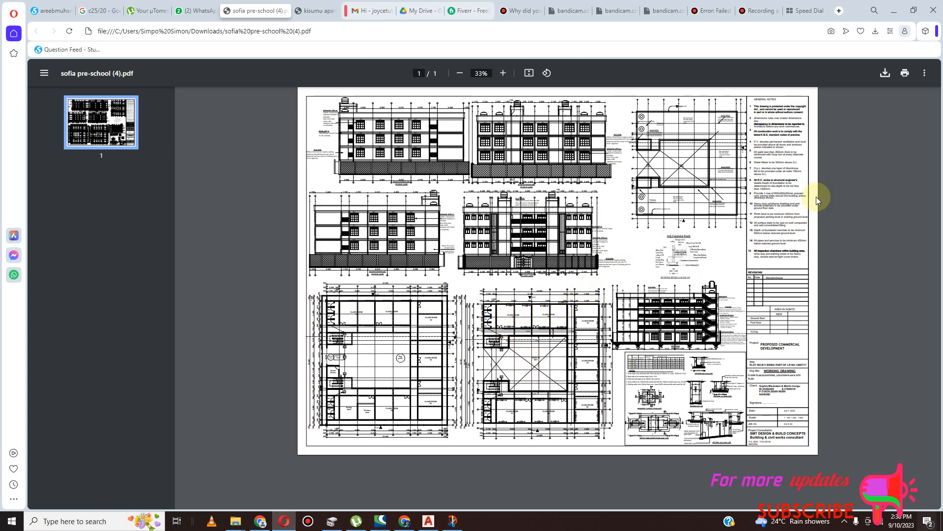
Minimise the open browser and file windows and launch STAAD.Pro Advanced CONNECT Edition from the desktop.
left_click(894, 11)
left_click(883, 7)
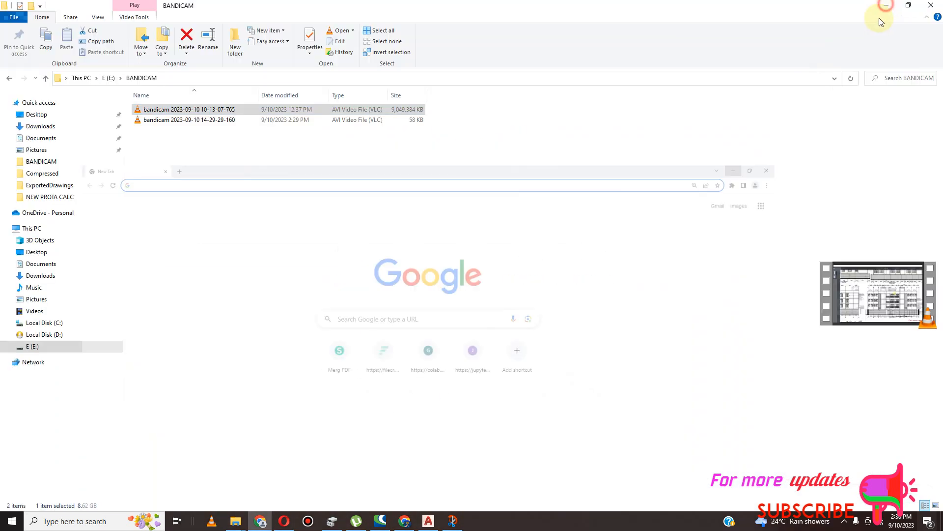
left_click(886, 6)
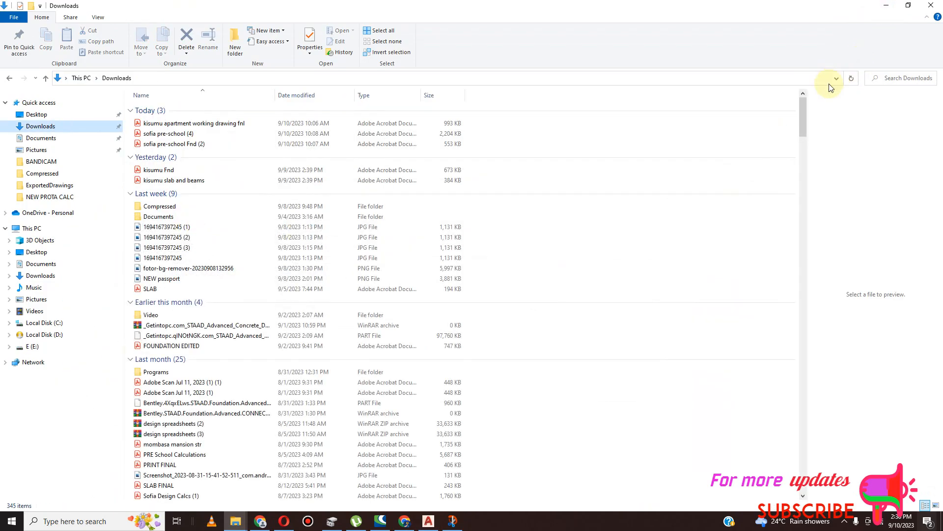
left_click(886, 6)
double_click(430, 72)
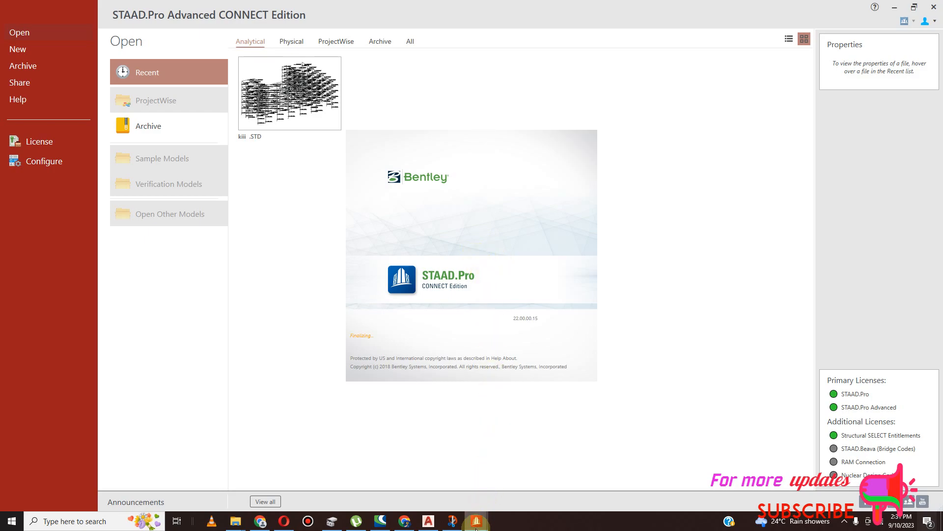
Open the recent analytical model kiii .STD.
mouse_move(476, 527)
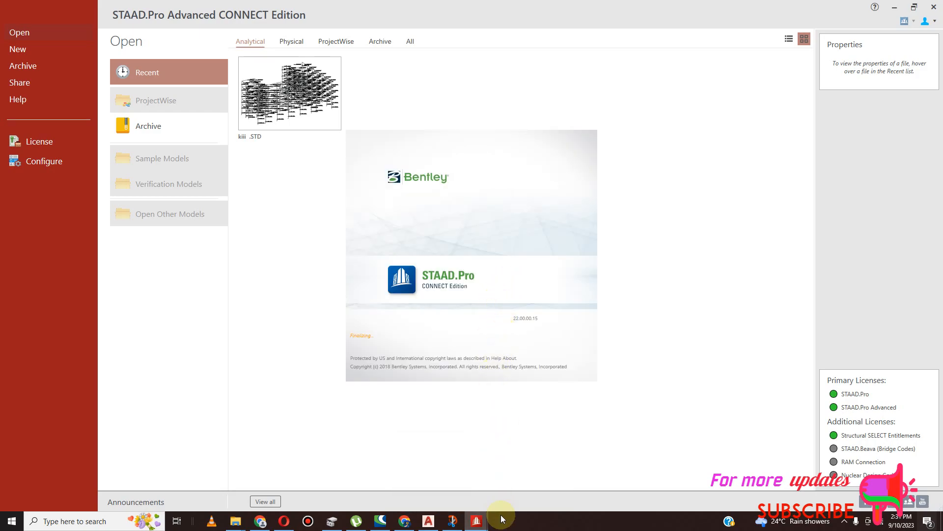
left_click(505, 481)
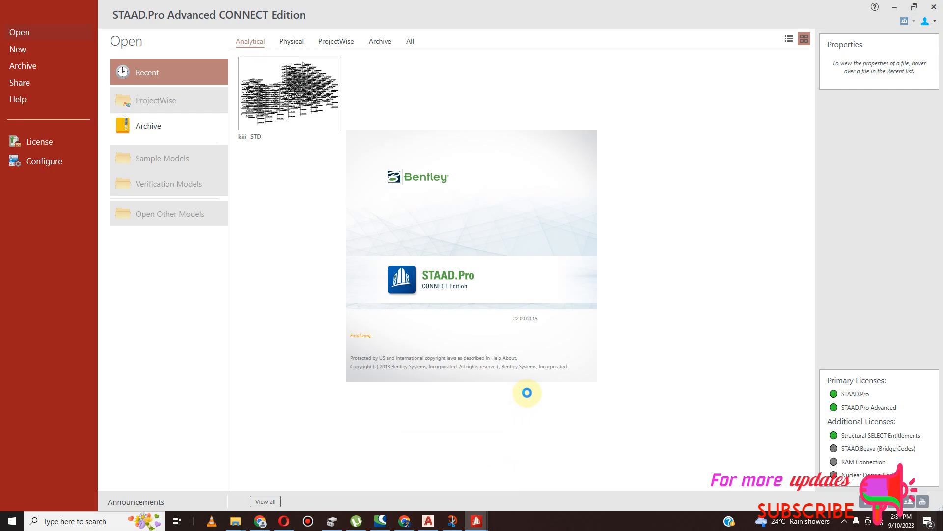
mouse_move(482, 525)
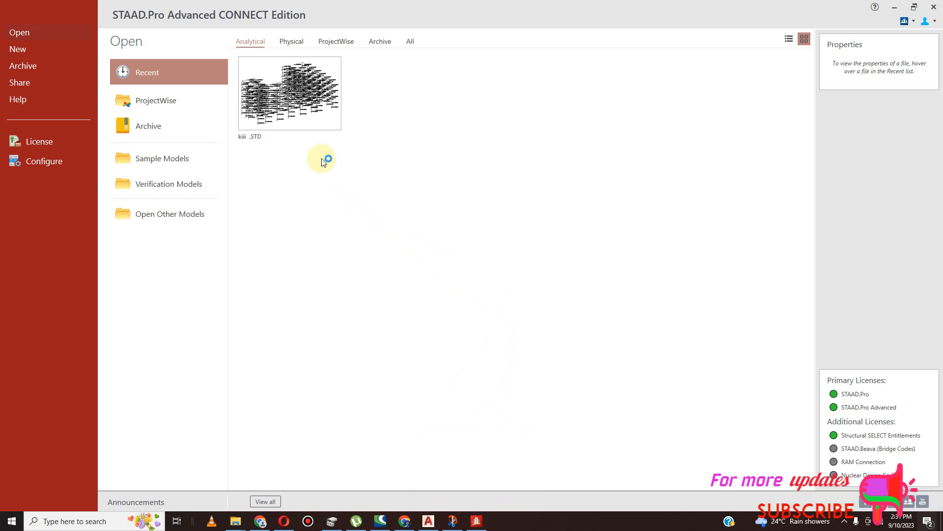
mouse_move(306, 106)
left_click(310, 109)
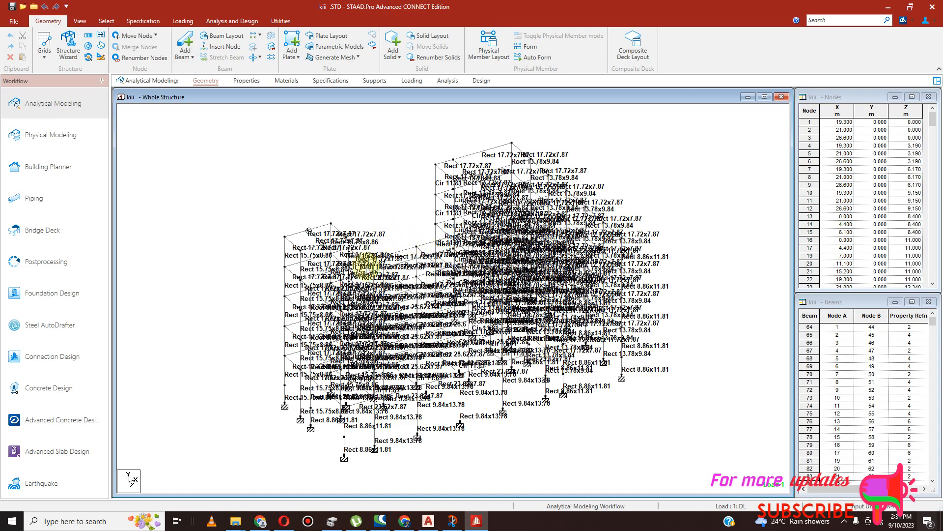
Show the model's analysis commands, expand the START CONCRETE DESIGN group and examine its design settings alongside the structure.
left_click(236, 21)
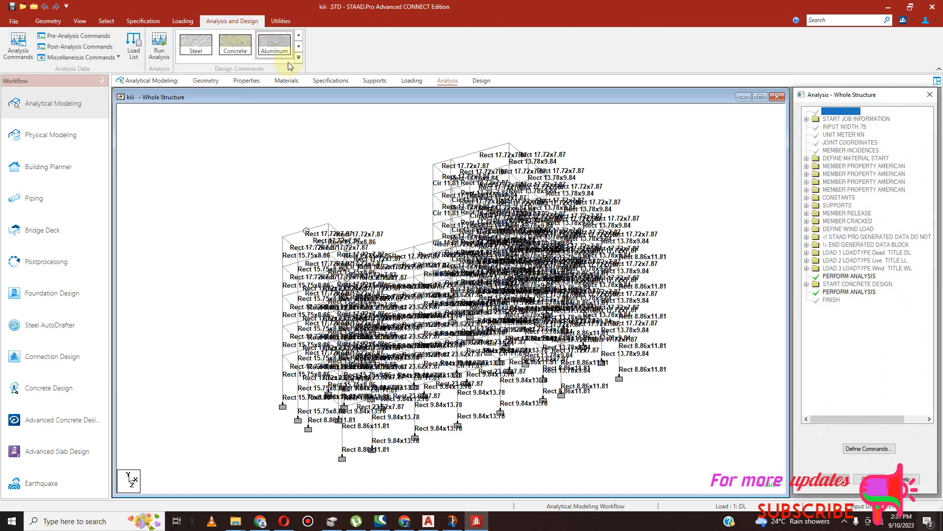
left_click(806, 284)
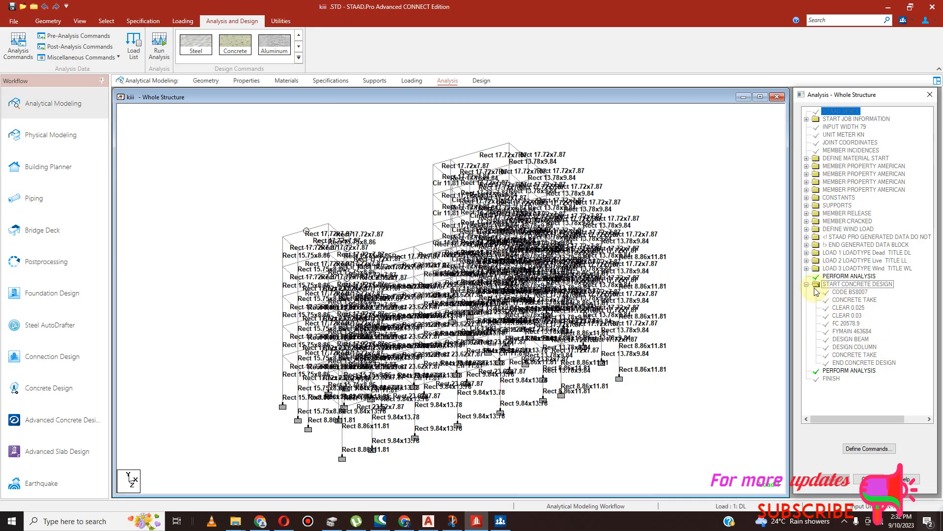
scroll(555, 316, "down", 2)
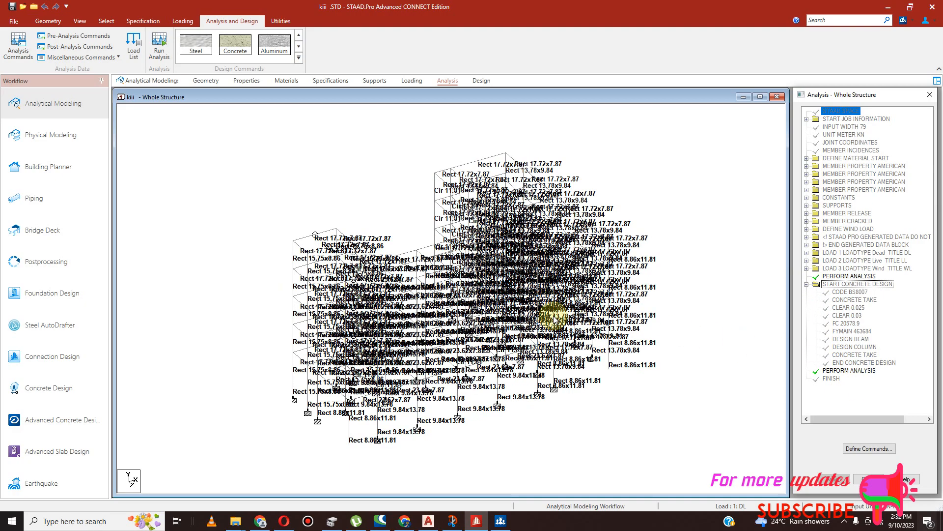
scroll(421, 345, "up", 3)
scroll(419, 348, "up", 1)
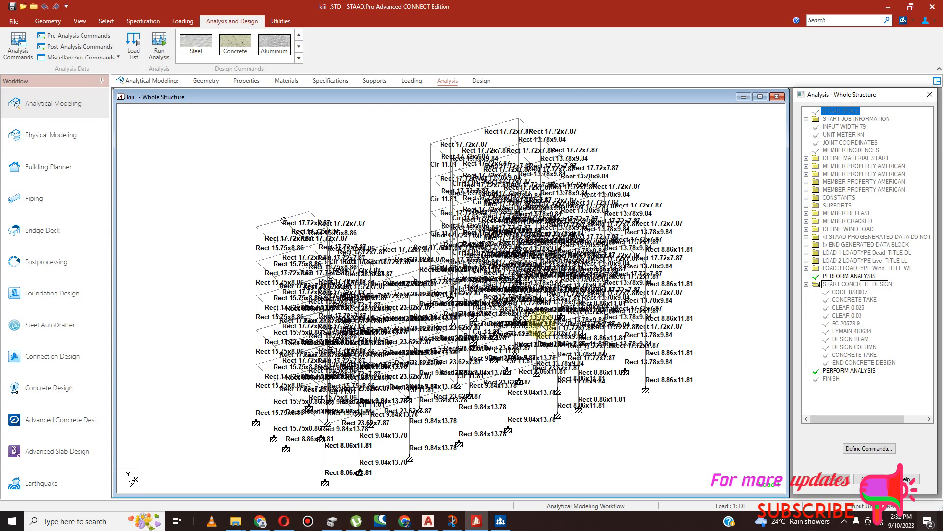
mouse_move(412, 242)
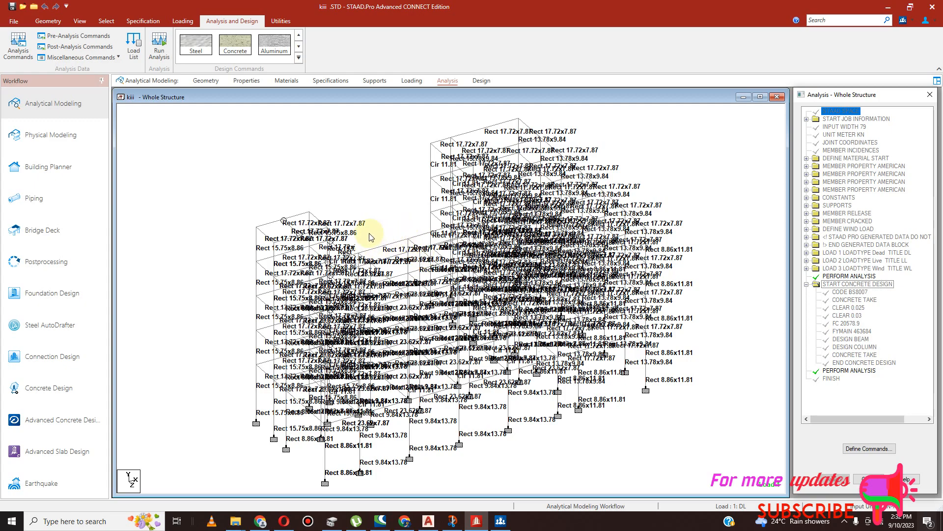
Run the analysis and concrete design of the whole structure and stay in modelling mode when it ends.
left_click(161, 55)
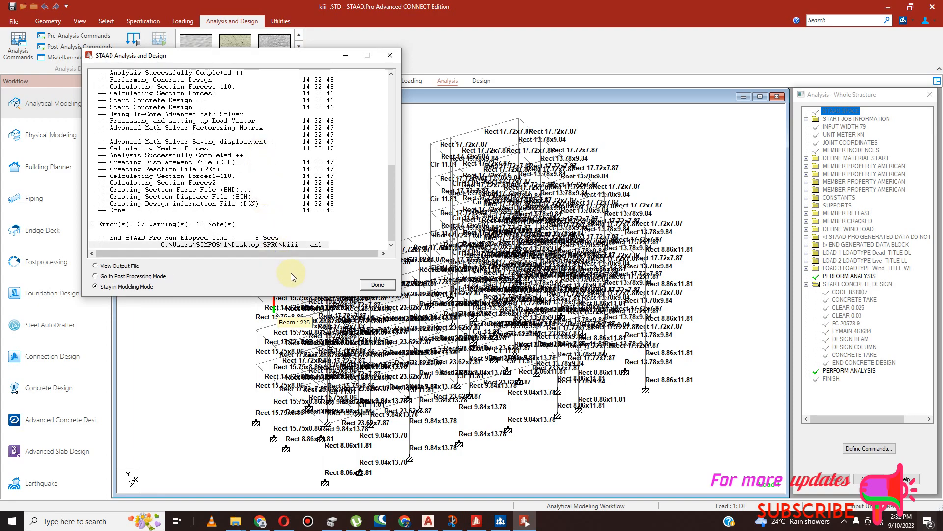
left_click(375, 284)
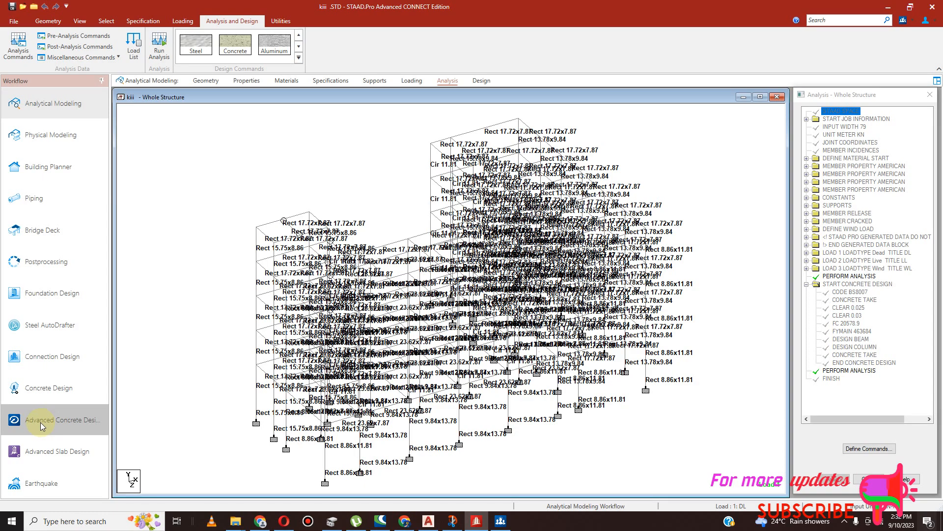
Launch STAAD RCDC CONNECT Edition (Advanced Concrete Design) for the analysed model.
left_click(40, 422)
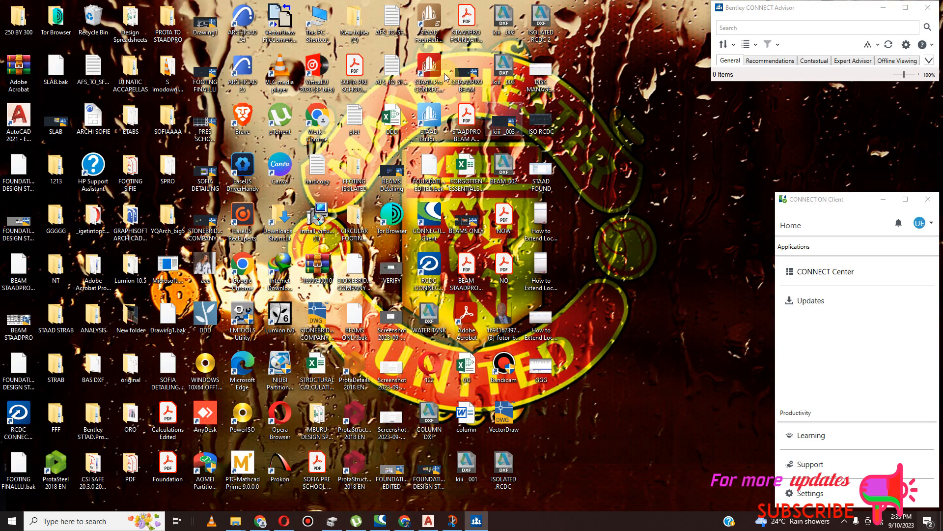
double_click(429, 267)
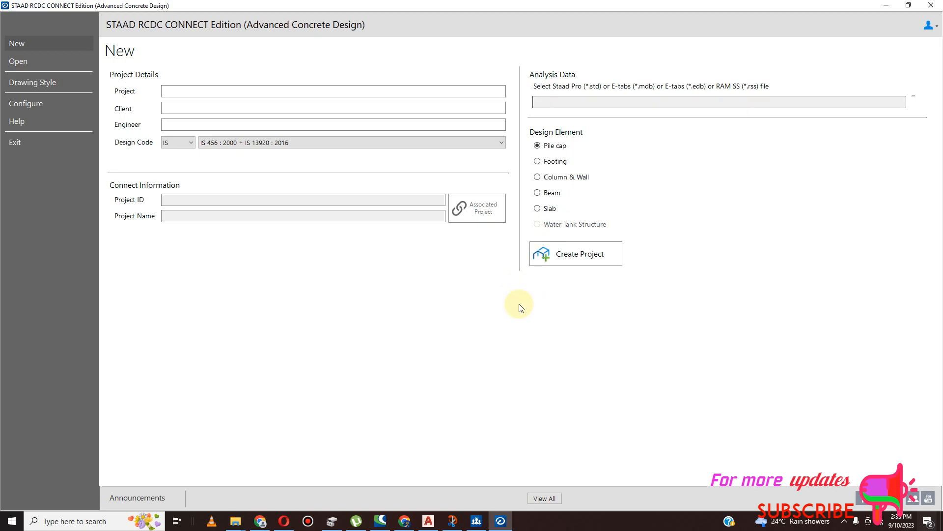
left_click(887, 5)
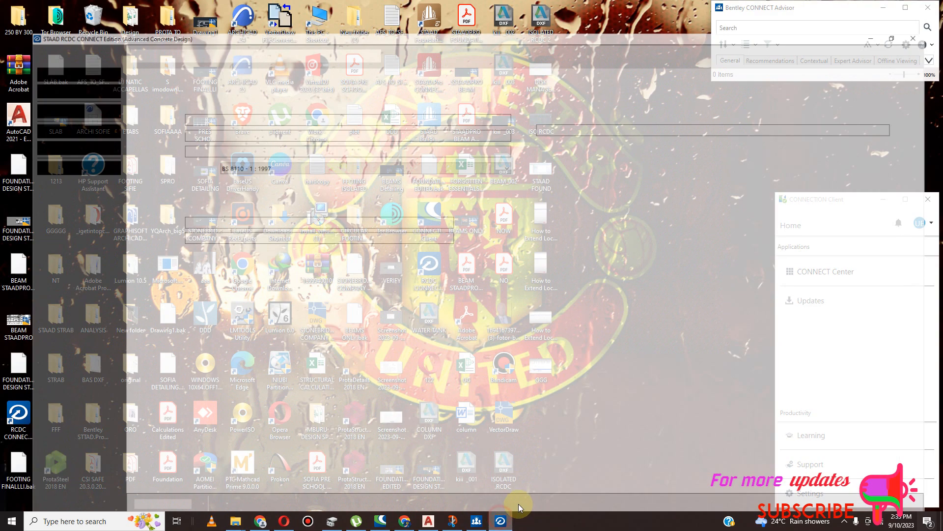
Name the new project SAMPLE with client VIEWERS, enter the engineer's name, and choose Beam as the design element.
left_click(214, 88)
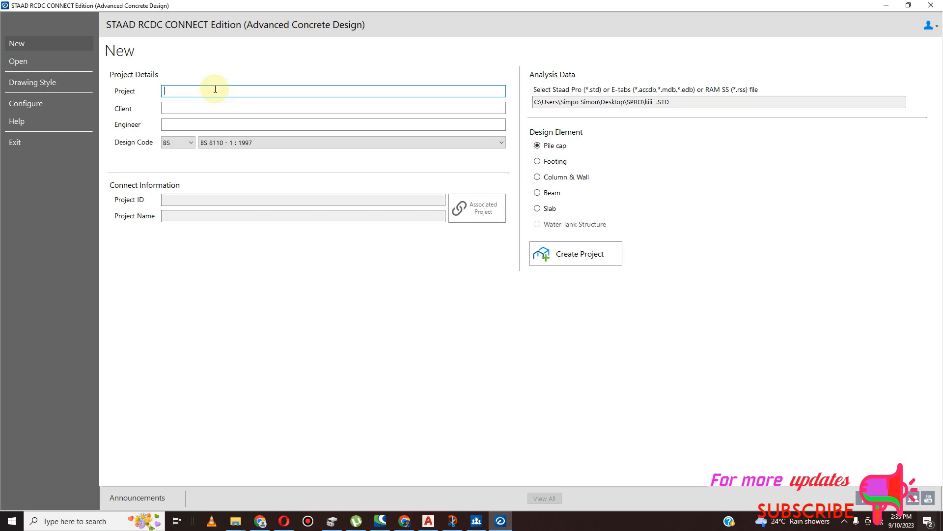
type("SAMPLE")
left_click(213, 109)
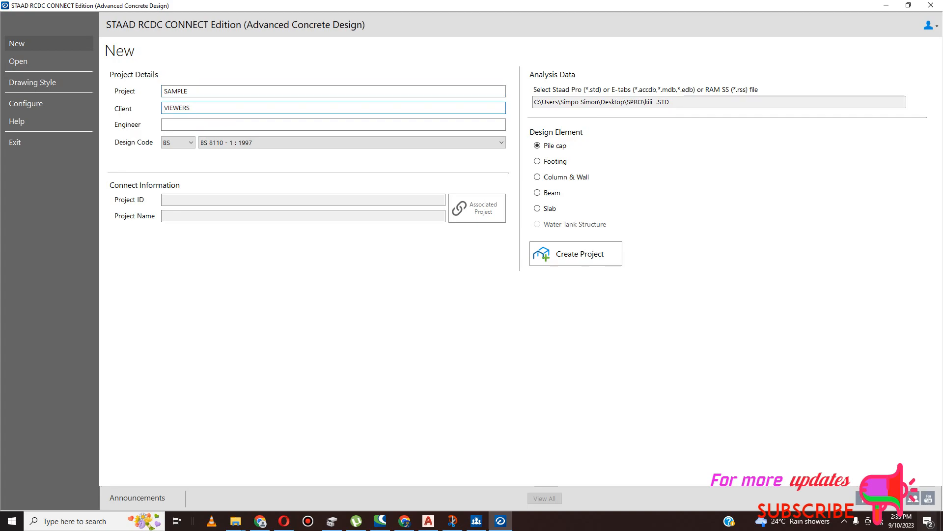
left_click(209, 127)
type("G")
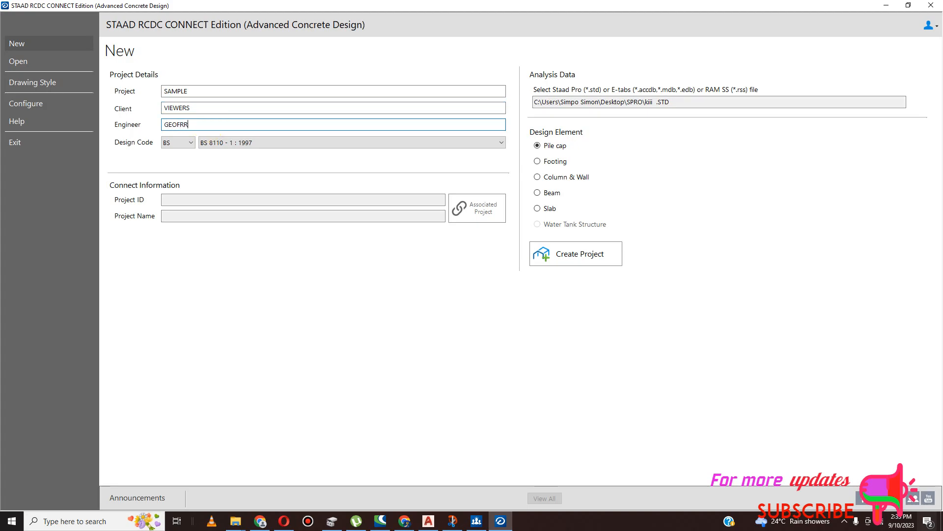
type("EOFFREY")
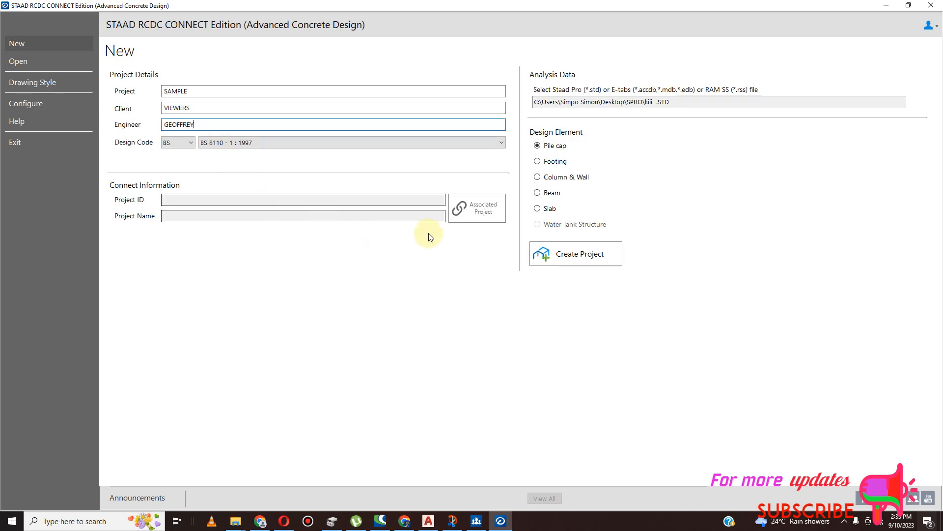
left_click(538, 193)
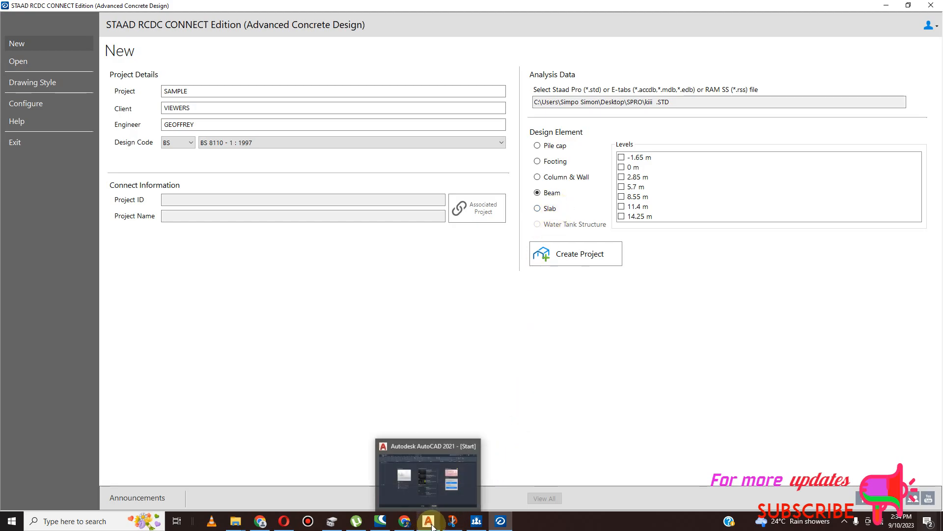
Switch to AutoCAD 2021, cancel opening the FOUNDATION LAYOUT file and start a new blank drawing.
mouse_move(448, 525)
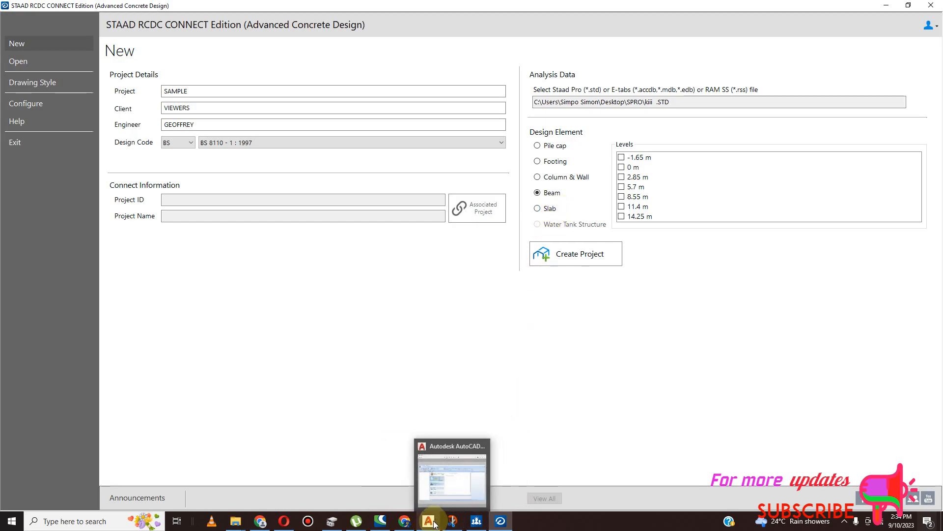
mouse_move(430, 511)
left_click(430, 507)
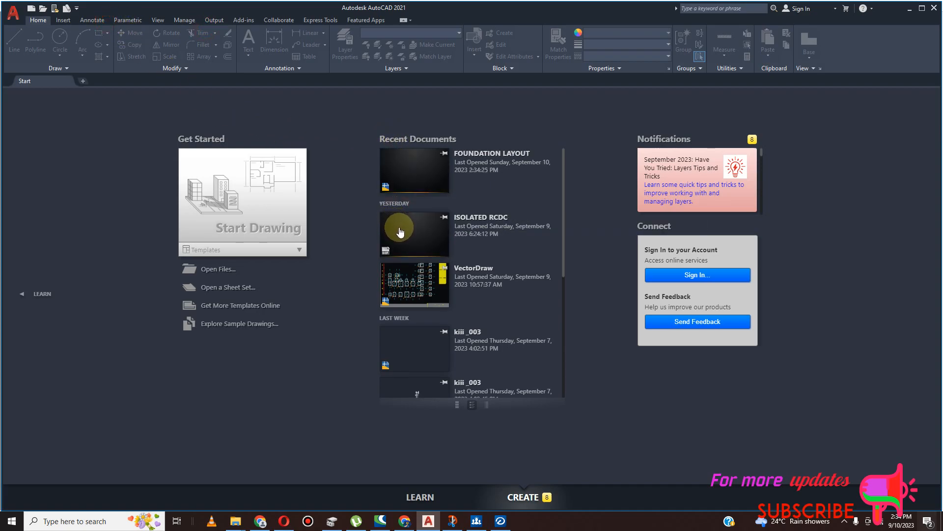
left_click(236, 200)
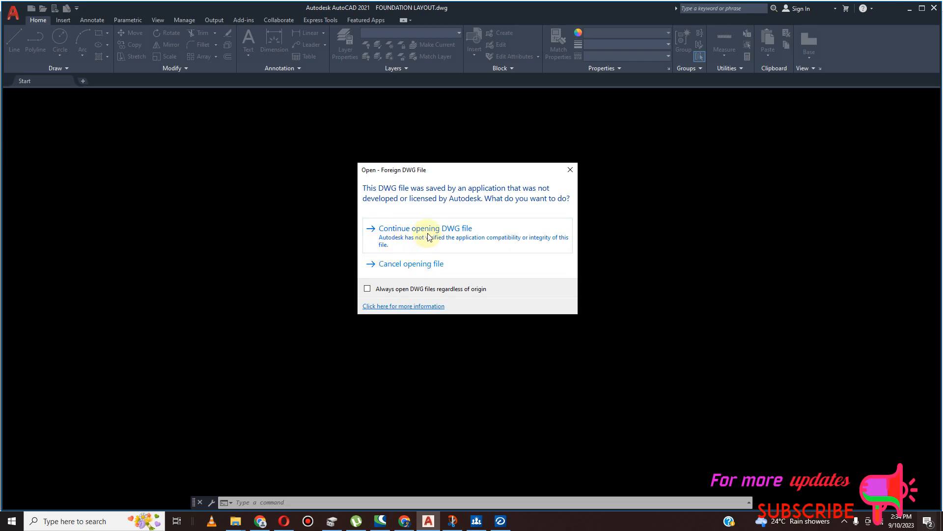
left_click(414, 269)
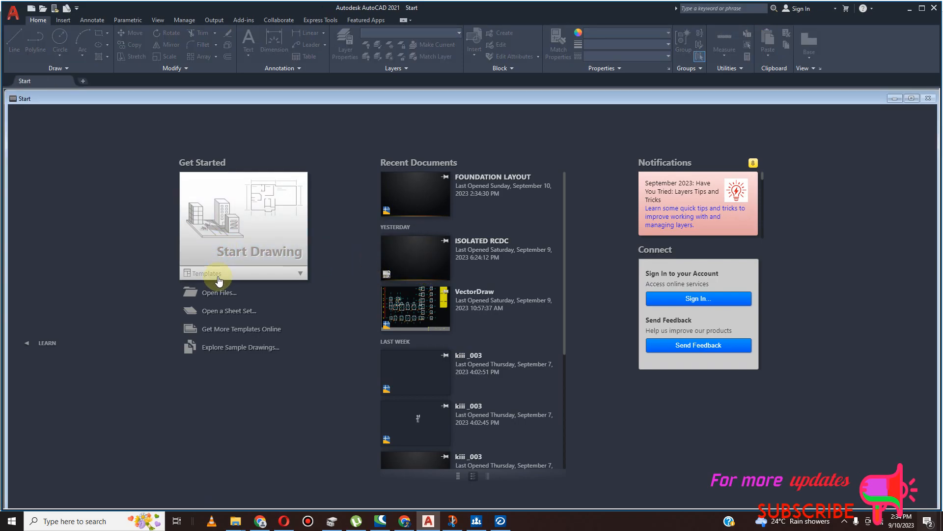
left_click(231, 247)
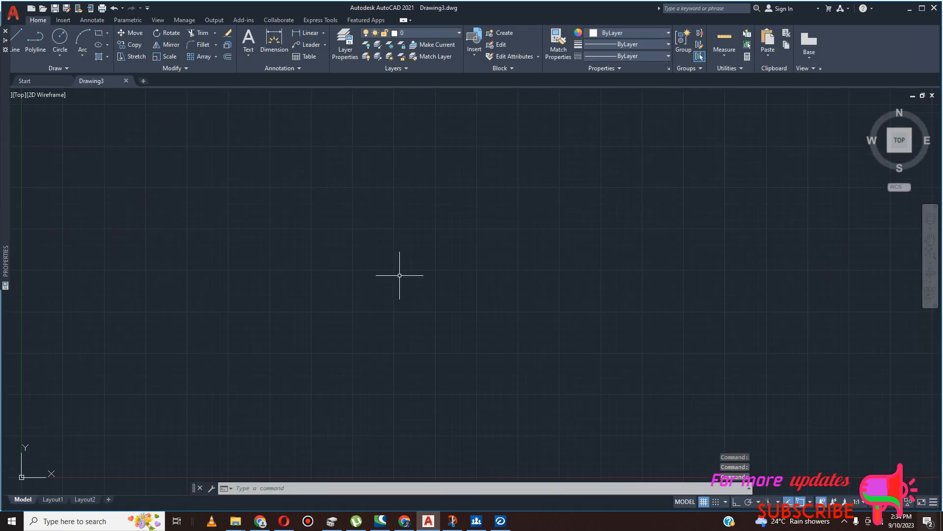
Import page 1 of sofia pre-school (4).pdf from Downloads into the new drawing at scale 1, using the PDF layers.
scroll(318, 366, "down", 2)
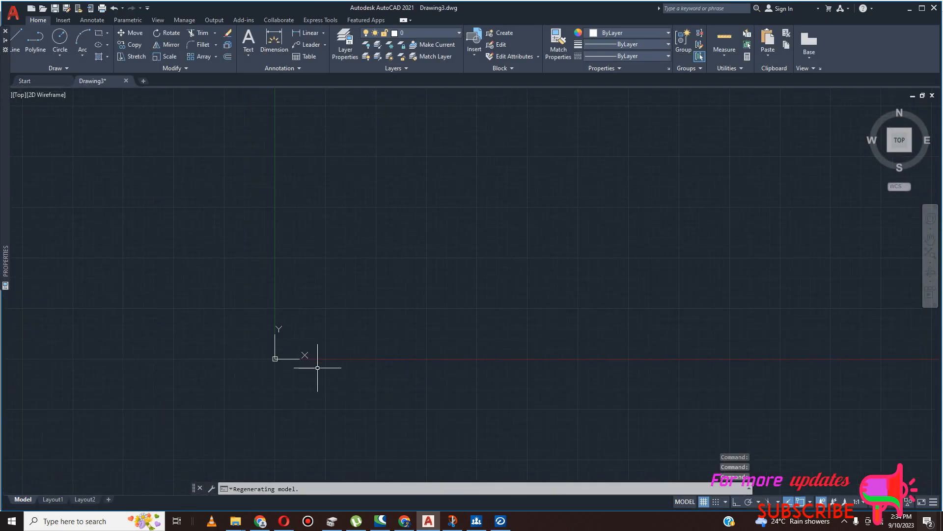
scroll(414, 293, "up", 3)
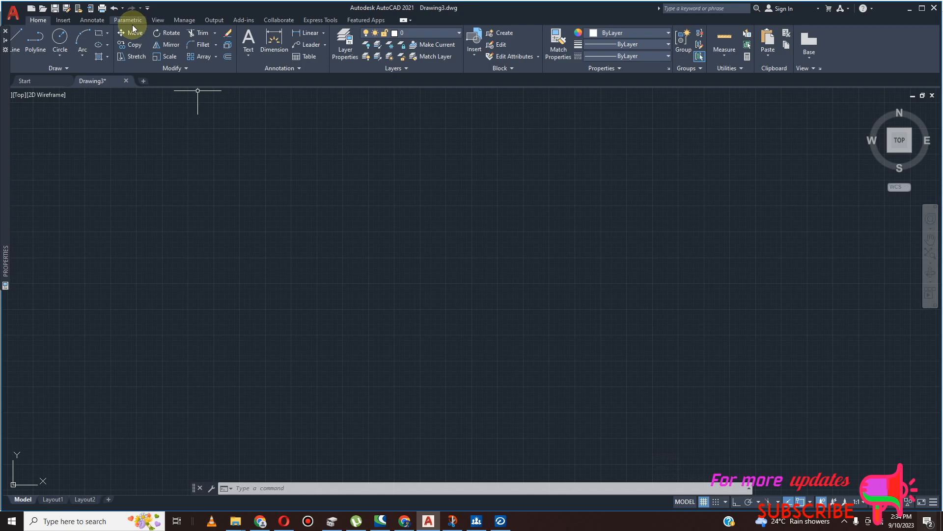
left_click(64, 20)
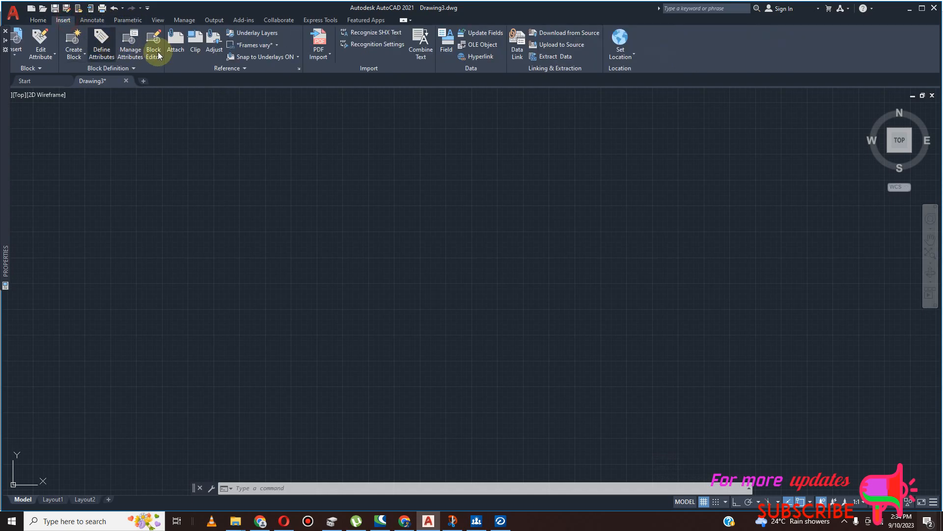
left_click(306, 58)
left_click(305, 71)
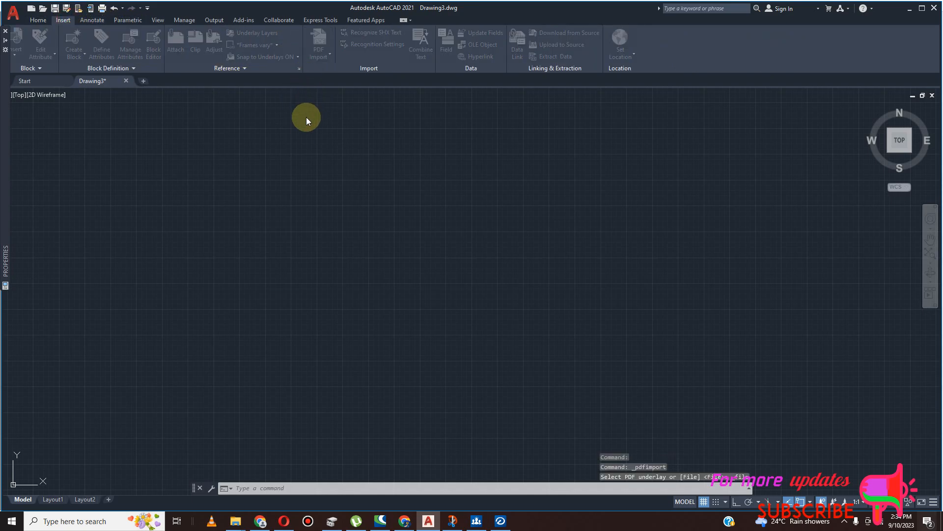
left_click(409, 199)
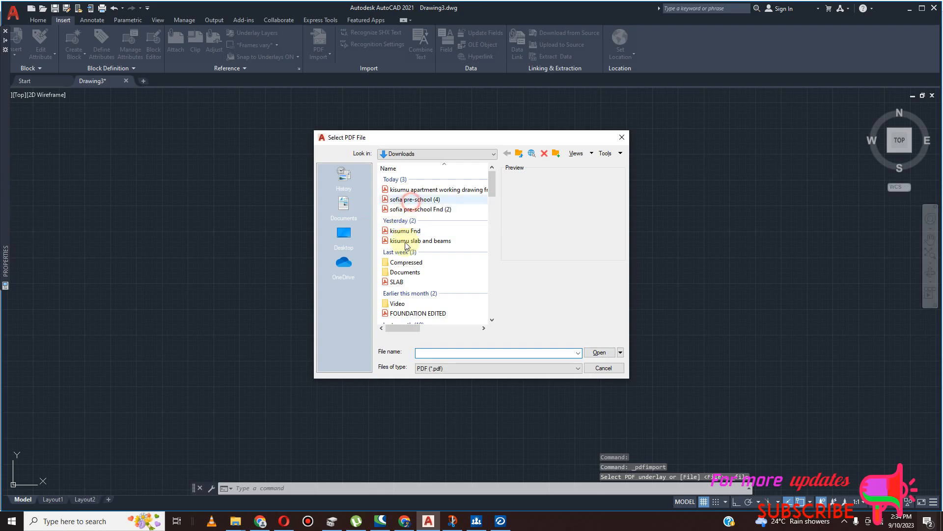
left_click(599, 353)
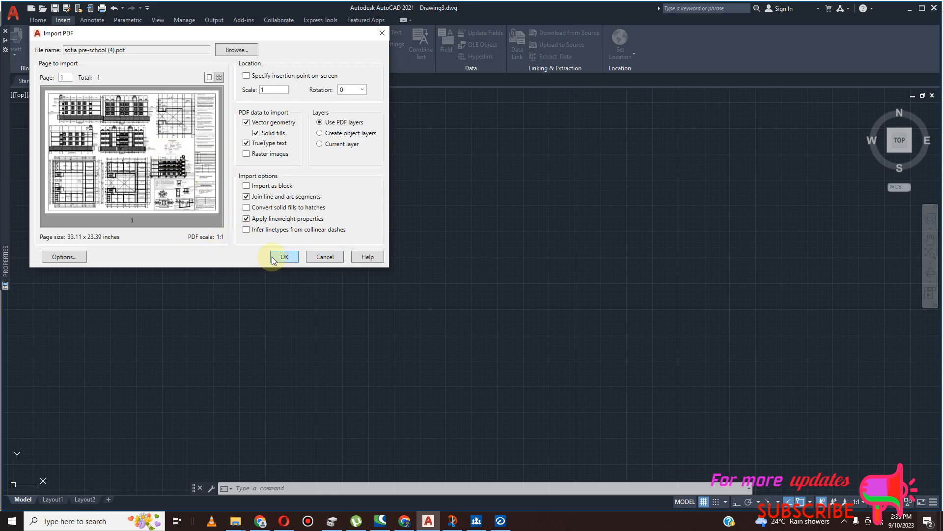
left_click(283, 257)
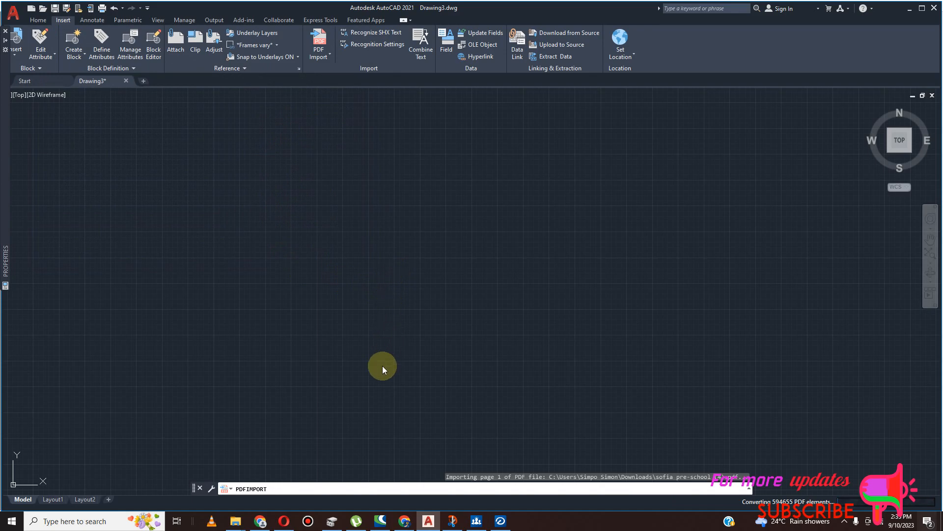
left_click(476, 520)
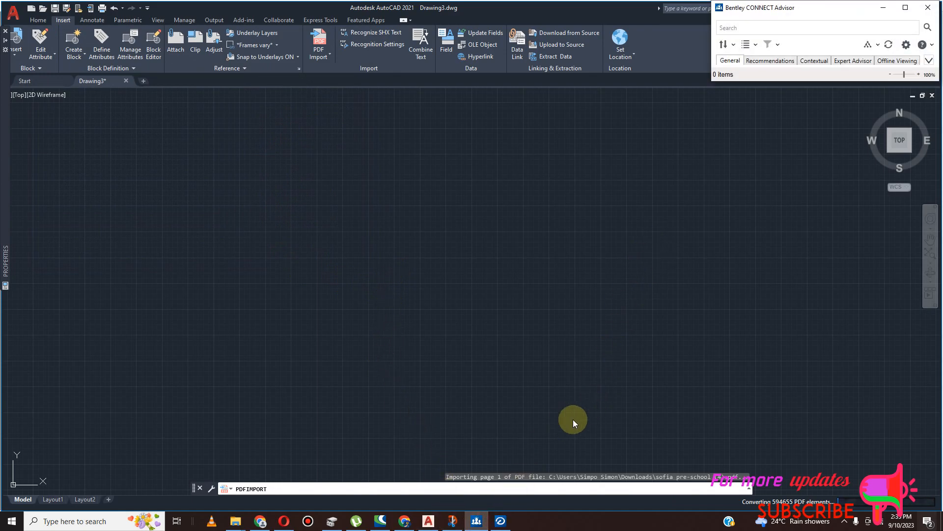
left_click(477, 520)
left_click(479, 521)
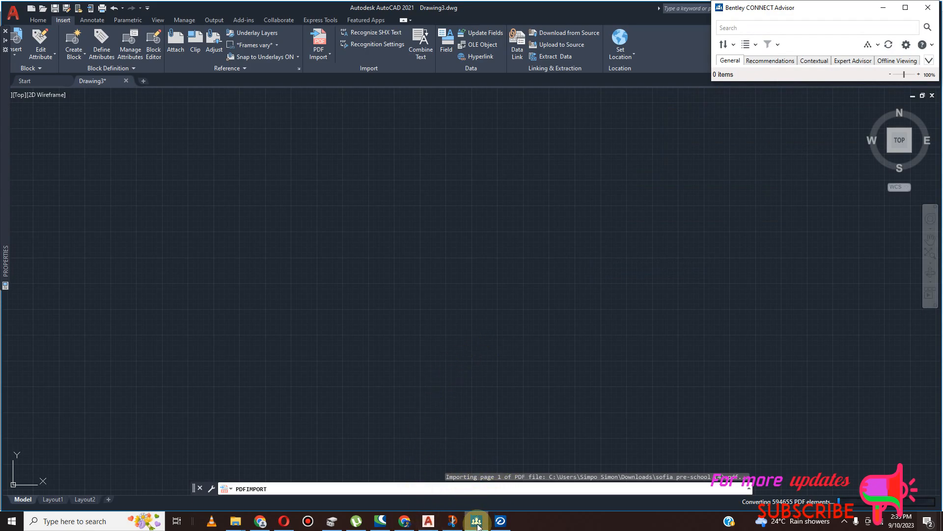
left_click(477, 522)
left_click(477, 523)
left_click(477, 522)
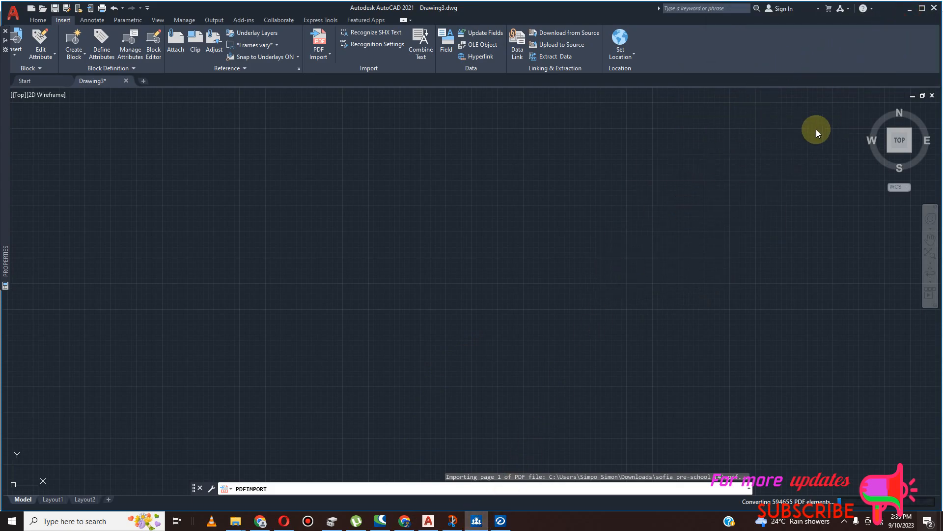
mouse_move(484, 524)
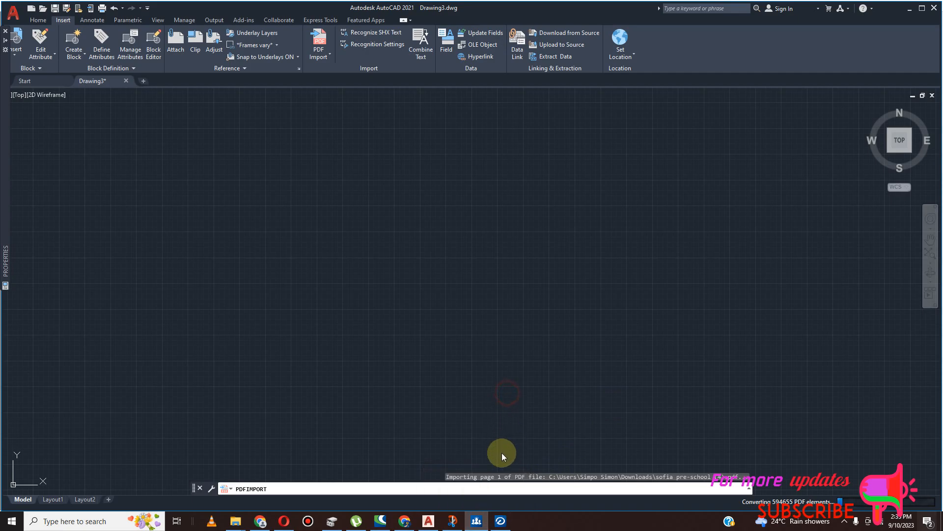
left_click(481, 525)
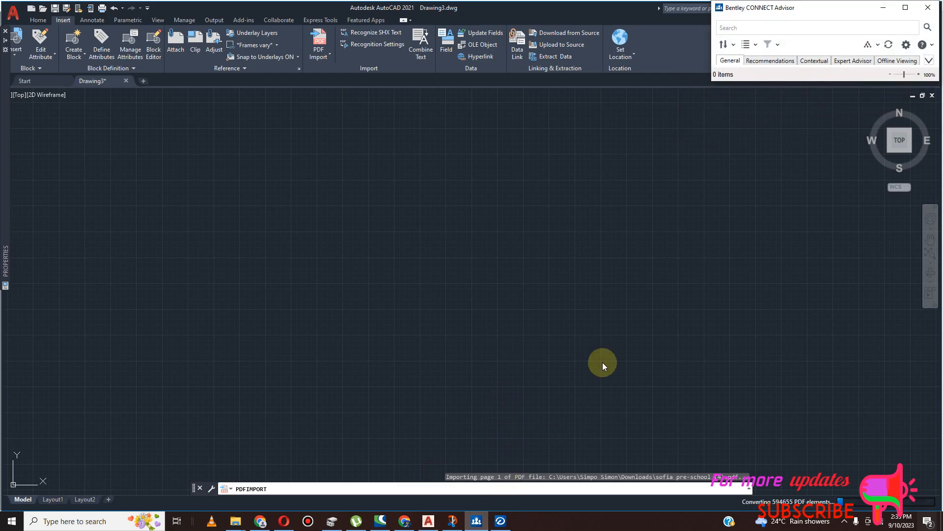
left_click(574, 121)
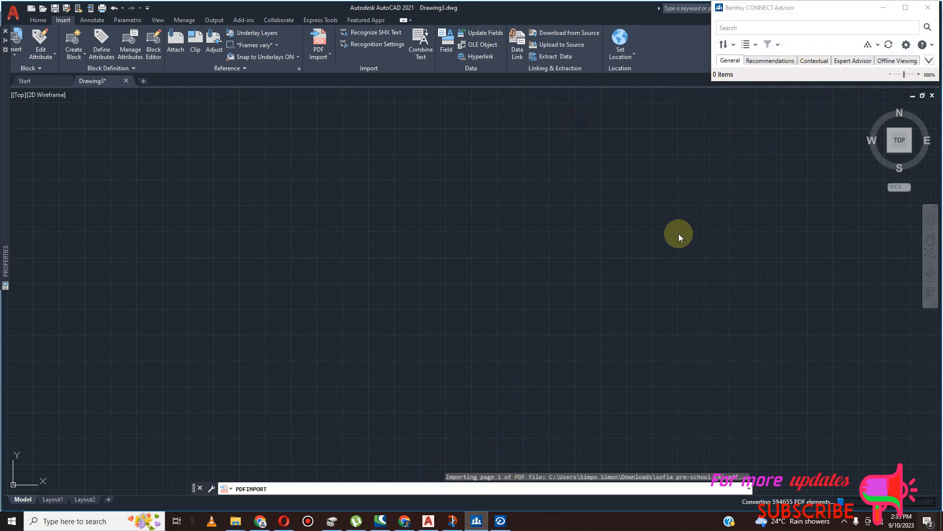
left_click(883, 7)
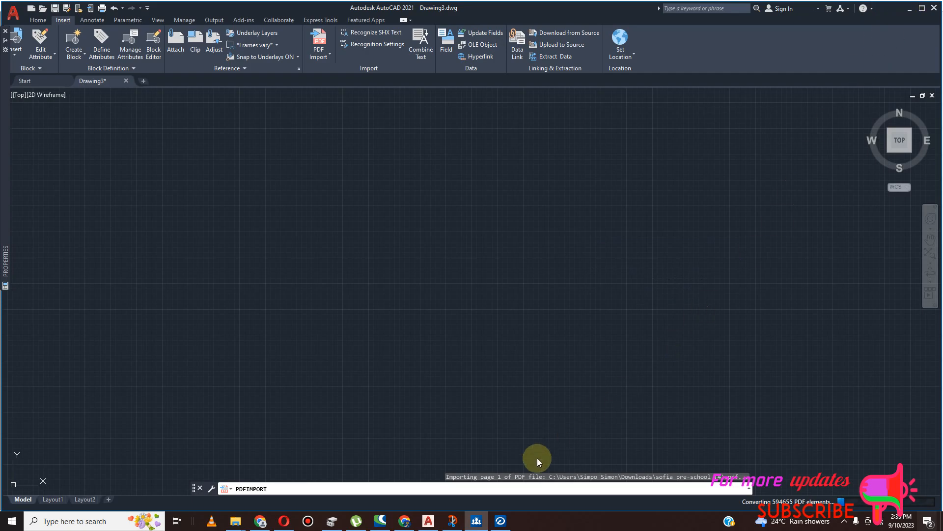
left_click(476, 521)
left_click(884, 7)
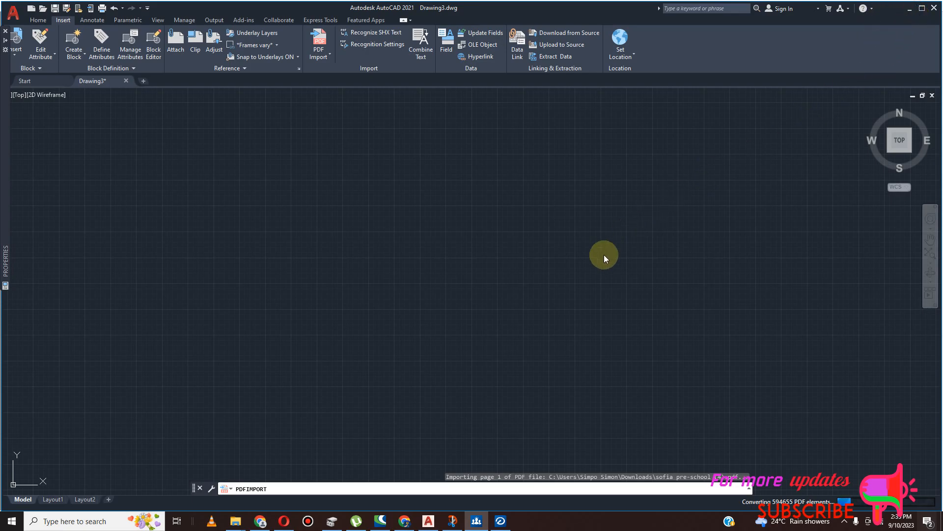
left_click(477, 522)
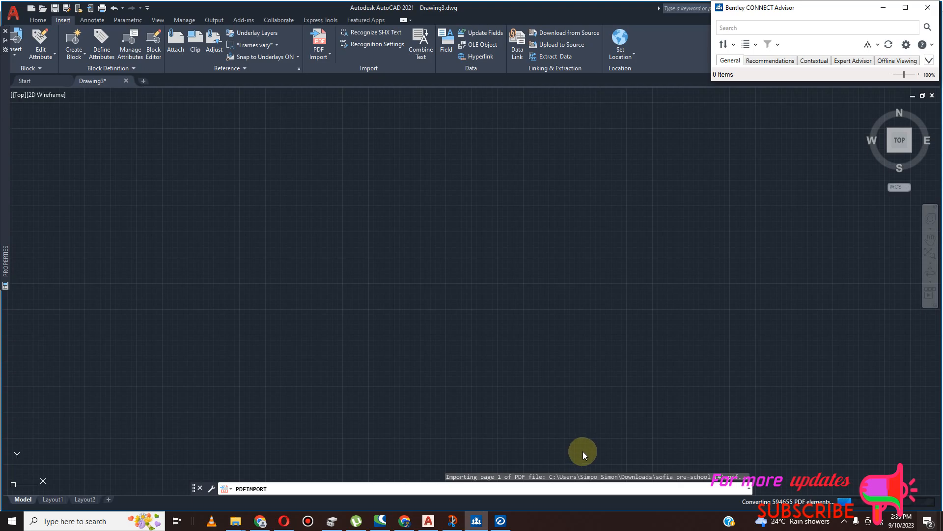
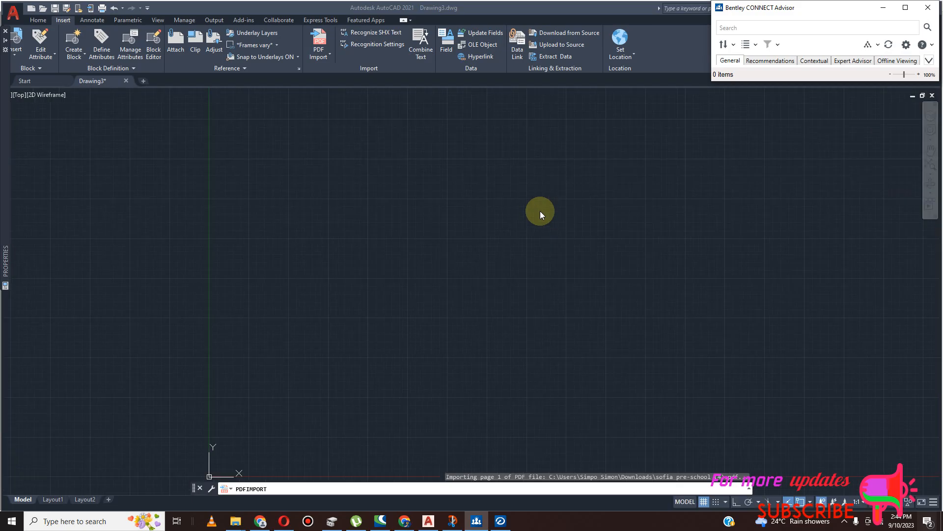
Examine the floor plans, elevations and section on the imported architectural sheet.
scroll(426, 329, "up", 4)
scroll(492, 280, "down", 2)
scroll(494, 248, "up", 2)
scroll(445, 263, "up", 2)
scroll(450, 285, "down", 2)
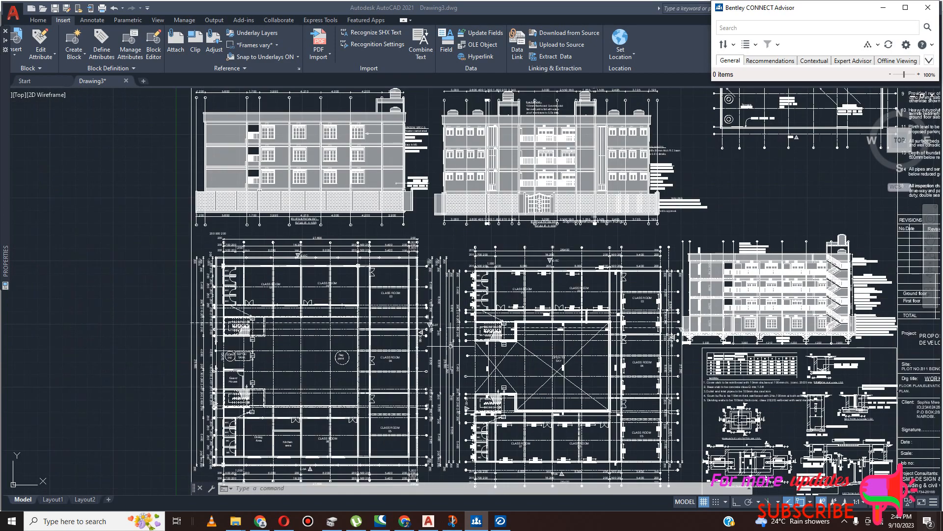
scroll(450, 350, "up", 4)
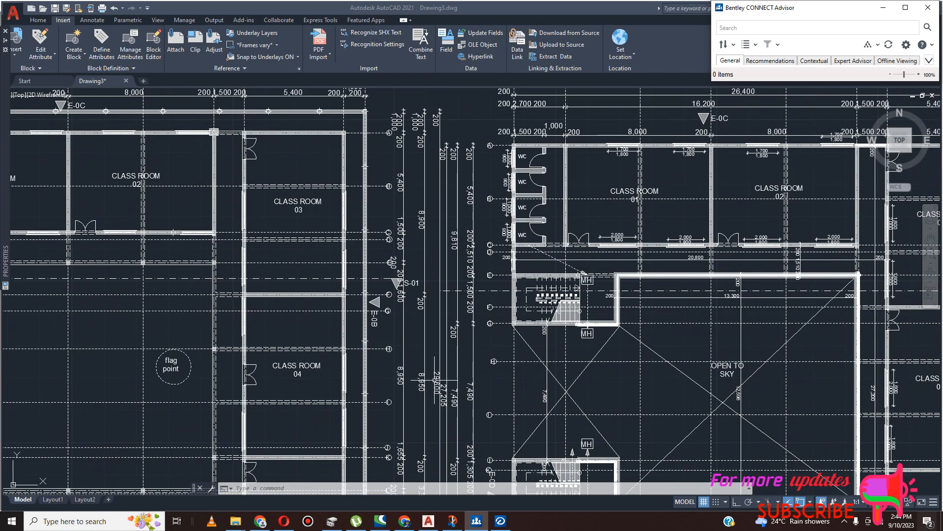
scroll(451, 324, "down", 4)
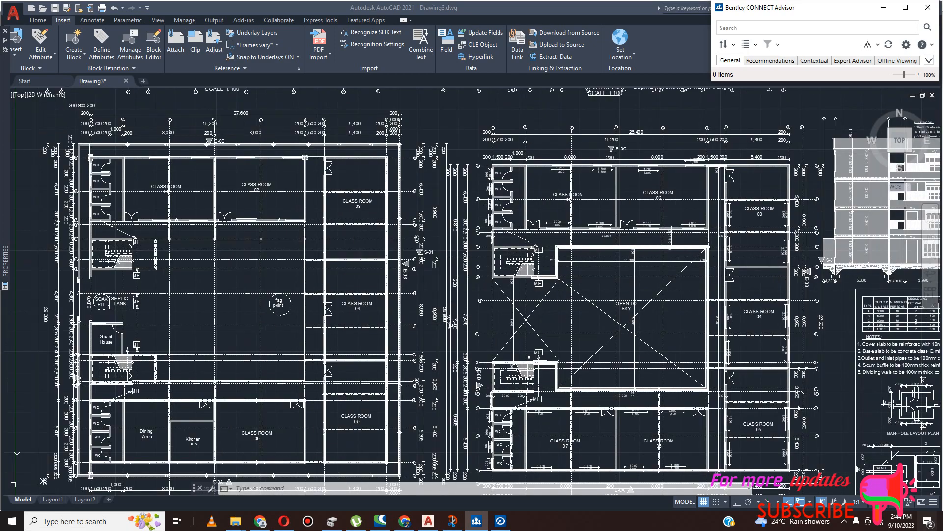
scroll(442, 366, "up", 2)
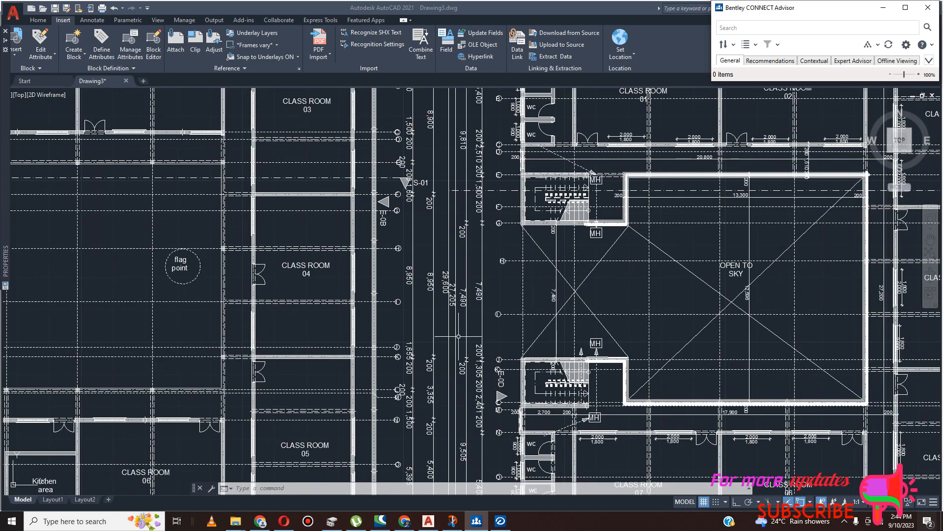
scroll(458, 336, "down", 4)
scroll(441, 115, "up", 4)
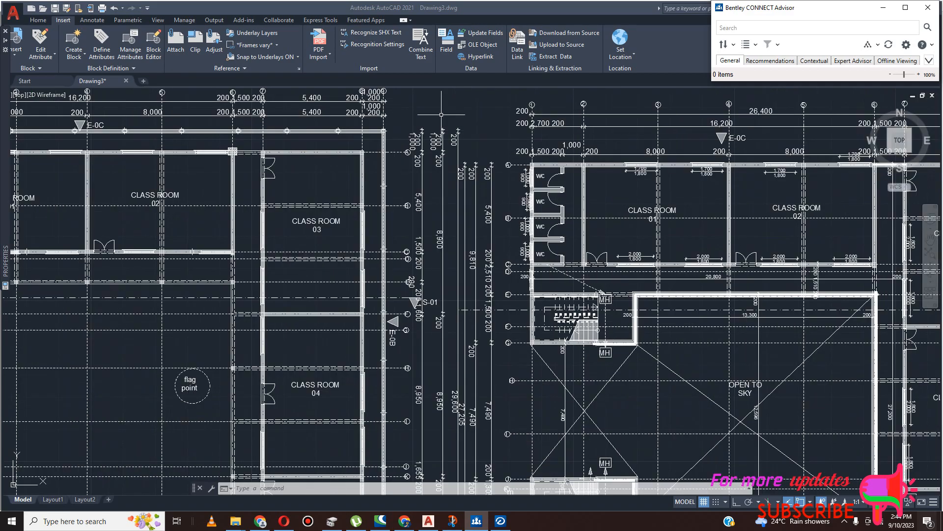
scroll(441, 114, "down", 4)
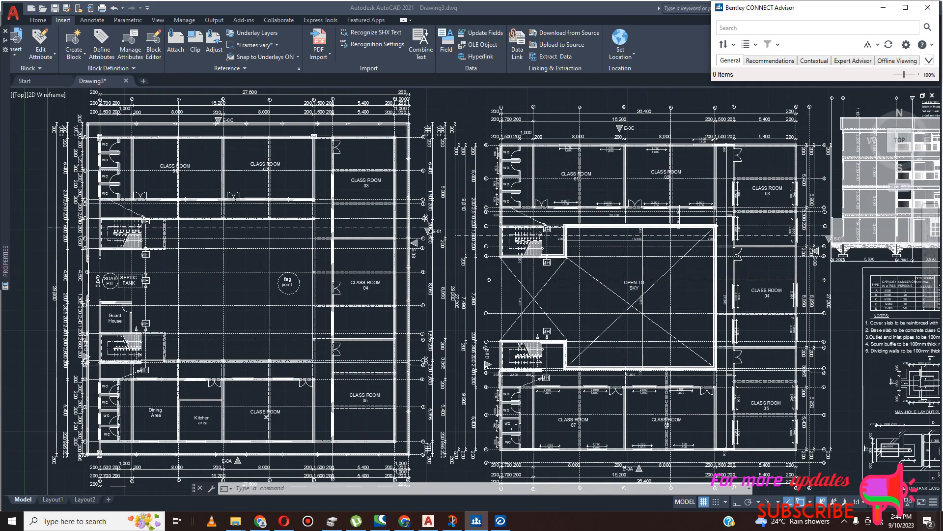
scroll(433, 196, "down", 1)
scroll(665, 126, "up", 3)
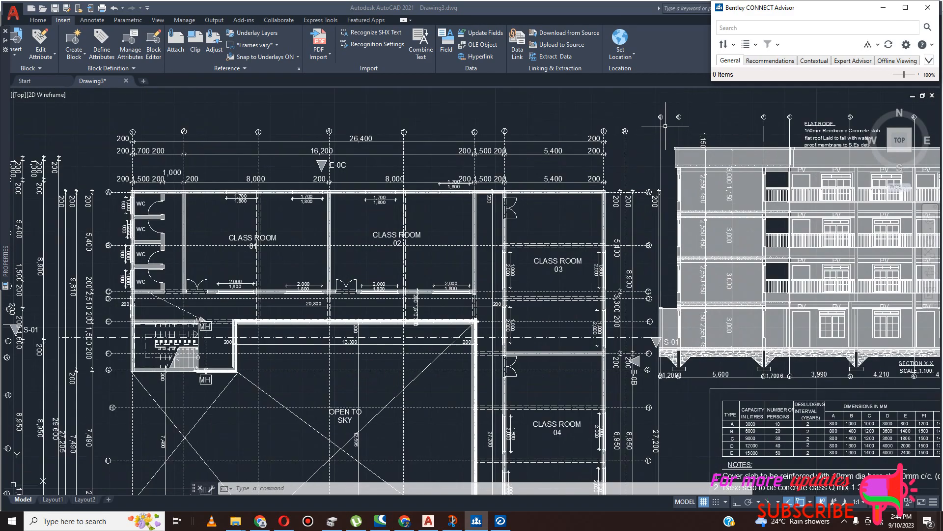
left_click(665, 129)
left_click(650, 127)
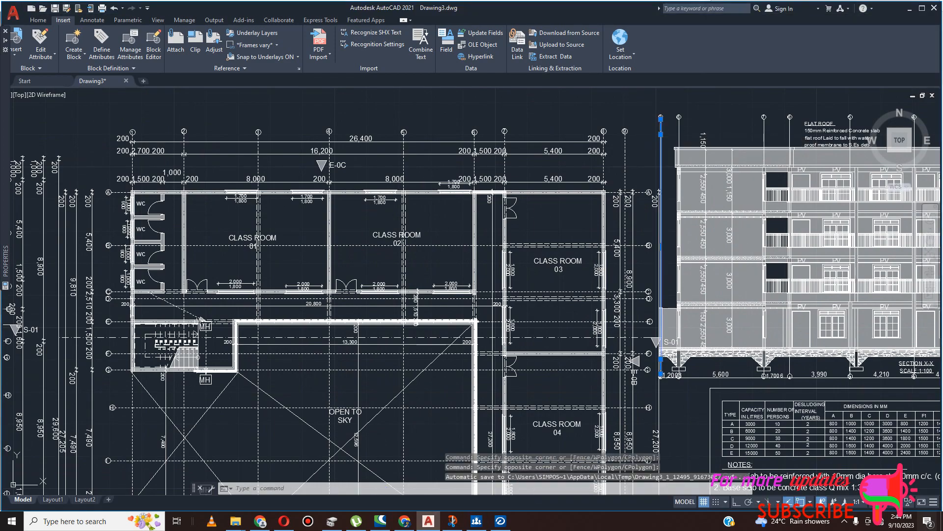
key("Escape")
scroll(669, 130, "down", 4)
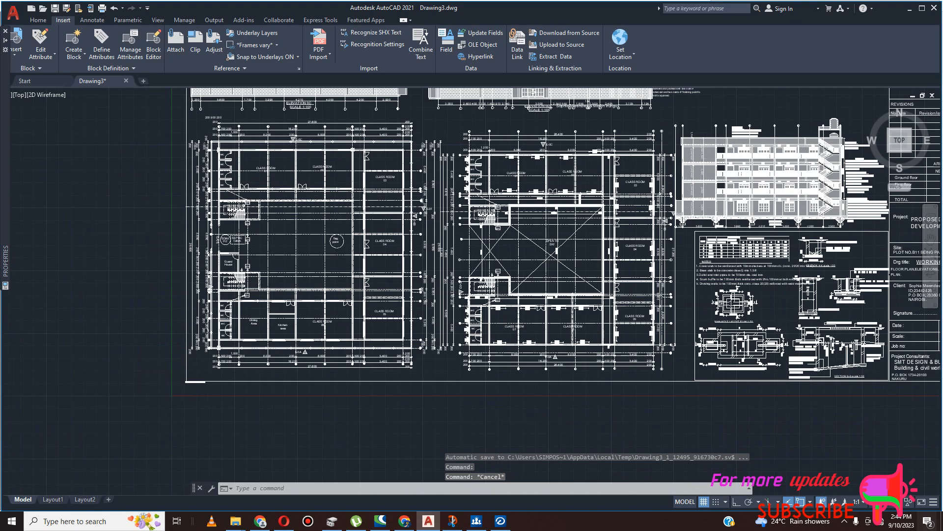
Copy the whole floor plan with the OPEN TO SKY court into the empty area below the sheet, left of the drawing origin.
scroll(662, 146, "up", 4)
left_click(664, 96)
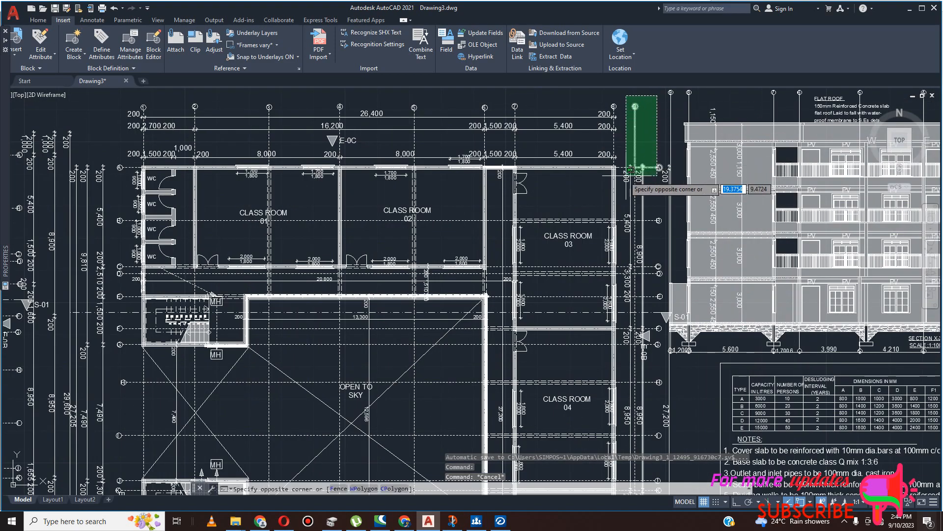
scroll(626, 174, "down", 5)
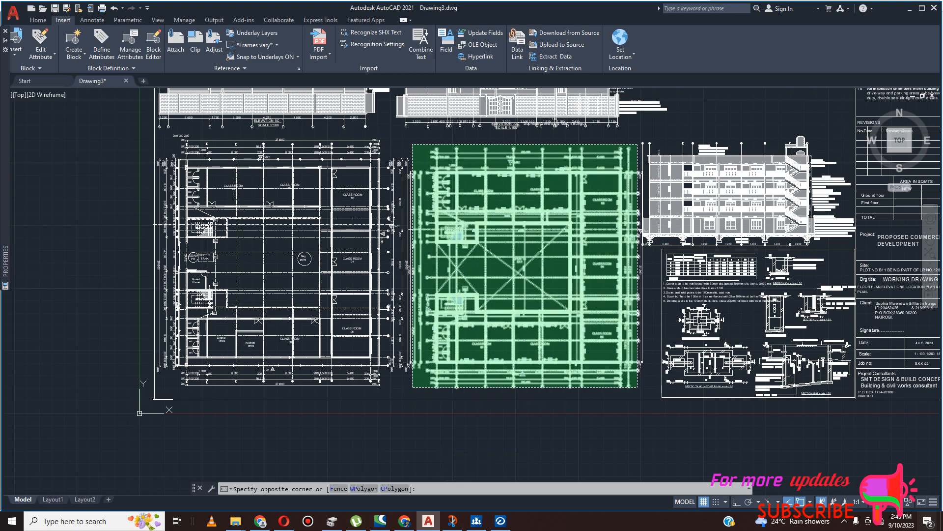
left_click(412, 387)
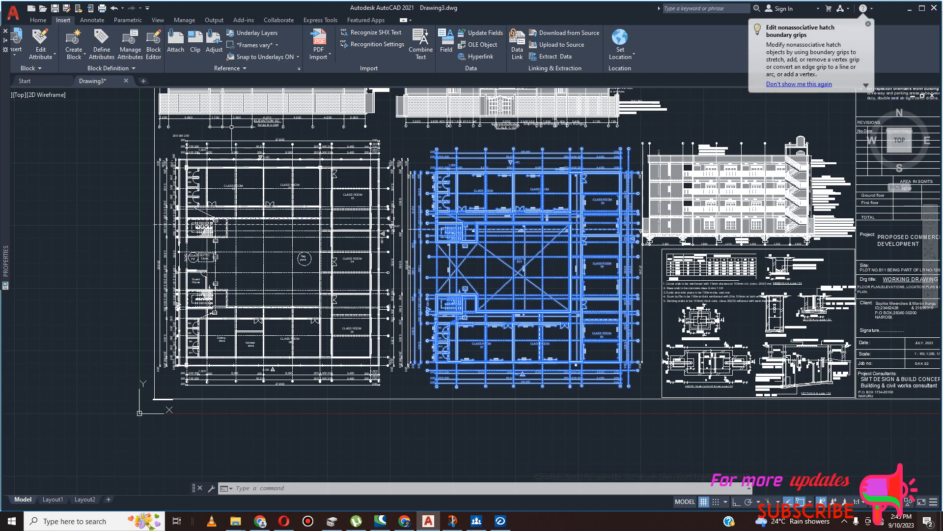
left_click(38, 20)
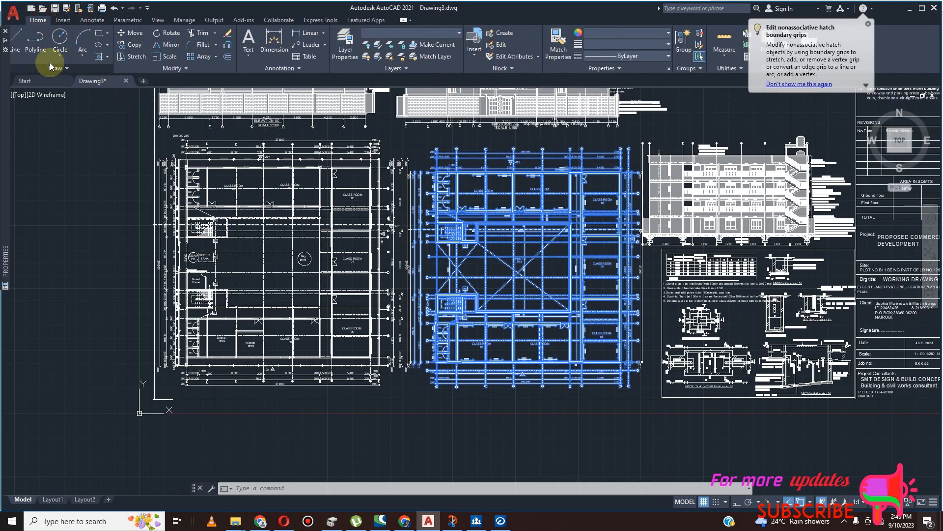
left_click(131, 45)
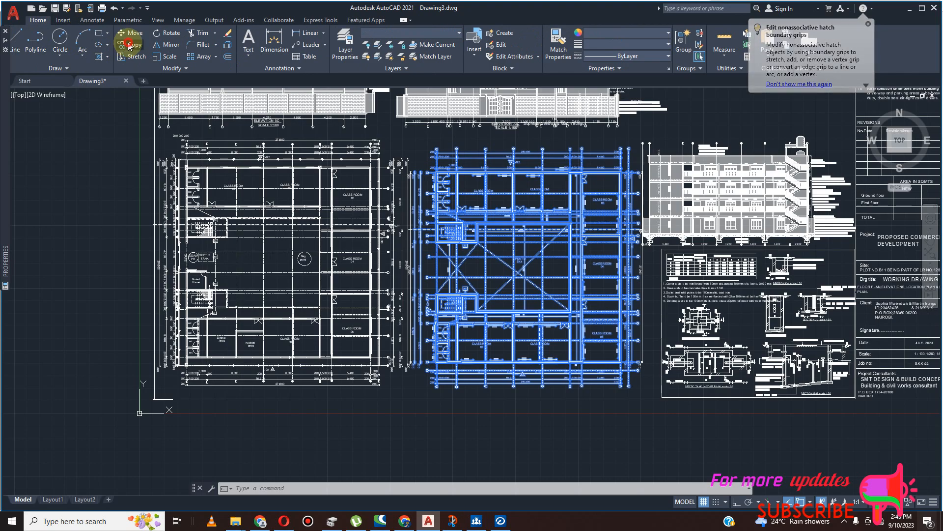
left_click(542, 259)
scroll(639, 285, "down", 6)
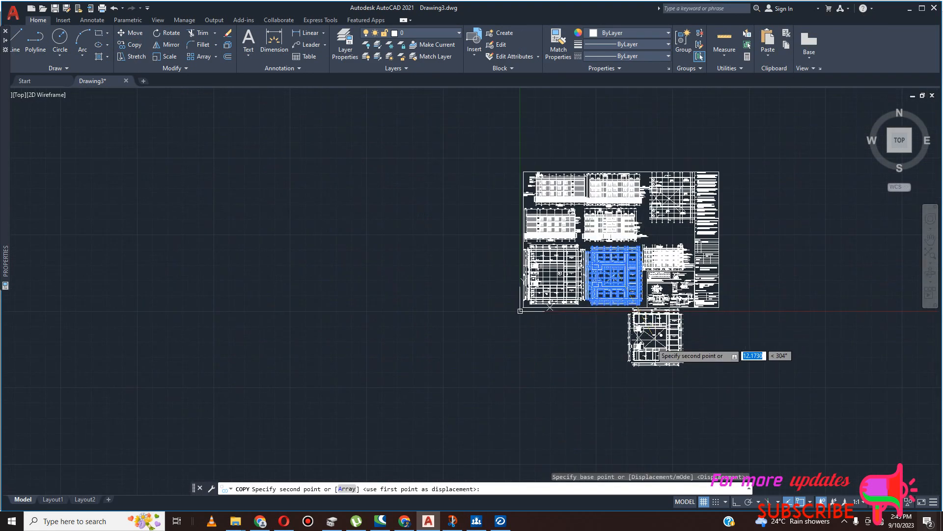
left_click(417, 382)
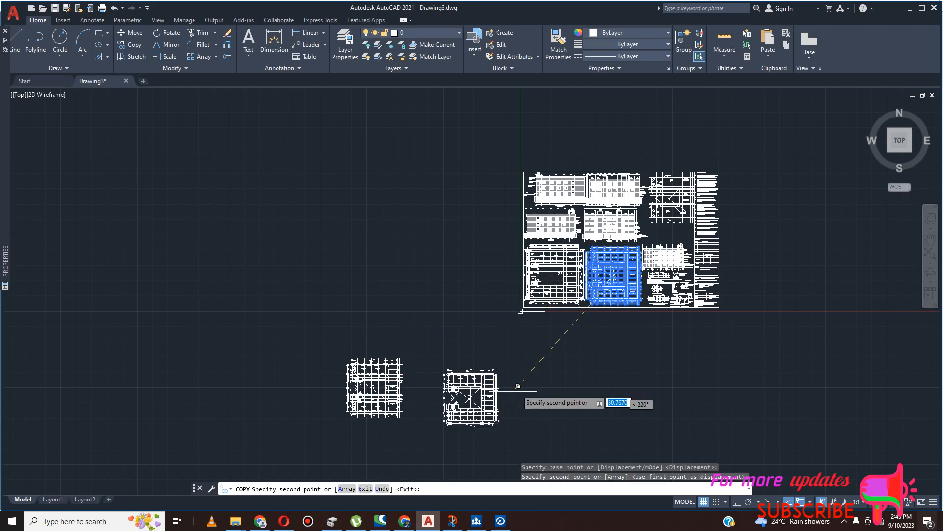
key("Escape")
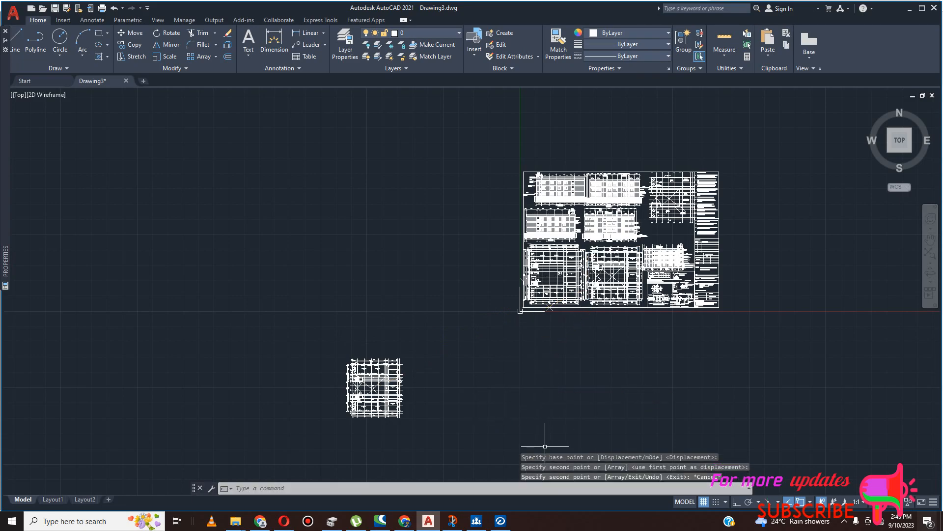
Switch to STAAD RCDC, close it, and reopen the recent kiii .STD model in STAAD.Pro.
left_click(501, 520)
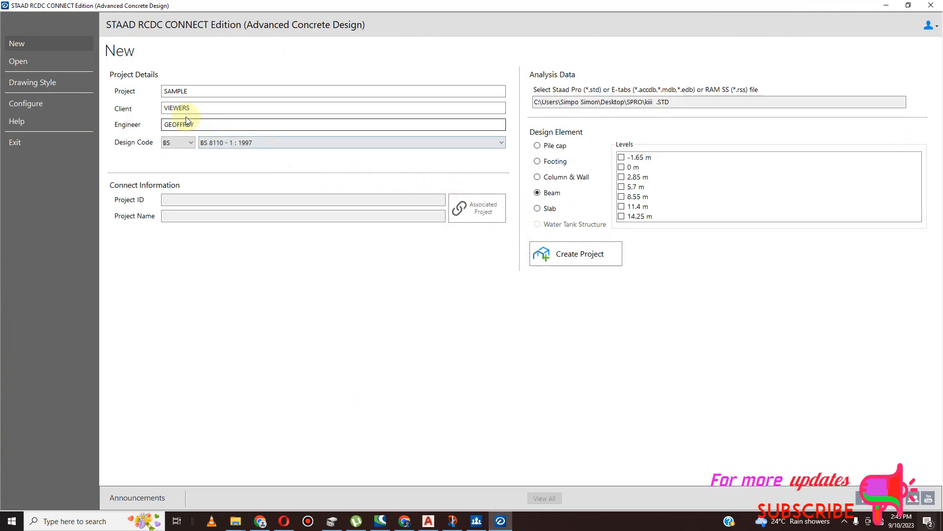
left_click(932, 6)
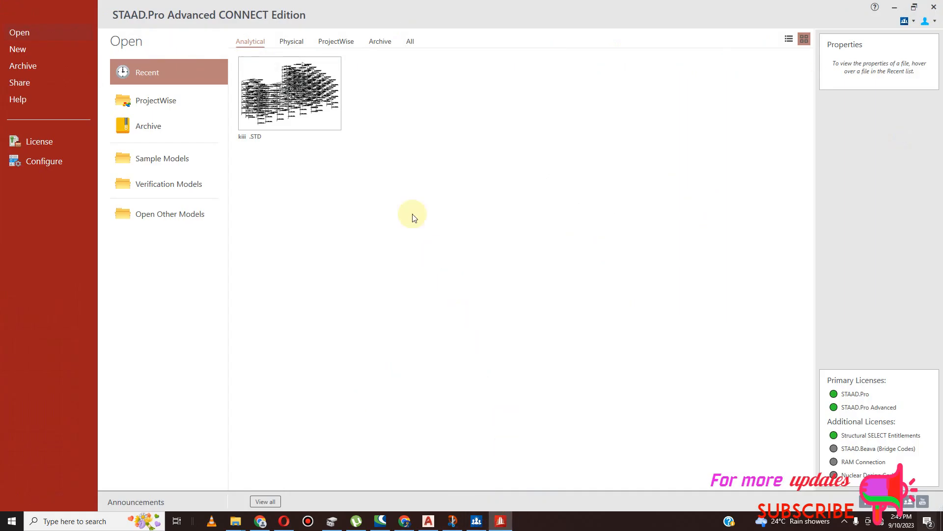
left_click(299, 101)
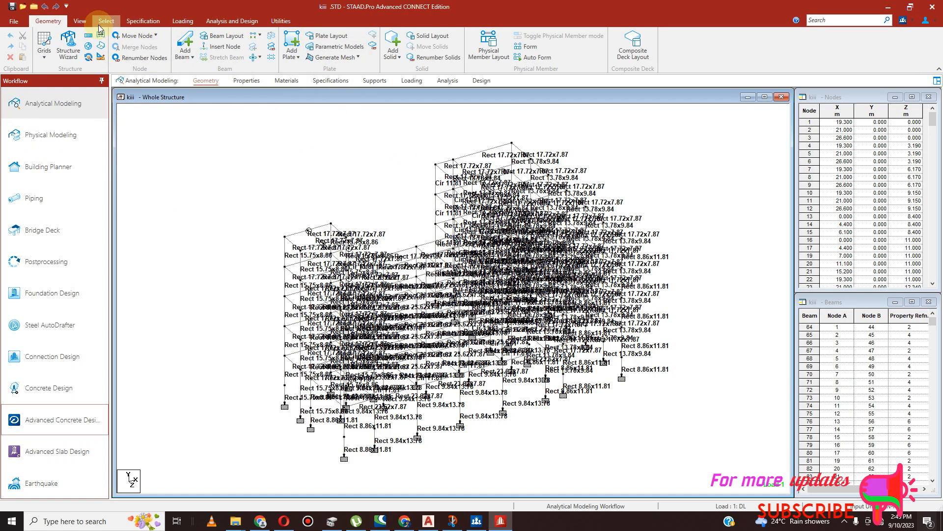
Open the 3D rendered view of the kiii structure and examine the frame from a tilted angle.
left_click(80, 21)
left_click(571, 56)
right_click(489, 259)
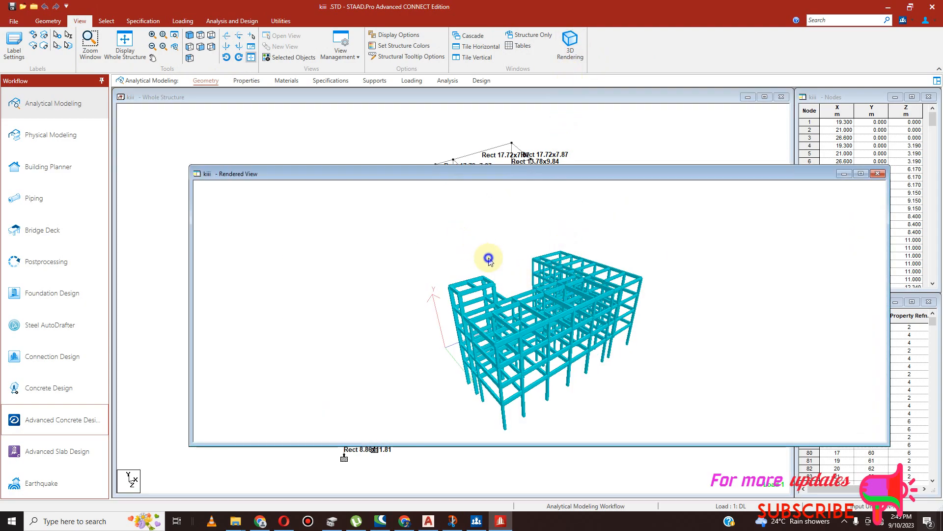
left_click(425, 274)
left_click_drag(425, 273, 513, 414)
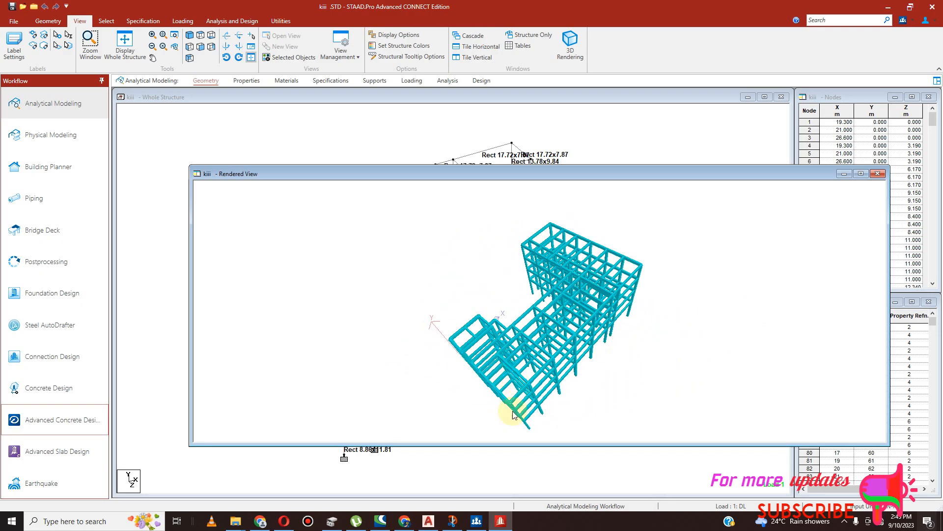
Switch to AutoCAD and examine the copied floor plan's classrooms, stairs and open court.
left_click(428, 520)
scroll(378, 381, "up", 5)
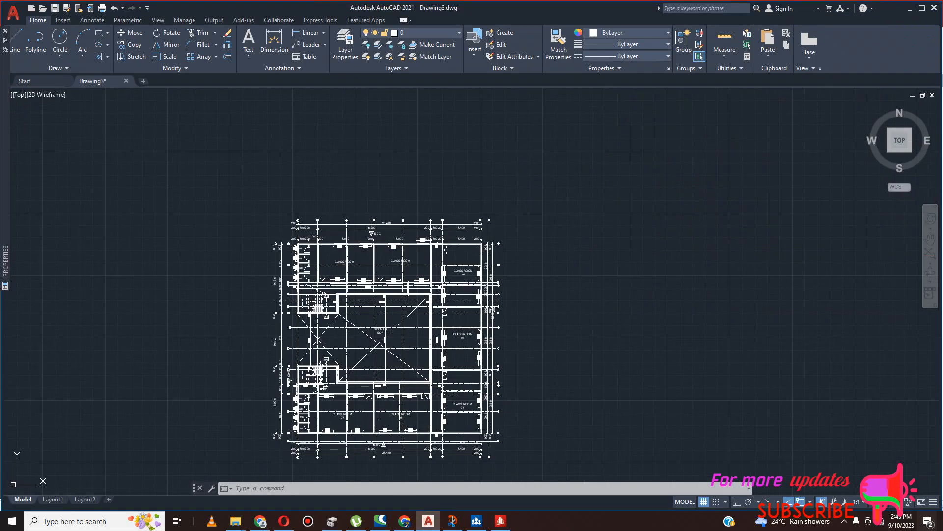
scroll(408, 363, "up", 5)
scroll(476, 230, "down", 5)
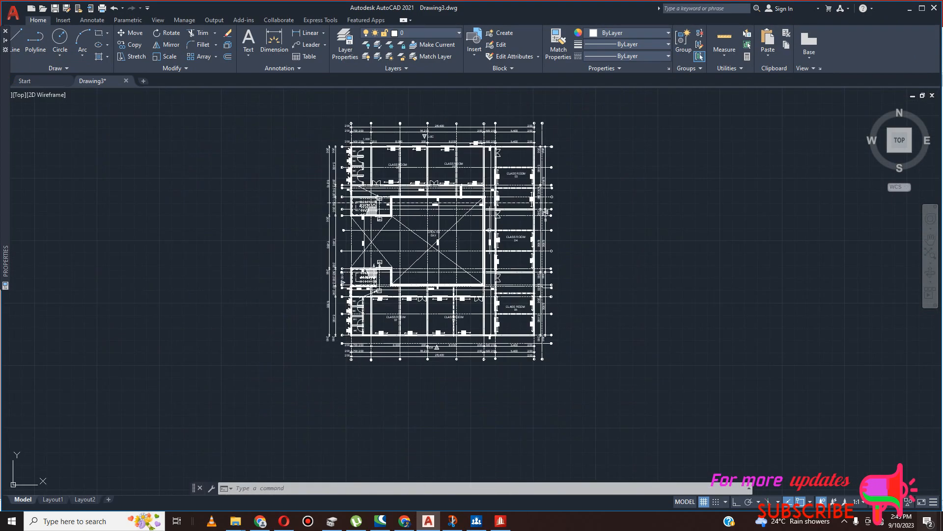
scroll(511, 234, "up", 6)
scroll(540, 256, "down", 4)
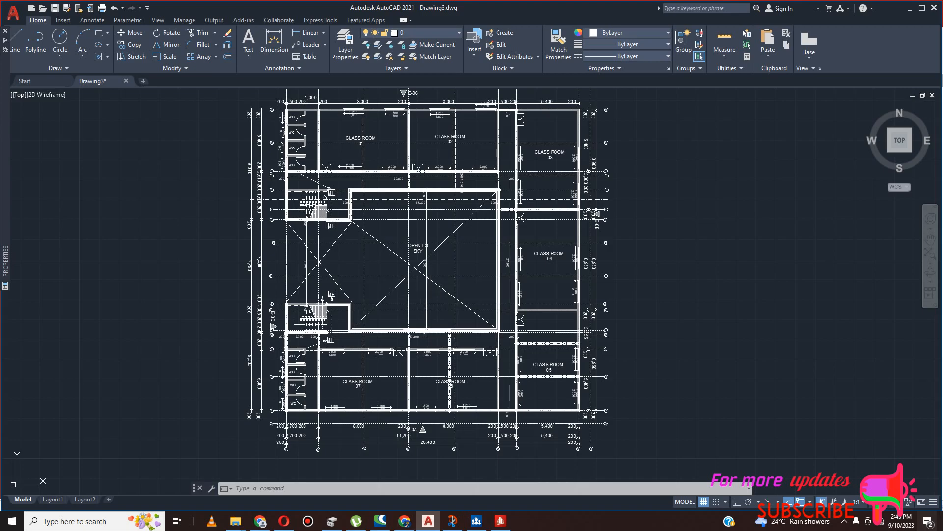
scroll(423, 266, "down", 5)
scroll(417, 261, "up", 3)
scroll(441, 268, "up", 4)
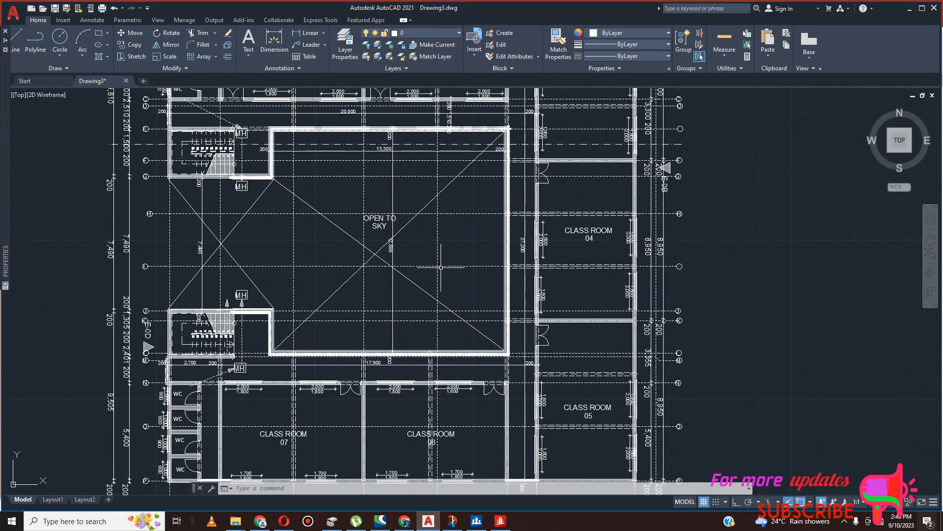
Draw a horizontal construction line through the middle of the OPEN TO SKY court, crossing CLASS ROOM 04.
type("xl")
key("Return")
type("h")
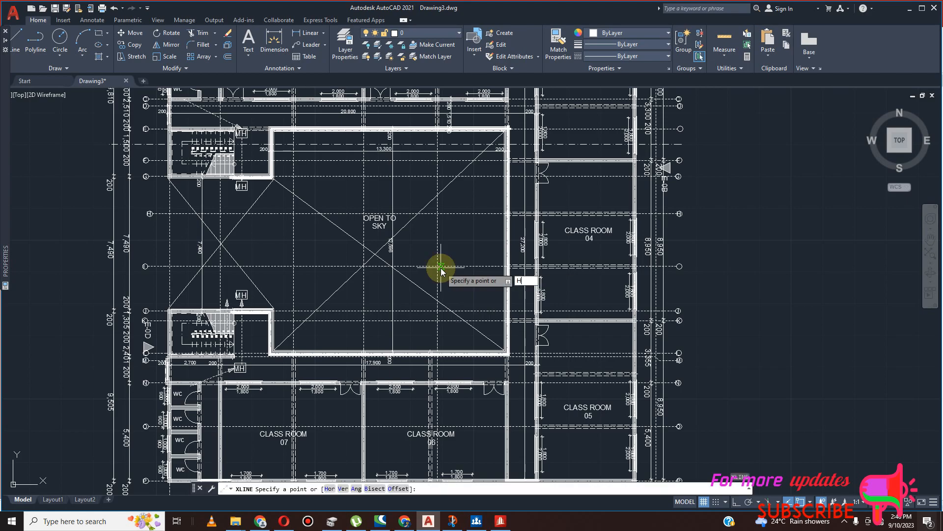
key("Return")
scroll(505, 327, "down", 3)
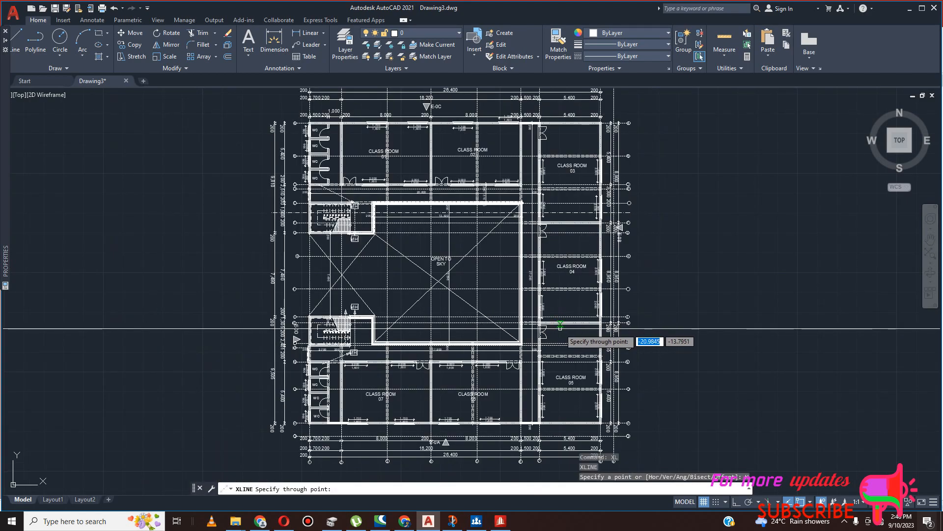
scroll(499, 273, "up", 3)
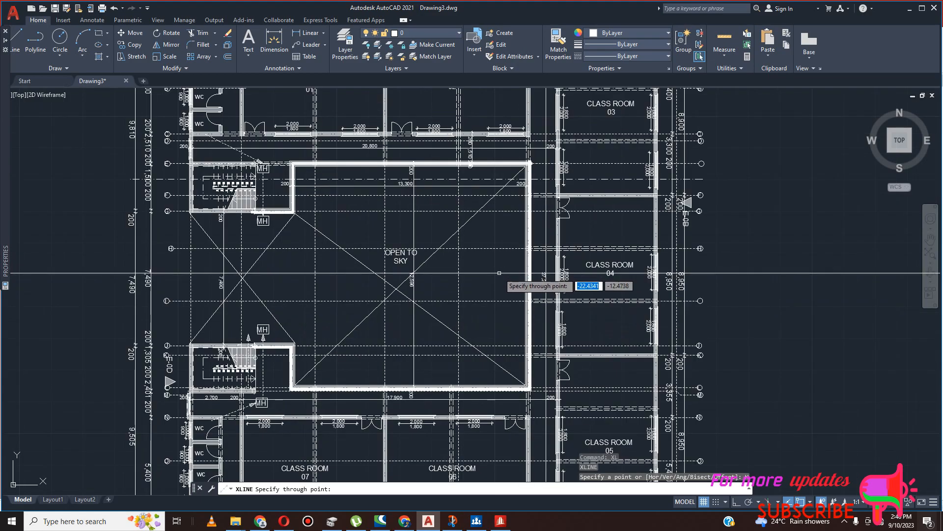
left_click(500, 272)
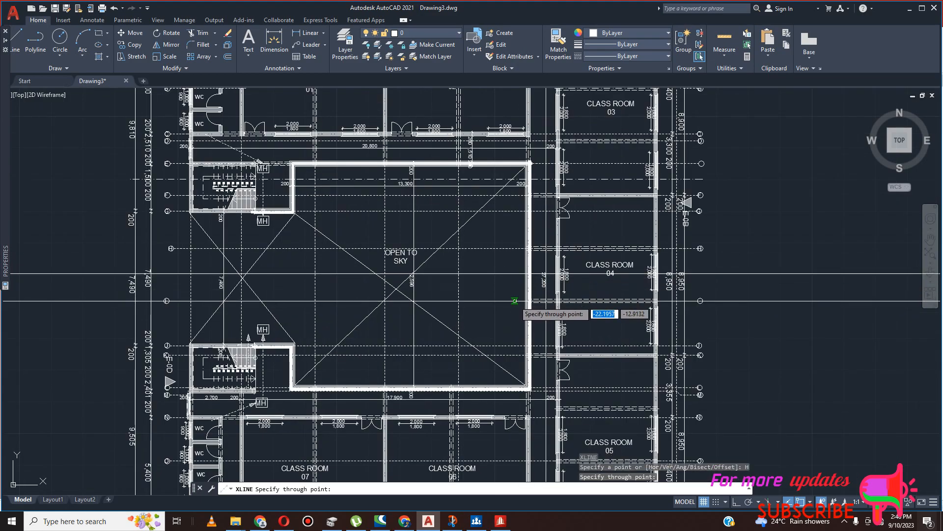
key("Escape")
Change the colour of the horizontal construction line to red 205,32,39.
left_click(789, 246)
left_click(779, 278)
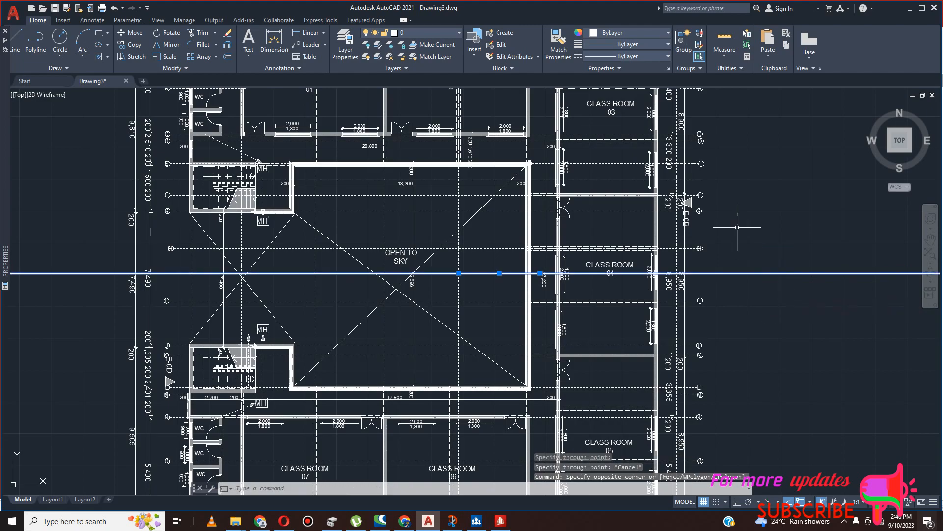
left_click(625, 34)
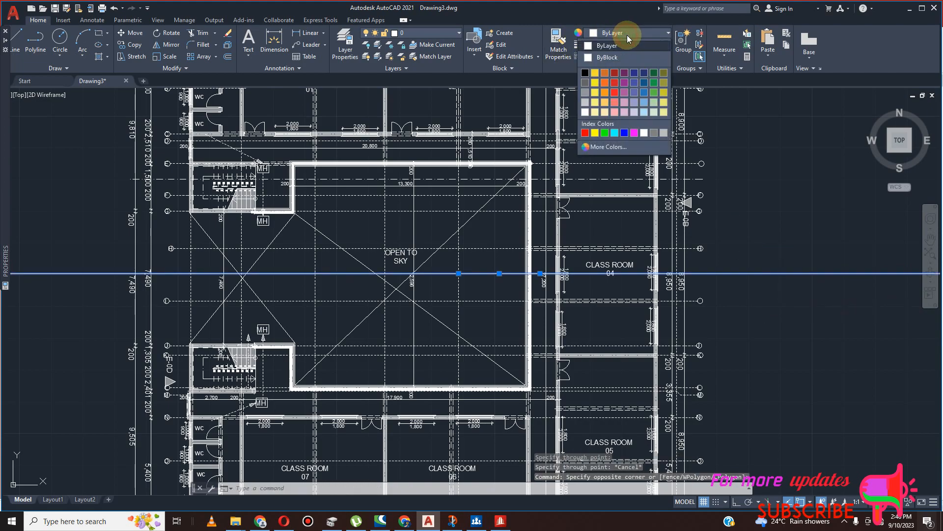
left_click(614, 82)
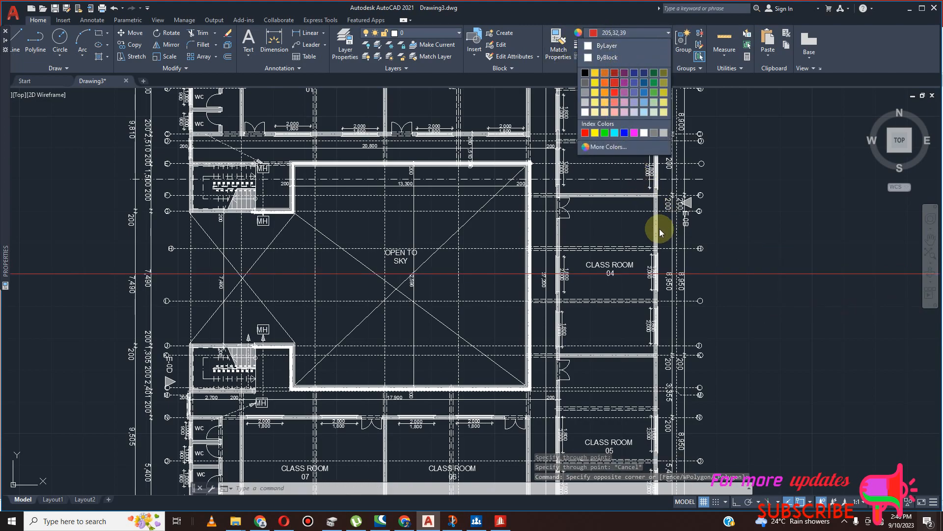
scroll(659, 229, "down", 3)
left_click(724, 239)
key("Escape")
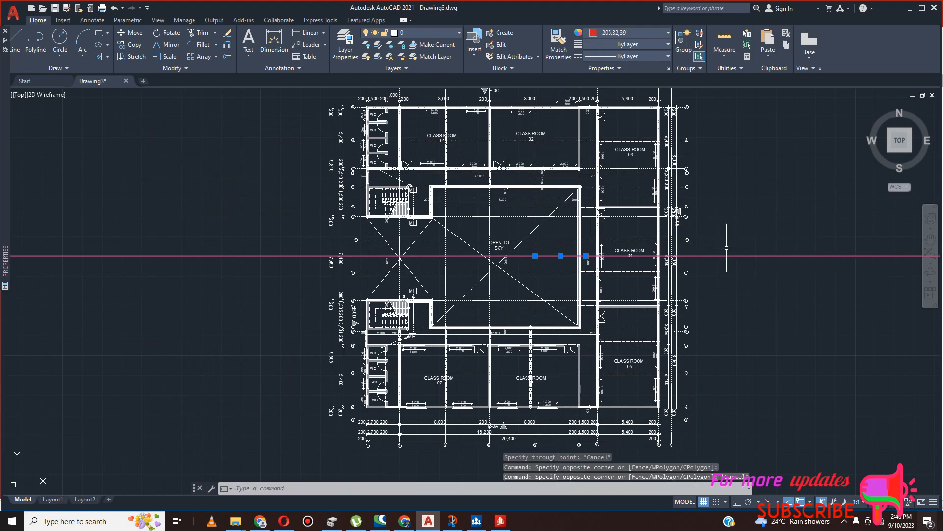
Examine how the horizontal construction line divides the floor plan's classrooms, stairs and open court.
middle_click_drag(684, 261, 616, 264)
scroll(638, 254, "up", 3)
scroll(634, 268, "down", 3)
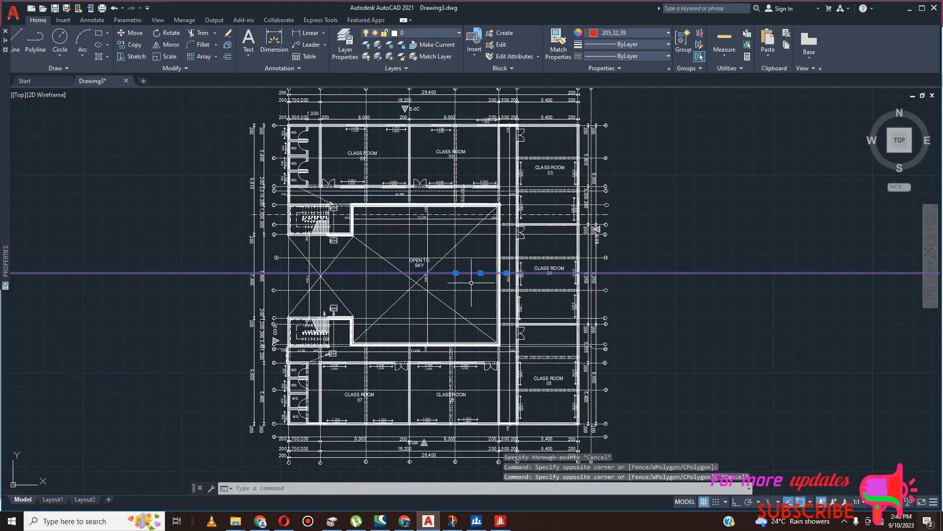
scroll(349, 269, "down", 3)
scroll(424, 275, "up", 3)
scroll(585, 280, "down", 4)
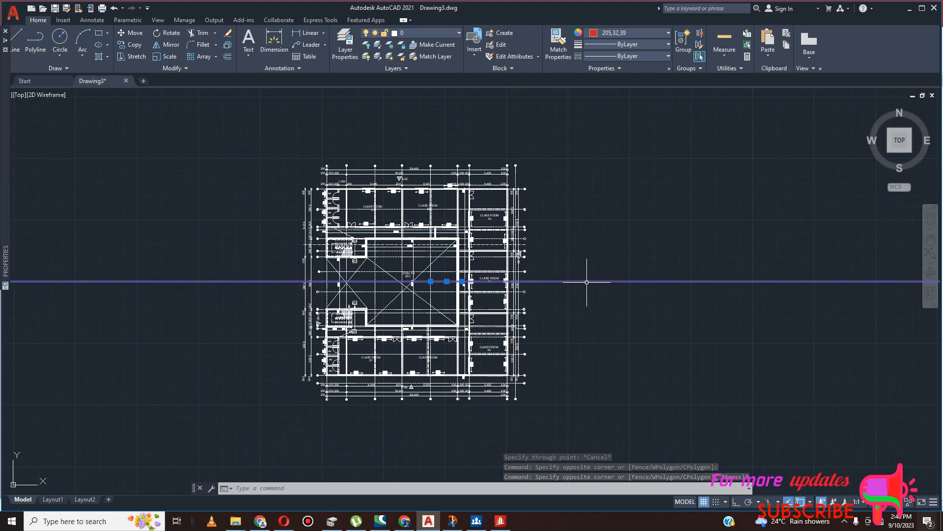
scroll(483, 275, "up", 4)
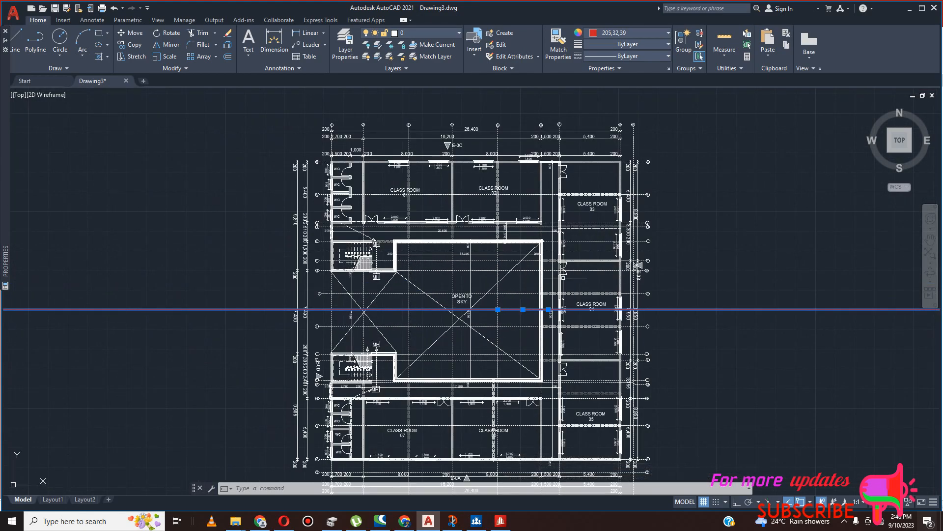
scroll(491, 265, "down", 3)
scroll(491, 260, "up", 4)
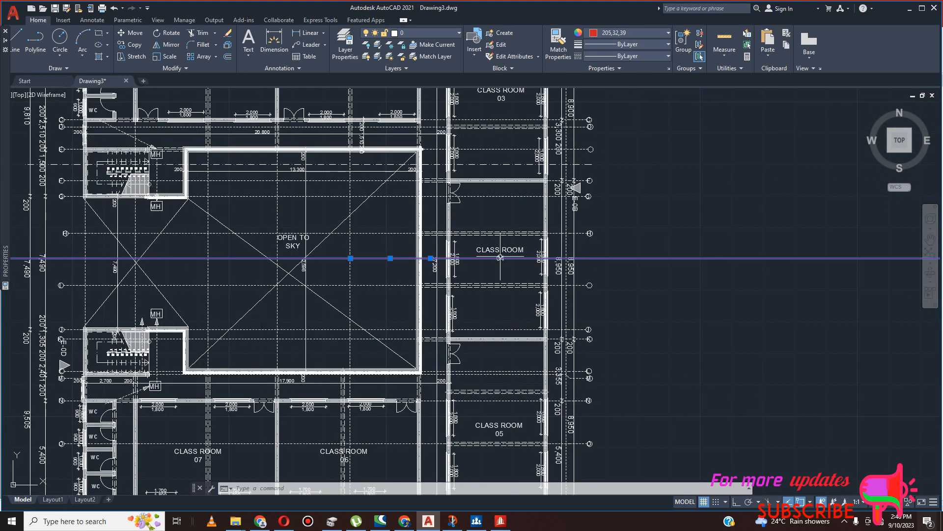
scroll(525, 265, "down", 4)
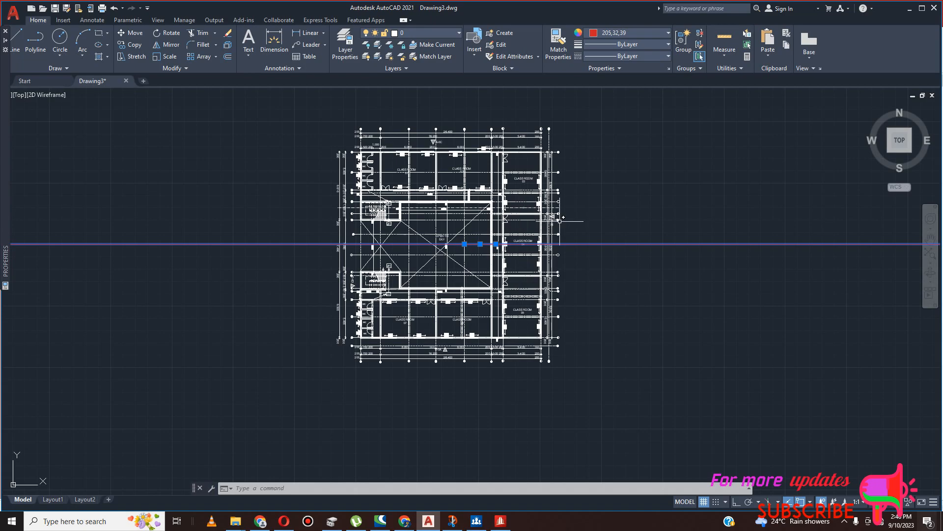
scroll(455, 214, "up", 4)
scroll(532, 245, "down", 4)
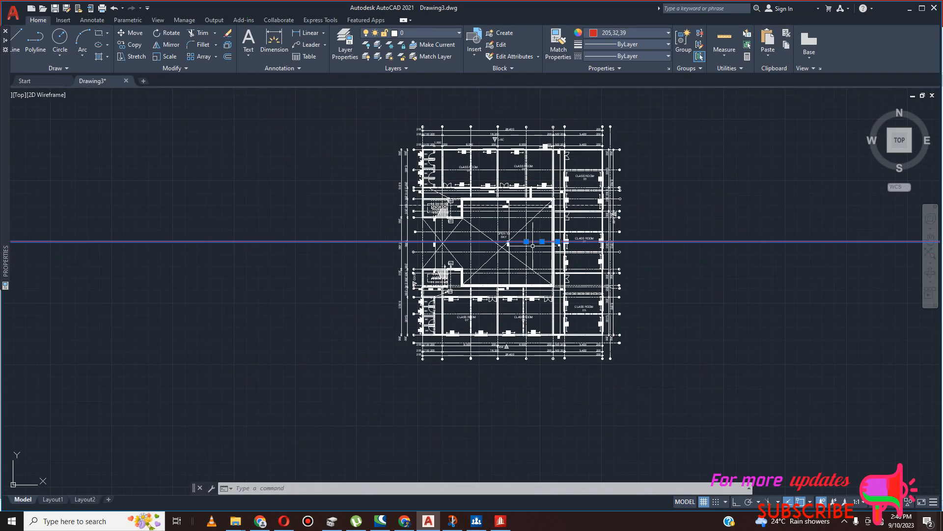
Start a polyline at the lower stair block's outer corner on grid J, tracing its upper edge and side down to the court's inner corner.
left_click(35, 40)
scroll(479, 314, "up", 5)
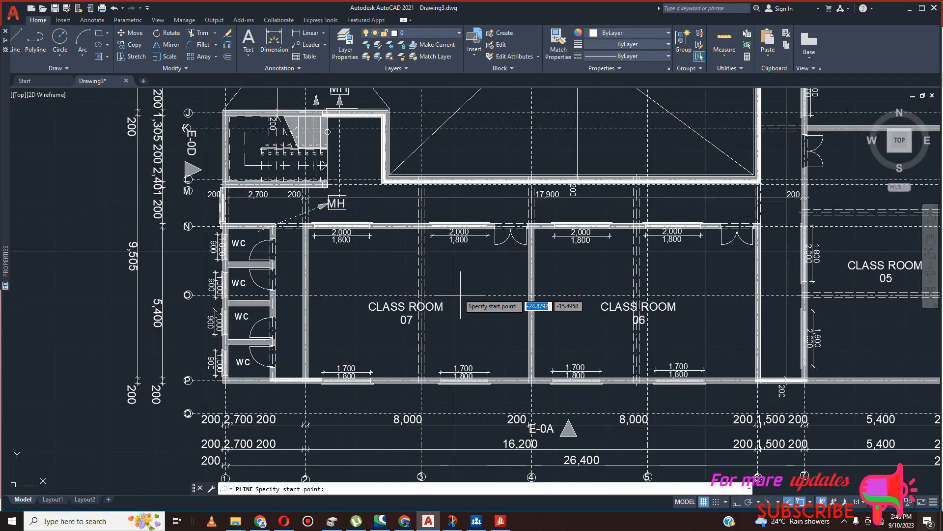
scroll(225, 110, "up", 2)
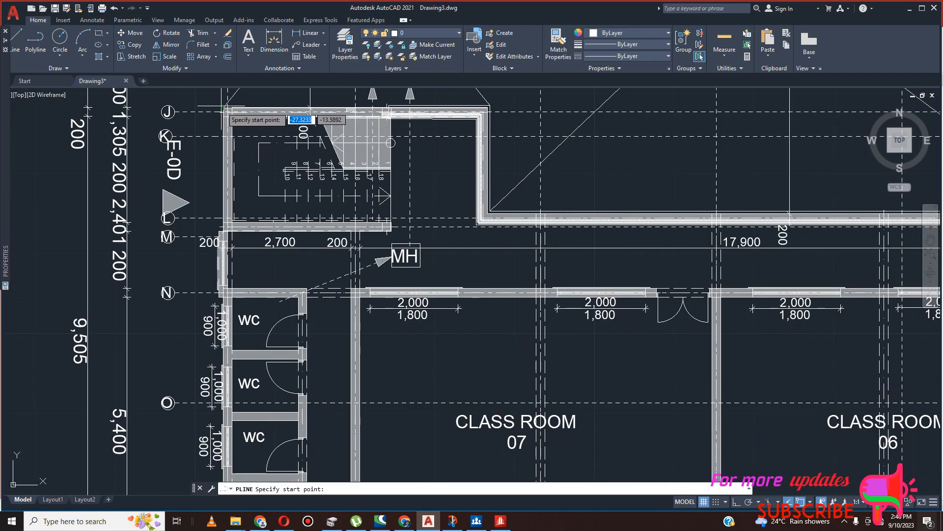
left_click(223, 108)
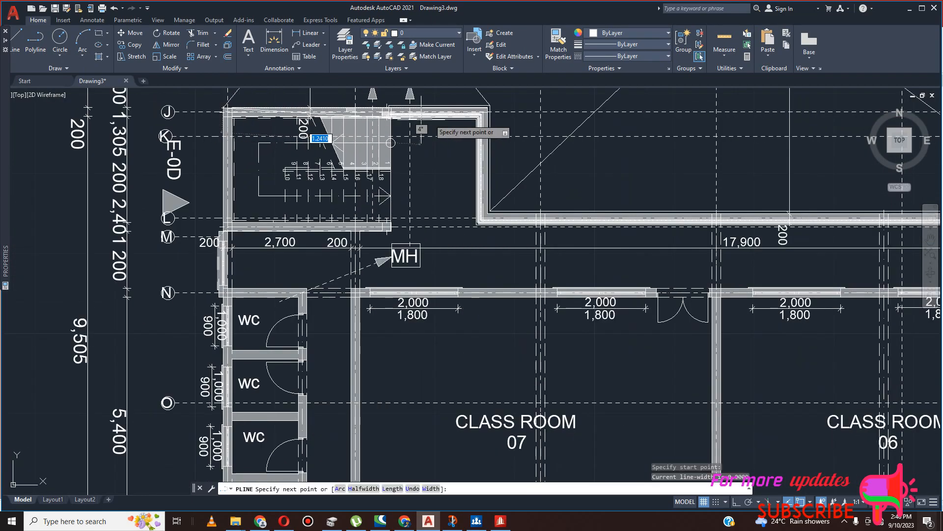
left_click(488, 108)
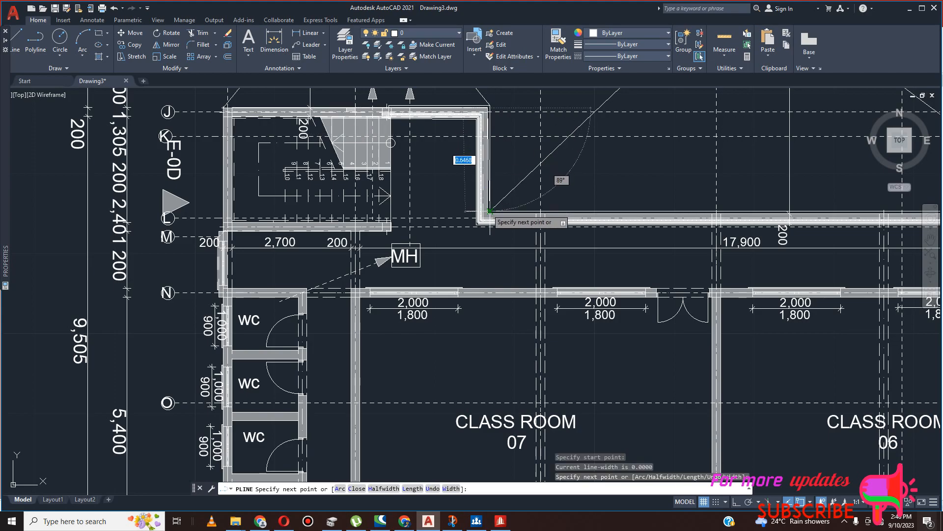
left_click(488, 212)
Continue the polyline along the court's lower edge and up its east wall to the level of the wall between CLASS ROOM 04 and 05.
scroll(488, 212, "down", 3)
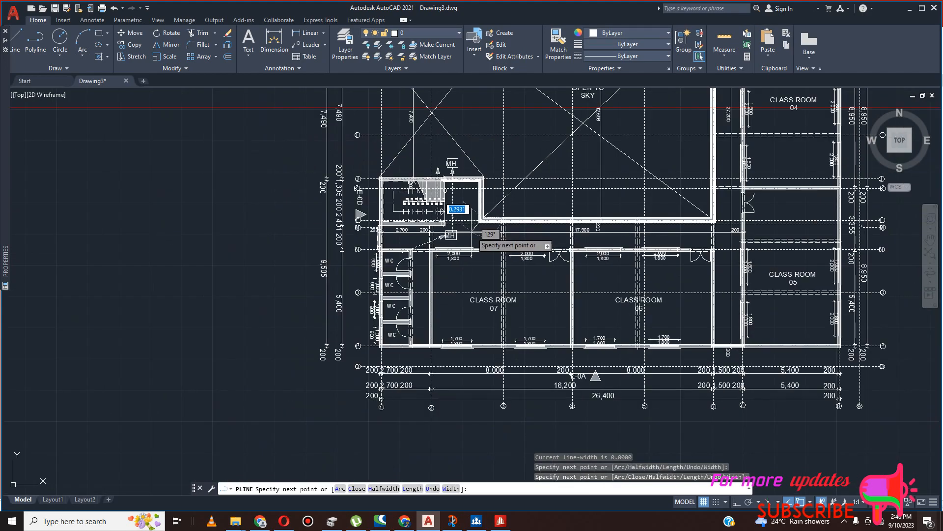
scroll(629, 222, "up", 4)
scroll(721, 221, "down", 3)
scroll(806, 211, "up", 4)
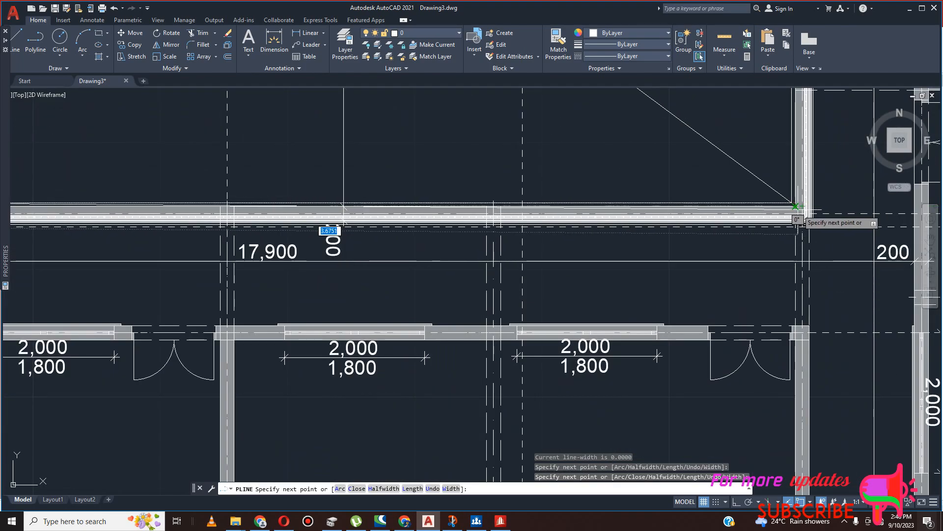
scroll(791, 206, "down", 4)
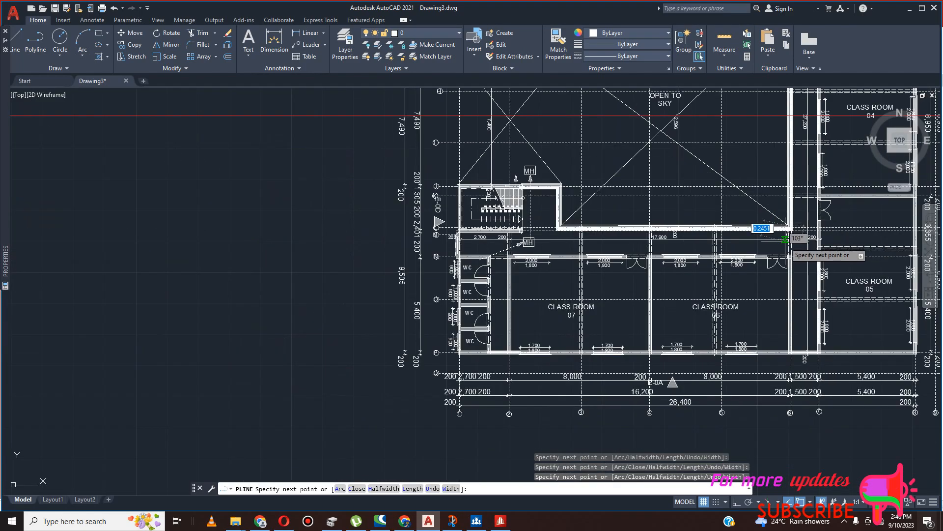
scroll(781, 202, "up", 4)
scroll(782, 202, "up", 5)
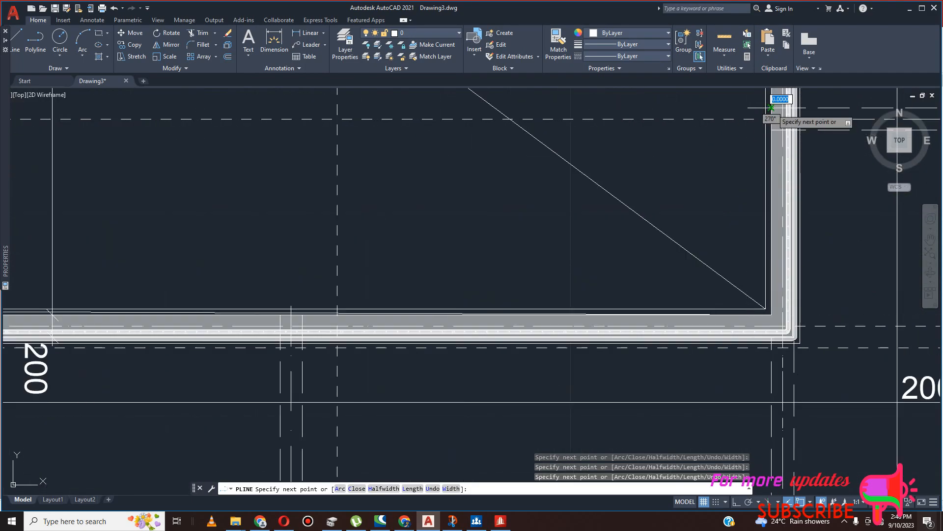
Extend the polyline across to the outer east wall and down to the plan's lower corner at grid 8.
scroll(771, 107, "down", 7)
scroll(791, 138, "up", 2)
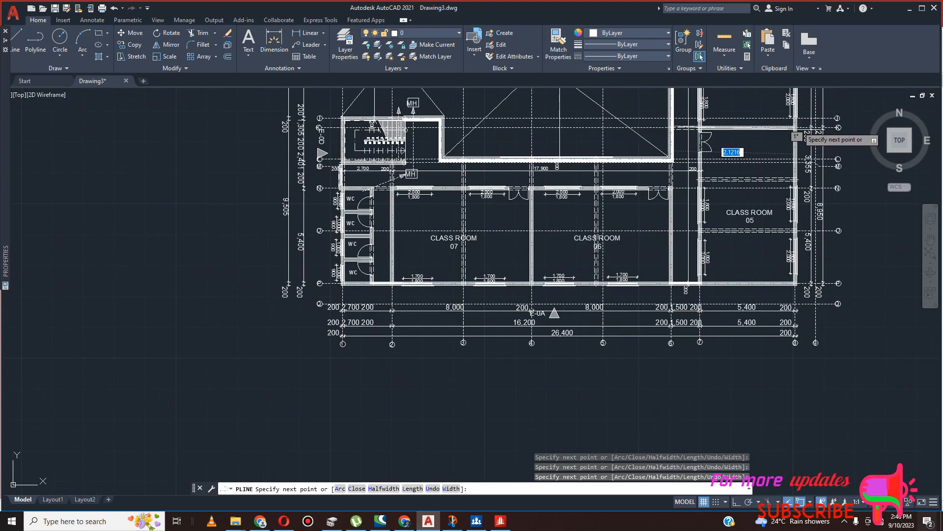
scroll(796, 129, "up", 4)
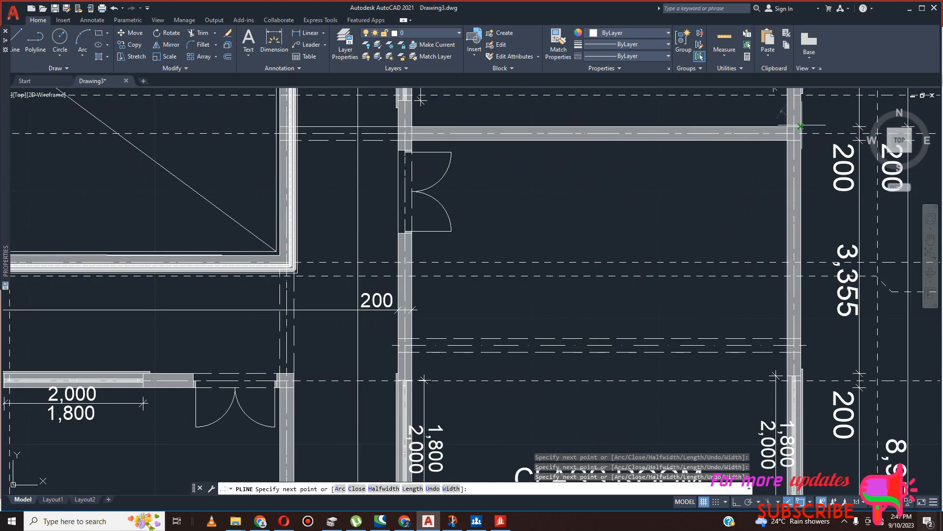
scroll(786, 112, "down", 6)
scroll(801, 175, "up", 4)
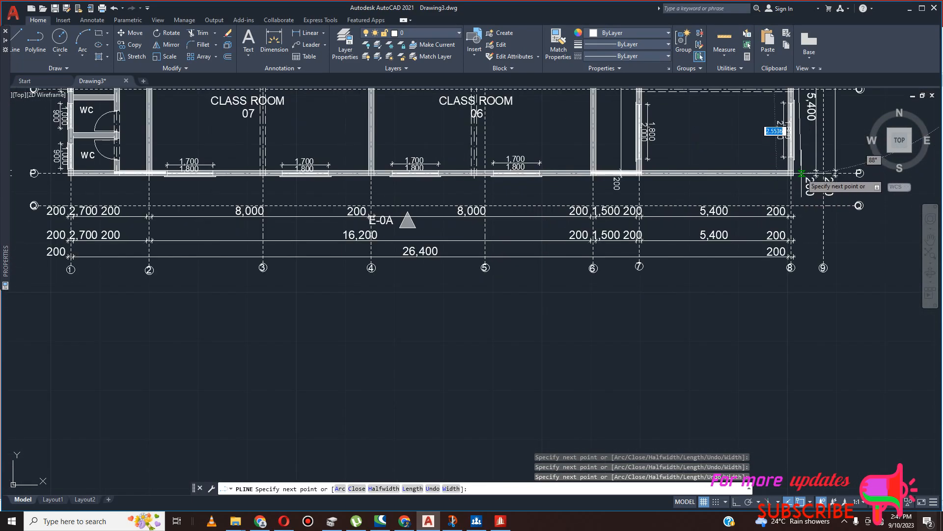
scroll(801, 173, "up", 4)
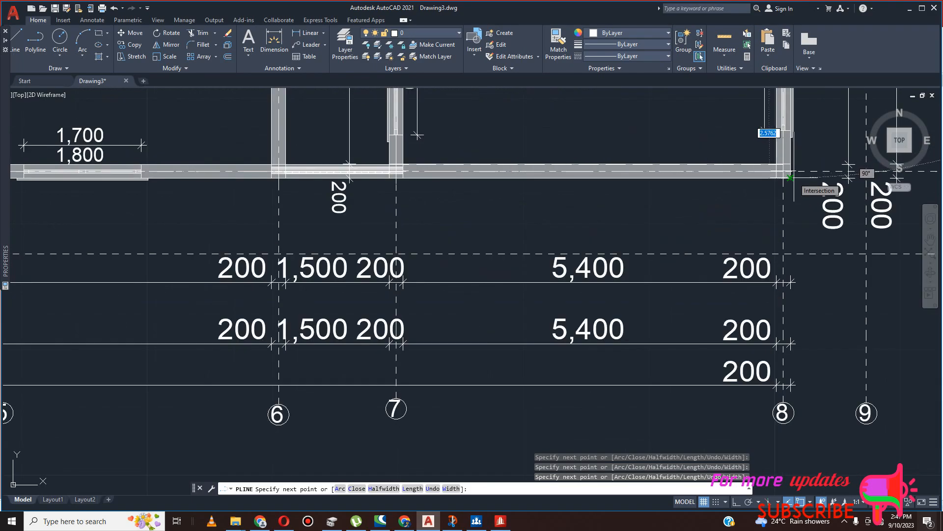
Run the polyline along the lower outer wall to grid 1 and back up to its starting corner, and finish it.
scroll(790, 178, "down", 6)
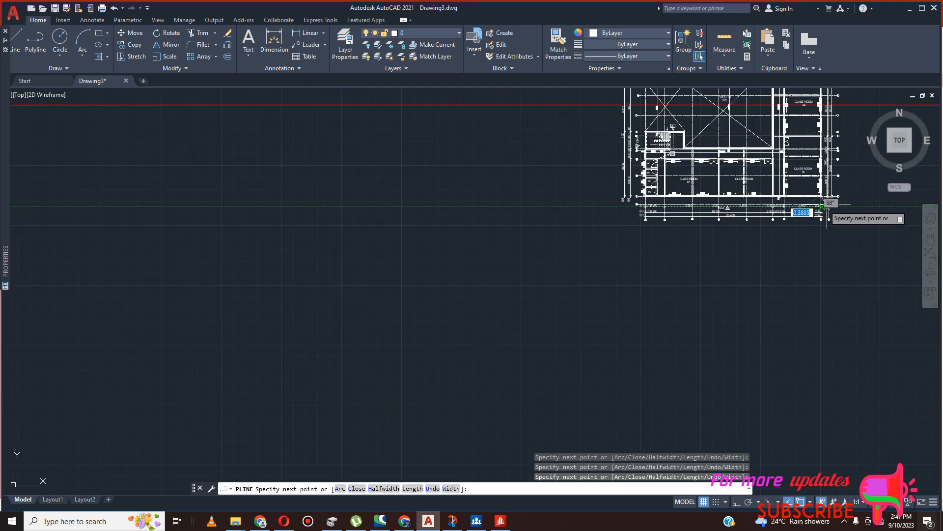
scroll(599, 197, "up", 3)
scroll(575, 179, "up", 6)
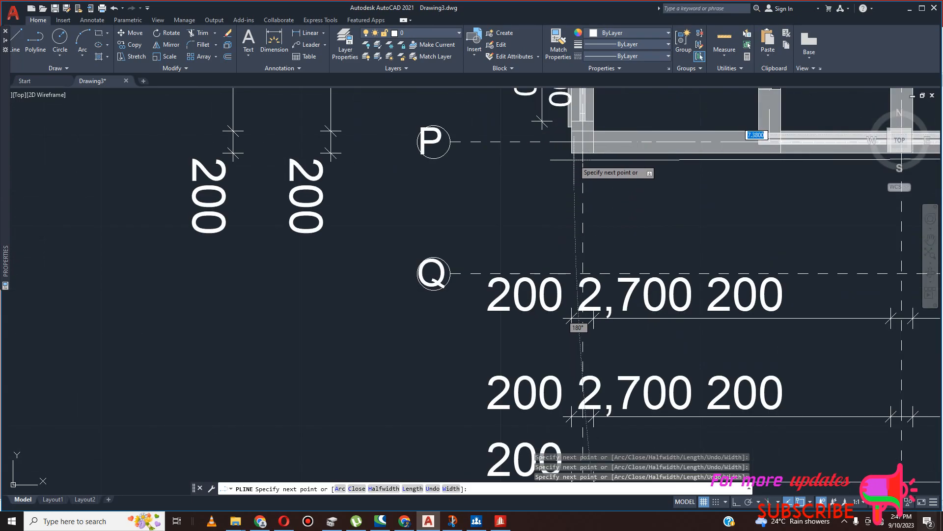
scroll(580, 196, "down", 5)
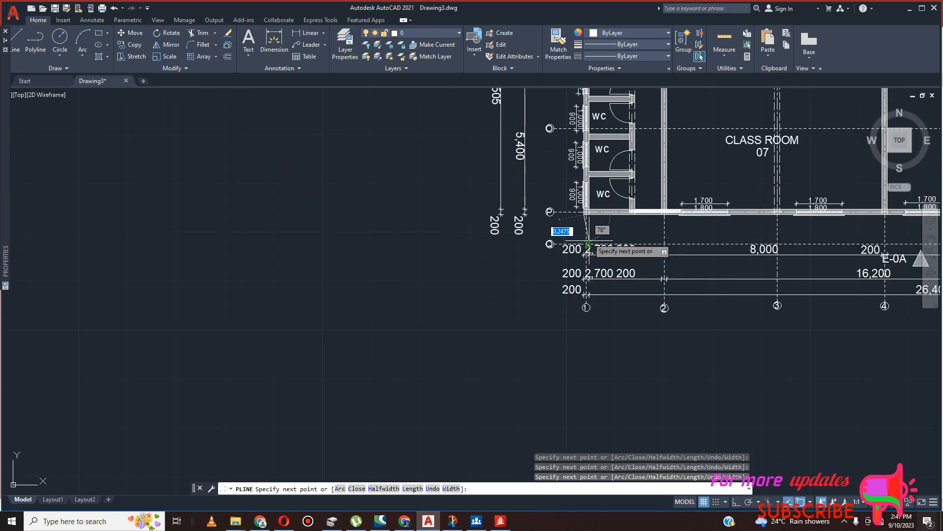
scroll(607, 201, "up", 2)
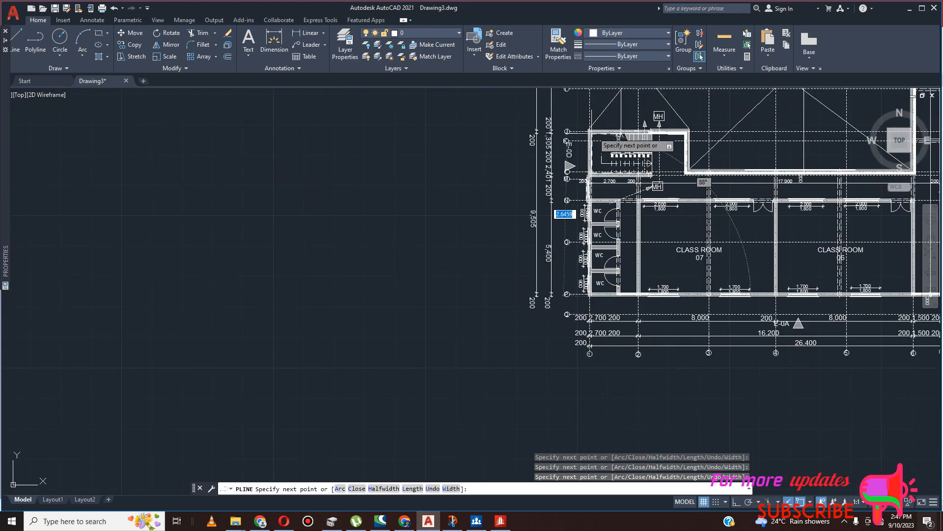
scroll(589, 129, "up", 10)
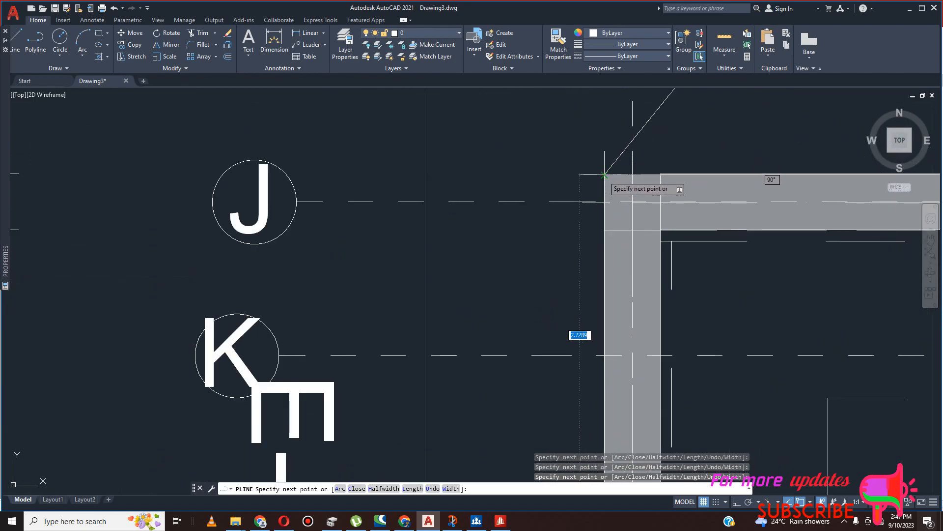
left_click(604, 175)
scroll(553, 162, "down", 5)
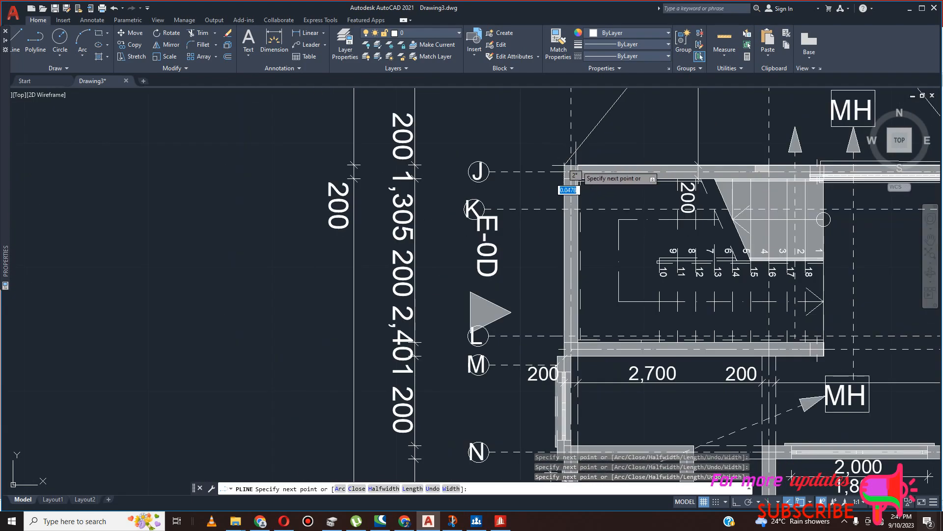
key("Escape")
End the lower block's outline polyline and colour it yellow (244,238,81).
scroll(580, 173, "down", 3)
scroll(541, 211, "up", 3)
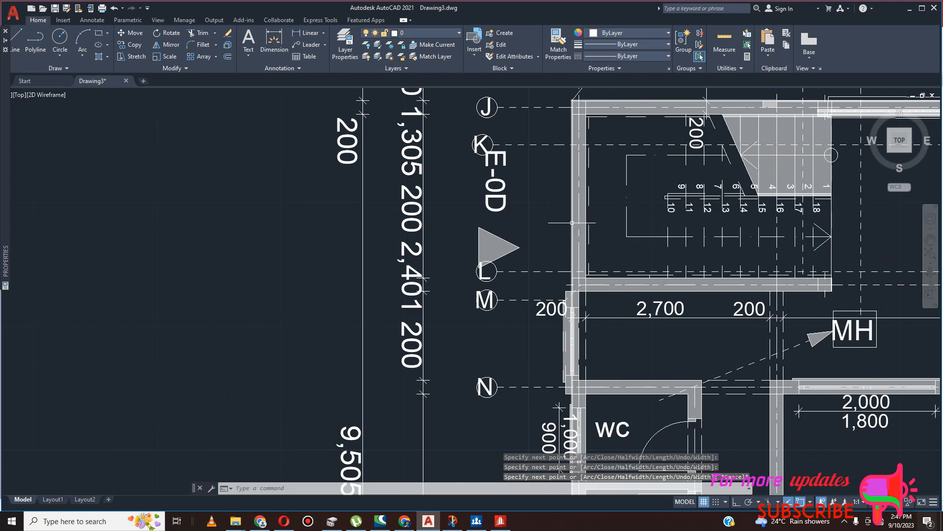
key("Escape")
scroll(531, 221, "down", 5)
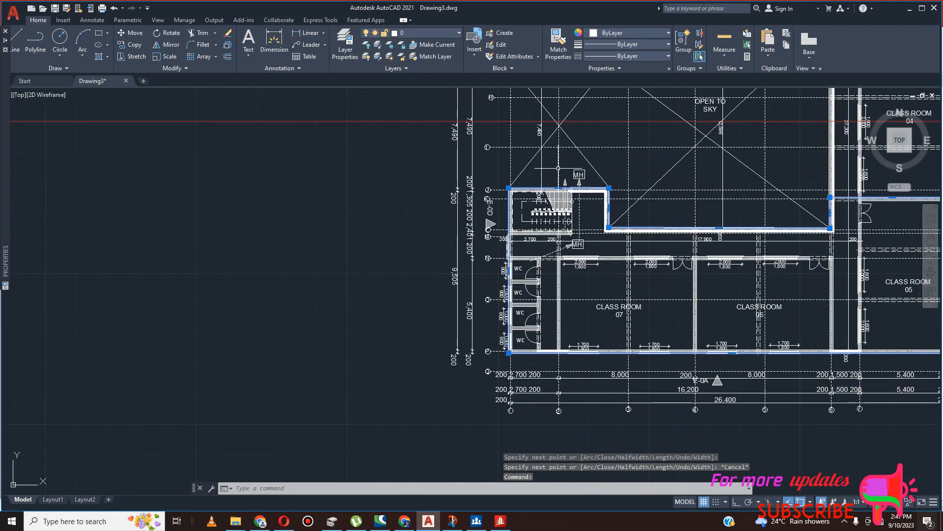
left_click(652, 34)
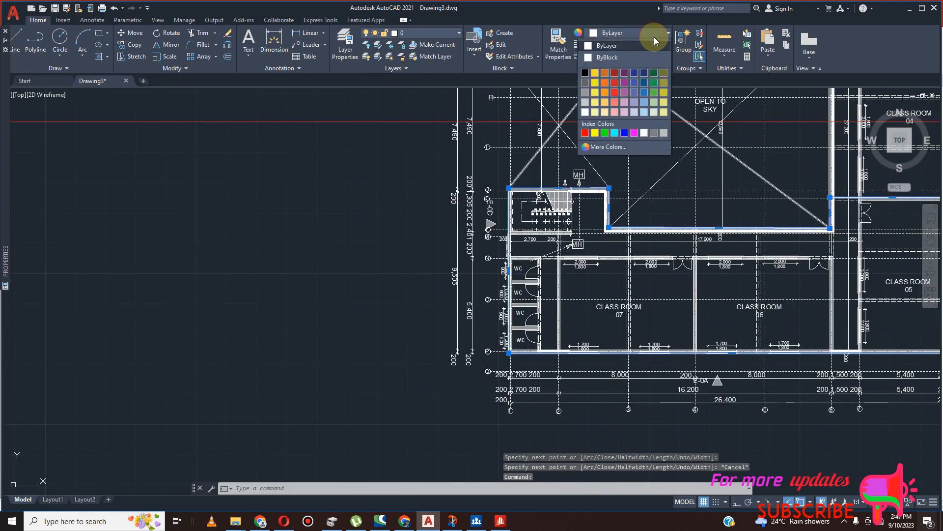
left_click(597, 92)
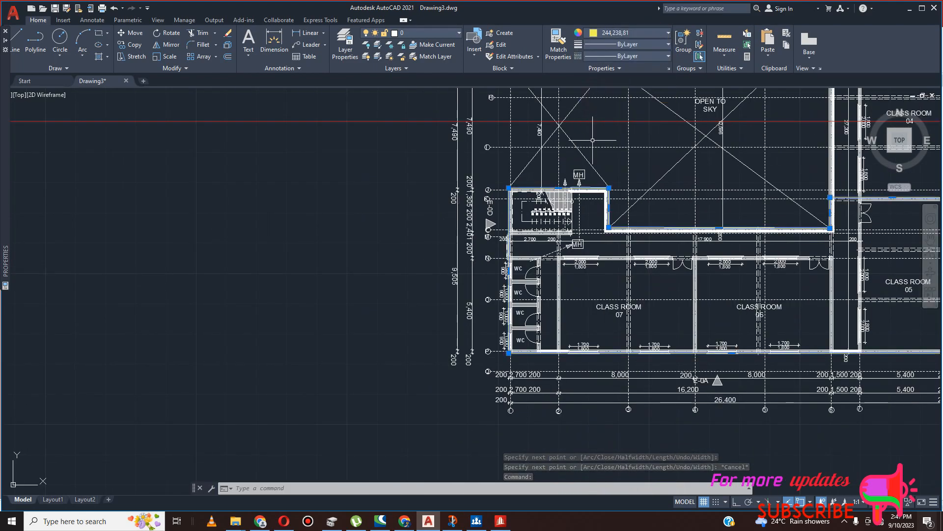
Set the lower outline polyline's lineweight to 2.11 mm and deselect it.
left_click(661, 45)
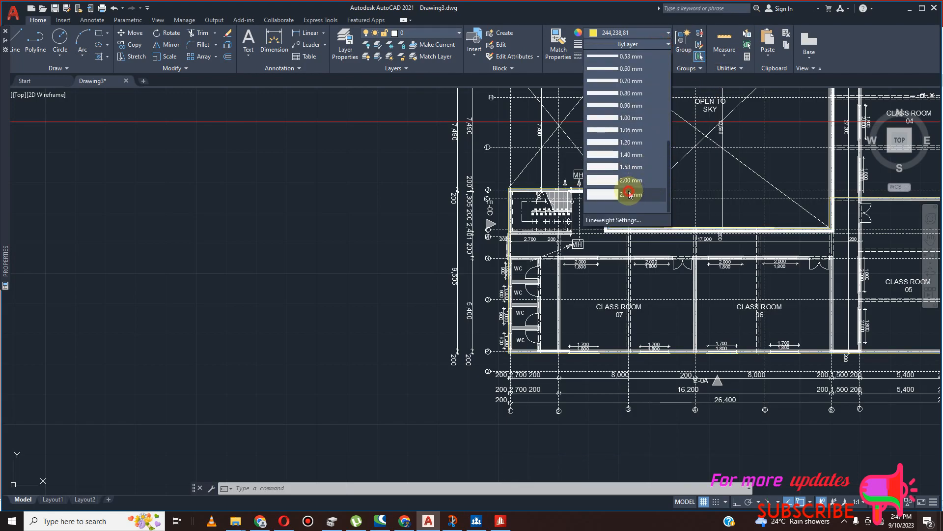
left_click(630, 194)
scroll(553, 224, "down", 4)
key("Escape")
scroll(654, 239, "up", 10)
scroll(654, 234, "down", 6)
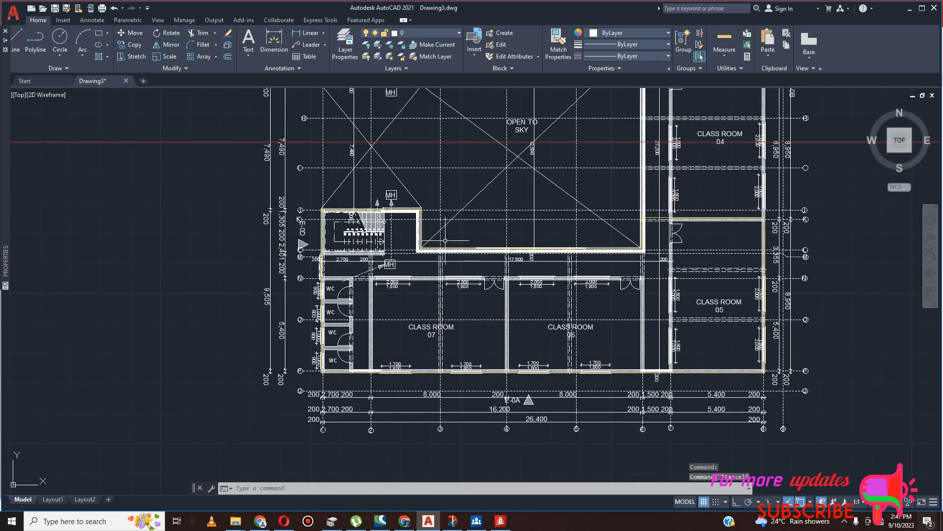
scroll(445, 240, "down", 4)
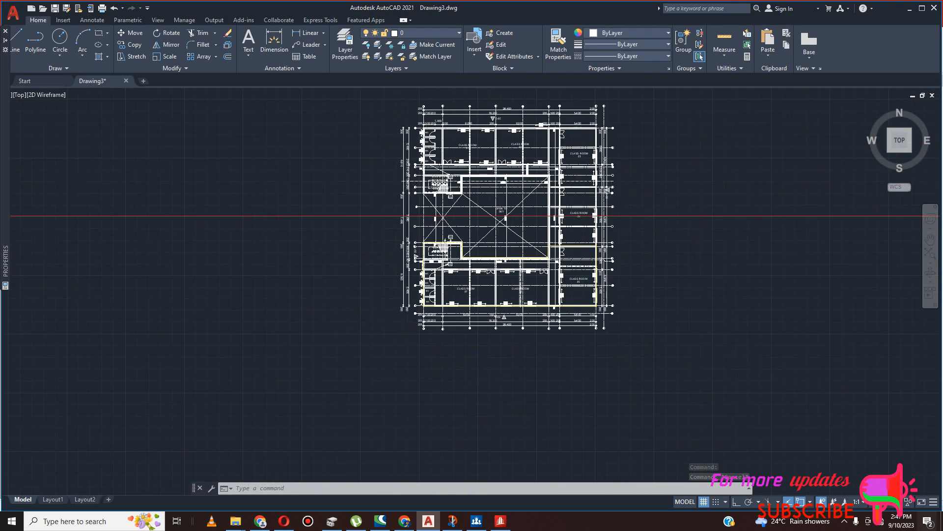
Start a polyline at the upper stair block's outer corner on grid G and run it up to the plan's corner on grid A.
scroll(429, 152, "up", 4)
left_click(41, 50)
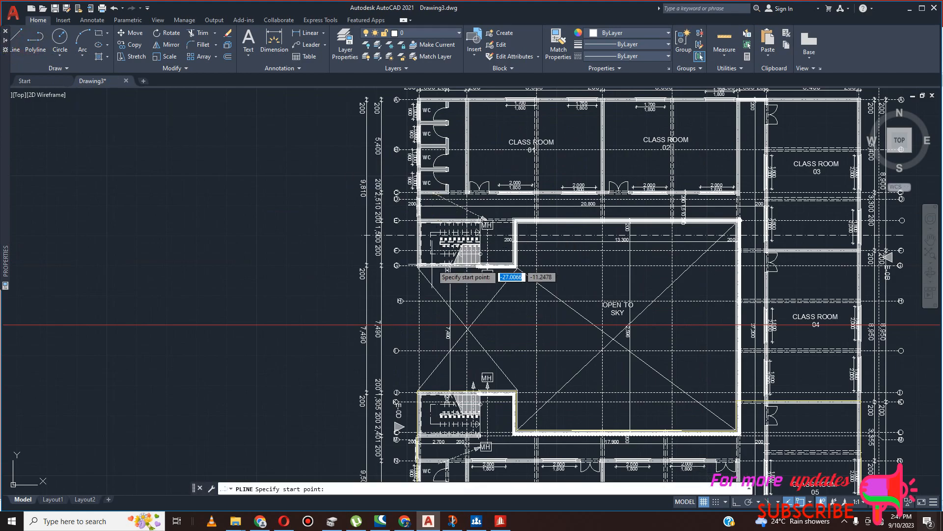
scroll(442, 267, "up", 6)
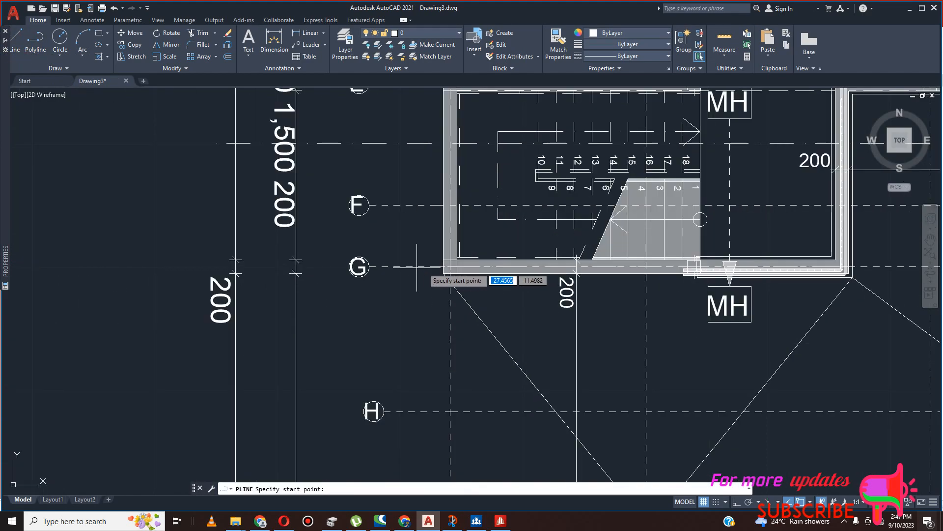
left_click(443, 274)
scroll(460, 315, "down", 6)
scroll(457, 131, "up", 6)
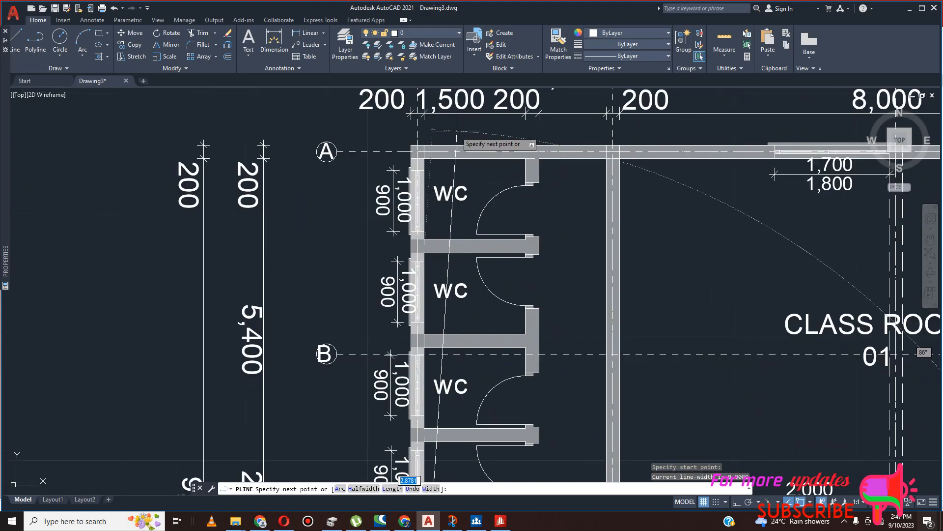
left_click(412, 145)
scroll(411, 145, "down", 6)
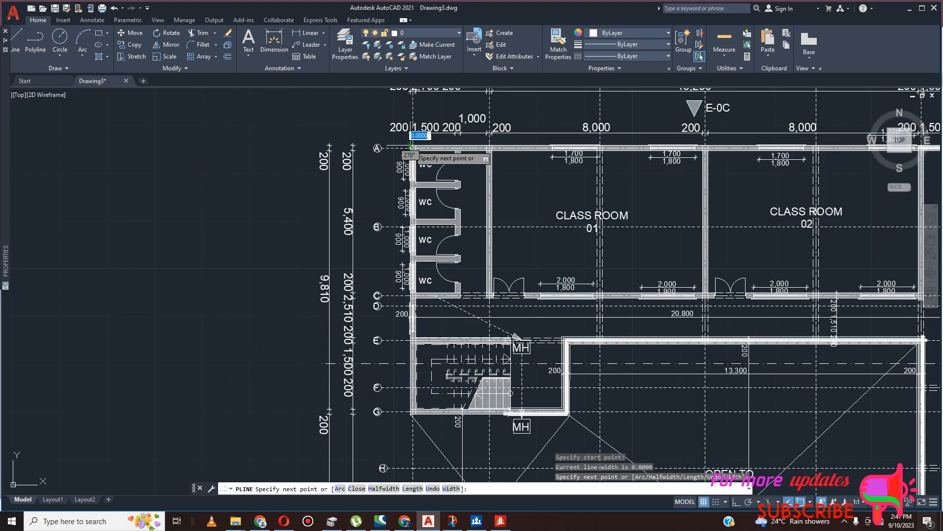
Continue the polyline along the grid A outer wall and down the east wall to the wall between CLASS ROOM 03 and 04.
scroll(690, 143, "up", 5)
scroll(688, 140, "up", 5)
left_click(676, 124)
scroll(676, 125, "down", 6)
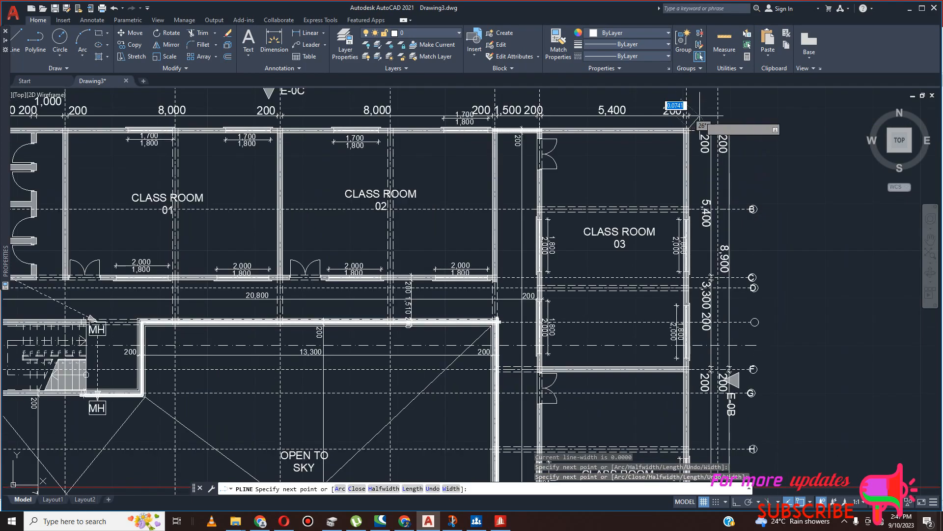
scroll(678, 143, "up", 6)
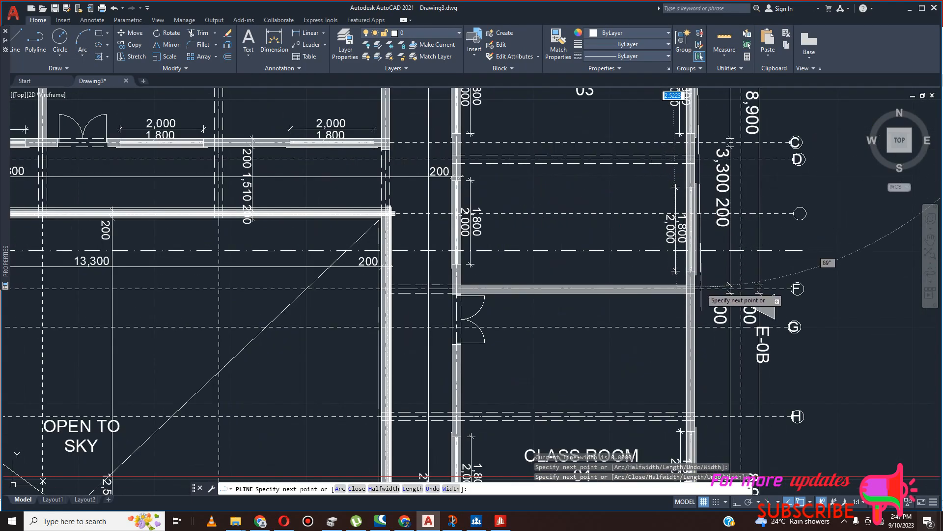
scroll(688, 290, "up", 5)
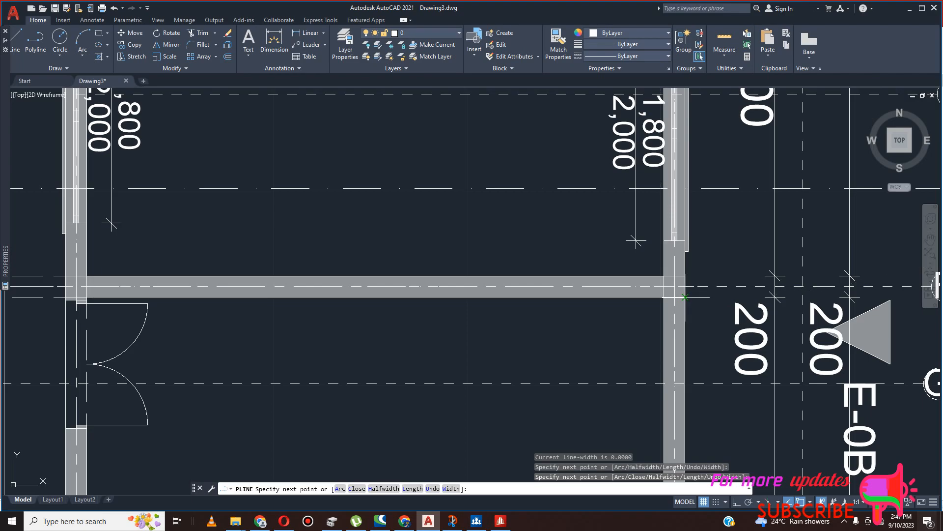
left_click(685, 297)
Turn on Ortho mode and run the polyline straight across the corridor to the court's east wall.
scroll(678, 310, "down", 5)
scroll(496, 304, "up", 5)
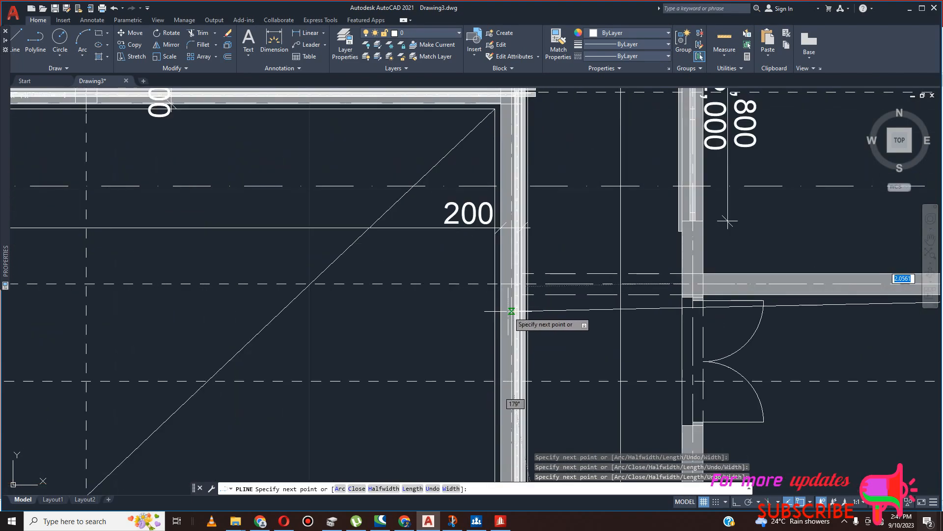
scroll(541, 307, "down", 4)
scroll(542, 304, "down", 5)
scroll(536, 305, "up", 9)
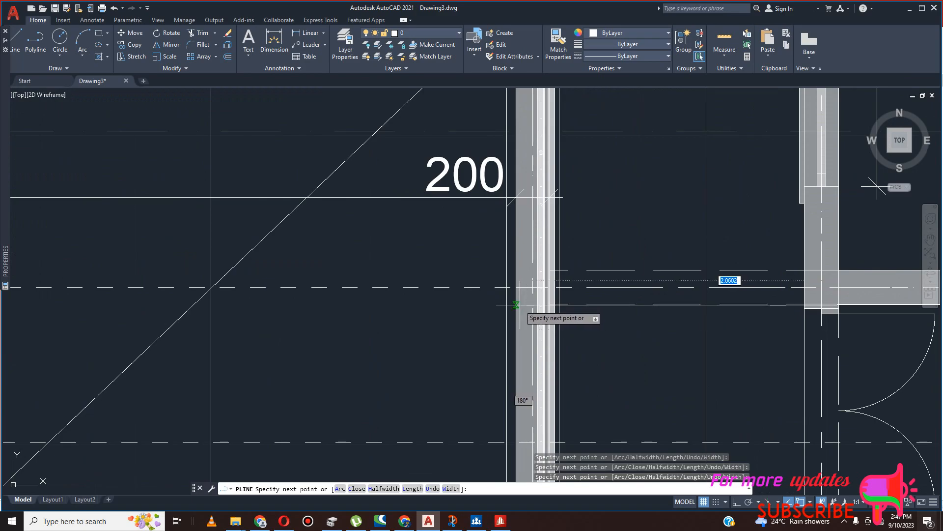
left_click(735, 502)
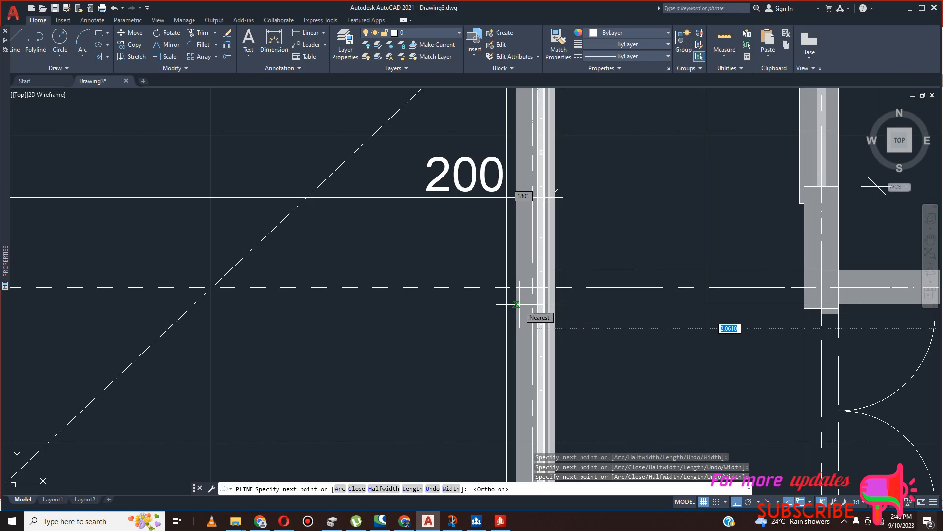
scroll(516, 304, "down", 5)
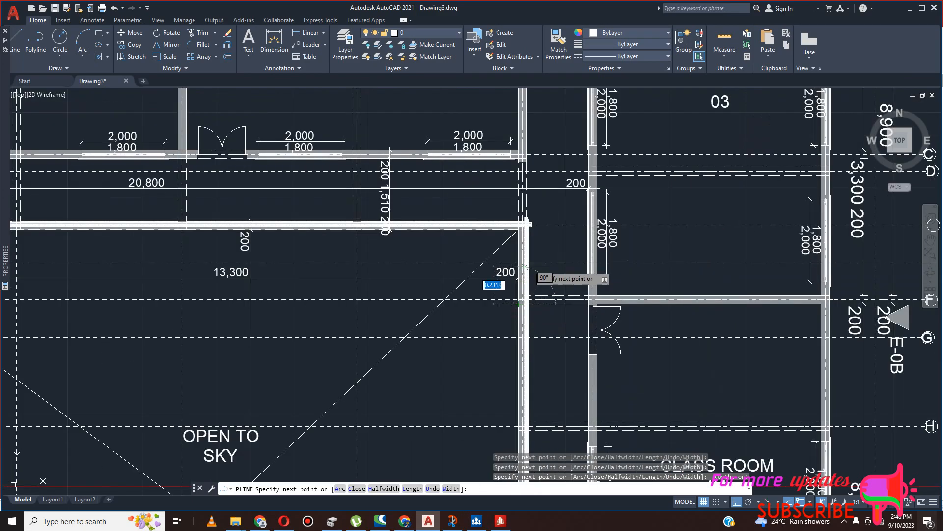
scroll(525, 267, "down", 5)
scroll(527, 259, "up", 5)
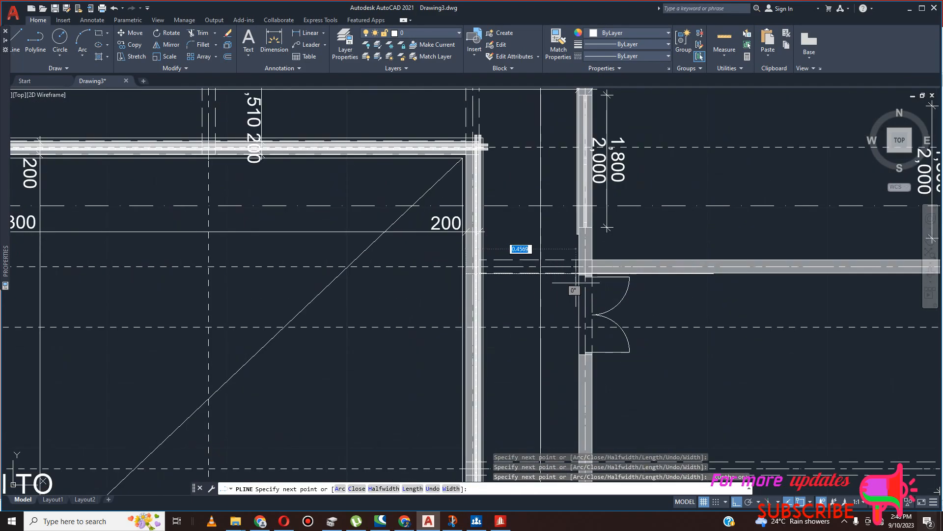
scroll(570, 290, "up", 6)
scroll(578, 279, "down", 5)
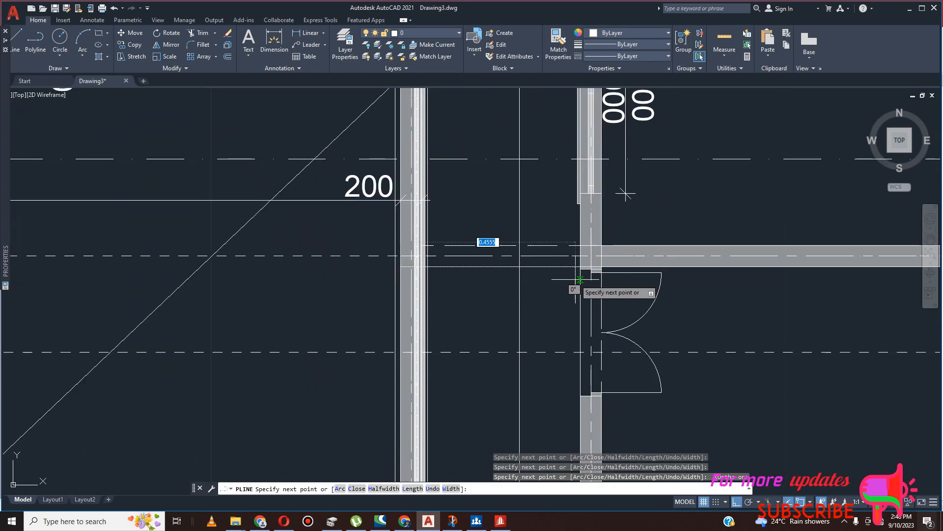
End the unfinished upper outline polyline and delete it.
key("F8")
key("Escape")
scroll(558, 271, "up", 2)
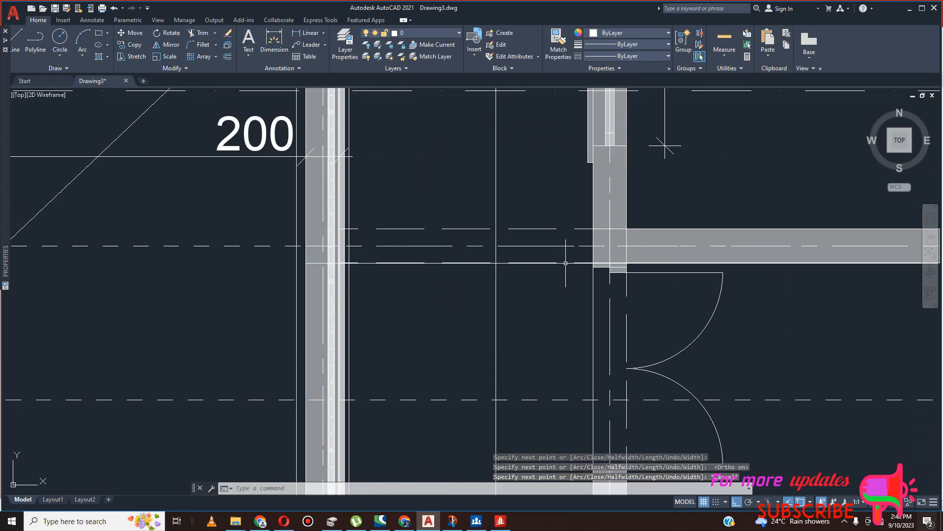
left_click(566, 262)
scroll(567, 267, "down", 9)
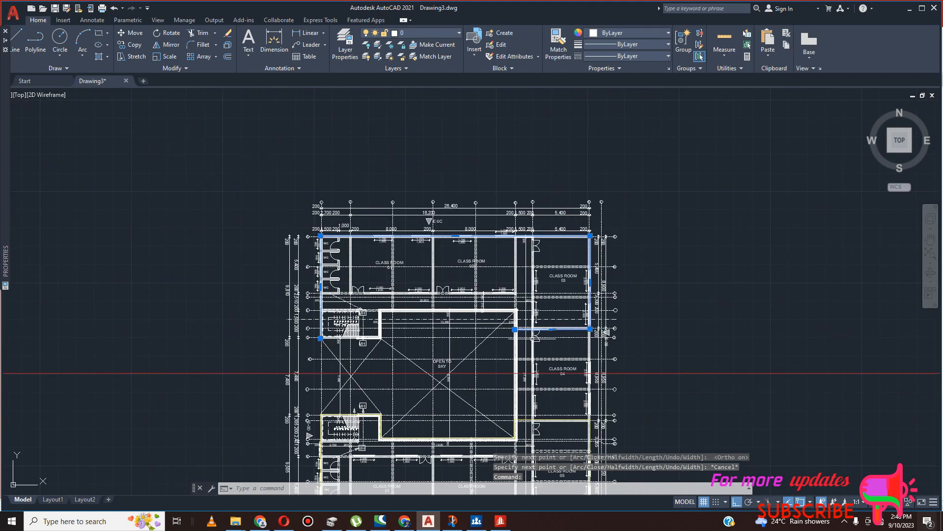
key("Delete")
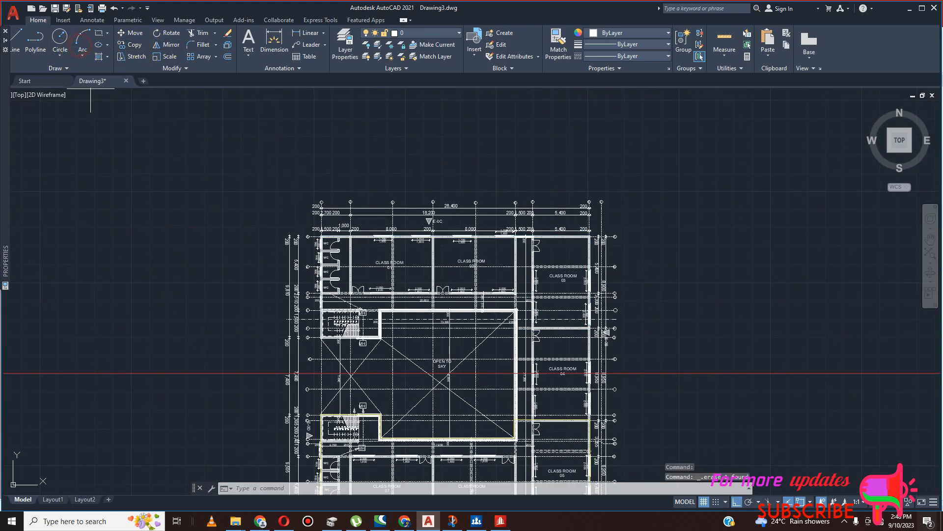
left_click(83, 43)
scroll(330, 310, "up", 5)
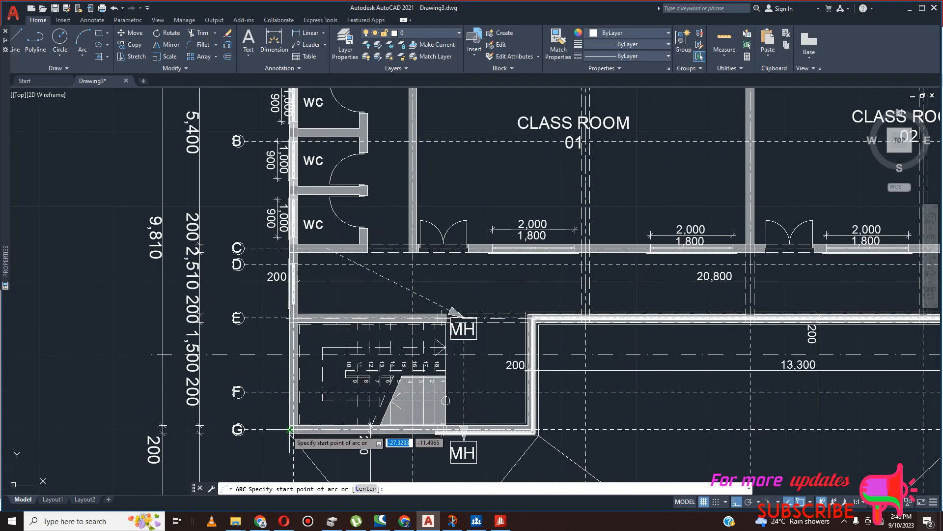
left_click(290, 429)
scroll(294, 423, "down", 5)
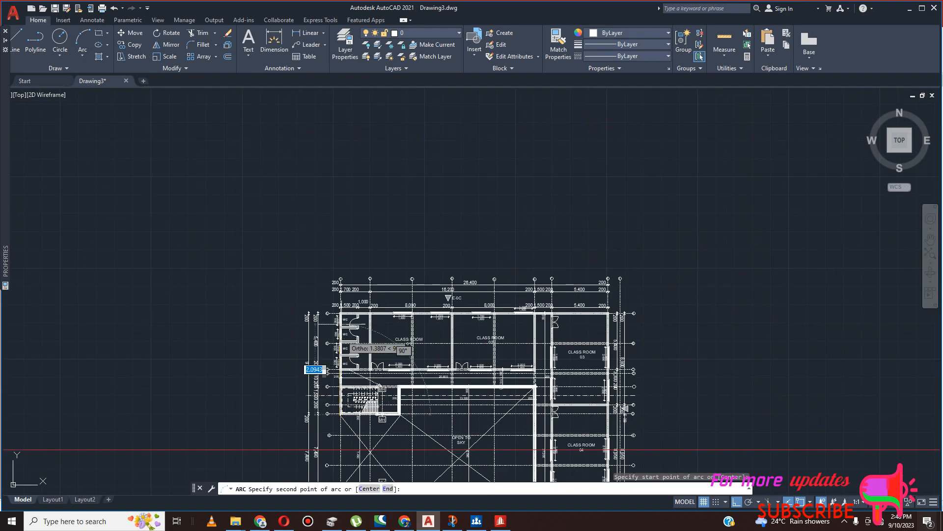
scroll(347, 294, "up", 4)
scroll(328, 371, "up", 6)
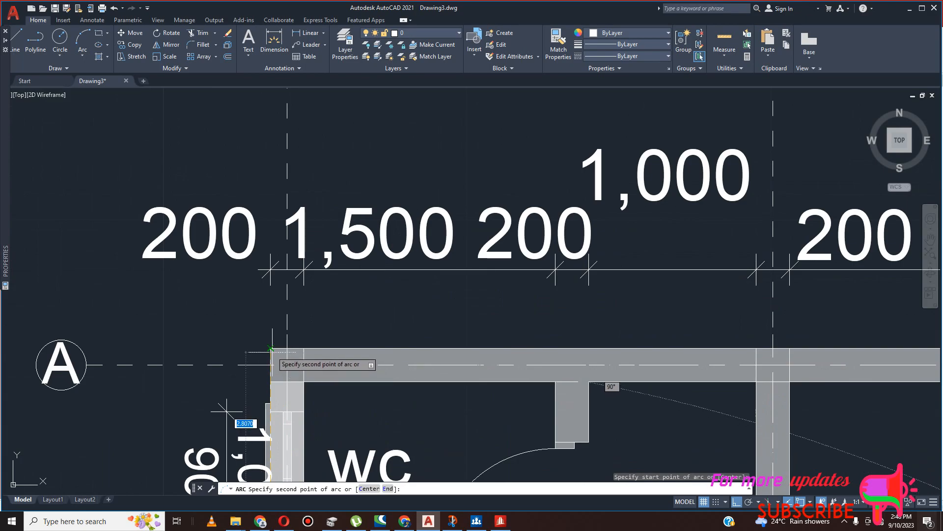
left_click(271, 348)
scroll(271, 348, "down", 7)
scroll(157, 256, "up", 6)
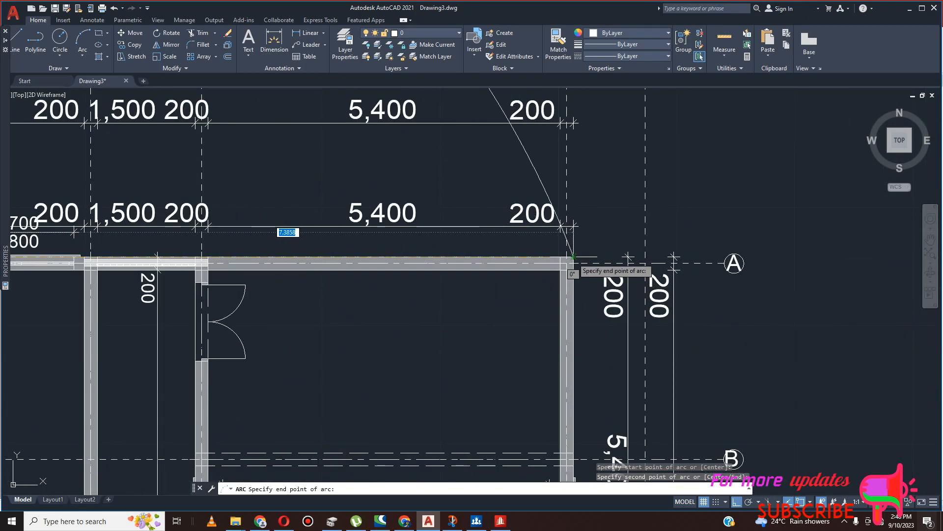
left_click(572, 256)
scroll(584, 270, "down", 6)
scroll(588, 380, "up", 6)
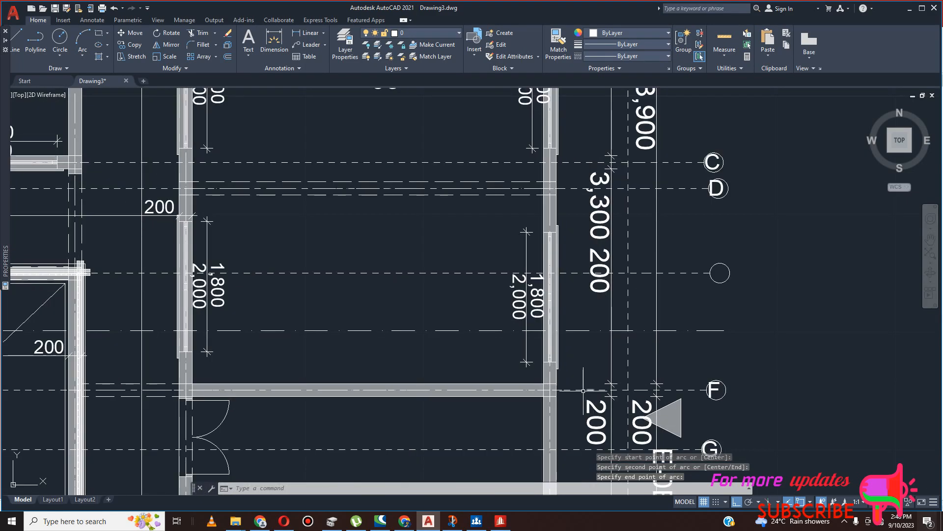
scroll(558, 396, "up", 4)
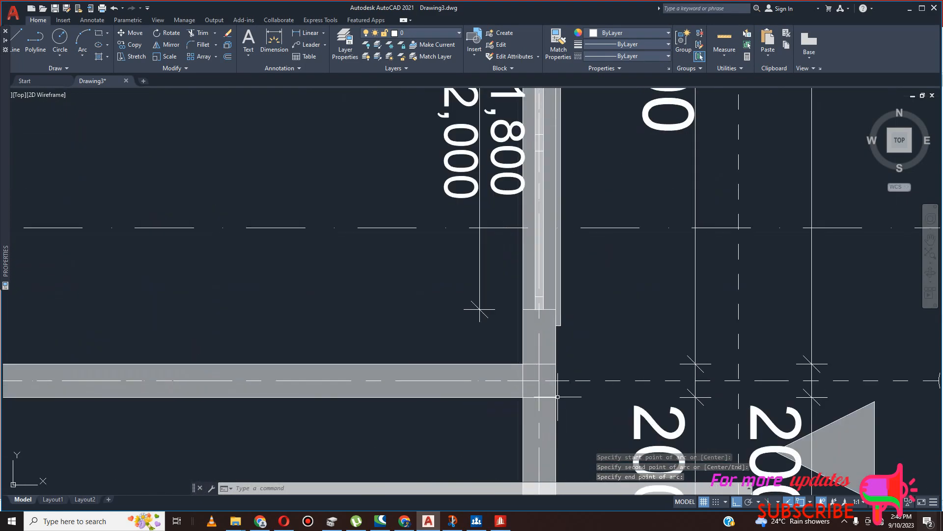
scroll(550, 399, "down", 10)
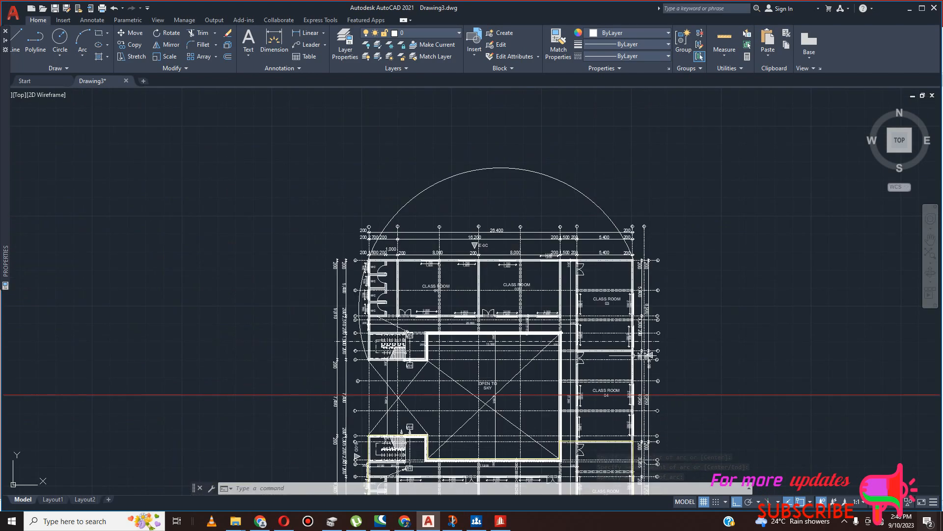
left_click(590, 143)
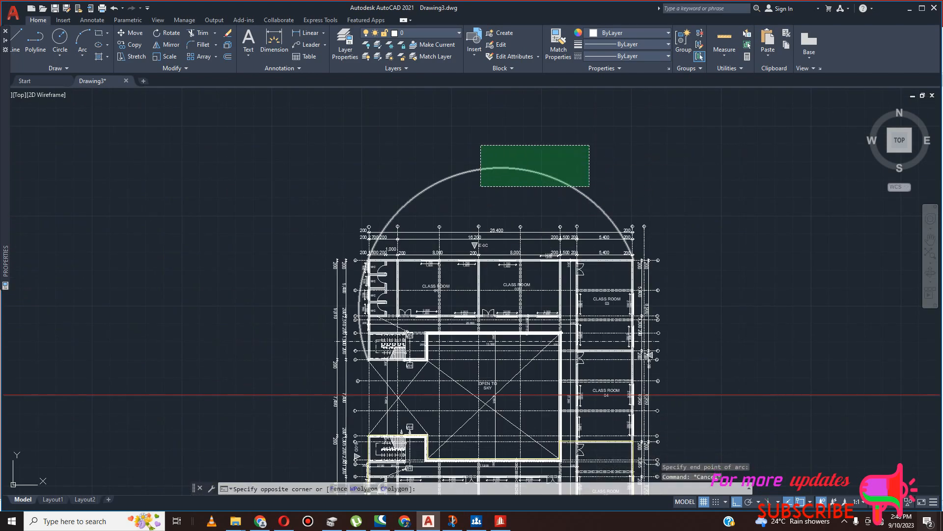
left_click(483, 185)
key("Delete")
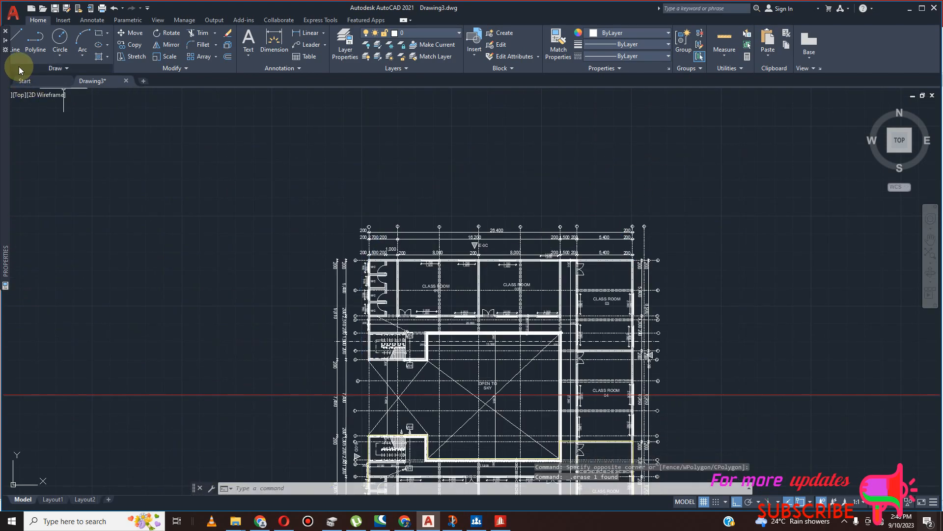
Start a new polyline at the upper stair block's outer corner on grid G and run it up to grid A.
left_click(36, 42)
scroll(368, 373, "up", 10)
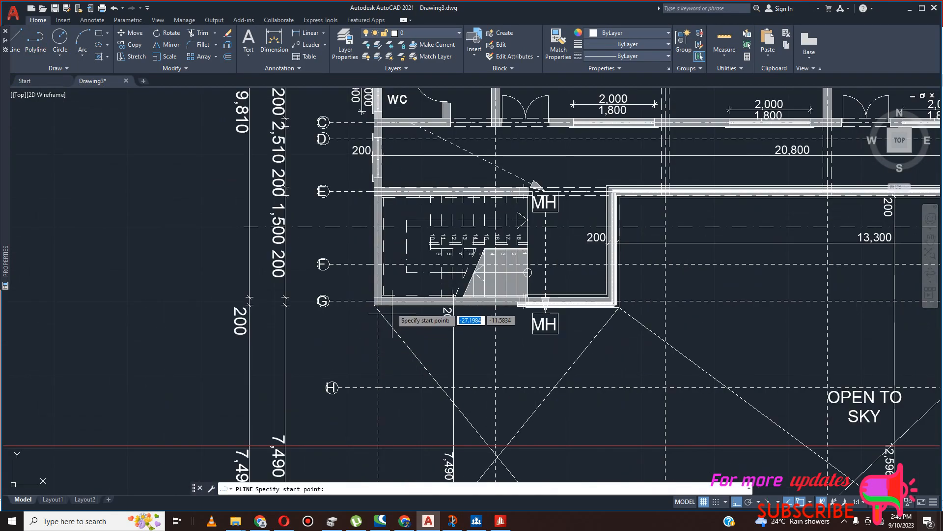
left_click(355, 311)
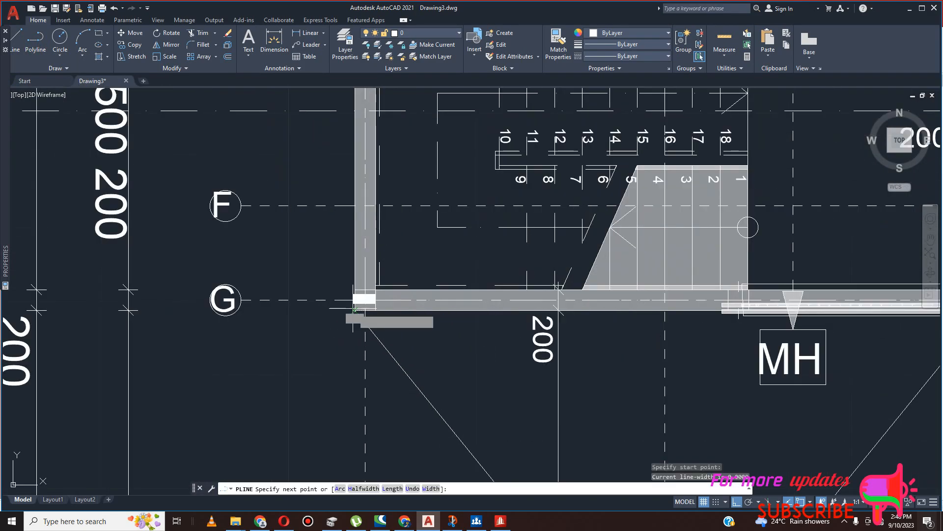
scroll(355, 311, "down", 8)
scroll(374, 142, "up", 6)
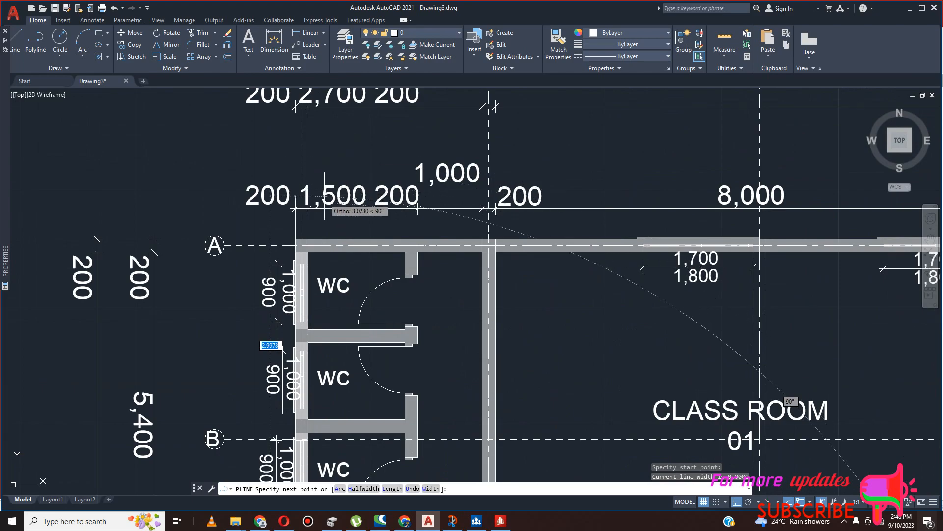
left_click(295, 240)
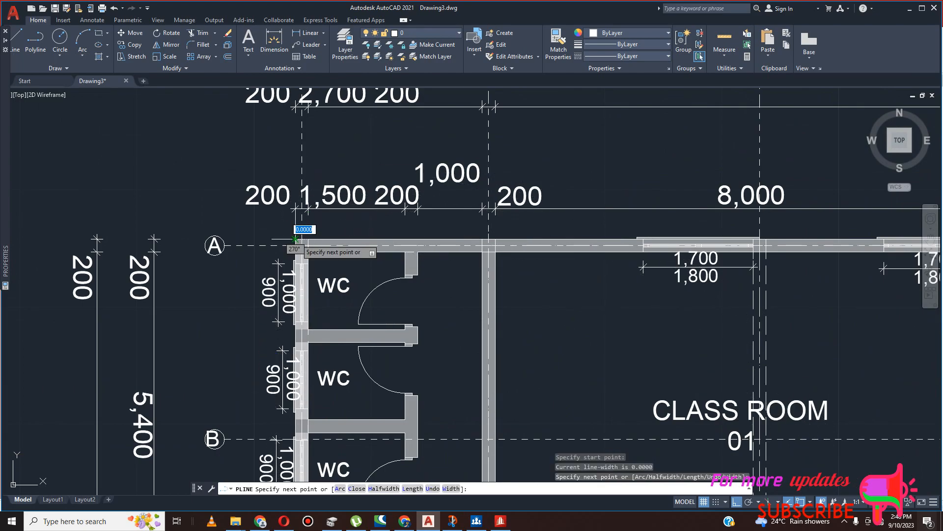
Continue the polyline along the grid A outer wall and down the east wall to the wall between CLASS ROOM 03 and 04.
scroll(296, 240, "down", 10)
scroll(474, 236, "up", 3)
scroll(474, 236, "up", 4)
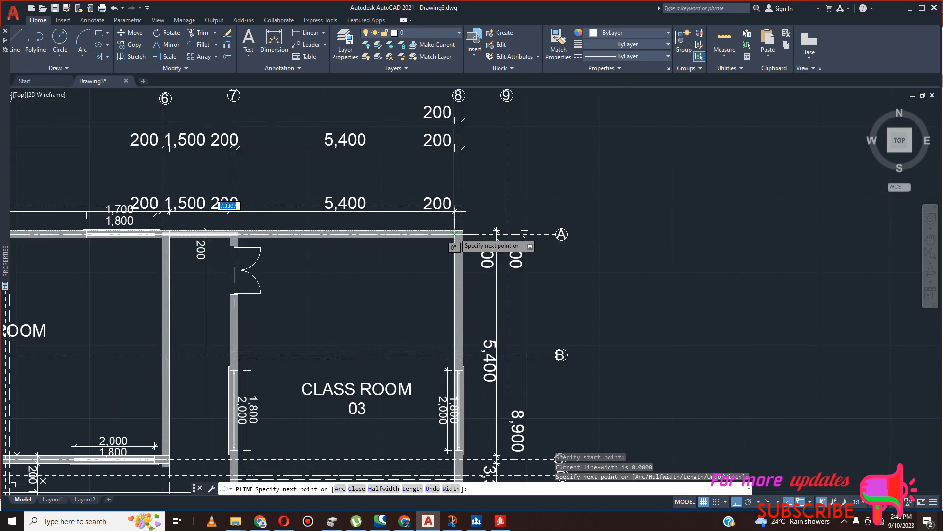
left_click(461, 231)
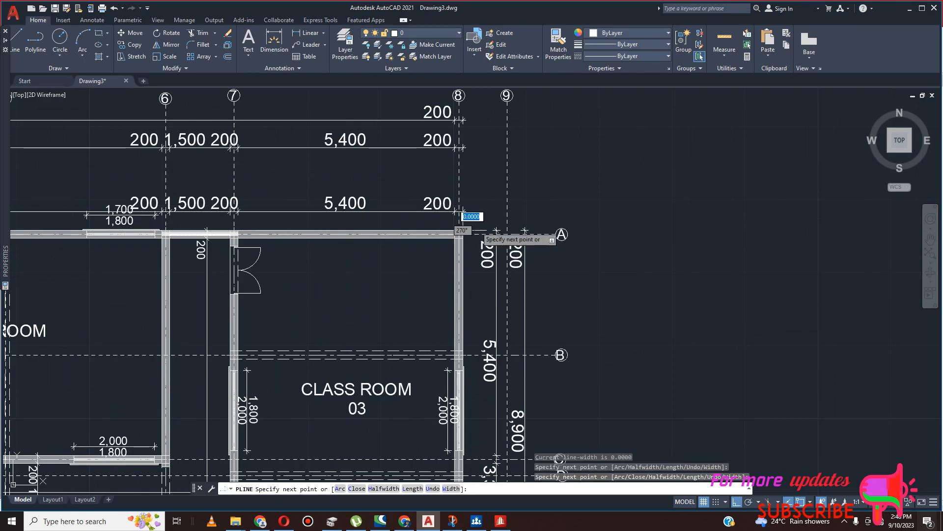
scroll(461, 232, "down", 7)
scroll(473, 296, "up", 7)
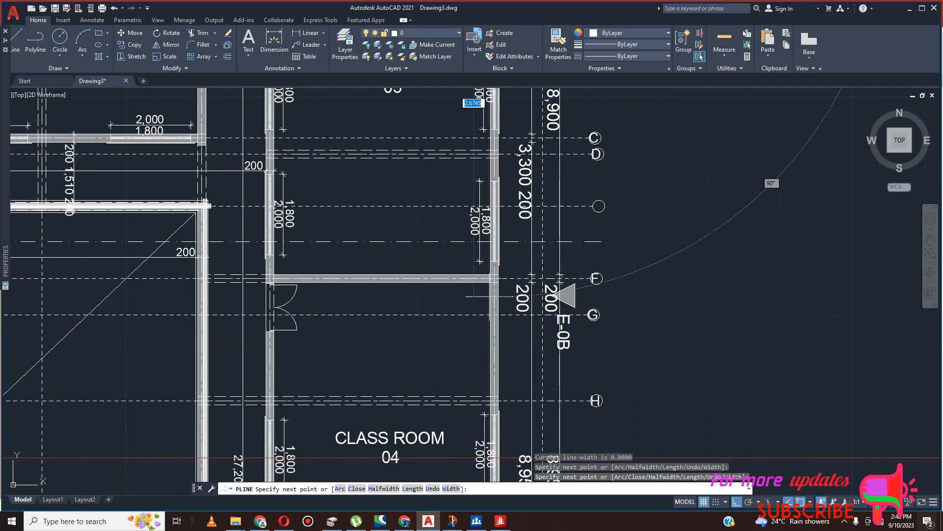
scroll(493, 280, "up", 3)
left_click(493, 283)
Run the polyline along the wall between CLASS ROOM 03 and 04 to the corridor, then up CLASS ROOM 03's corridor wall.
scroll(493, 284, "down", 6)
scroll(498, 284, "up", 10)
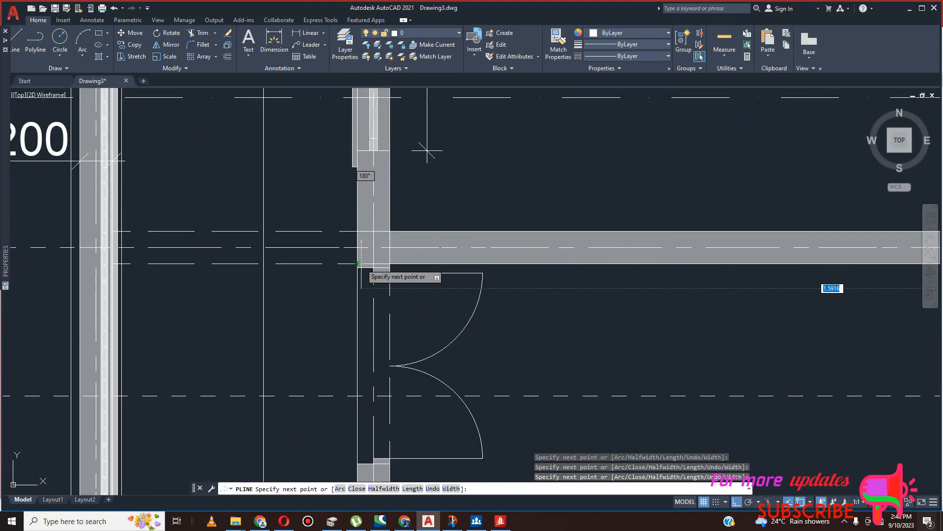
left_click(357, 264)
scroll(358, 268, "down", 8)
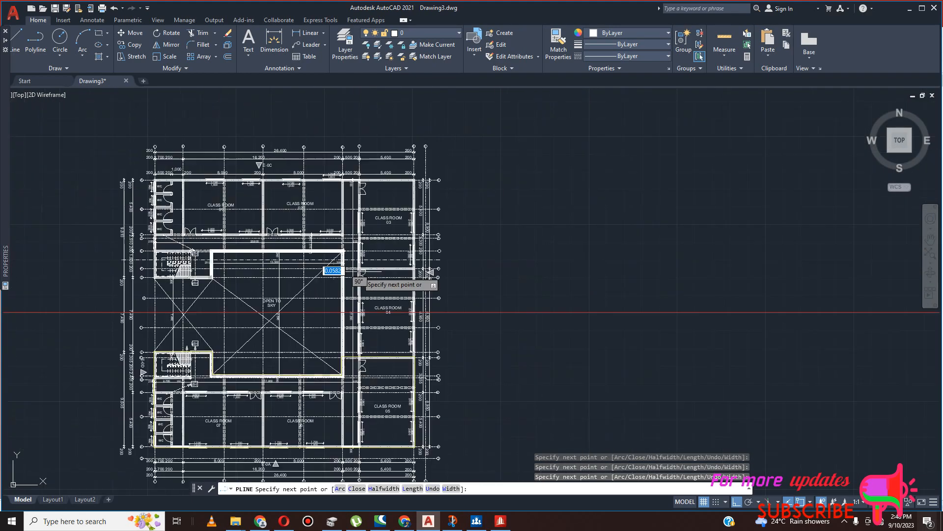
scroll(358, 249, "up", 6)
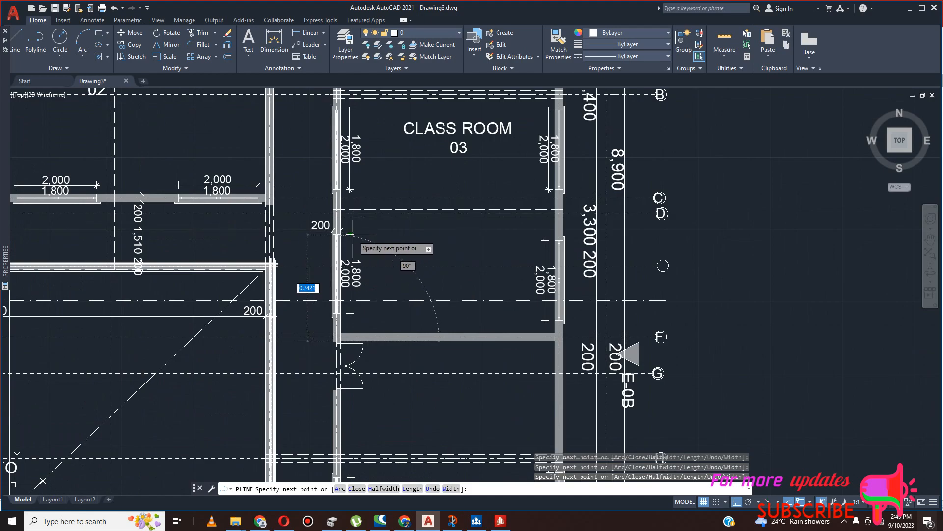
scroll(350, 234, "down", 6)
scroll(359, 241, "up", 10)
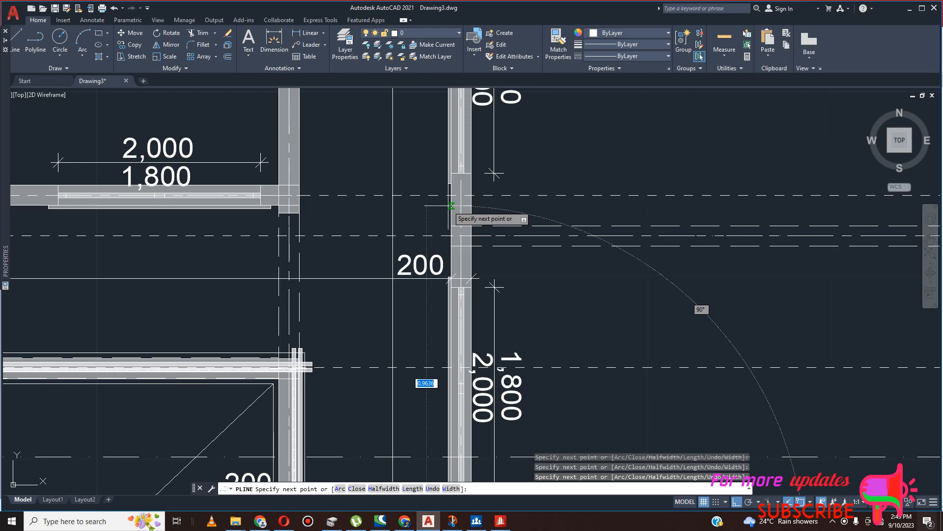
scroll(451, 206, "down", 10)
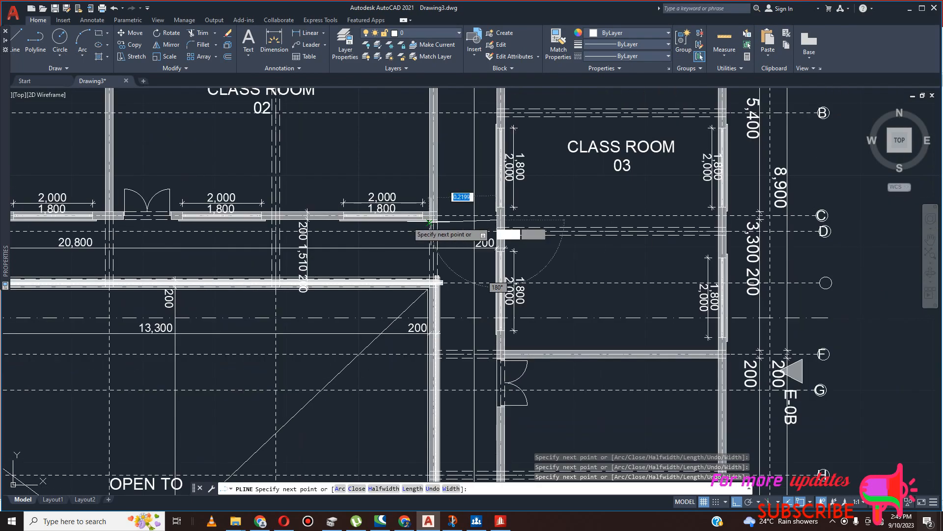
scroll(406, 231, "up", 10)
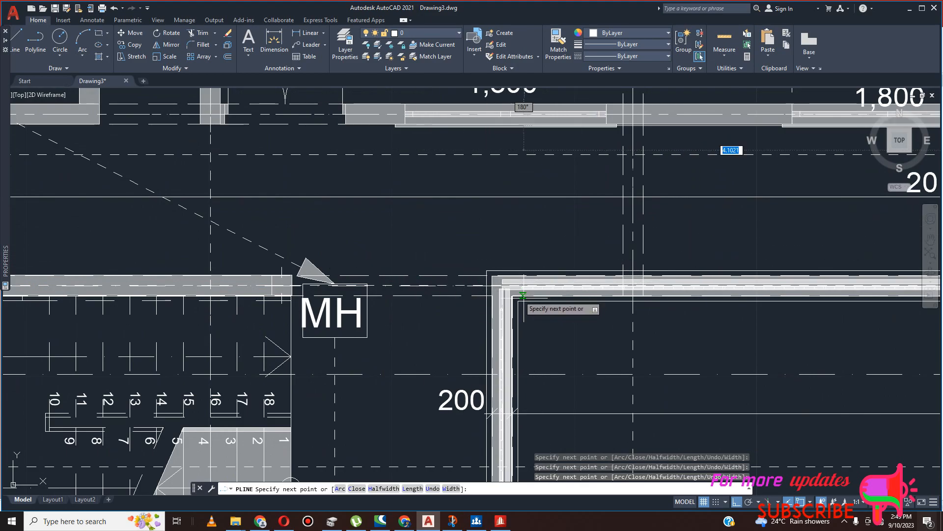
scroll(502, 284, "down", 8)
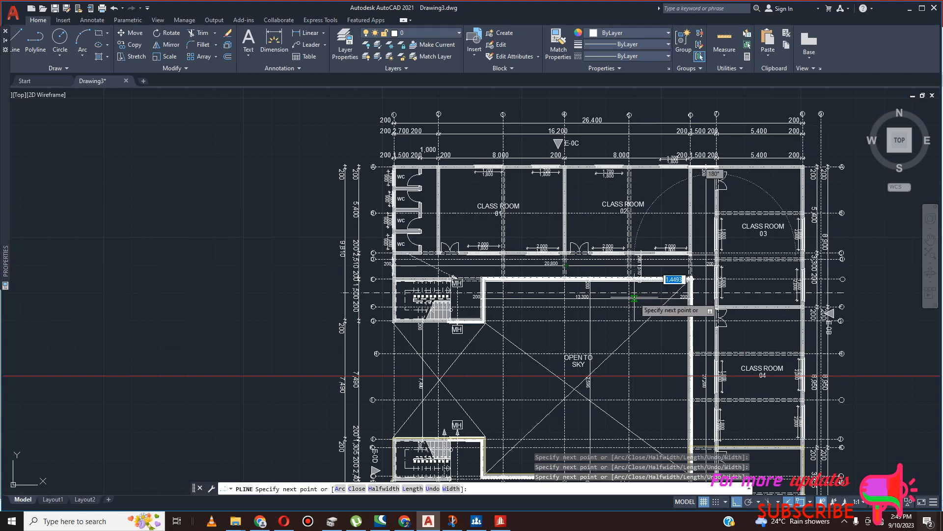
scroll(654, 302, "up", 3)
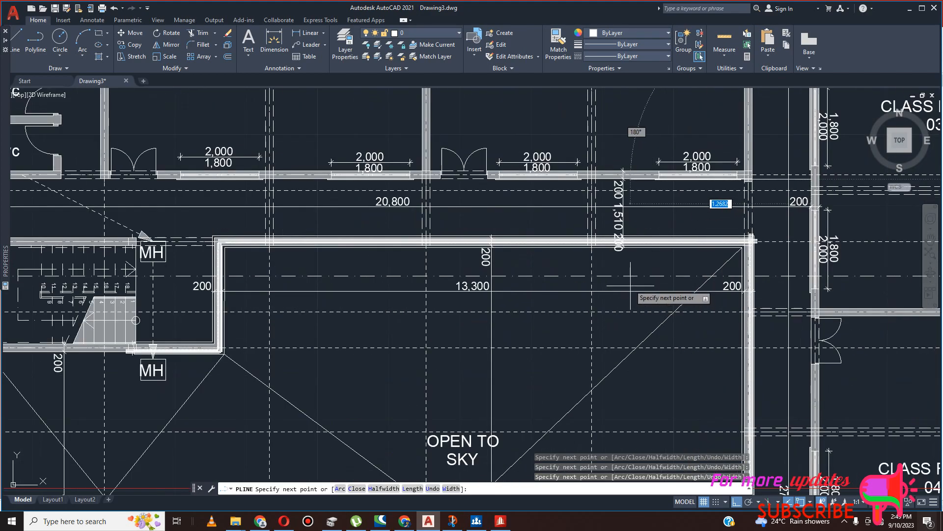
scroll(658, 204, "down", 5)
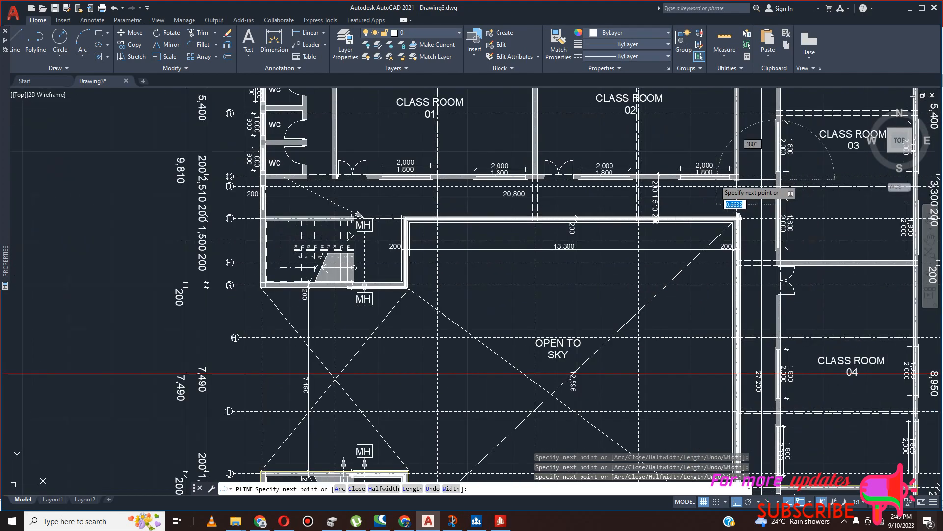
scroll(722, 202, "down", 3)
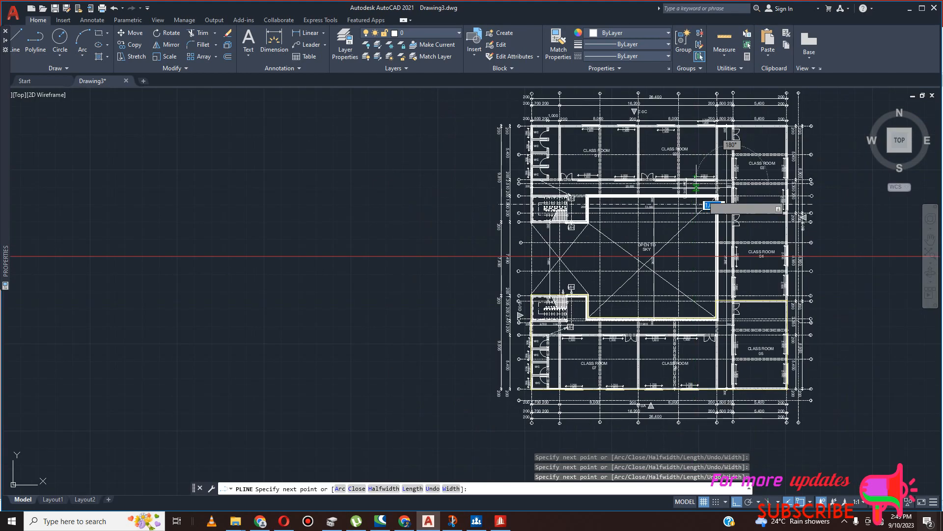
scroll(725, 202, "up", 5)
End the unfinished upper outline polyline and delete it.
key("Escape")
scroll(737, 219, "up", 4)
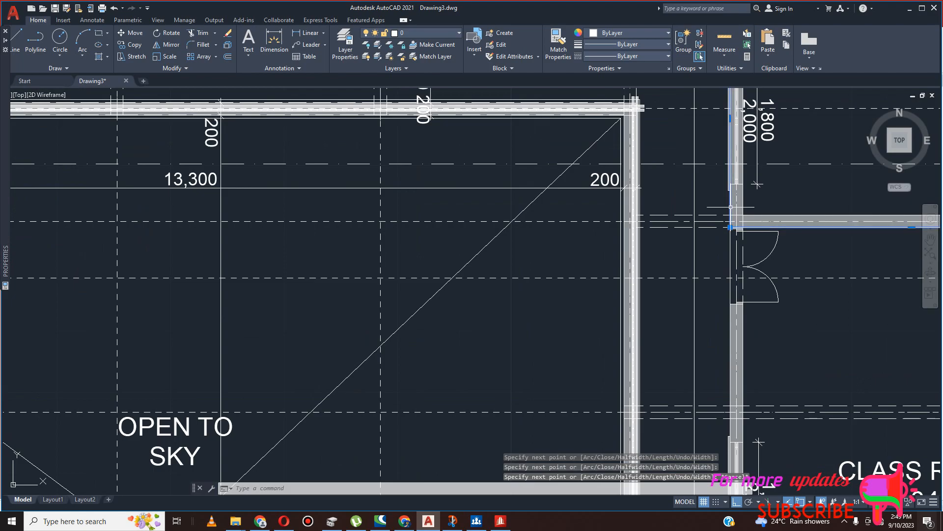
scroll(642, 220, "down", 5)
scroll(638, 353, "up", 3)
scroll(526, 351, "down", 5)
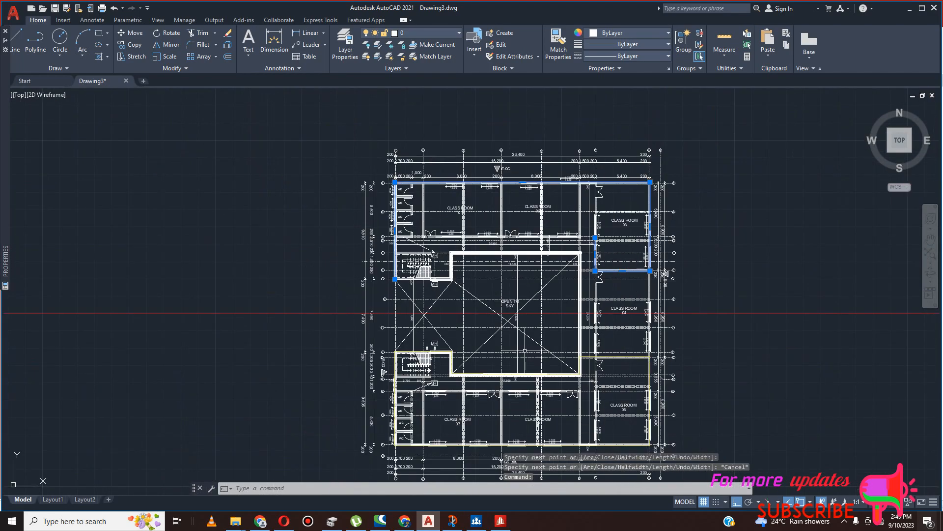
key("Delete")
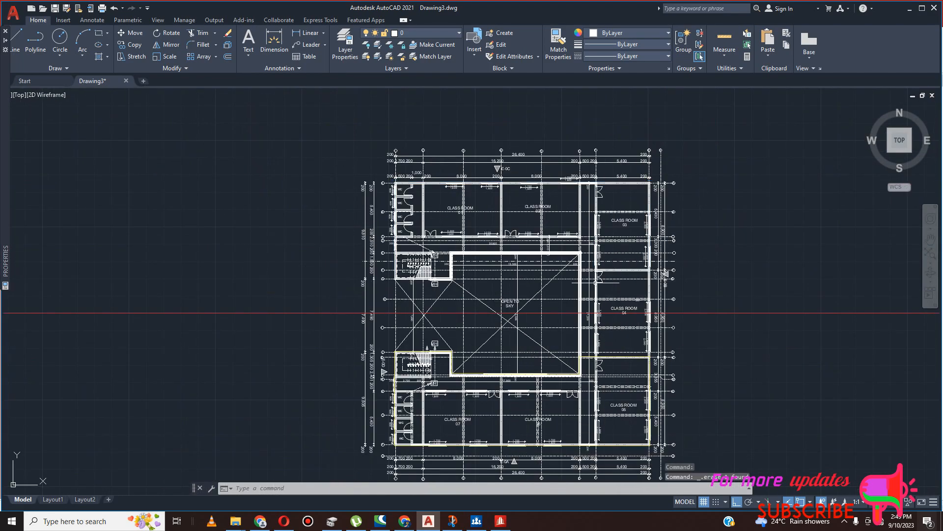
Restart the polyline at the upper stair block's outer corner on grid G and run it up to the plan's corner on grid A.
scroll(587, 268, "up", 4)
left_click(35, 40)
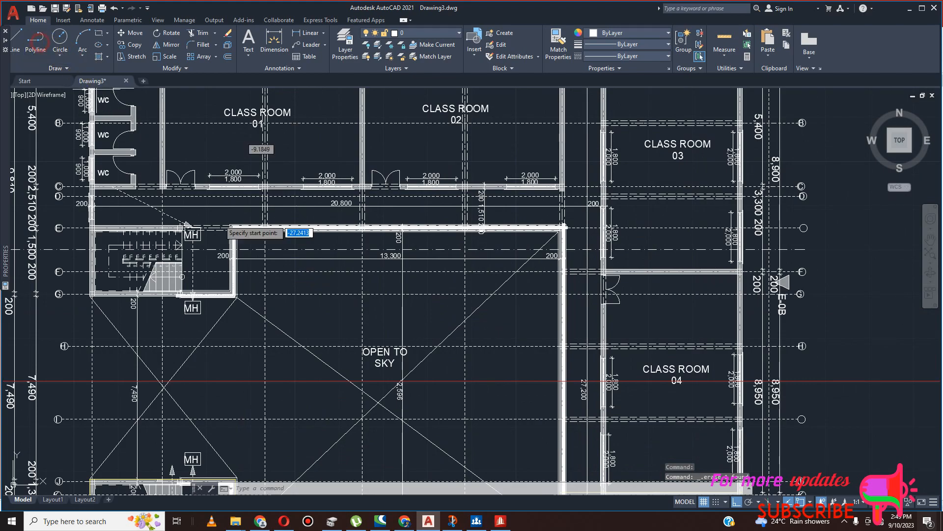
scroll(221, 221, "down", 3)
scroll(254, 317, "up", 7)
scroll(419, 338, "down", 2)
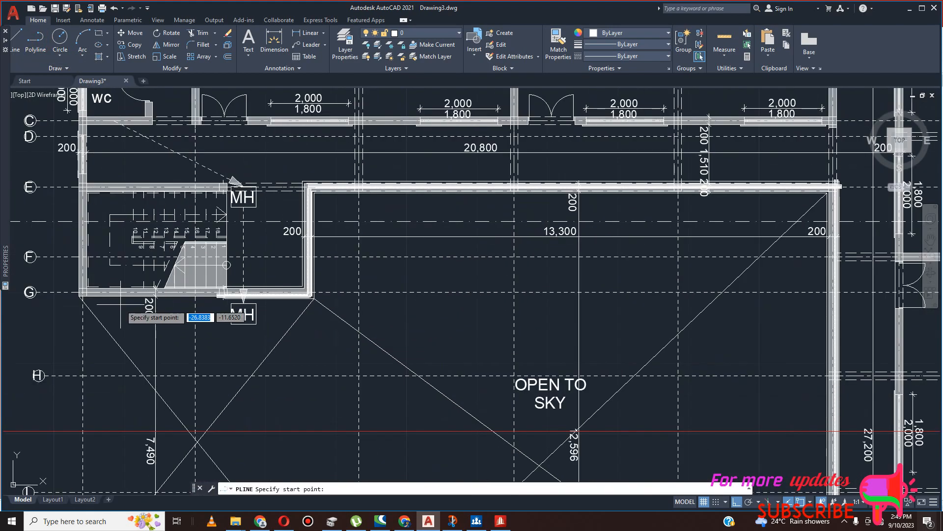
left_click(79, 295)
scroll(99, 285, "down", 4)
scroll(188, 256, "up", 5)
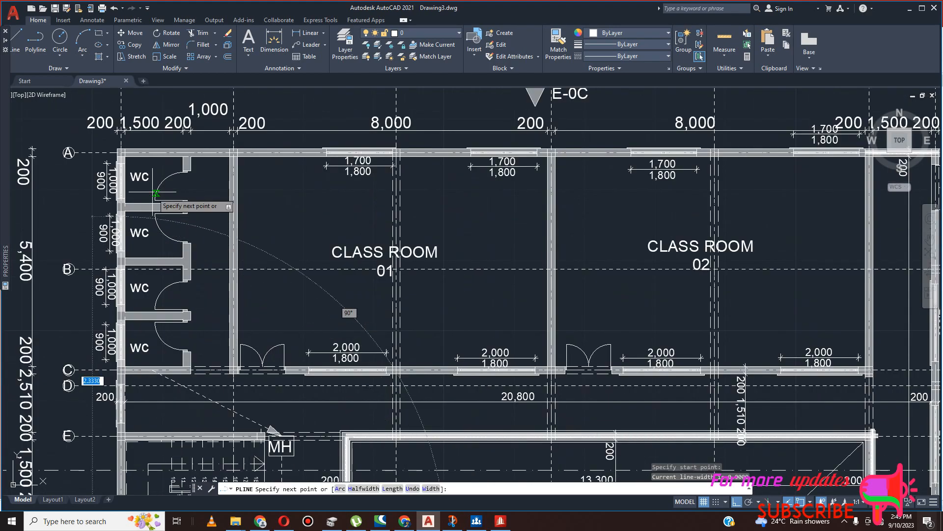
left_click(118, 149)
Extend the polyline along the grid A outer wall to the east corner and down to the wall between CLASS ROOM 03 and 04.
scroll(195, 167, "down", 6)
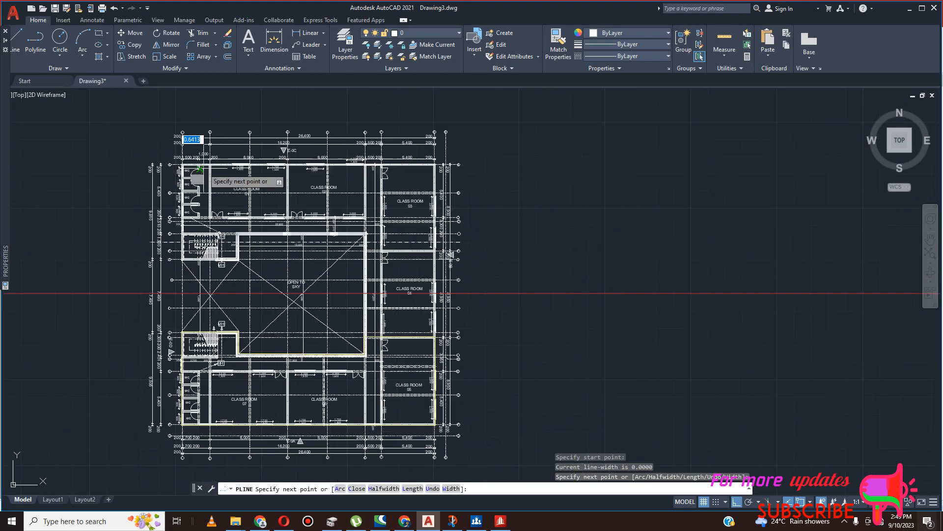
scroll(429, 176, "up", 6)
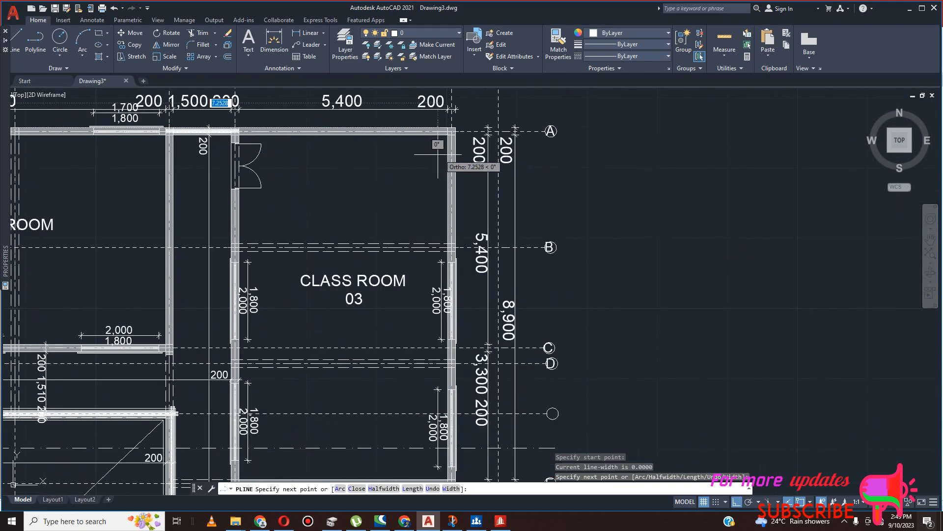
left_click(455, 129)
scroll(455, 129, "down", 4)
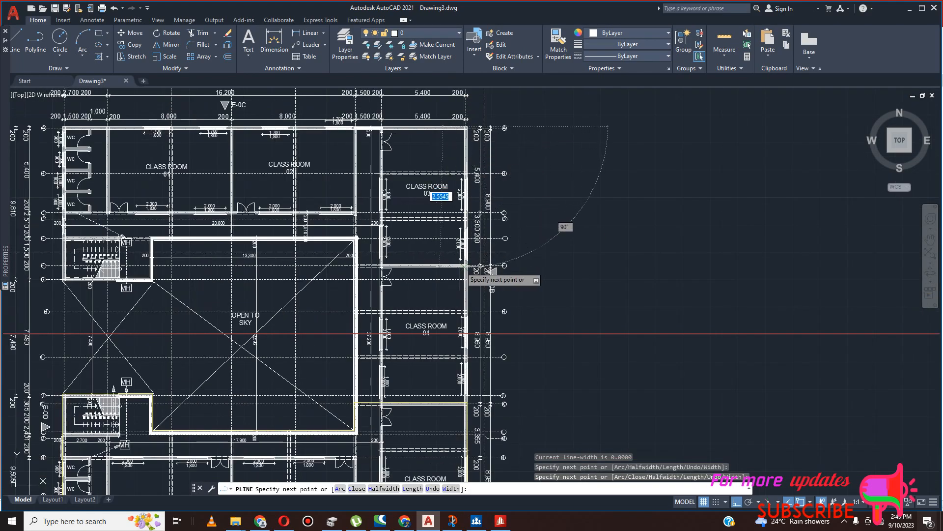
scroll(461, 267, "up", 4)
left_click(475, 268)
scroll(475, 268, "down", 5)
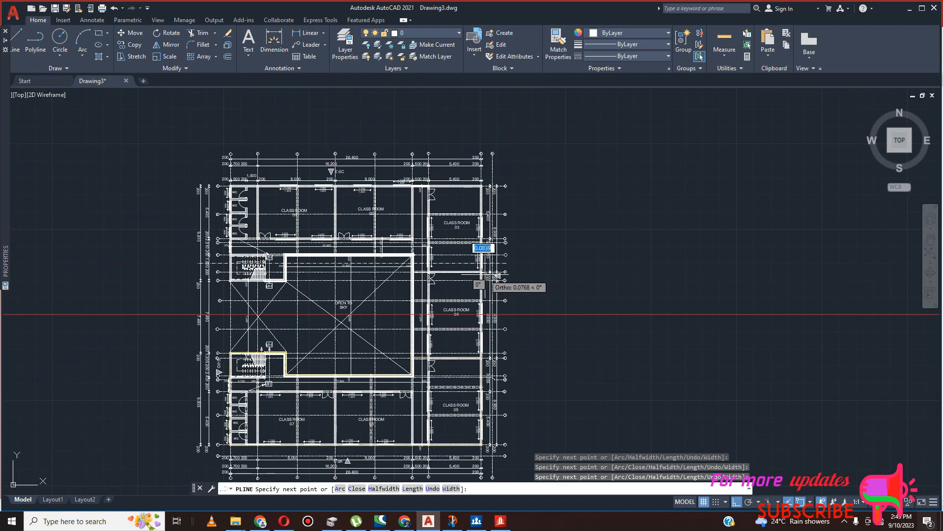
Run the polyline straight from the east wall across the corridor to the inner face of the court's east wall.
scroll(416, 272, "up", 5)
scroll(390, 292, "up", 3)
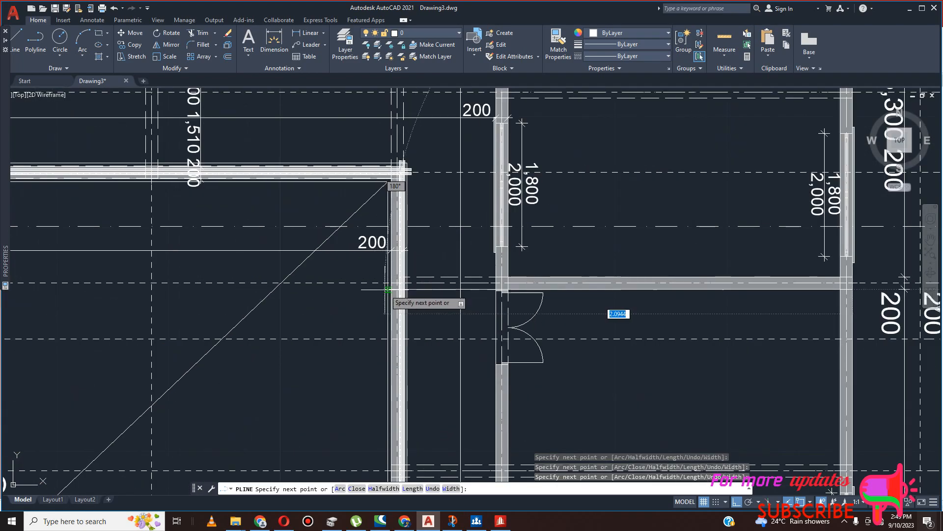
scroll(393, 291, "up", 5)
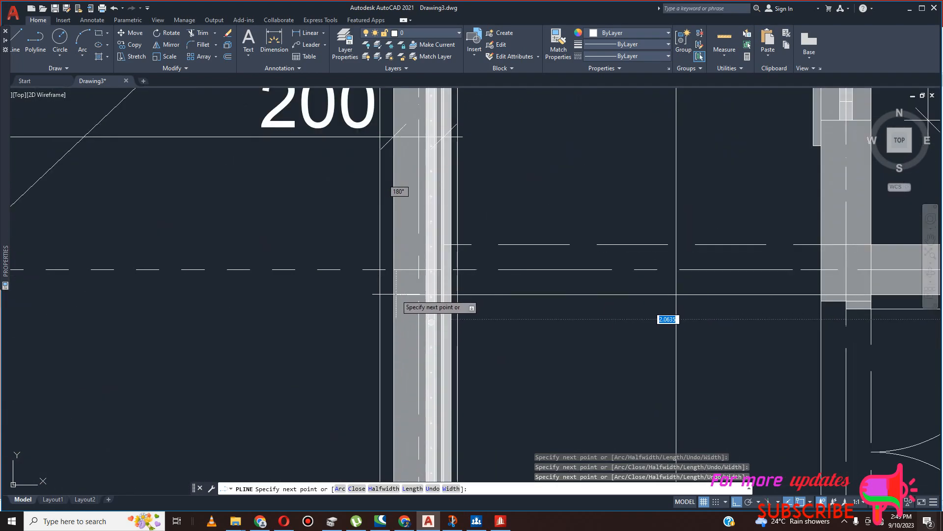
scroll(394, 290, "down", 5)
scroll(394, 293, "down", 5)
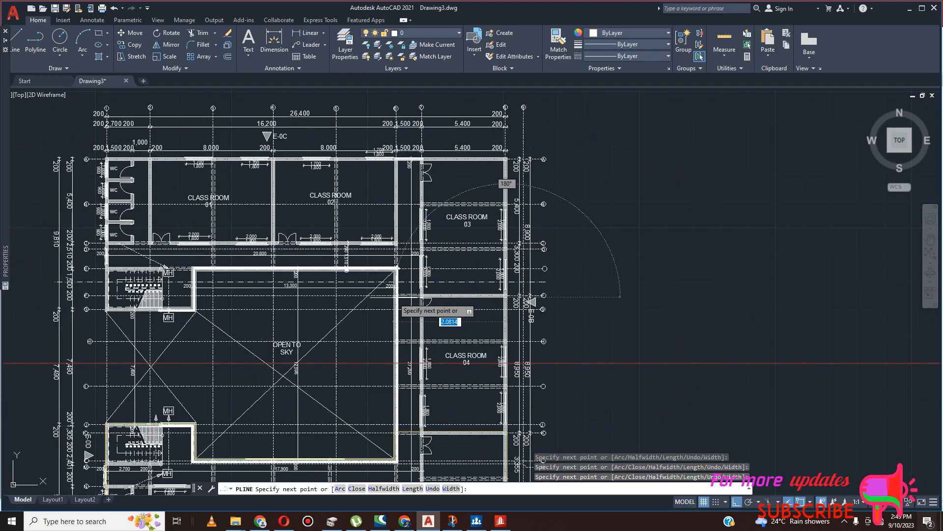
scroll(393, 296, "up", 5)
scroll(393, 296, "up", 5)
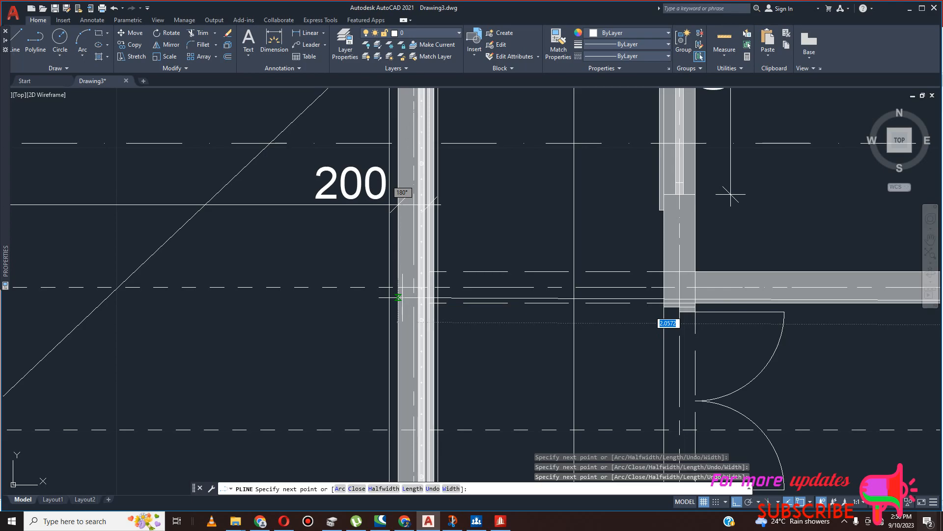
scroll(398, 297, "down", 4)
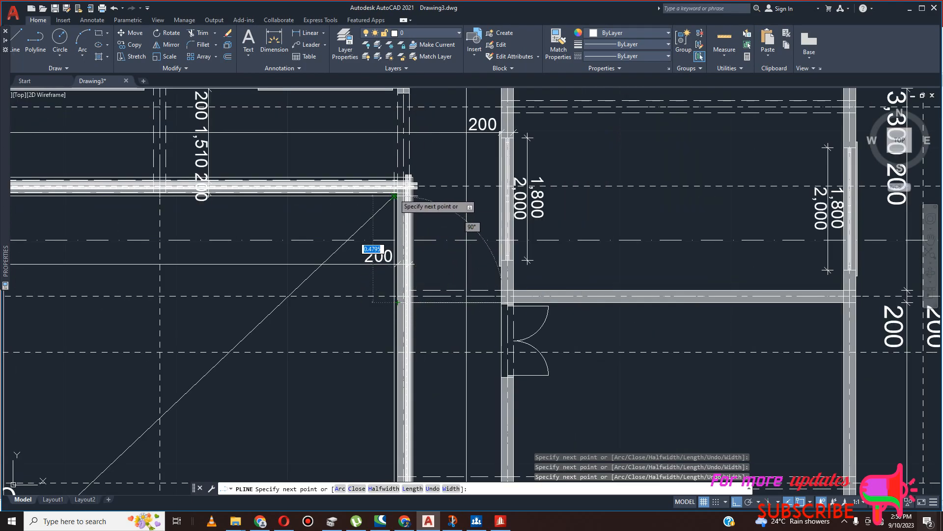
Trace the polyline along the open-to-sky court's upper wall to the stair block and down the block's court side to grid G.
scroll(407, 199, "down", 4)
scroll(412, 206, "down", 3)
scroll(205, 196, "up", 10)
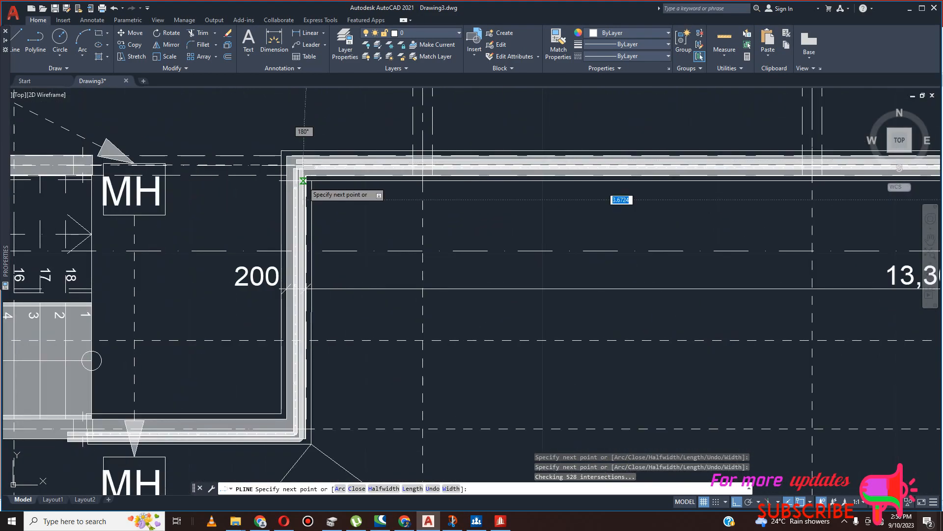
left_click(311, 181)
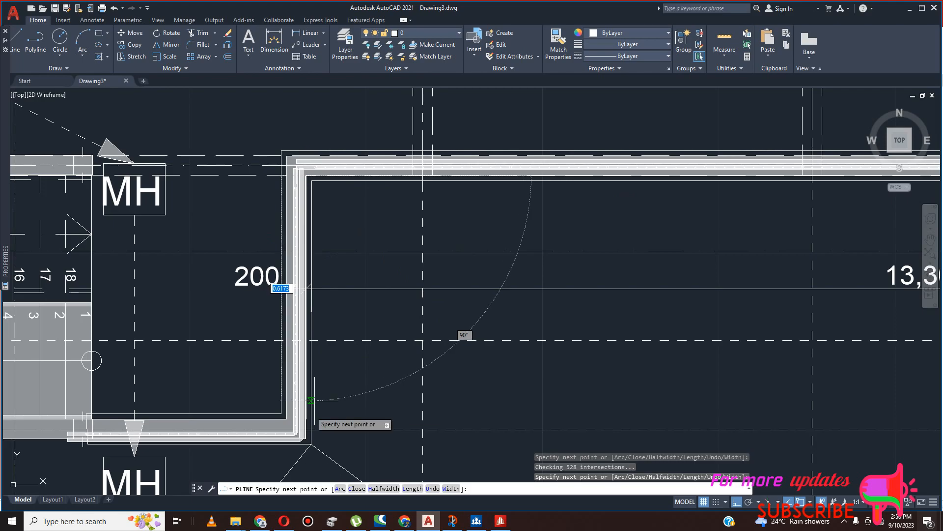
left_click(302, 441)
scroll(302, 440, "down", 5)
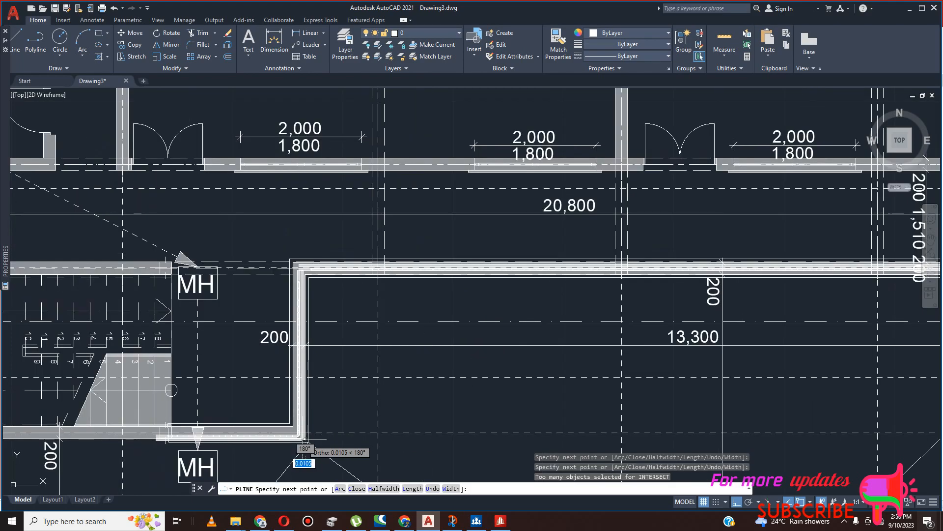
Run the polyline along the grid G wall back to the upper stair block's outer corner and end it there.
scroll(145, 442, "up", 5)
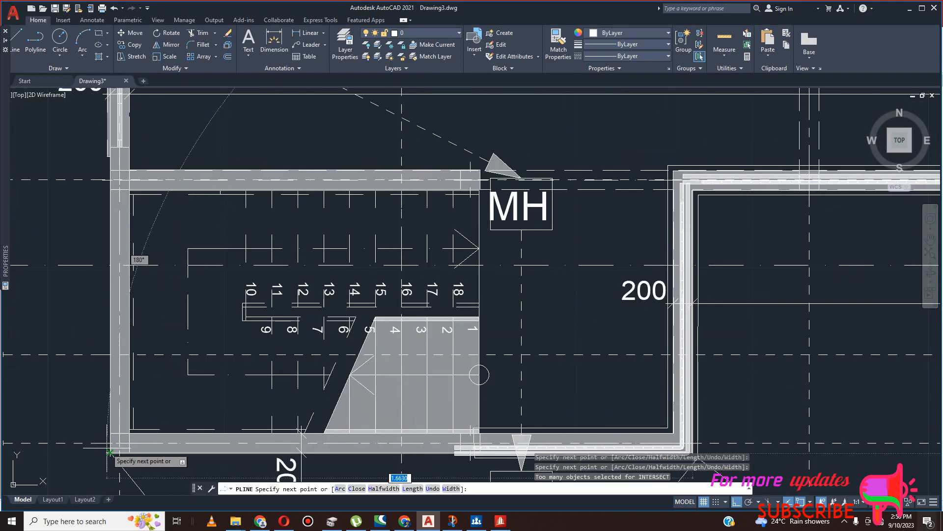
left_click(136, 451)
key("Escape")
scroll(295, 417, "down", 3)
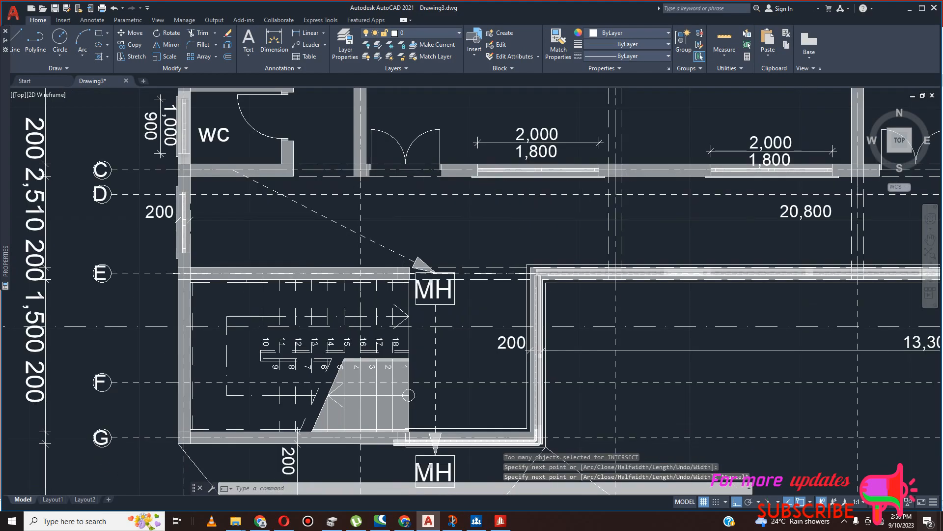
scroll(215, 329, "up", 2)
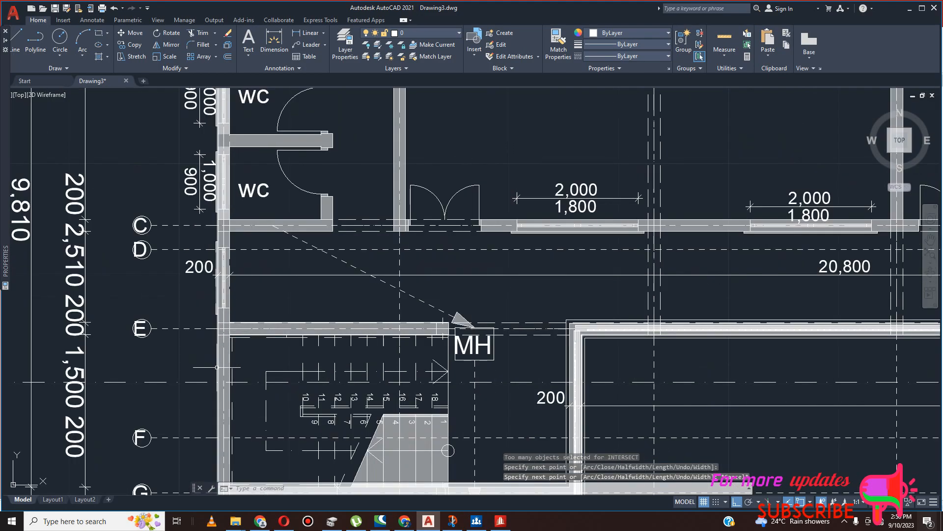
key("Escape")
Give the upper outline polyline the yellow colour 241,235,31 and a 2.11 mm lineweight.
scroll(295, 298, "down", 6)
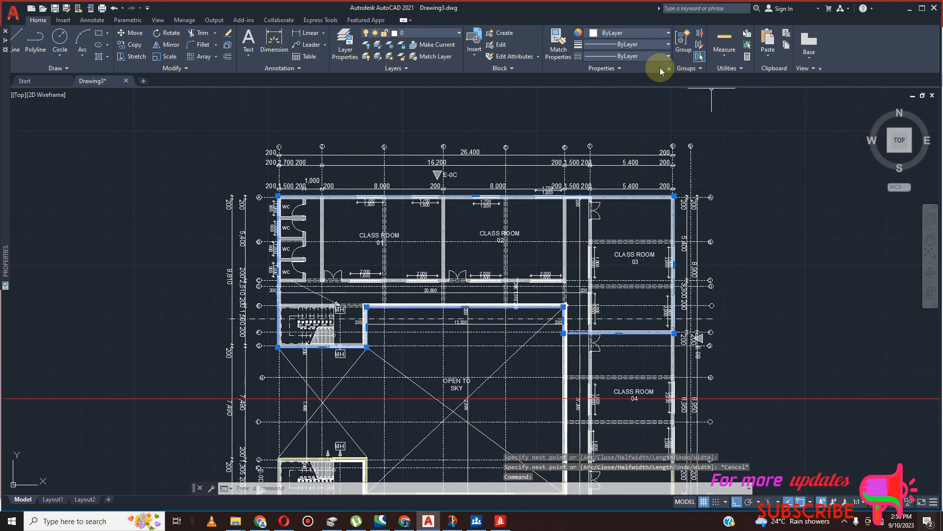
left_click(596, 34)
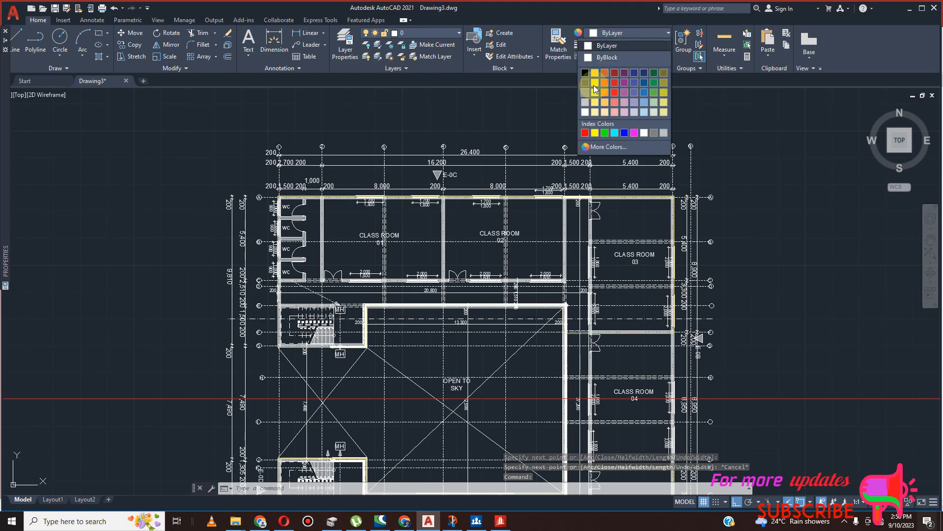
left_click(595, 82)
left_click(654, 46)
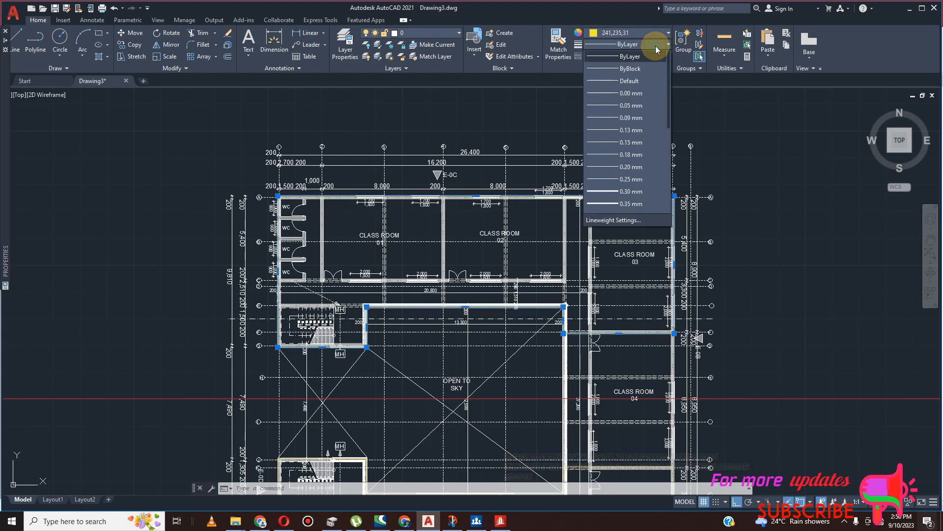
scroll(647, 175, "down", 5)
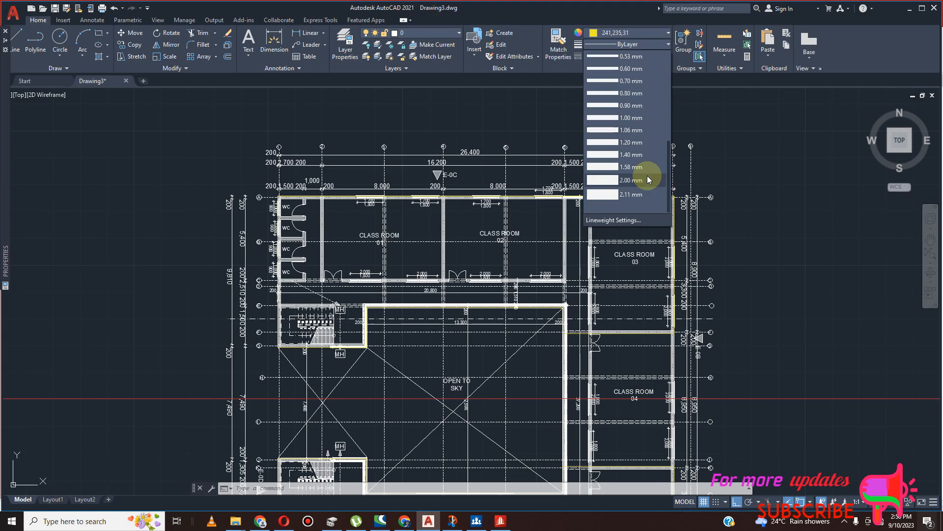
left_click(637, 199)
left_click(667, 56)
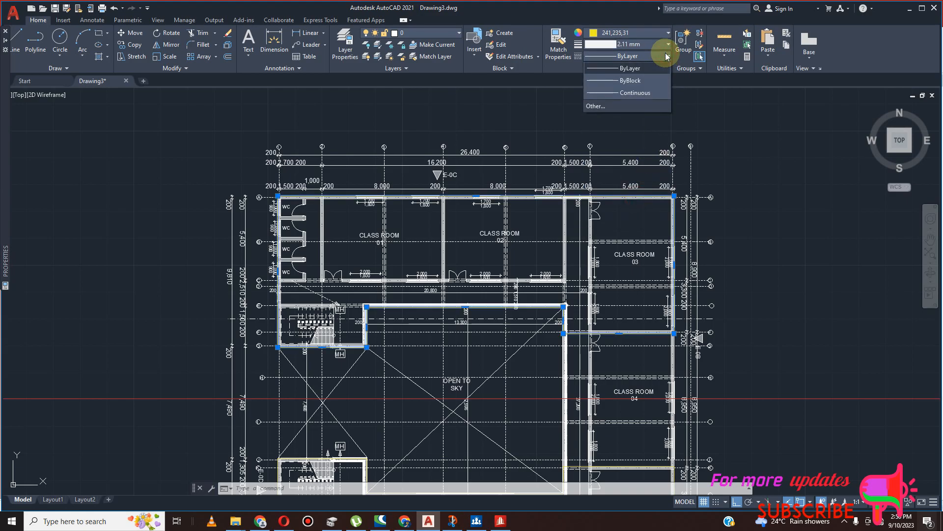
left_click(667, 56)
scroll(577, 166, "down", 2)
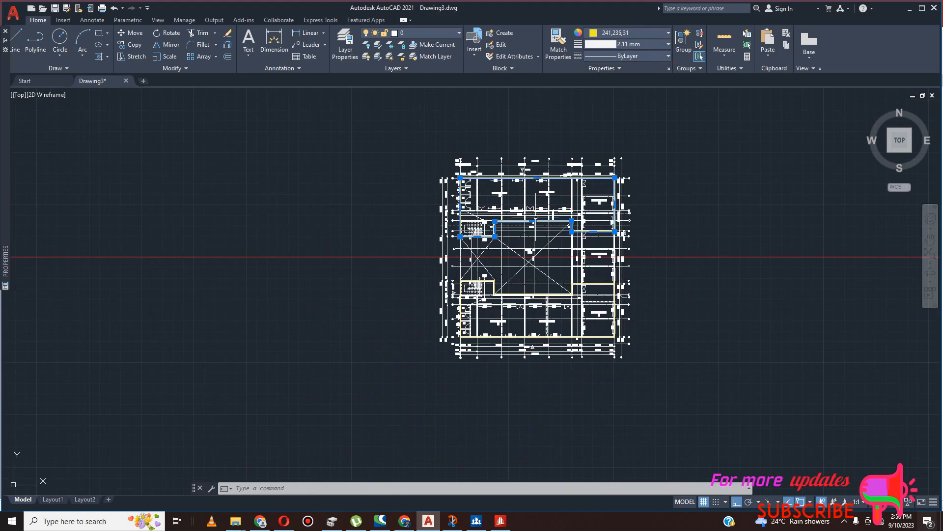
key("Escape")
Examine how the yellow outlines divide the floor plan around the open-to-sky court and CLASS ROOM 04.
scroll(592, 240, "up", 3)
scroll(592, 243, "down", 2)
scroll(594, 275, "down", 2)
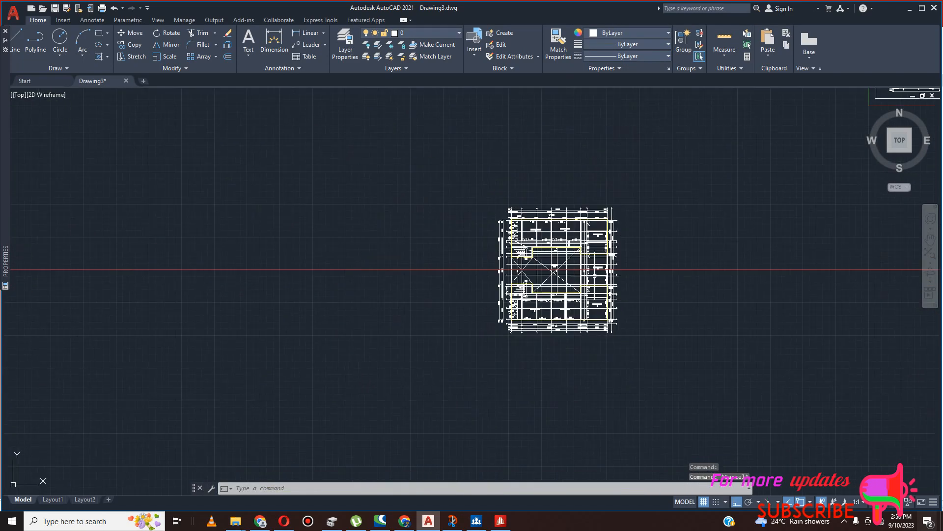
scroll(620, 291, "down", 2)
scroll(599, 294, "up", 2)
scroll(613, 248, "up", 3)
scroll(599, 259, "up", 3)
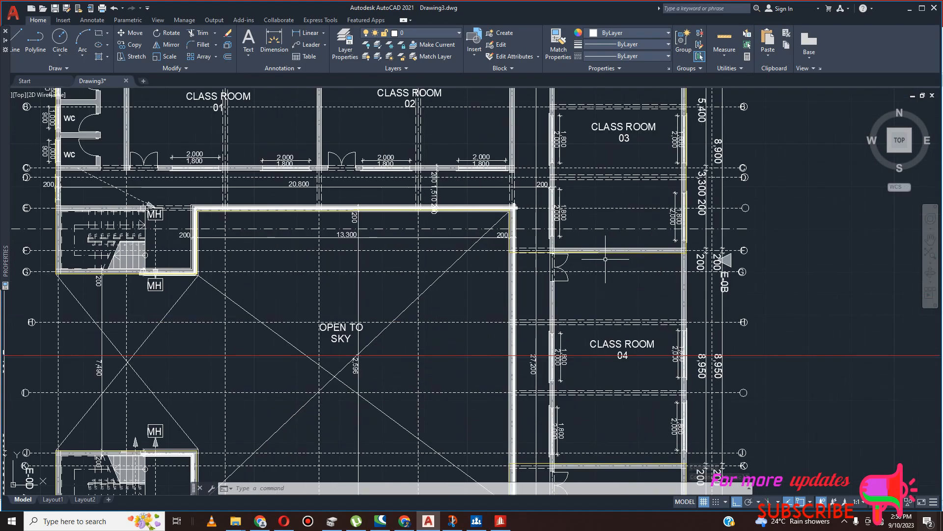
scroll(626, 281, "down", 3)
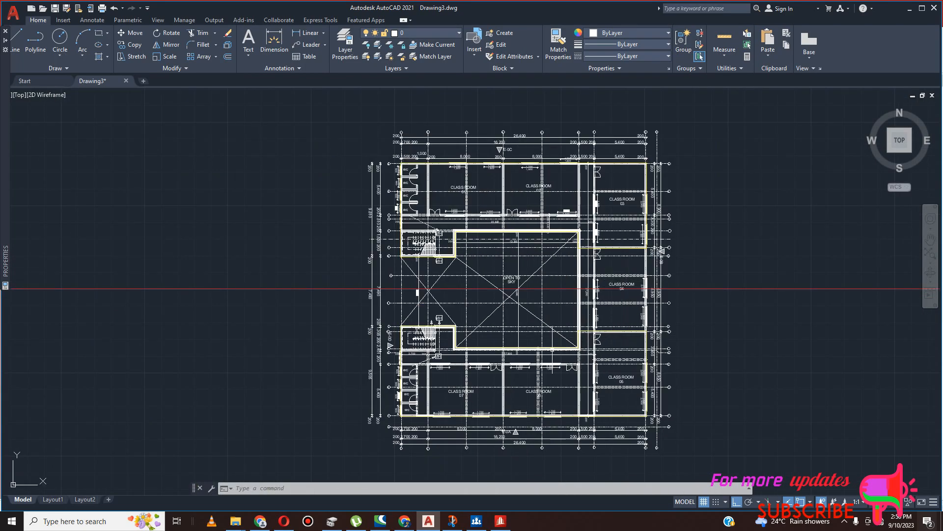
scroll(583, 340, "down", 4)
scroll(555, 332, "up", 6)
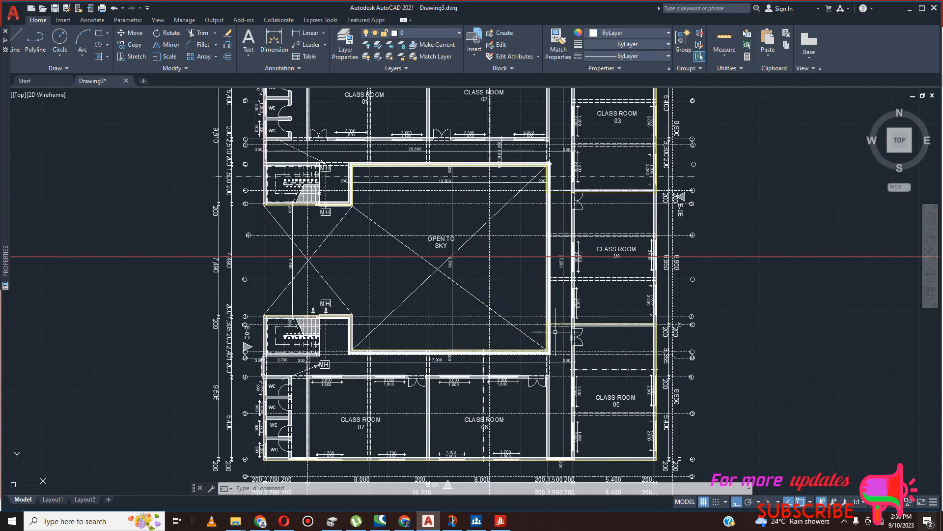
scroll(560, 270, "down", 2)
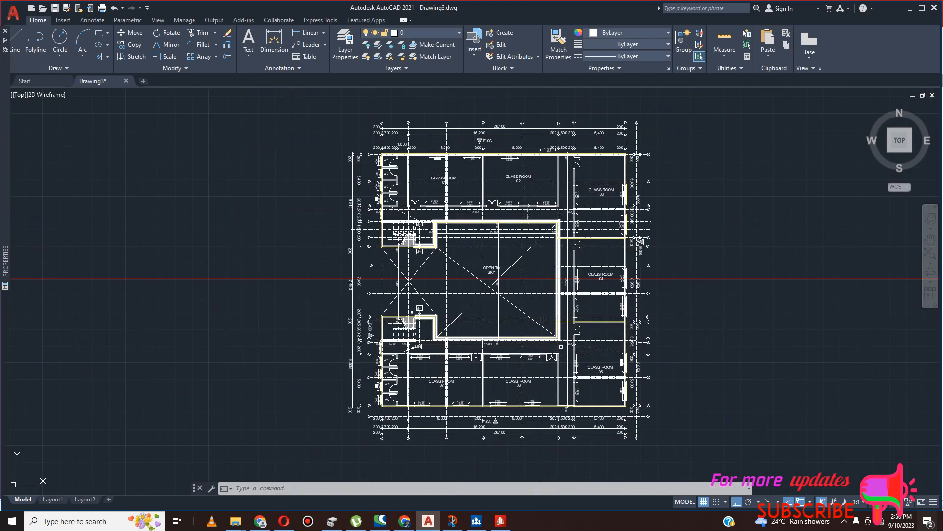
scroll(545, 240, "up", 3)
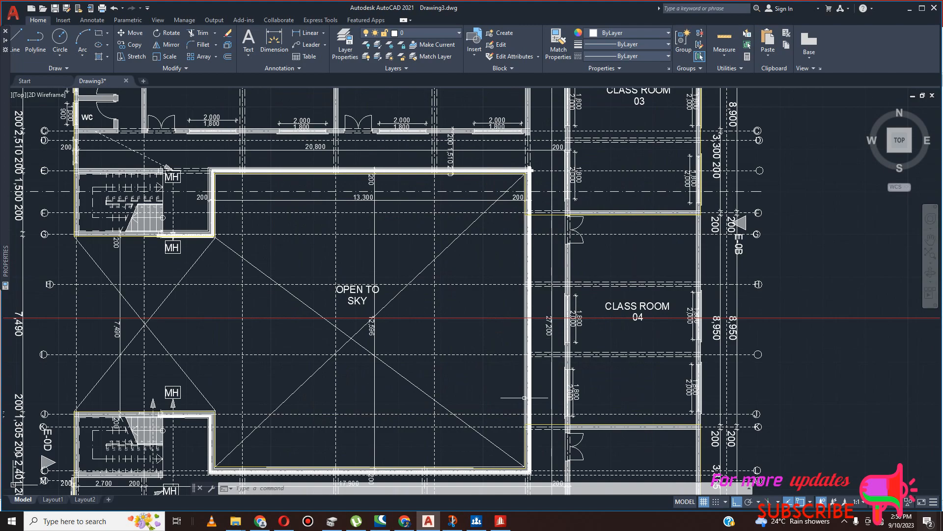
scroll(717, 182, "down", 2)
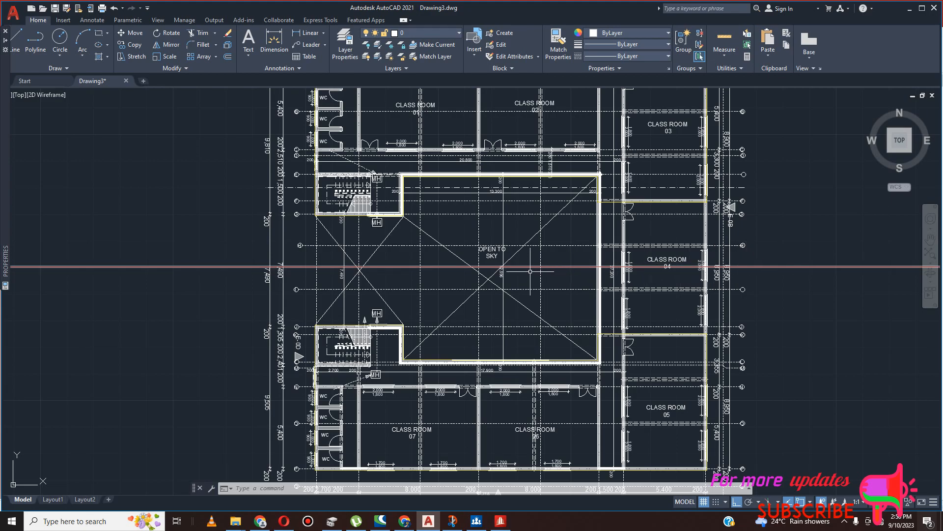
scroll(489, 273, "down", 2)
scroll(573, 271, "up", 2)
scroll(573, 272, "down", 2)
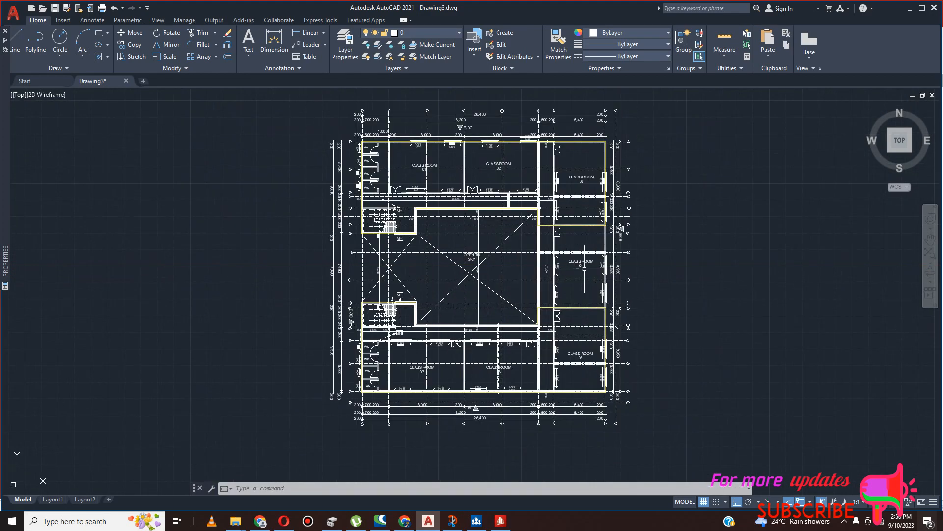
scroll(574, 273, "up", 2)
scroll(574, 273, "down", 3)
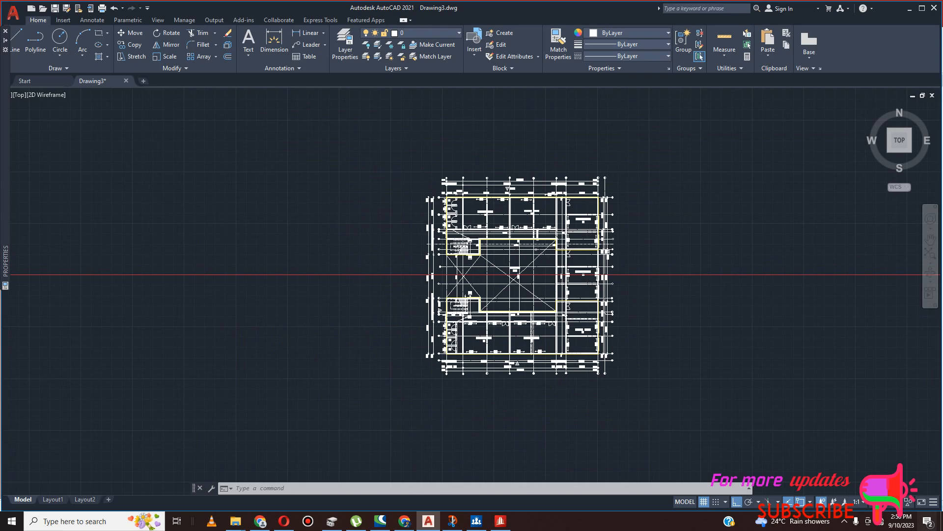
scroll(573, 274, "up", 5)
scroll(622, 284, "down", 5)
scroll(543, 252, "up", 5)
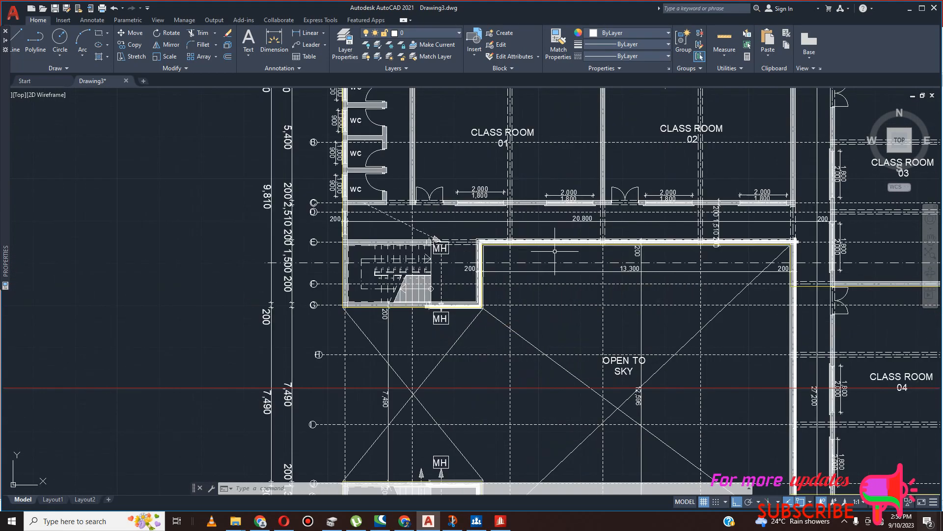
Select the upper and lower yellow outlines together and review the extents of both building parts.
left_click(563, 245)
scroll(564, 249, "down", 5)
scroll(564, 249, "up", 1)
scroll(610, 350, "up", 2)
left_click(618, 270)
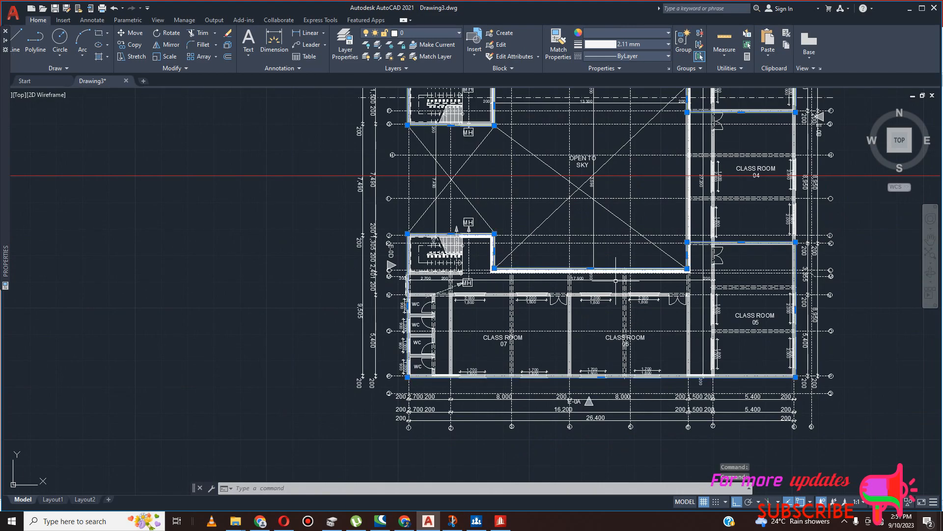
scroll(601, 309, "down", 4)
scroll(641, 267, "up", 2)
right_click(630, 301)
key("Escape")
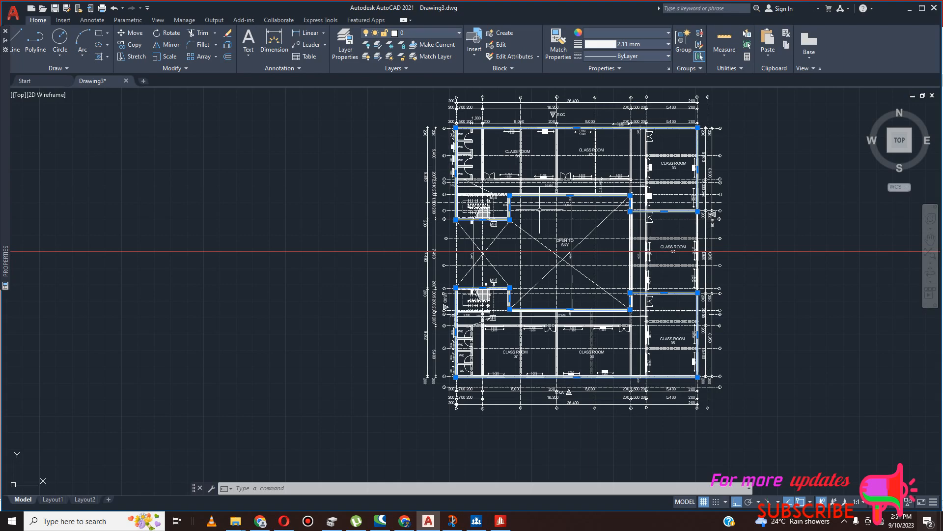
scroll(493, 255, "down", 2)
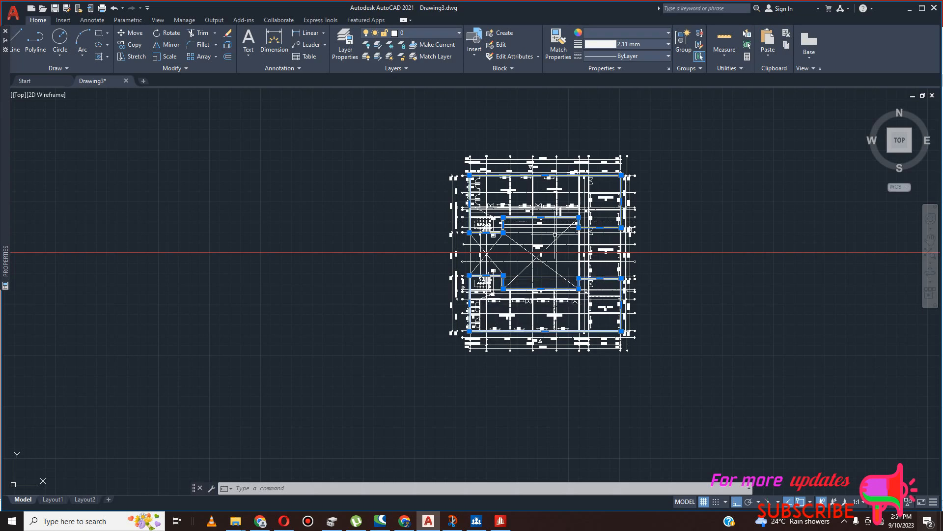
scroll(509, 233, "up", 2)
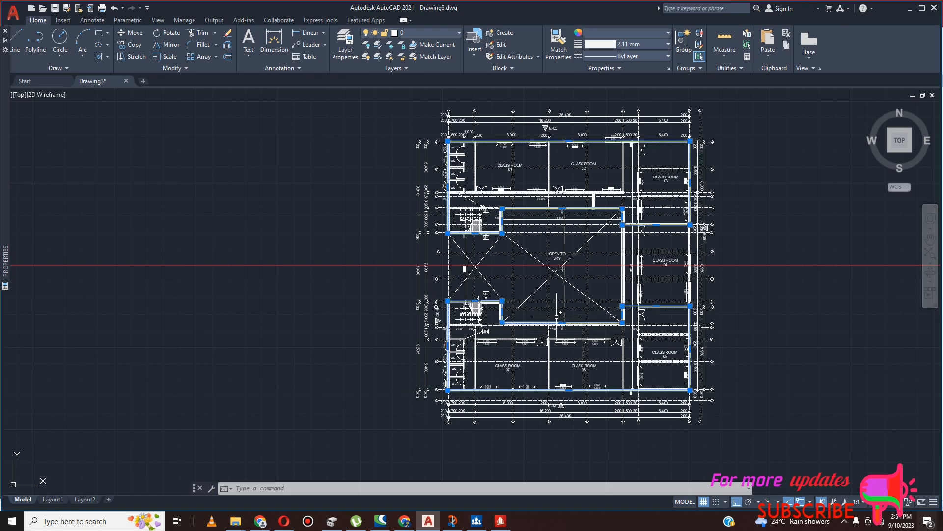
scroll(556, 316, "down", 2)
Switch to STAAD.Pro and inspect the rendered kiii frame model from another angle.
left_click(500, 521)
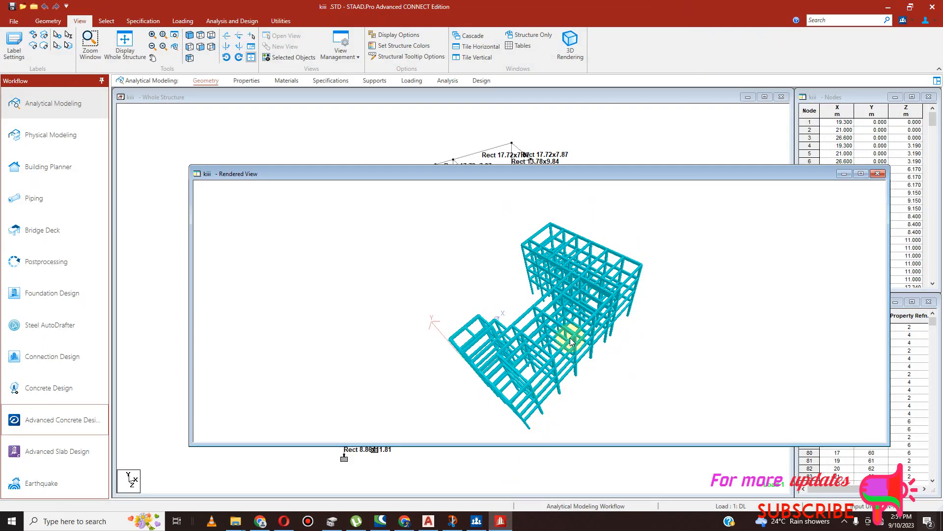
right_click(578, 320)
left_click(661, 293)
left_click_drag(663, 310, 639, 275)
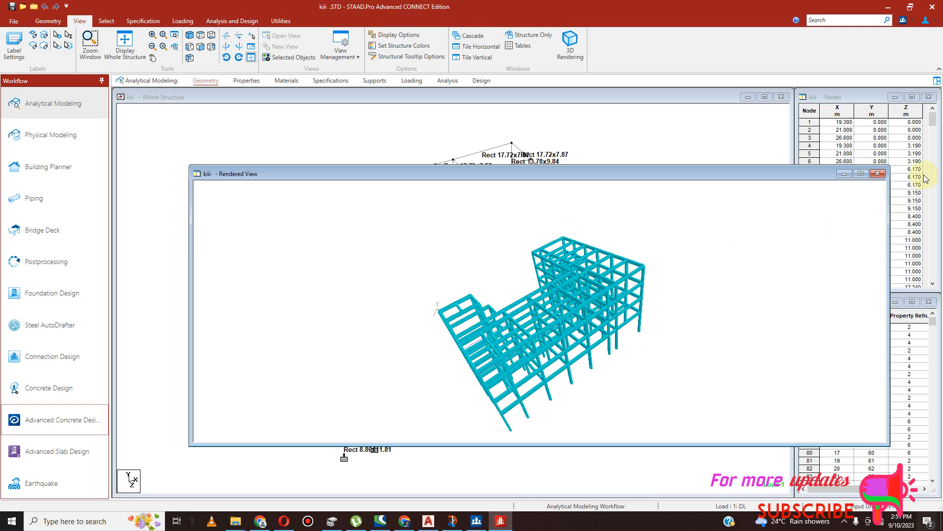
Close the rendered view and launch Advanced Concrete Design for the kiii model.
left_click(878, 173)
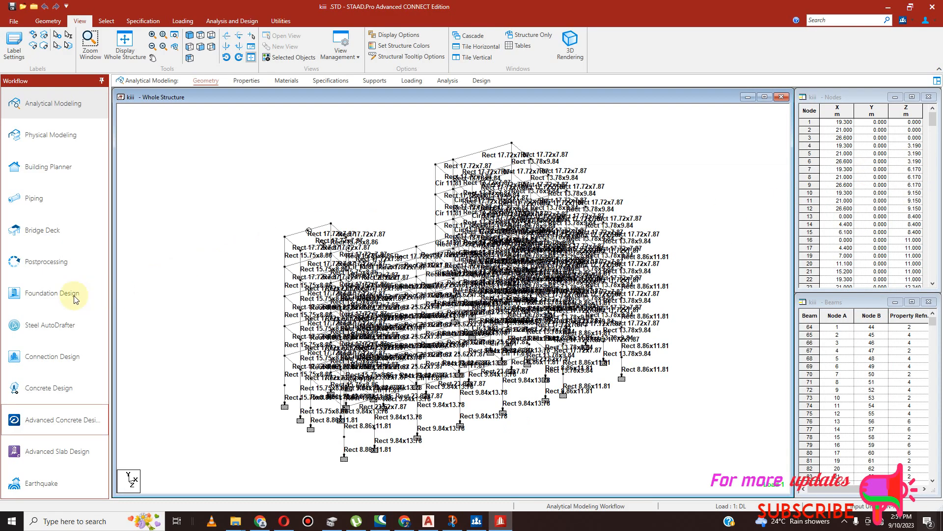
left_click(63, 421)
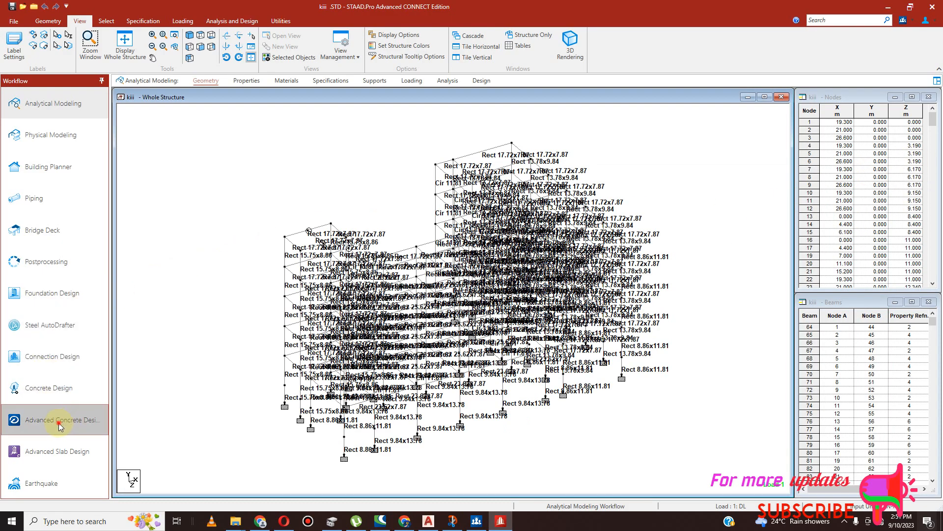
left_click(58, 423)
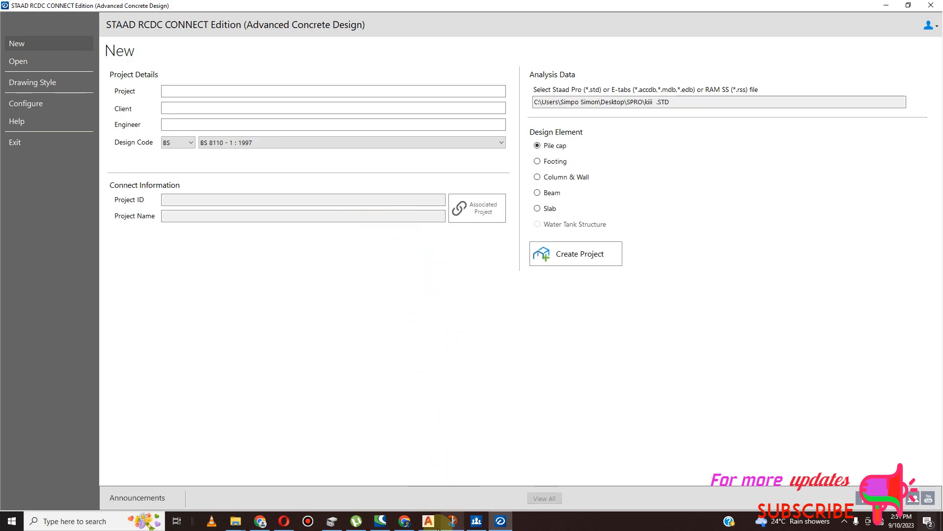
Fill in the new project's details with project SAMPLE, client VIEWERS and the engineer's name.
left_click(191, 90)
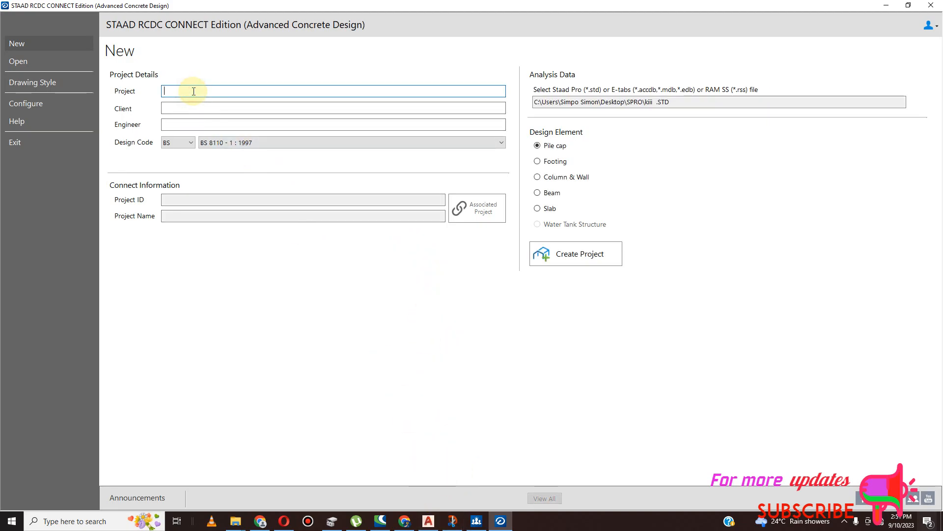
type("SAMPL")
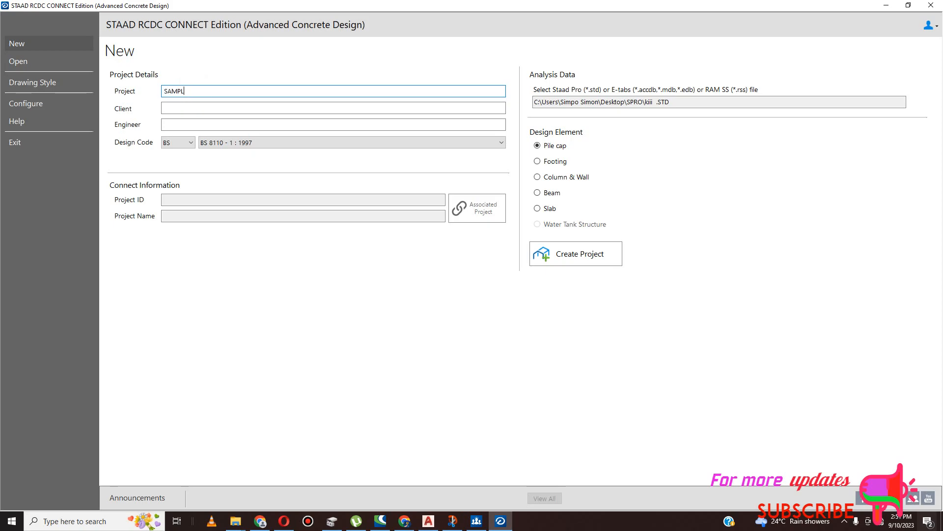
type("E")
left_click(190, 108)
type("VIEWERS")
left_click(188, 124)
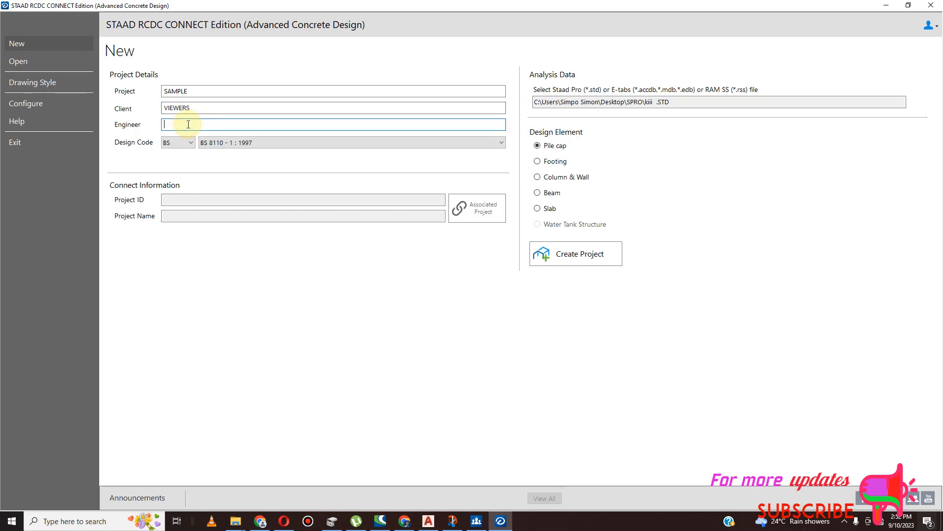
type("GW")
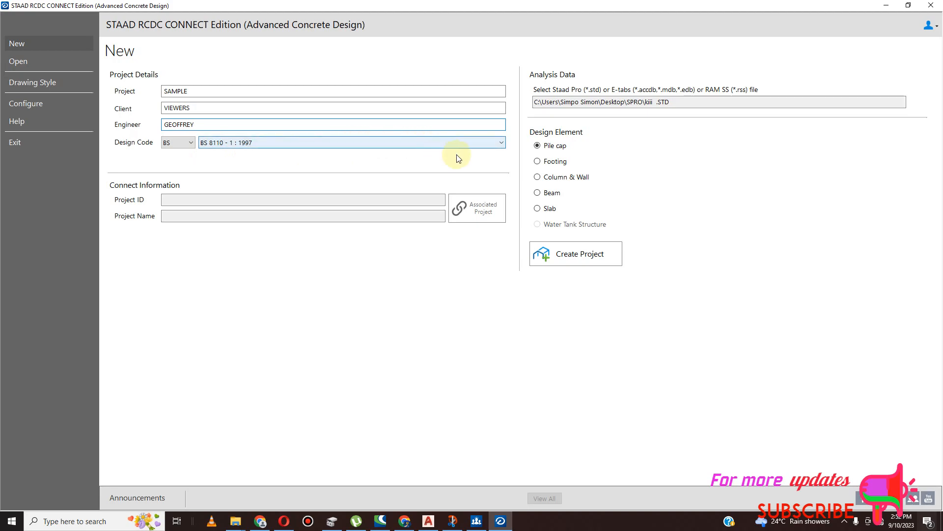
Create the project for beam design at levels 2.85 m, 5.7 m, 8.55 m and 11.4 m.
left_click(538, 194)
left_click(622, 178)
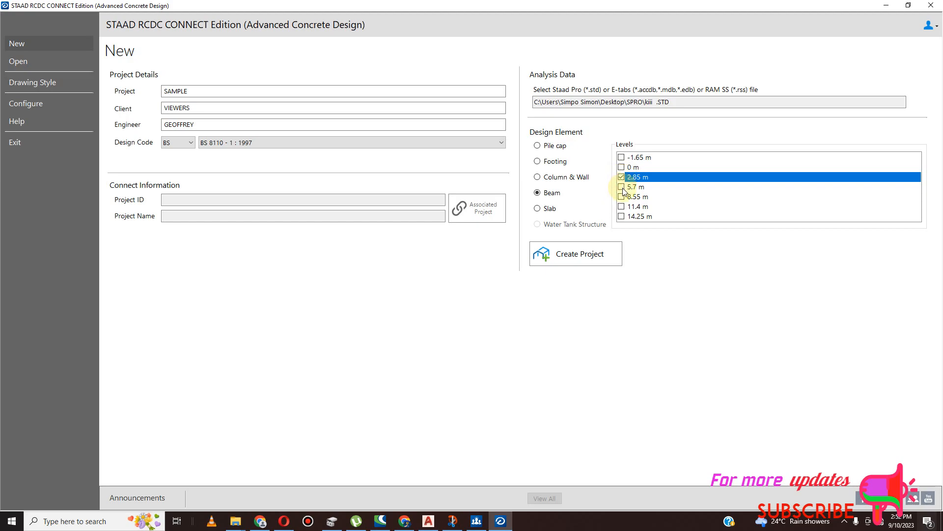
left_click(622, 188)
left_click(622, 197)
left_click(622, 207)
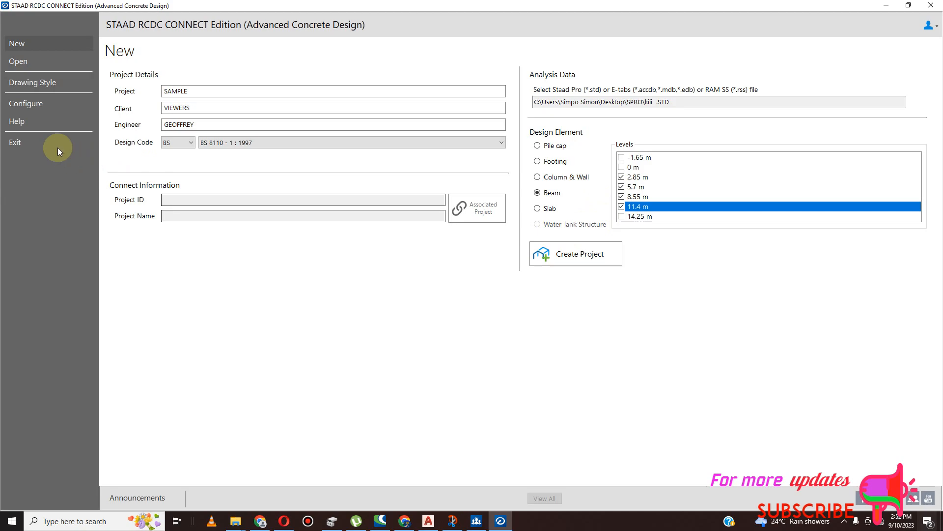
left_click(565, 255)
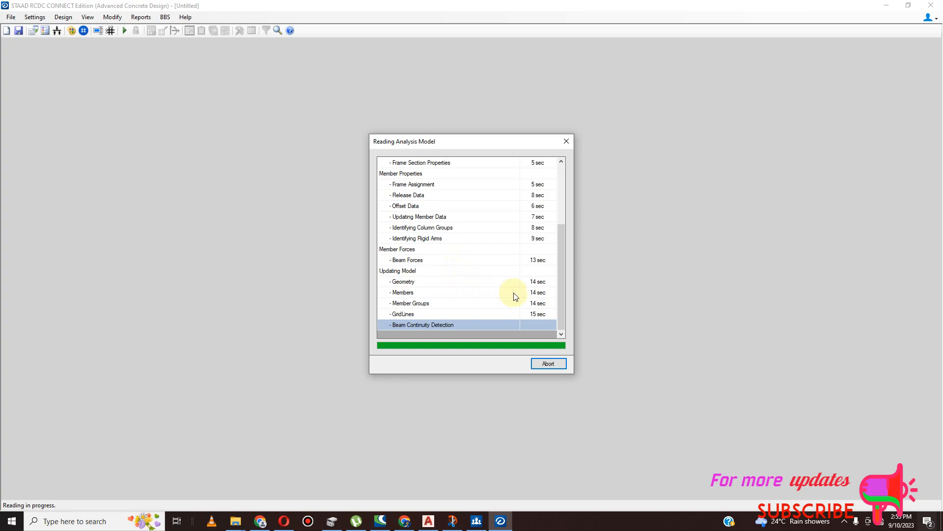
Review the model reading log, the beam groups with their sizes, and the beam layout plan.
left_click_drag(559, 299, 565, 220)
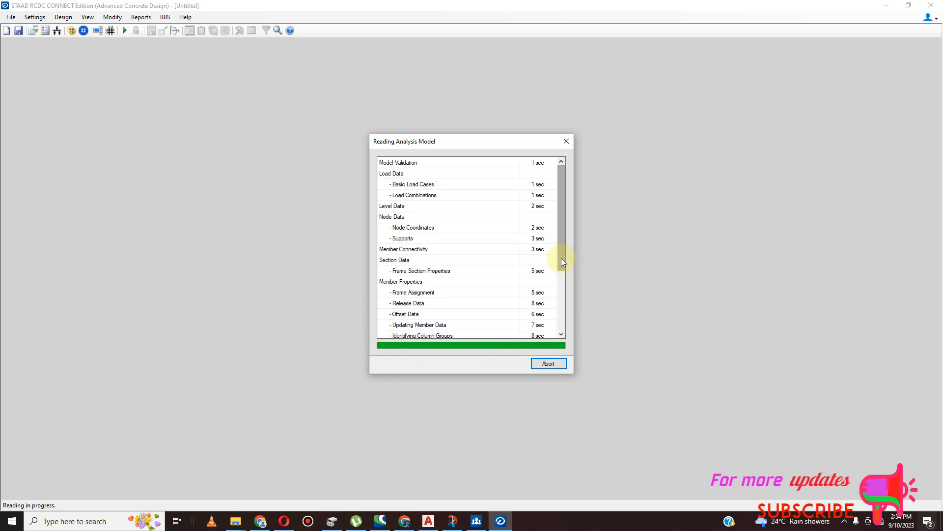
mouse_move(561, 258)
left_mouse_down()
mouse_move(553, 328)
mouse_move(562, 251)
mouse_move(570, 251)
left_mouse_up()
left_click_drag(565, 264, 564, 242)
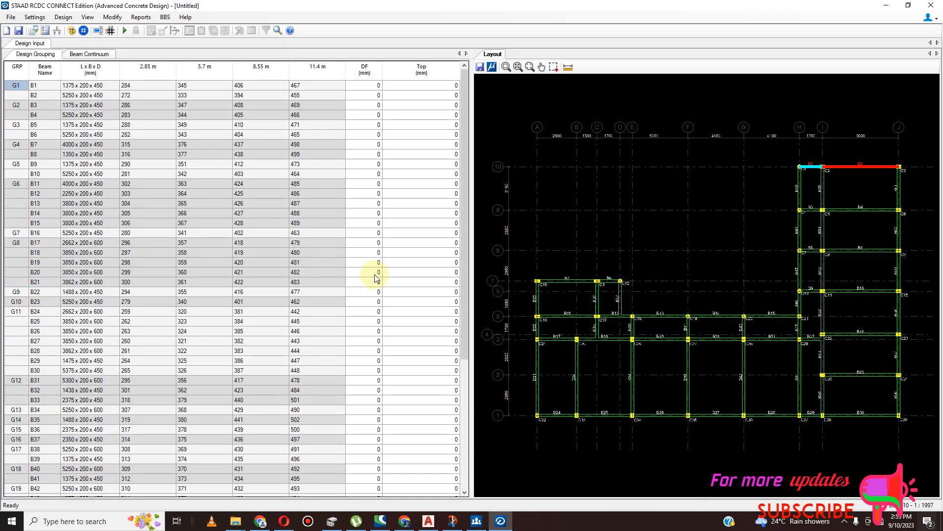
scroll(308, 264, "down", 2)
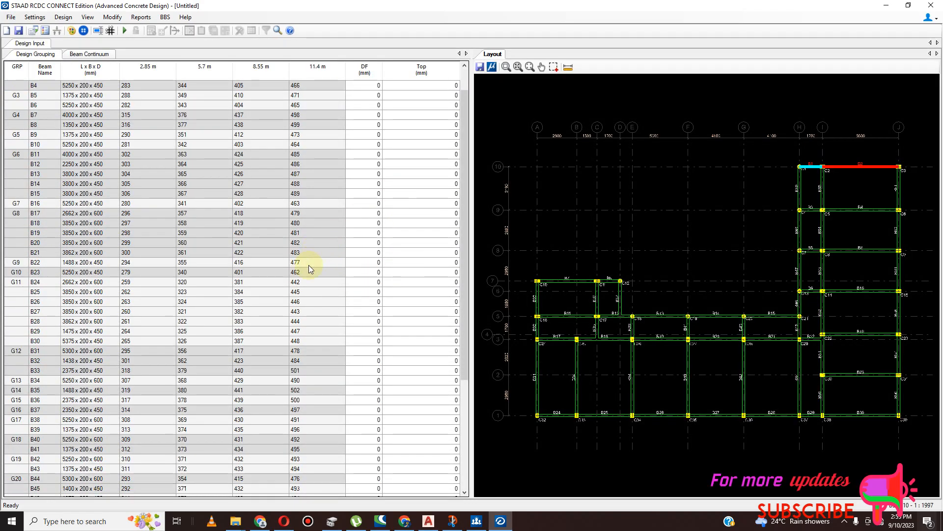
scroll(617, 393, "down", 3)
scroll(628, 373, "up", 4)
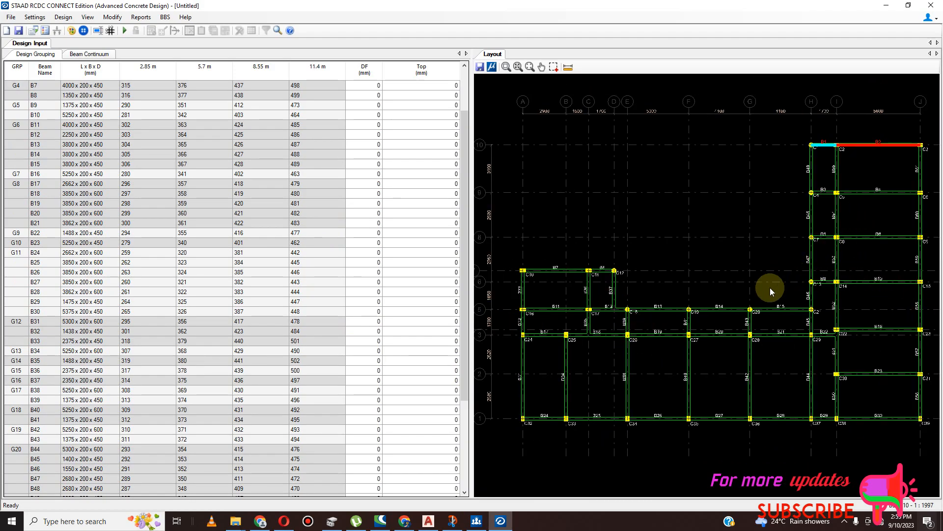
scroll(771, 287, "down", 1)
scroll(593, 291, "down", 1)
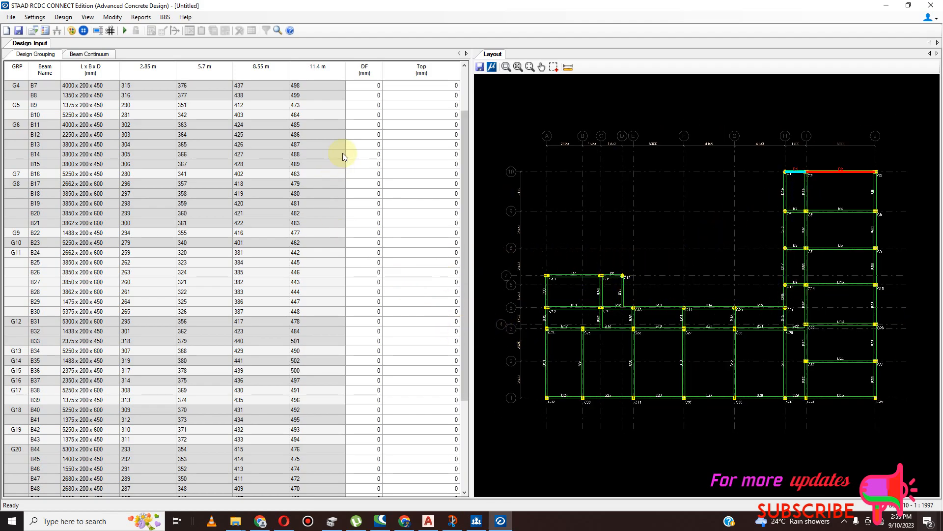
Review the general and reinforcement settings, and check the section sizes of the beams in group G11.
left_click(34, 17)
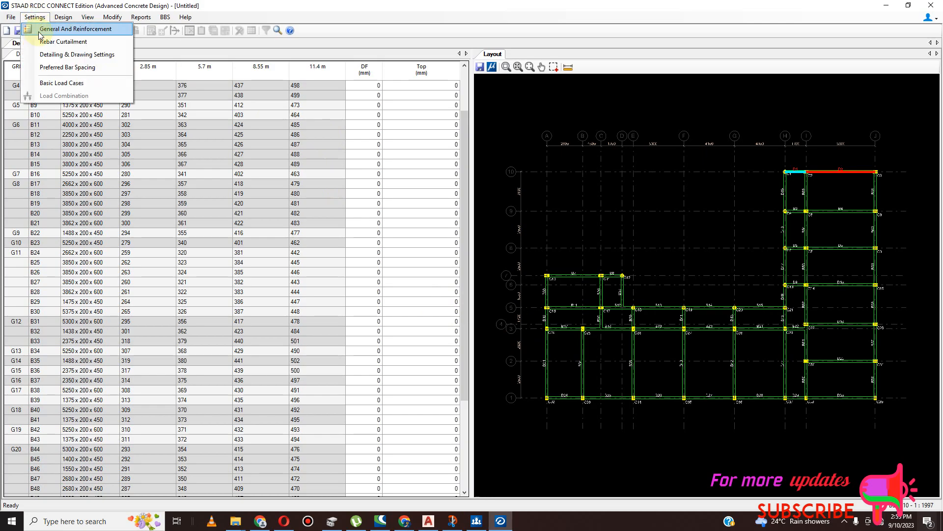
left_click(39, 30)
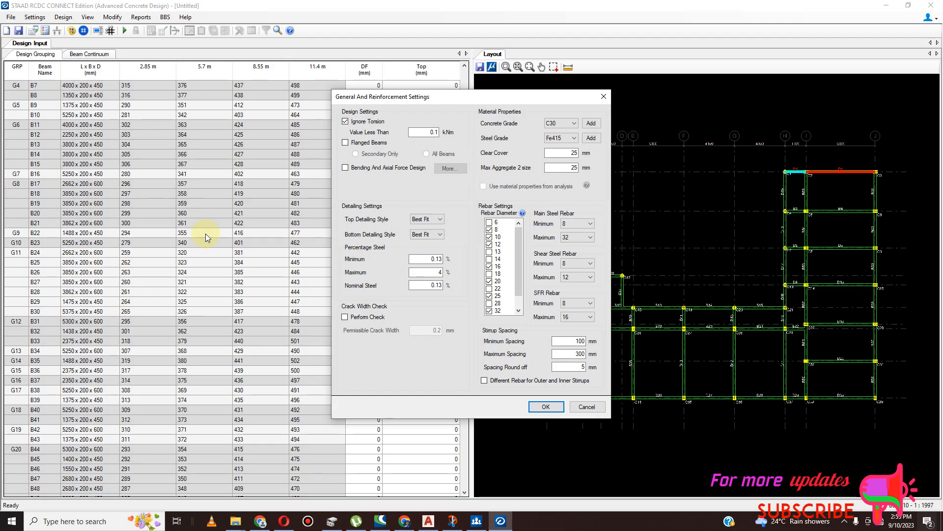
left_click(587, 408)
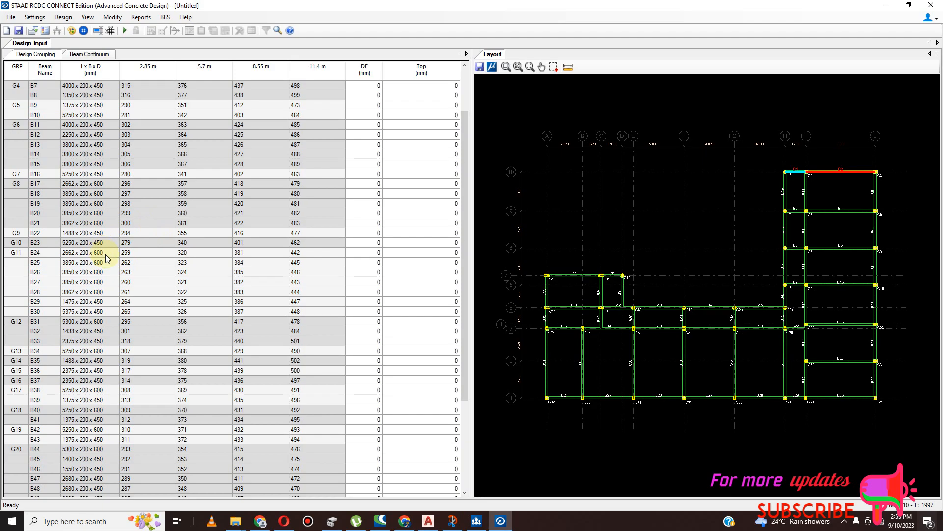
left_click_drag(102, 252, 103, 309)
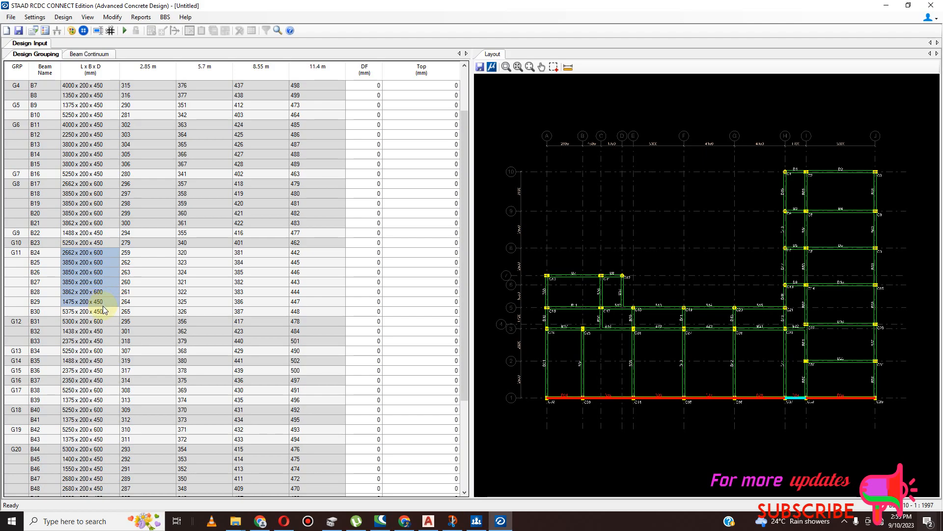
left_click(42, 18)
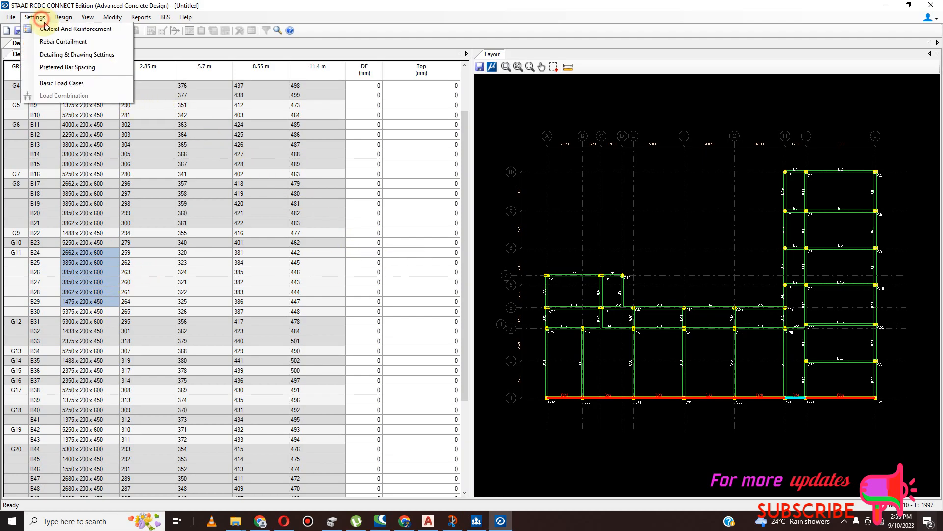
left_click(91, 30)
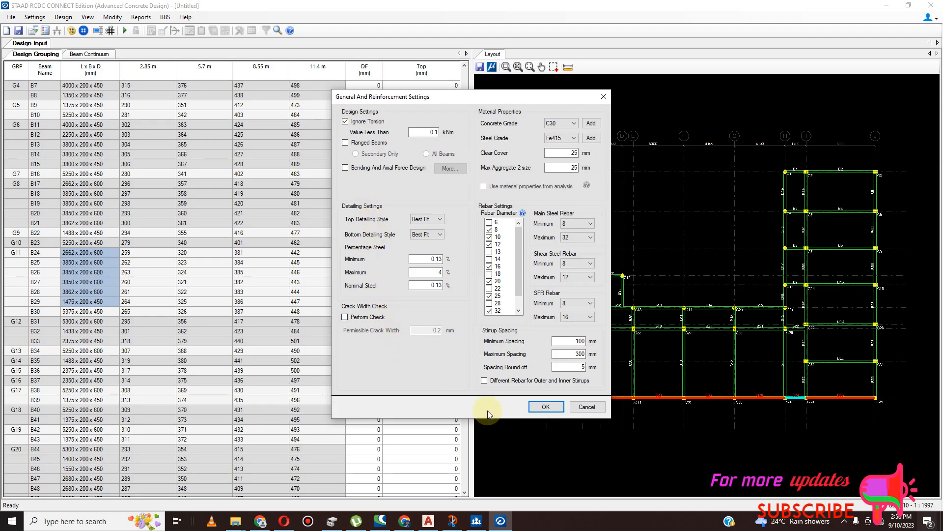
left_click(590, 407)
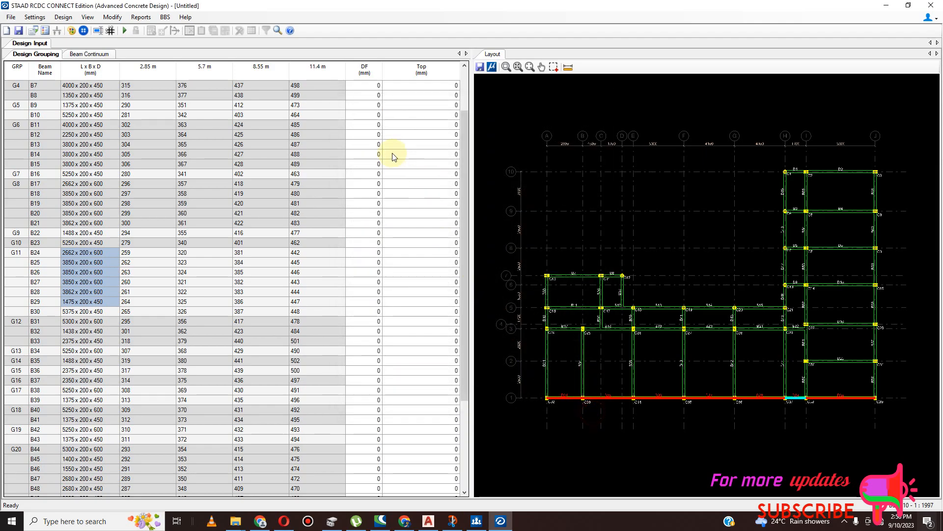
Set the DF value of beam B7 in group G4 to 150 mm.
left_click(376, 87)
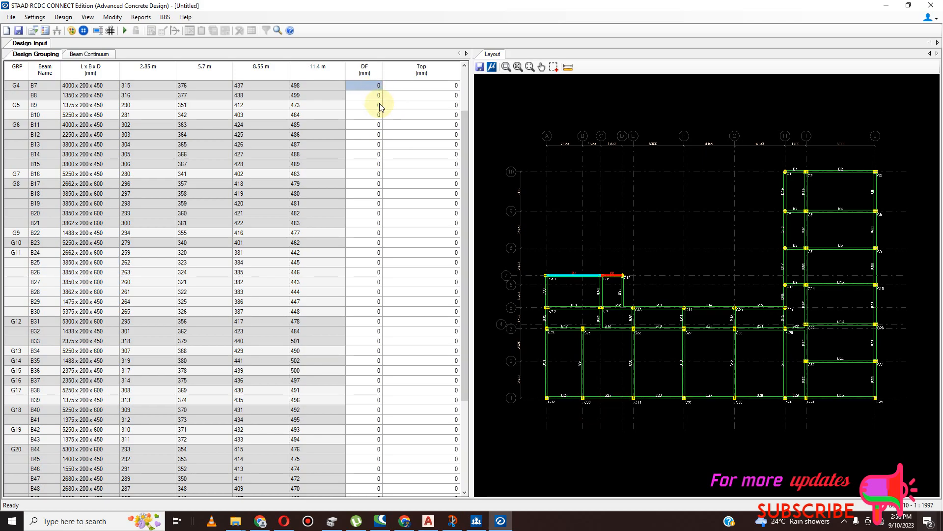
type("150")
left_click(367, 85)
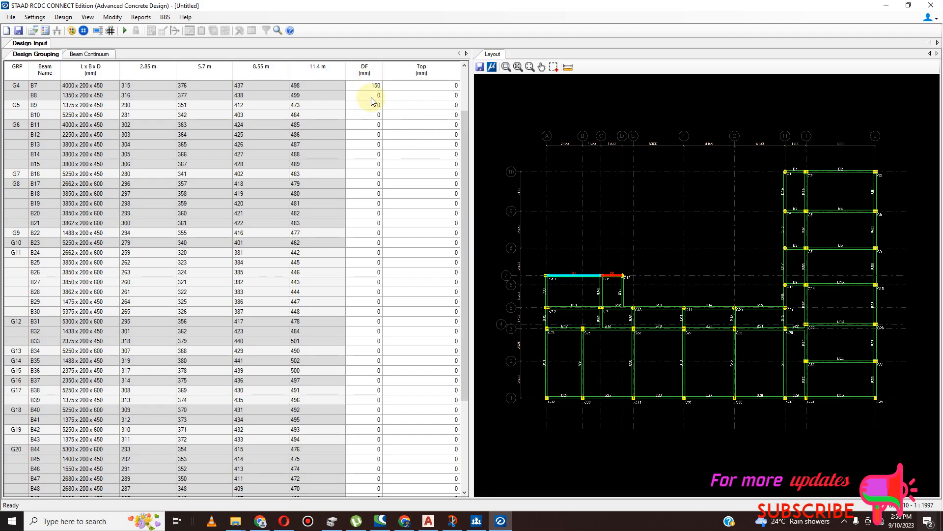
right_click(371, 99)
left_click(366, 116)
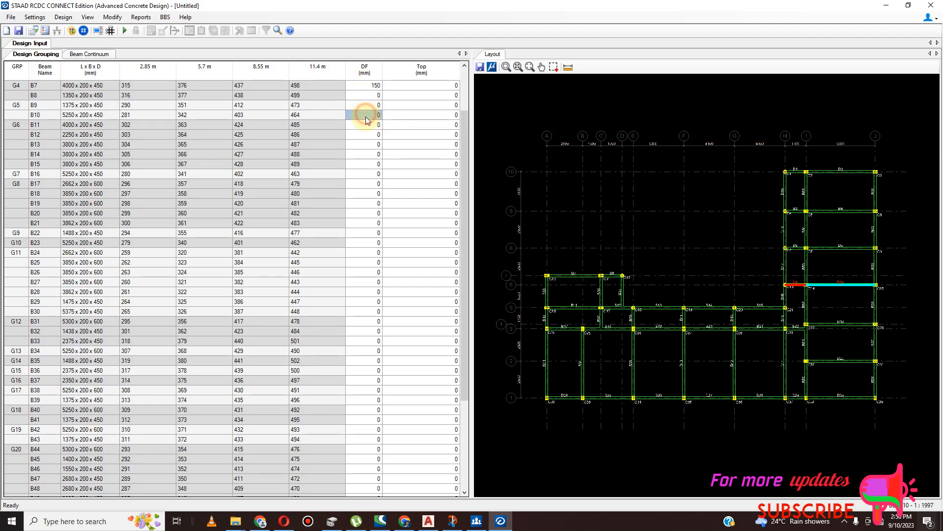
left_click(10, 18)
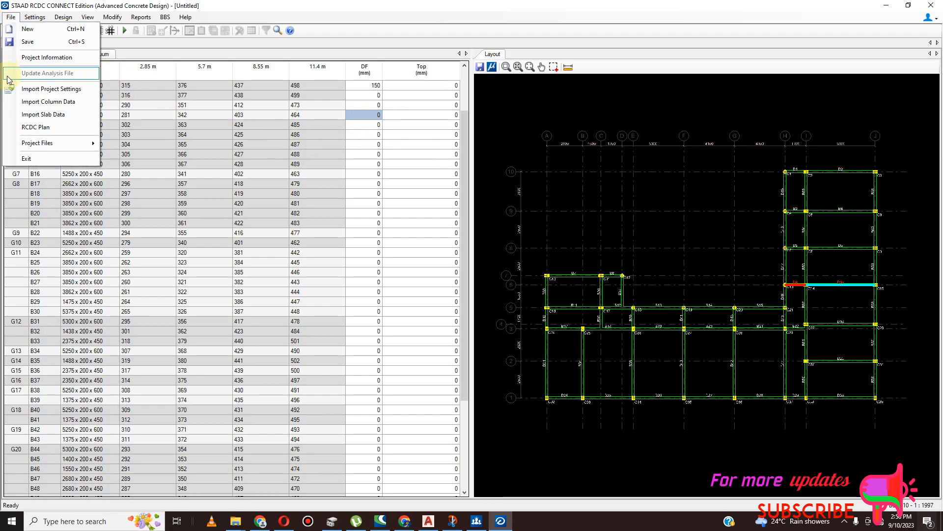
left_click(57, 95)
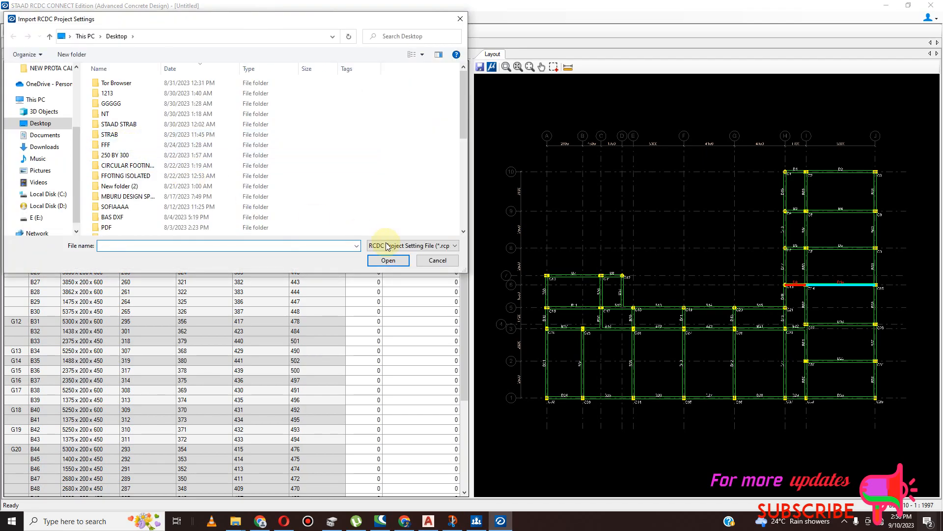
left_click(436, 261)
Review the project information, including the design code and the analysis file details, and close it.
left_click(10, 17)
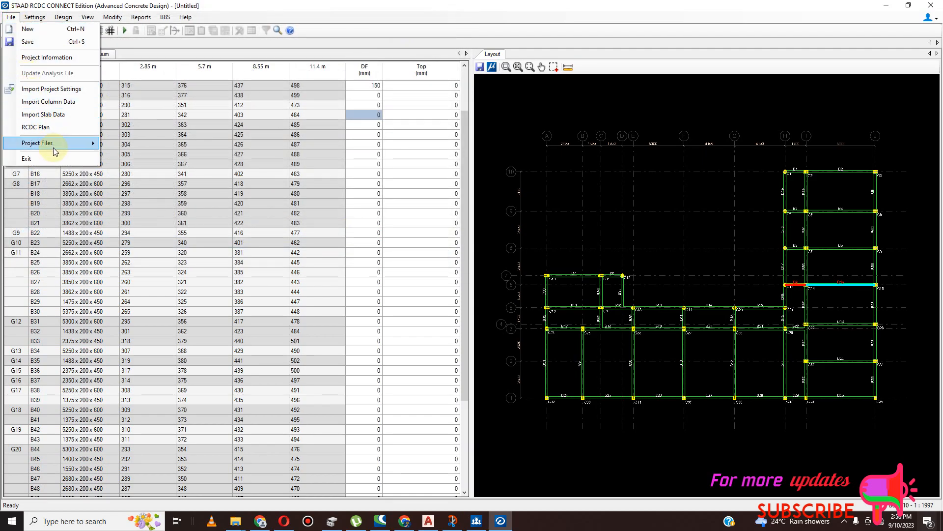
mouse_move(58, 147)
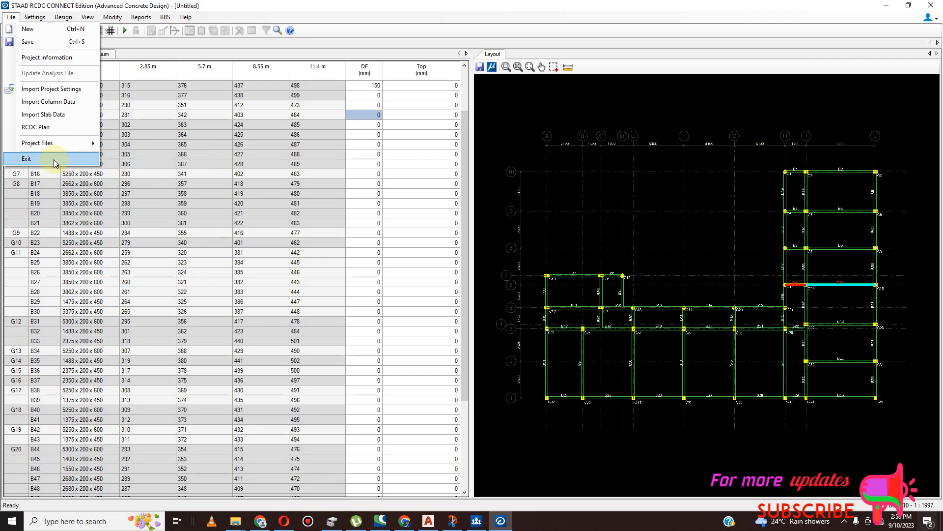
left_click(58, 58)
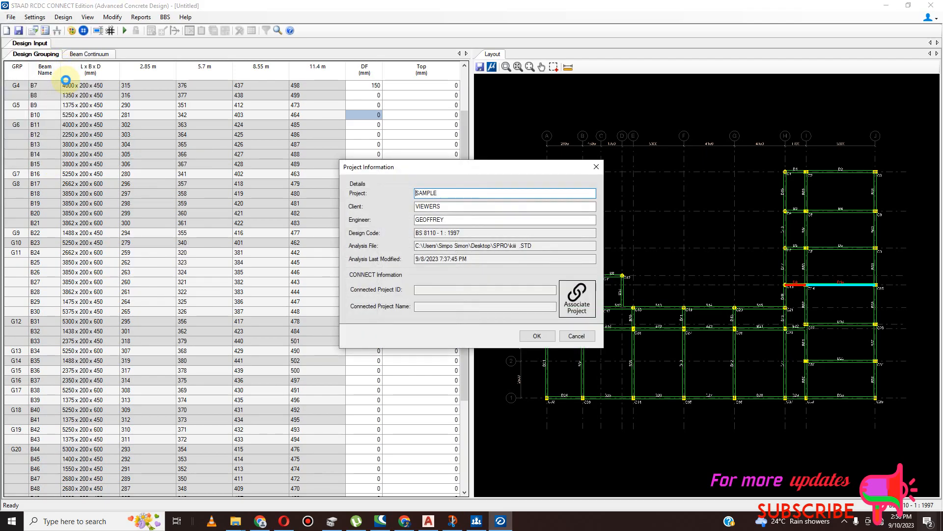
left_click(458, 230)
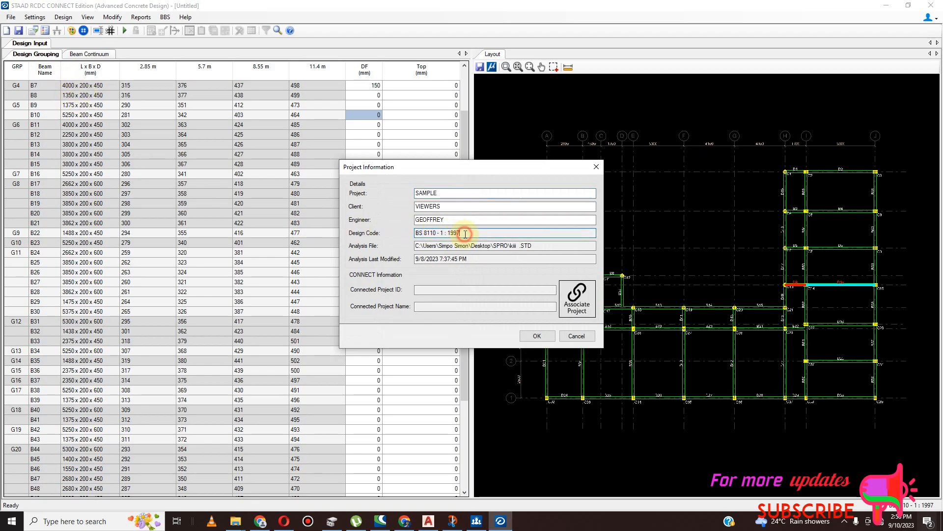
left_click(449, 266)
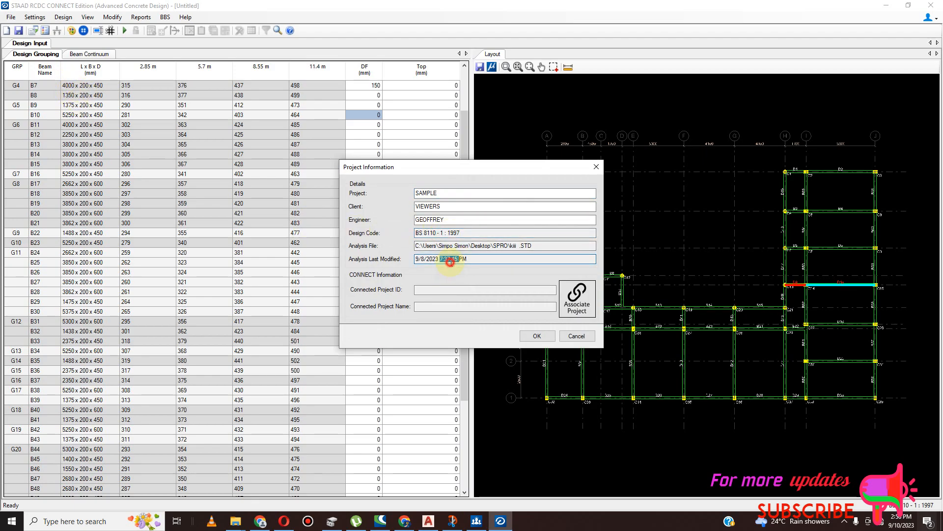
double_click(446, 233)
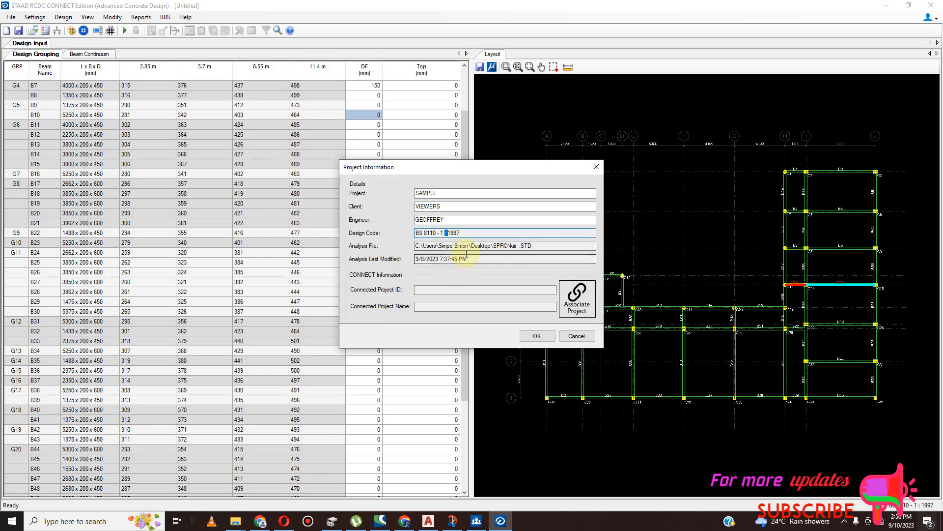
left_click(537, 336)
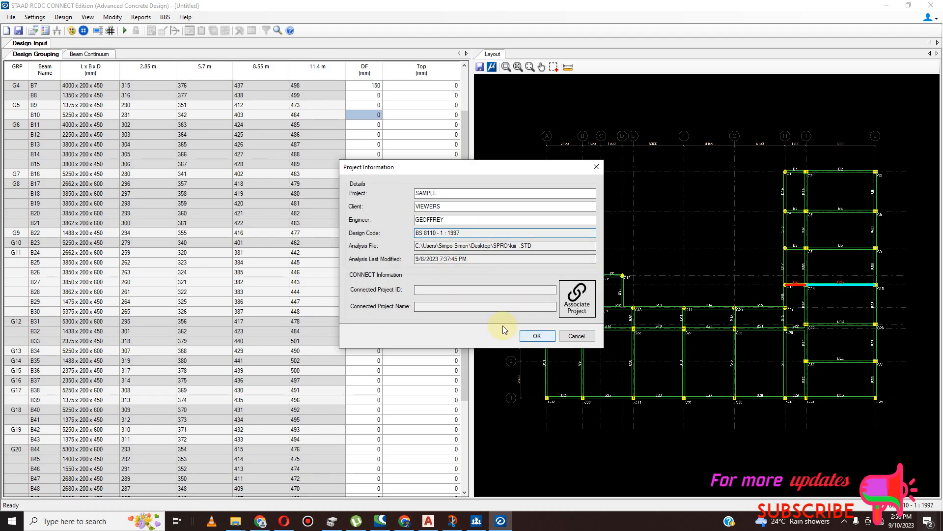
Exit the beam design project and save its changes.
left_click(11, 16)
mouse_move(78, 150)
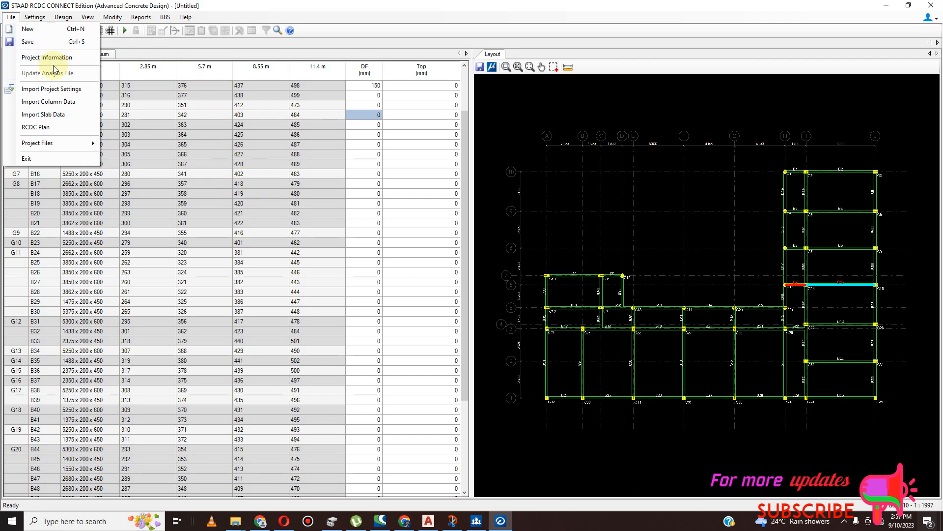
left_click(53, 159)
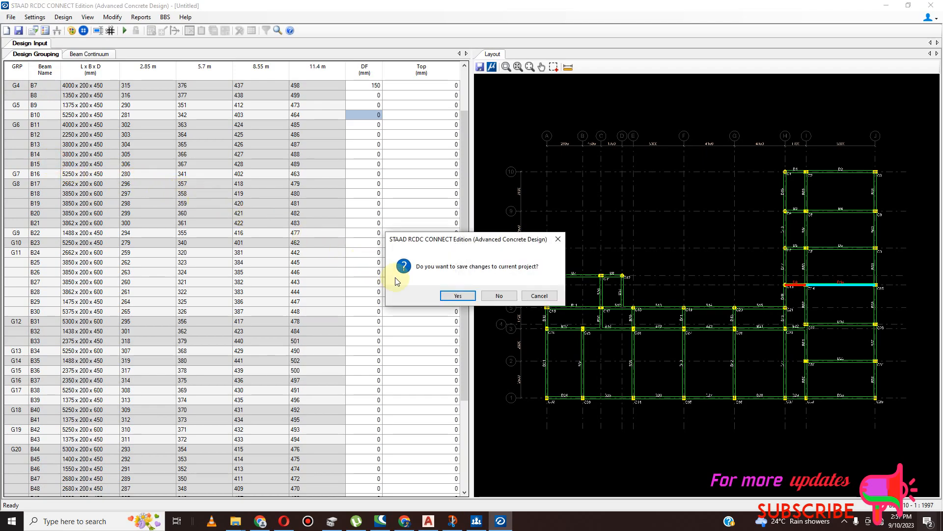
left_click(458, 296)
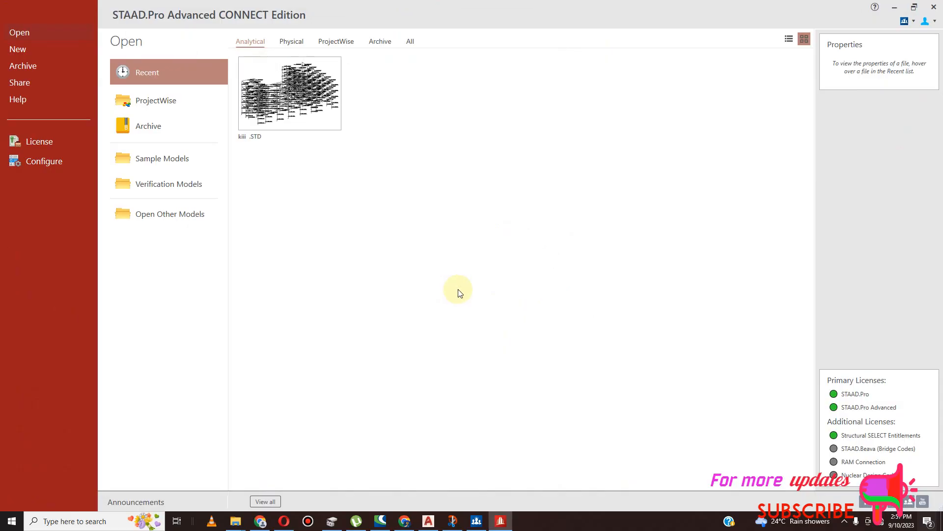
Reopen the recent kiii model in STAAD.Pro and launch Advanced Concrete Design for it.
left_click(295, 103)
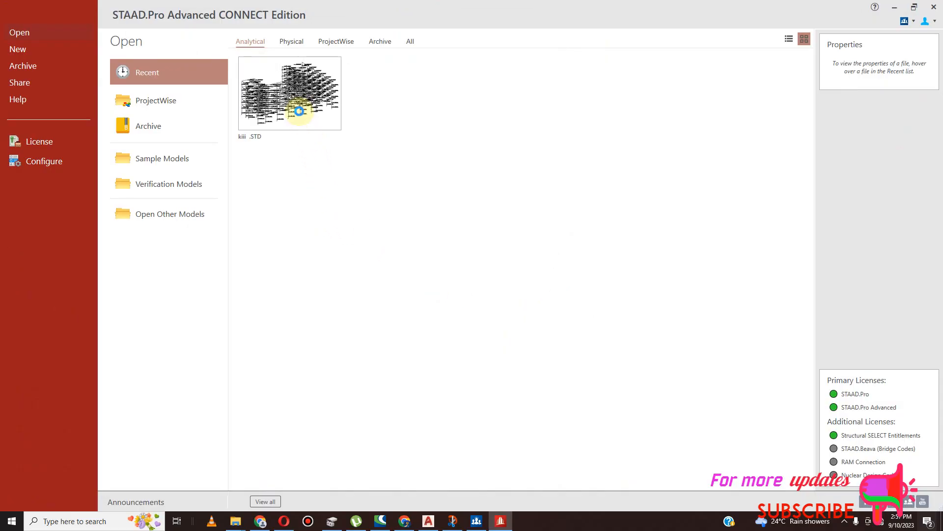
left_click(54, 418)
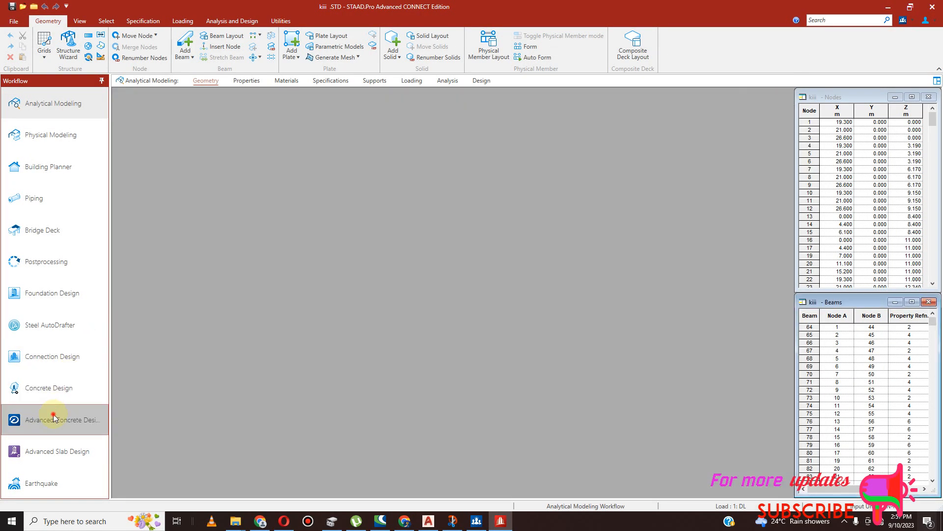
left_click(78, 419)
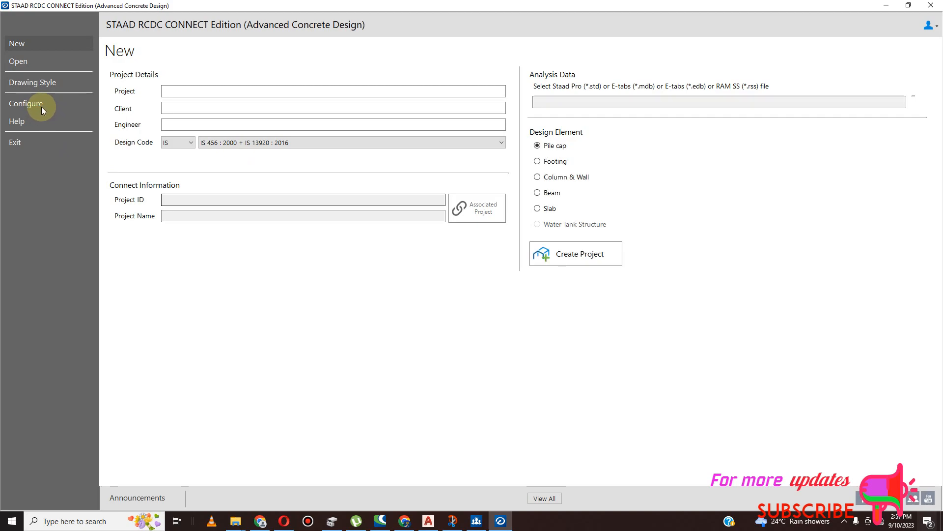
Set the configuration defaults to country United Kingdom and design code EN 1992 - 1 - 1 - 2004 (Base / Custom).
left_click(31, 104)
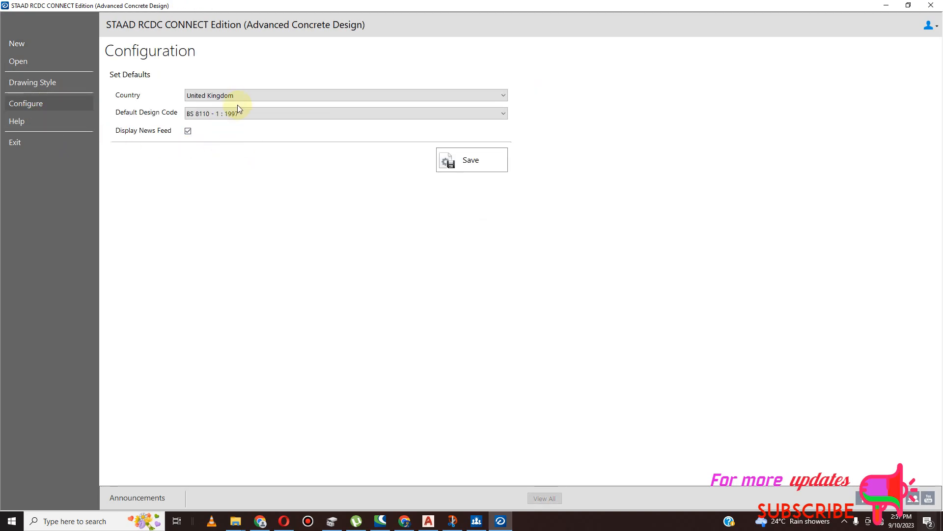
left_click(250, 97)
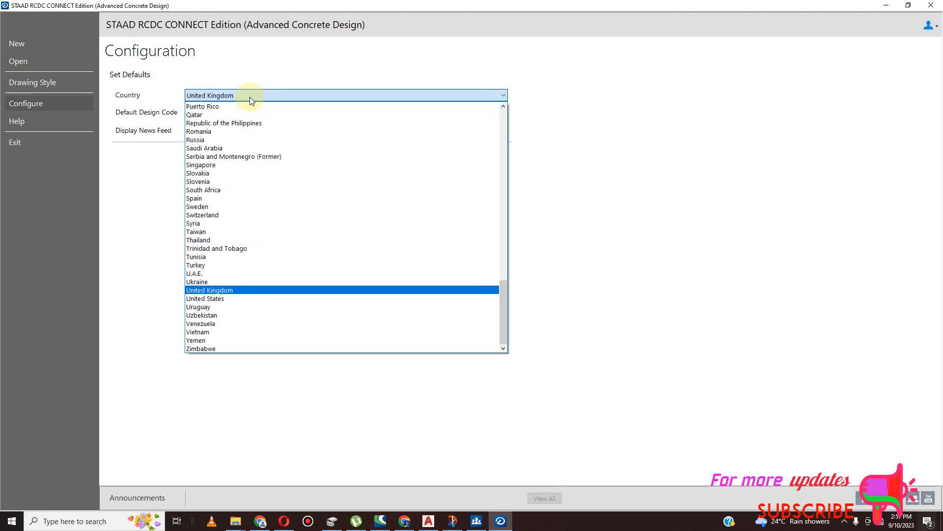
left_click(503, 107)
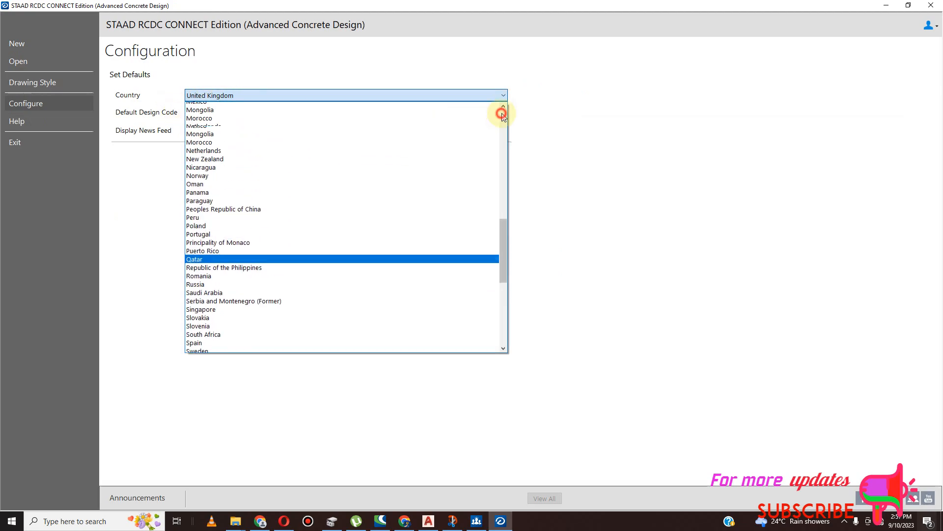
left_click(548, 117)
left_click(483, 111)
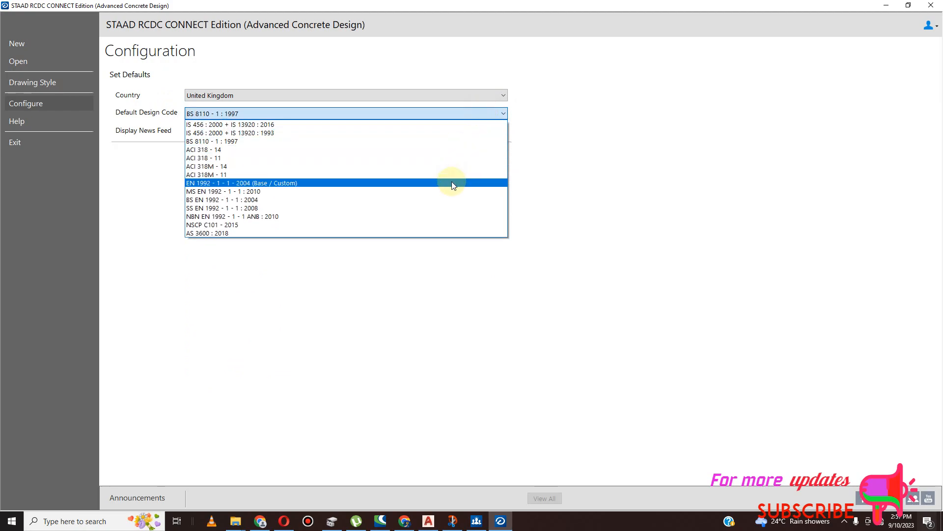
left_click(452, 183)
left_click(385, 96)
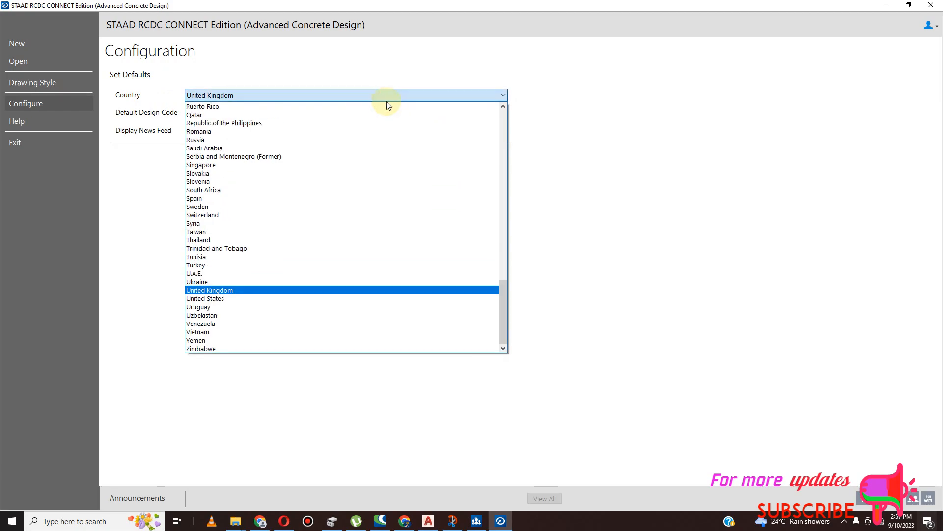
left_click(370, 296)
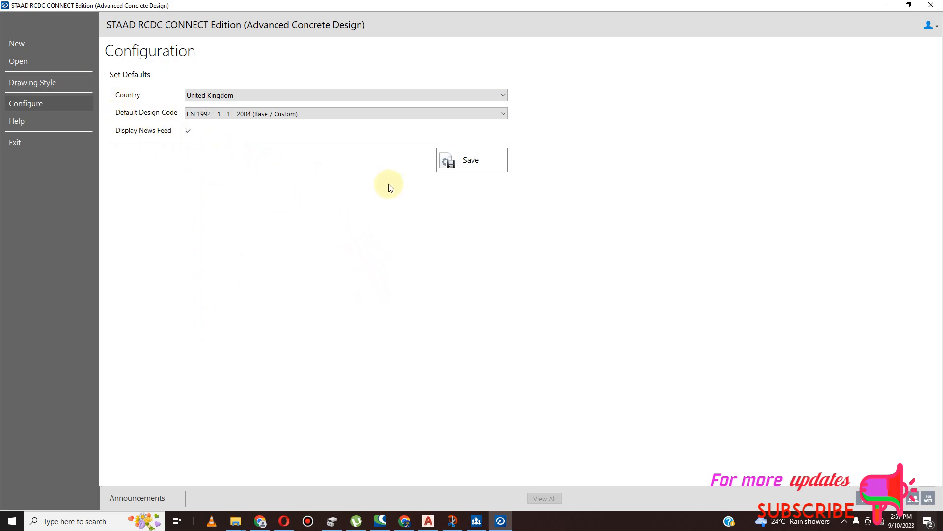
Start a new project and set its design code to EN 1992 - 1 - 1 - 2004 (Base / Custom).
left_click(44, 60)
left_click(43, 46)
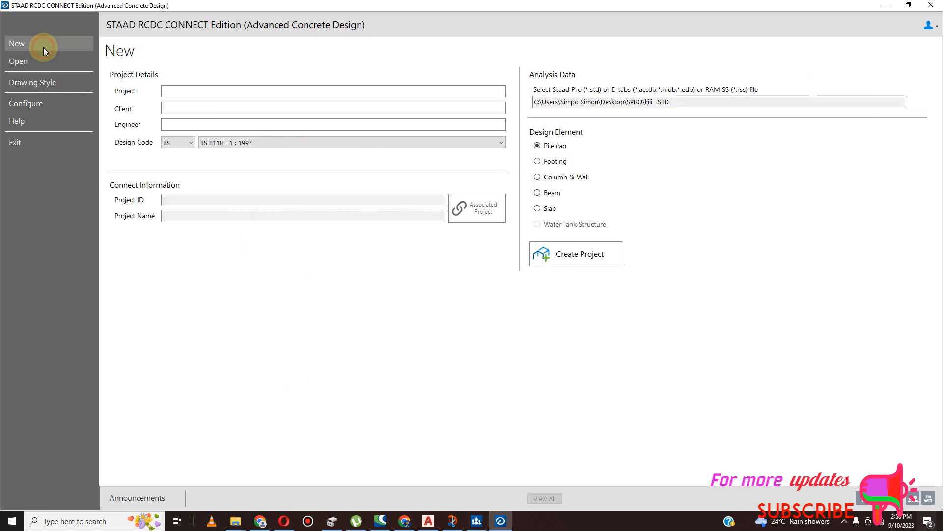
left_click(188, 142)
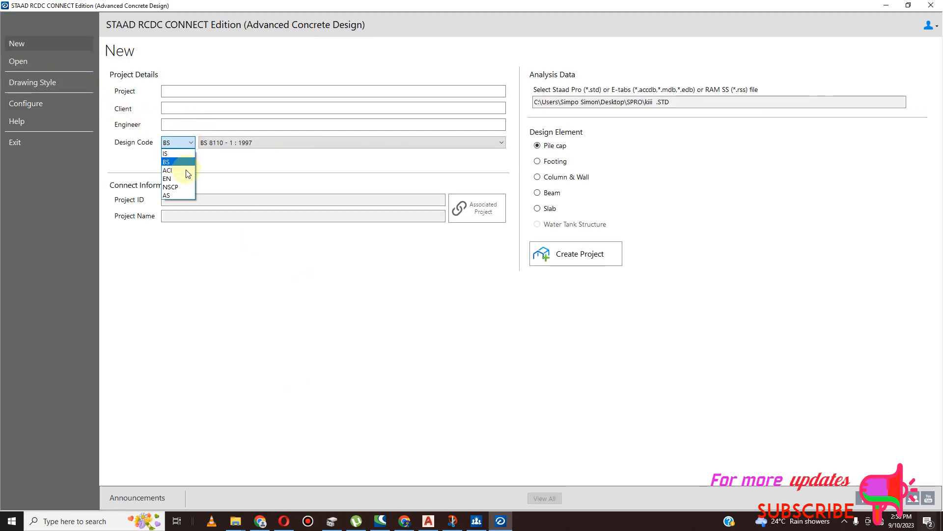
left_click(182, 175)
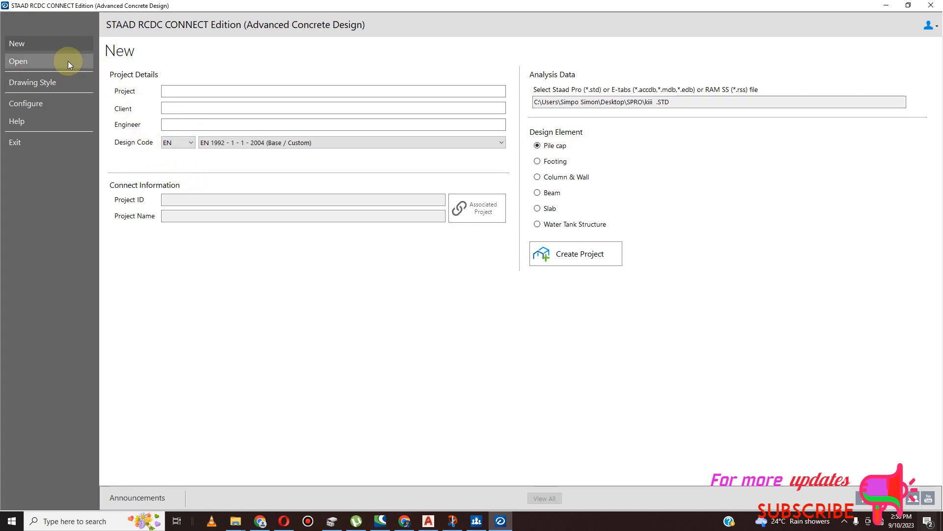
Review the default country and design code in the configuration, and return to the new project page.
left_click(54, 104)
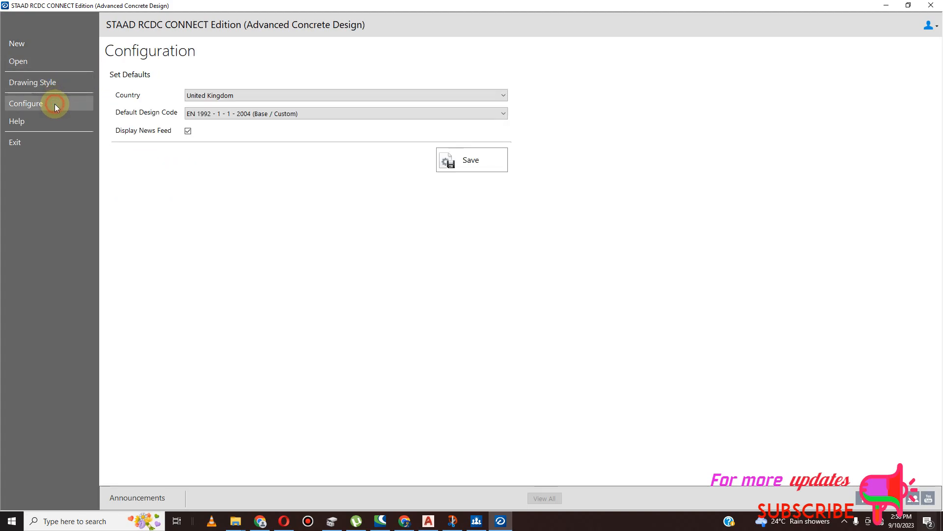
left_click(290, 97)
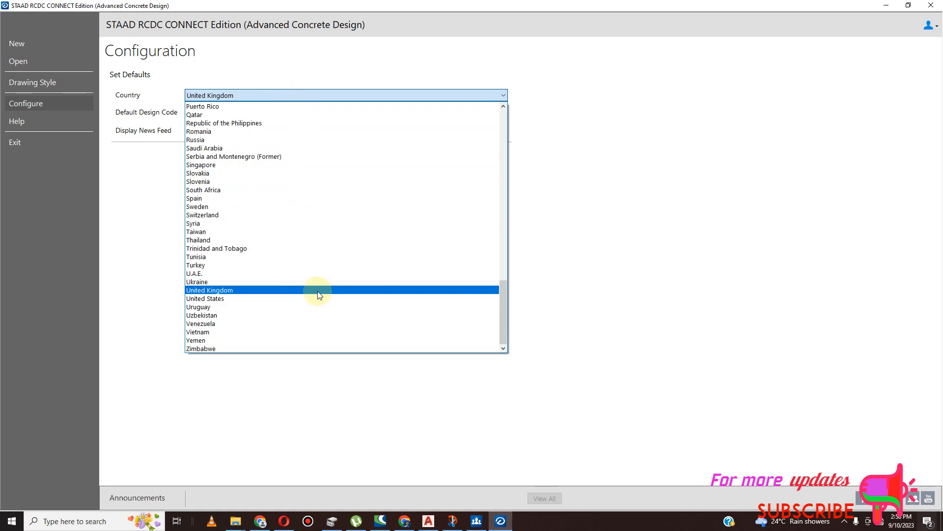
left_click(30, 44)
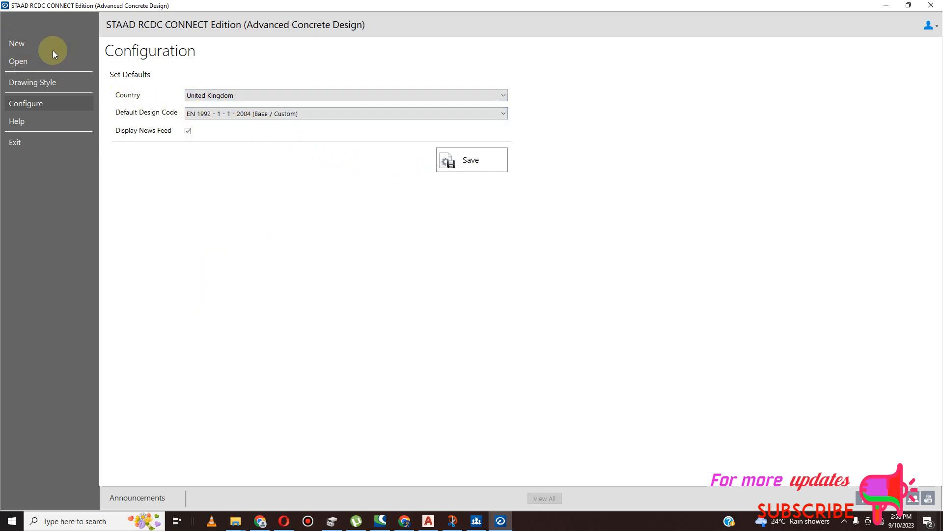
left_click(53, 49)
Enter SAMPLE as the project, VIEWERS as the client, and the engineer's name in the project details.
left_click(192, 92)
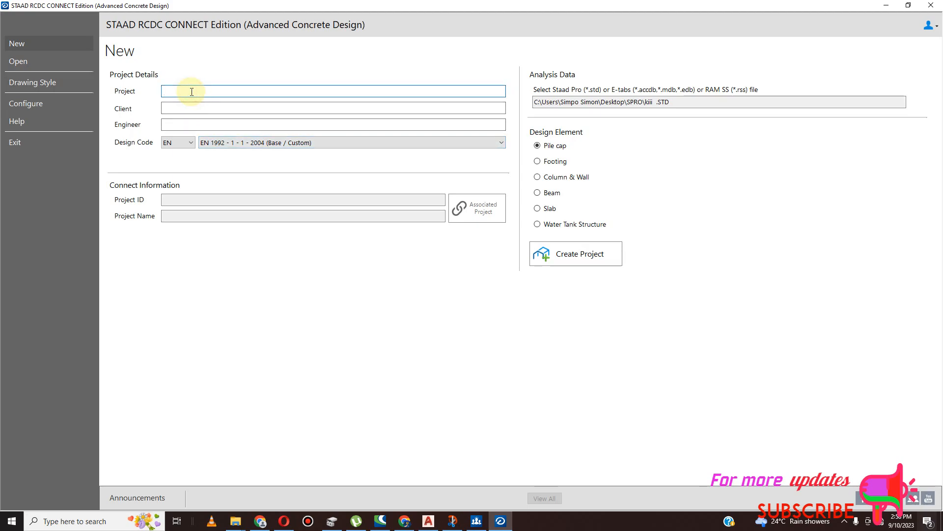
type("S")
left_click(179, 106)
type("VIEWERS")
left_click(204, 124)
type("GEOFFREY")
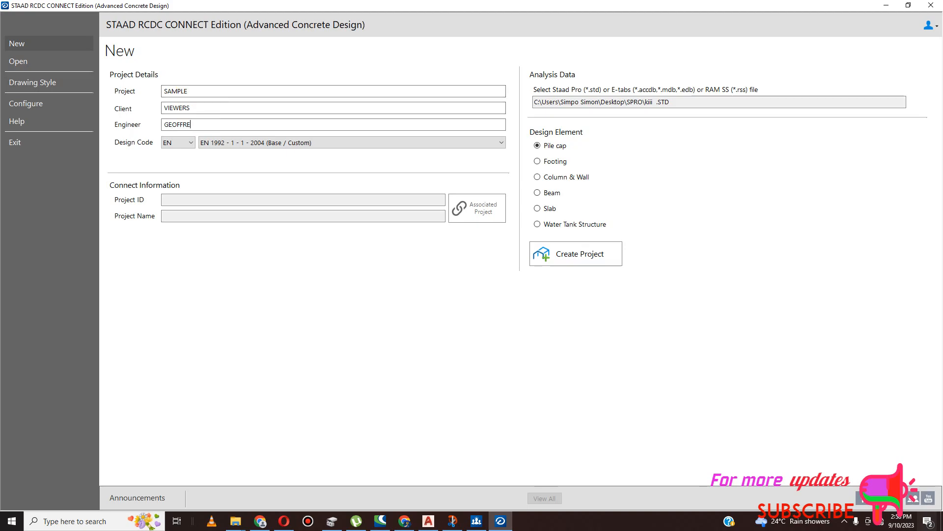
Create a beam design project for levels 2.85, 5.7, 8.55 and 11.4 m, accepting the Base Eurocode design coefficients.
left_click(541, 193)
left_click(621, 177)
left_click(621, 187)
left_click(621, 197)
left_click(622, 207)
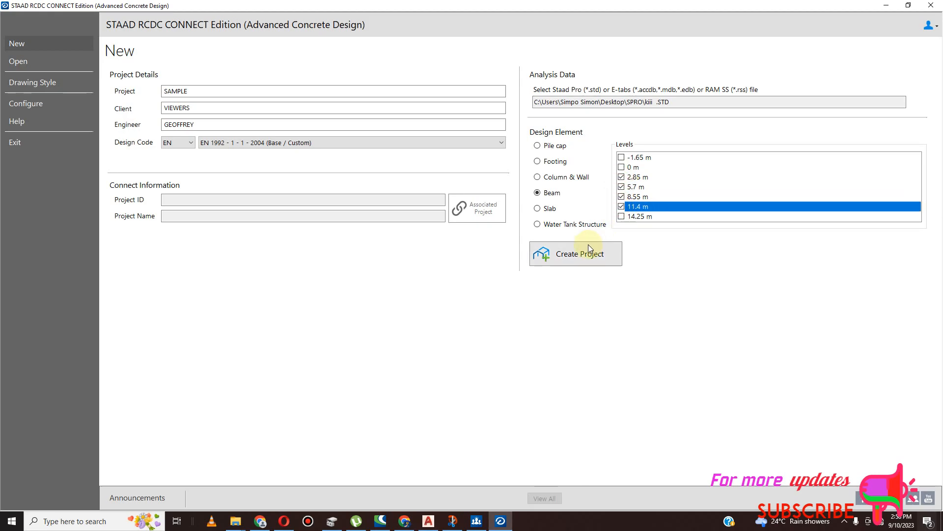
left_click(567, 246)
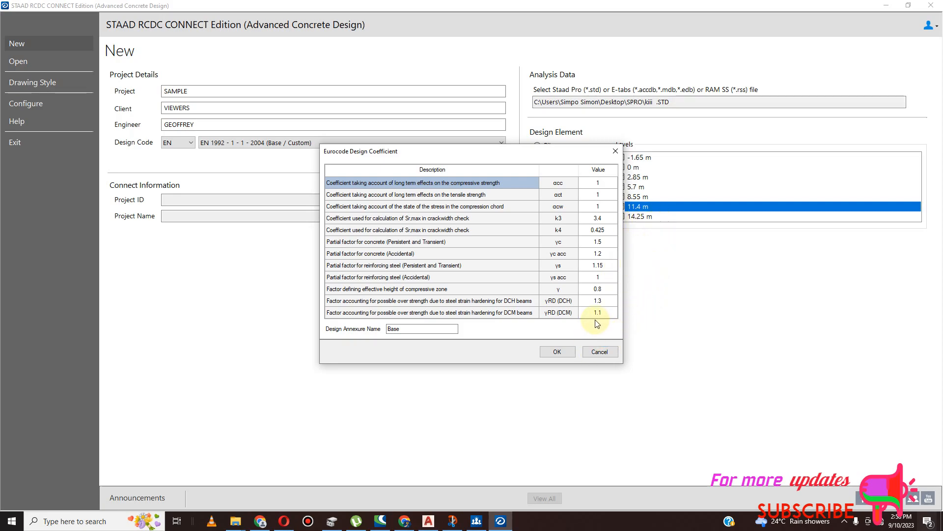
left_click(559, 354)
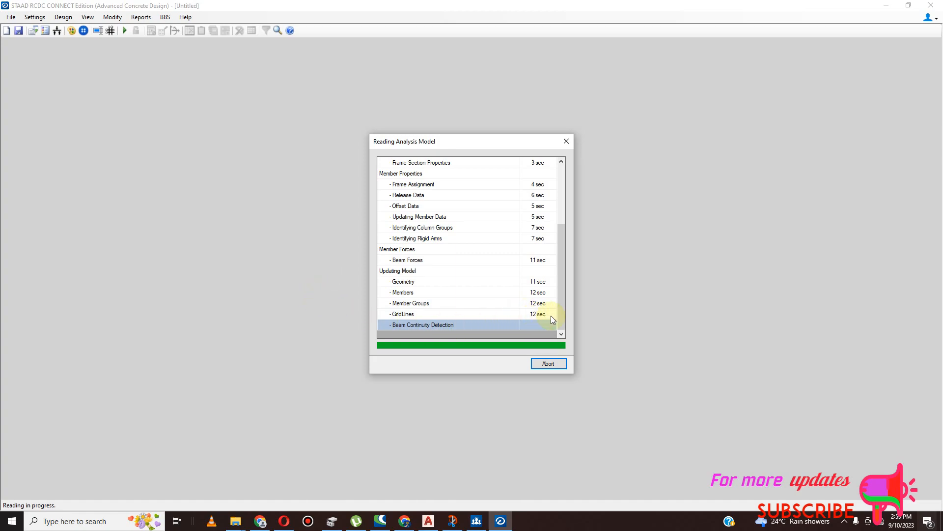
mouse_move(559, 315)
left_mouse_down()
mouse_move(574, 251)
mouse_move(561, 316)
left_mouse_up()
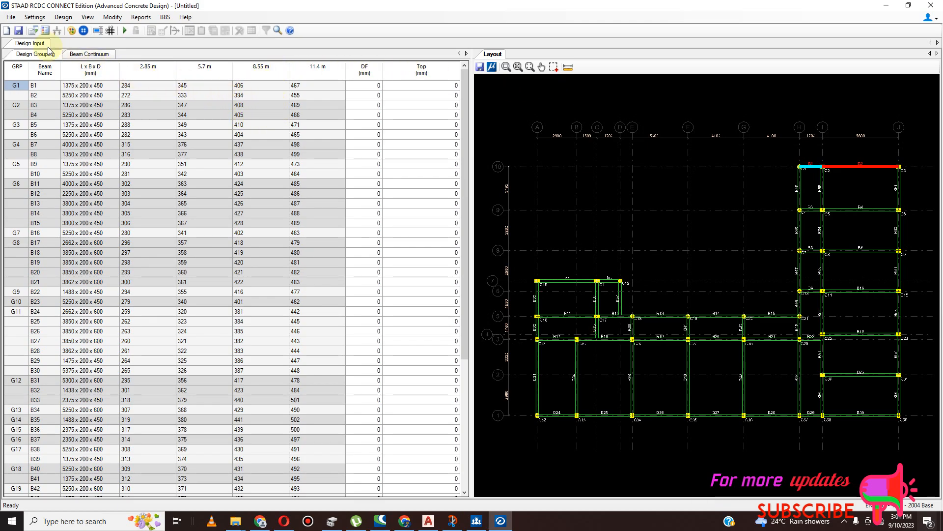
In the general and reinforcement settings, ignore torsion below 0.1 kNm and enable DCH ductile design and flanged beams for all beams.
left_click(34, 17)
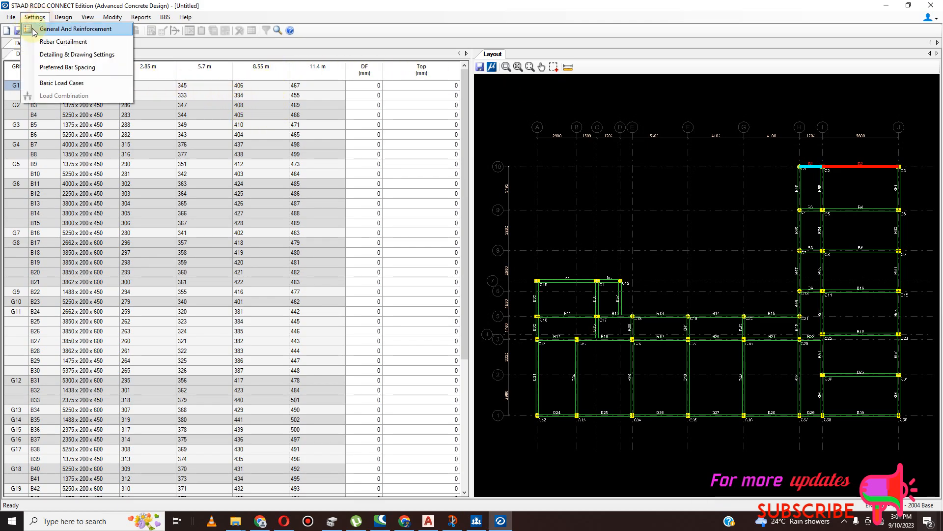
left_click(75, 29)
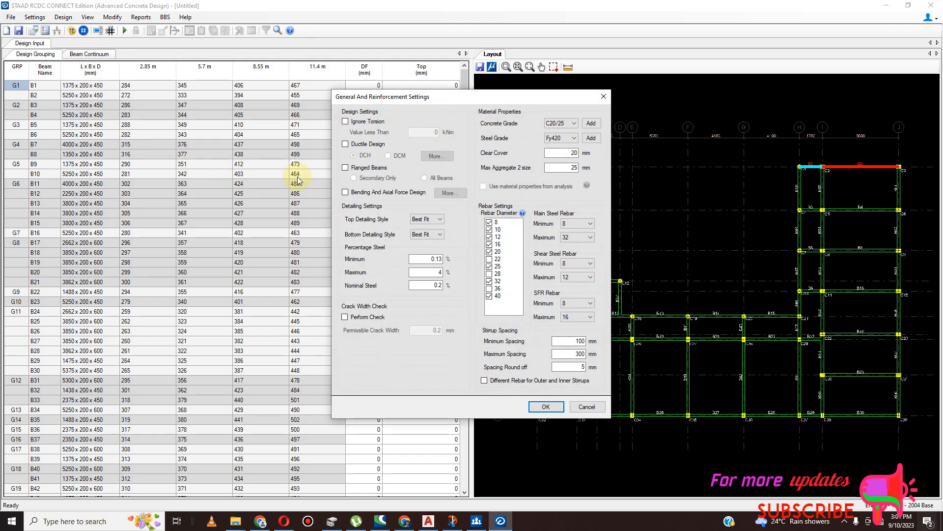
left_click(345, 122)
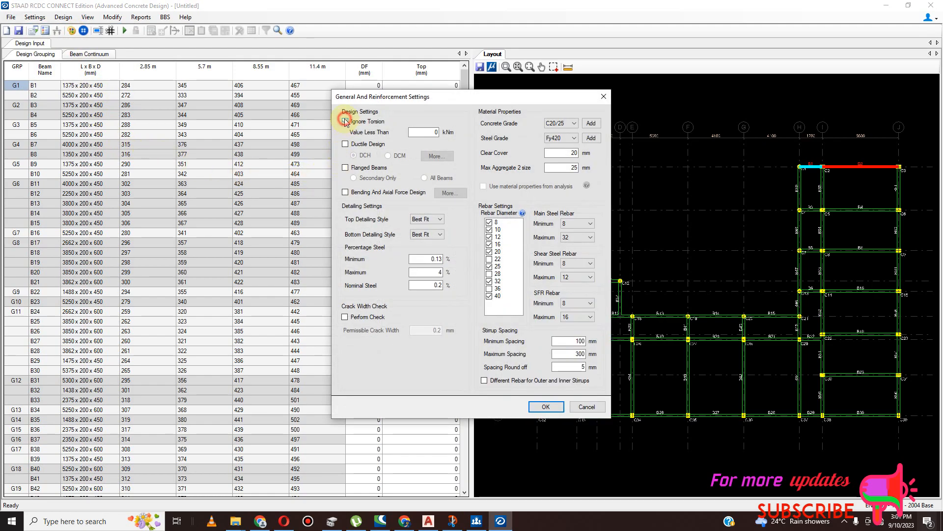
left_click(437, 132)
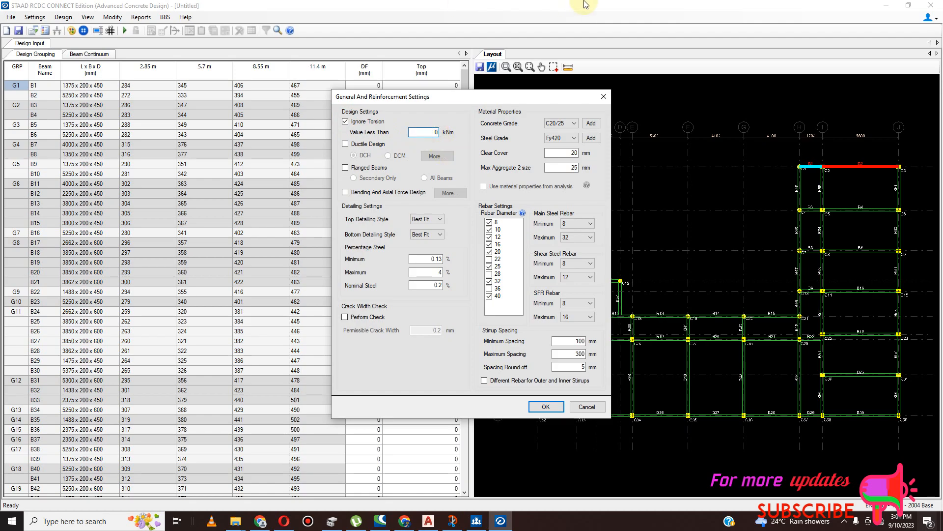
type(".1")
left_click(346, 144)
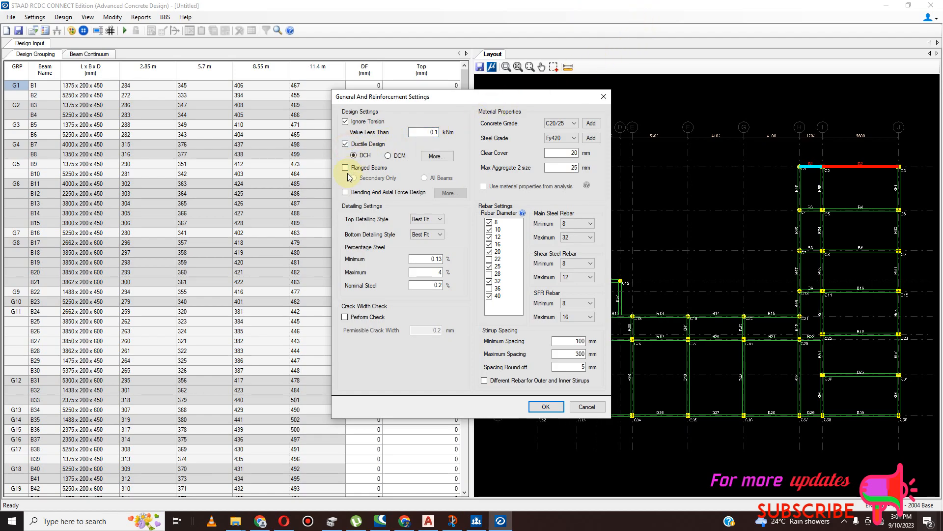
left_click(346, 168)
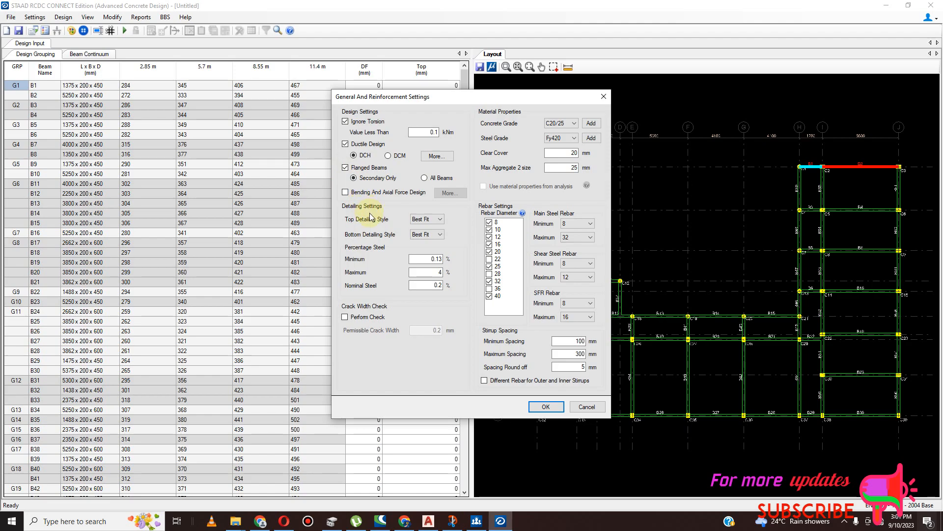
left_click(425, 179)
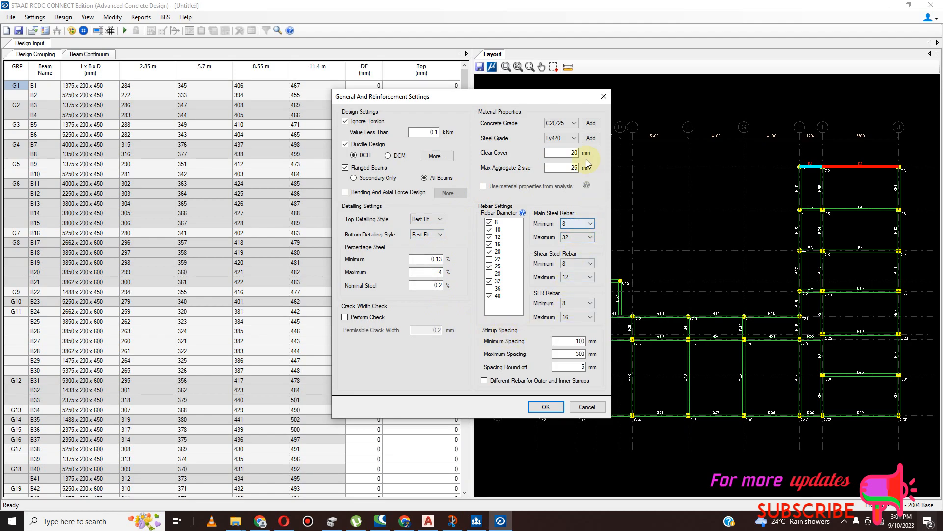
Set the concrete grade to C16/20, the steel grade to Fy460 and the clear cover to 25 mm.
left_click(574, 124)
left_click(558, 138)
left_click(573, 138)
left_click(565, 166)
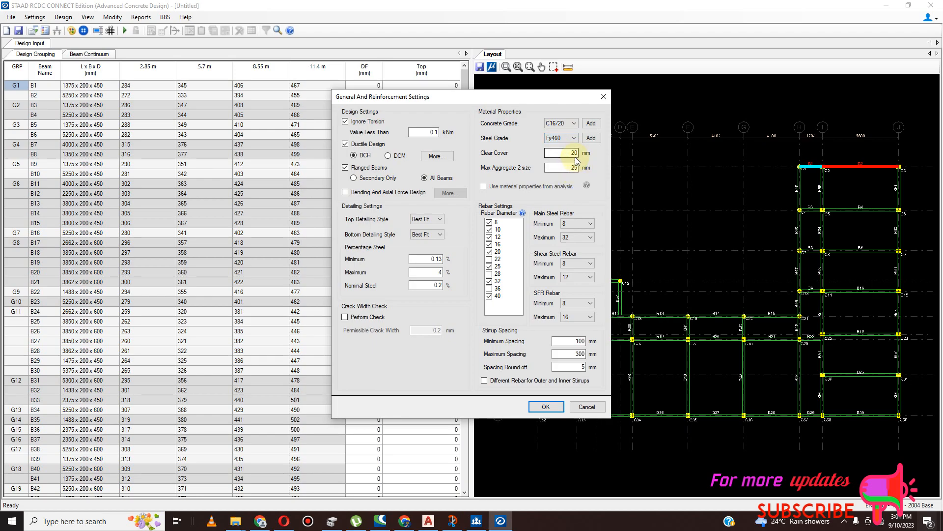
left_click(576, 153)
key("BackSpace")
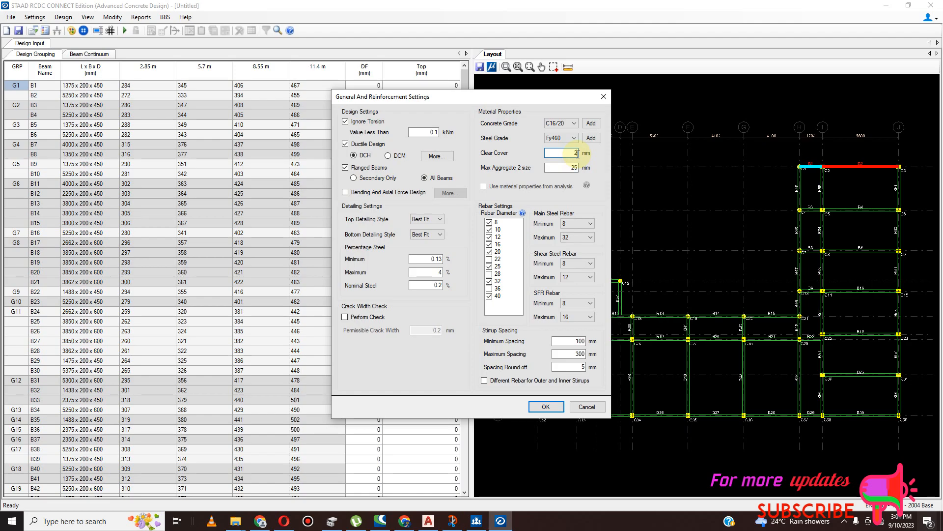
type("5")
Set both the minimum and maximum main steel rebar diameters to 16.
left_click(590, 223)
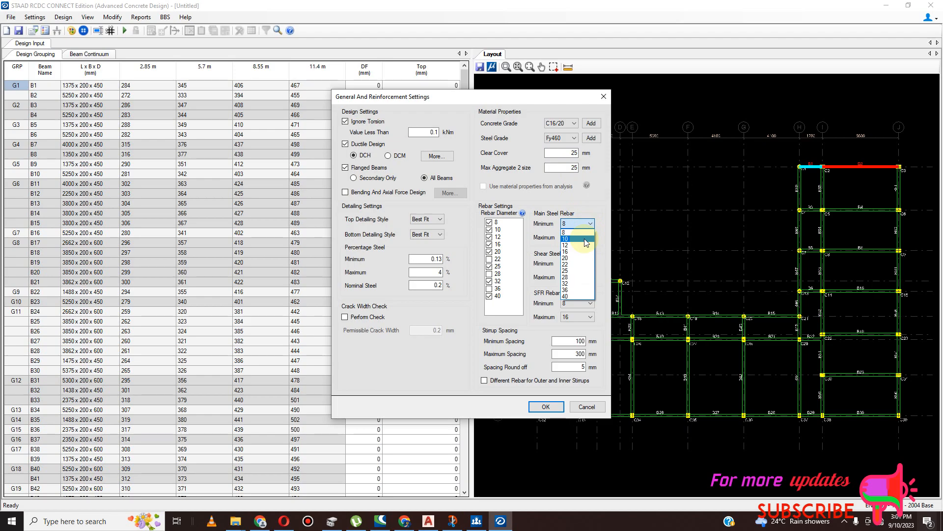
left_click(580, 251)
left_click(589, 238)
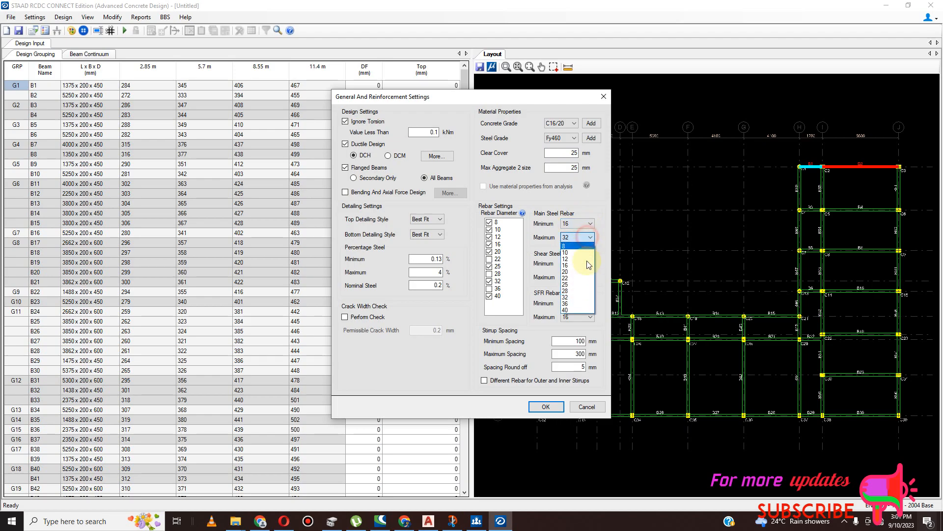
left_click(585, 264)
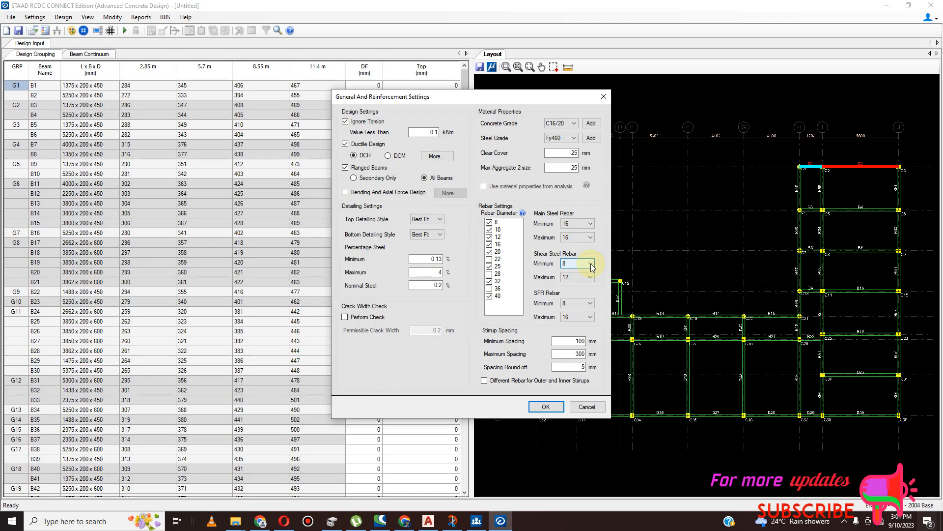
left_click(590, 263)
left_click(585, 293)
left_click(589, 277)
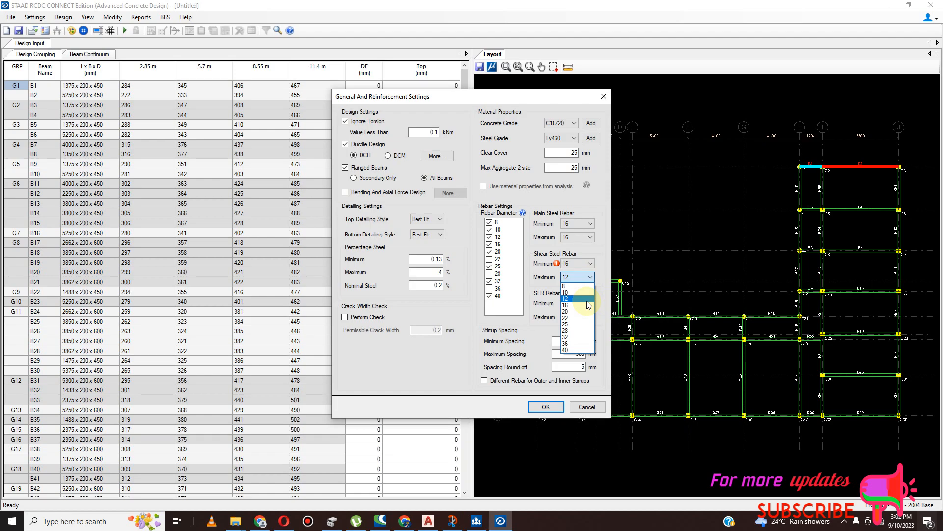
left_click(590, 264)
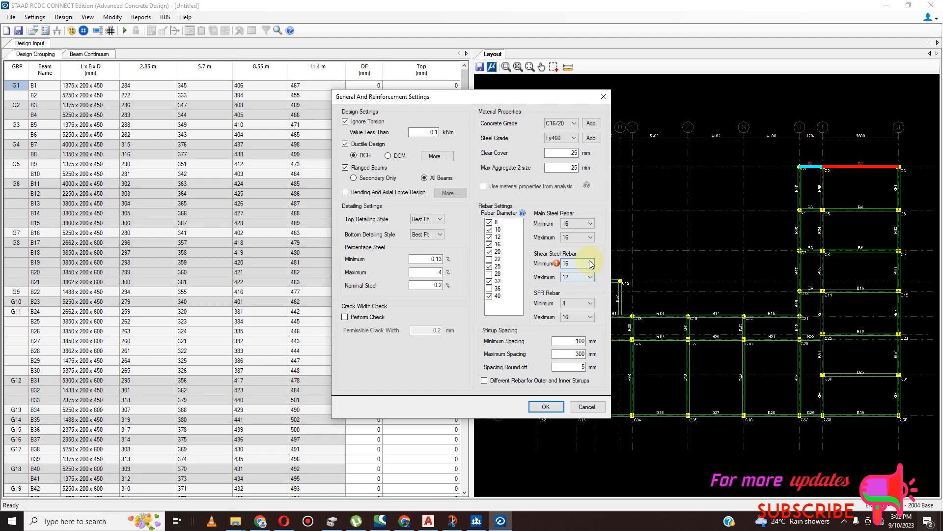
left_click(591, 264)
left_click(587, 270)
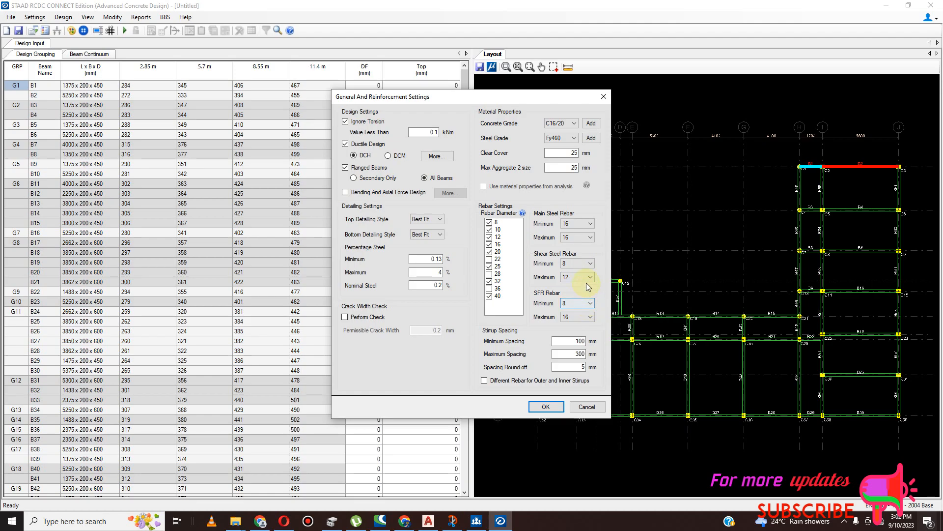
Set the maximum shear steel rebar diameter to 8.
left_click(591, 277)
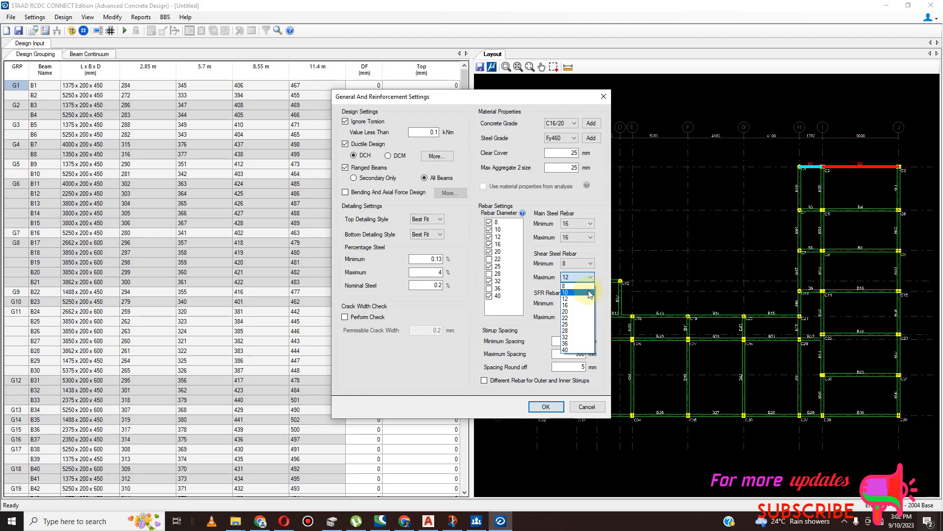
left_click(584, 289)
left_click(589, 278)
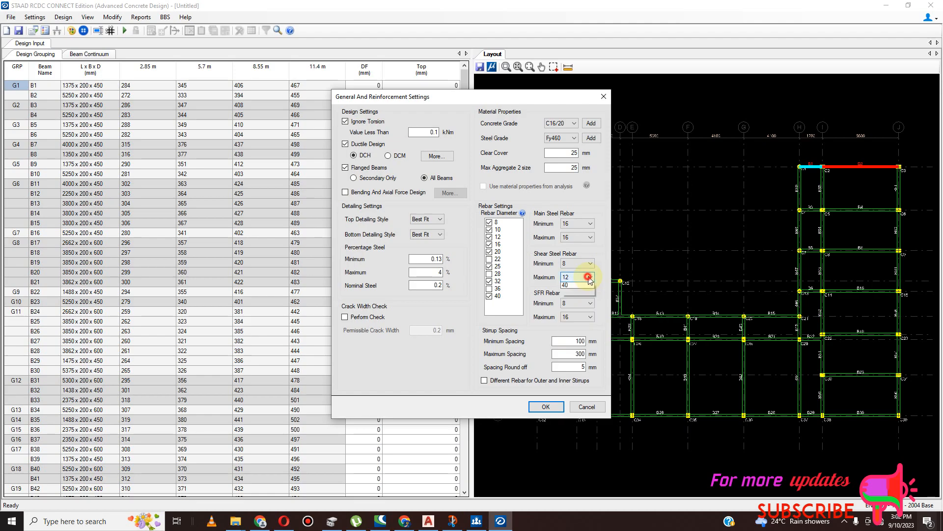
left_click(587, 290)
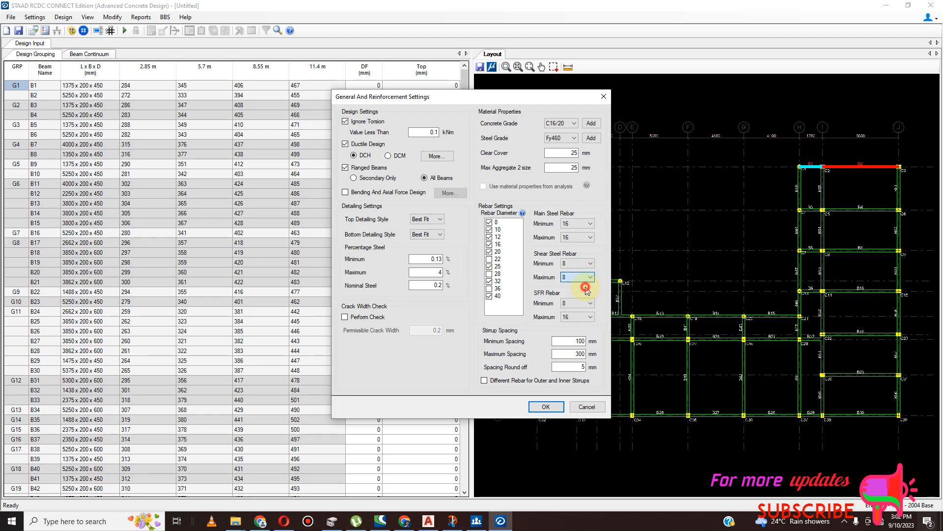
Set both the minimum and maximum stirrup spacing to 200 mm and accept the general and reinforcement settings.
double_click(581, 343)
type("2000")
key("BackSpace")
double_click(578, 352)
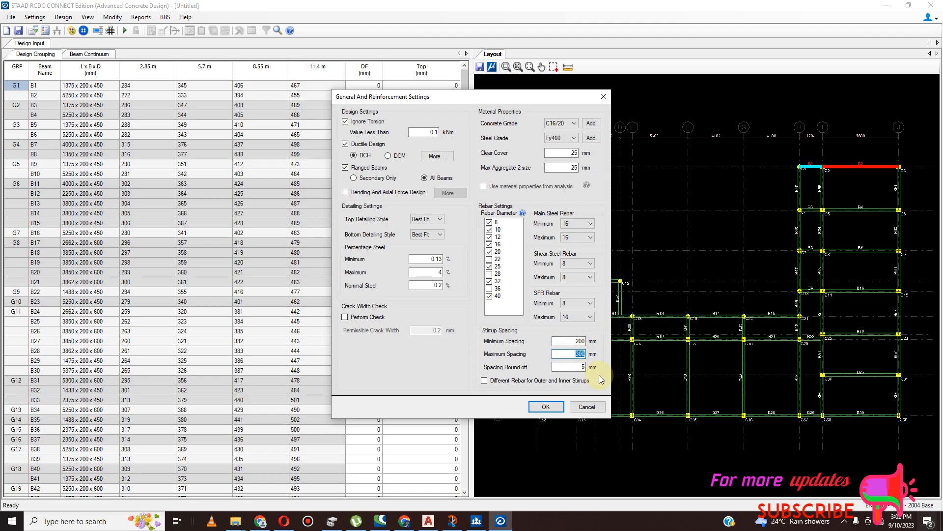
type("200")
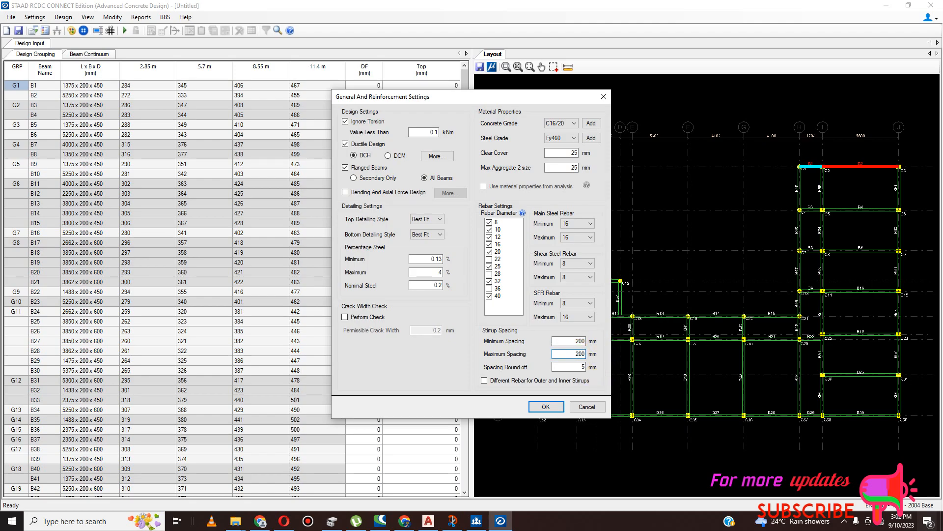
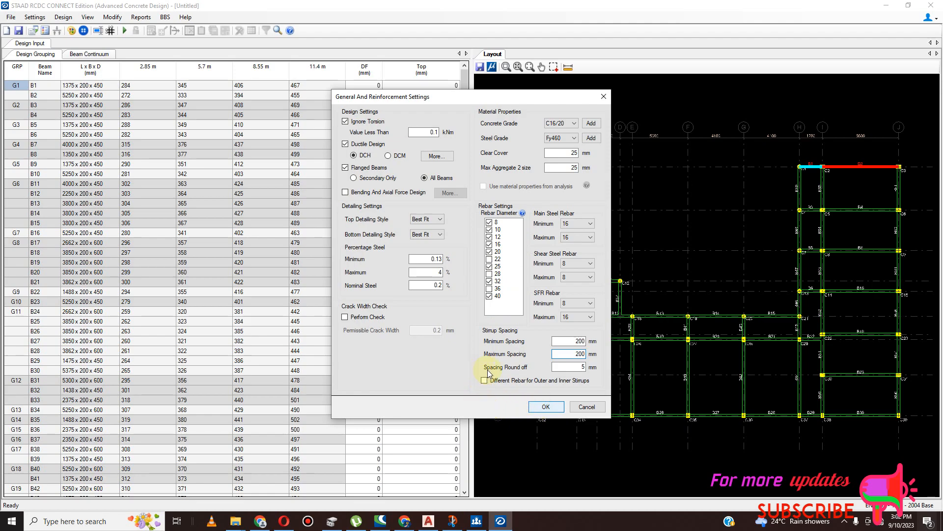
left_click(545, 409)
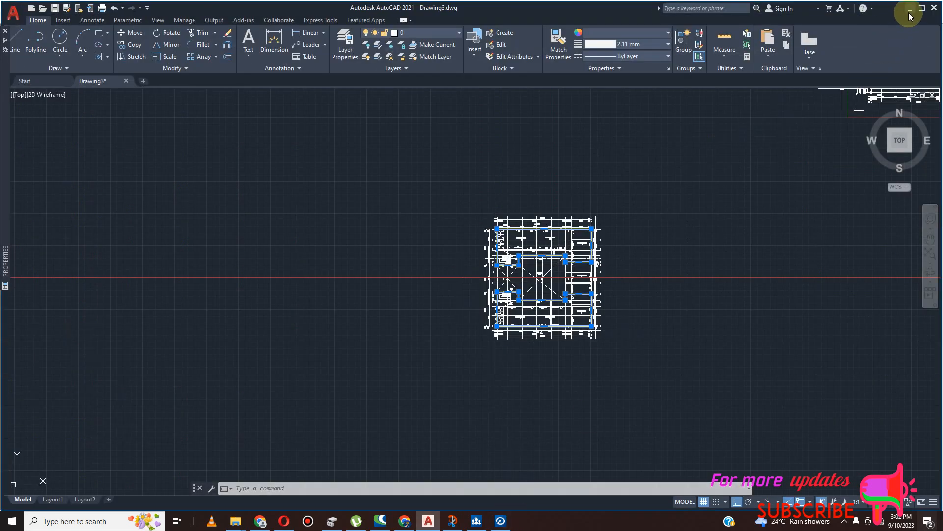
Return to STAAD RCDC and set the section of beams B1 and B2 in group G1 to L.
left_click(909, 10)
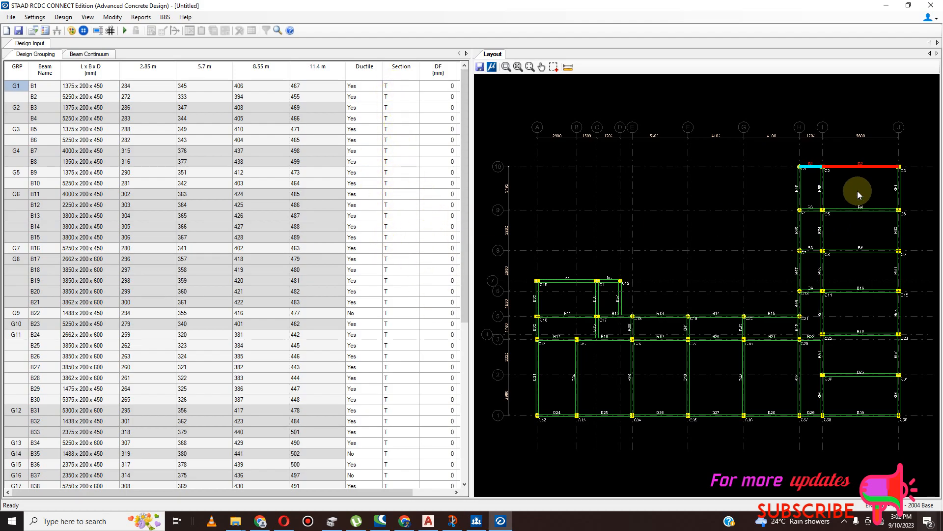
left_click(853, 168)
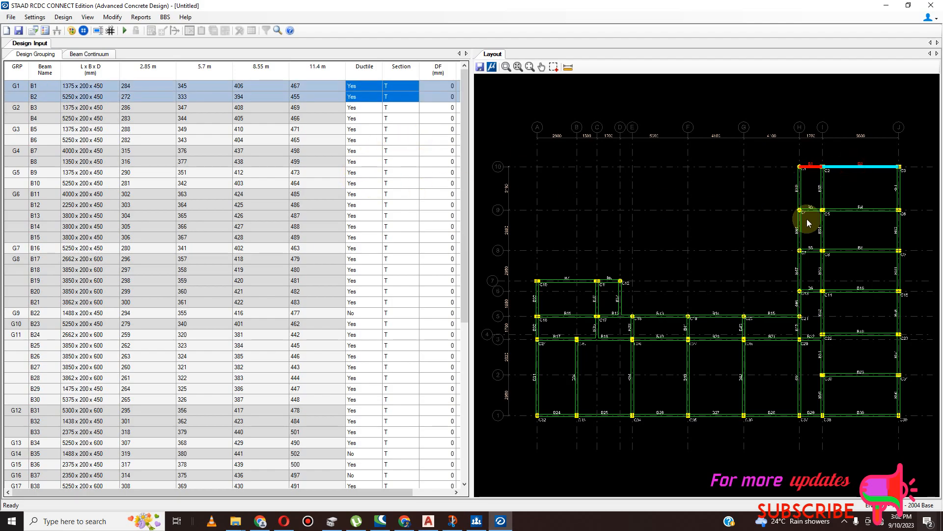
left_click(409, 88)
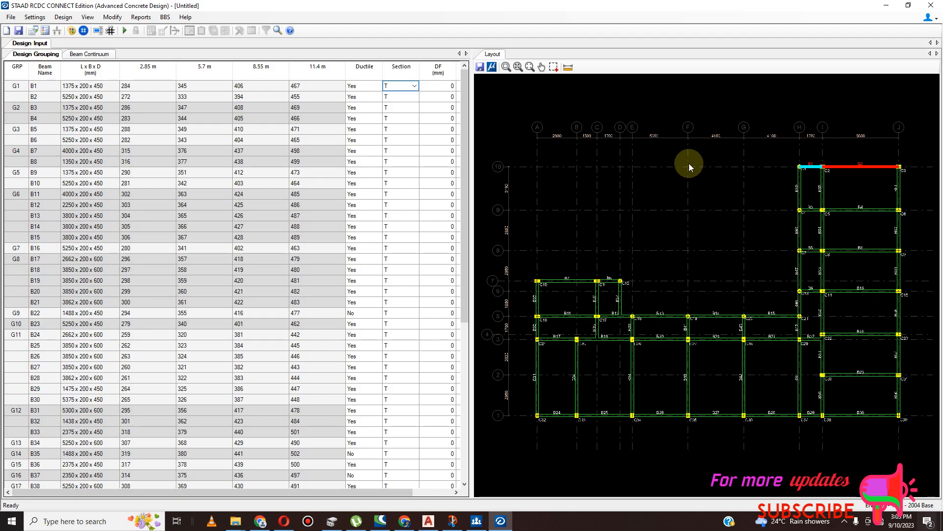
left_click(413, 86)
left_click(267, 89)
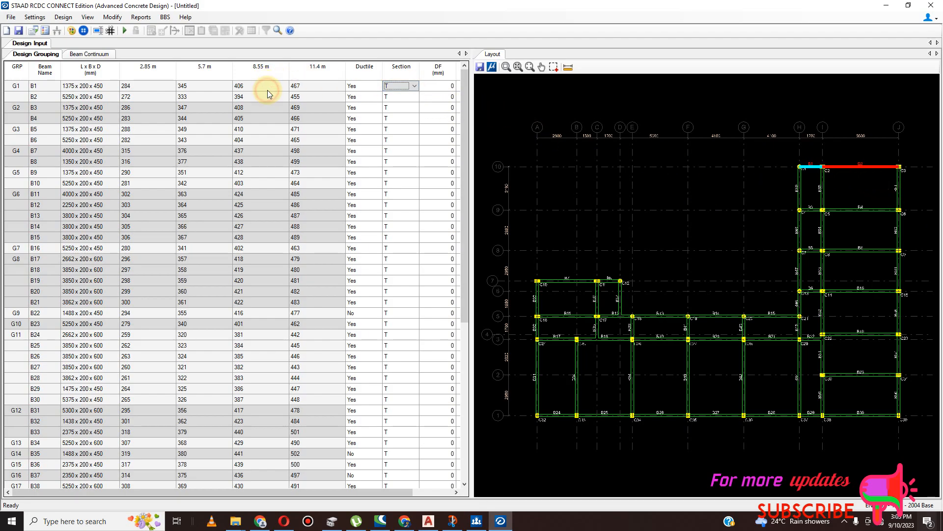
left_click(856, 168)
left_click(414, 88)
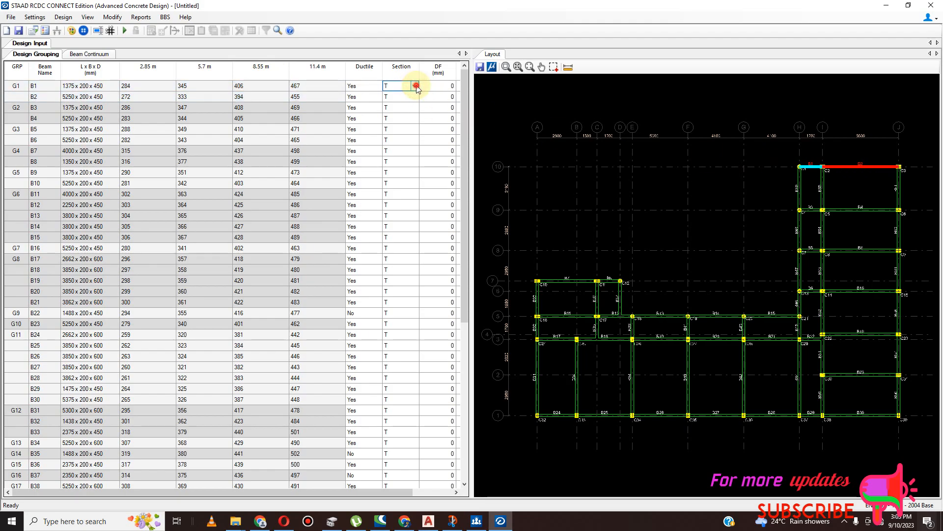
left_click(415, 86)
left_click(408, 107)
left_click(414, 97)
left_click(414, 99)
Set the section of edge beams B56, B57 and B58 in group G22 on grid line J to L.
left_click(897, 239)
left_click(898, 238)
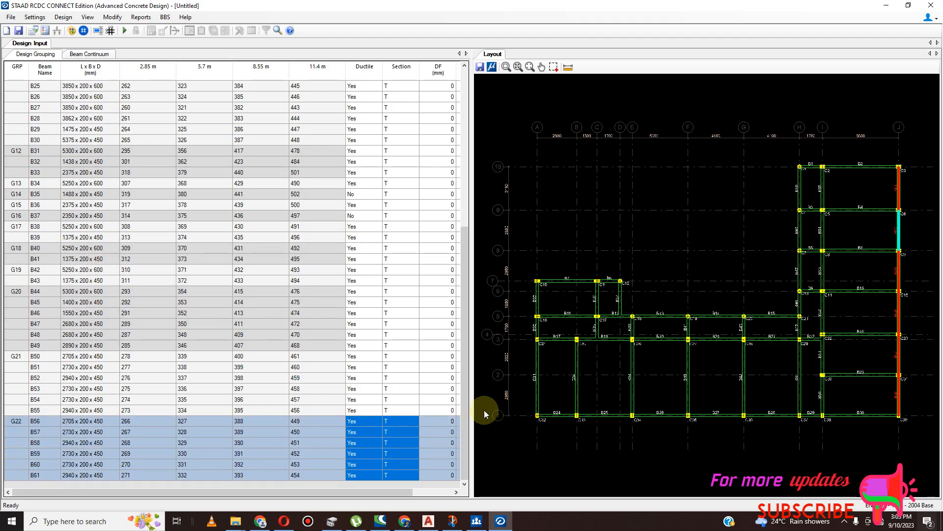
left_click(413, 421)
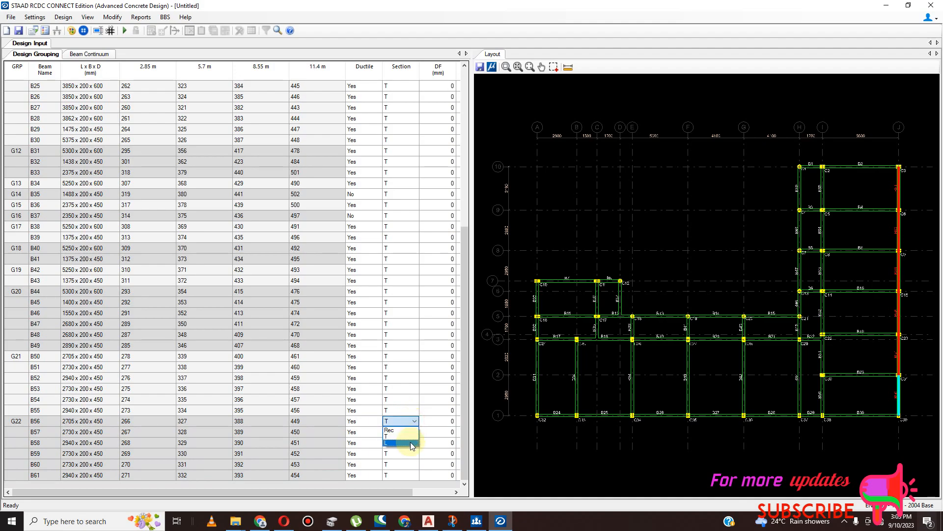
left_click(416, 432)
left_click(416, 432)
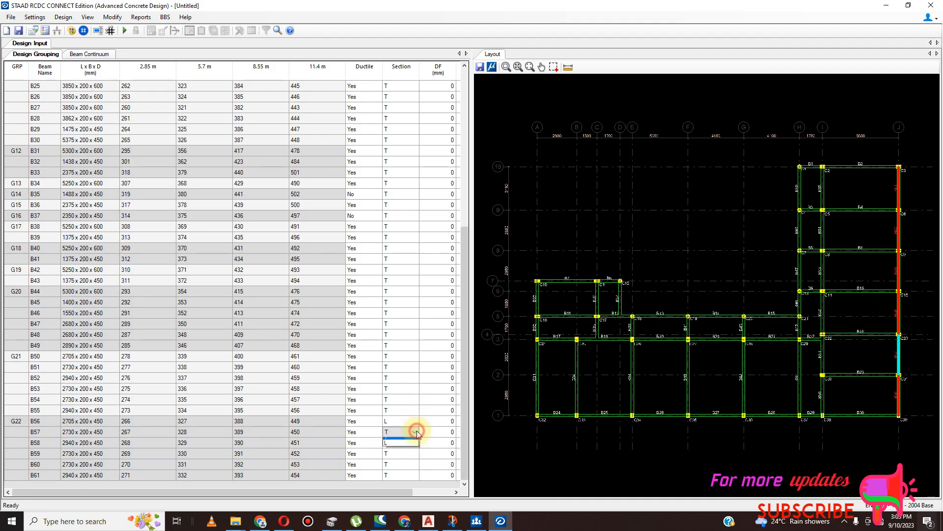
left_click(412, 453)
left_click(415, 442)
left_click(415, 442)
left_click(406, 467)
Set the section of the remaining G22 beams B59, B60 and B61 to L.
left_click(417, 453)
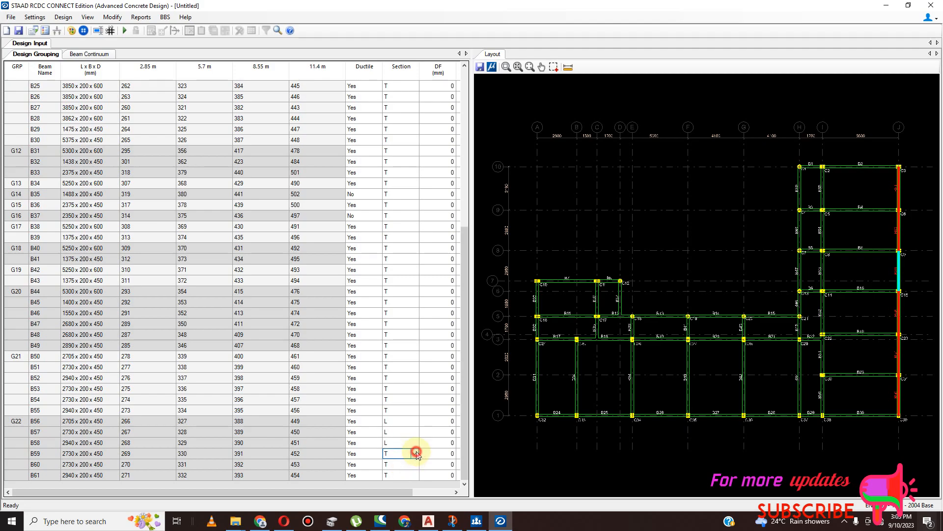
left_click(417, 453)
left_click(407, 475)
left_click(415, 463)
left_click(414, 464)
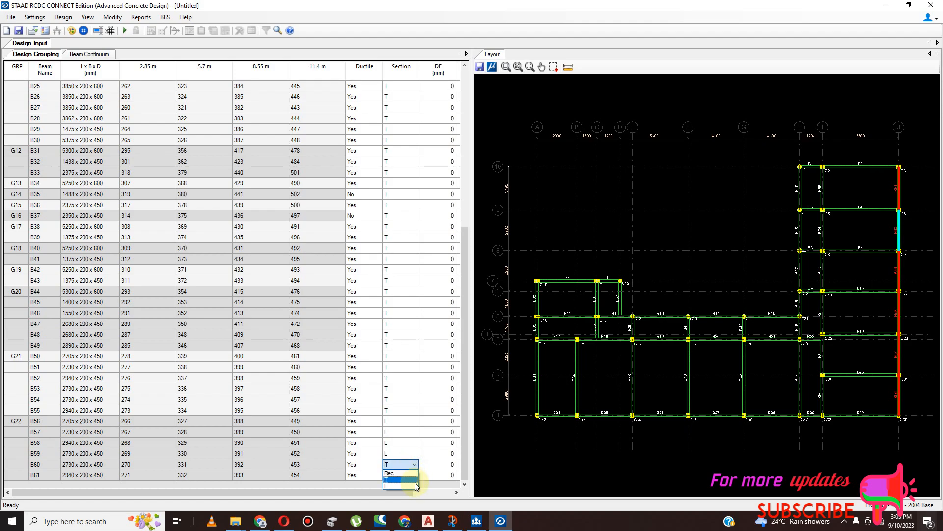
left_click(415, 484)
left_click(414, 475)
left_click(415, 473)
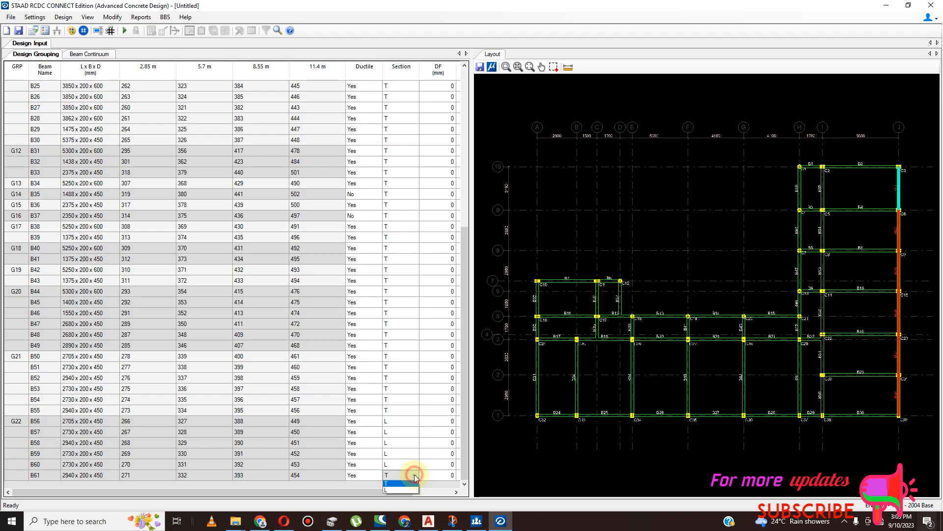
left_click(414, 485)
Set the section of beams B24 to B27 in group G11 along grid line 1 to L.
left_click(708, 416)
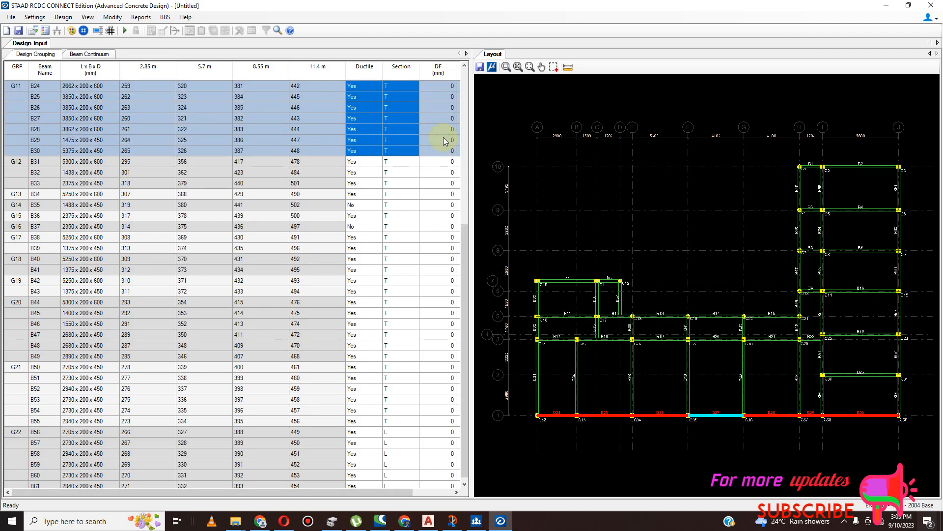
left_click(411, 89)
left_click(414, 86)
left_click(409, 108)
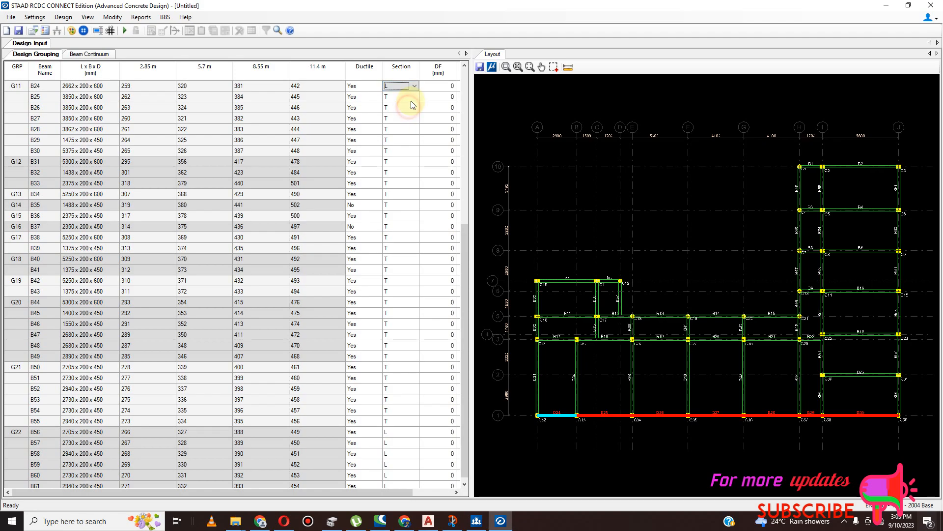
left_click(414, 98)
left_click(415, 98)
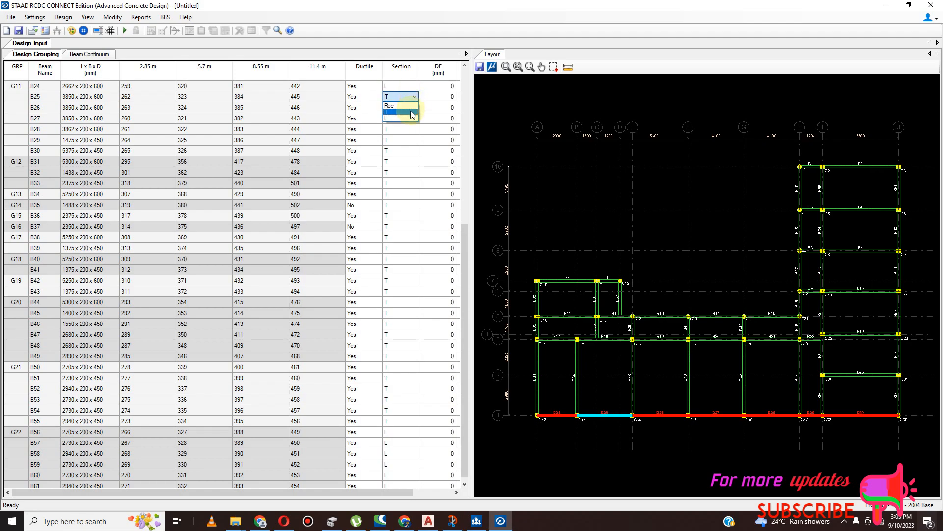
left_click(401, 118)
left_click(414, 108)
left_click(415, 108)
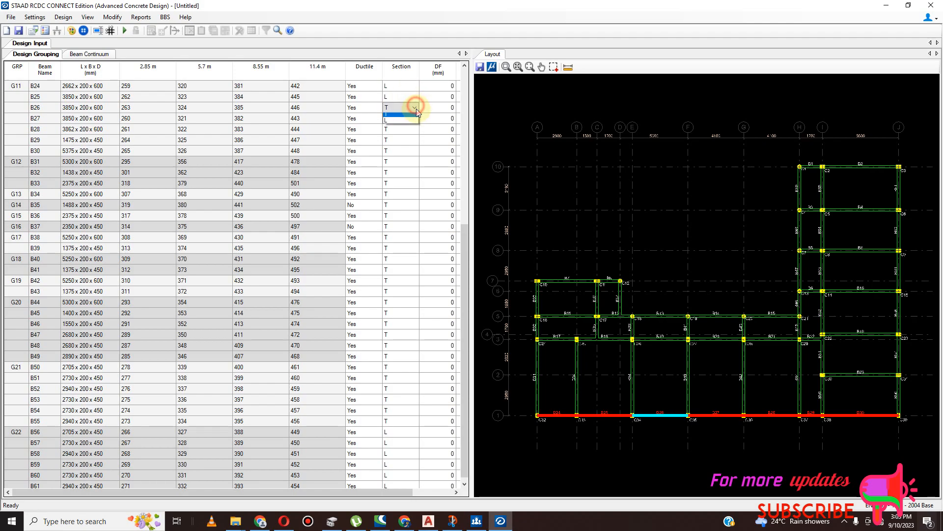
left_click(412, 128)
left_click(415, 121)
left_click(415, 121)
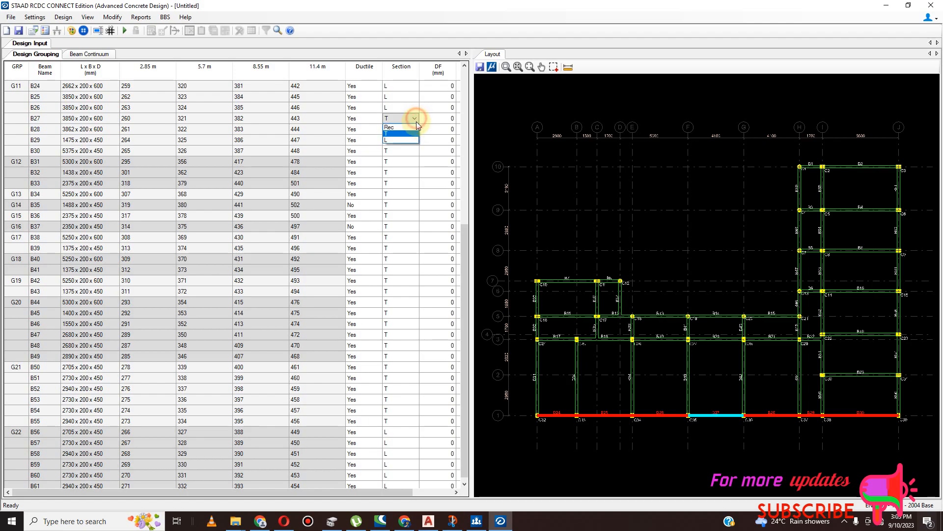
left_click(412, 140)
Set the section of the remaining G11 beams B28, B29 and B30 to L.
left_click(415, 128)
left_click(415, 129)
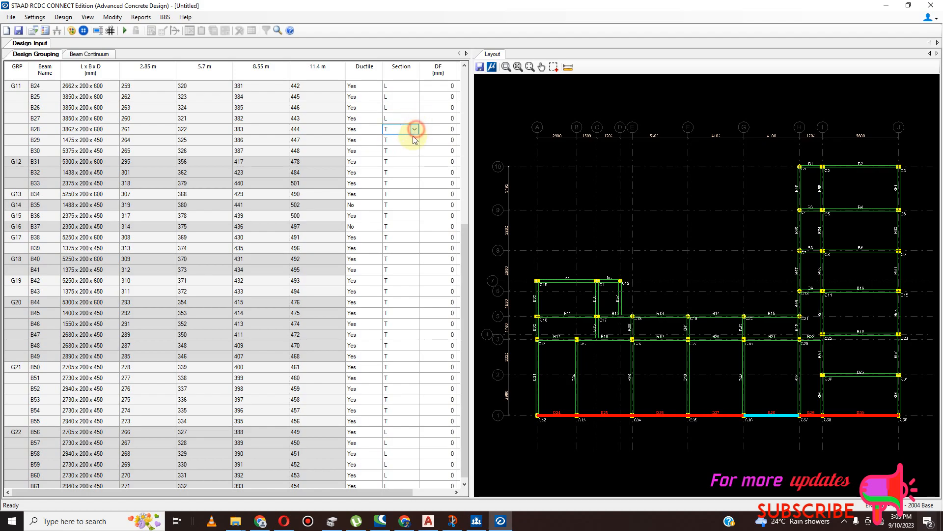
left_click(413, 151)
left_click(414, 140)
left_click(414, 140)
left_click(416, 139)
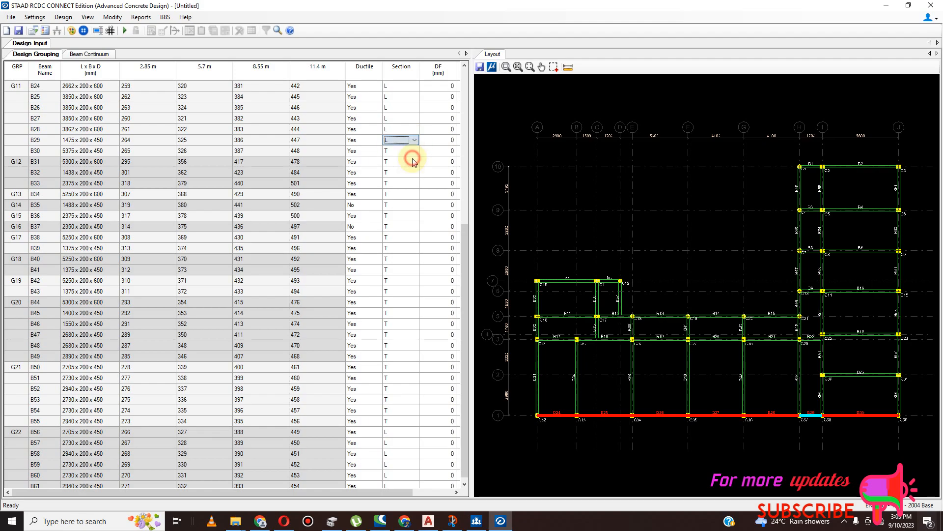
left_click(409, 163)
left_click(416, 151)
left_click(416, 151)
left_click(416, 150)
left_click(411, 172)
In group G12 along grid line A, set the section of beams B31 and B32 to L and of B33 to Rec.
left_click(536, 389)
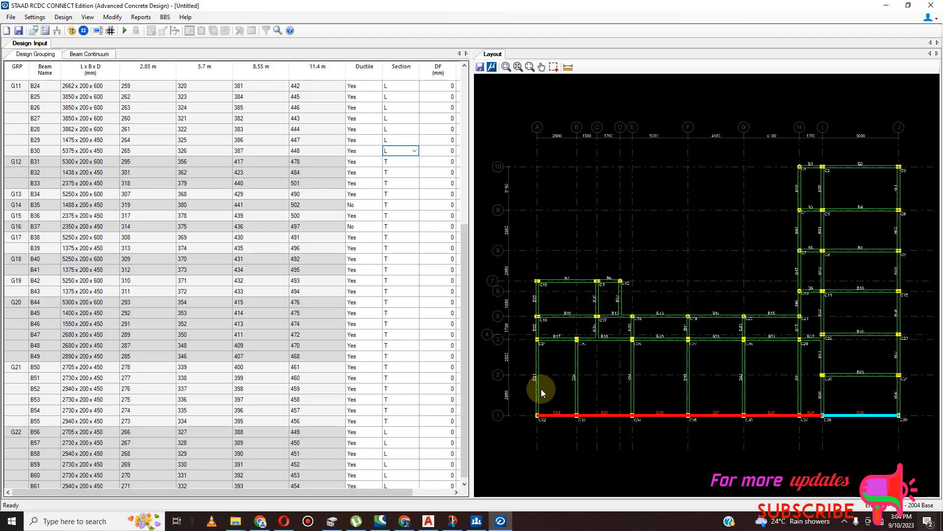
left_click(536, 389)
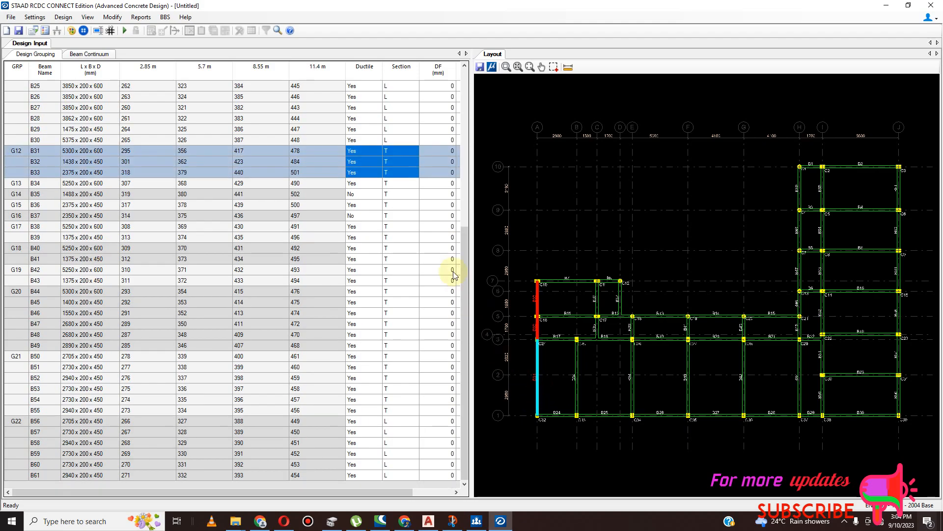
left_click(415, 151)
left_click(415, 151)
left_click(415, 151)
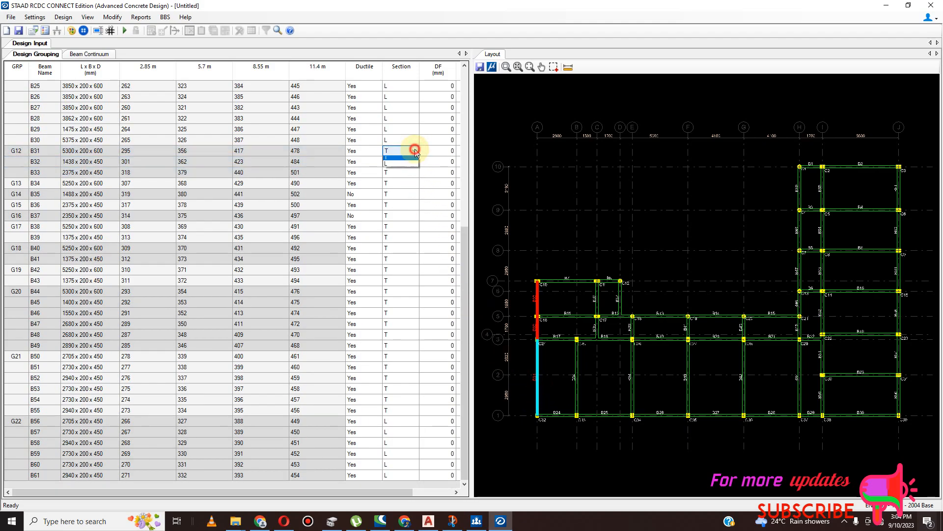
left_click(414, 161)
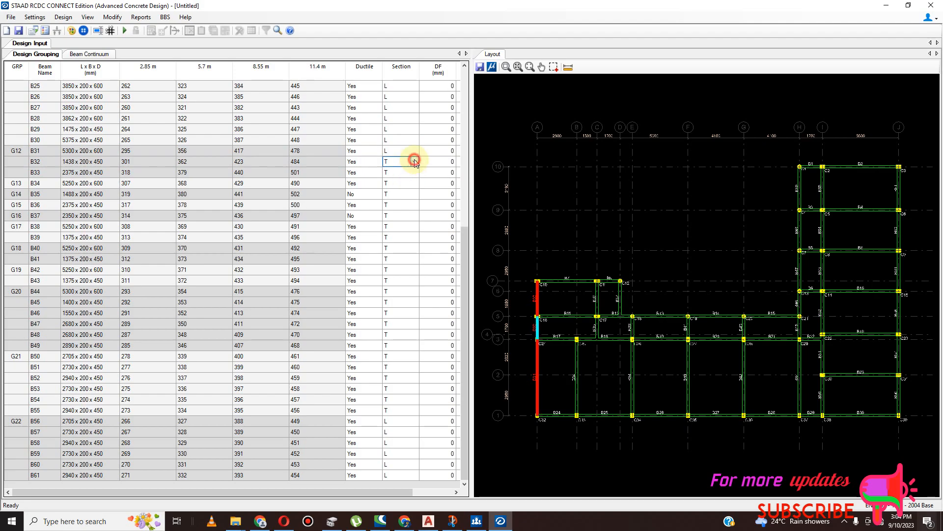
left_click(415, 162)
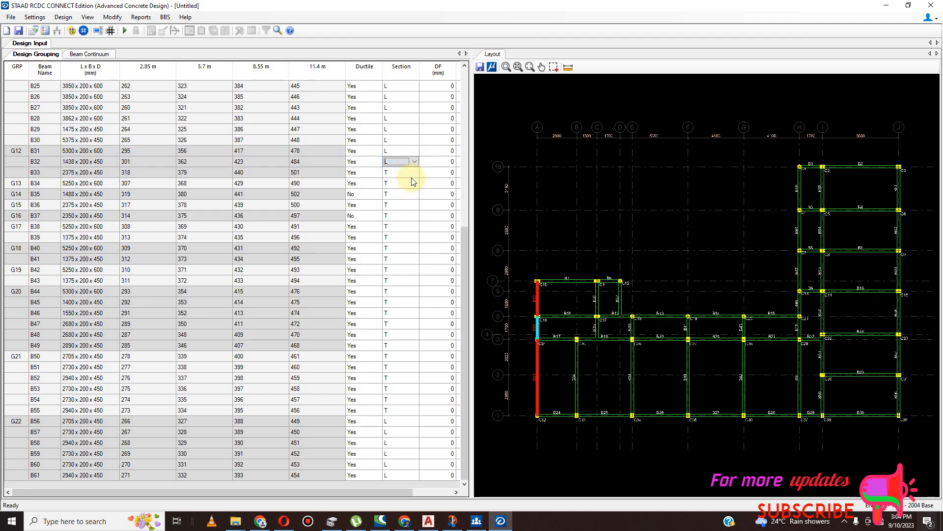
left_click(417, 175)
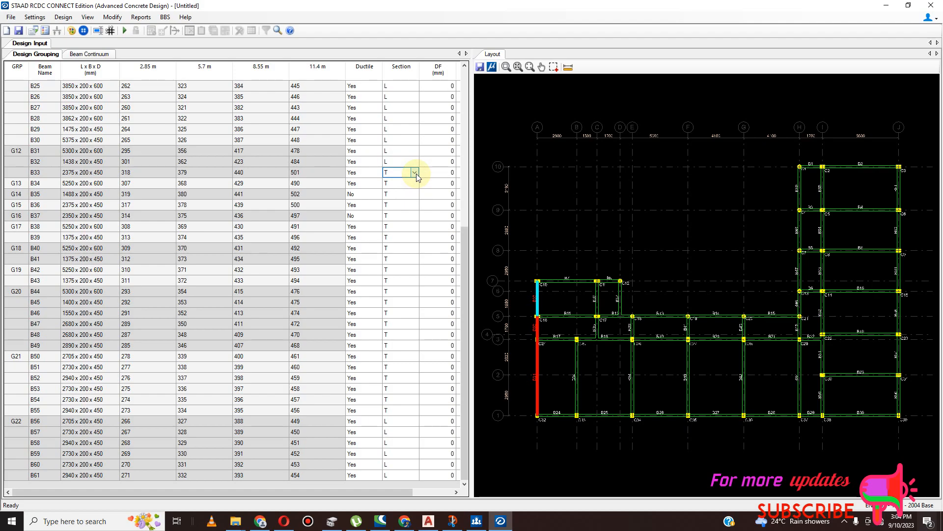
left_click(416, 173)
left_click(407, 182)
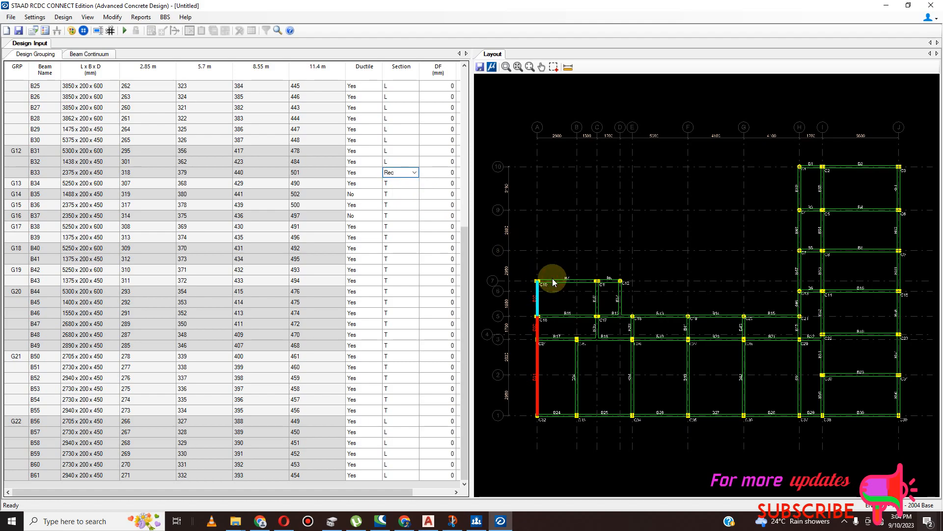
Set the section of beams B7 and B8 in group G4 along grid line 7 to L.
left_click(554, 281)
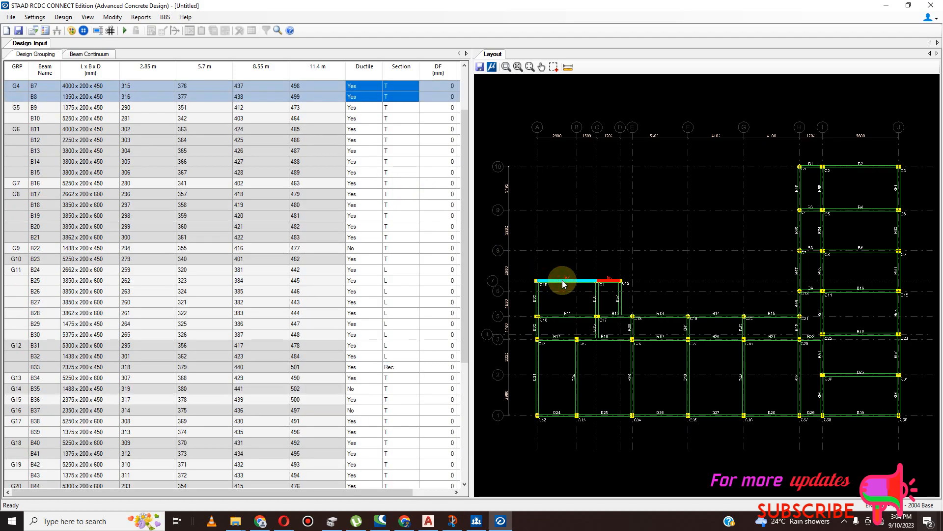
left_click(412, 87)
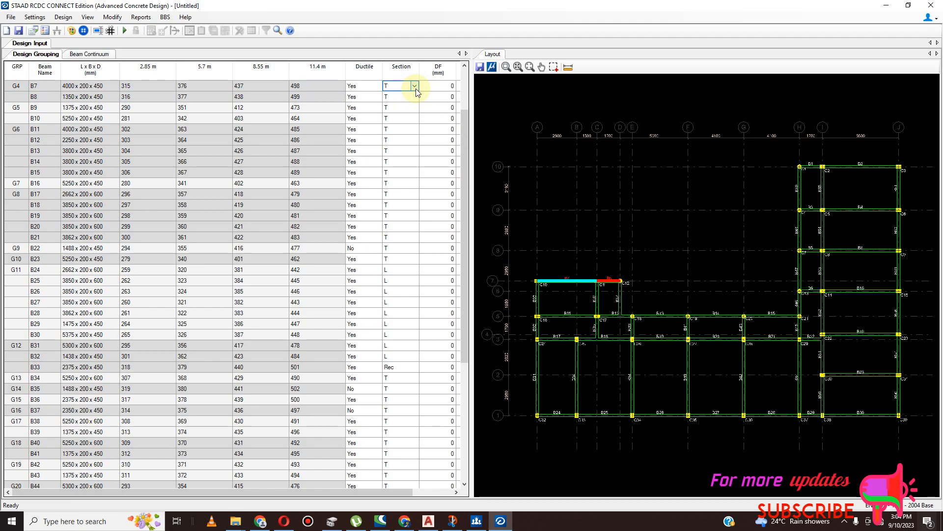
left_click(414, 87)
left_click(415, 94)
left_click(417, 95)
left_click(408, 119)
Set the section of beam B37 in group G16 along grid line D to L.
left_click(620, 301)
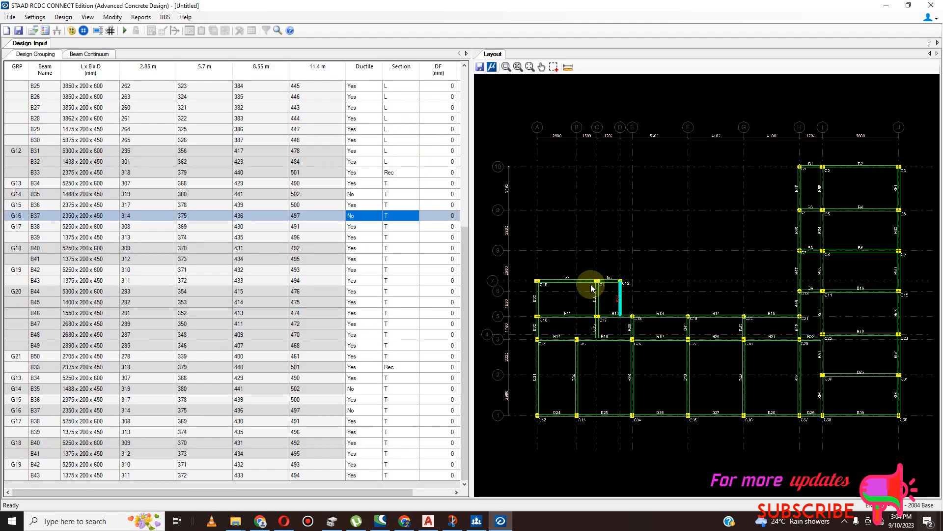
left_click(448, 221)
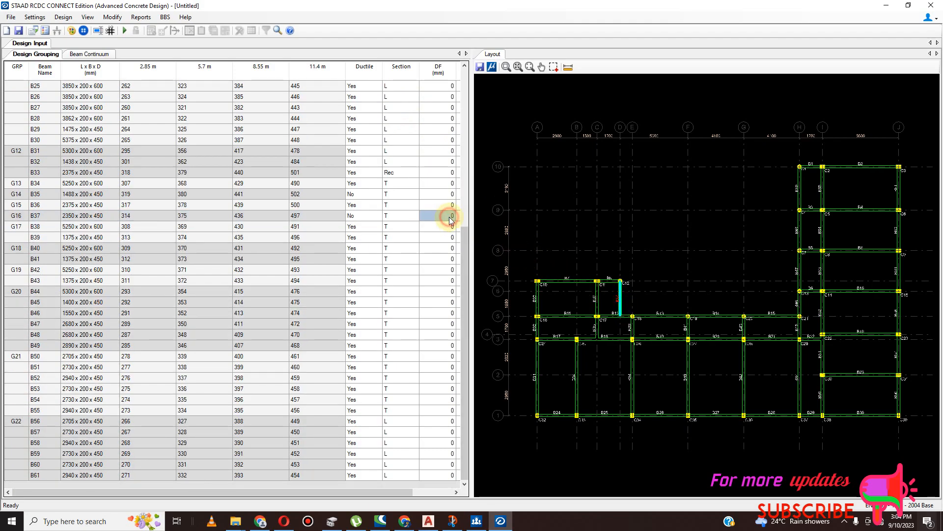
left_click(412, 221)
left_click(413, 216)
left_click(415, 238)
Set the section of beam B36 in group G15 along grid line C to L.
left_click(595, 301)
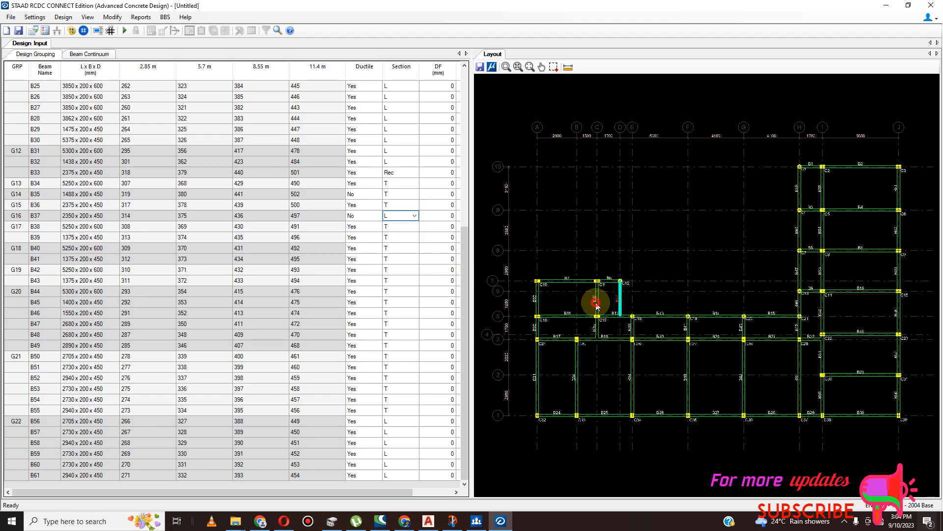
left_click(597, 305)
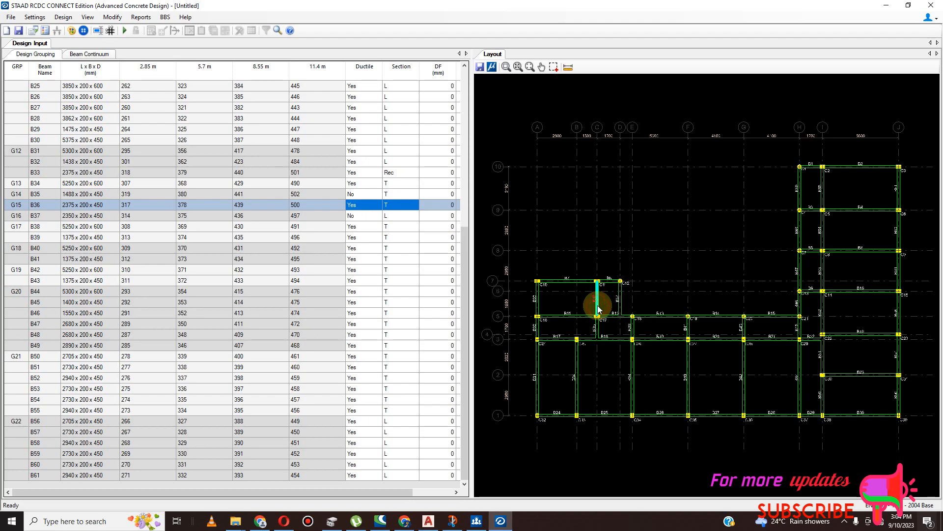
left_click(425, 206)
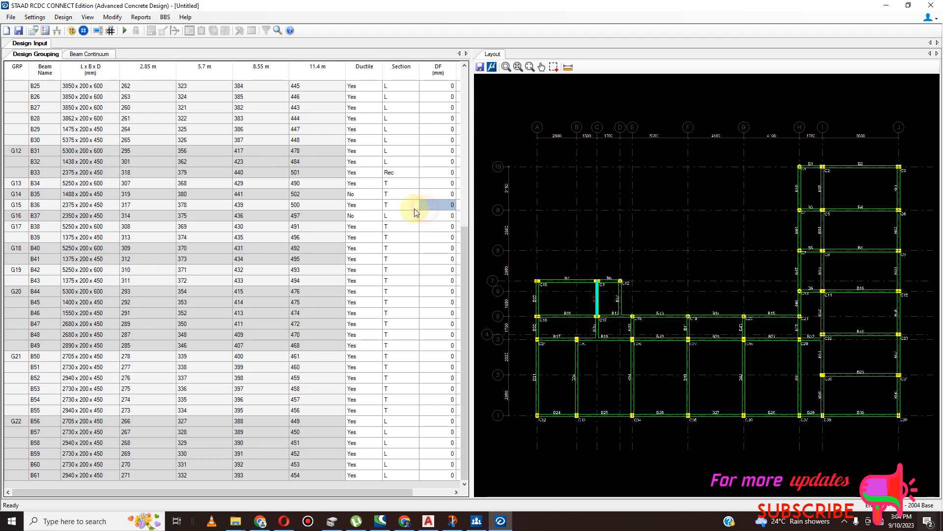
left_click(414, 205)
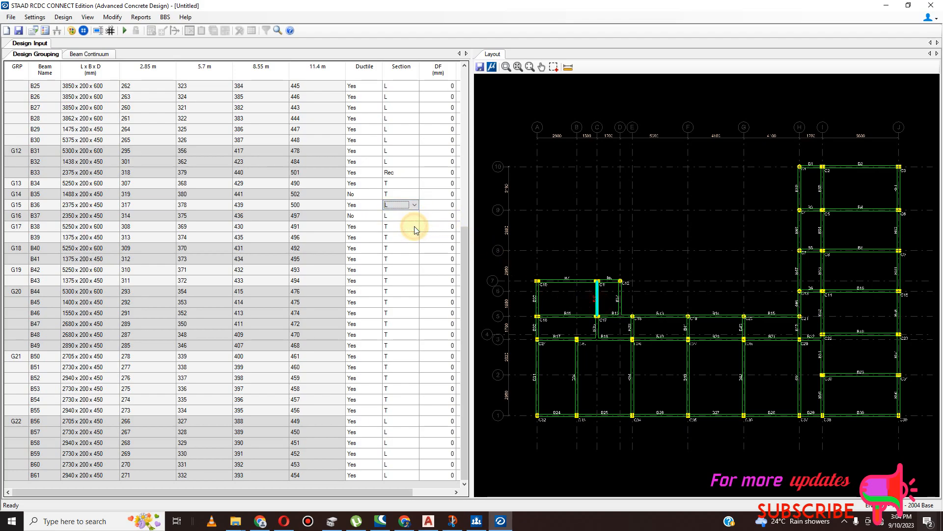
left_click(620, 301)
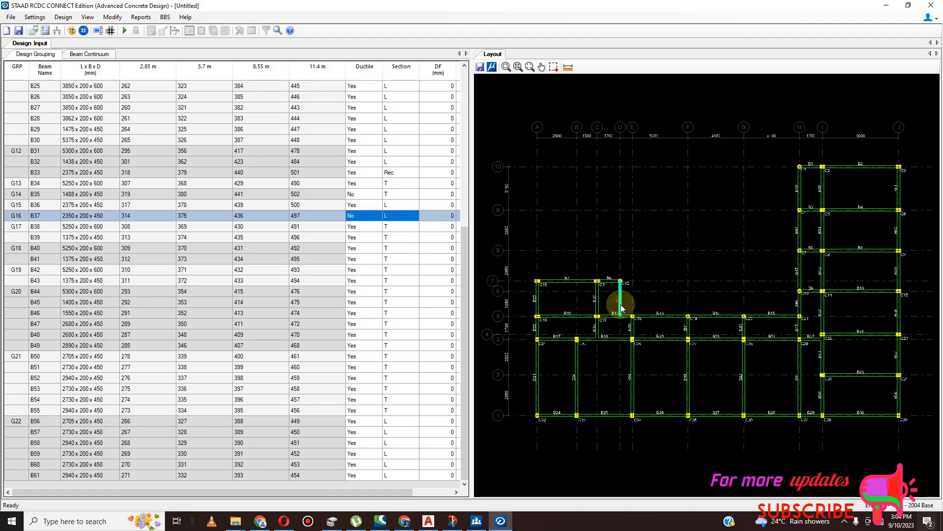
Set the section of beam B11 in group G6 along grid line 5 to L.
left_click(662, 317)
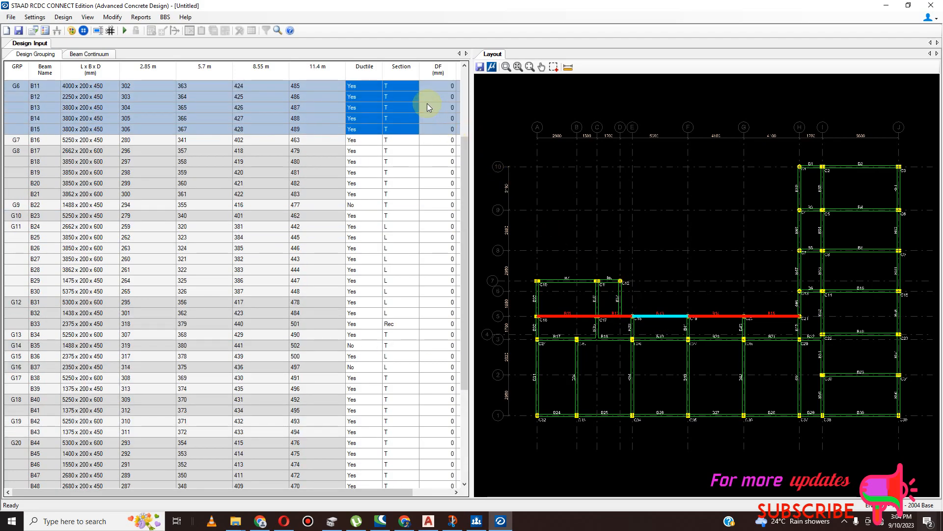
left_click(416, 85)
left_click(416, 86)
left_click(414, 108)
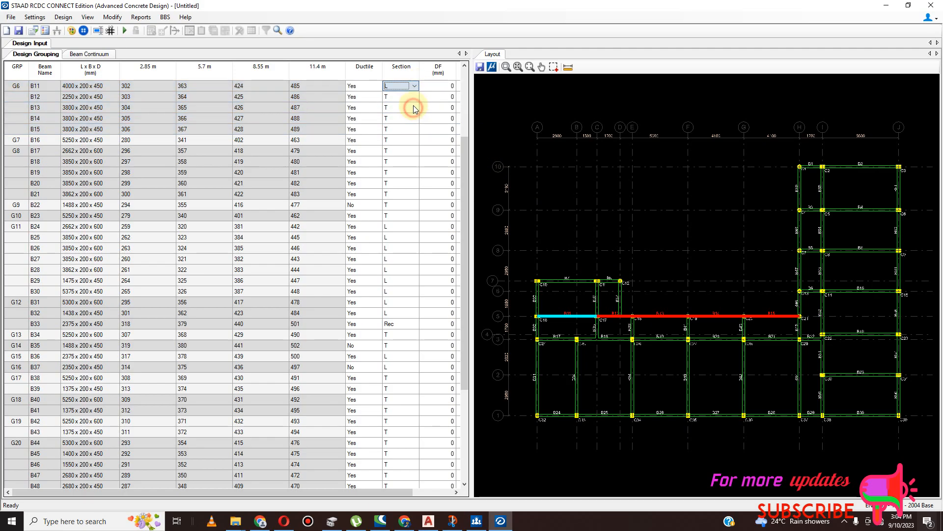
left_click(414, 97)
left_click(415, 97)
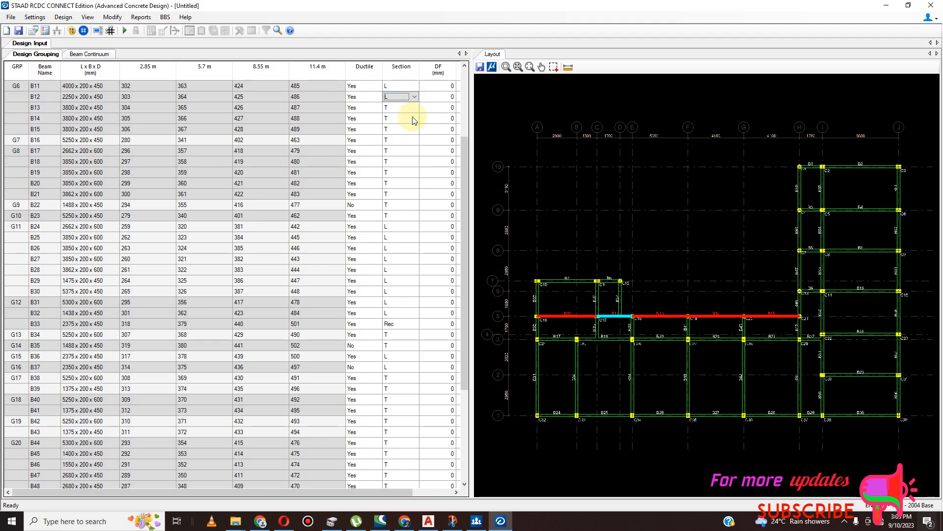
left_click(415, 97)
left_click(414, 110)
Set the section of beams B13, B14 and B15 in group G6 along grid line 5 to L.
left_click(414, 108)
left_click(415, 108)
left_click(412, 117)
left_click(418, 119)
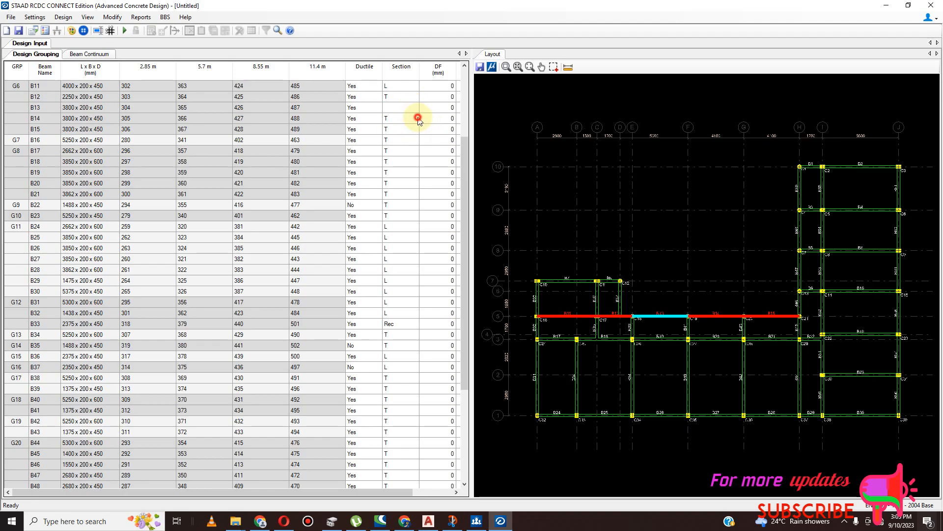
left_click(415, 118)
left_click(414, 138)
left_click(416, 129)
left_click(415, 130)
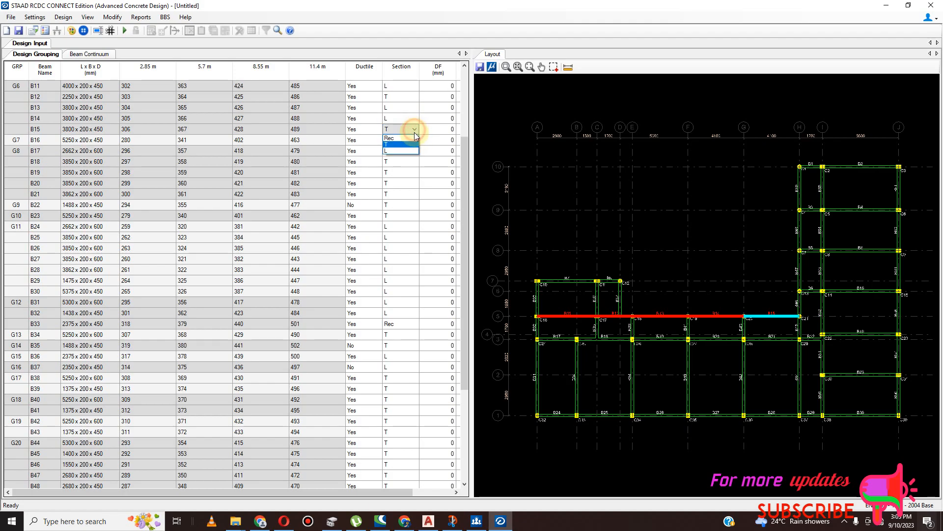
left_click(408, 151)
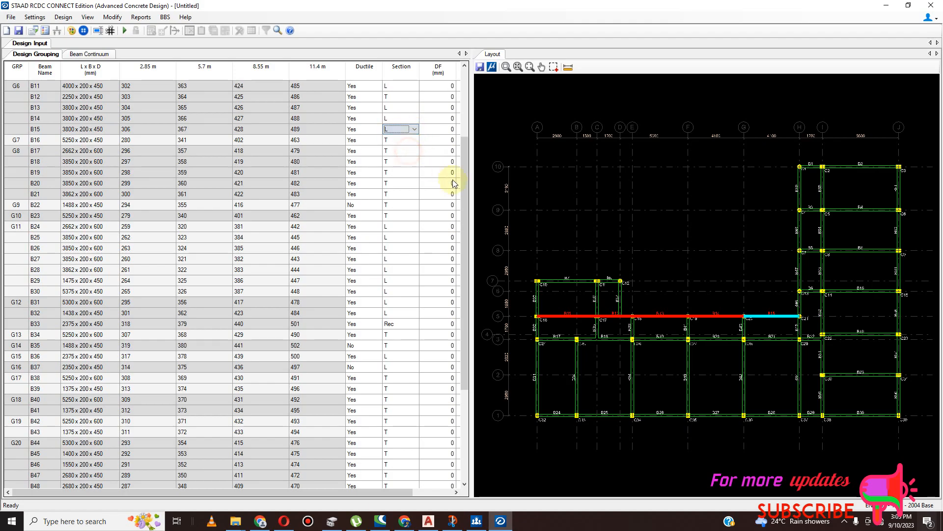
Set the section of beam B46 in group G20 along grid line H to L.
left_click(799, 278)
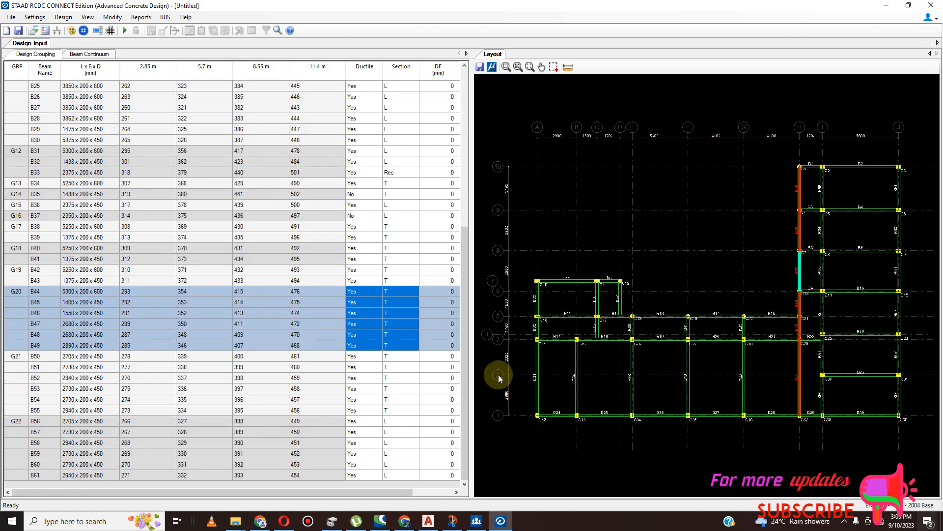
left_click(415, 302)
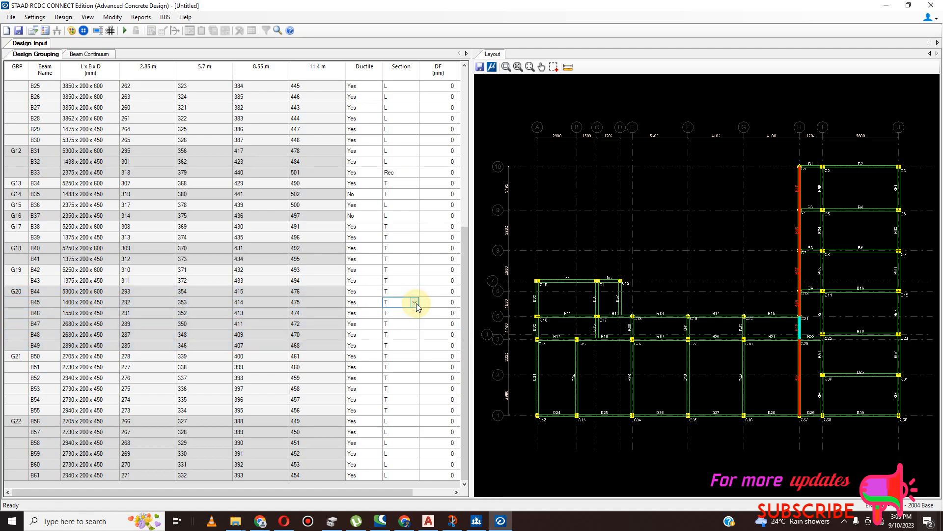
left_click(416, 313)
left_click(416, 312)
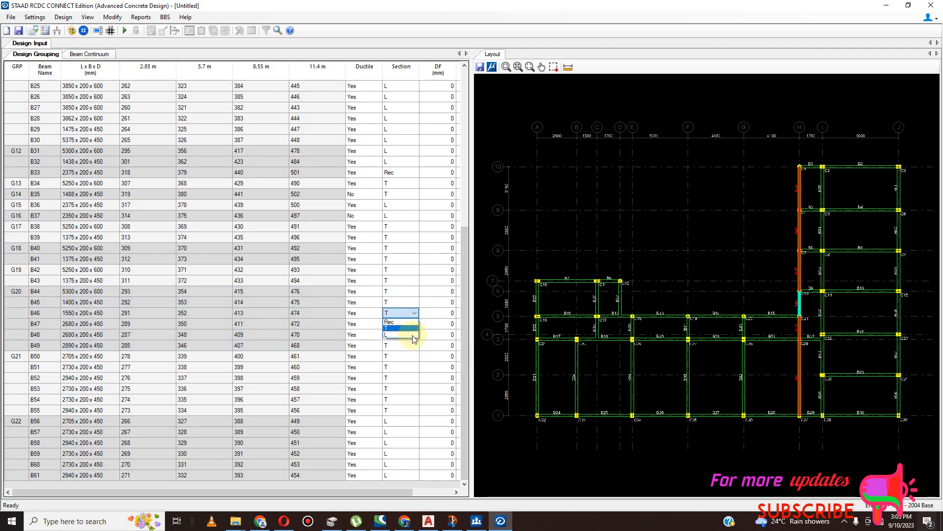
left_click(408, 340)
left_click(414, 315)
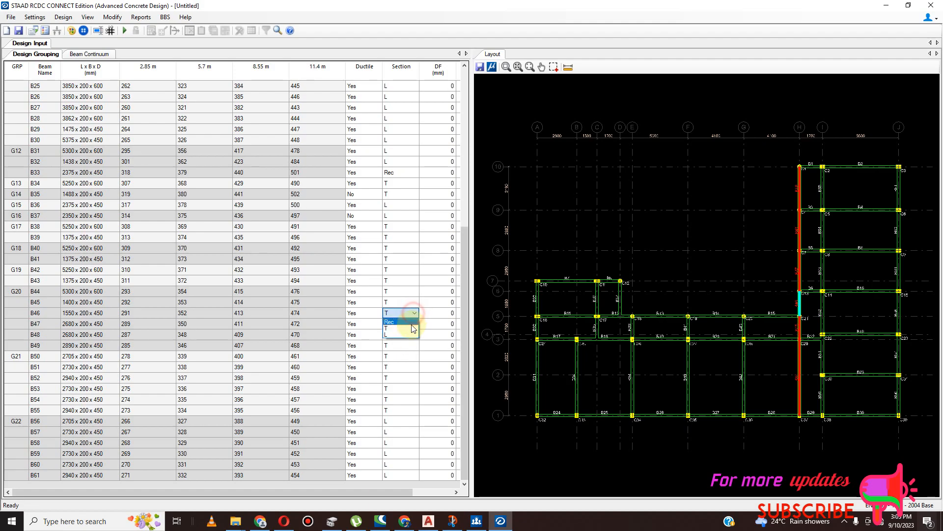
left_click(408, 334)
Set the section of the remaining grid line H beams B47, B48 and B49 in group G20 to L.
left_click(417, 325)
left_click(417, 324)
left_click(418, 345)
left_click(412, 335)
left_click(413, 334)
left_click(415, 356)
left_click(414, 345)
left_click(409, 367)
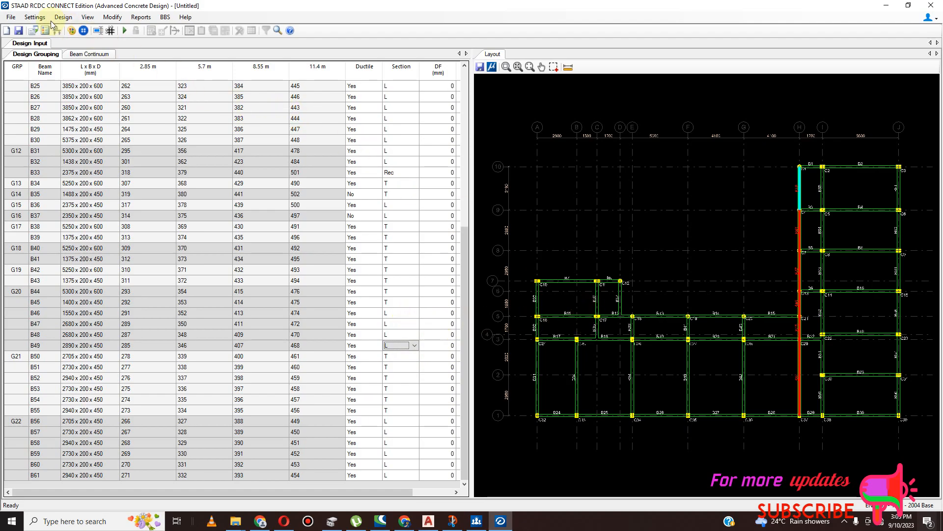
left_click(34, 16)
left_click(49, 41)
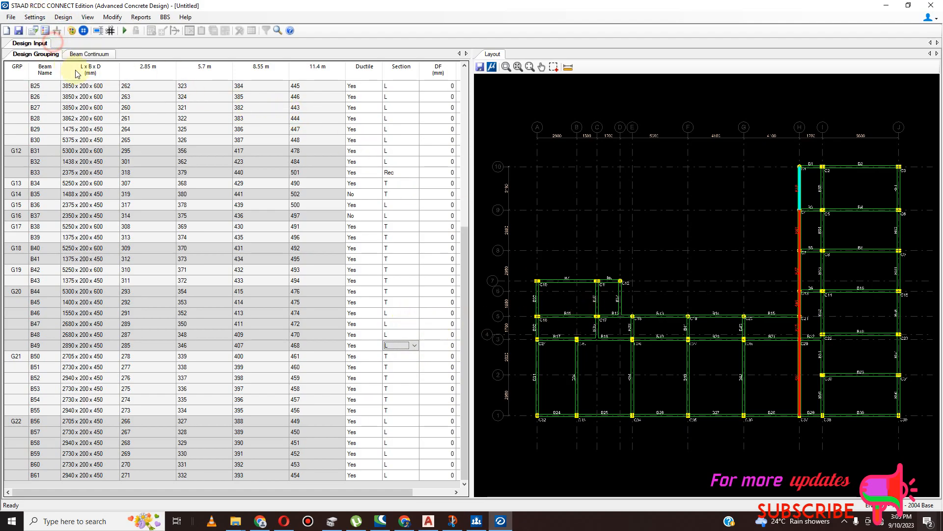
left_click(524, 312)
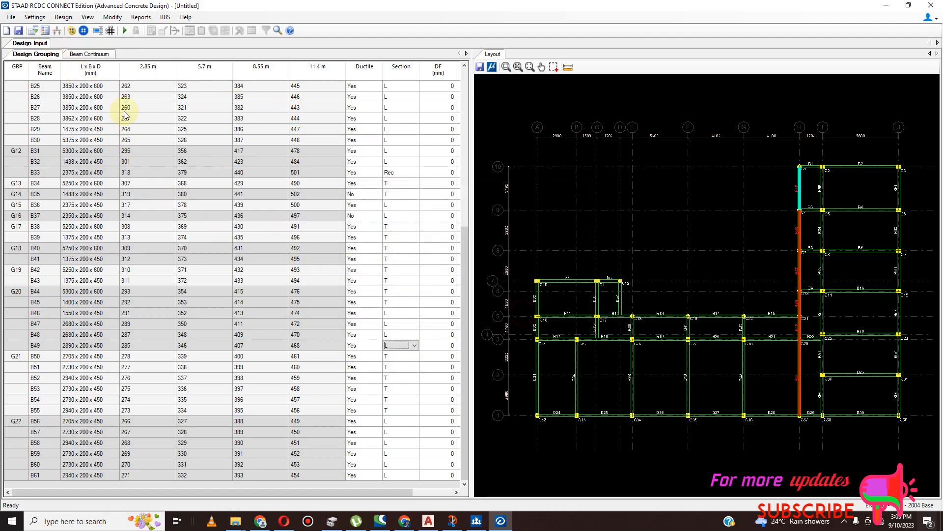
In the detailing and drawing settings, change the rebar prefix of the main reinforcement mark to Y.
left_click(34, 17)
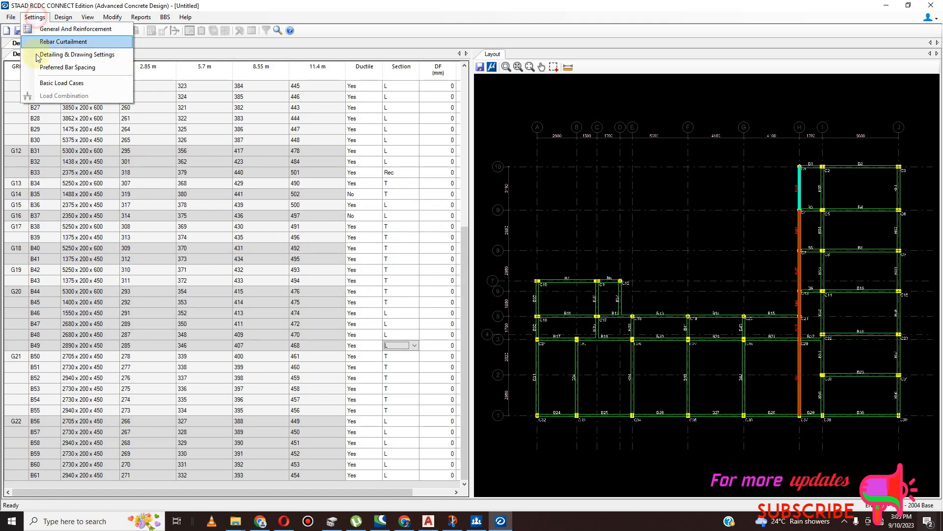
left_click(62, 55)
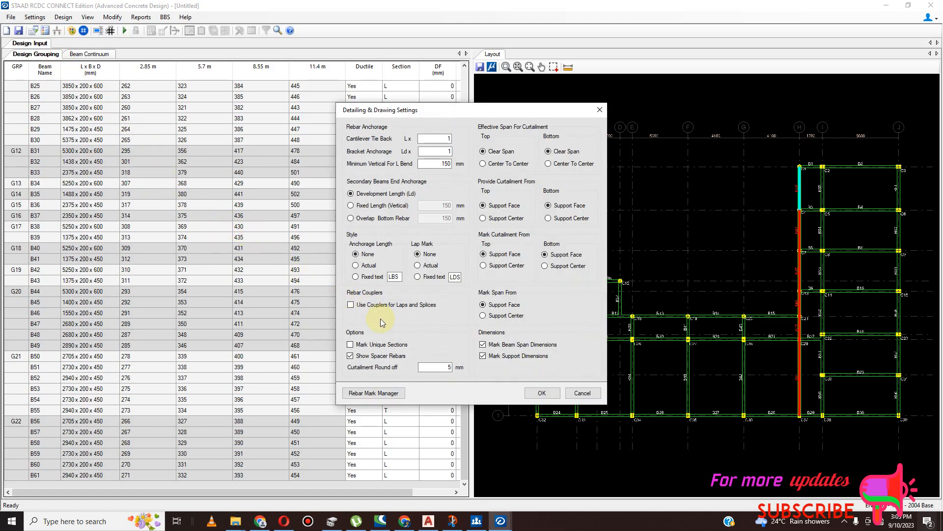
left_click(372, 393)
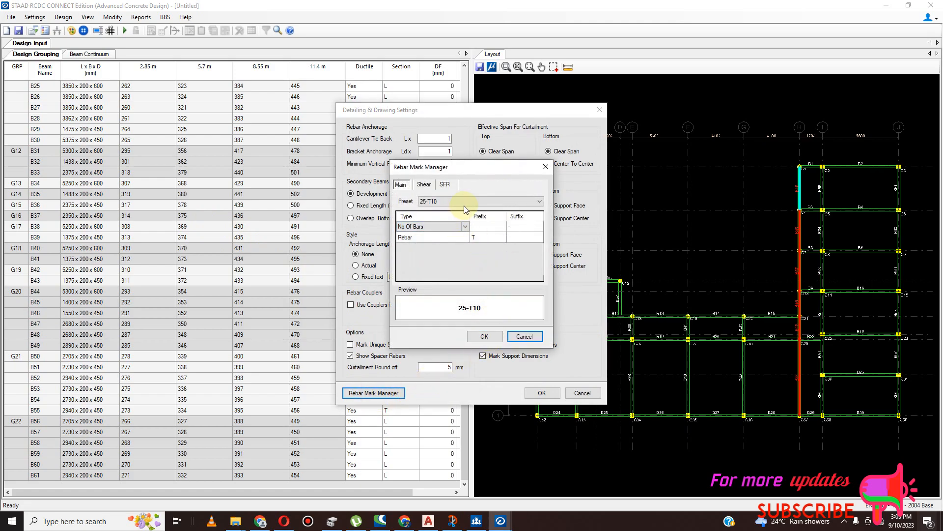
left_click(478, 237)
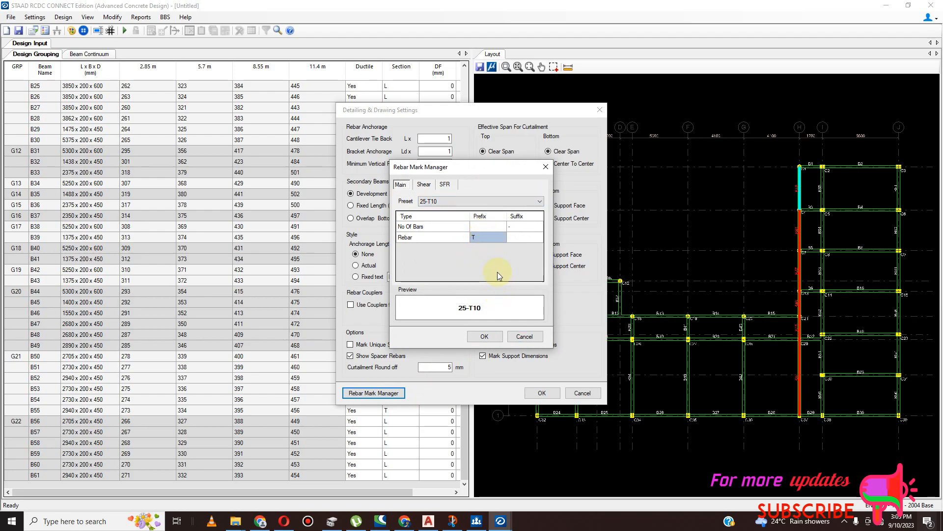
type("Y")
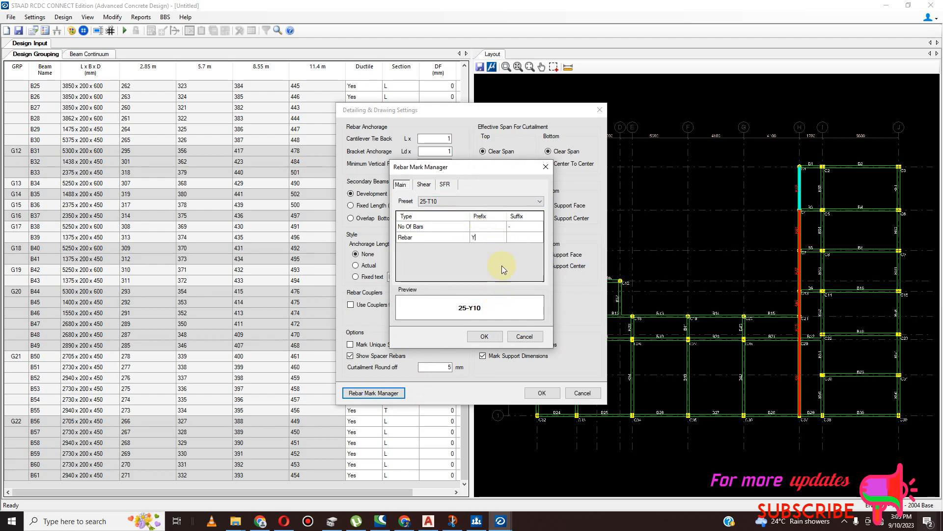
left_click(485, 338)
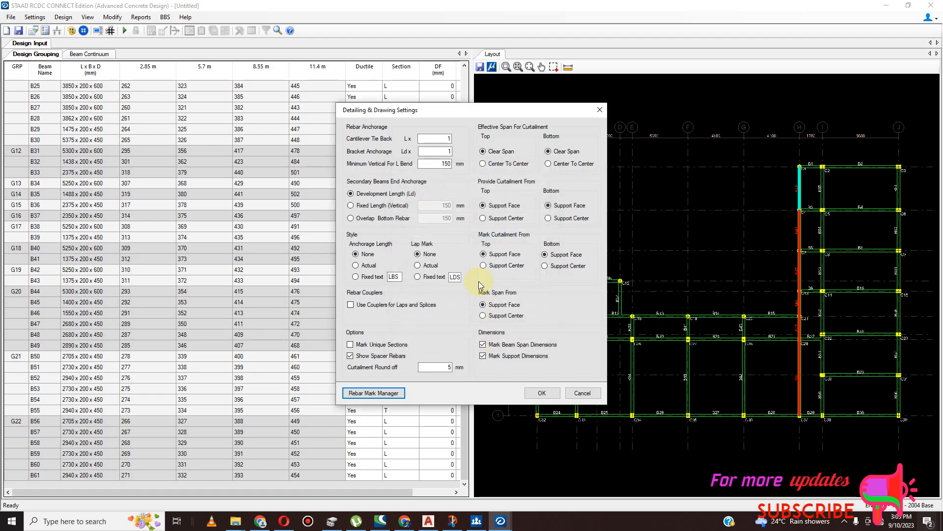
In the shear reinforcement mark, set the rebar prefix to Y and the spacing prefix to "-".
left_click(384, 391)
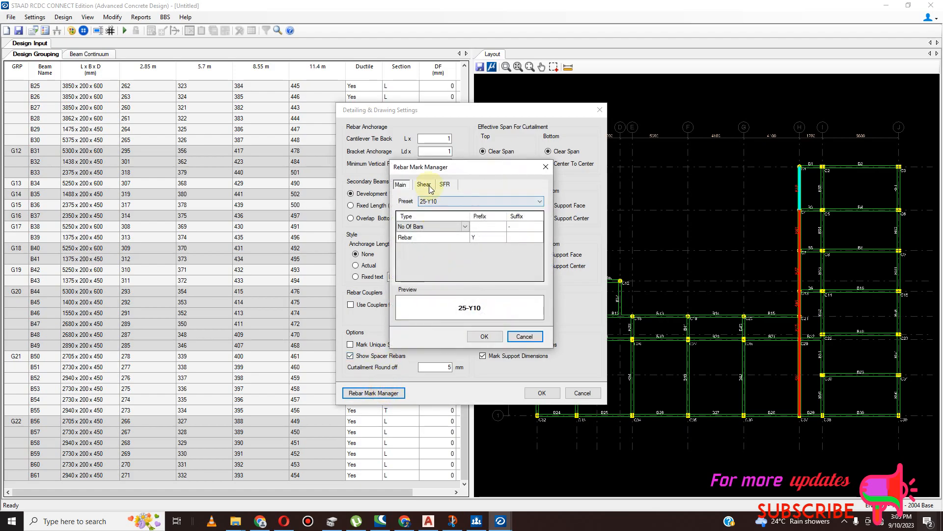
left_click(424, 184)
left_click(479, 249)
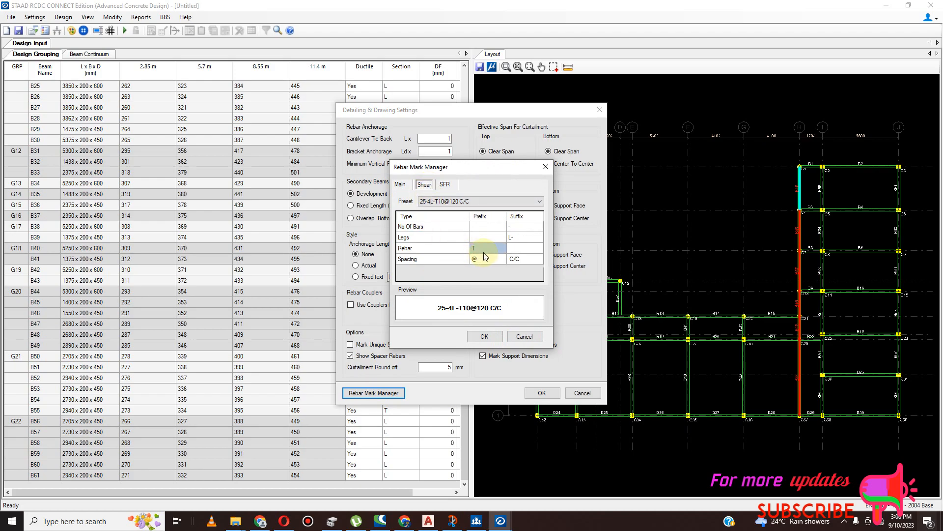
type("Y")
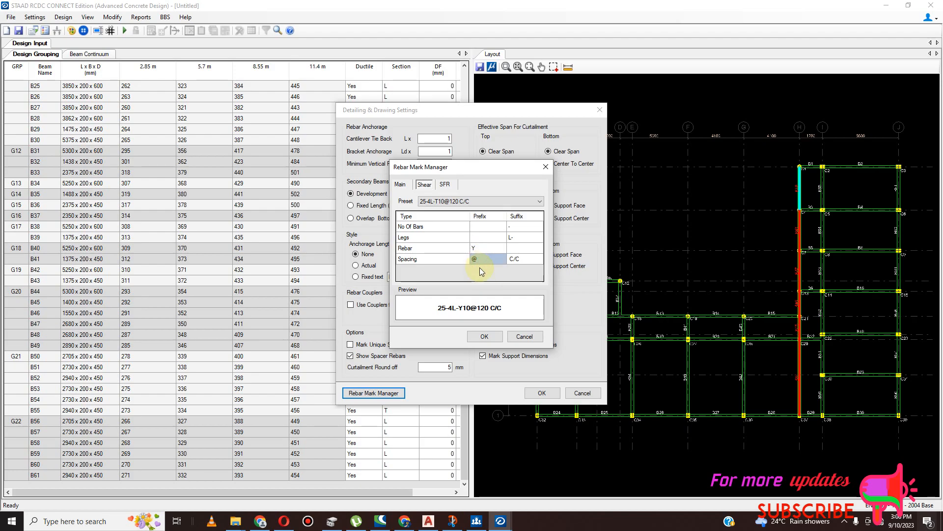
type("-")
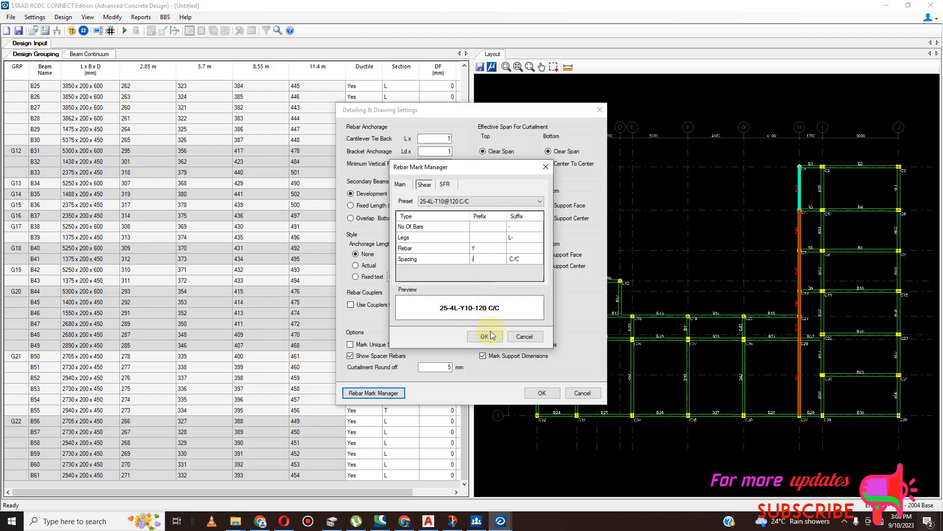
Set the rebar prefix of the SFR mark to Y and accept the rebar mark and detailing settings.
left_click(445, 185)
left_click(484, 239)
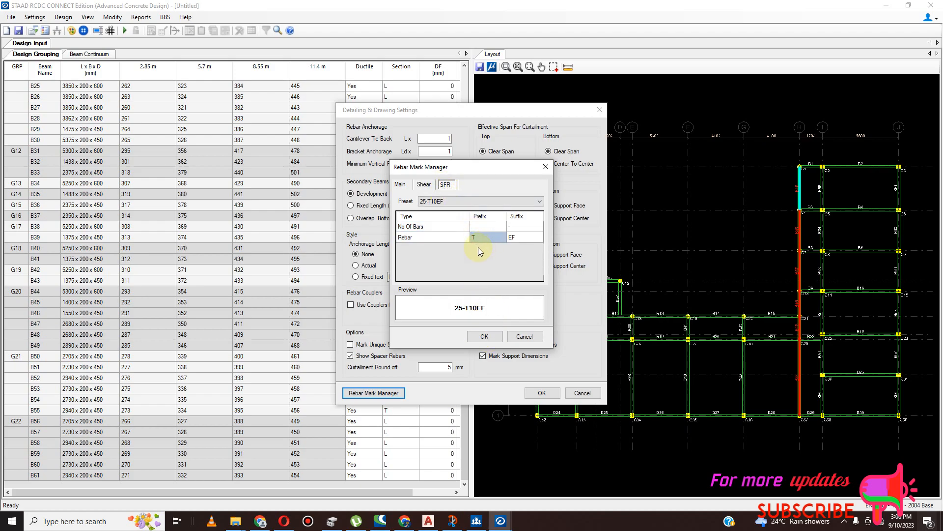
type("Y")
left_click(484, 336)
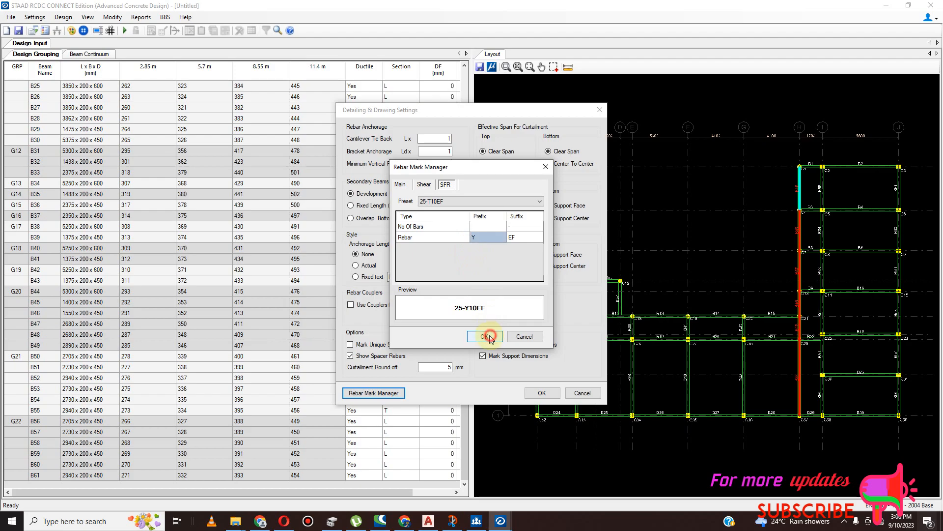
left_click(542, 393)
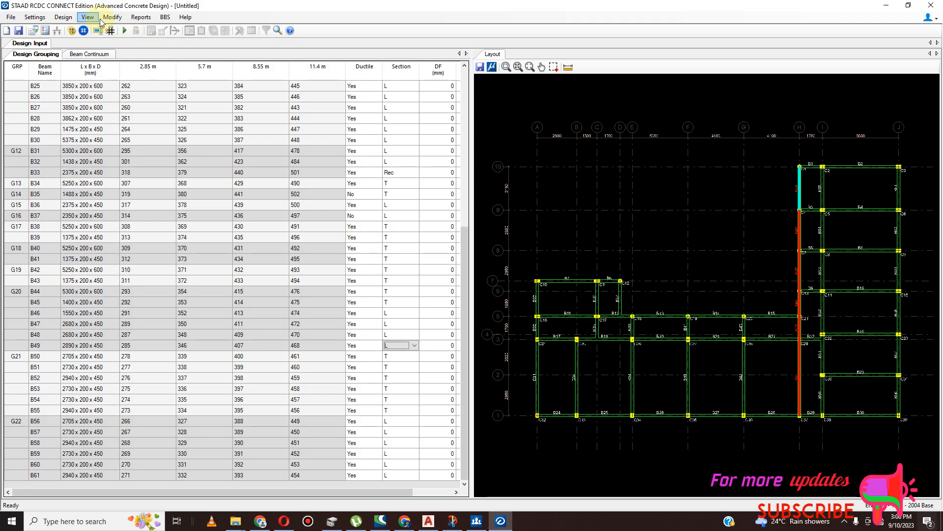
Run Auto Design on the beams.
left_click(64, 17)
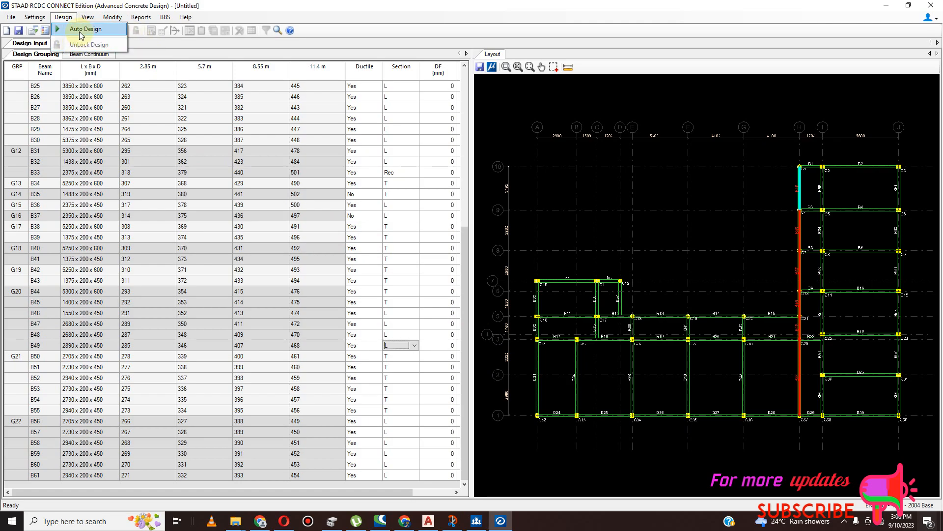
left_click(82, 31)
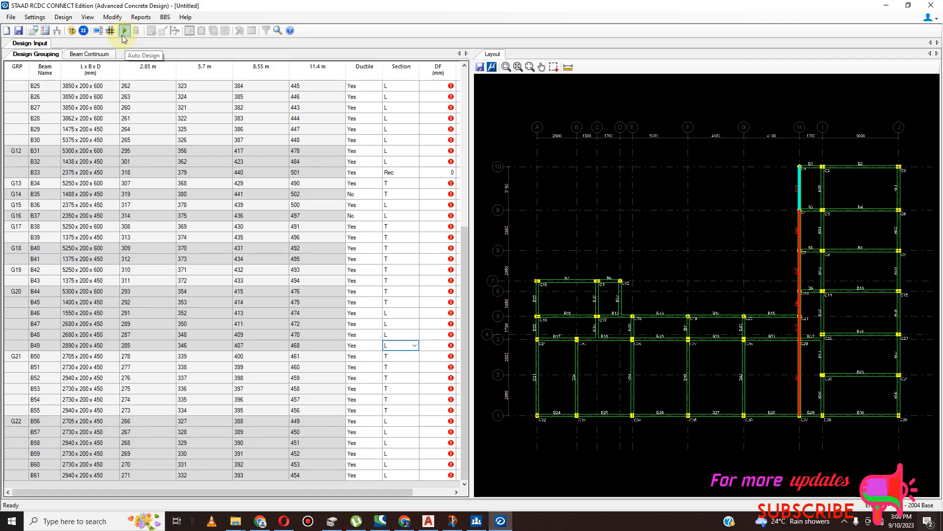
Rerun Auto Design and inspect the DF cells of beams B25 to B33 in the design grouping table.
left_click(63, 18)
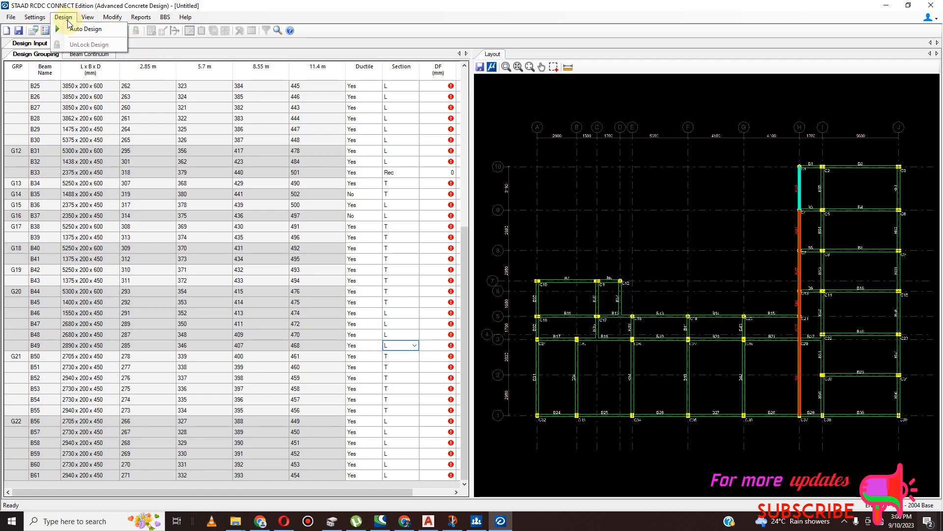
left_click(84, 29)
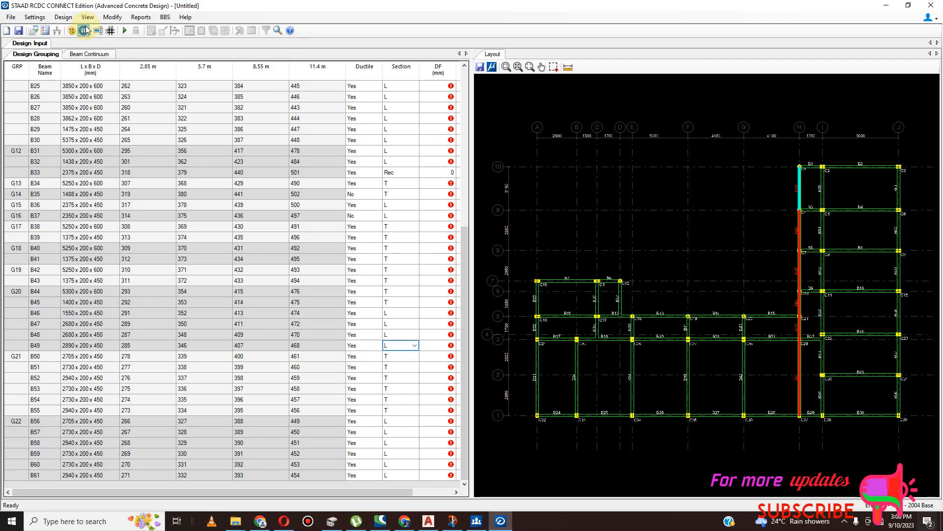
left_click(441, 172)
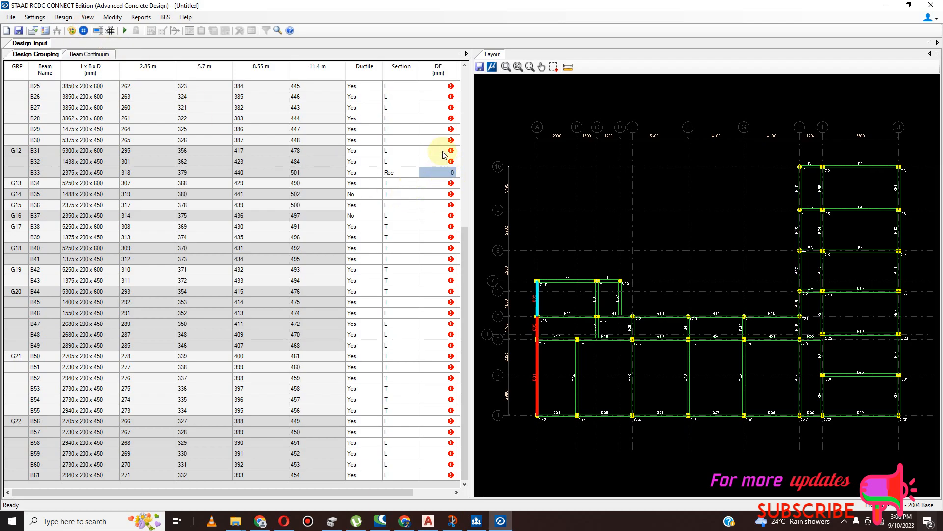
left_click_drag(437, 89, 438, 157)
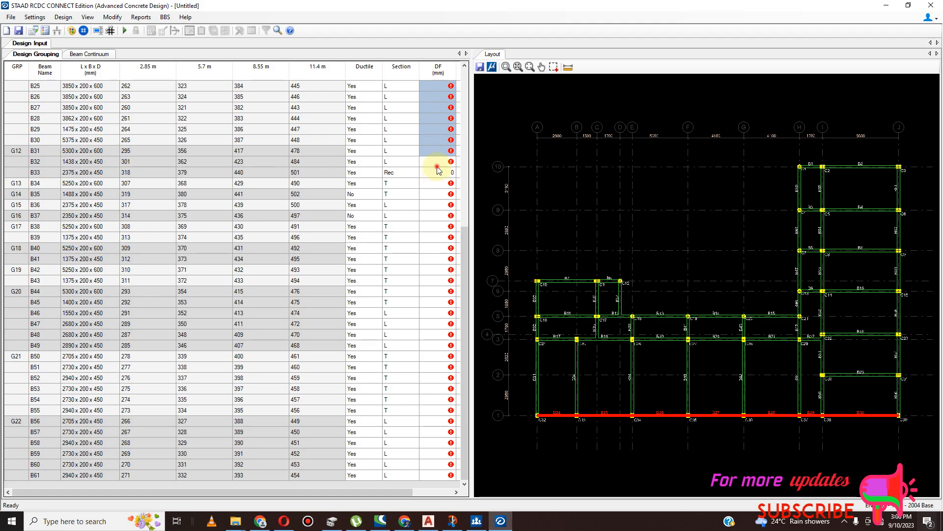
left_click(439, 172)
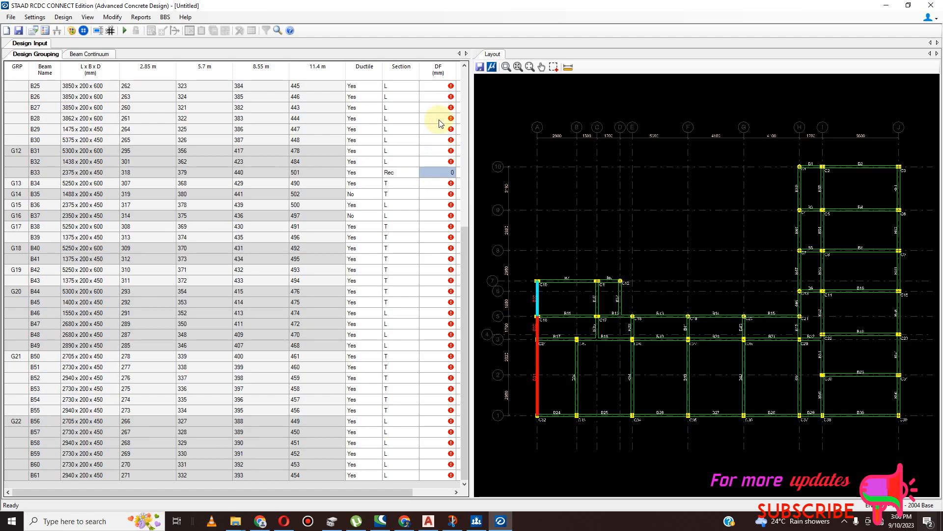
right_click(441, 172)
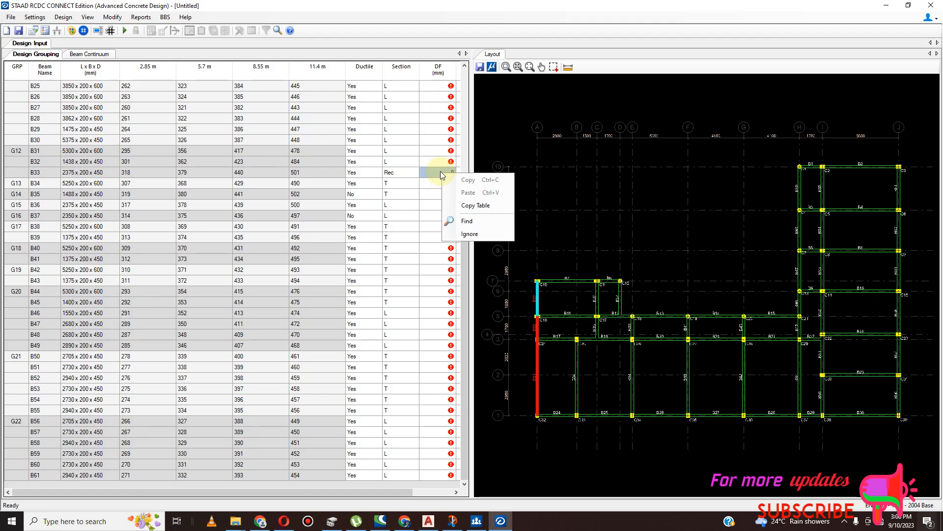
Set the DF of beam B25 to 150 mm and copy that value.
left_click(437, 86)
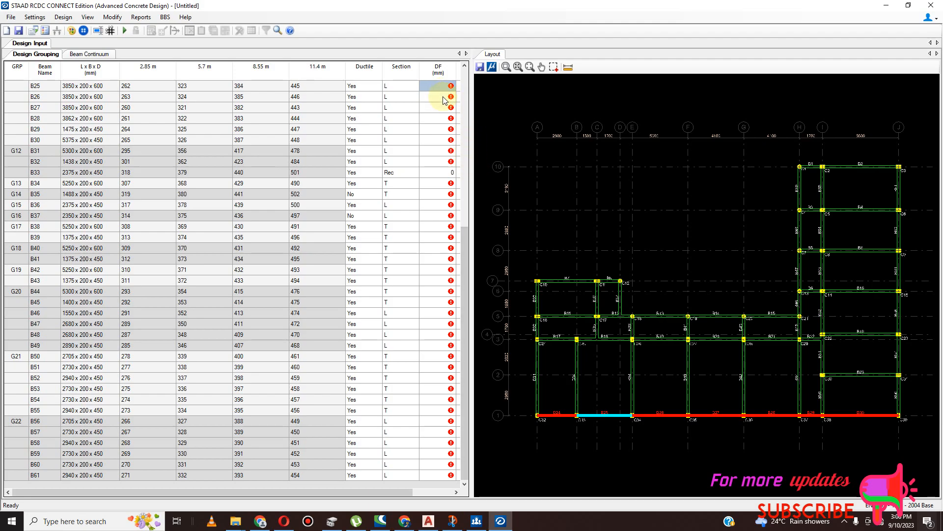
type("150")
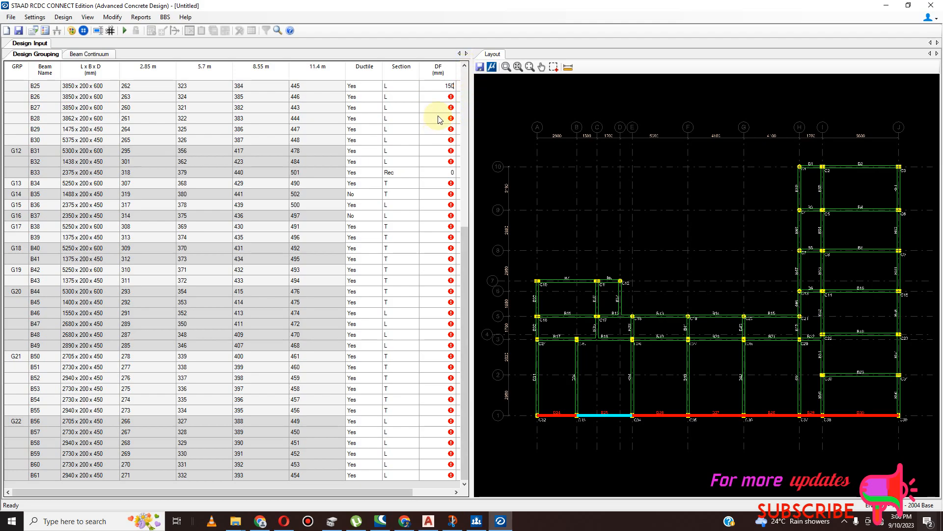
double_click(448, 86)
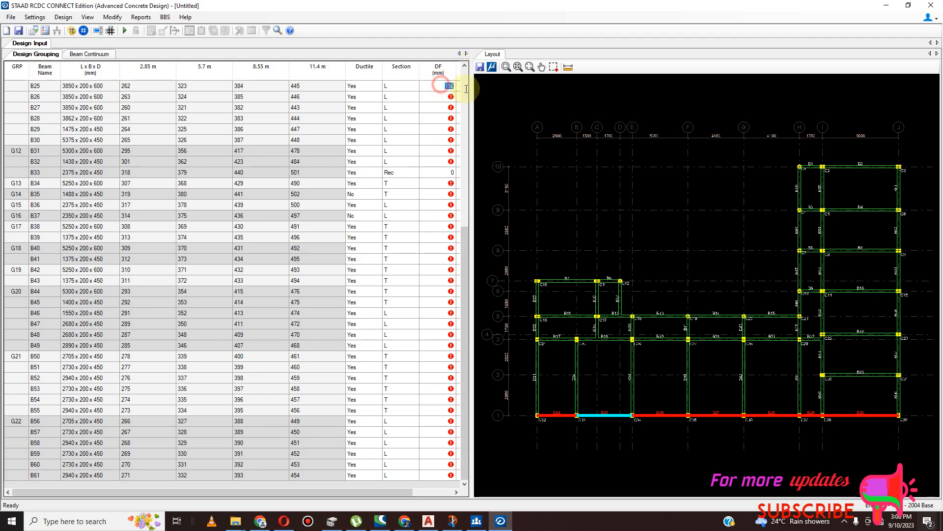
right_click(449, 87)
left_click(415, 106)
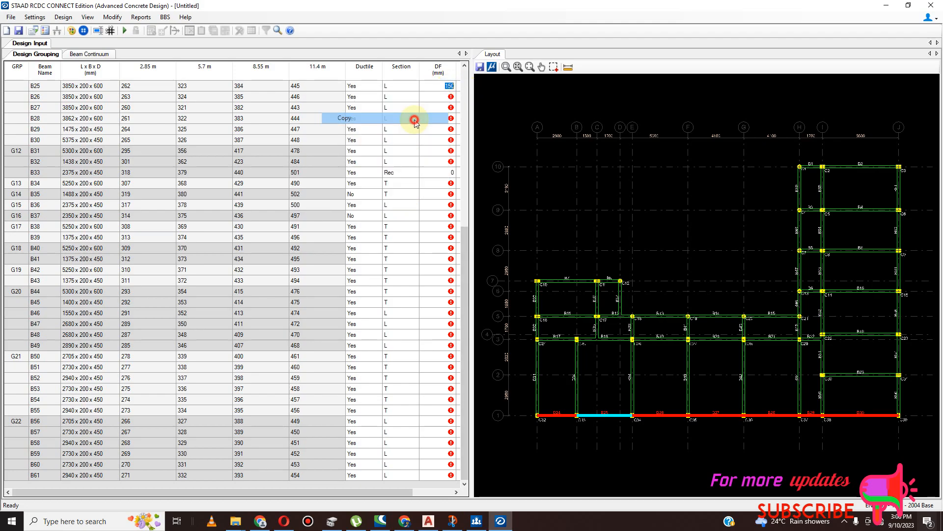
Try to paste the copied 150 mm DF value into the DF cells of beams B26 to B61.
left_click(436, 98)
left_click_drag(444, 151, 442, 474)
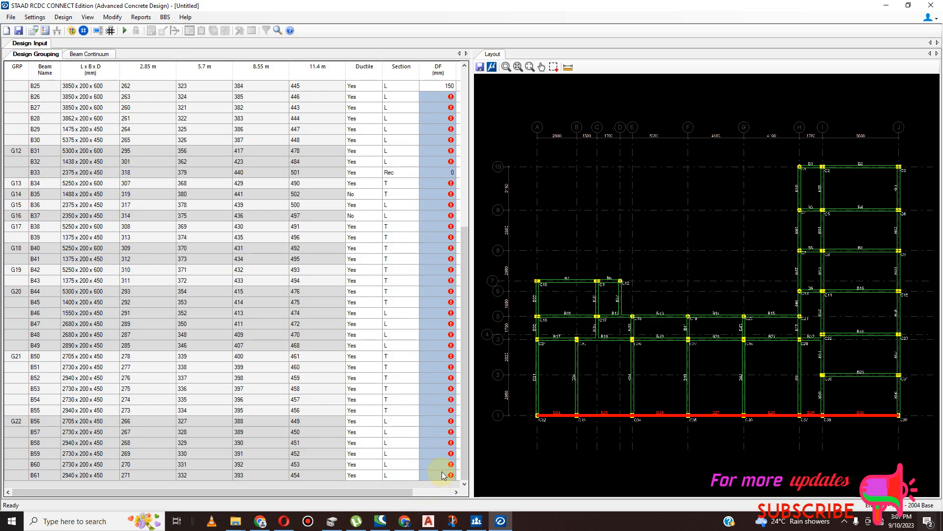
right_click(437, 419)
left_click(434, 315)
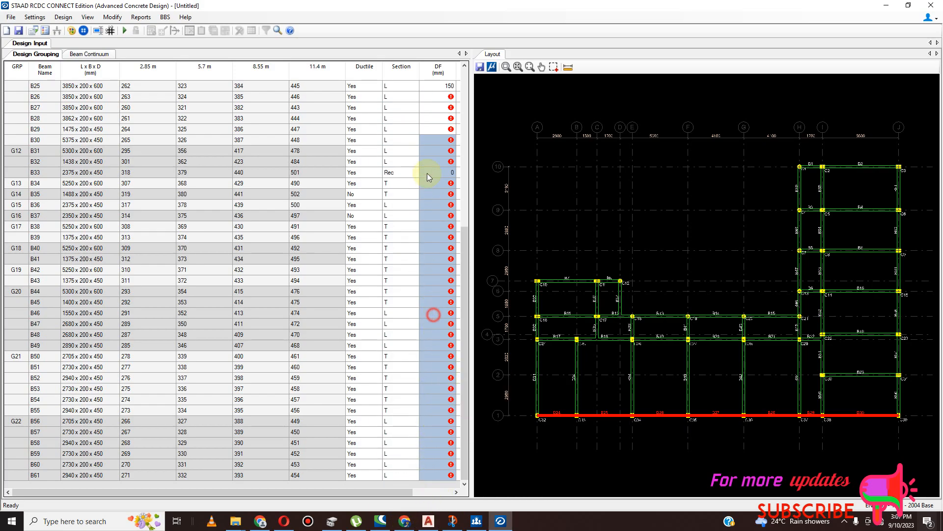
left_click(448, 97)
right_click(448, 97)
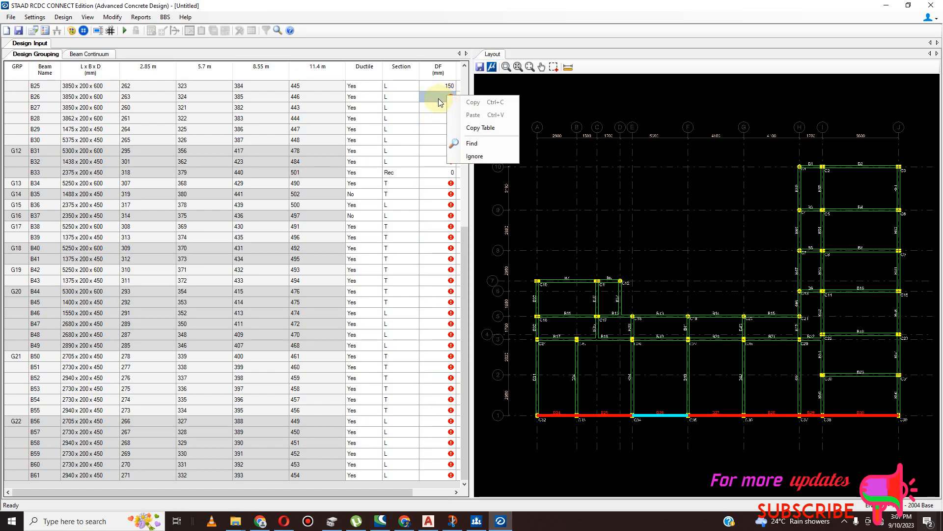
Try Copy Table from beam B25's DF cell and look for a way to paste into the DF cells of beams B26 and B33.
left_click(439, 87)
right_click(439, 88)
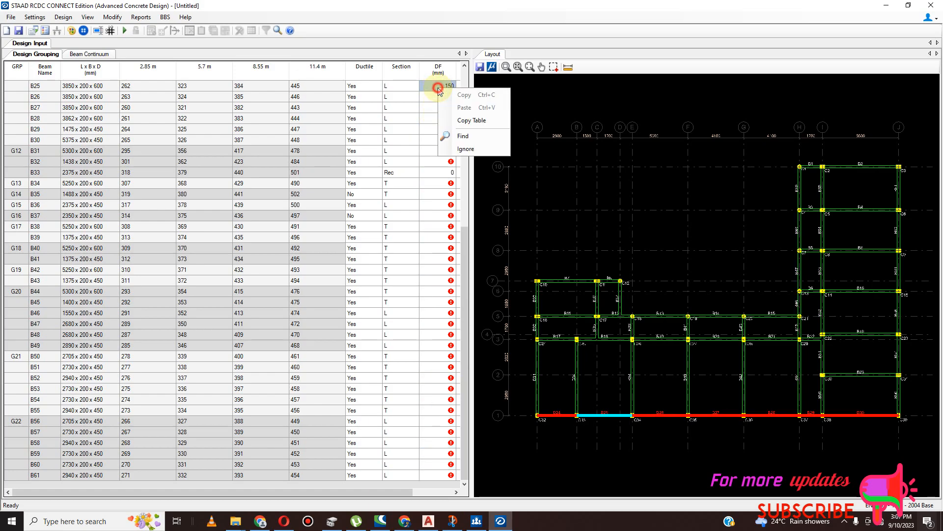
left_click(473, 120)
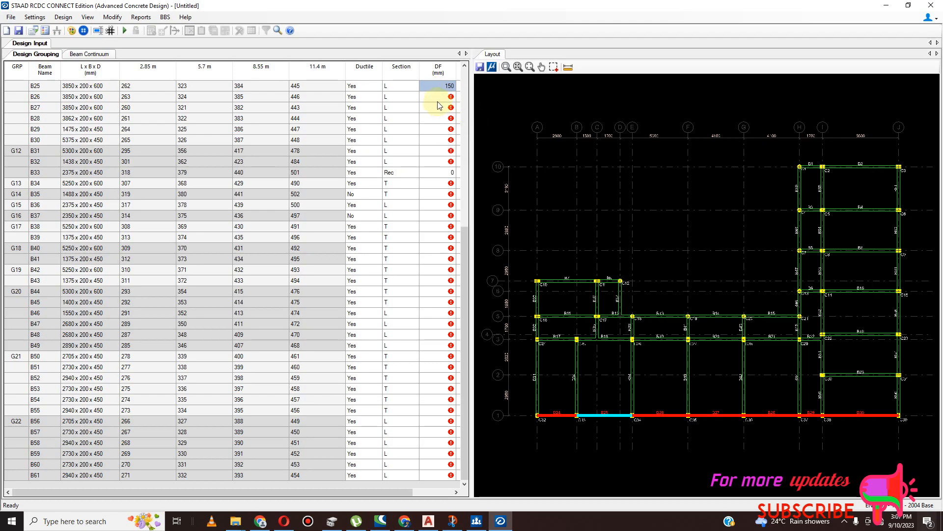
left_click(435, 99)
right_click(436, 101)
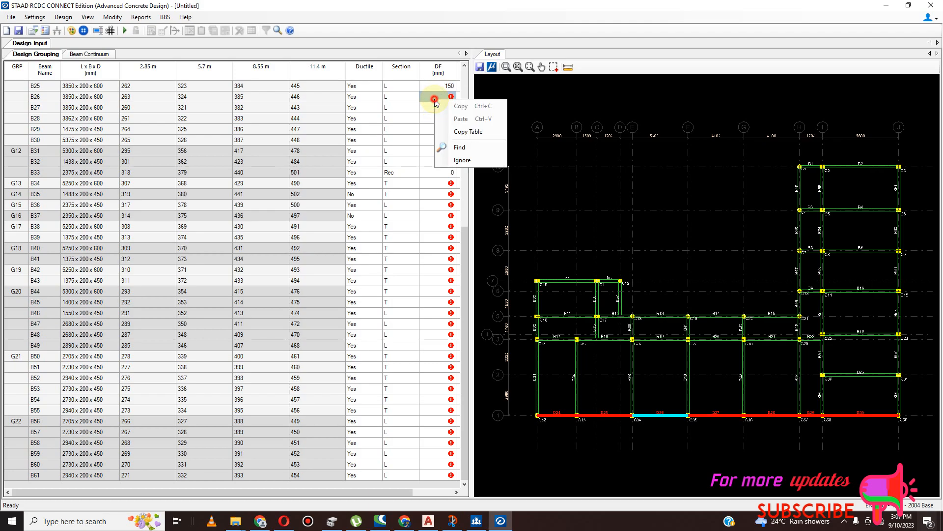
key("Escape")
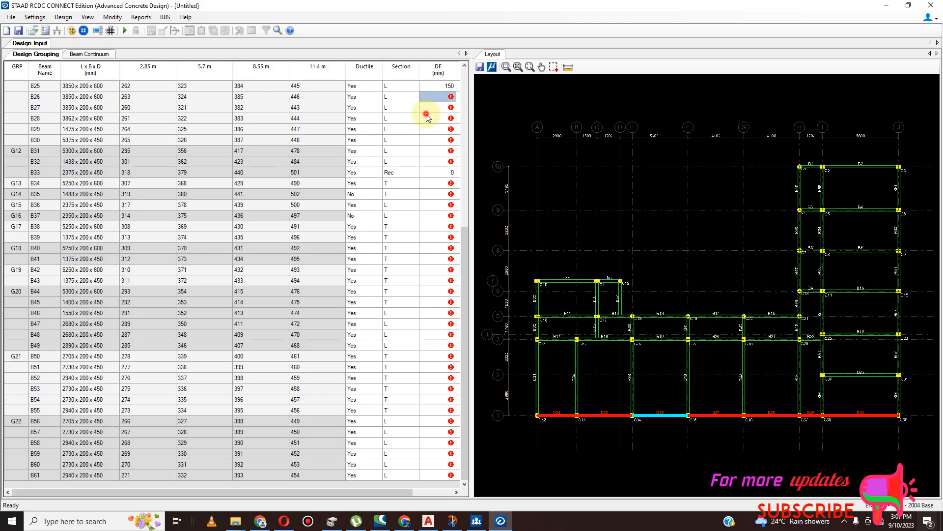
left_click(445, 173)
right_click(446, 173)
key("Escape")
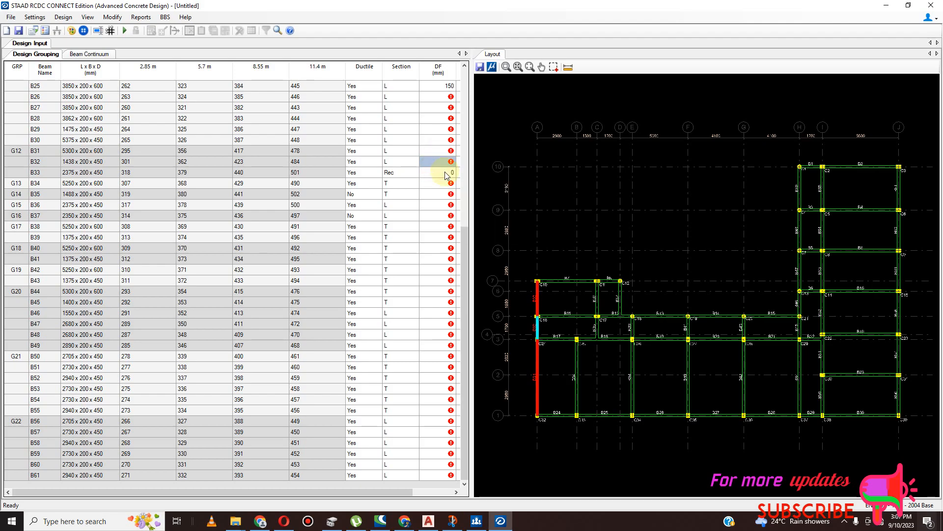
left_click(449, 97)
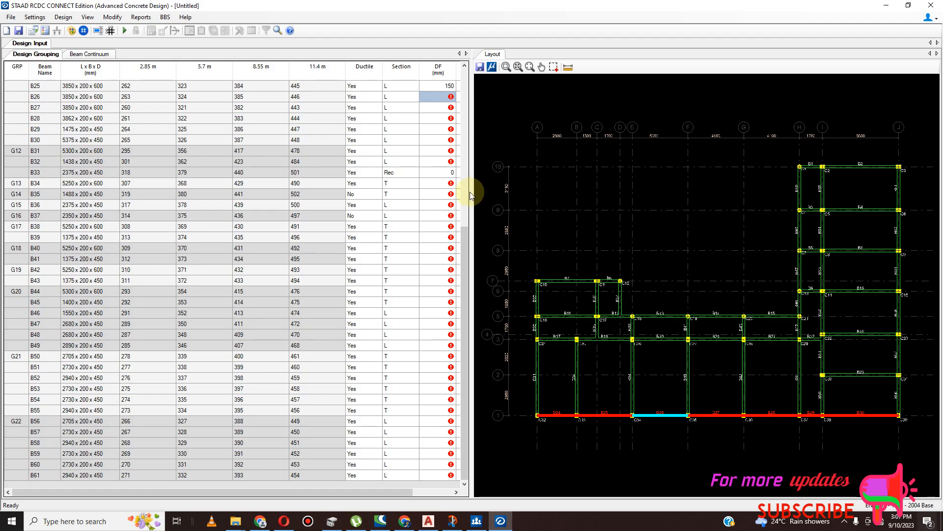
Widen the design grouping table to include the Top column and select the DF cell of beam B1.
left_click(503, 196)
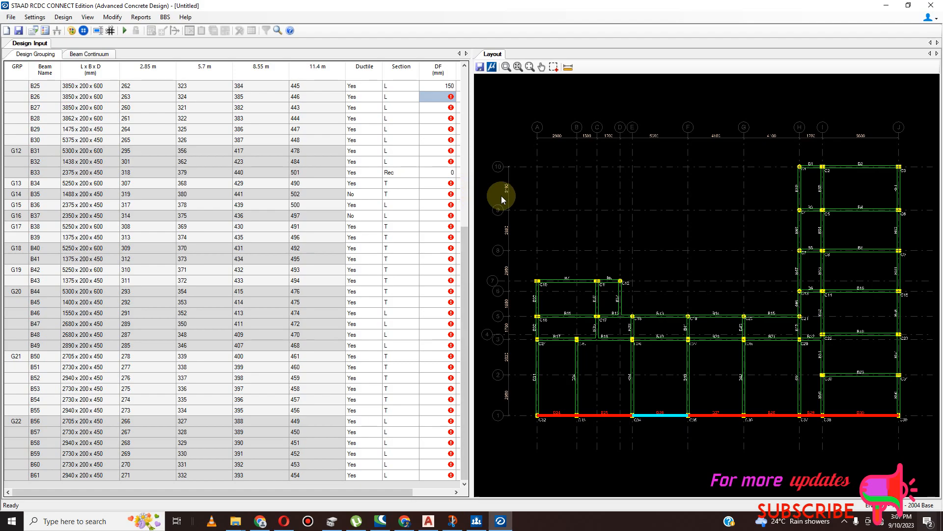
left_click_drag(471, 180, 514, 184)
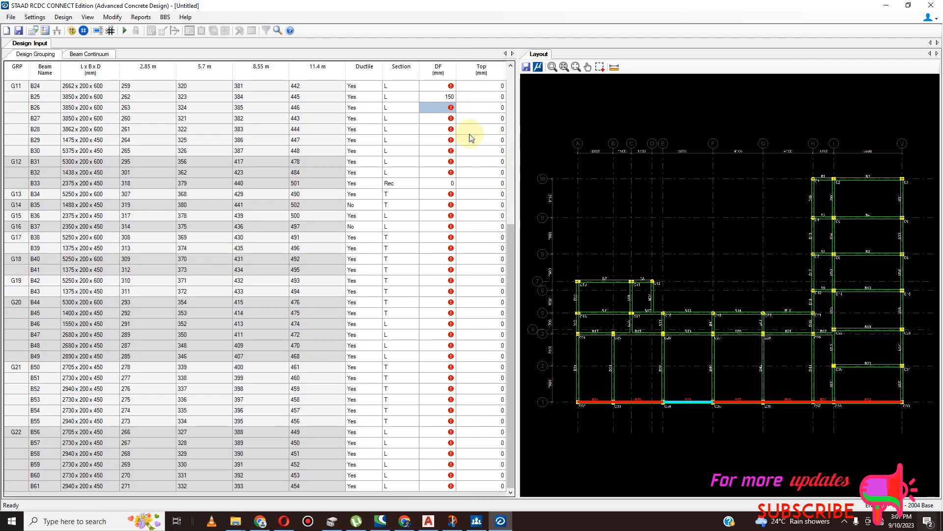
scroll(442, 94, "up", 3)
scroll(441, 94, "up", 5)
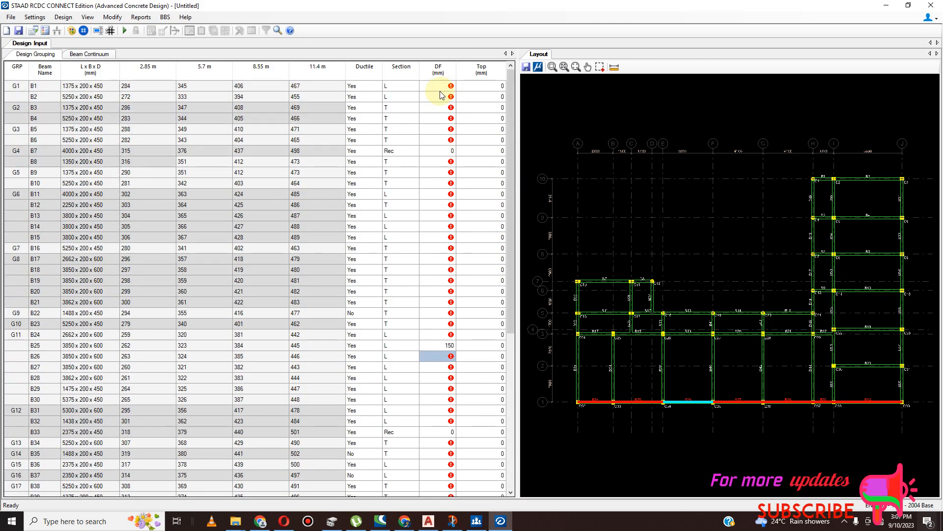
left_click(440, 87)
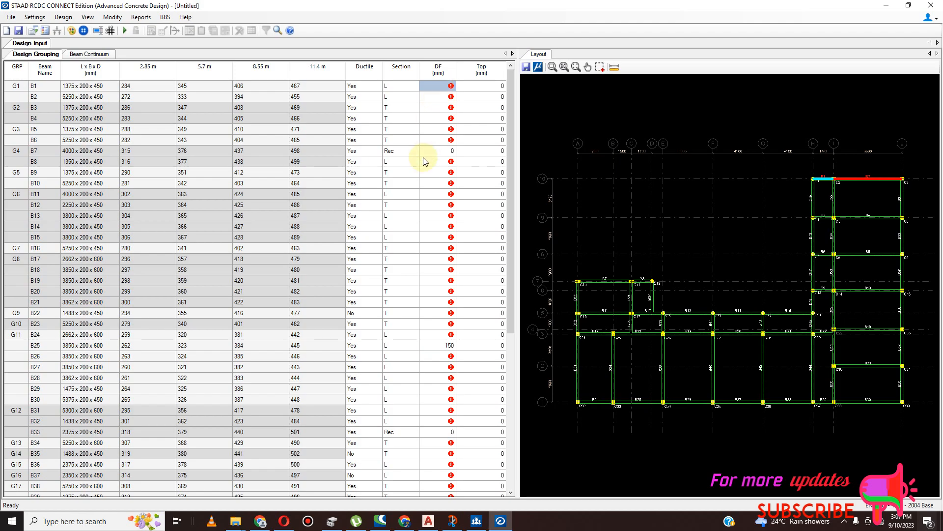
Check the section options of beam B7, keep Rec, and return to the DF cell of beam B1.
left_click(412, 151)
left_click(412, 151)
left_click(406, 170)
left_click(412, 150)
left_click(405, 163)
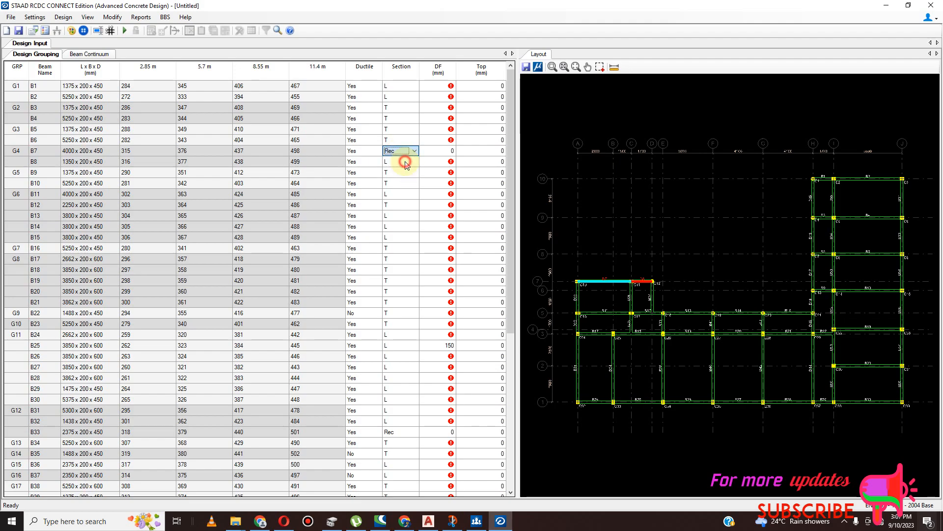
left_click(438, 87)
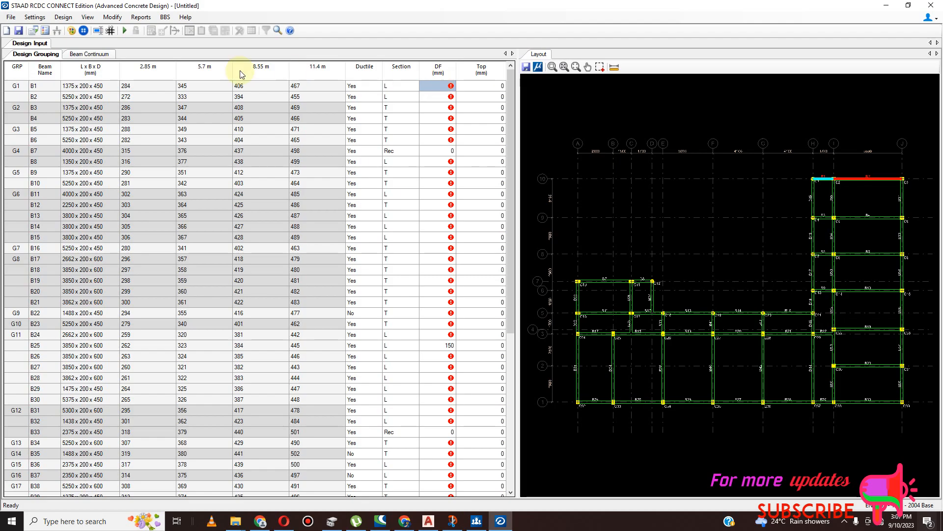
Try to open the RCDC document "kiii -Slab-1-2.85 m.R3" from the SPRO folder on the Desktop.
left_click(10, 17)
left_click(48, 116)
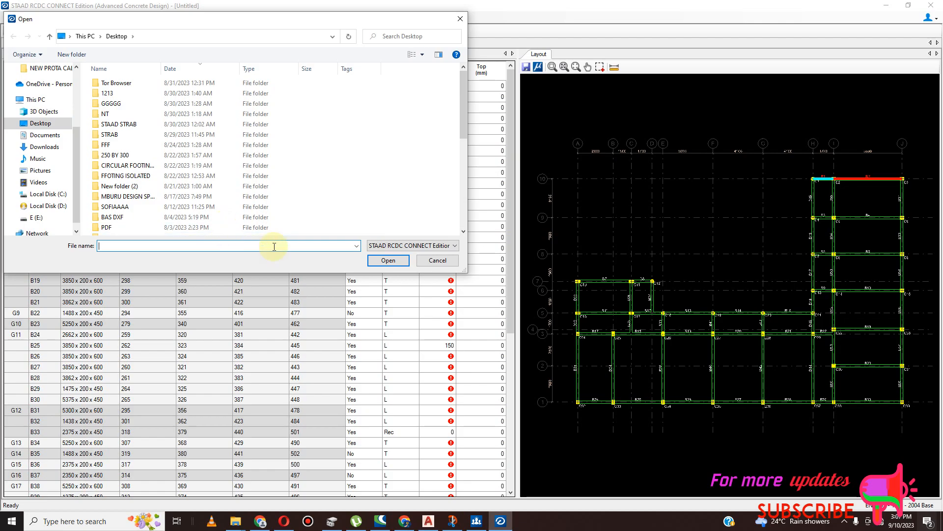
scroll(216, 192, "down", 4)
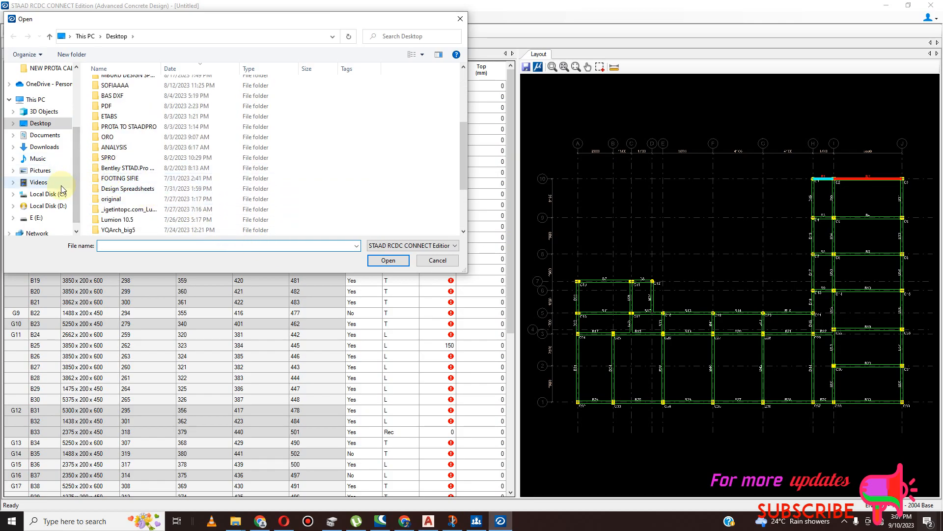
left_click(118, 161)
double_click(119, 161)
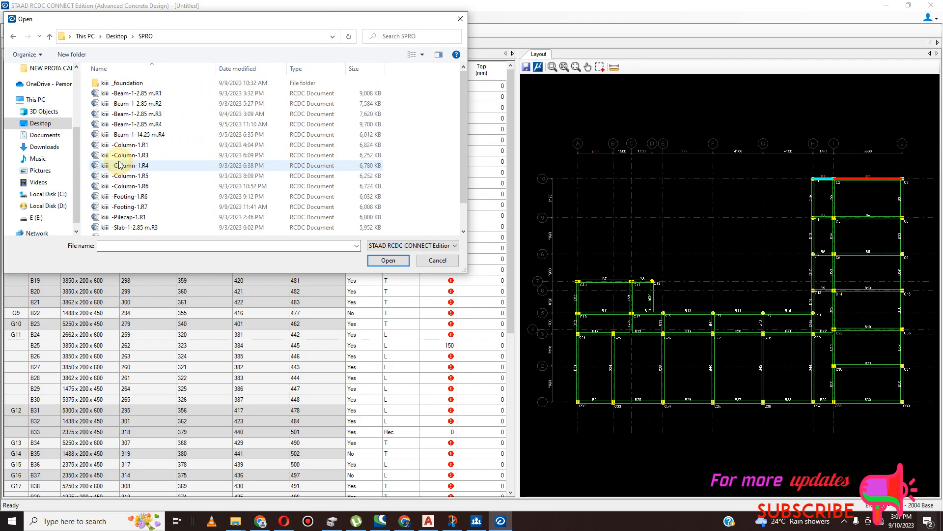
left_click(155, 227)
left_click(370, 265)
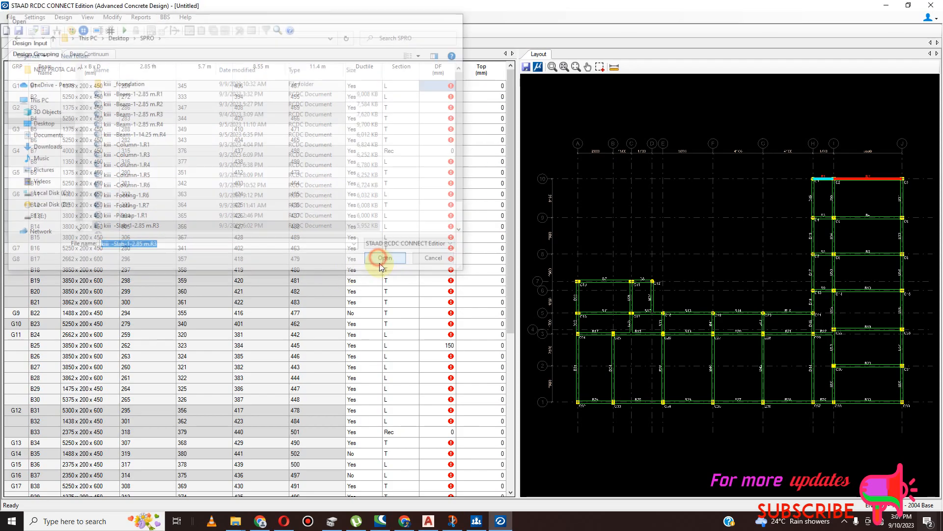
left_click(538, 296)
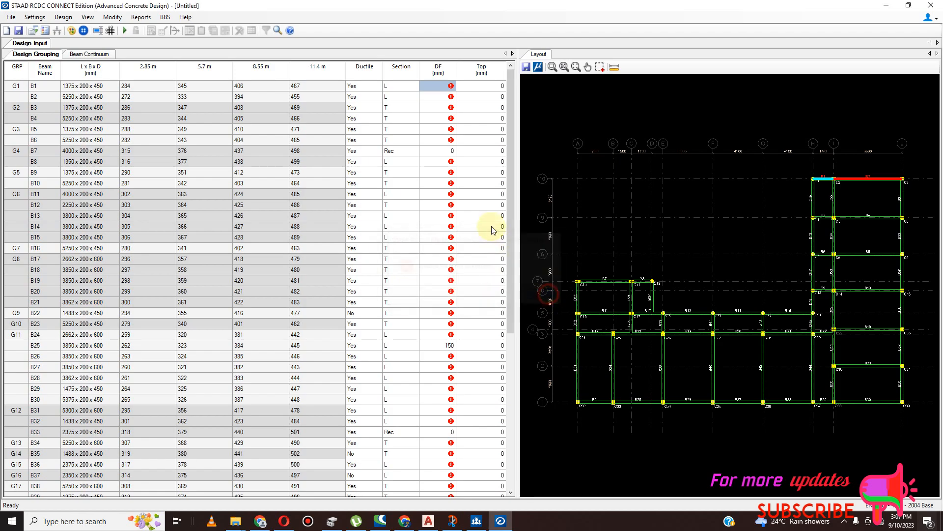
Open the DF cell of beam B2 for editing in the design grouping table.
left_click(436, 89)
right_click(432, 98)
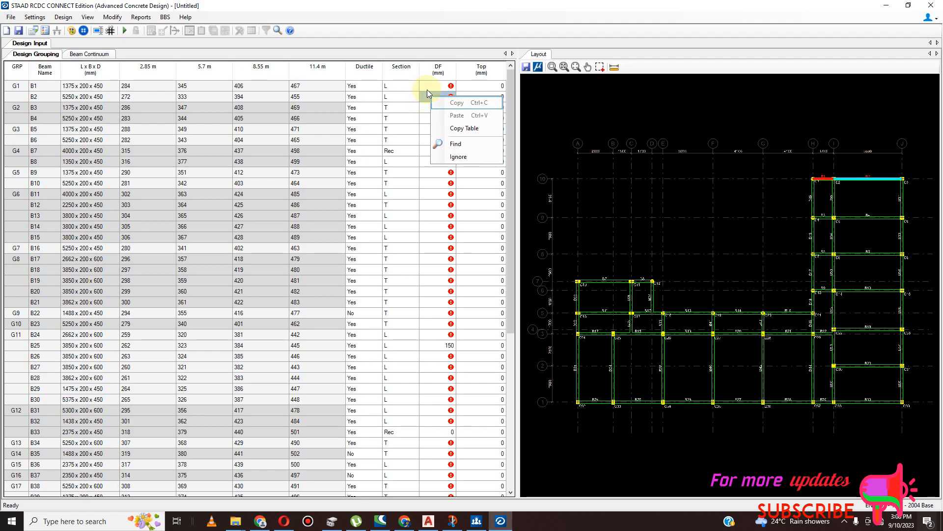
left_click(429, 87)
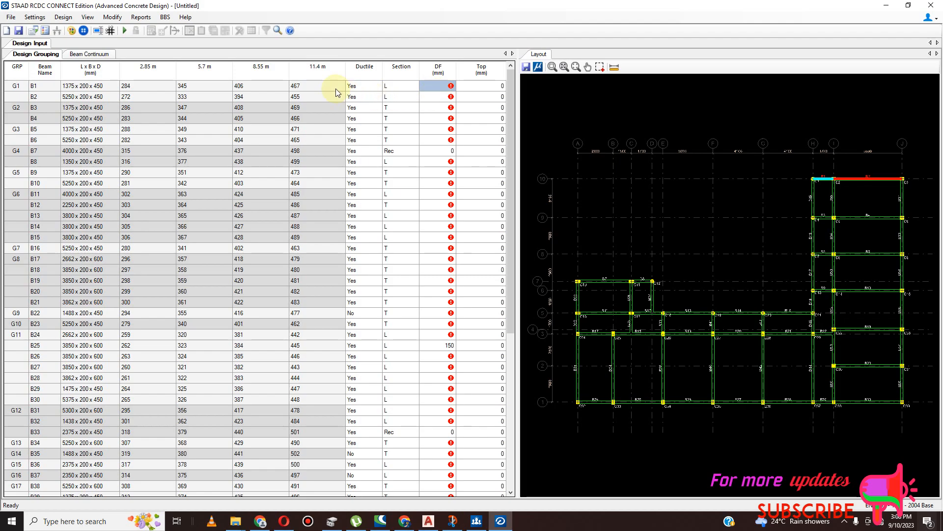
left_click(466, 88)
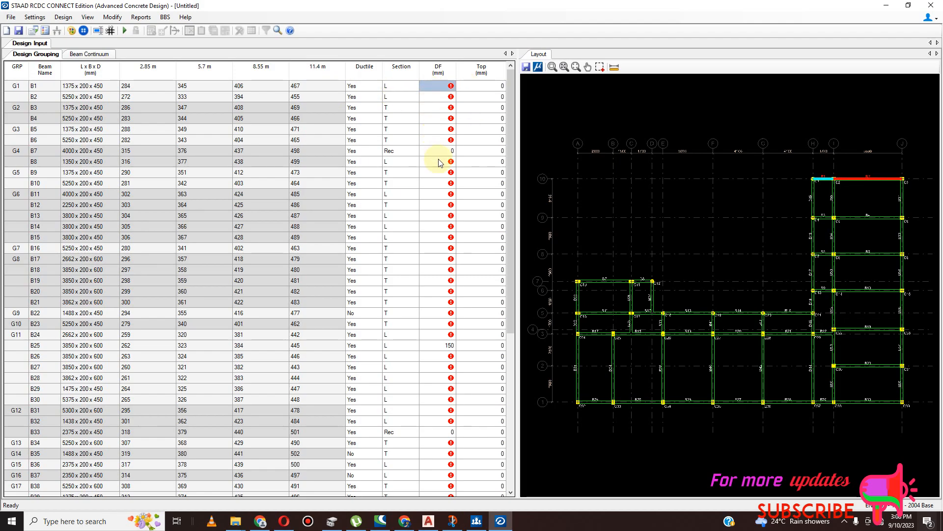
scroll(442, 250, "down", 3)
scroll(443, 250, "up", 3)
left_click(449, 87)
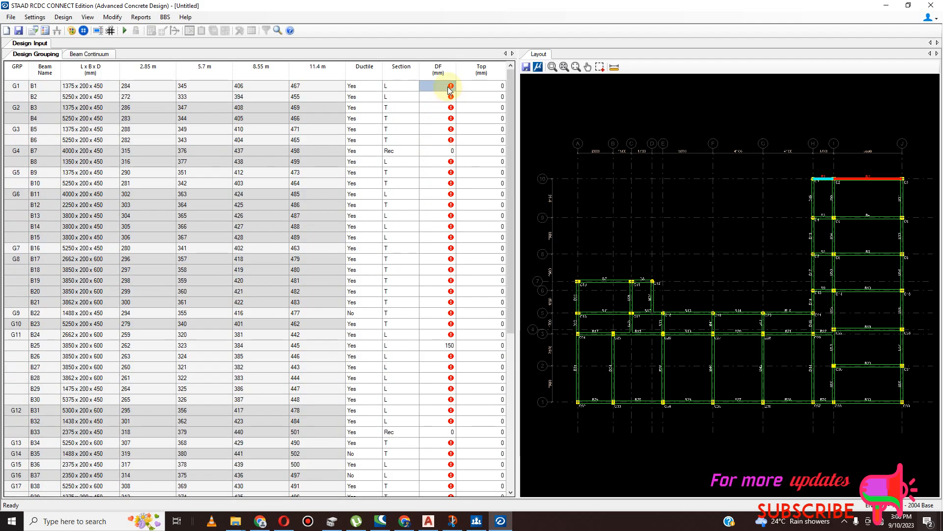
left_click(449, 91)
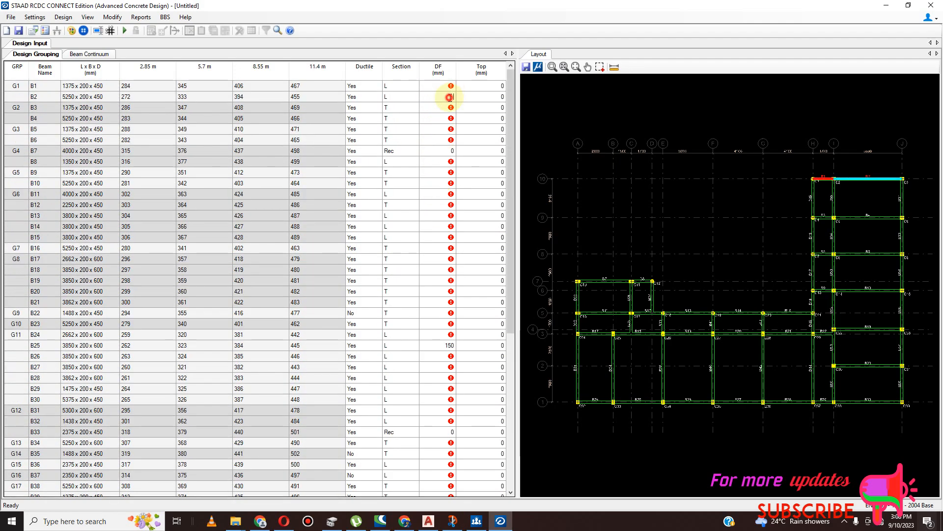
Clear the DF value of beam B2 and save the beam design project.
double_click(450, 97)
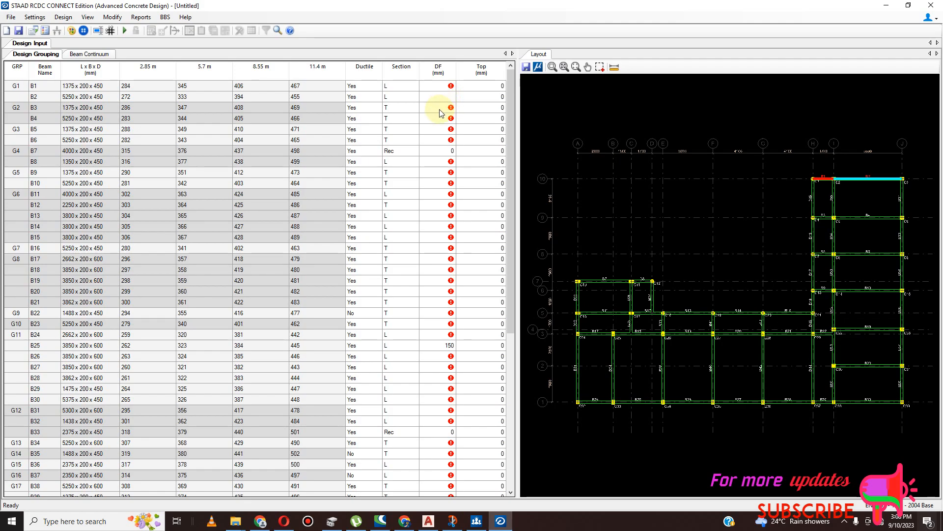
left_click(19, 30)
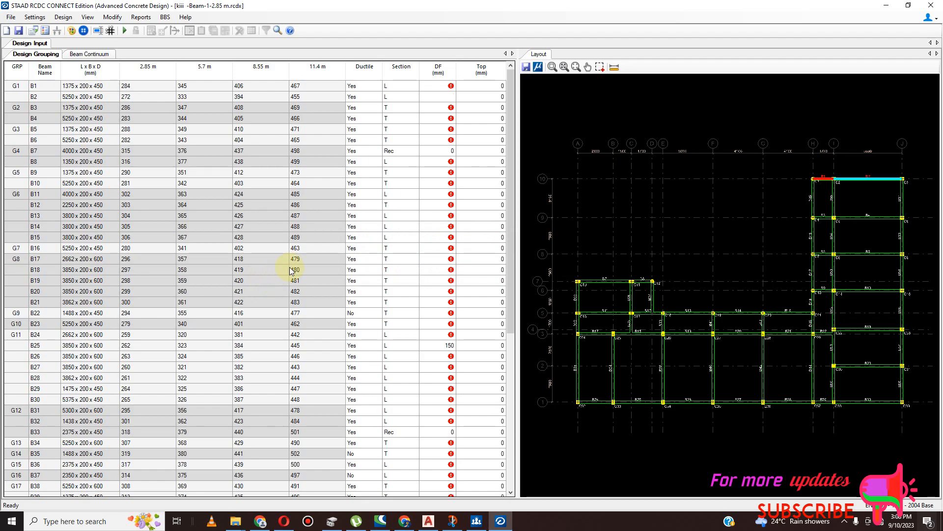
scroll(376, 285, "down", 6)
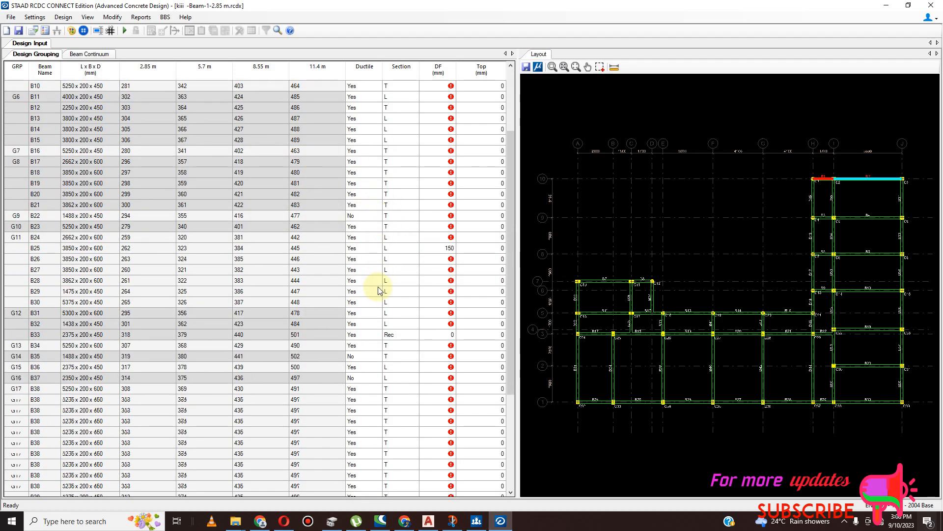
scroll(388, 308, "up", 6)
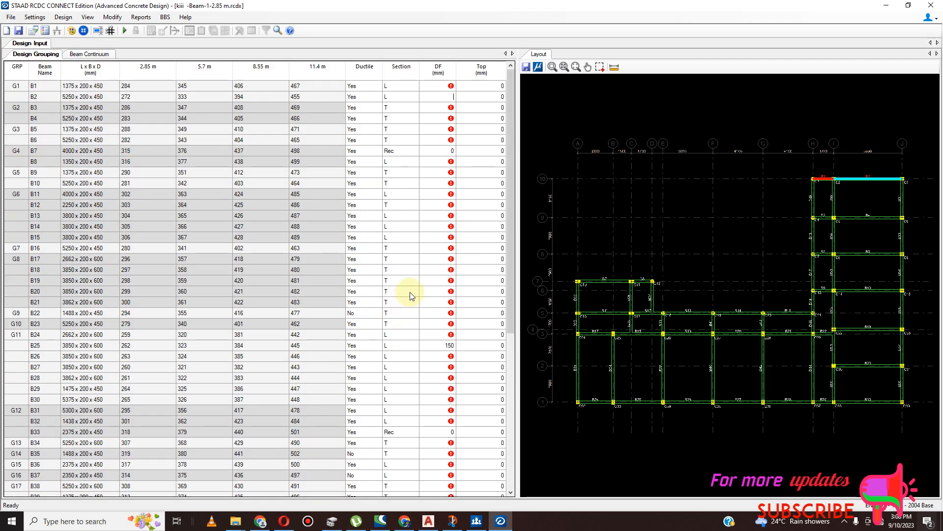
scroll(447, 128, "down", 3)
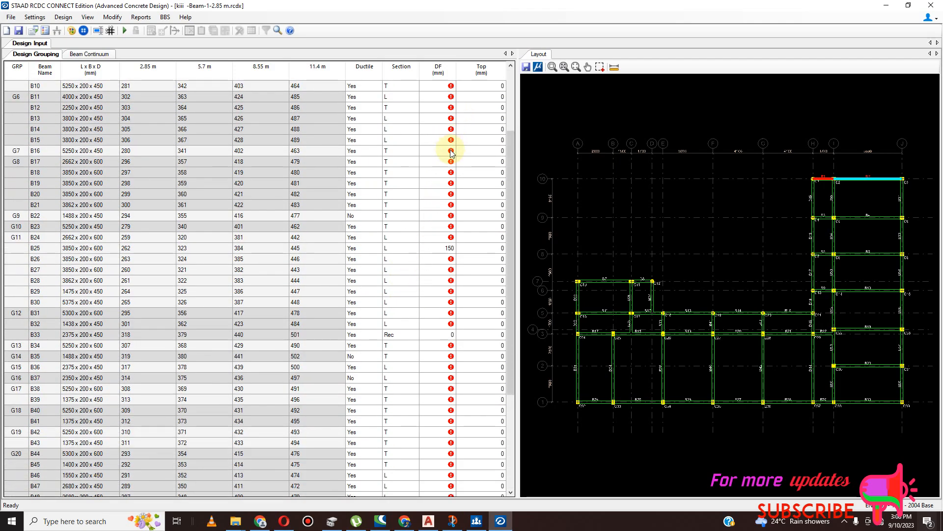
scroll(451, 153, "up", 3)
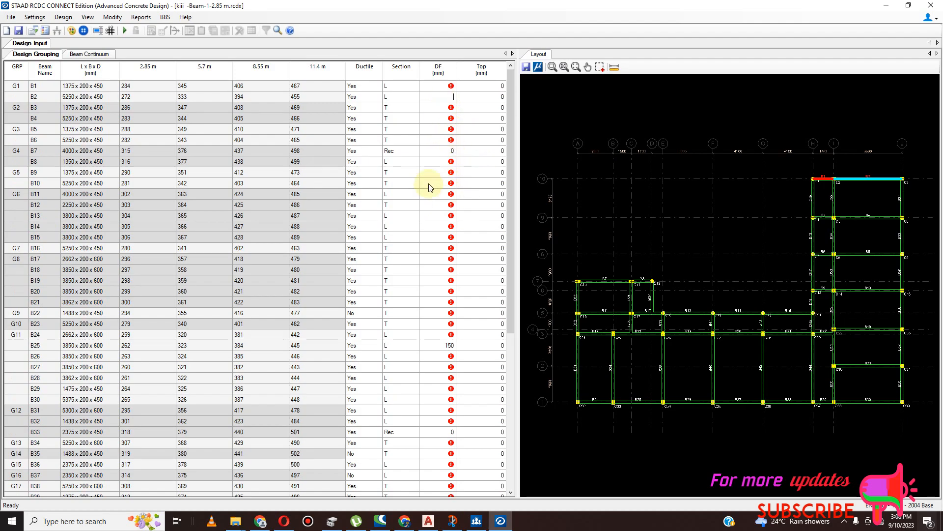
Exit the saved beam project and relaunch Advanced Concrete Design from the kiii .STD model in STAAD.Pro.
left_click(11, 19)
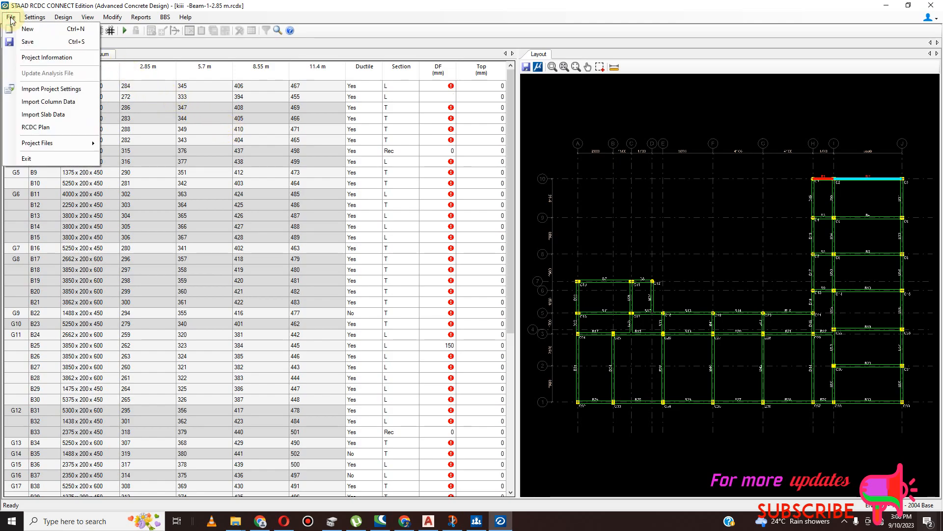
left_click(56, 159)
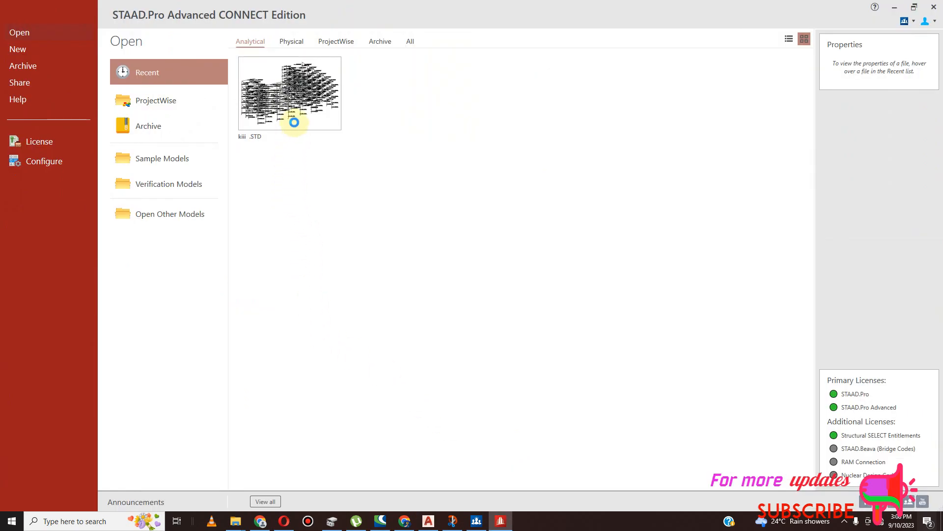
left_click(290, 118)
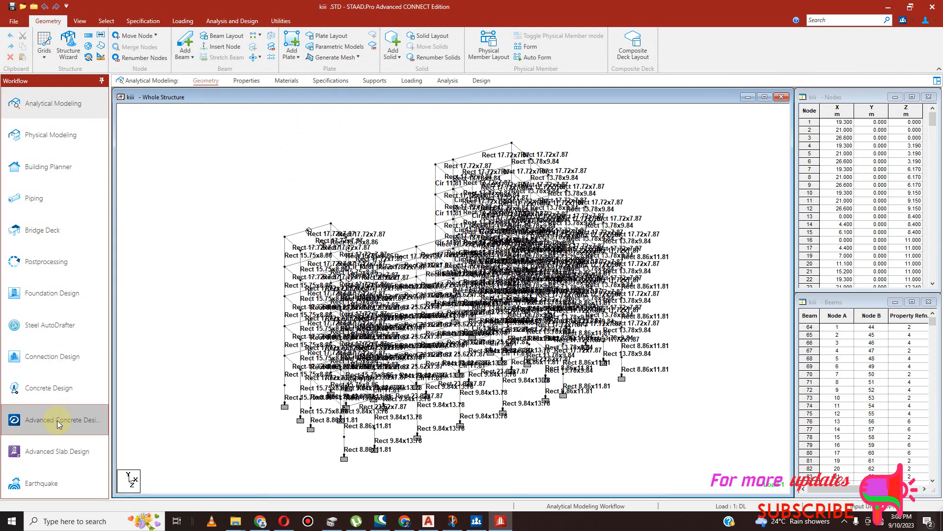
left_click(58, 421)
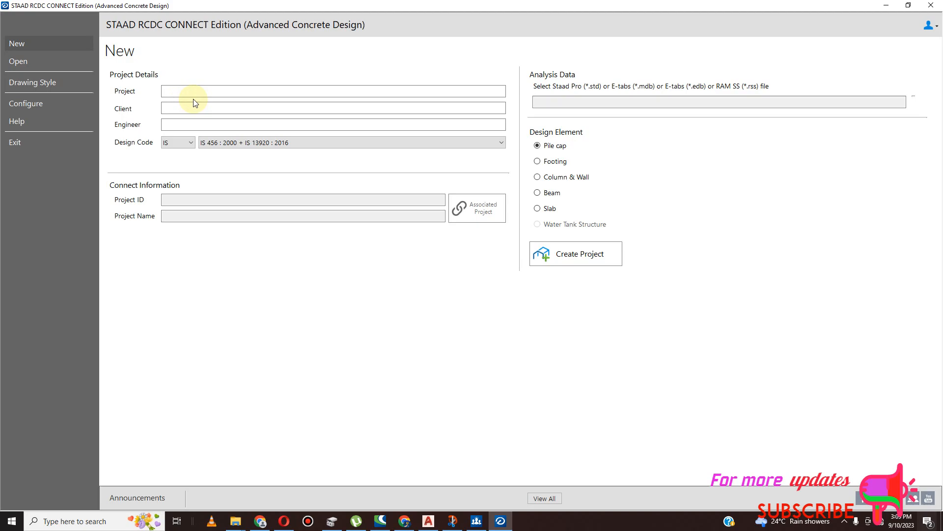
Fill in the project, client and engineer details of the new project with EE.
left_click(185, 93)
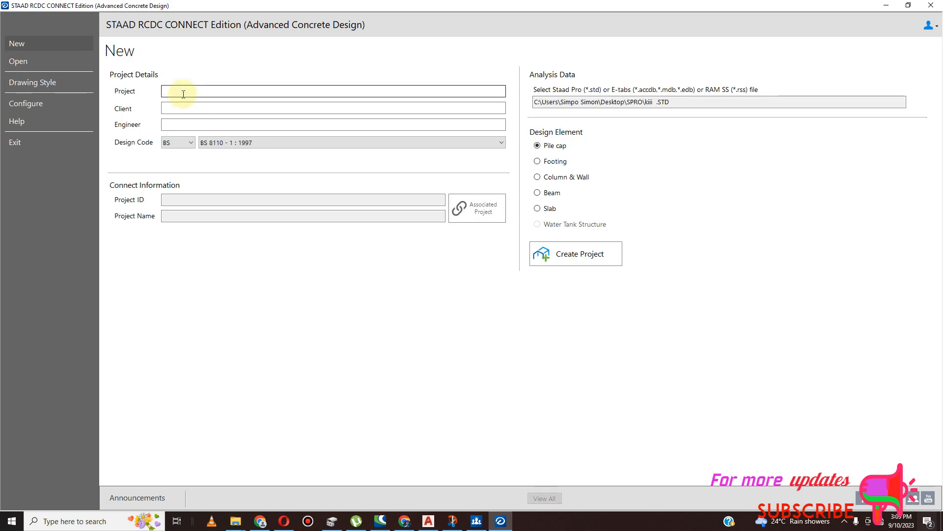
type("EE")
left_click(185, 107)
type("EE")
left_click(194, 125)
type("EE")
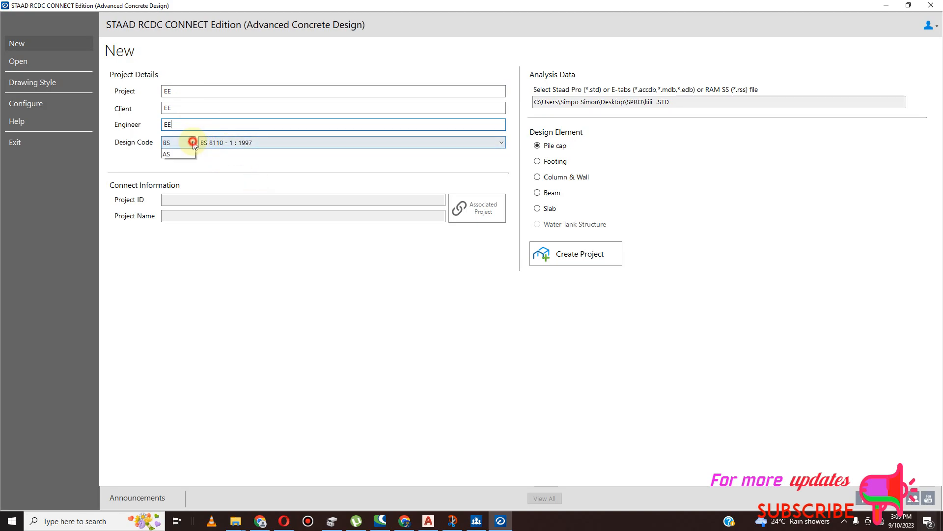
left_click(191, 142)
left_click(191, 178)
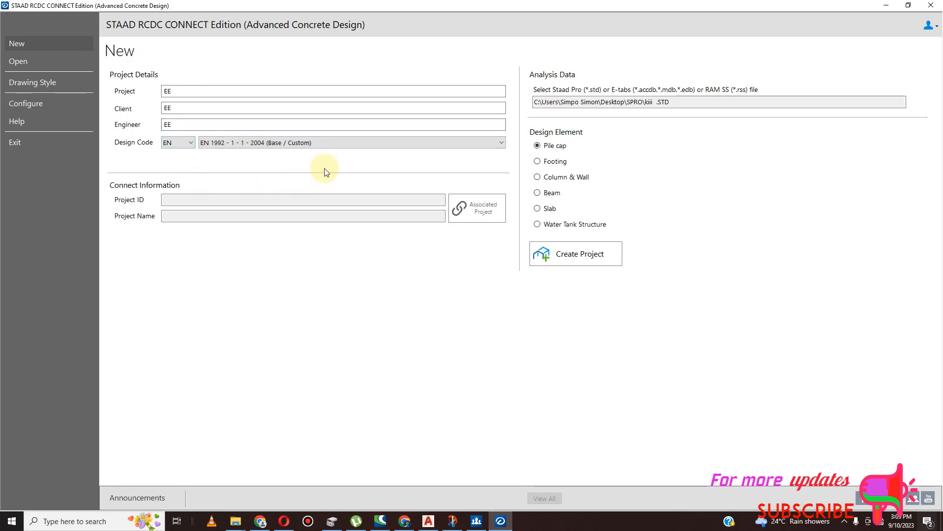
left_click(338, 143)
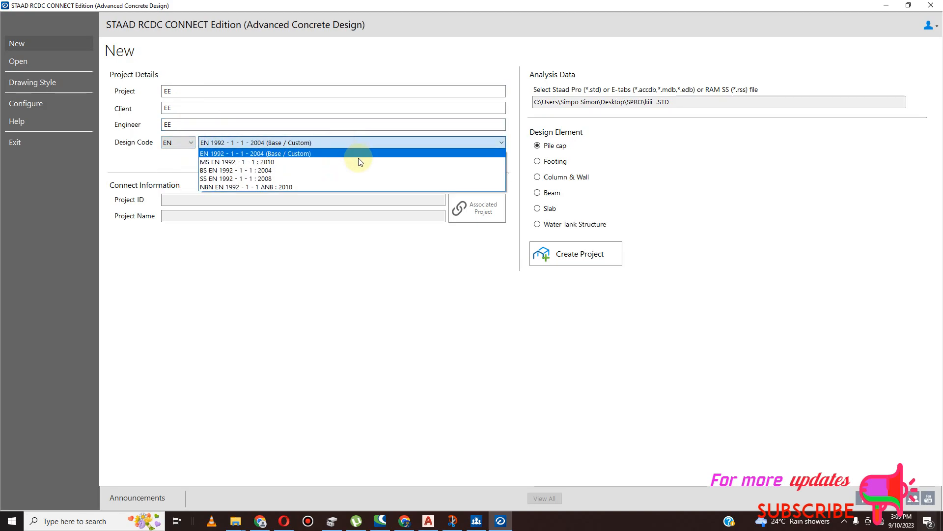
left_click(680, 165)
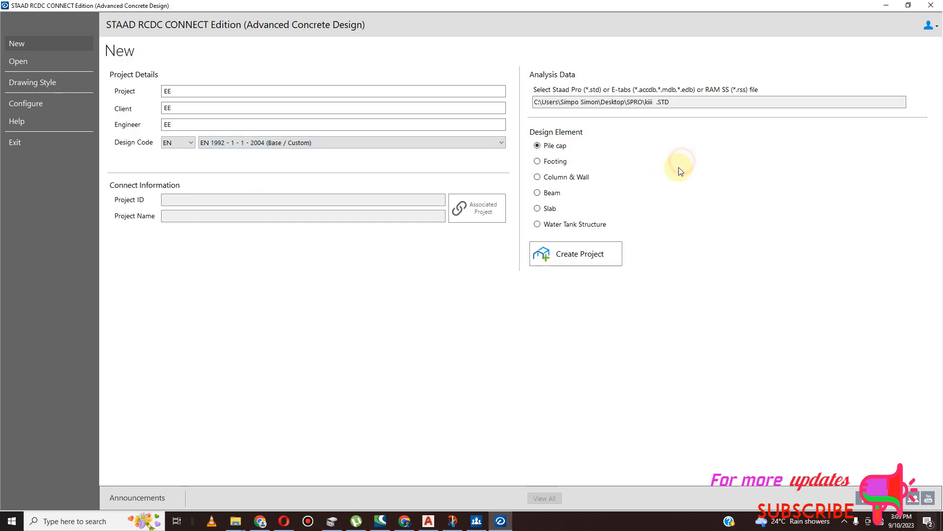
Choose Beam as the design element and include only the 2.85 m, 5.7 m, 8.55 m and 11.4 m levels.
left_click(538, 193)
left_click(630, 179)
left_click(622, 188)
left_click(622, 197)
left_click(625, 216)
left_click(622, 208)
left_click(622, 217)
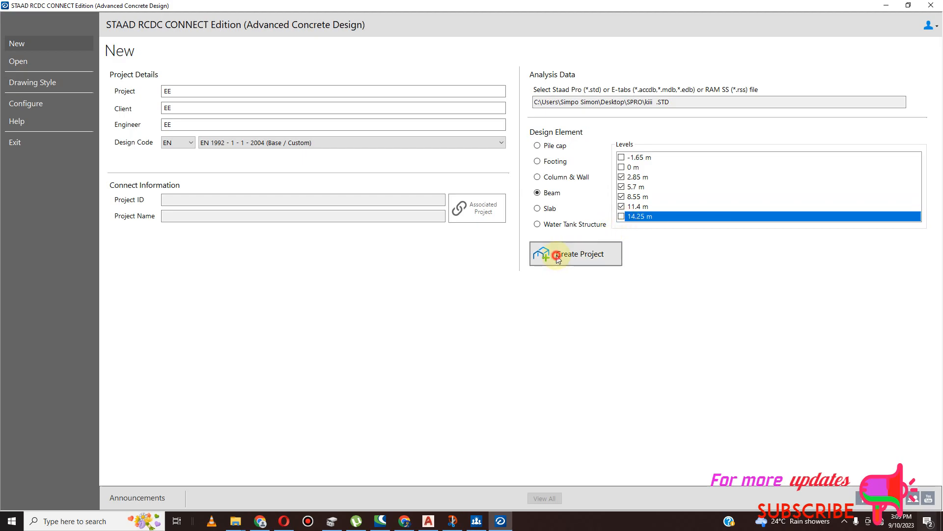
Create the project with the default Base Eurocode design coefficients and let the analysis model be read in.
left_click(565, 268)
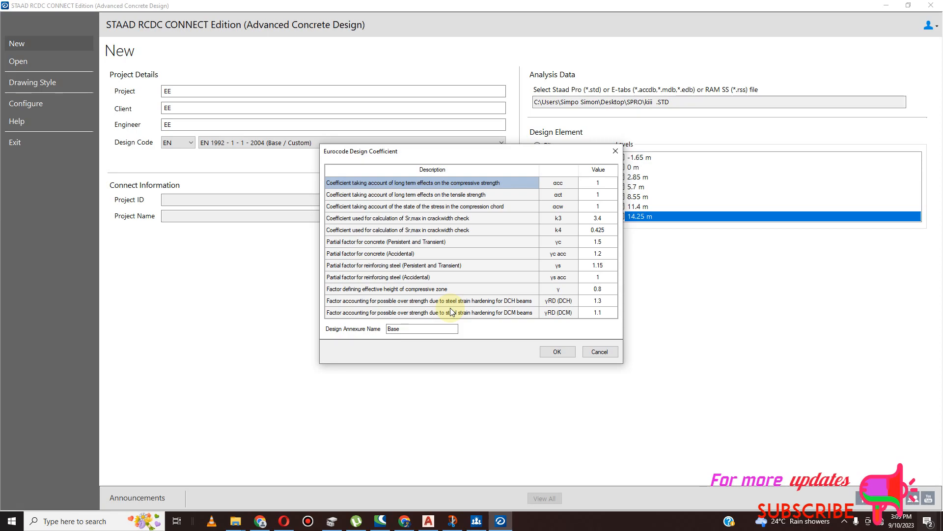
left_click(554, 354)
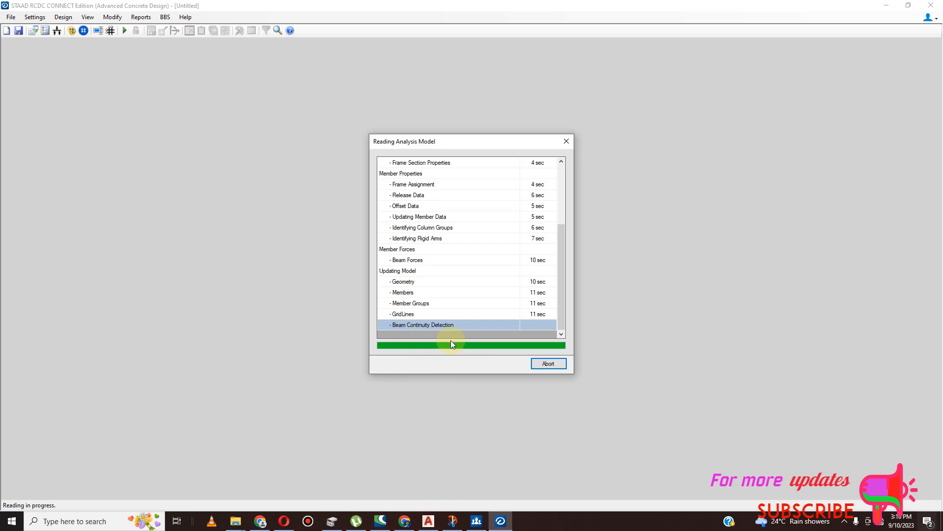
scroll(412, 280, "up", 3)
scroll(429, 305, "up", 4)
left_click_drag(561, 293, 560, 260)
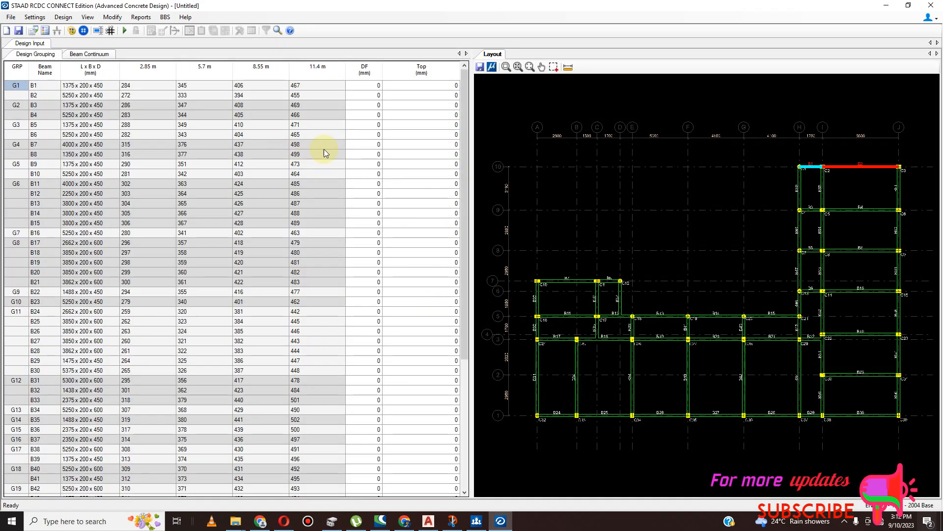
left_click(361, 88)
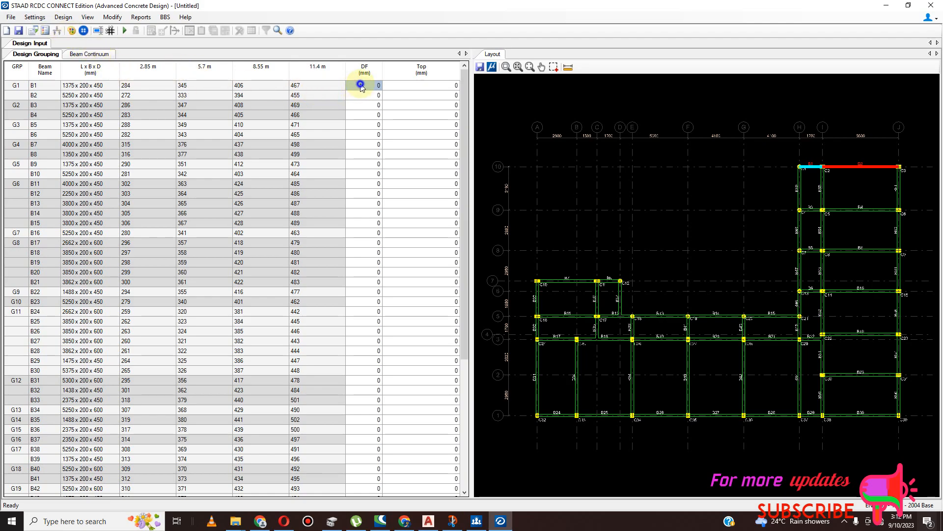
right_click(361, 87)
left_click(358, 102)
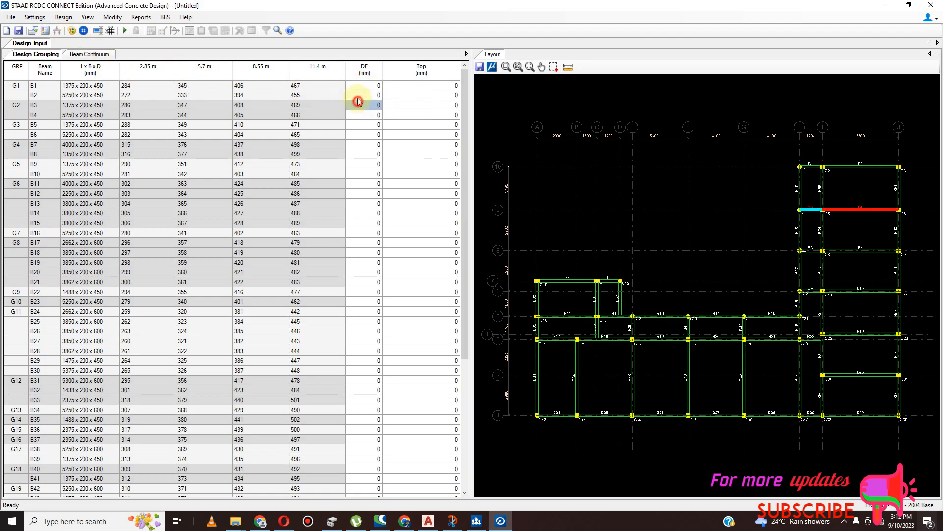
left_click(374, 86)
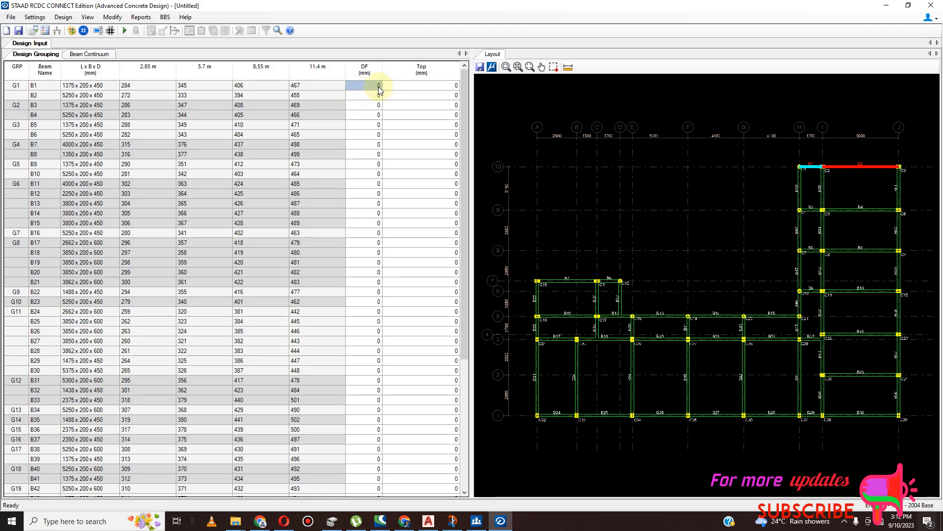
left_click(371, 94)
right_click(371, 97)
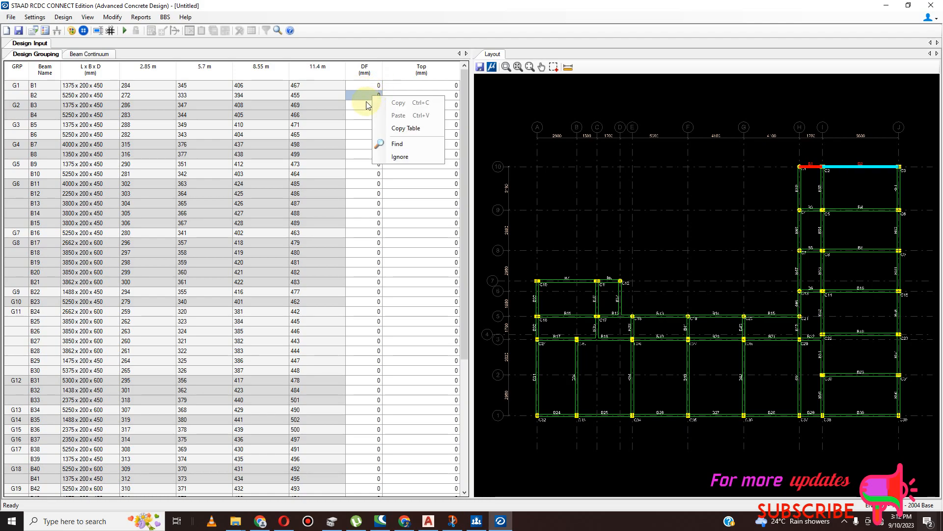
left_click(366, 104)
In the general and reinforcement settings, ignore torsion below 0.1 kNm and enable DCH ductile design and flanged design for all beams.
left_click(35, 17)
left_click(54, 28)
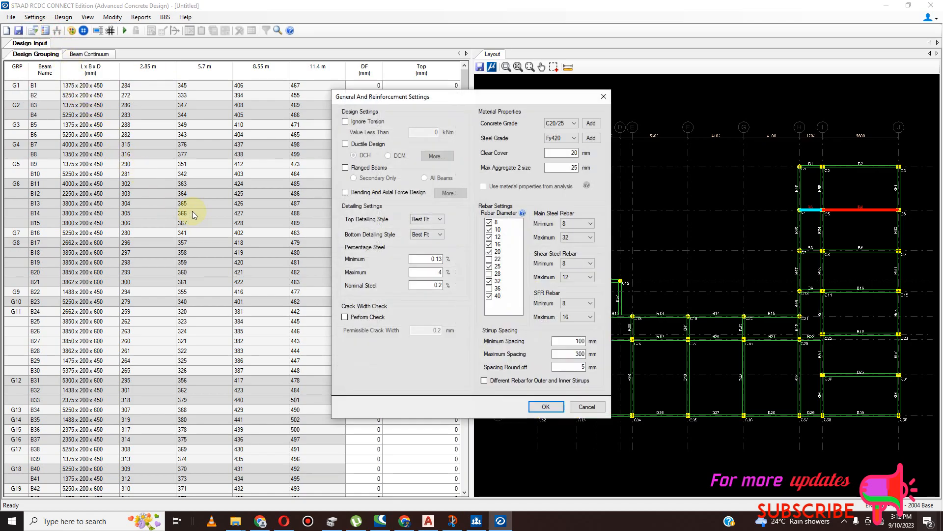
left_click(346, 121)
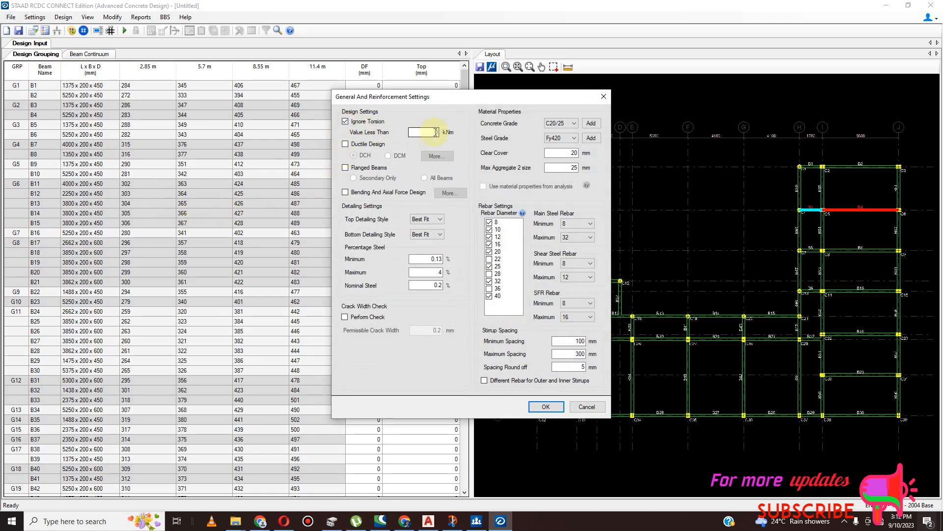
left_click(436, 131)
type("0")
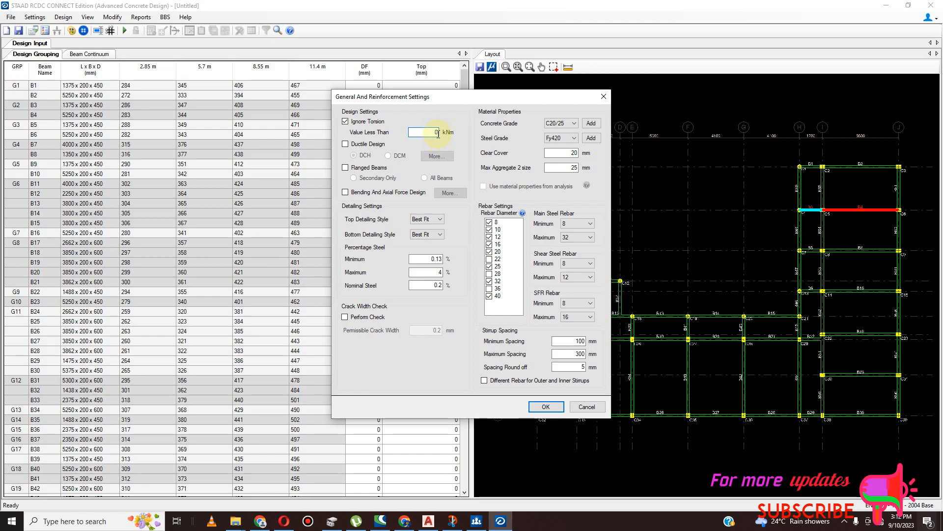
mouse_move(441, 4)
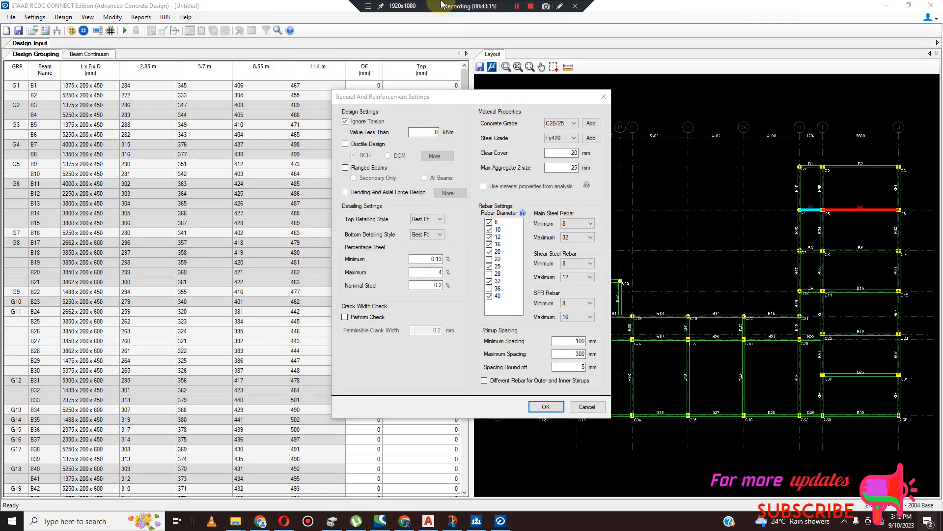
left_click(436, 133)
left_click(436, 132)
mouse_move(486, 4)
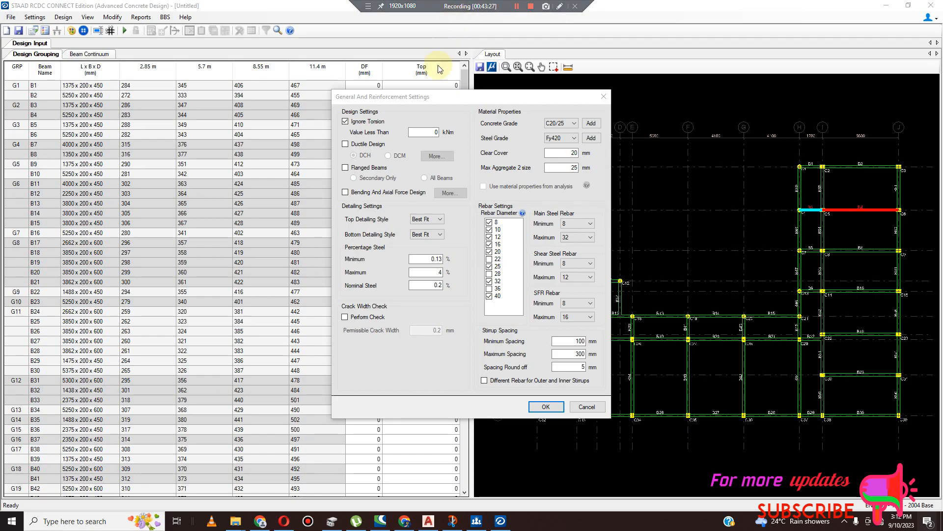
double_click(415, 132)
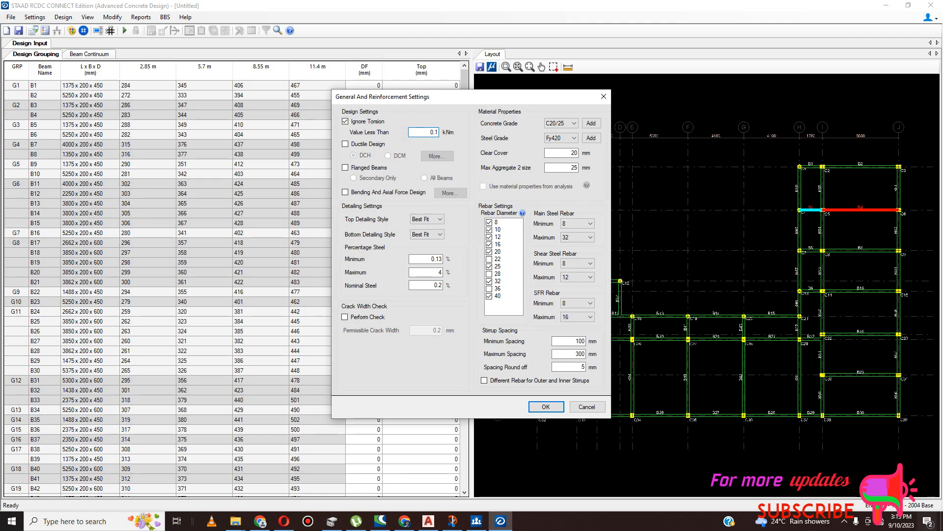
left_click(346, 144)
left_click(345, 168)
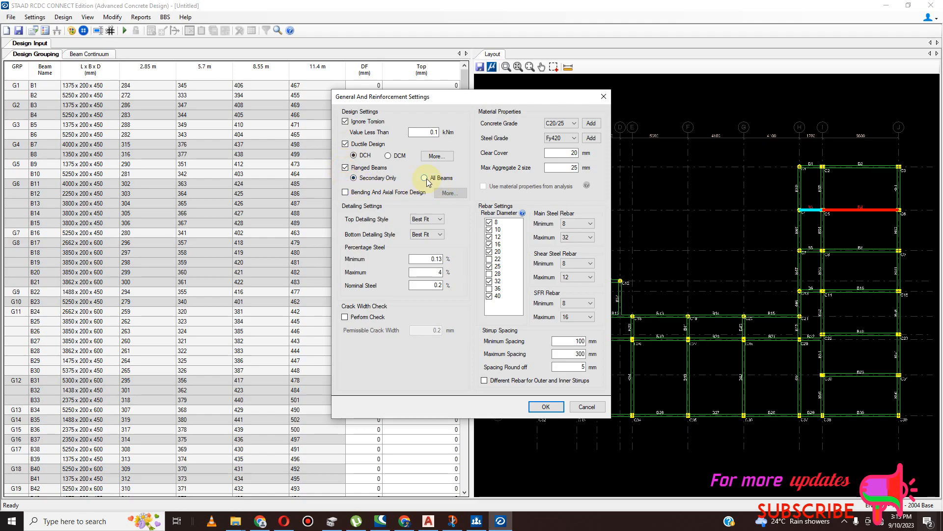
Set the concrete grade to C16/20 and the steel grade to Fy460.
left_click(571, 125)
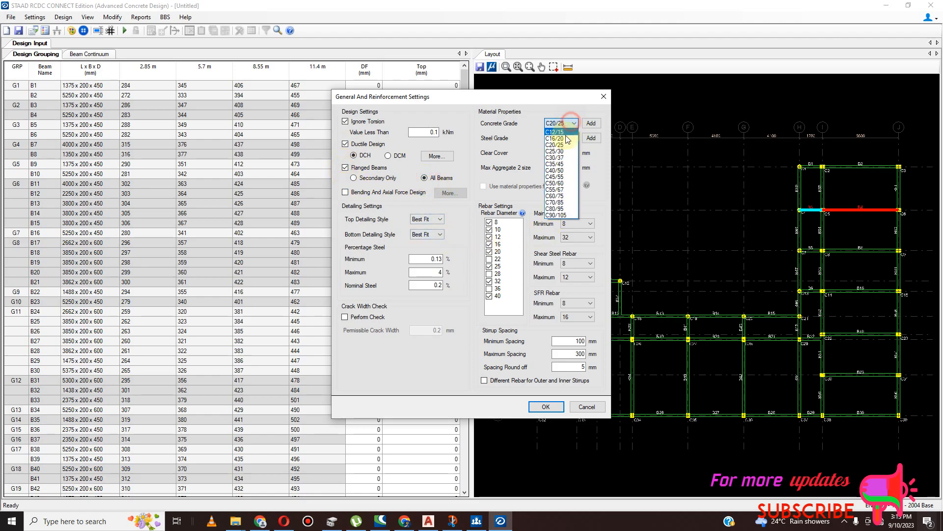
left_click(567, 142)
left_click(569, 142)
left_click(559, 162)
Set the minimum and maximum rebar diameters to 16 for main steel and to 8 for shear steel.
left_click(587, 225)
left_click(588, 250)
left_click(591, 237)
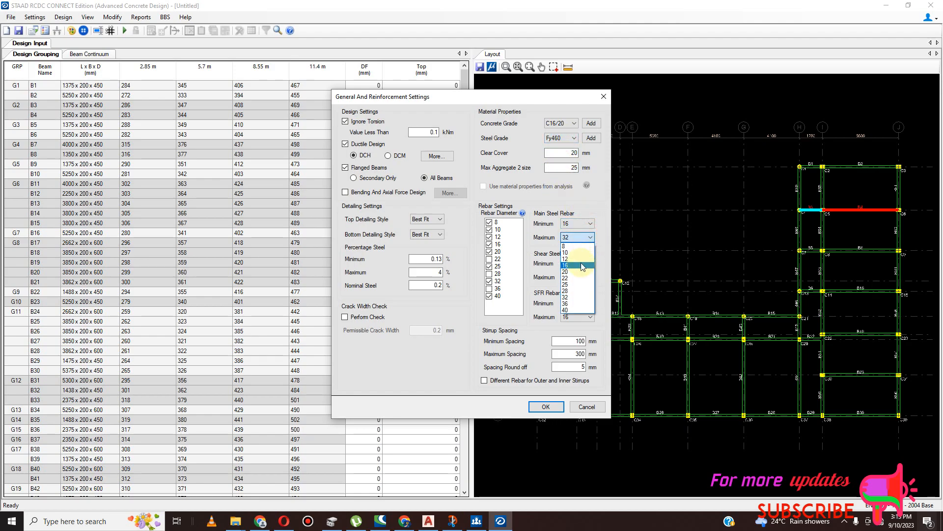
left_click(581, 262)
left_click(584, 262)
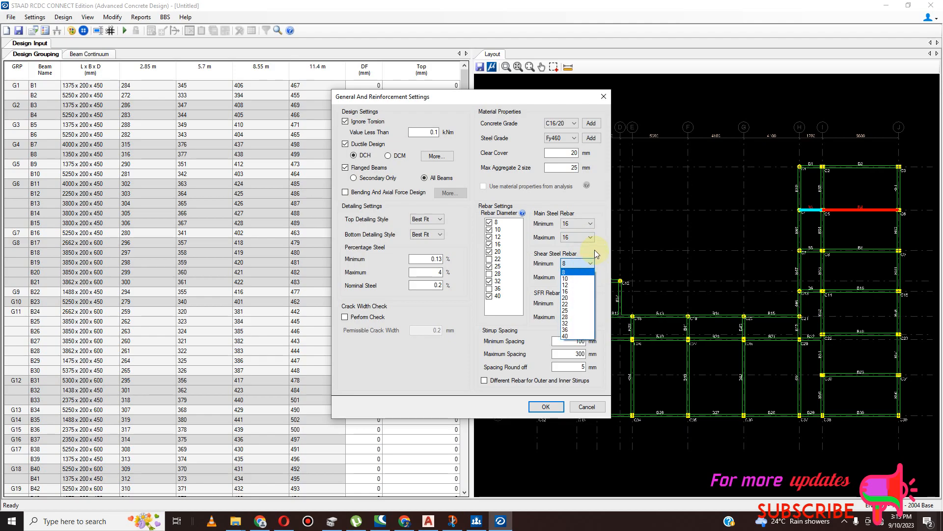
left_click(594, 252)
left_click(591, 276)
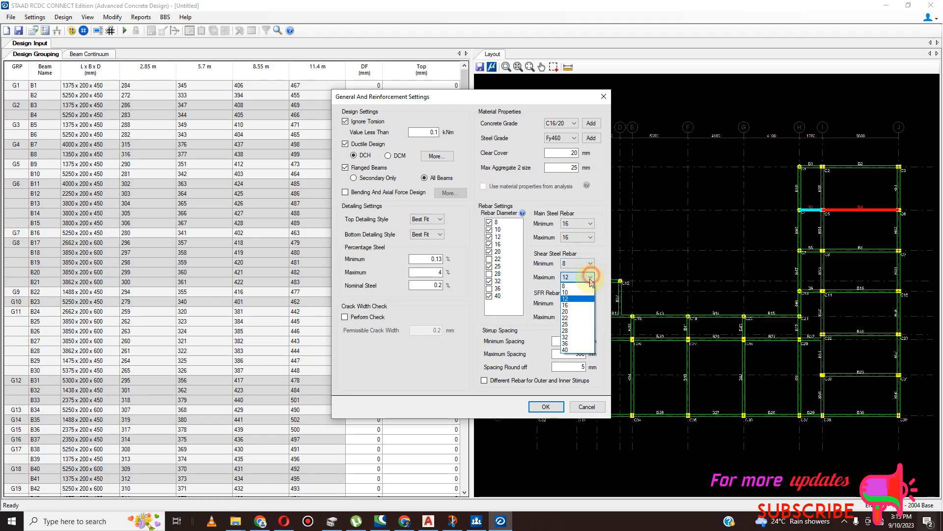
left_click(583, 288)
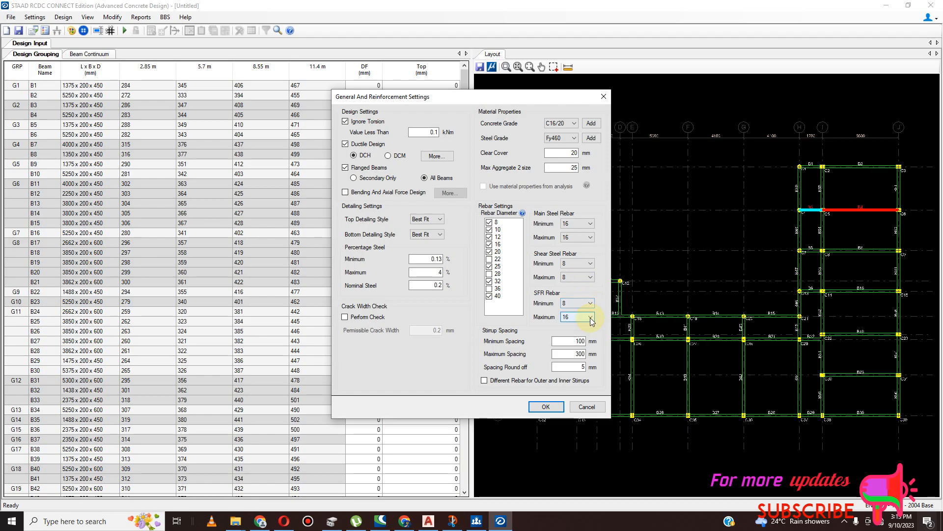
Set the minimum stirrup spacing to 200 mm in the general and reinforcement settings and finish with the settings.
left_click(590, 317)
left_click(575, 348)
left_click(578, 341)
double_click(578, 343)
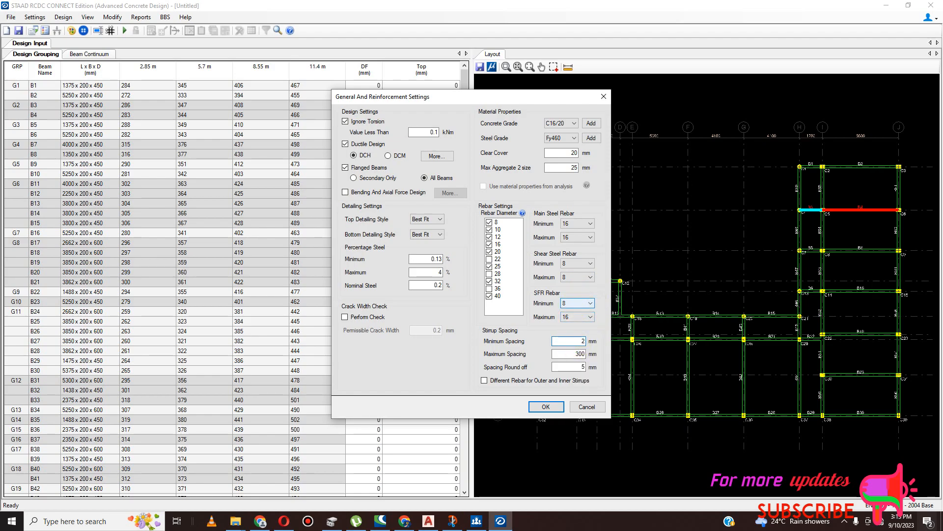
type("200")
double_click(582, 354)
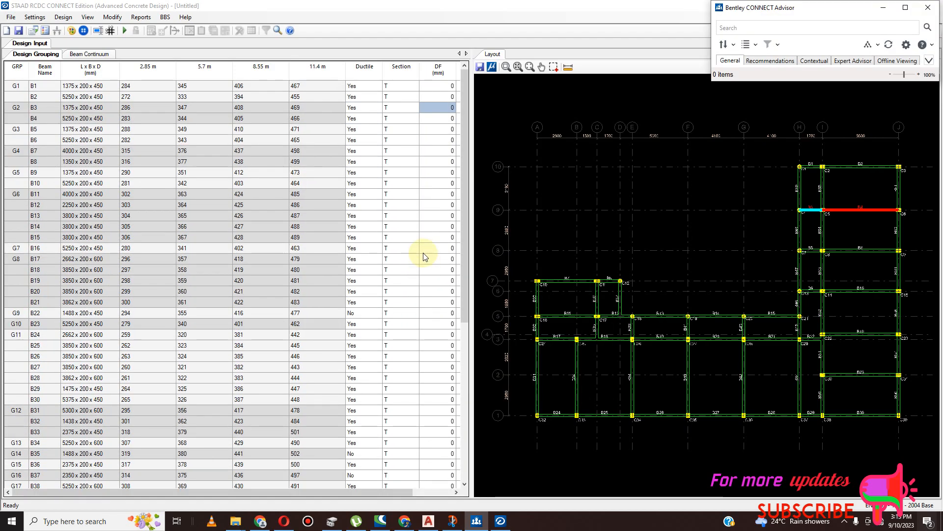
Set the DF value of beam B1 in group G1 to 150 mm.
left_click(437, 86)
right_click(438, 90)
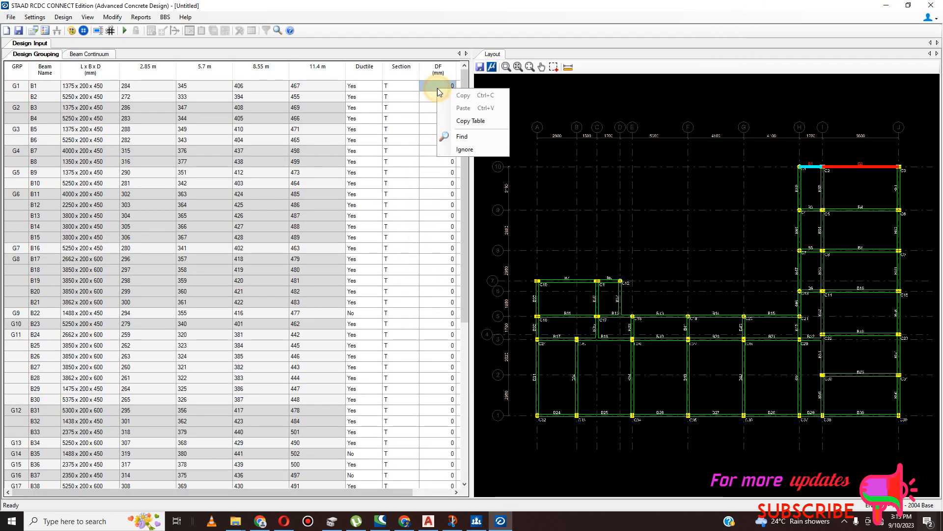
left_click(425, 89)
left_click(450, 86)
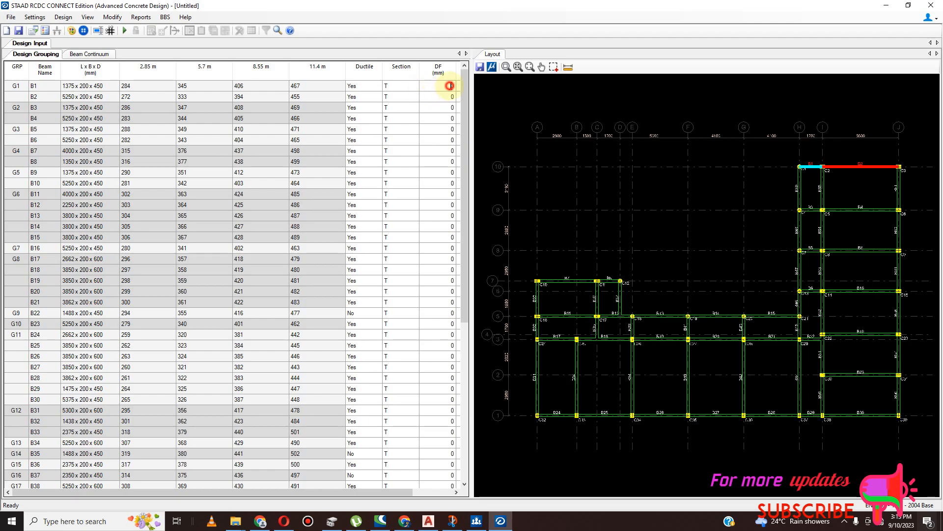
double_click(450, 85)
type("1")
key("Return")
type("50")
Try to copy beam B1's DF value into the DF cell of beam B2.
right_click(447, 87)
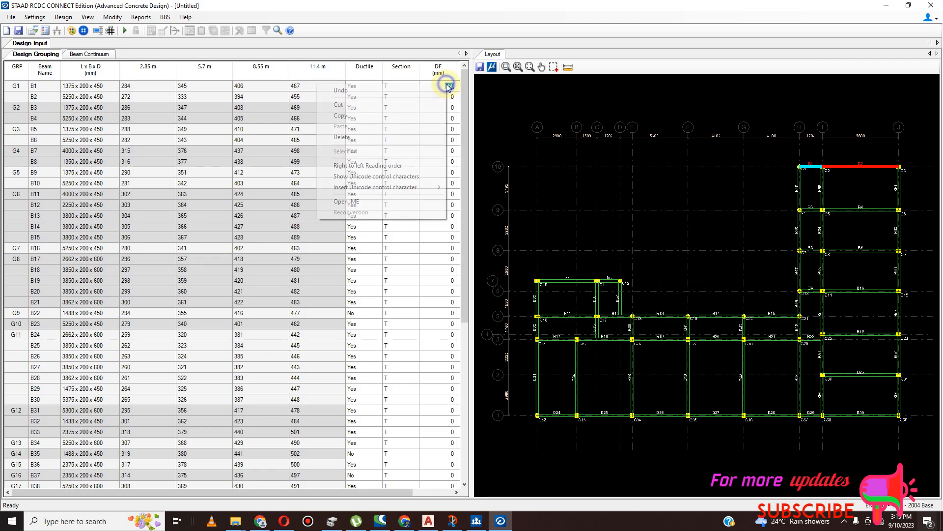
left_click(388, 116)
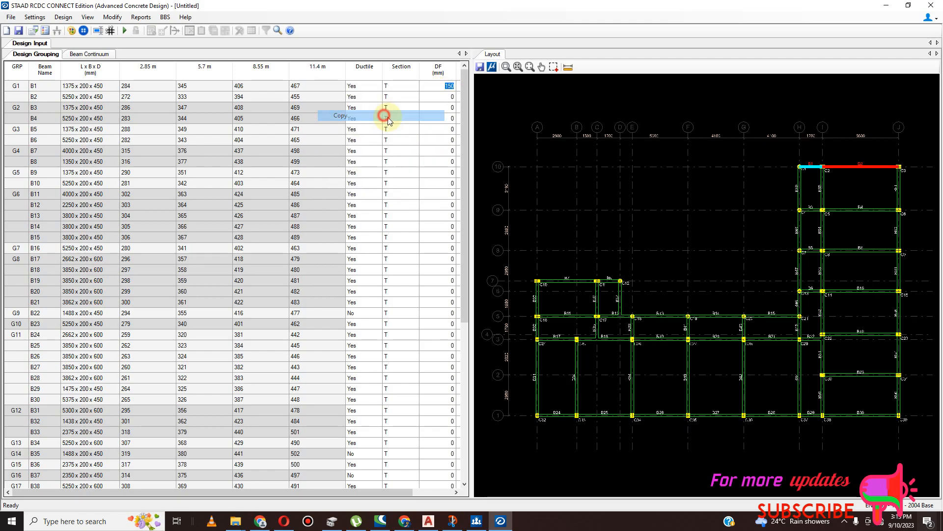
right_click(441, 96)
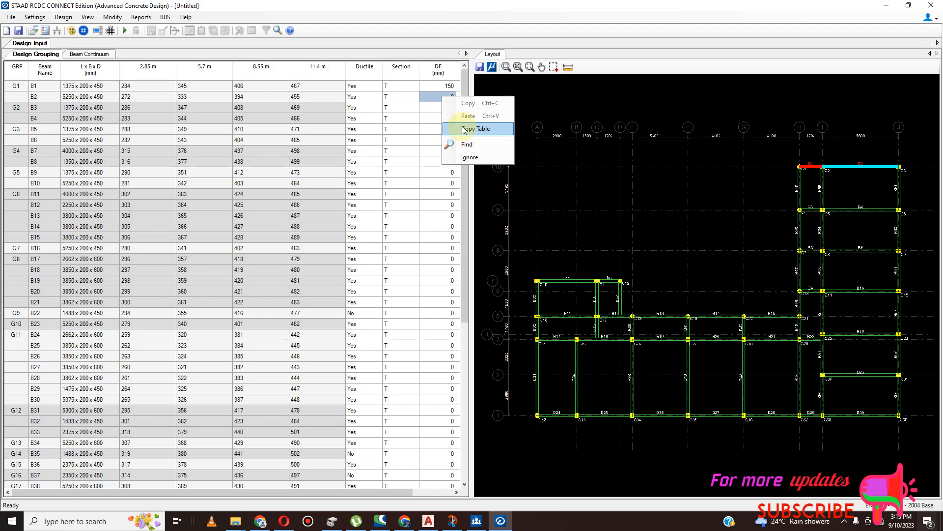
left_click(433, 107)
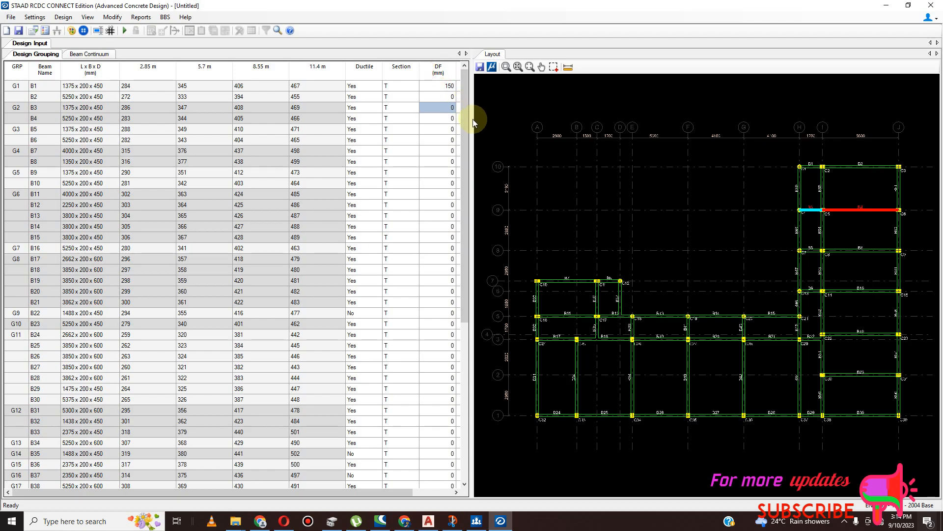
Widen the beam grouping table to show the complete Top column beside DF.
left_click_drag(472, 120, 585, 130)
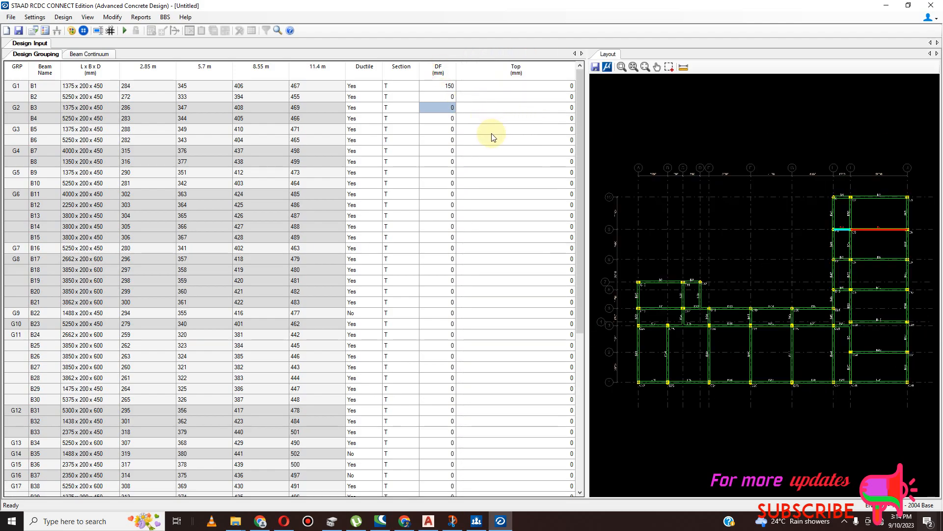
right_click(529, 88)
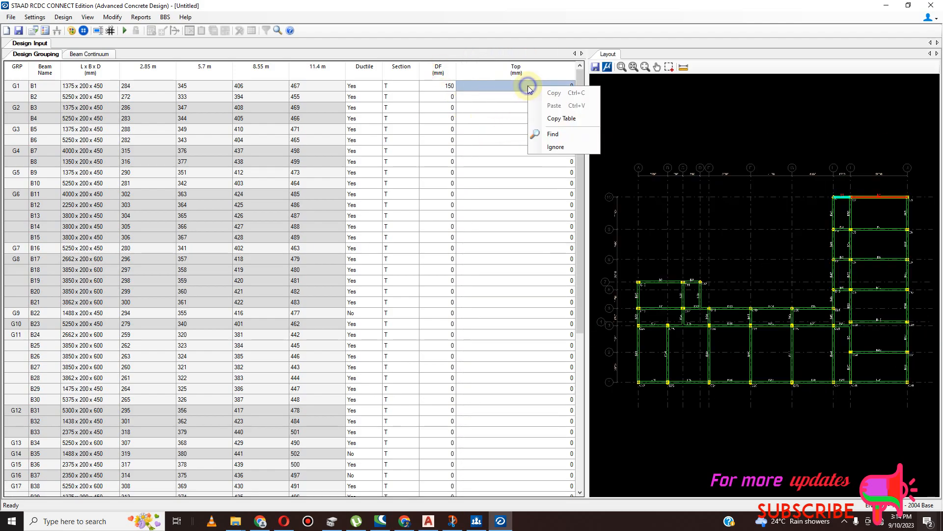
left_click(443, 86)
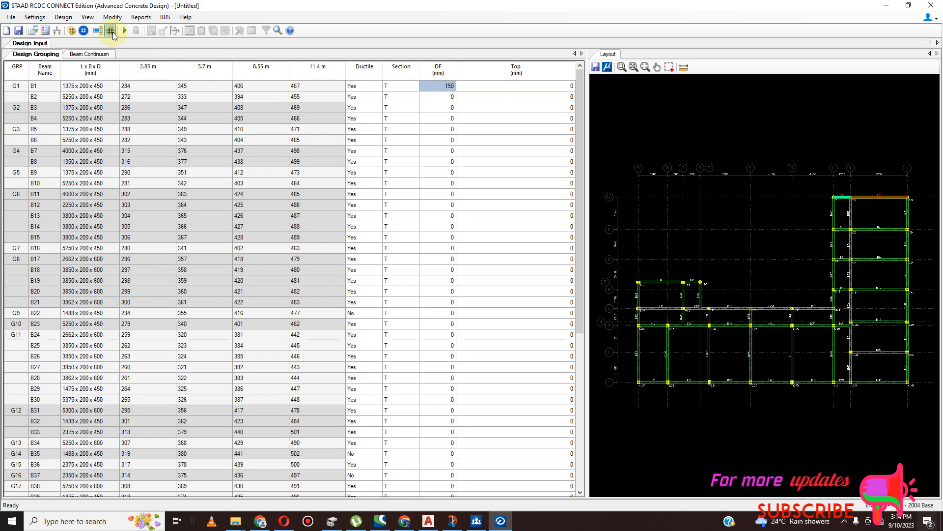
left_click(435, 96)
right_click(440, 97)
right_click(432, 96)
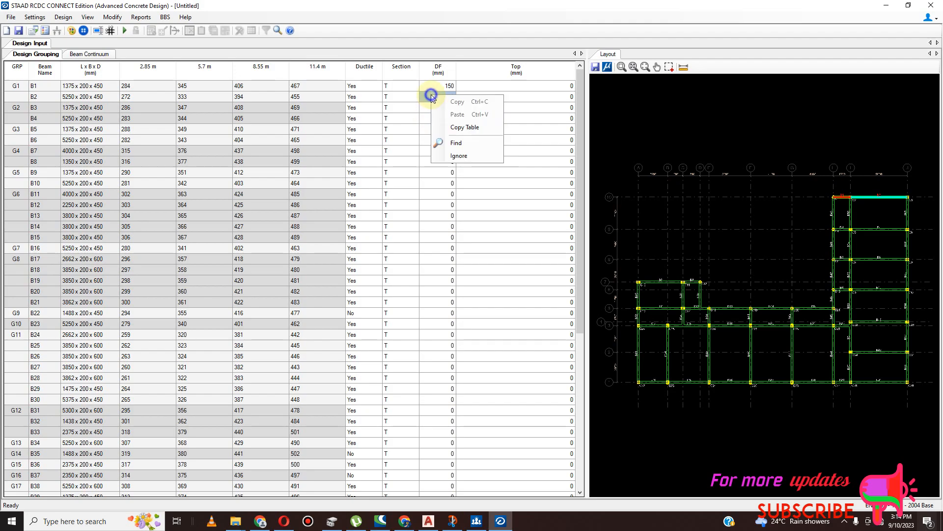
left_click(420, 96)
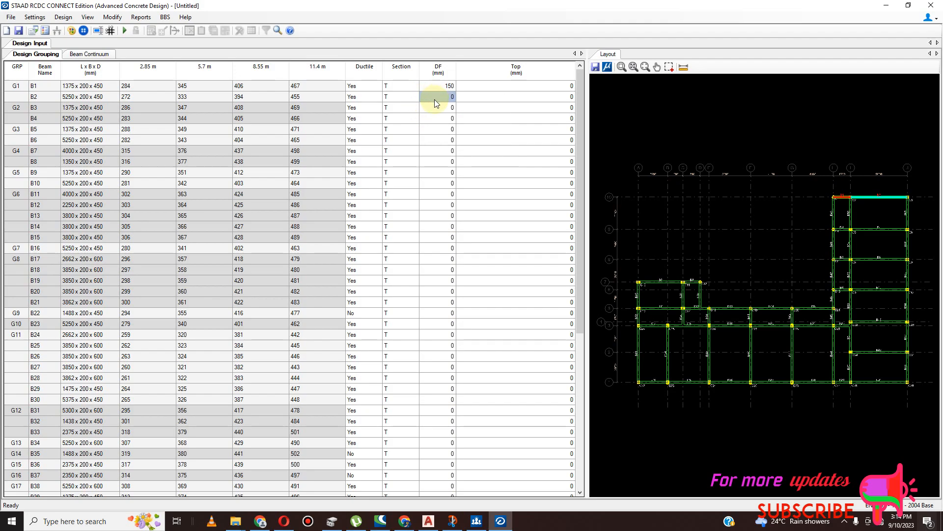
left_click(447, 107)
Copy the 150 mm DF value of beam B1 into the DF cell of beam B2.
left_click(448, 96)
left_click(448, 96)
left_click(452, 86)
left_click(446, 86)
right_click(446, 86)
left_click(403, 118)
left_click(452, 98)
left_click(452, 97)
right_click(451, 96)
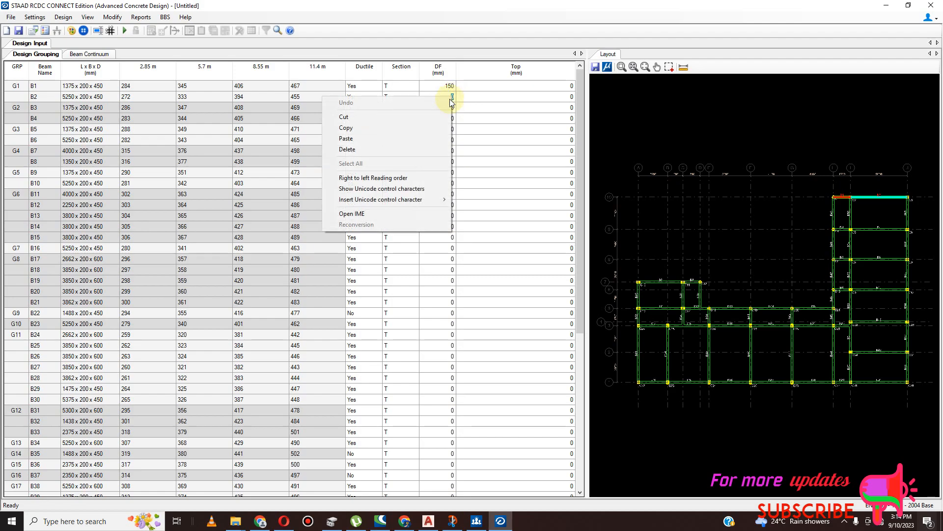
left_click(420, 139)
Try to select the DF cells of beams B3 to B61 together for a bulk change.
left_click(451, 109, "shift")
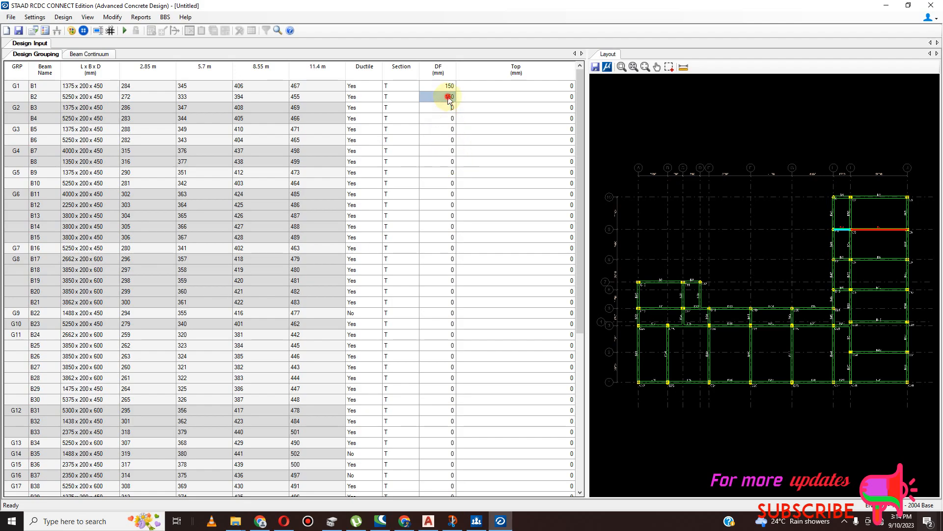
left_click_drag(445, 108, 475, 493)
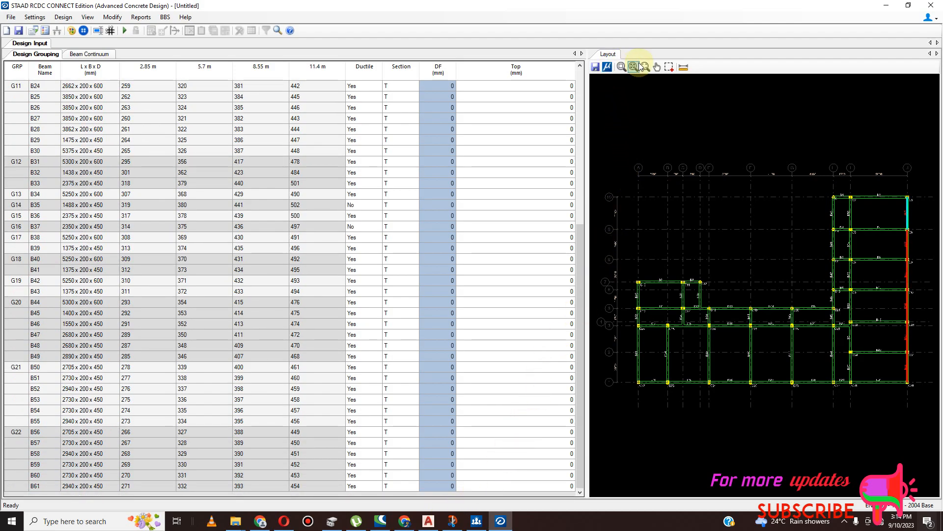
left_click(608, 66)
left_click(540, 296)
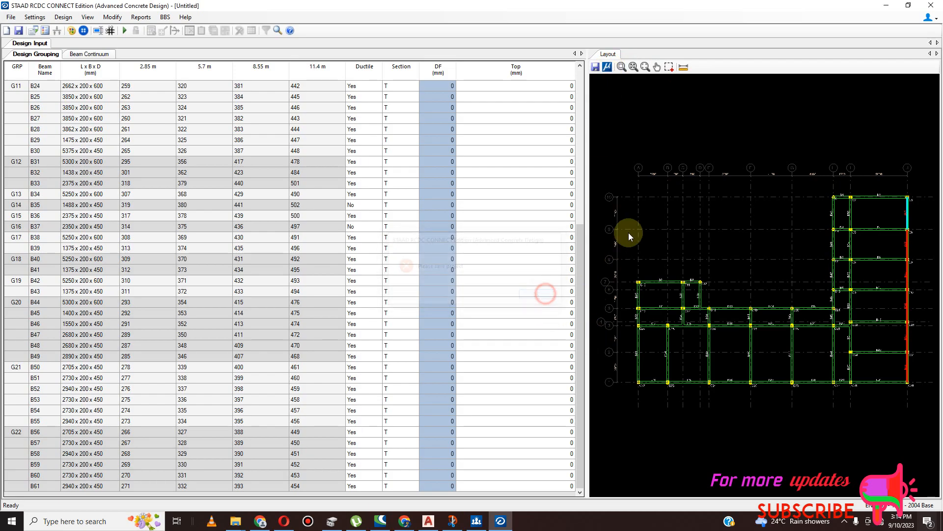
left_click(663, 69)
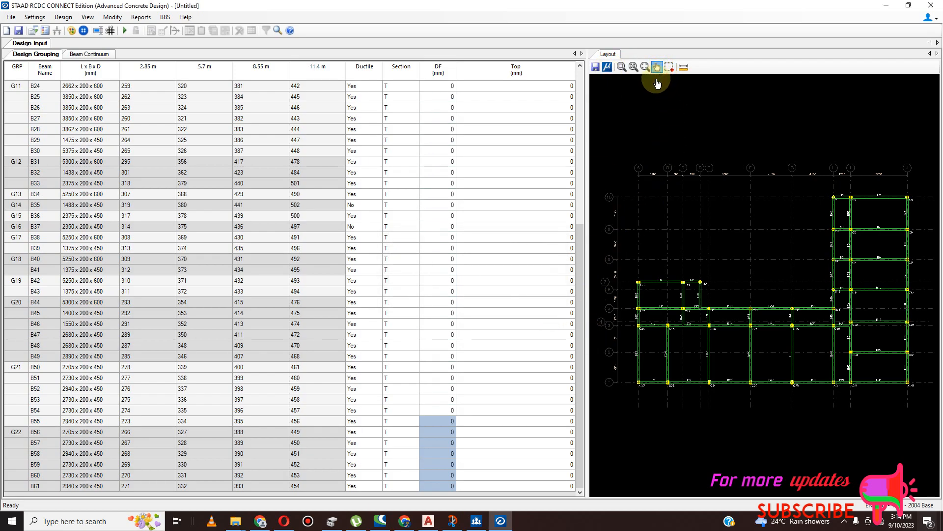
scroll(491, 236, "up", 2)
scroll(445, 220, "up", 1)
right_click(443, 215)
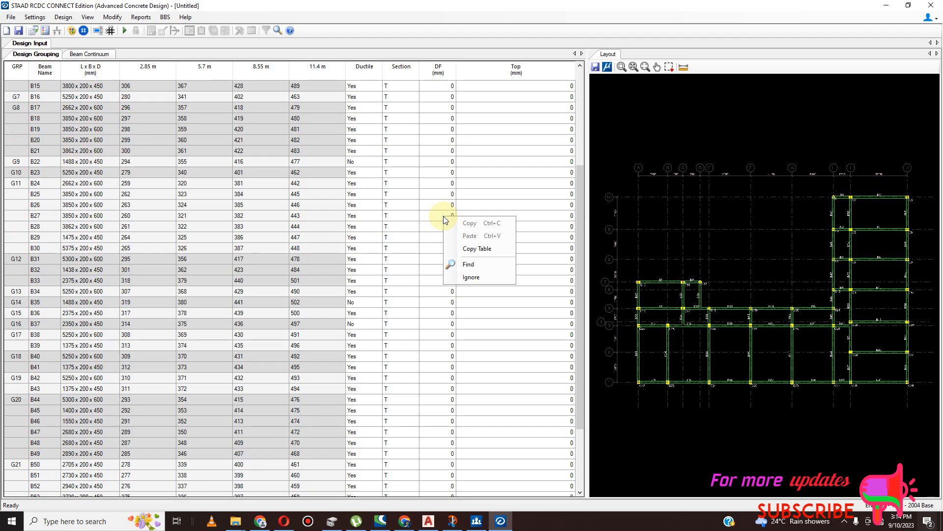
left_click(670, 69)
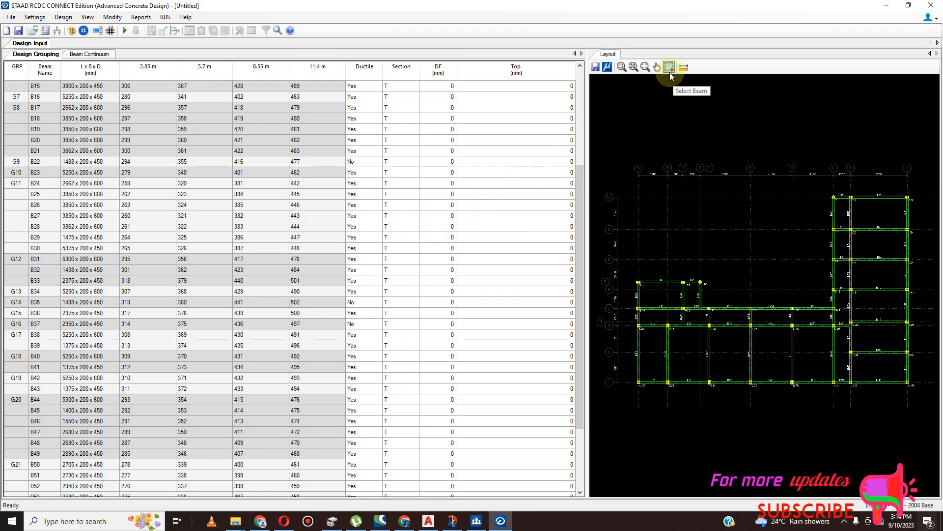
left_click(444, 108)
right_click(443, 111)
left_click(415, 196)
scroll(471, 252, "up", 5)
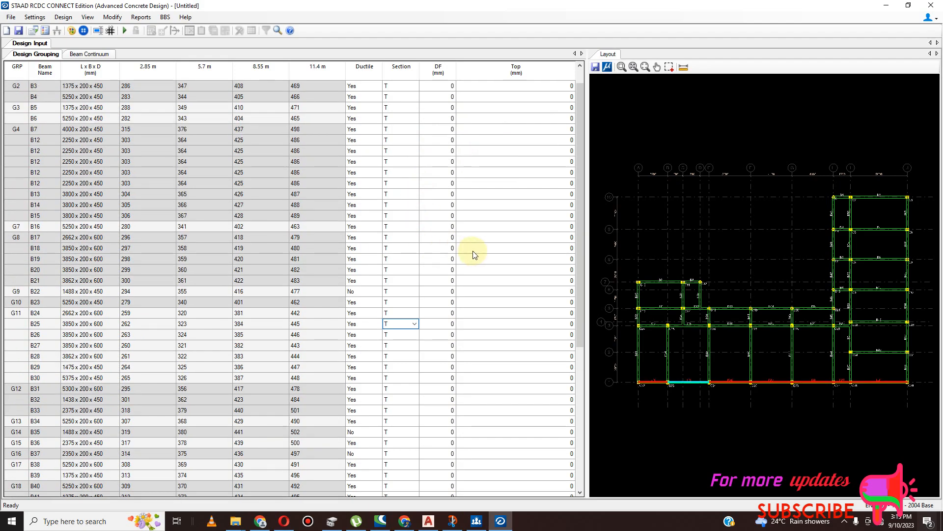
left_click(448, 111)
right_click(448, 111)
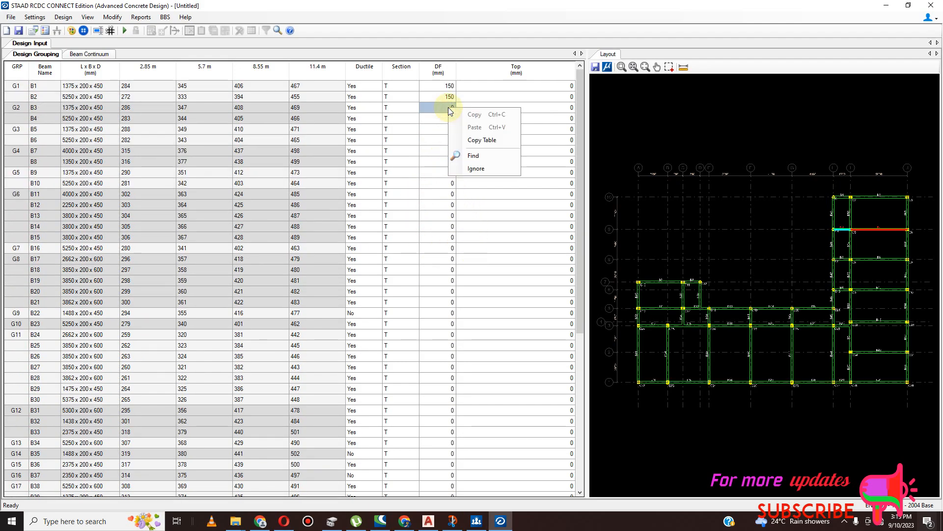
Examine the design options available for beam B4 of group G2 in the layout.
left_click(856, 230)
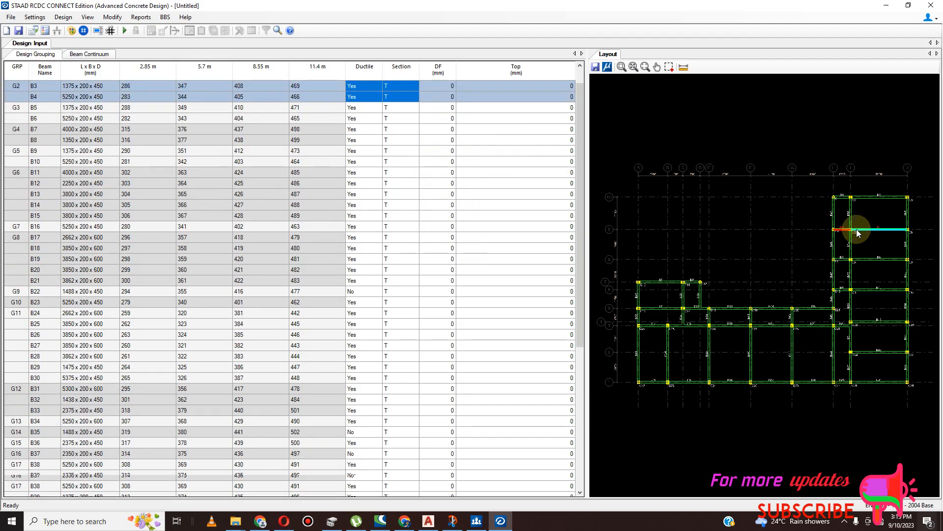
right_click(857, 229)
scroll(499, 158, "up", 1)
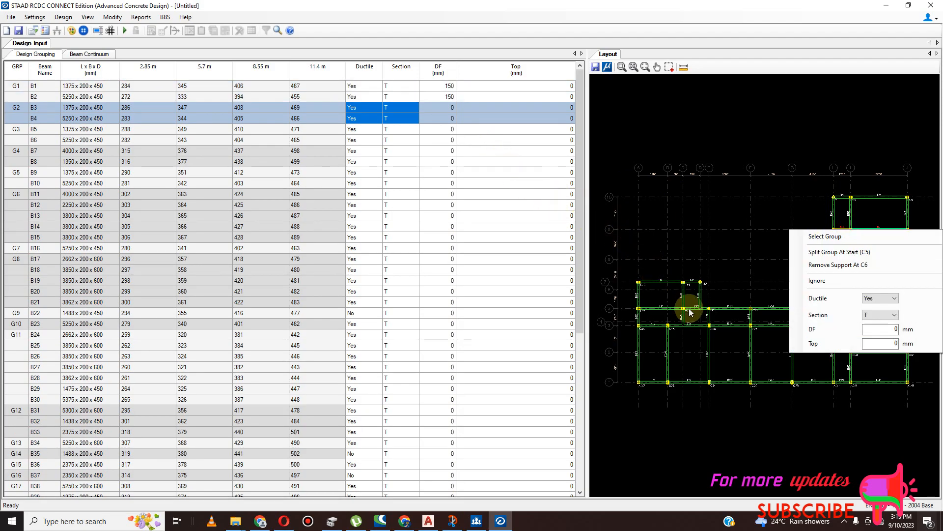
left_click(718, 325)
Select beam B27 of group G11 in the layout and set its DF to 150 mm.
left_click(768, 382)
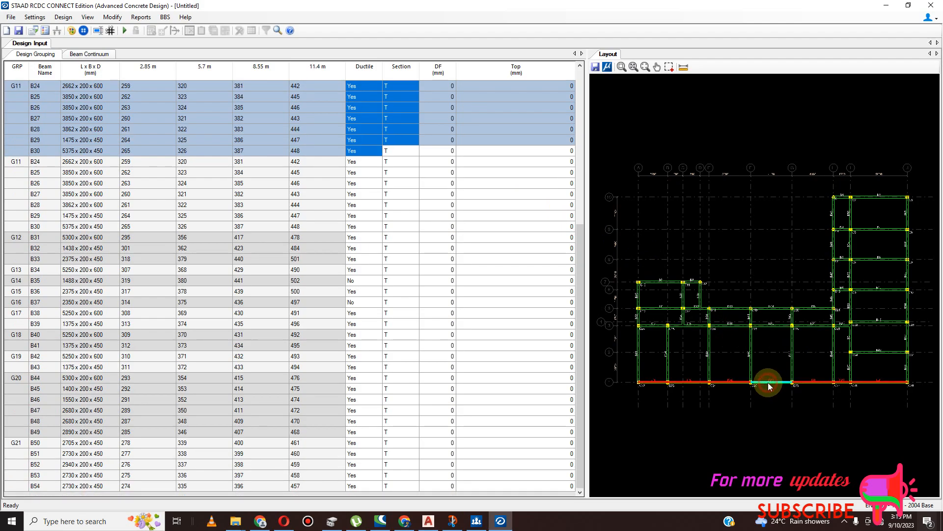
right_click(769, 387)
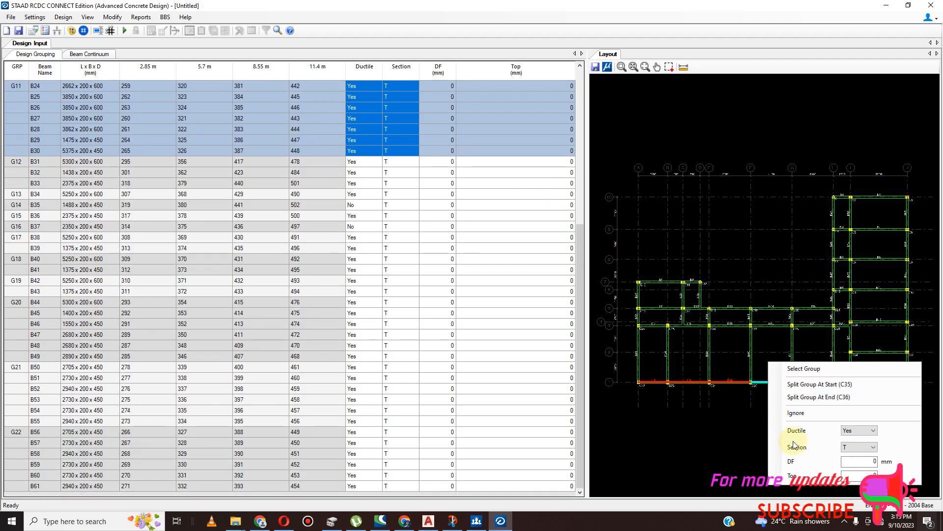
left_click(869, 462)
type("15")
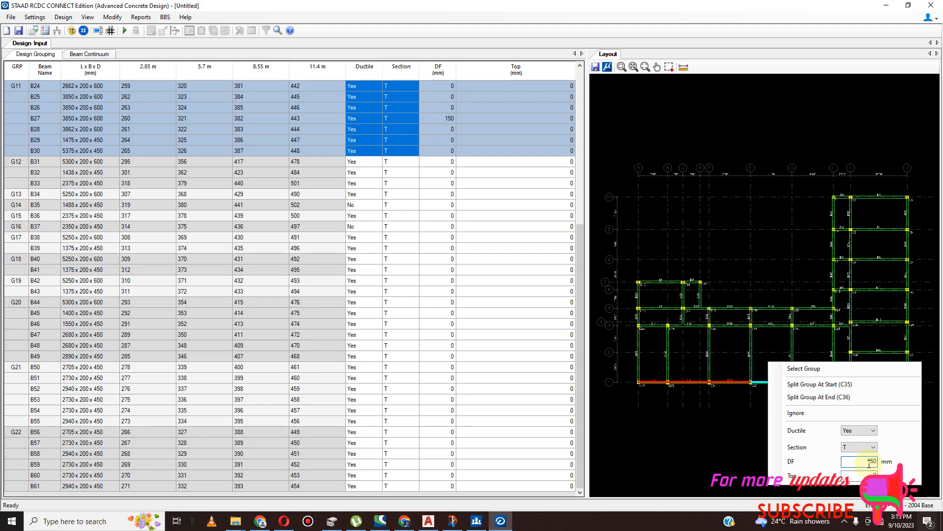
left_click(858, 448)
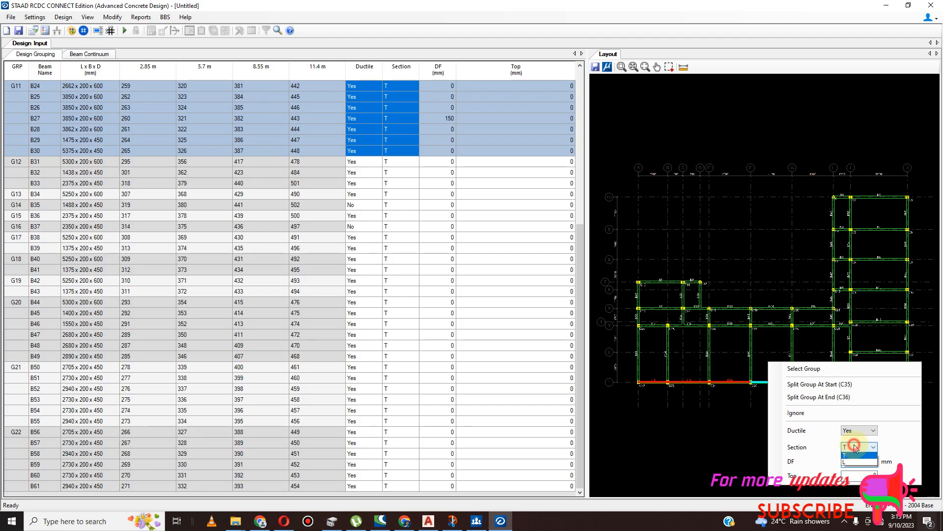
left_click(829, 460)
left_click(861, 463)
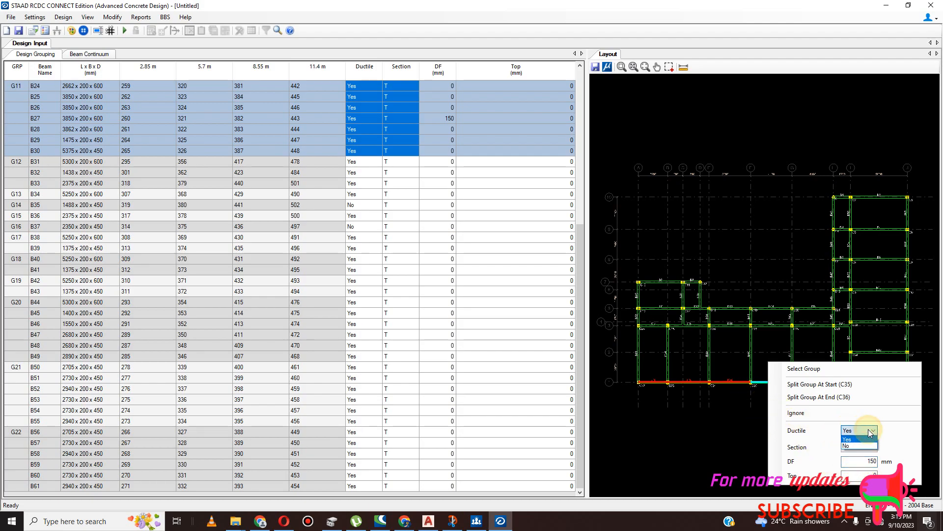
left_click(817, 386)
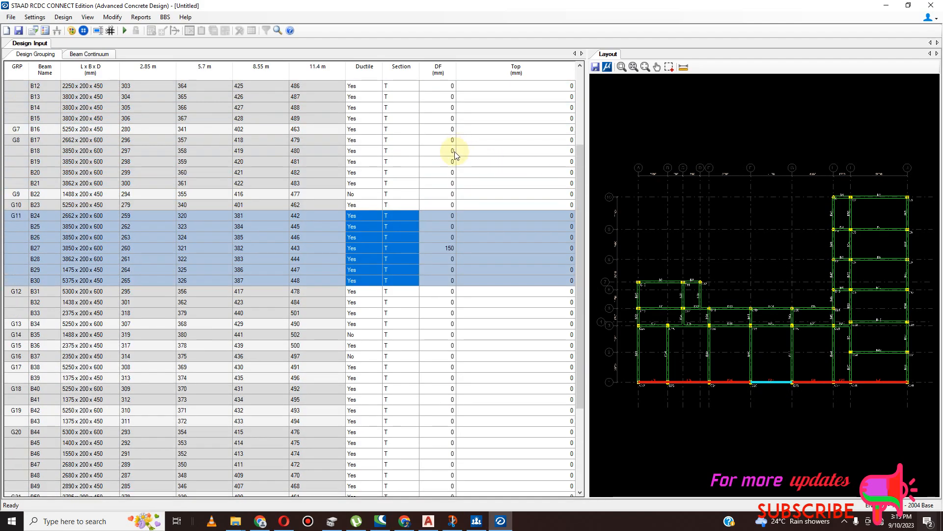
Set the DF of beam B25 in group G11 to 150 mm from the layout.
right_click(681, 385)
left_click(775, 462)
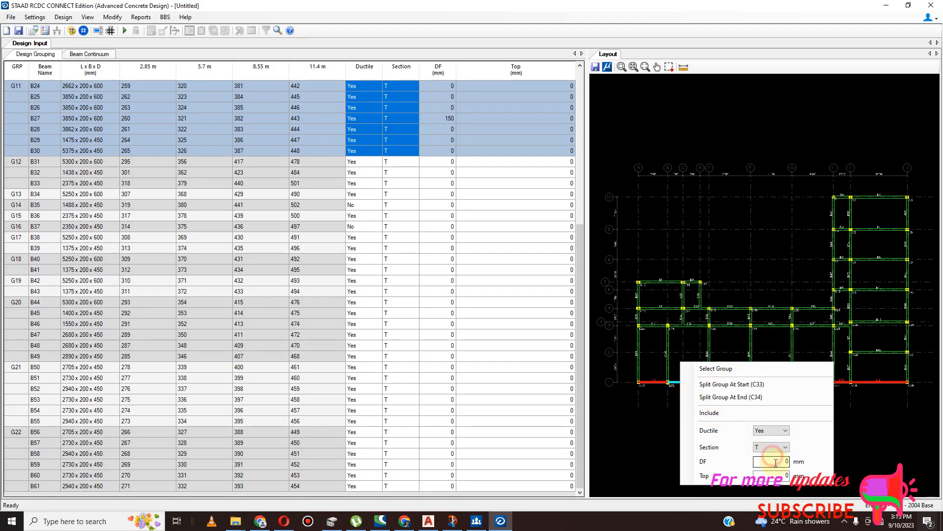
double_click(776, 462)
type("15")
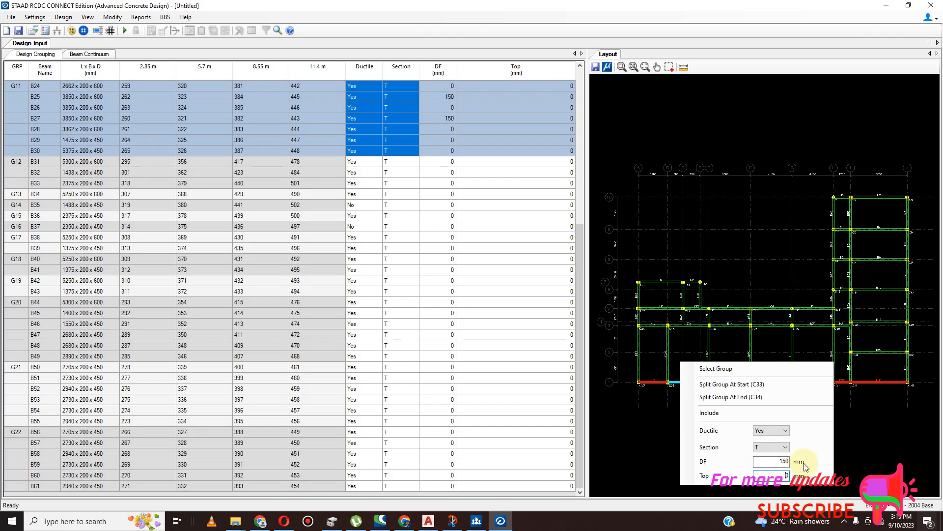
left_click(808, 375)
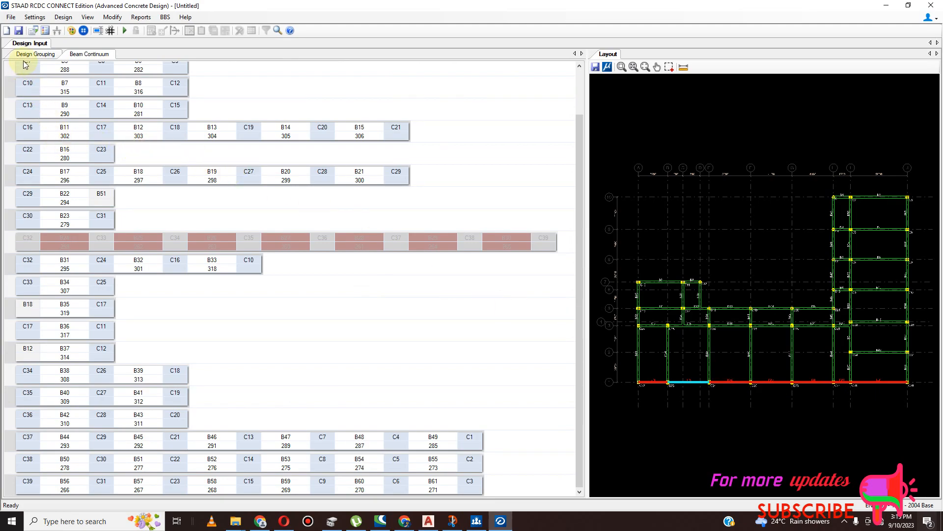
Return to the beam grouping table and examine the options available for beam B3's DF value.
left_click(29, 54)
scroll(447, 149, "up", 4)
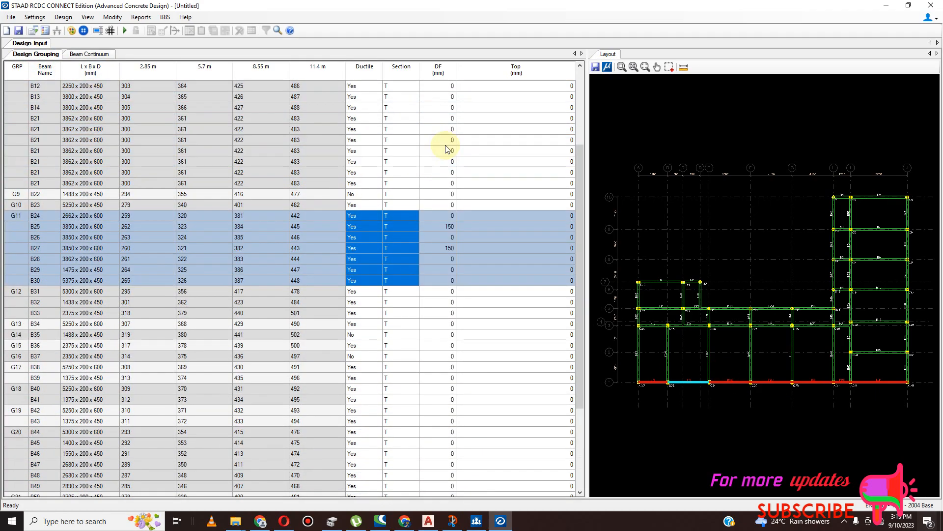
scroll(448, 149, "up", 7)
left_click(442, 108)
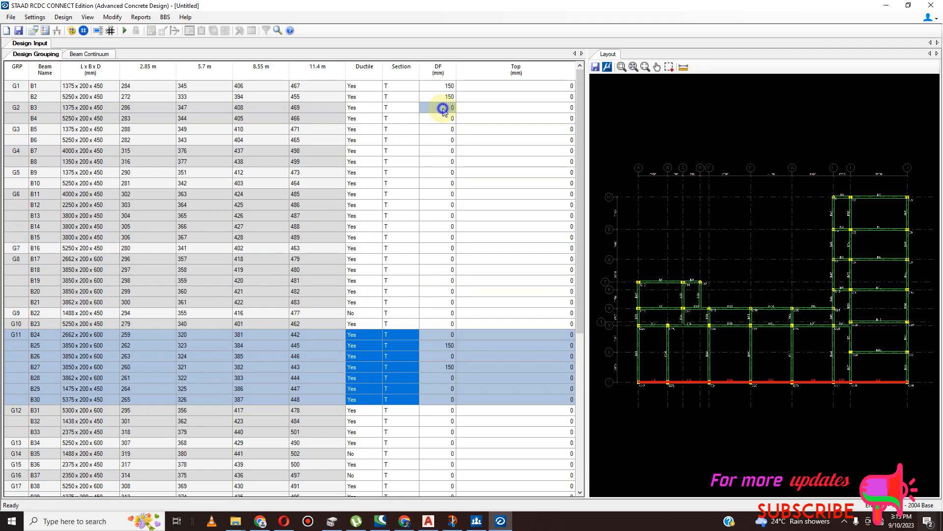
right_click(443, 108)
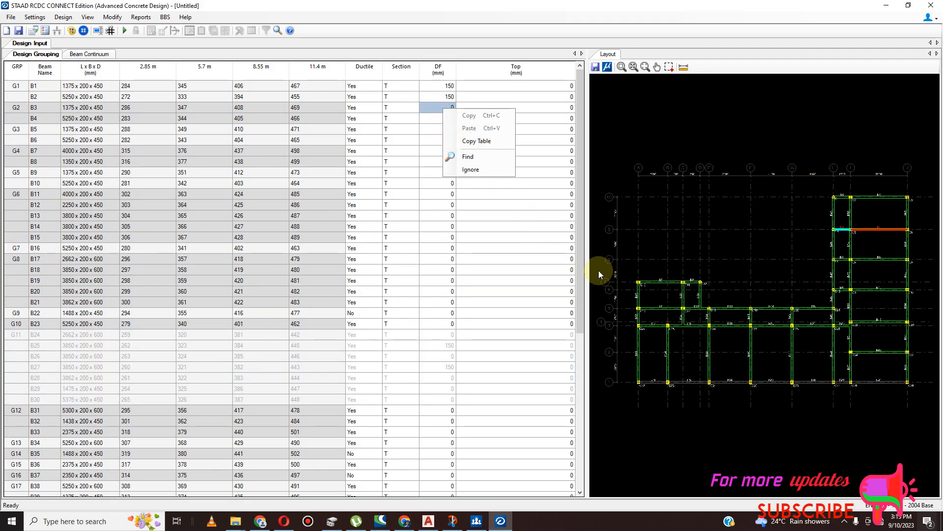
Try to measure a distance on the G11 beam line in the layout, and dismiss the measurement.
left_click(683, 66)
left_click(437, 74)
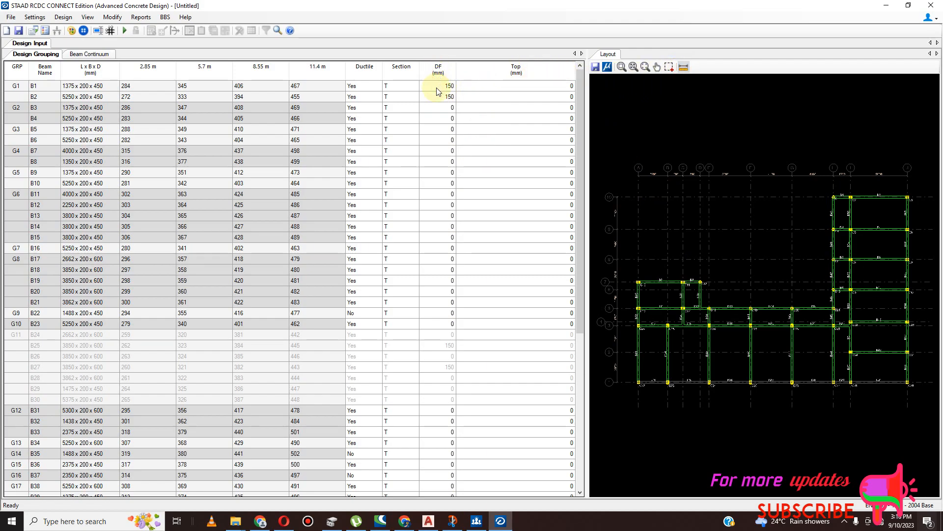
left_click(694, 384)
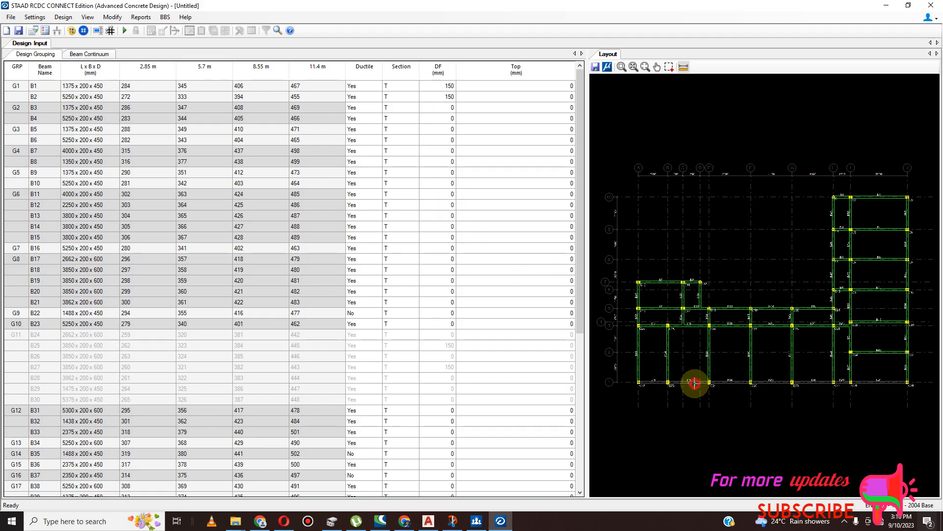
left_click(694, 383)
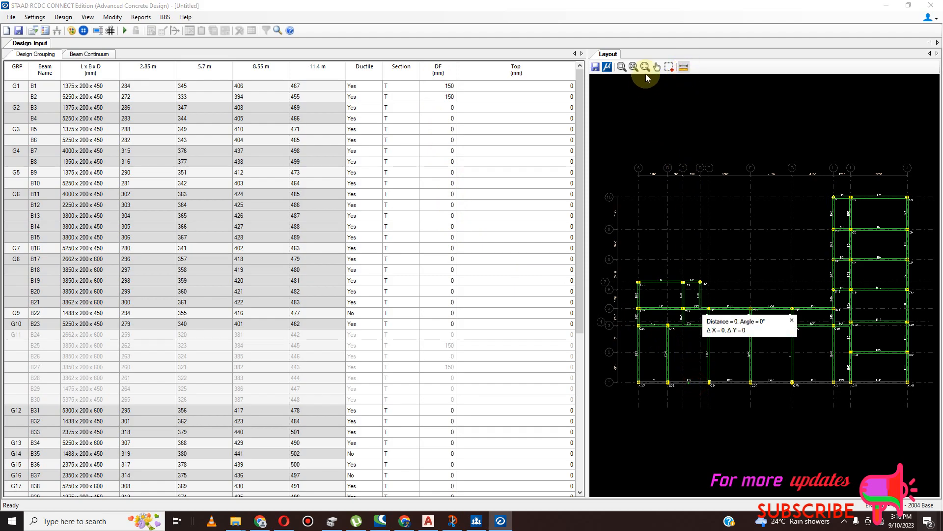
left_click(342, 351)
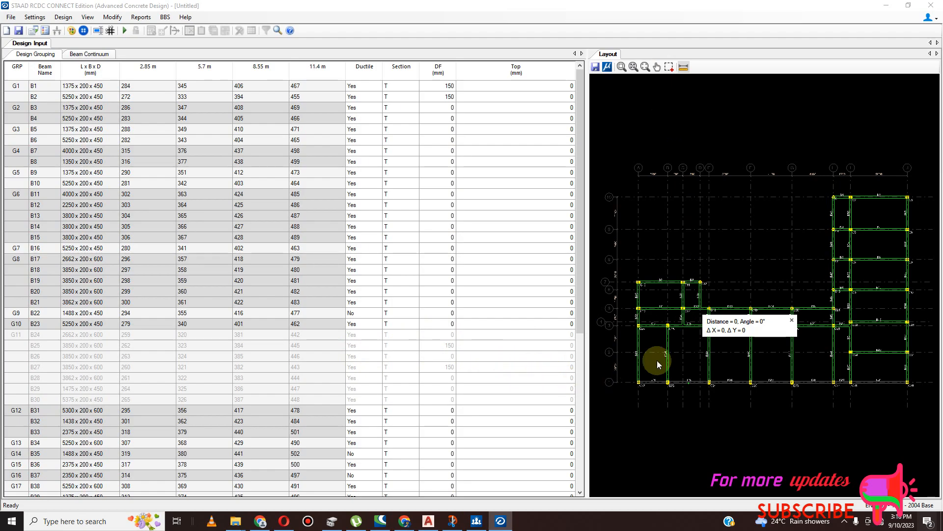
left_click(791, 320)
Examine the options available for the ignored G11 beams B24 to B28 in the grouping table and layout.
left_click(720, 383)
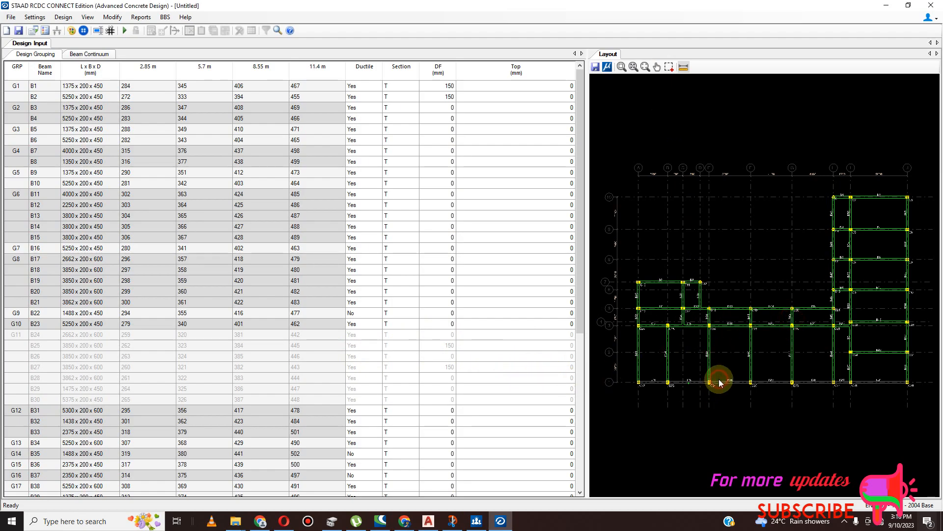
right_click(166, 364)
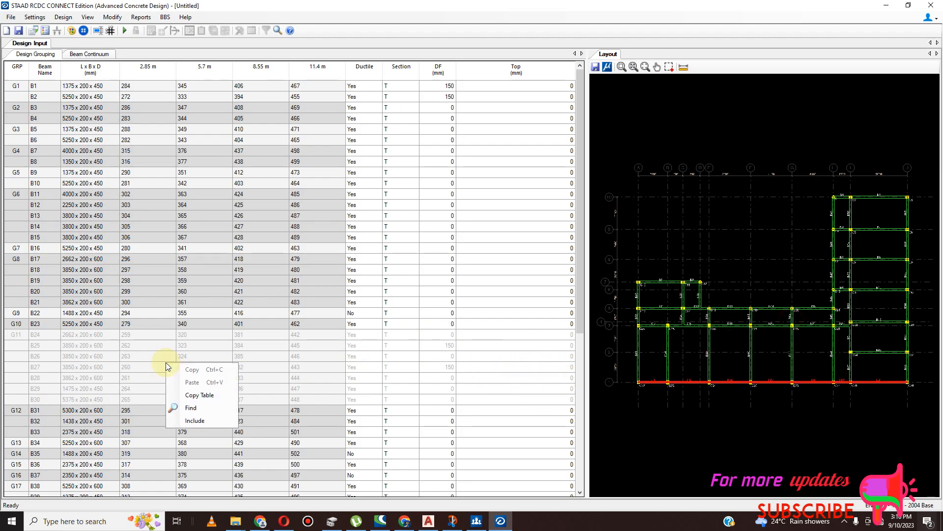
left_click(656, 67)
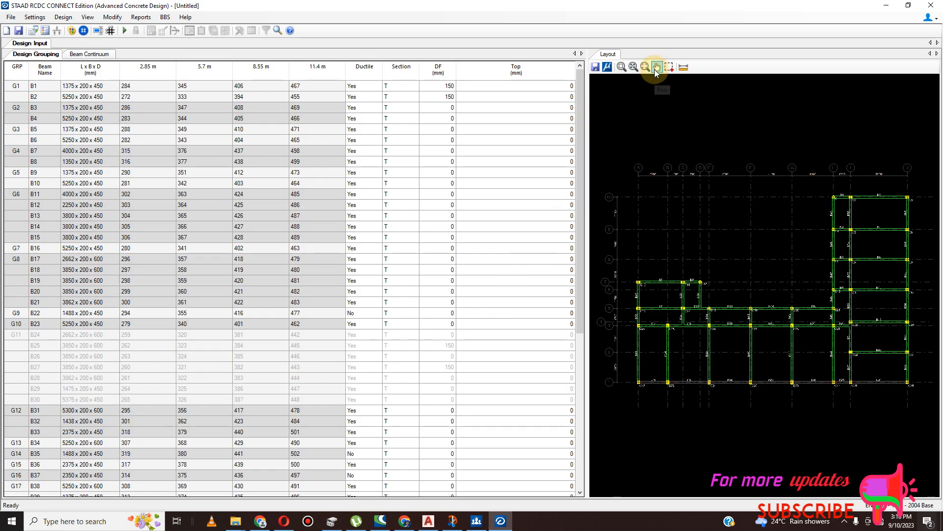
left_click(685, 344)
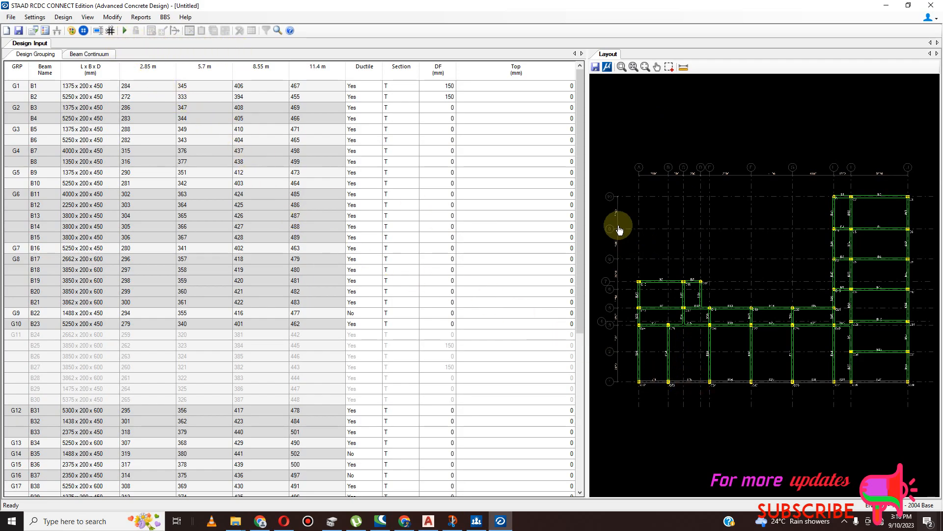
left_click(546, 335)
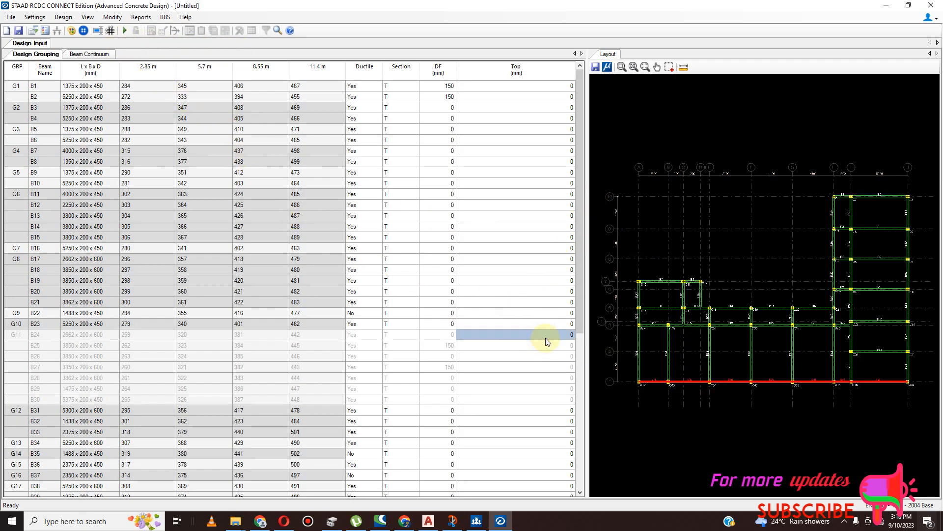
left_click(539, 347)
right_click(442, 345)
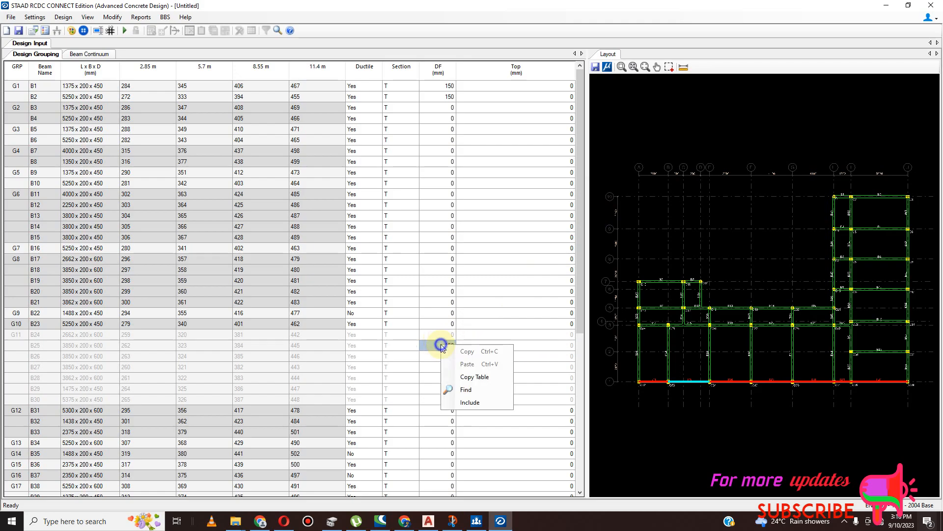
left_click(440, 357)
right_click(441, 357)
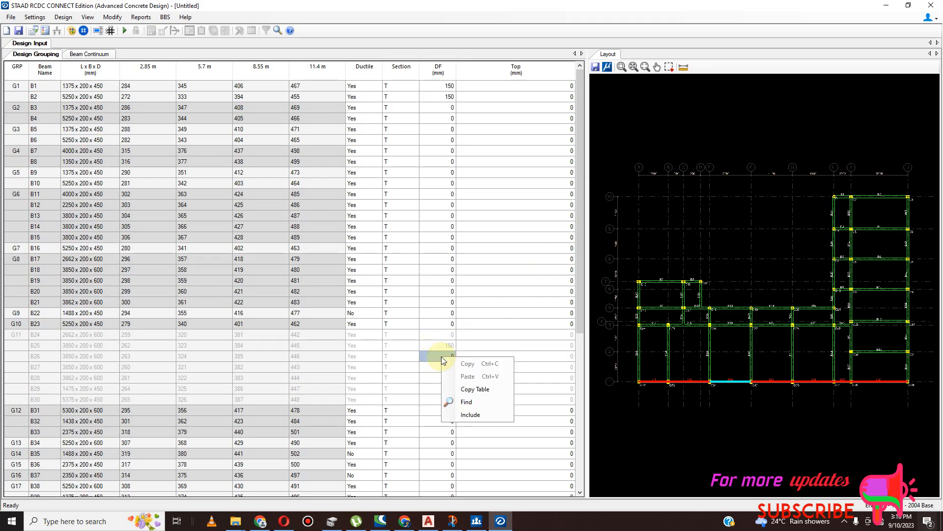
left_click(437, 367)
left_click(442, 378)
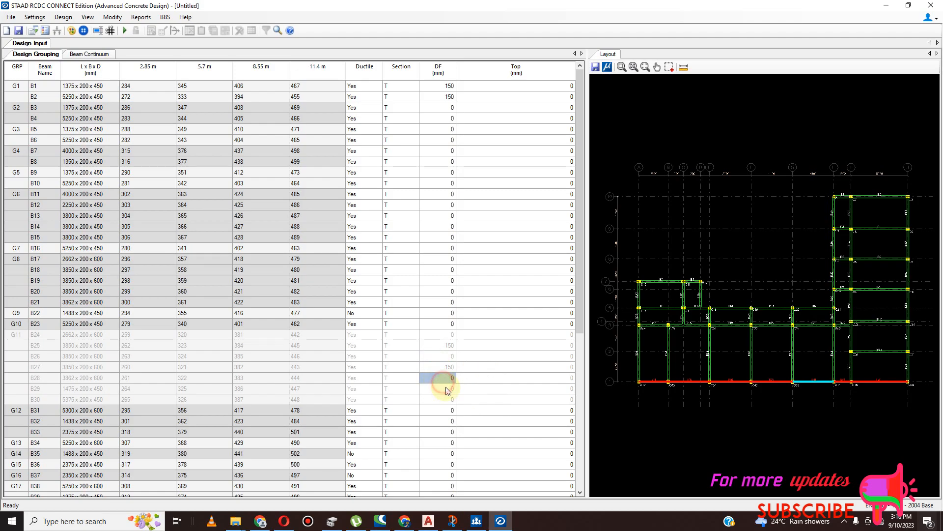
left_click(700, 376)
left_click(651, 383)
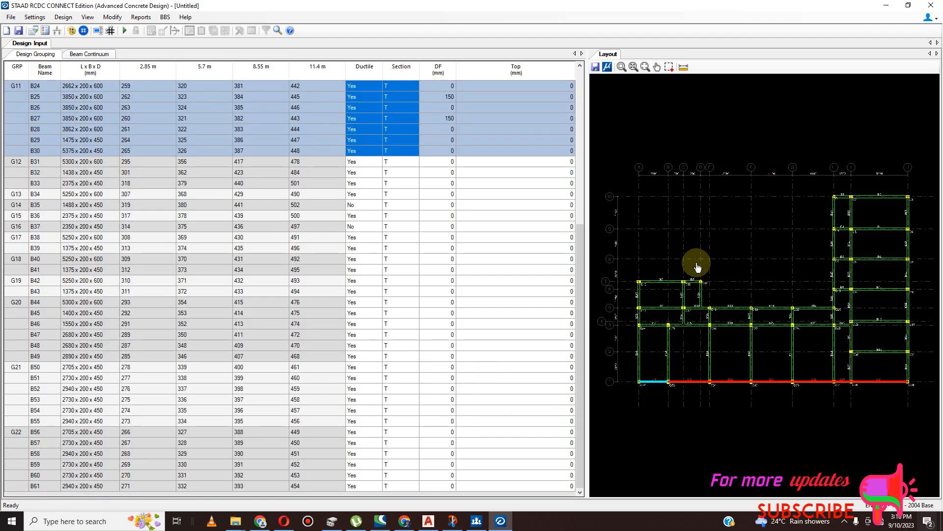
Try to select the DF cells from beam B3 down to B30 together for a bulk change.
scroll(442, 179, "up", 3)
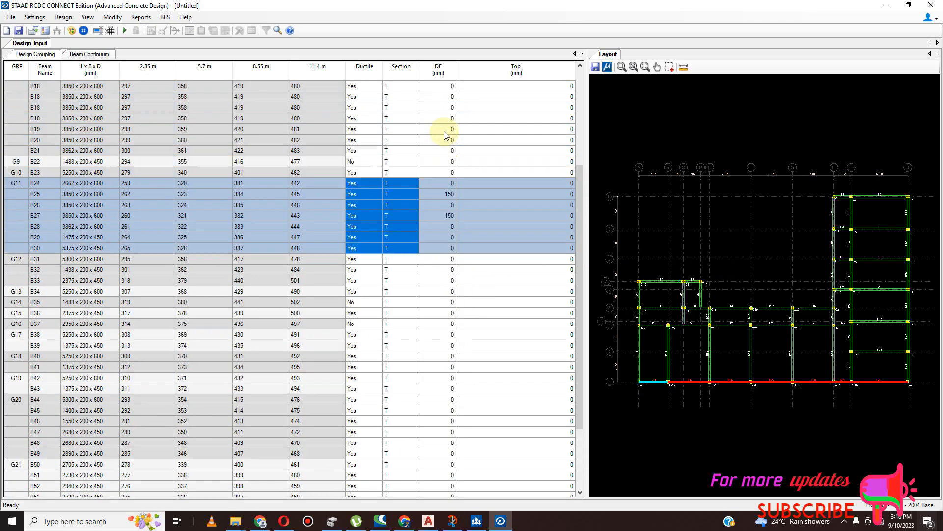
scroll(446, 133, "up", 6)
left_click_drag(444, 109, 448, 421)
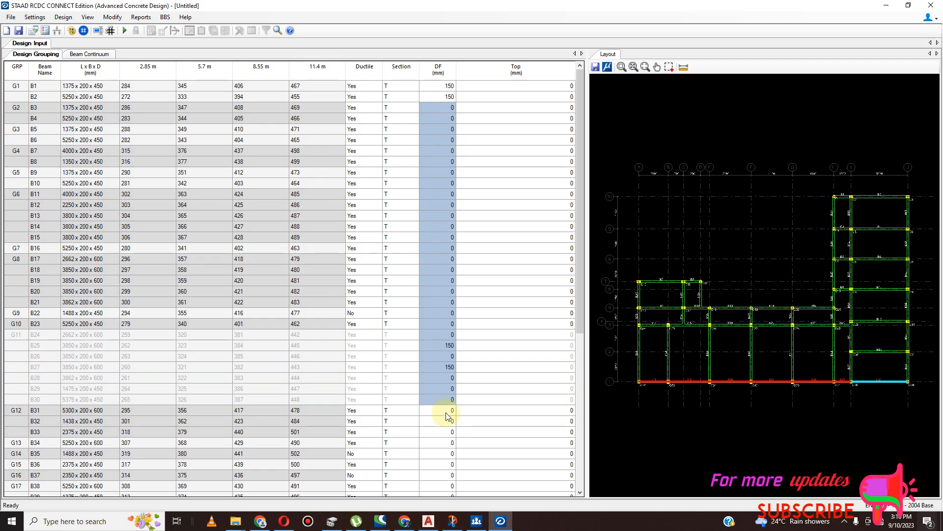
Include the ignored beams of group G11 in the design again.
left_click(438, 344)
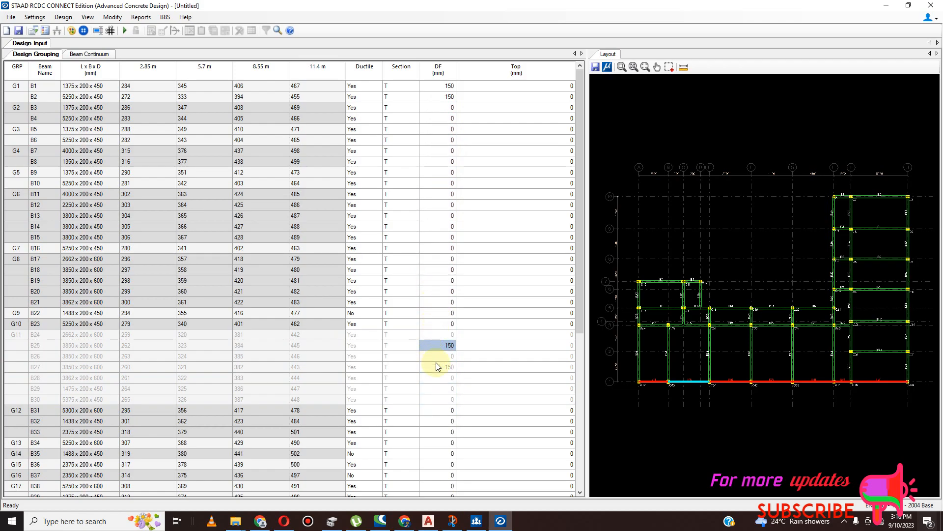
right_click(311, 341)
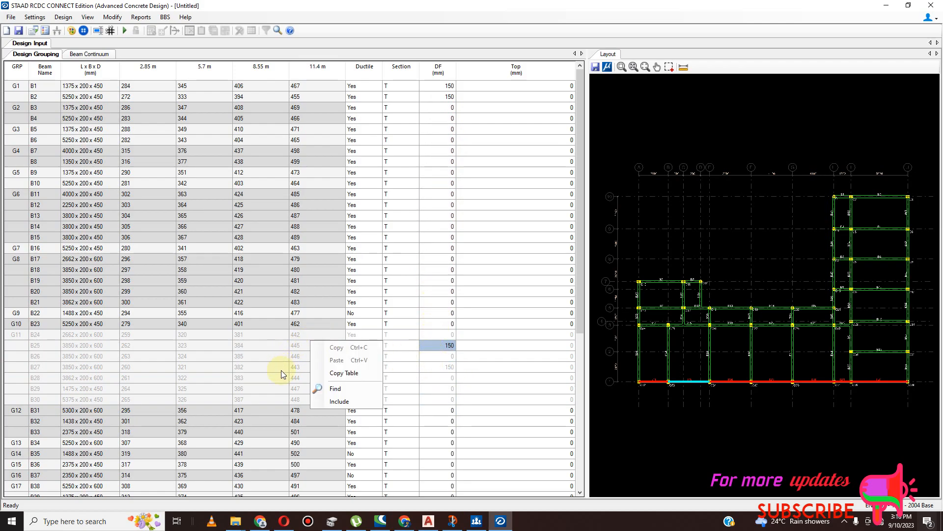
left_click(340, 401)
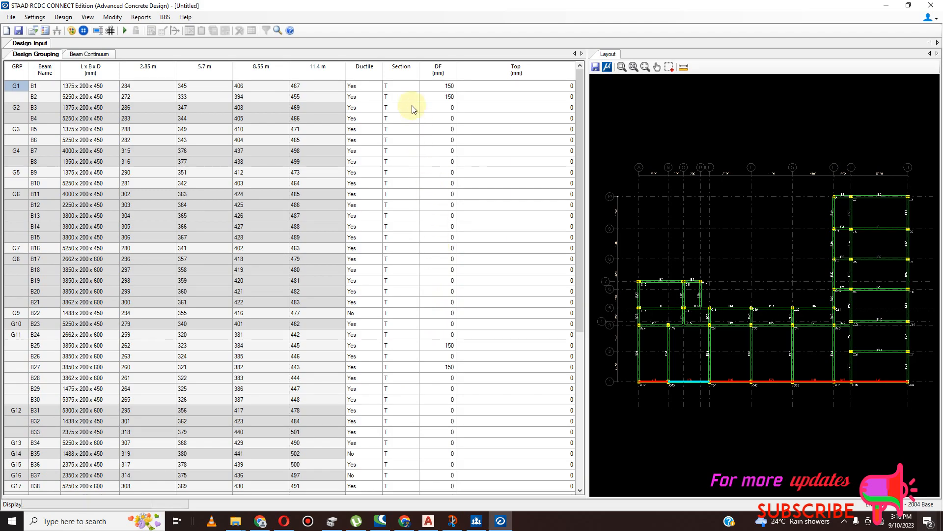
Set the DF of beams B3 to B6 in groups G2 and G3 to 150 mm.
left_click(441, 107)
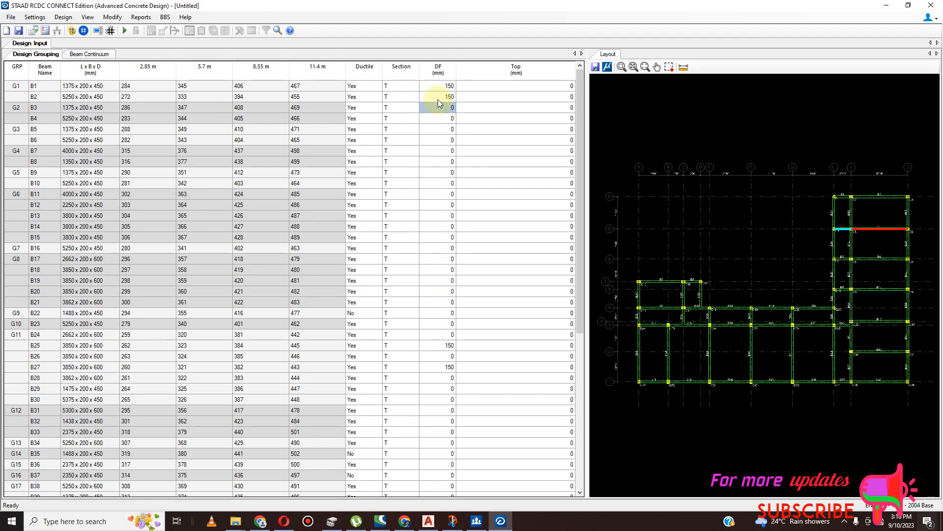
type("150")
key("Return")
left_click(448, 120)
type("150")
key("Return")
left_click(448, 129)
type("150")
key("Return")
left_click(448, 140)
type("150")
key("Return")
Set the DF of beams B7 to B10 in groups G4 and G5 to 150 mm.
left_click(449, 150)
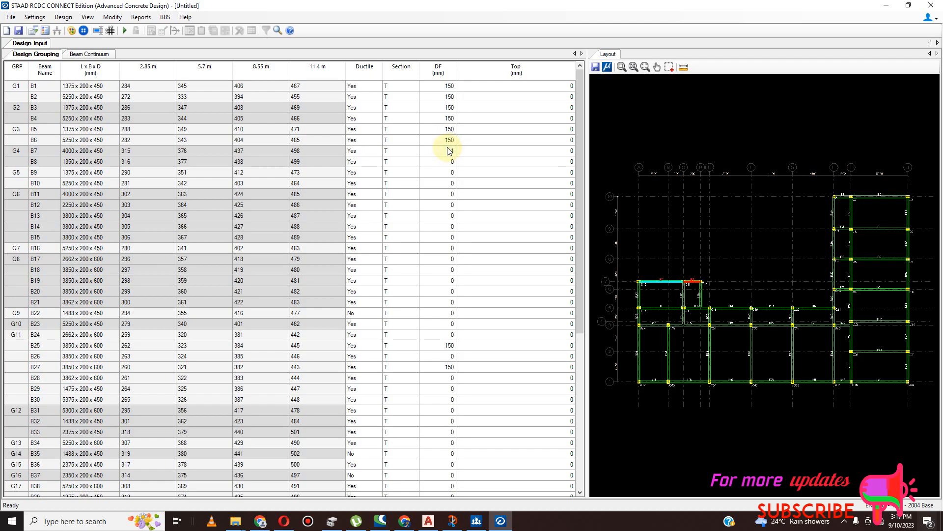
type("150")
key("Return")
left_click(448, 162)
type("150")
key("Return")
left_click(445, 173)
type("150")
key("Return")
left_click(453, 185)
type("150")
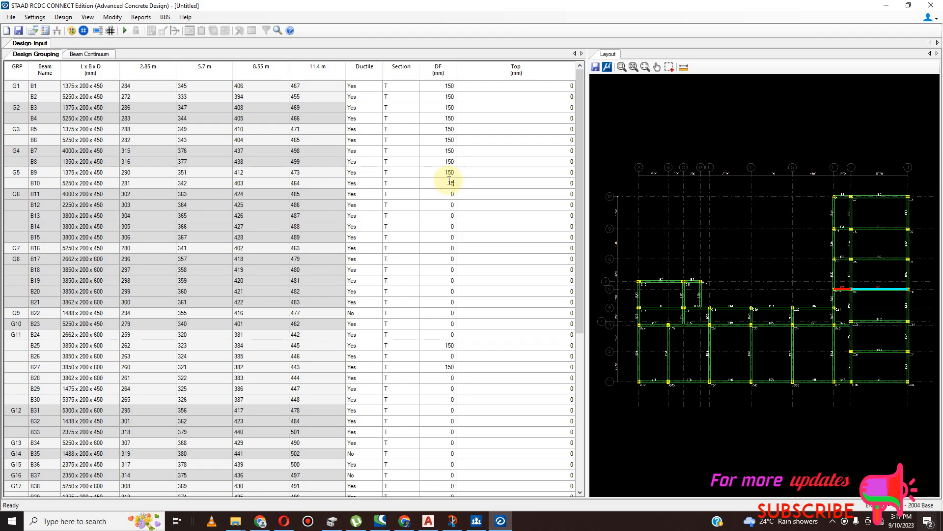
key("Return")
Set the DF of beams B11 to B14 in group G6 to 150 mm.
left_click(440, 194)
type("150")
key("Return")
left_click(445, 204)
type("150")
key("Return")
left_click(449, 216)
type("150")
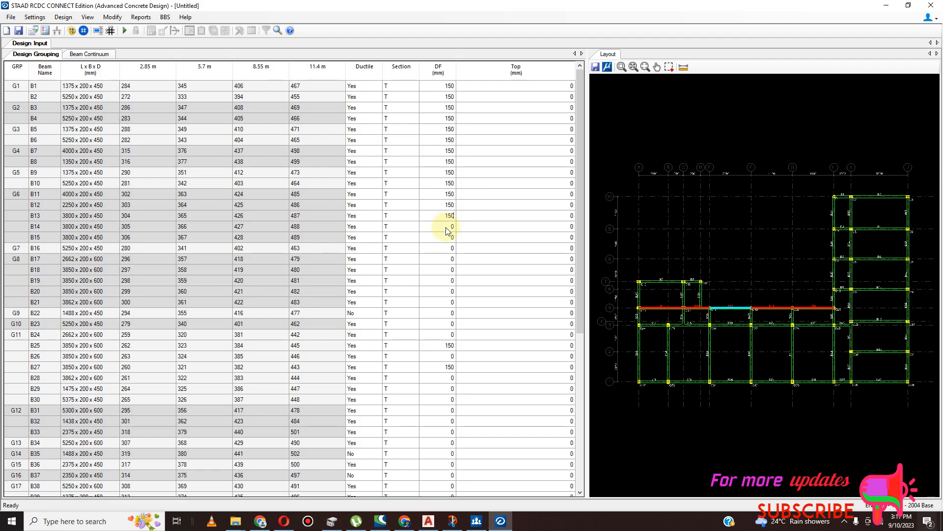
key("Return")
left_click(447, 226)
type("150")
Select the DF cells of beams B1 to B14 and check whether their values can be copied.
left_click(44, 31)
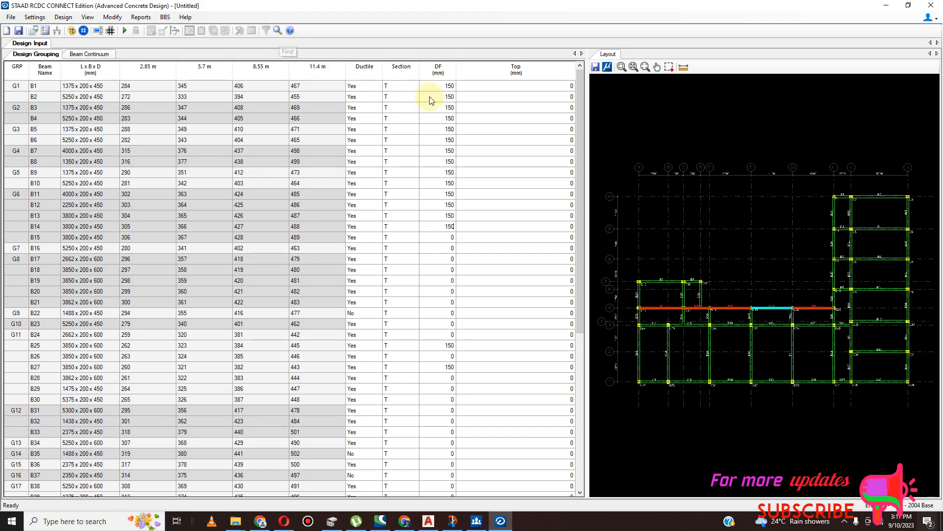
right_click(440, 220)
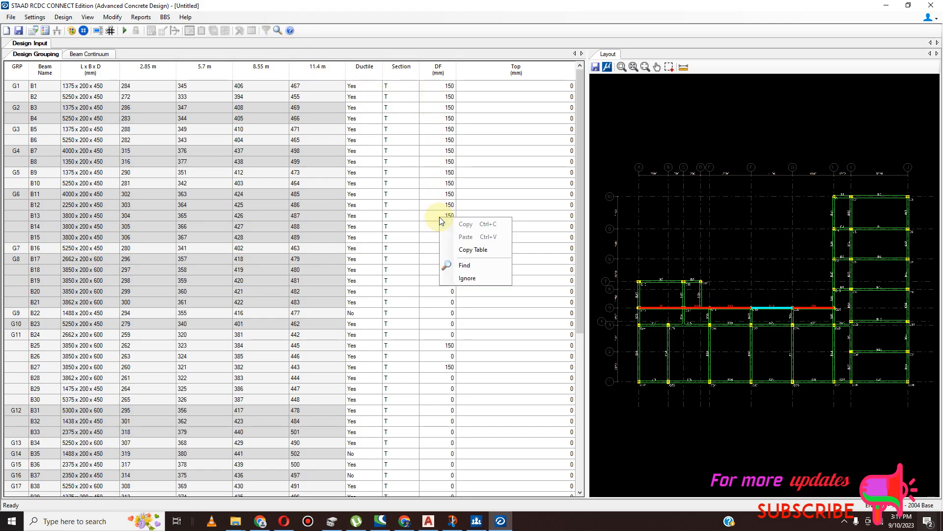
left_click(434, 216)
left_click_drag(438, 86, 434, 227)
right_click(438, 222)
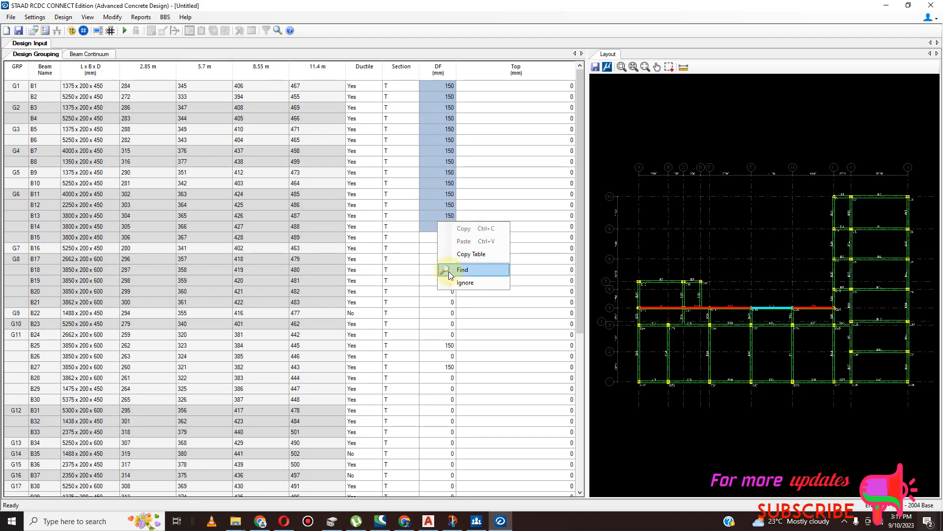
left_click(429, 205)
Set the DF of beam B15 in group G6 and beam B16 in group G7 to 150 mm.
left_click(441, 238)
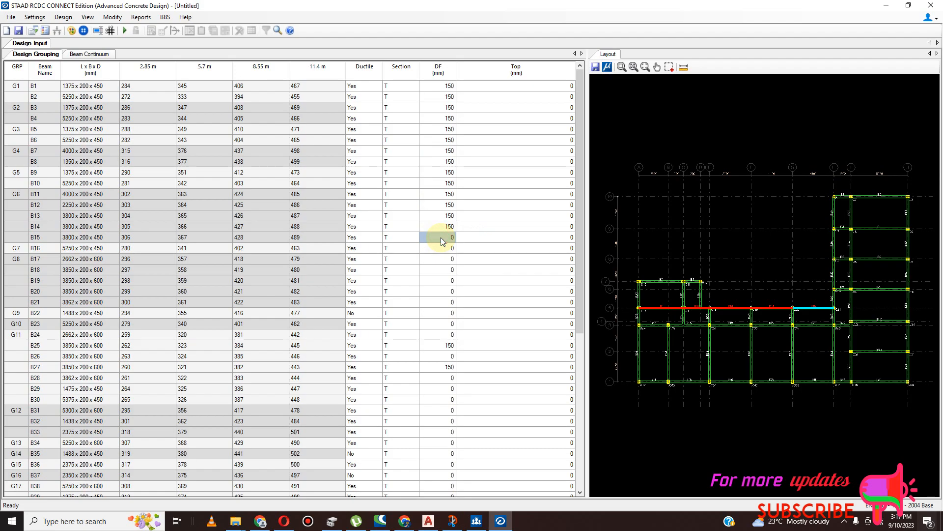
type("15")
left_click(444, 250)
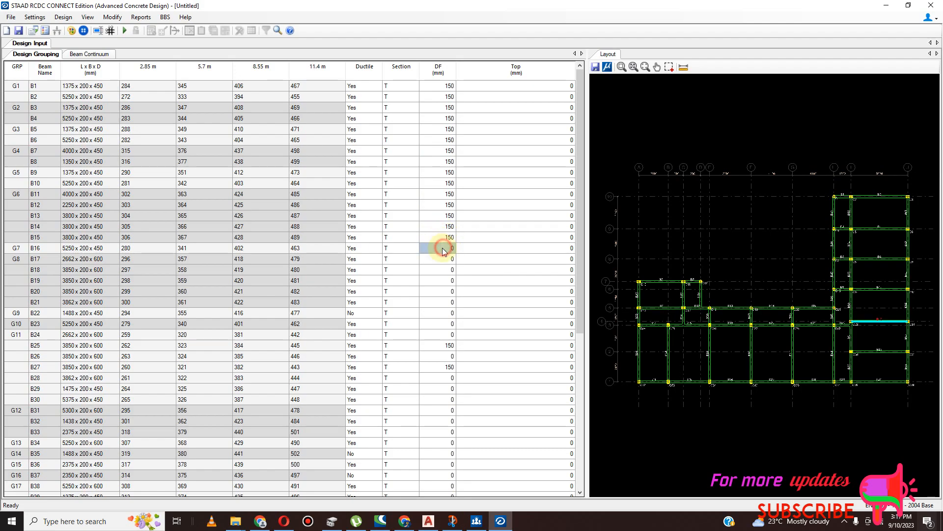
Set the DF of beams B17 to B21 in group G8 to 150 mm.
left_click(441, 259)
type("150")
left_click(443, 270)
type("150")
left_click(440, 281)
type("15")
left_click(439, 291)
type("150")
left_click(446, 302)
type("150")
Set the DF of beam B22 in group G9 and beam B23 in group G10 to 150 mm.
left_click(446, 312)
type("150")
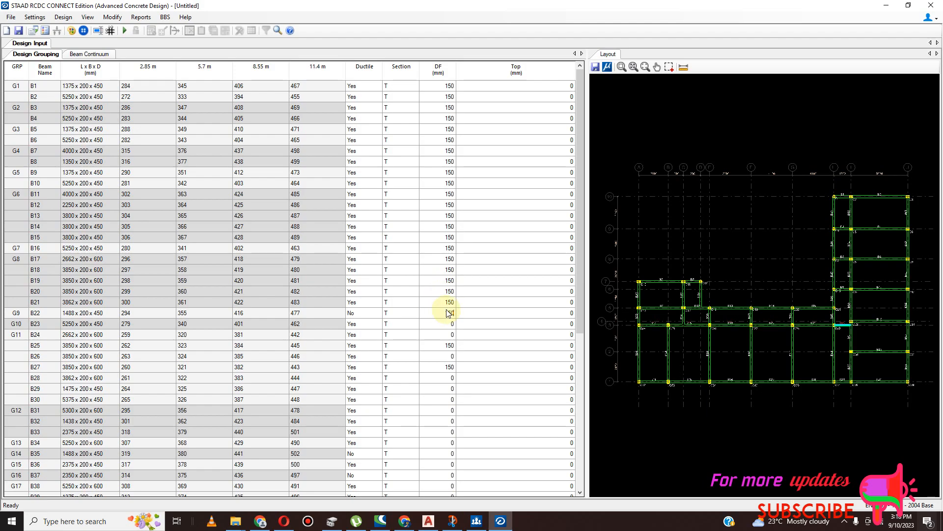
left_click(442, 323)
type("150")
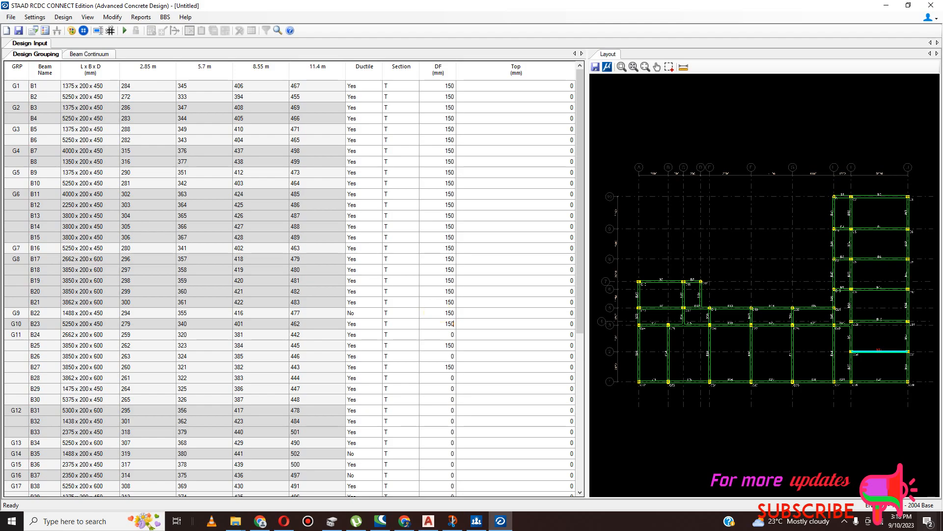
Set the DF of the remaining G11 beams B24, B26, B28, B29 and B30 to 150 mm.
left_click(443, 334)
type("15")
type("0")
left_click(448, 354)
type("150")
scroll(453, 319, "down", 3)
left_click(448, 284)
type("150")
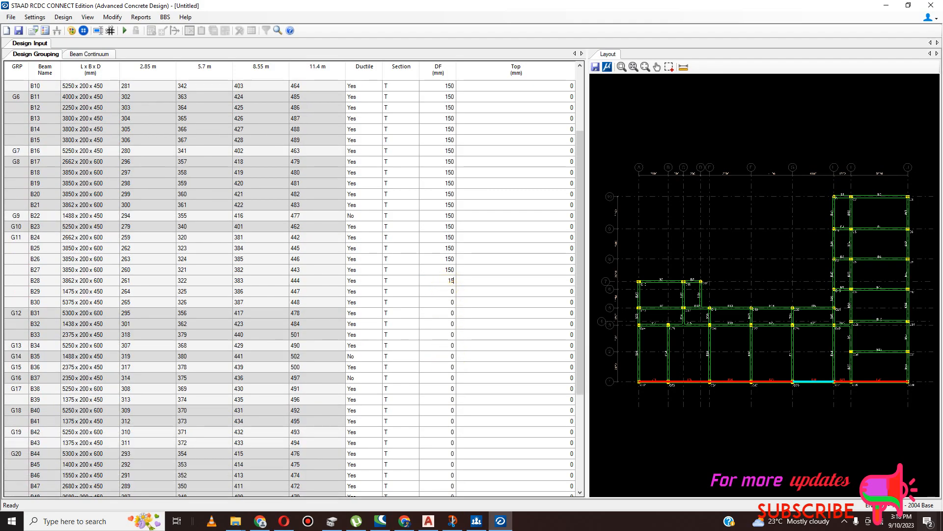
left_click(438, 292)
type("150")
left_click(442, 301)
type("150")
Set the DF of beams B31 to B33 in group G12 to 150 mm.
left_click(438, 313)
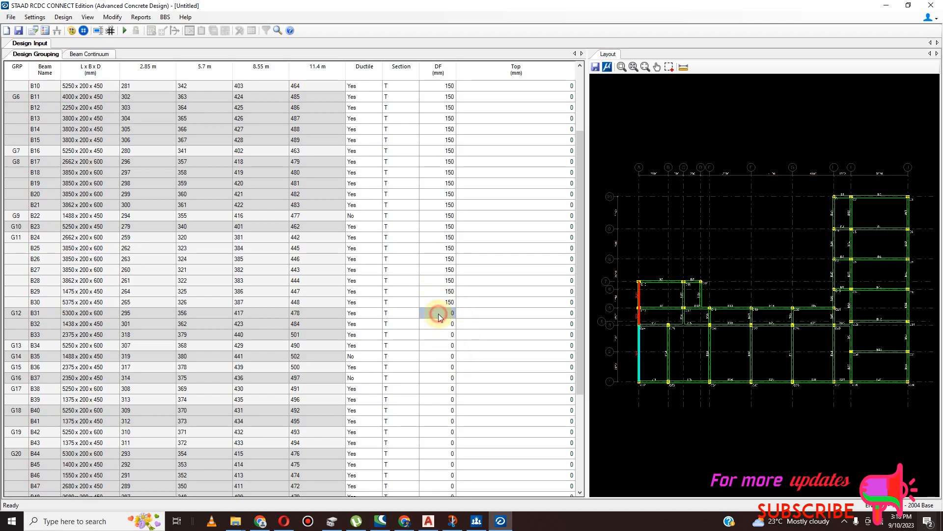
type("150")
left_click(440, 324)
type("150")
left_click(441, 334)
type("150")
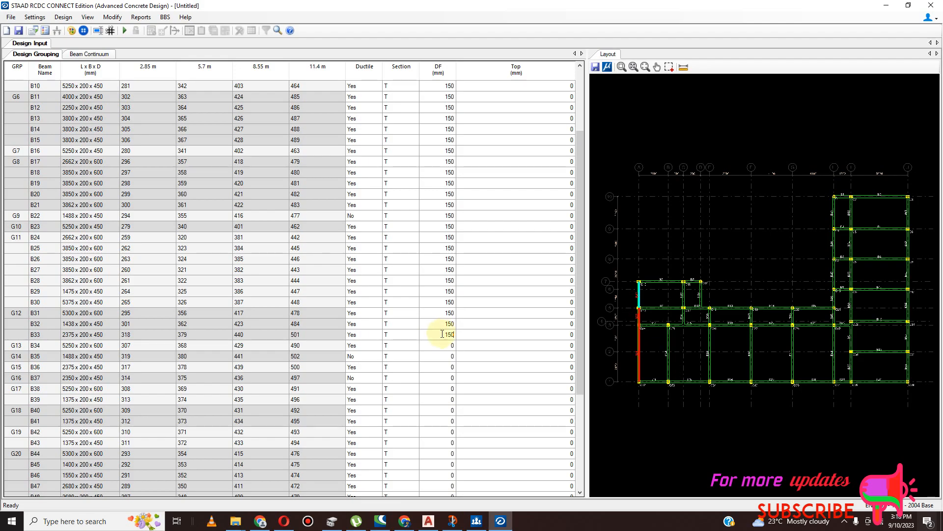
Set the DF of beams B34 to B37 in groups G13 to G16 to 150 mm.
left_click(444, 345)
type("15")
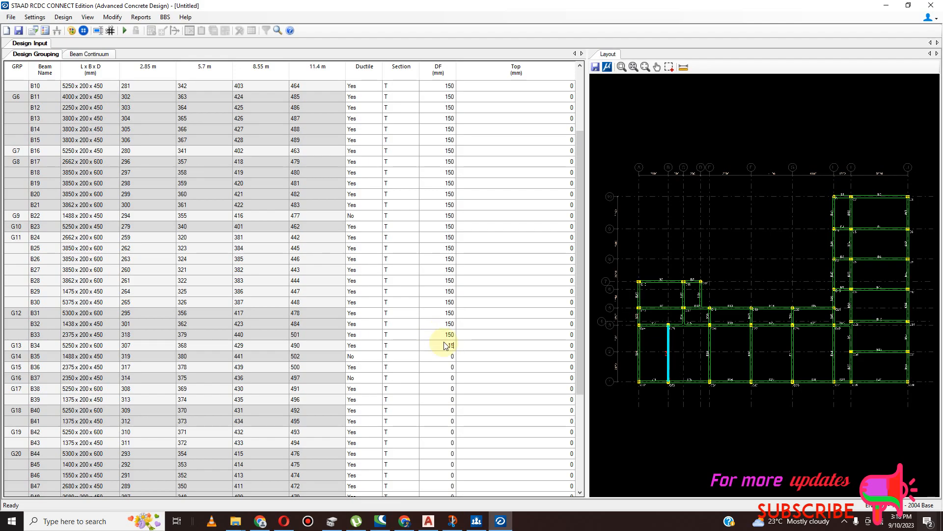
left_click(445, 356)
type("15")
left_click(441, 366)
type("1")
left_click(437, 377)
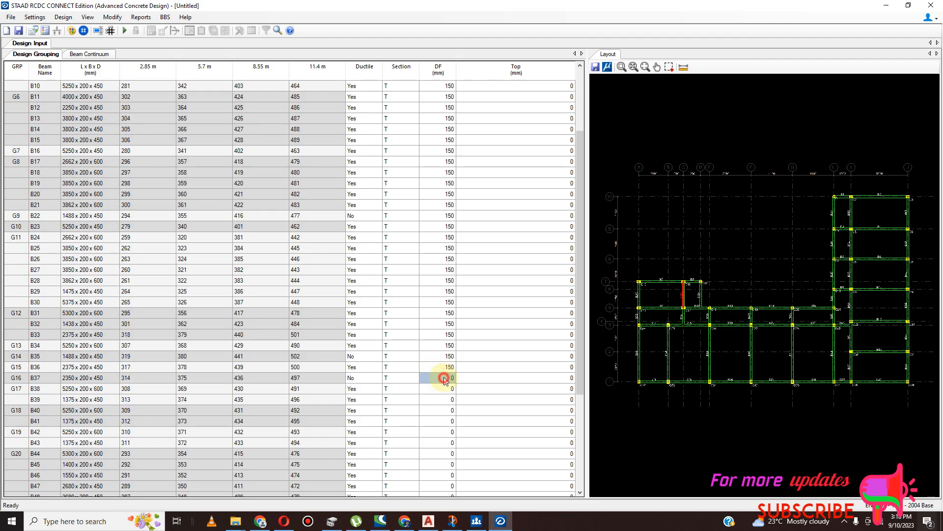
type("150")
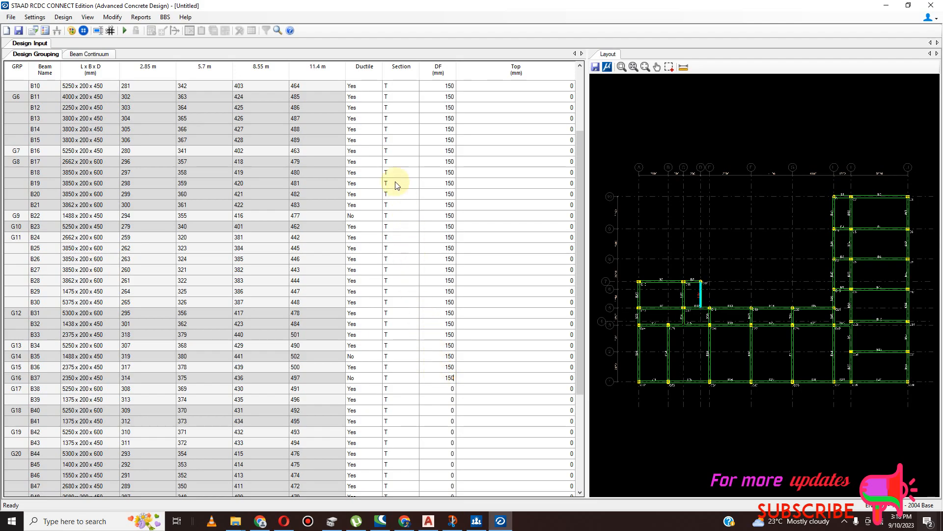
Try to copy the values of beam B10's row and paste them onto the rows from B11 to B61.
left_click_drag(353, 86, 442, 128)
left_click_drag(437, 250, 436, 281)
right_click(434, 266)
left_click(438, 126)
left_click_drag(435, 85, 508, 155)
right_click(507, 155)
left_click(471, 150)
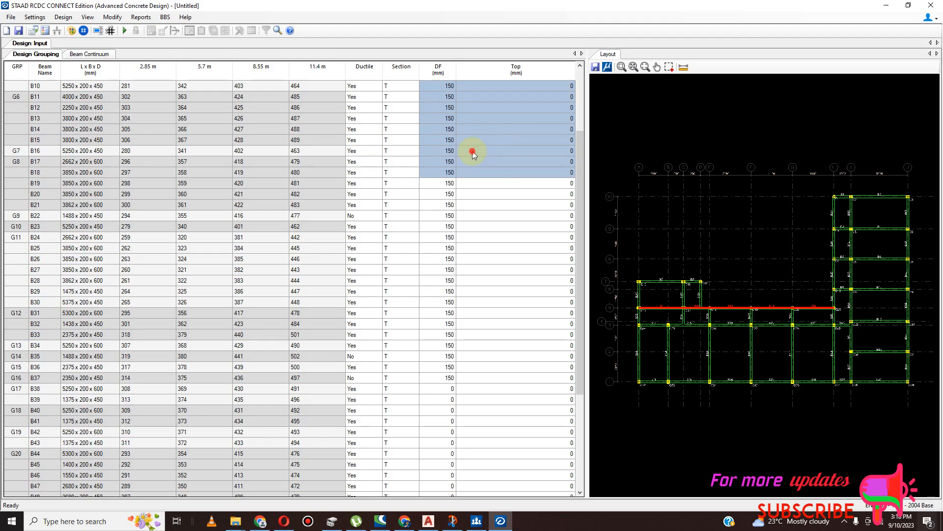
left_click(26, 84)
left_click_drag(375, 87, 554, 87)
right_click(553, 87)
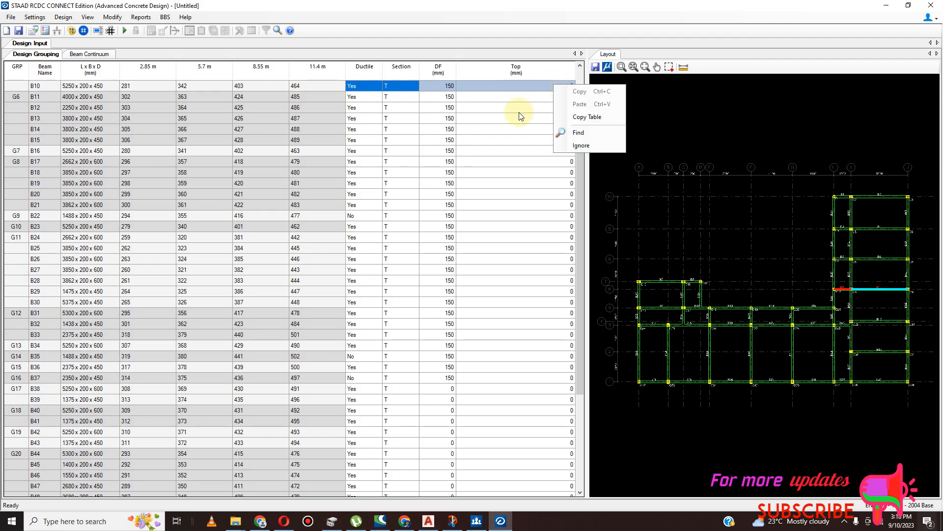
left_click(579, 122)
left_click_drag(366, 97, 502, 483)
right_click(486, 440)
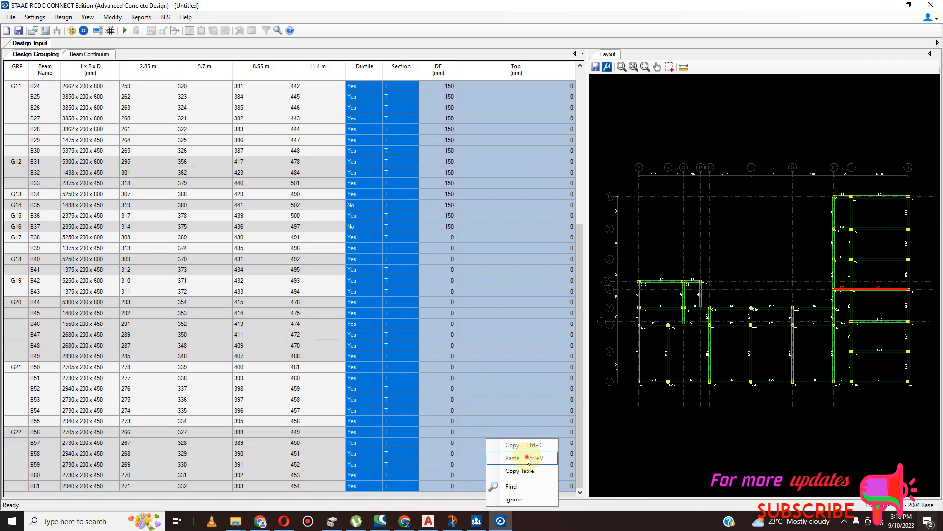
left_click(501, 310)
Set the DF of beams B38 and B39 in group G17 and B40 and B41 in group G18 to 150 mm.
left_click(446, 236)
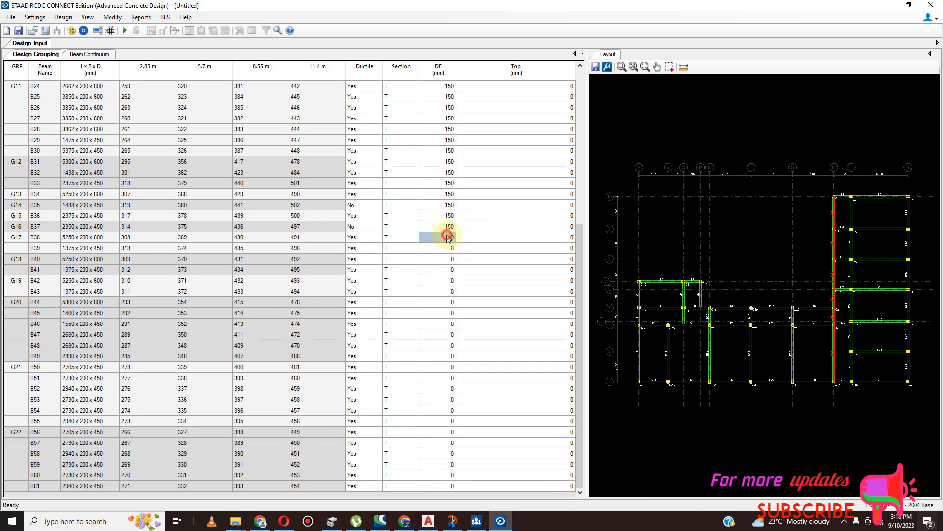
type("1")
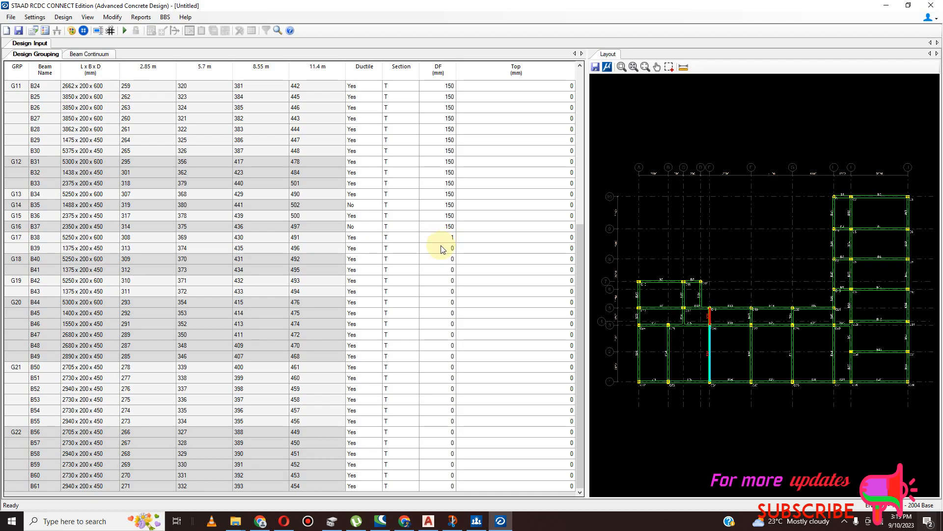
type("50")
left_click(449, 249)
type("150")
left_click(434, 260)
type("1")
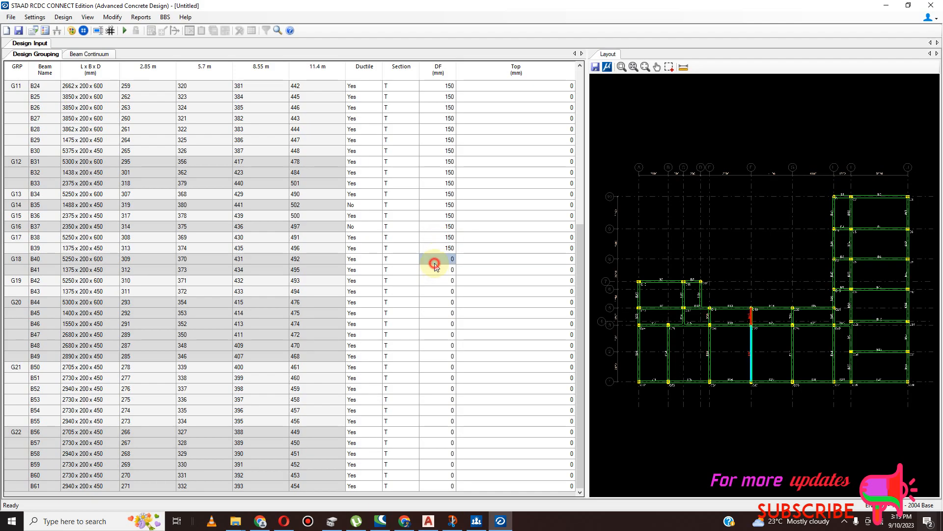
type("50")
left_click(442, 274)
type("150")
Set the DF of beams B42 and B43 in group G19 to 150 mm.
left_click(441, 280)
type("150")
left_click(441, 291)
type("15")
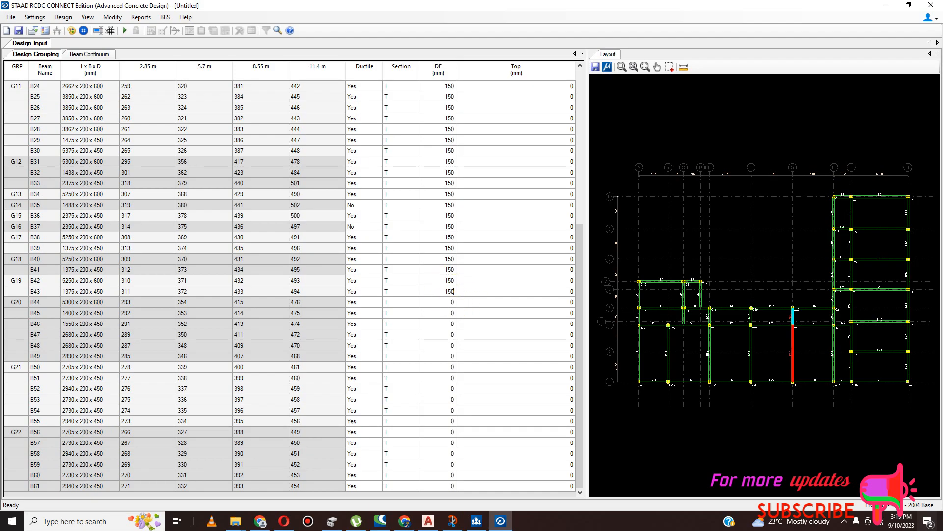
Set the DF of beams B44 to B49 in group G20 to 150 mm.
left_click(446, 301)
type("150")
left_click(447, 313)
type("150")
left_click(448, 323)
type("150")
left_click(445, 335)
type("150")
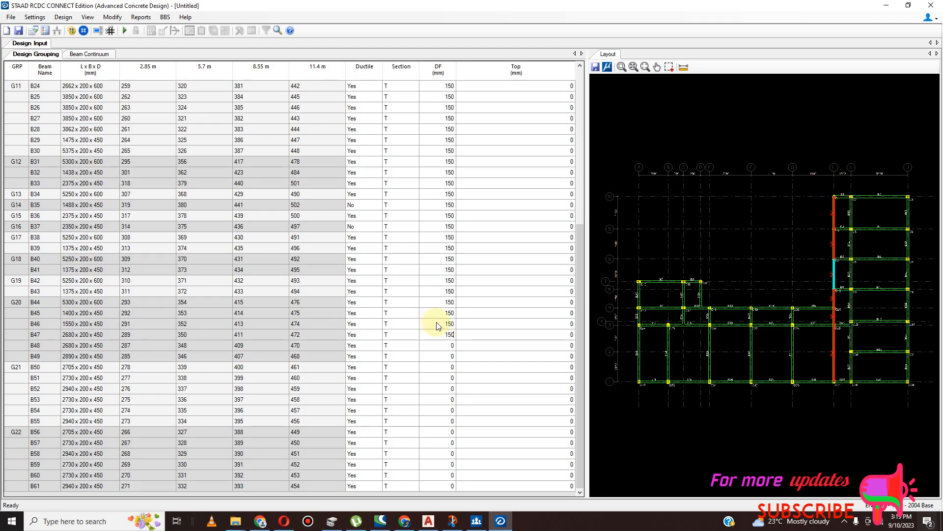
left_click(439, 343)
type("150")
left_click(450, 356)
type("150")
left_click(443, 73)
right_click(439, 74)
left_click(432, 97)
right_click(434, 96)
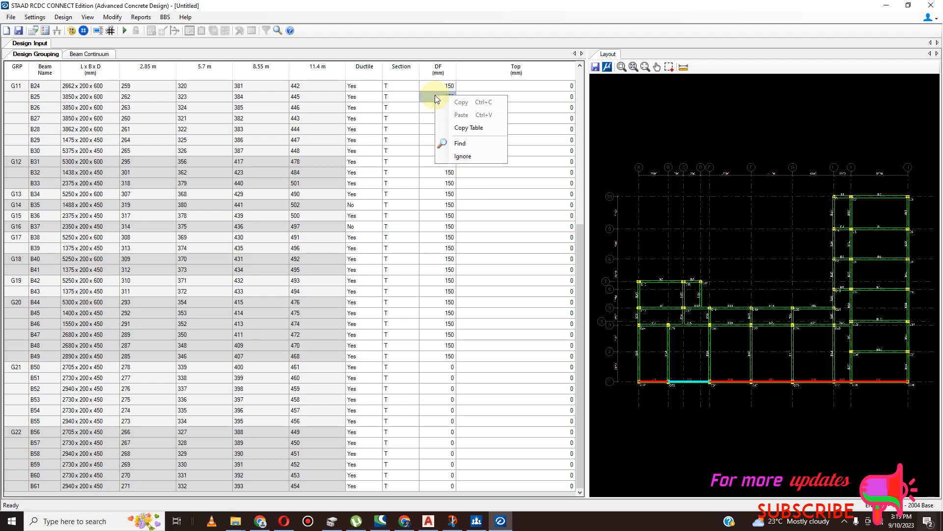
Set the DF of beams B50 to B55 in group G21 to 150 mm.
left_click(449, 366)
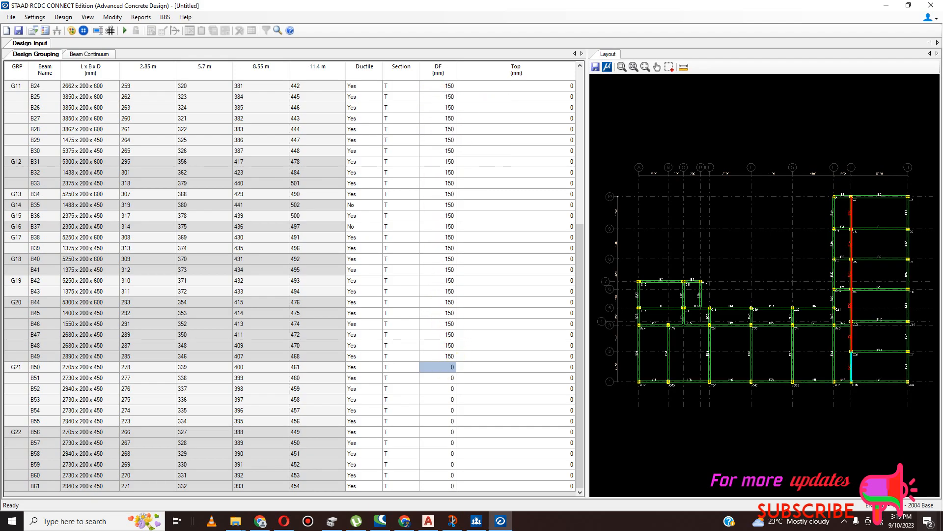
type("150")
left_click(441, 381)
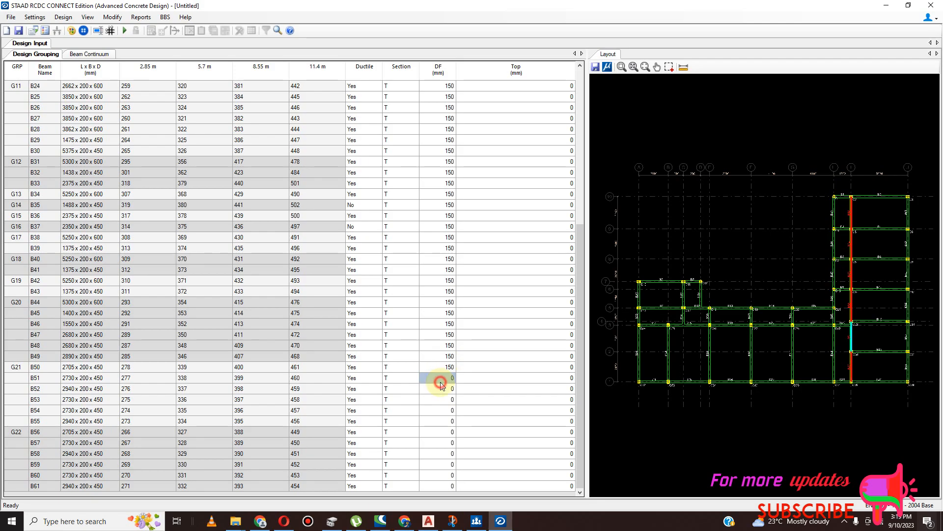
type("150")
left_click(440, 388)
type("150")
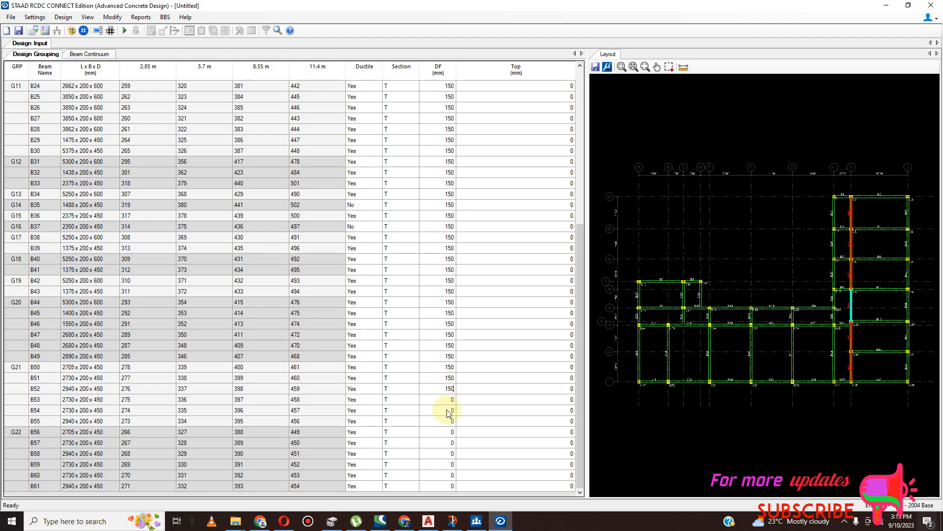
left_click(445, 400)
type("150")
left_click(452, 411)
type("150")
left_click(452, 421)
type("150")
Set the DF of beams B56 to B61 in group G22 to 150 mm.
left_click(450, 431)
type("150")
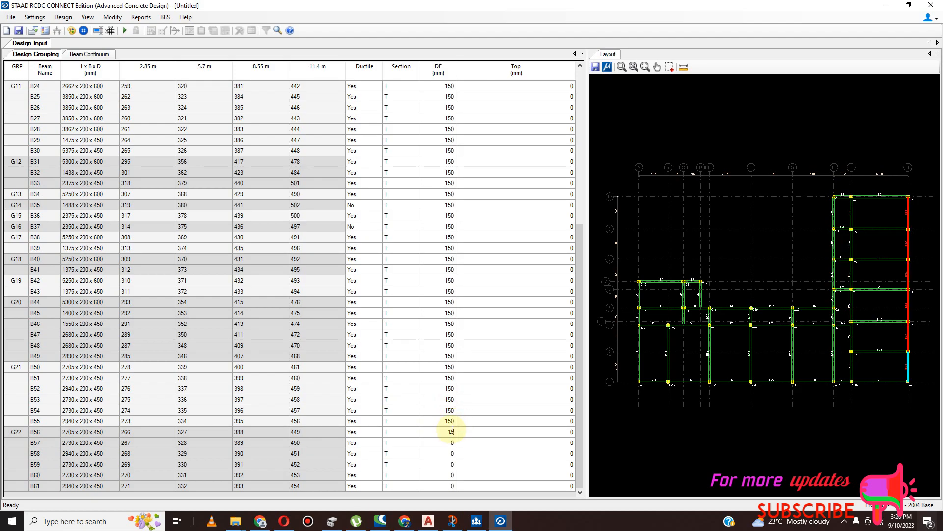
left_click(450, 442)
type("150")
left_click(448, 452)
type("150")
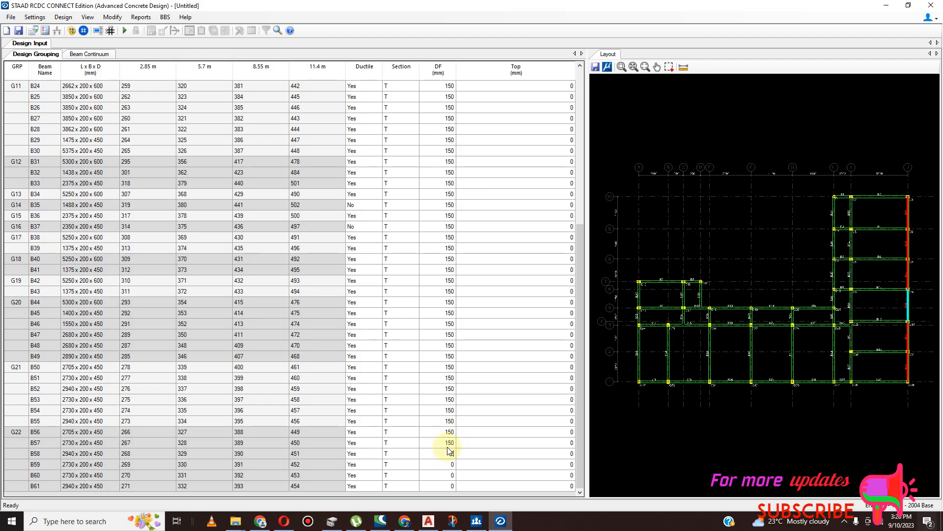
left_click(443, 464)
type("150")
left_click(445, 475)
type("150")
left_click(445, 486)
type("150")
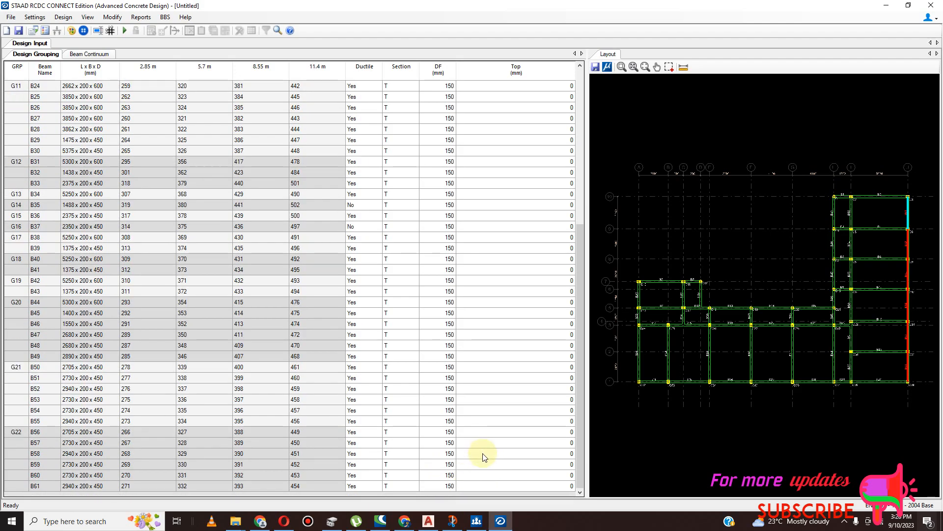
Start Auto Design, assign Dead Load to LOAD 1: DL and Live Load to LOAD 2: LL, and add both as primary load cases.
scroll(485, 452, "up", 8)
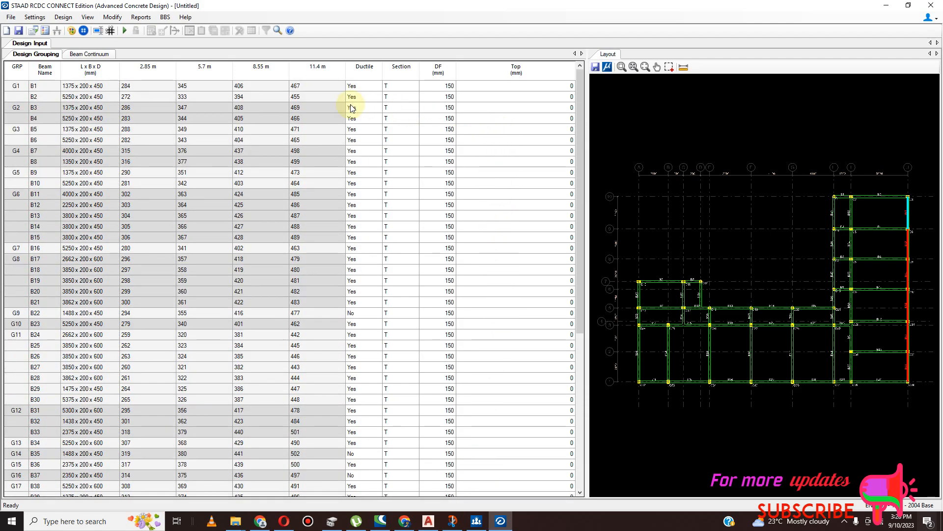
left_click(59, 17)
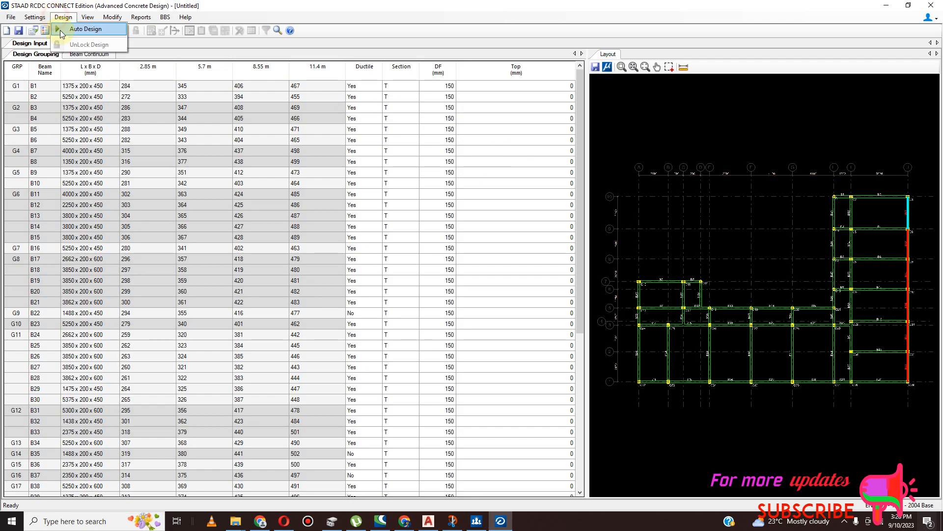
left_click(79, 31)
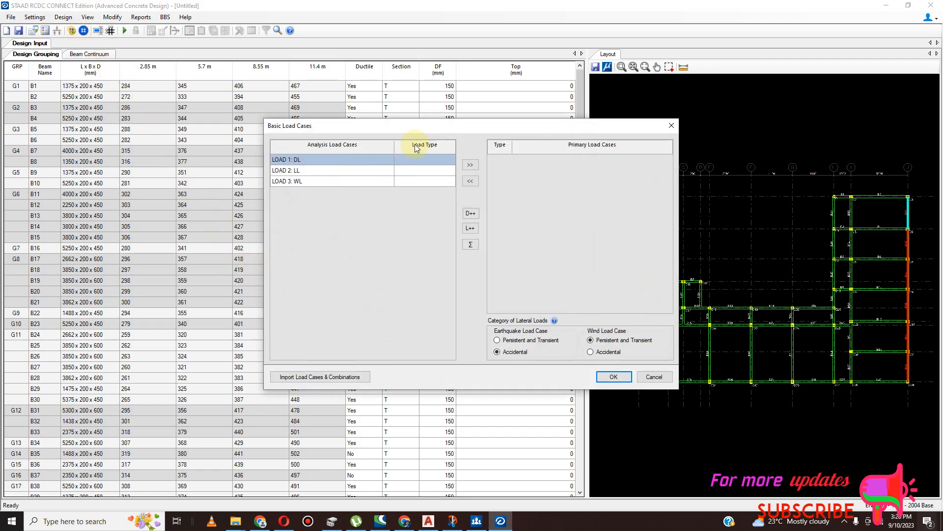
left_click(435, 158)
left_click(450, 159)
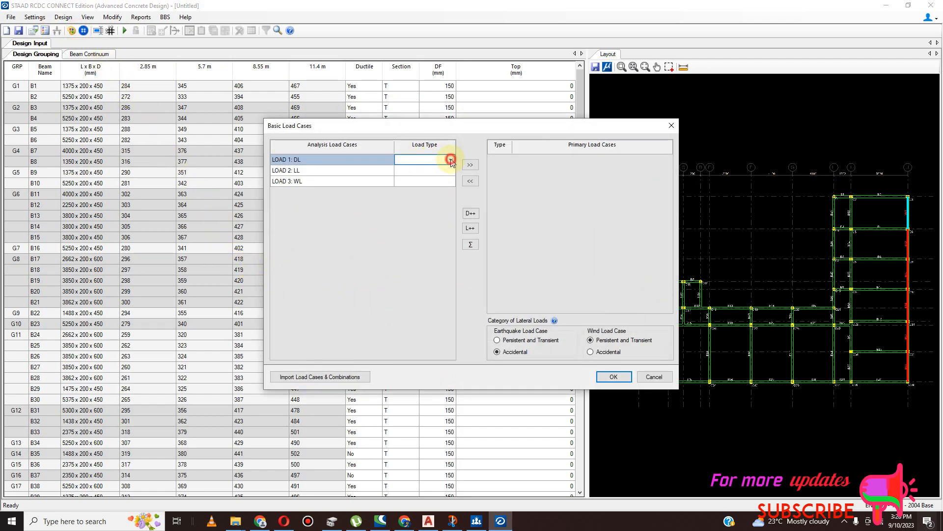
left_click(442, 172)
left_click(451, 170)
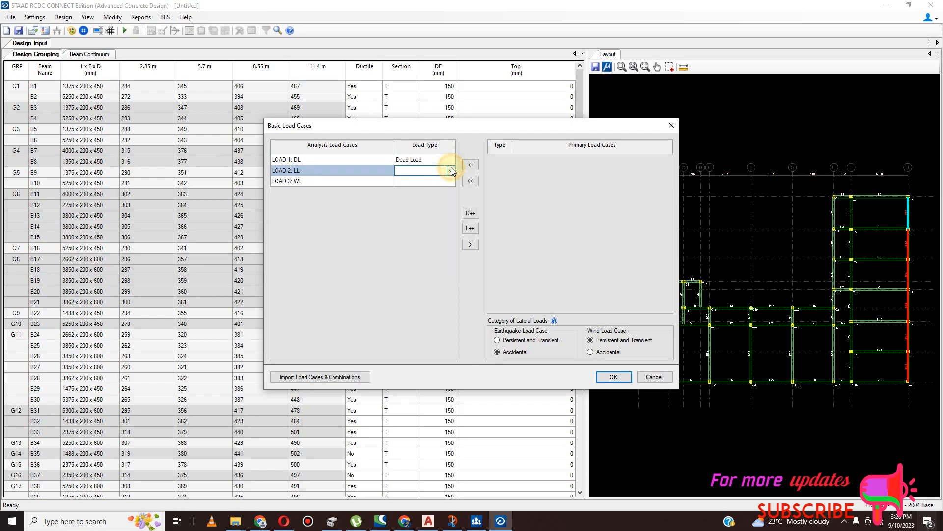
left_click(451, 170)
left_click(448, 184)
left_click(412, 157)
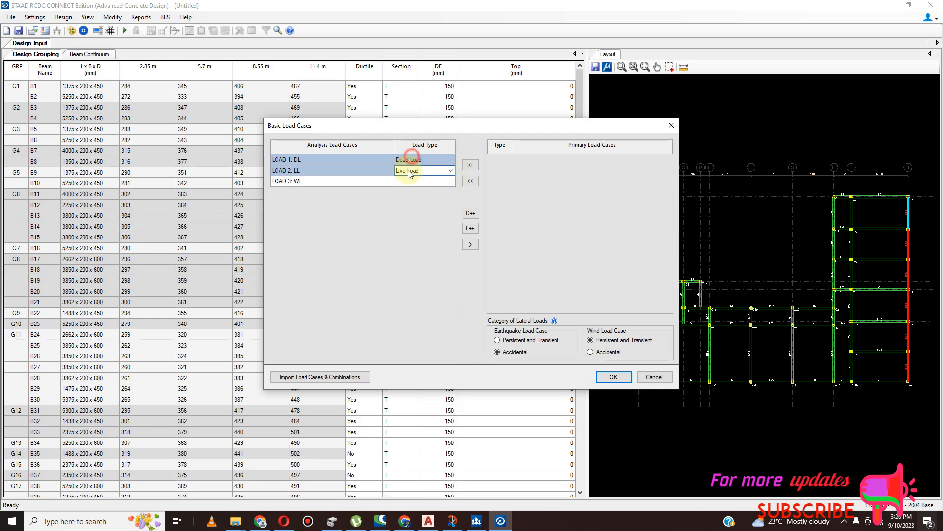
left_click(470, 165)
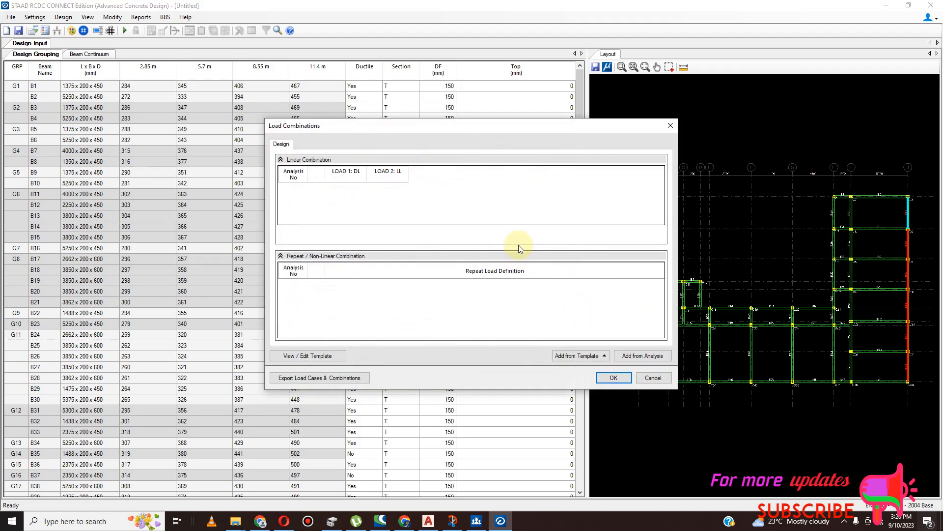
Add the template load combination for a regular structure and run the automatic beam design.
left_click(570, 356)
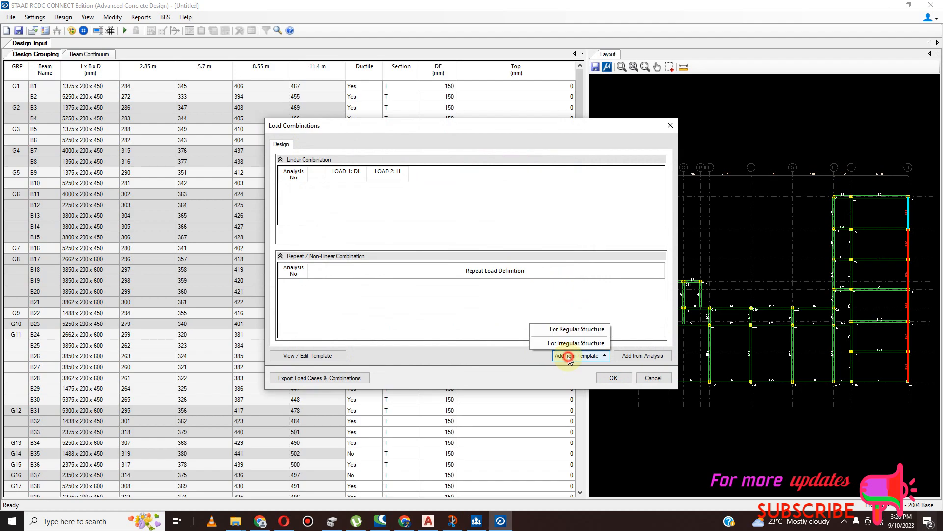
left_click(583, 332)
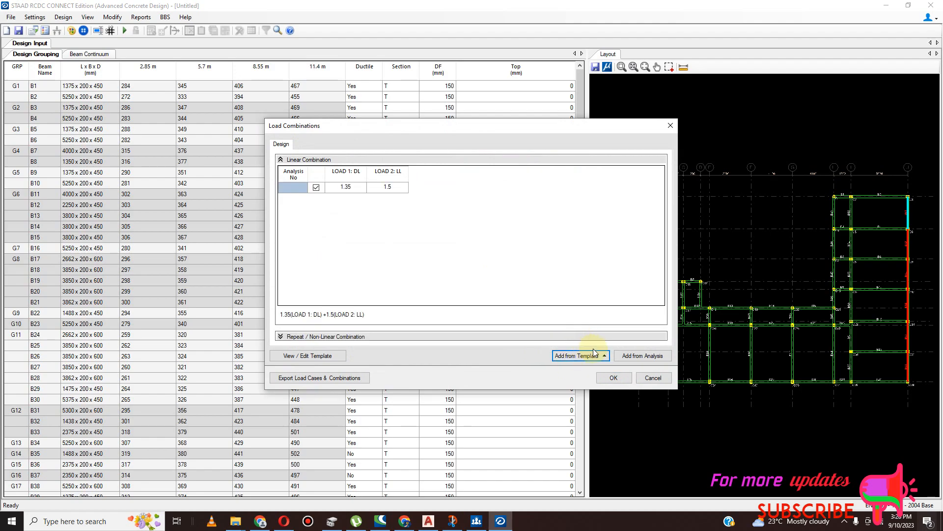
left_click(612, 378)
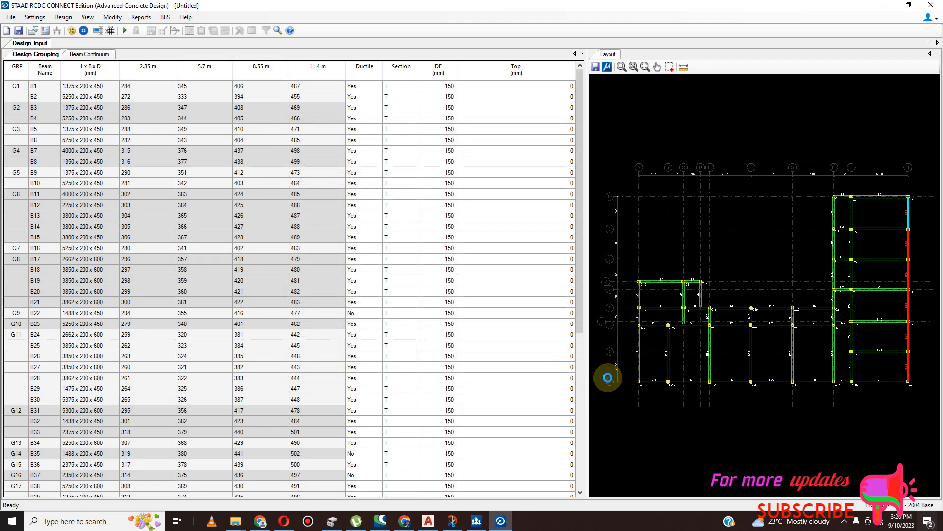
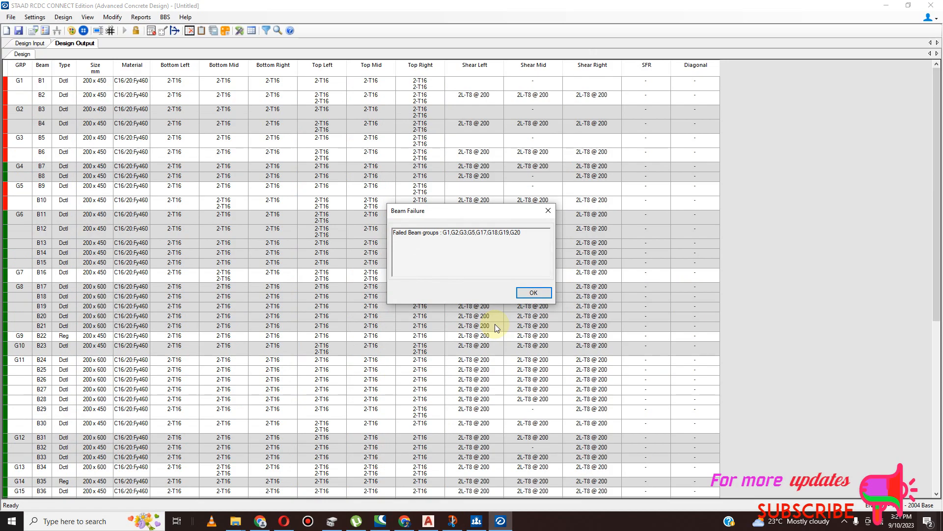
left_click(534, 294)
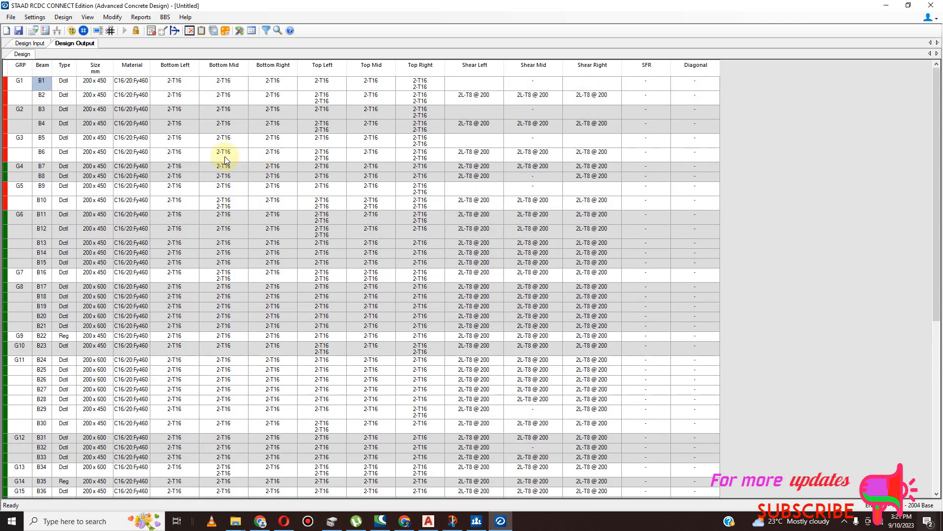
Open beam group G17 for redesign and rerun its design to check the cause of failure.
scroll(320, 211, "down", 8)
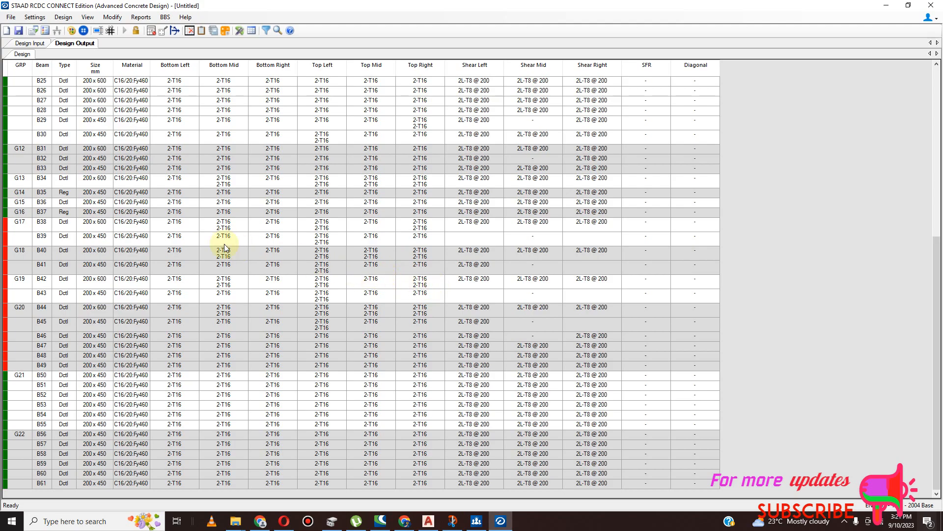
scroll(224, 244, "up", 1)
left_click(20, 258)
right_click(20, 257)
left_click(48, 279)
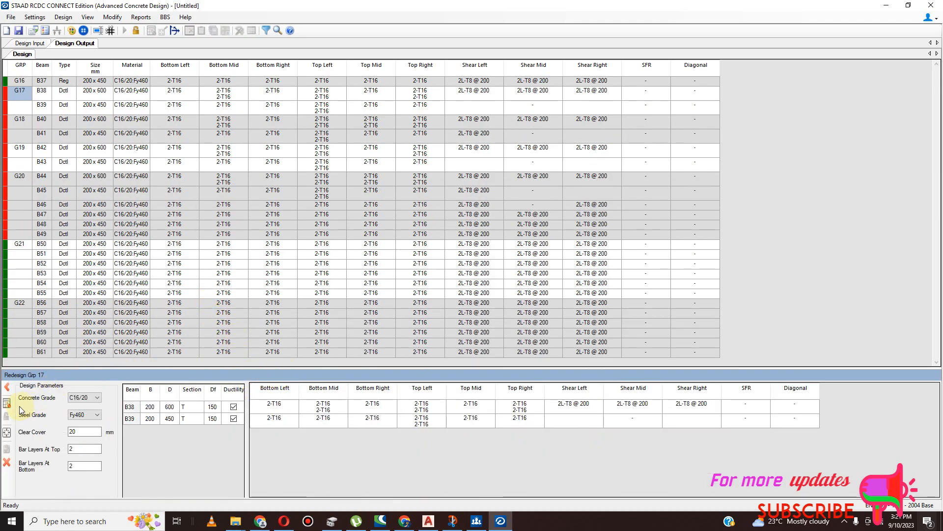
left_click(7, 403)
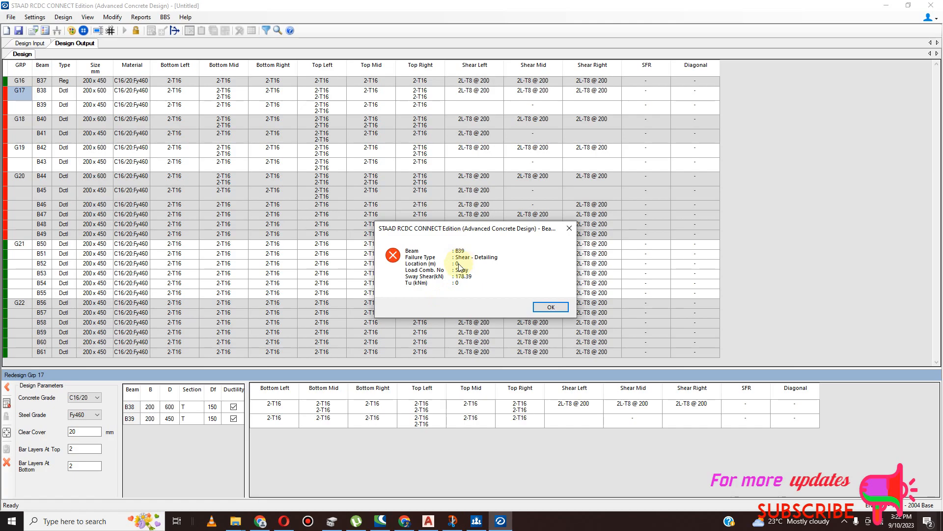
left_click(551, 308)
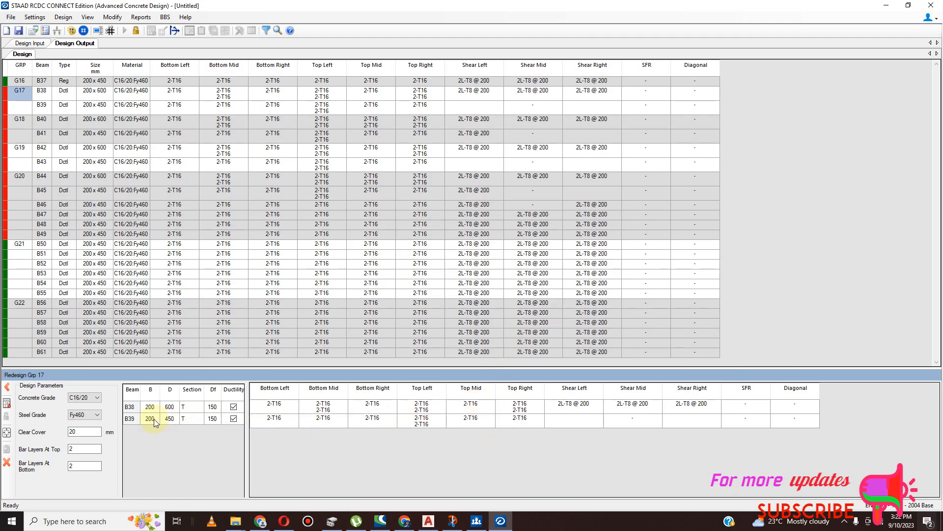
Set the depth D of beam B39 to 550 mm and redesign group G17.
left_click(169, 418)
type("550")
left_click(7, 403)
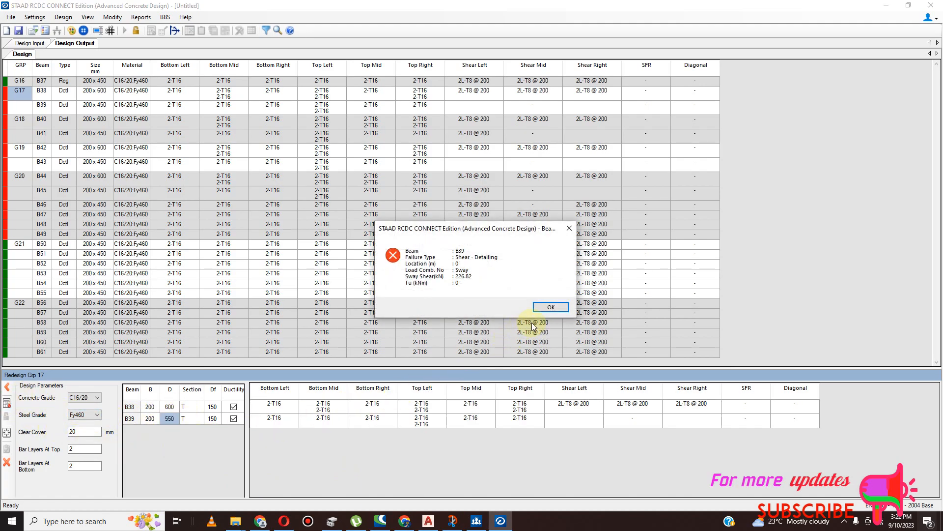
Try an L section for beam B39 and redesign group G17.
left_click(551, 308)
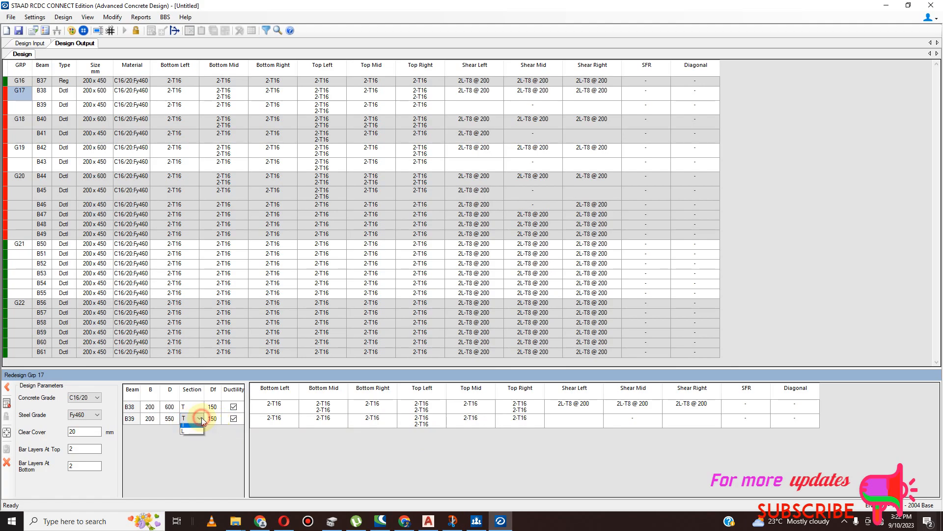
left_click(6, 403)
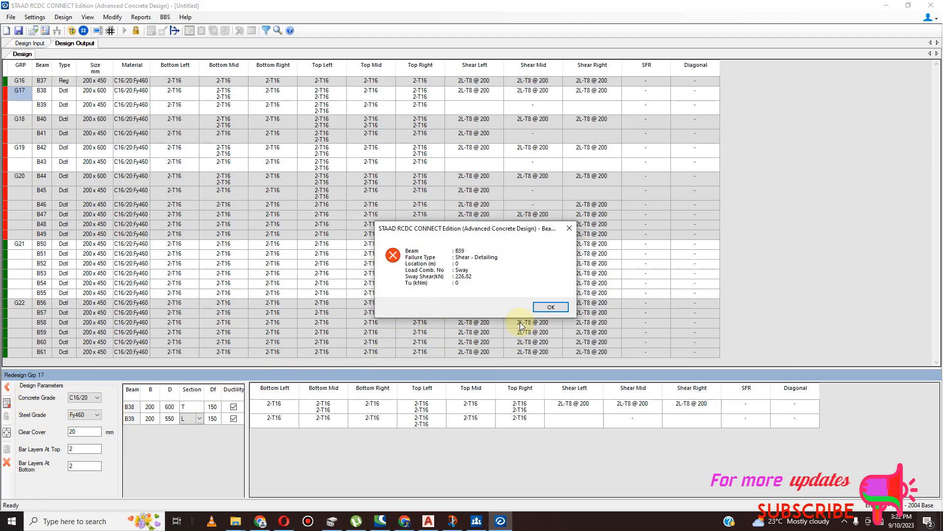
left_click(556, 308)
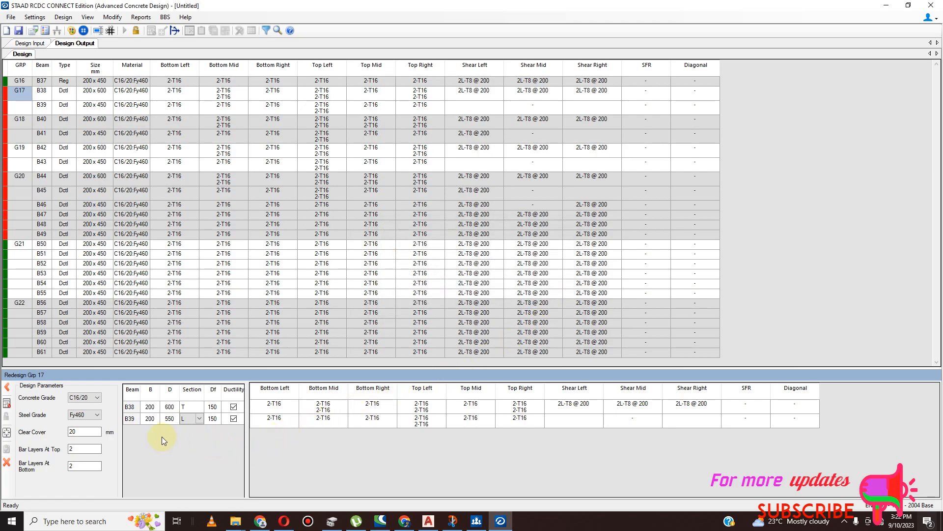
Try a clear cover of 25 mm for group G17 and redesign it.
double_click(77, 432)
type("25")
left_click(10, 406)
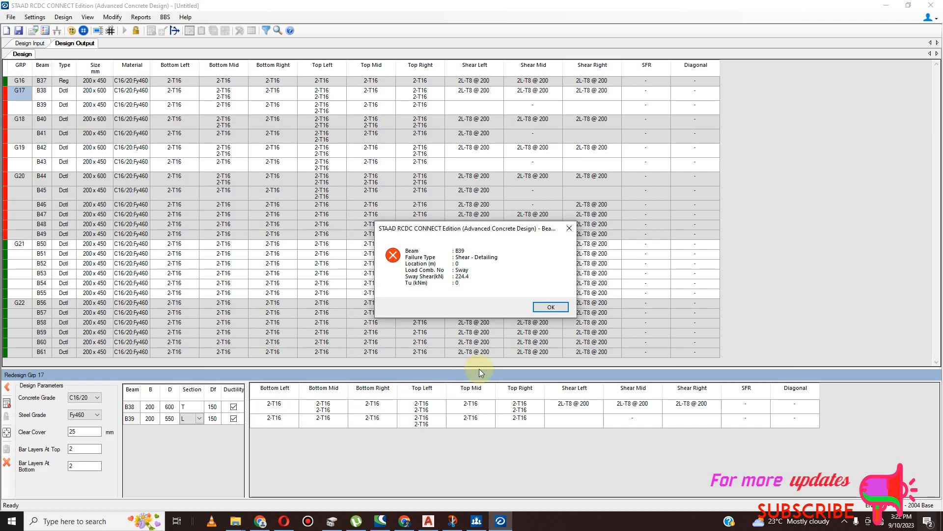
left_click(550, 307)
Try a depth D of 600 mm for beam B39 in group G17, then cancel the group's redesign.
left_click(158, 418)
double_click(168, 421)
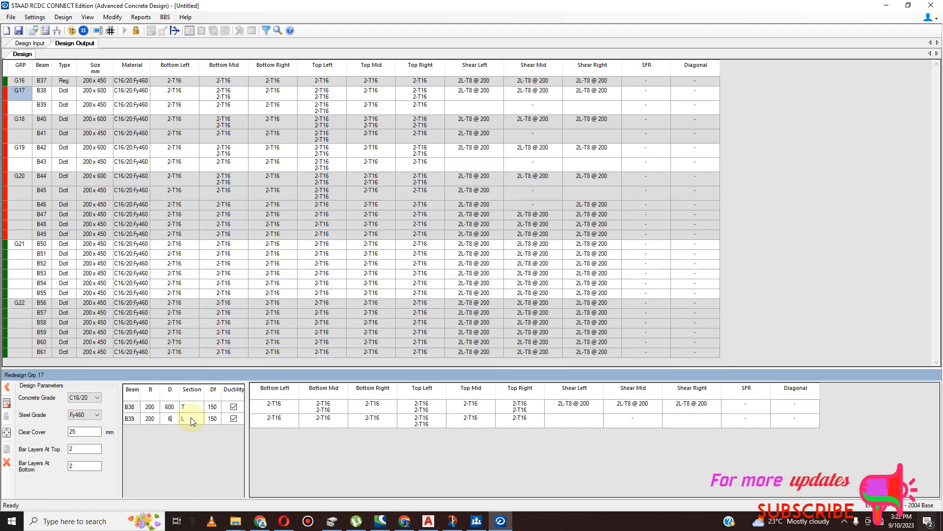
left_click(169, 418)
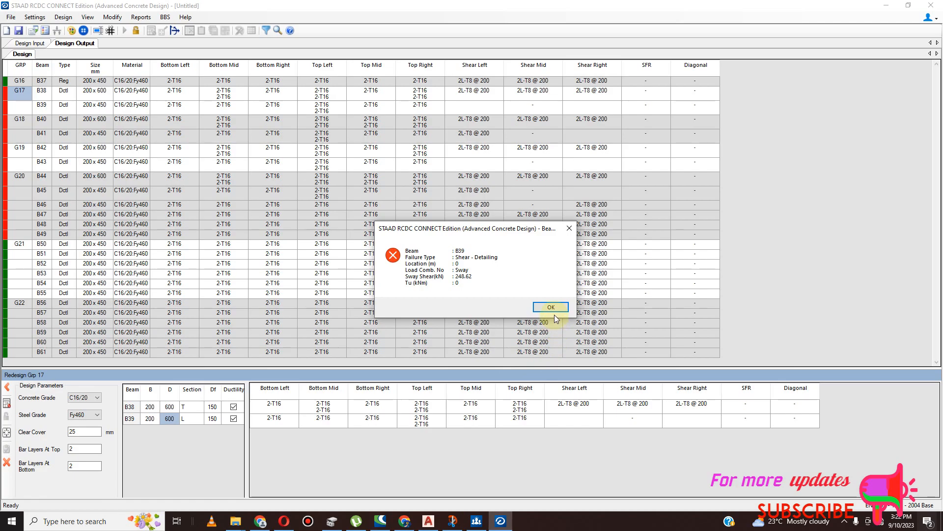
left_click(551, 307)
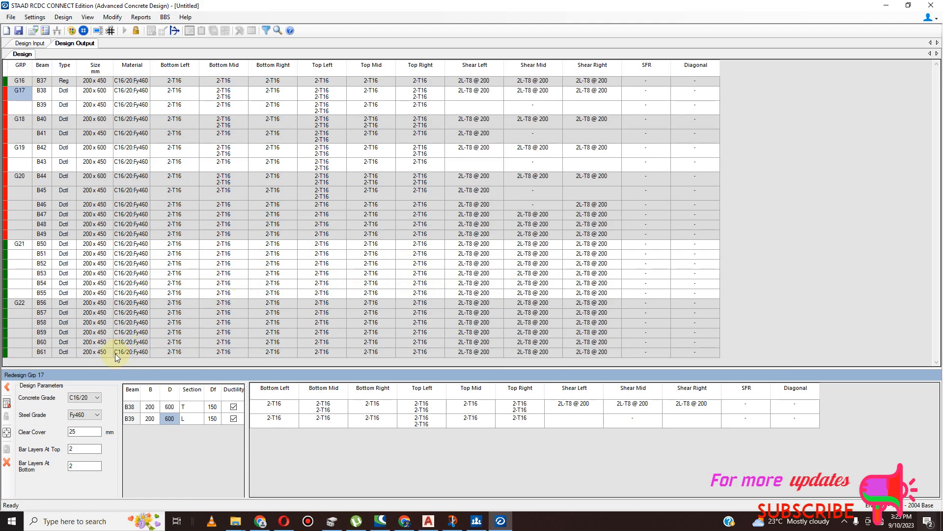
left_click(7, 462)
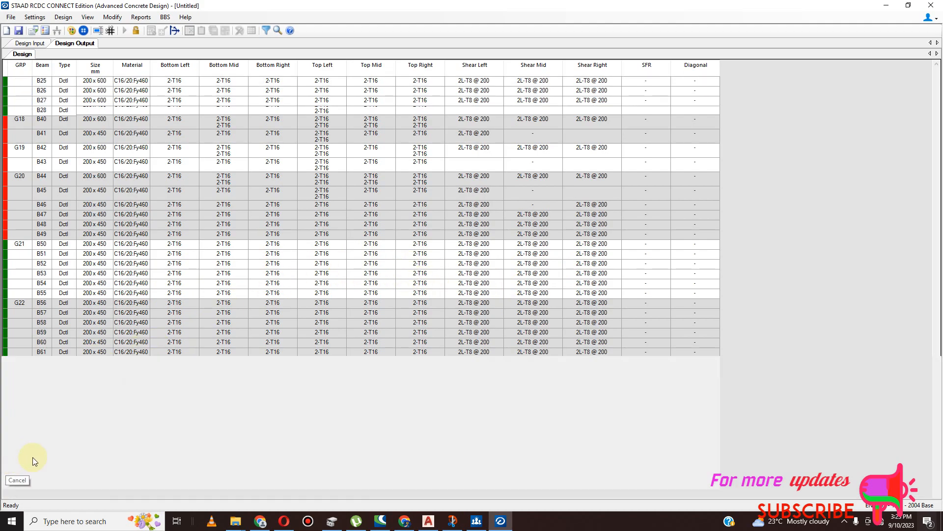
Unlock the beam design, agreeing to delete all design values.
scroll(182, 308, "up", 5)
scroll(177, 228, "up", 8)
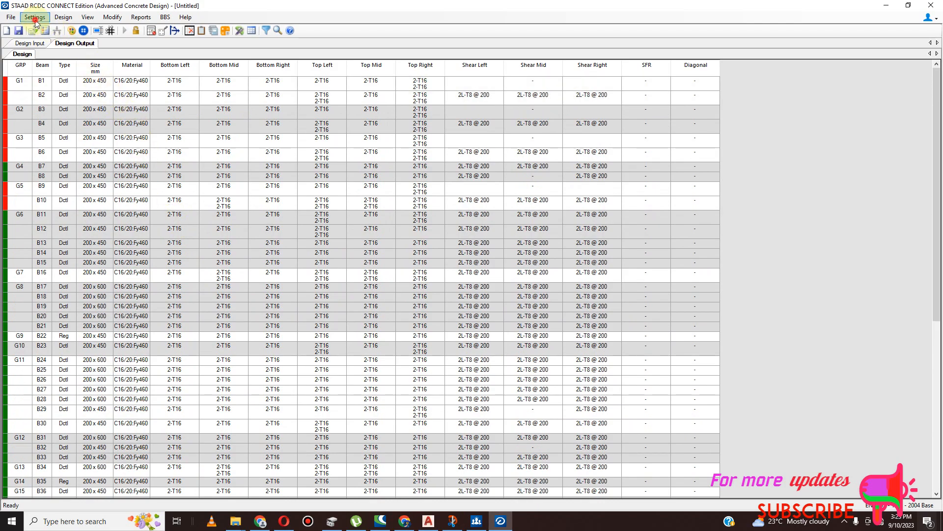
left_click(34, 17)
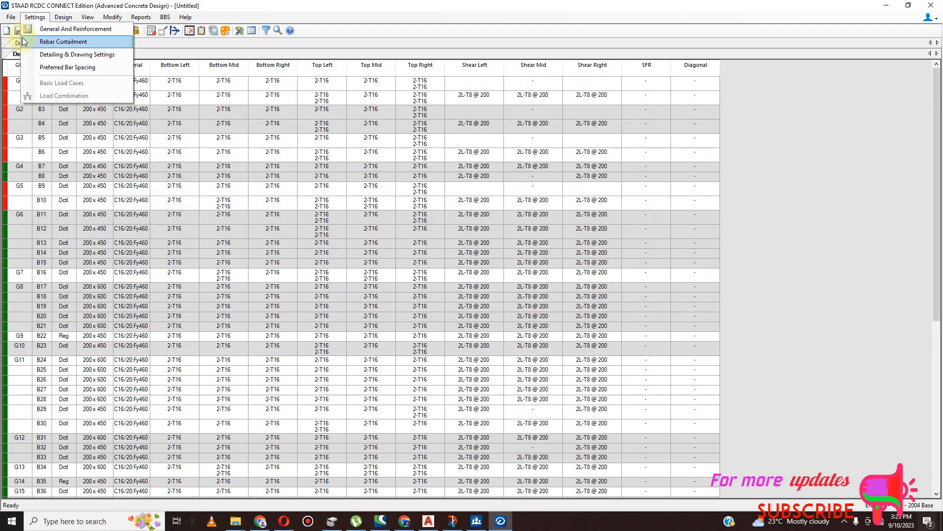
left_click(174, 95)
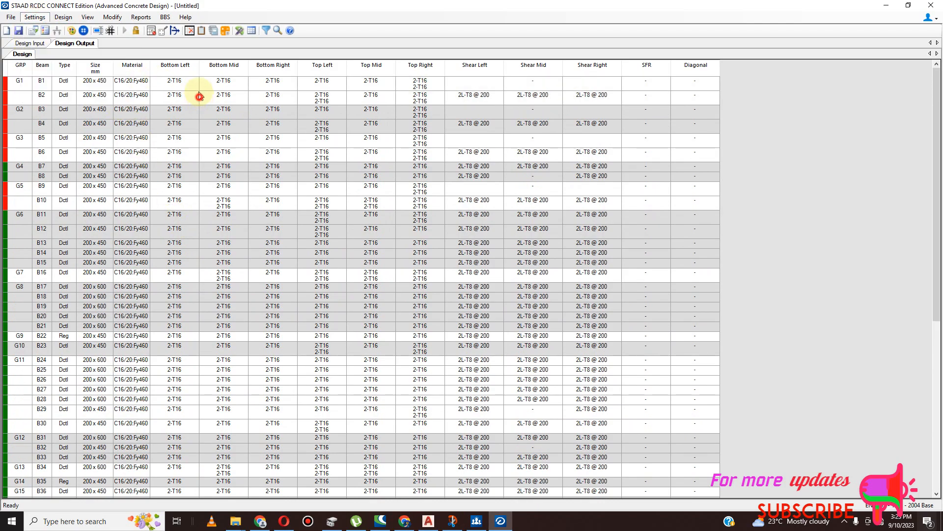
left_click(135, 31)
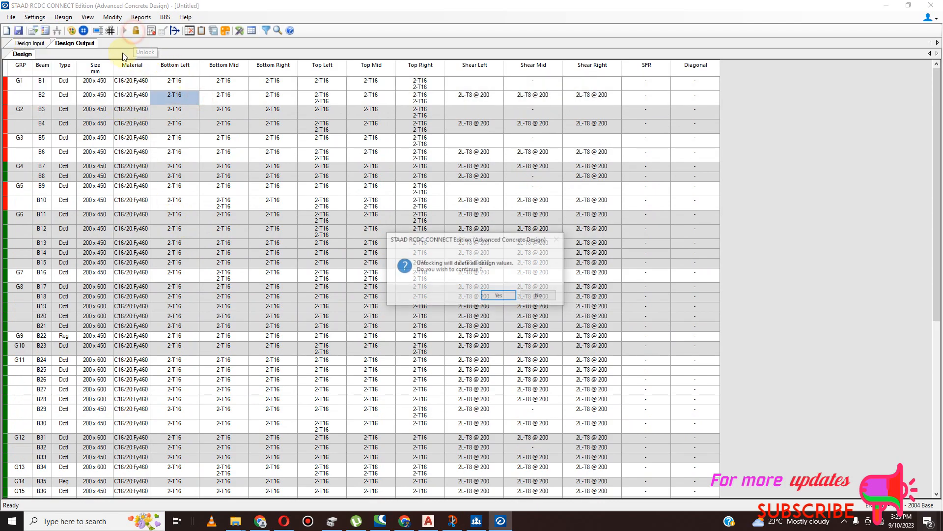
left_click(499, 296)
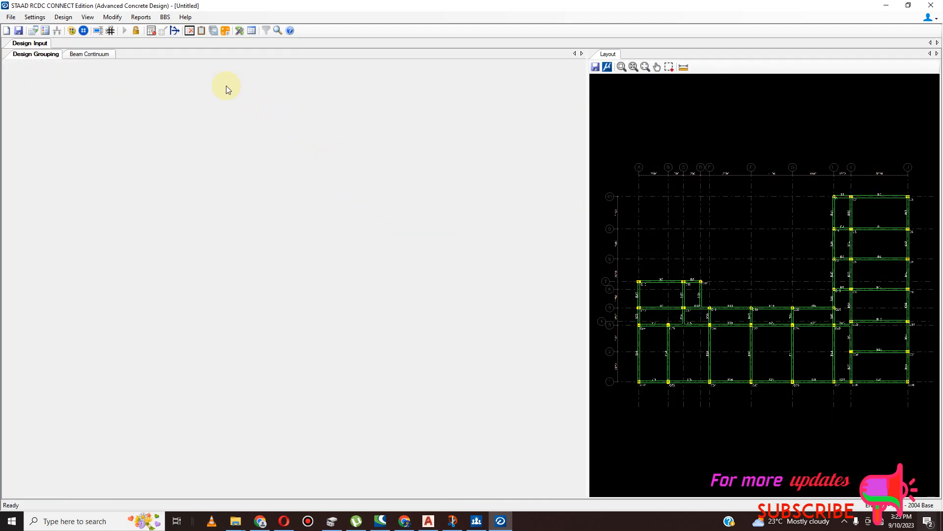
Set both the minimum and maximum stirrup spacing to 150 mm in the General And Reinforcement settings.
left_click(34, 20)
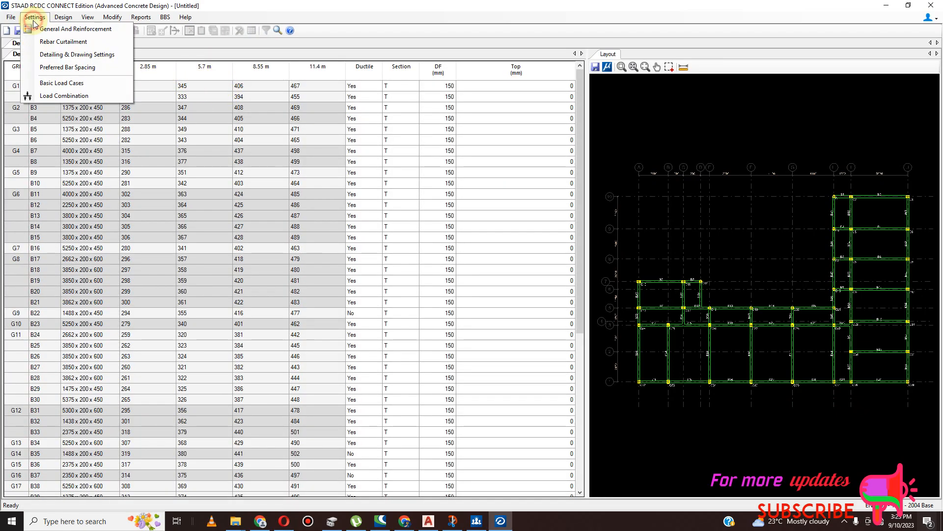
left_click(86, 29)
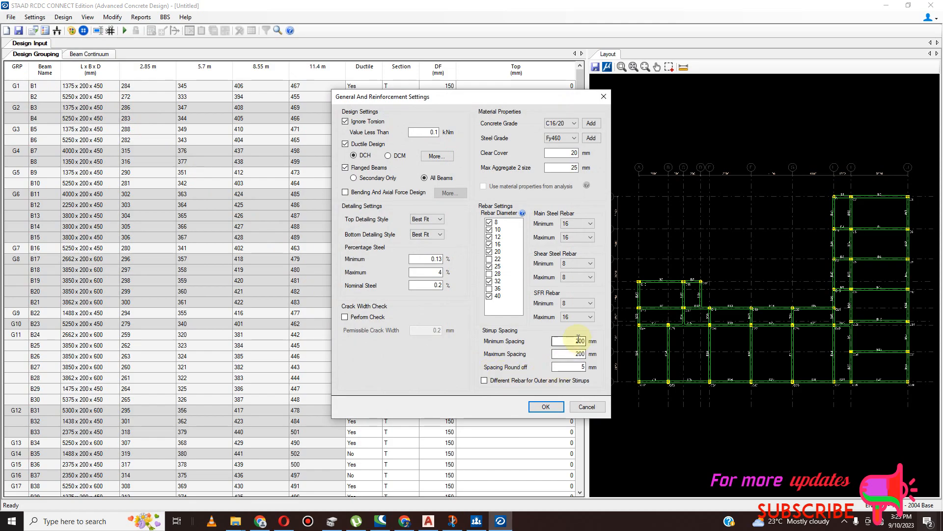
double_click(579, 340)
type("150")
double_click(571, 353)
type("150")
left_click(563, 404)
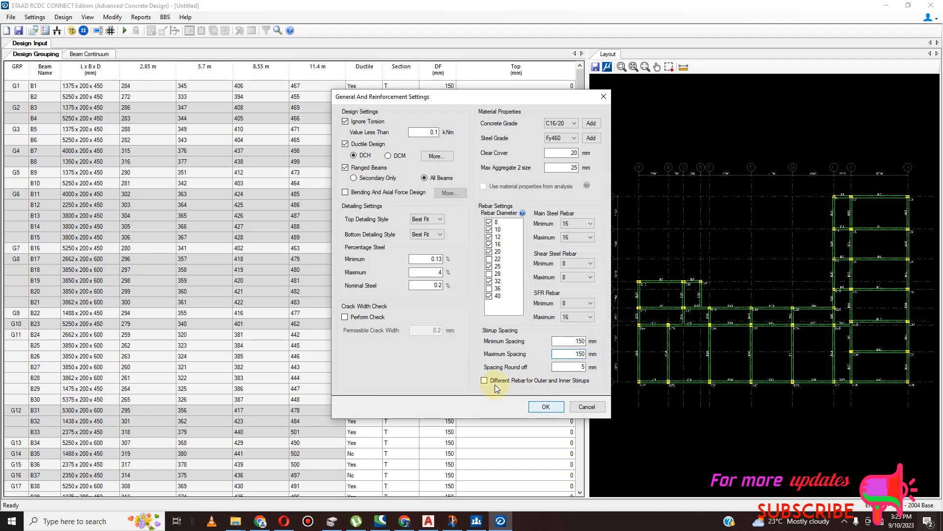
left_click(538, 403)
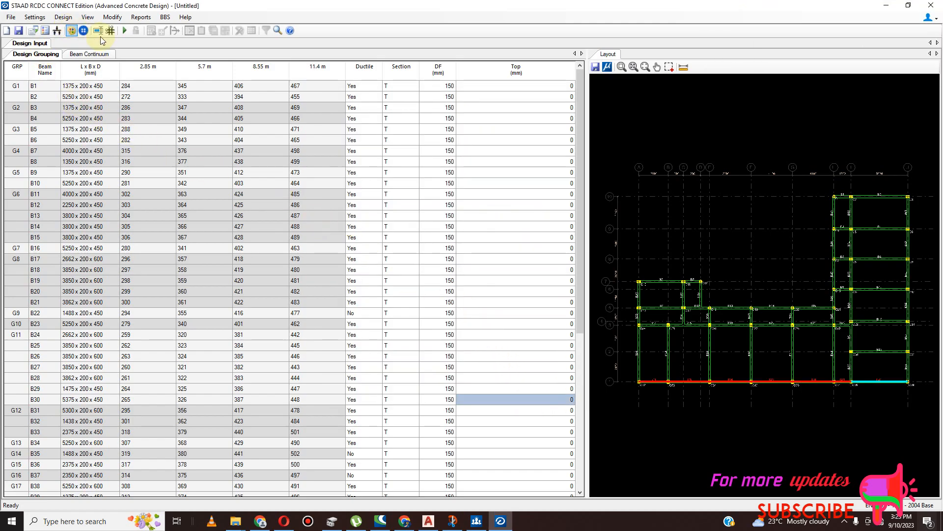
Rerun the automatic beam design and check the status and reinforcement of all beam groups.
left_click(125, 31)
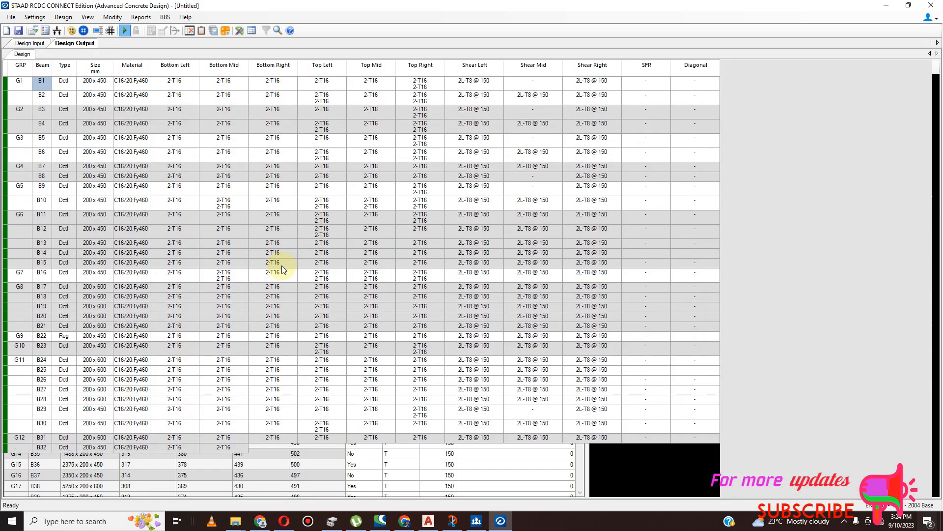
scroll(317, 220, "down", 8)
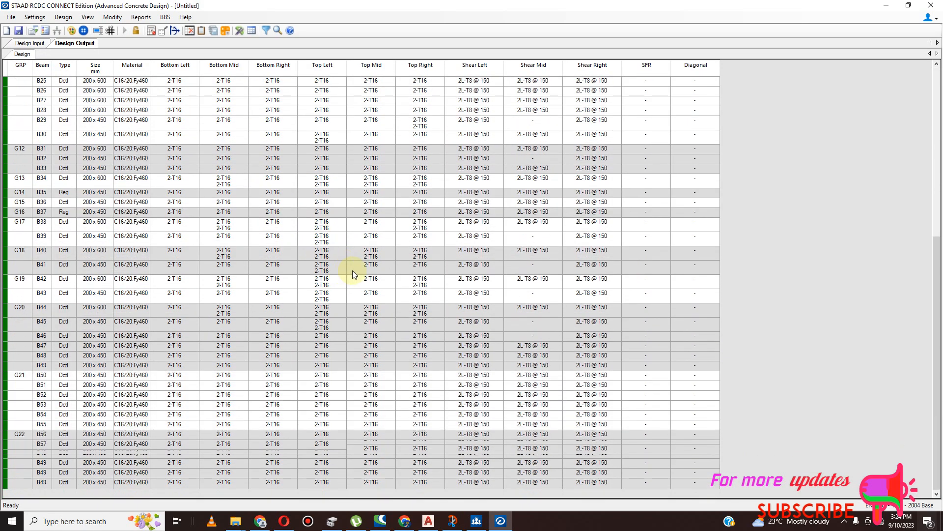
scroll(458, 261, "up", 8)
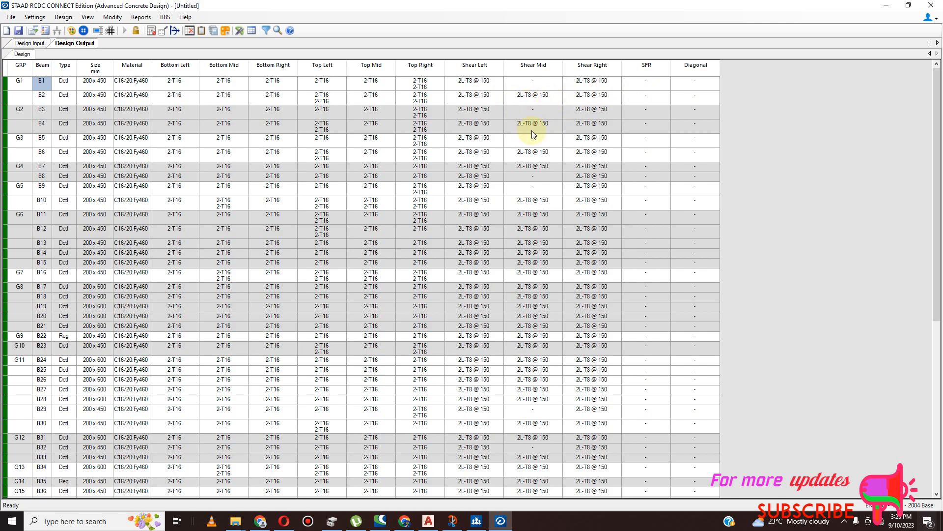
scroll(531, 131, "down", 5)
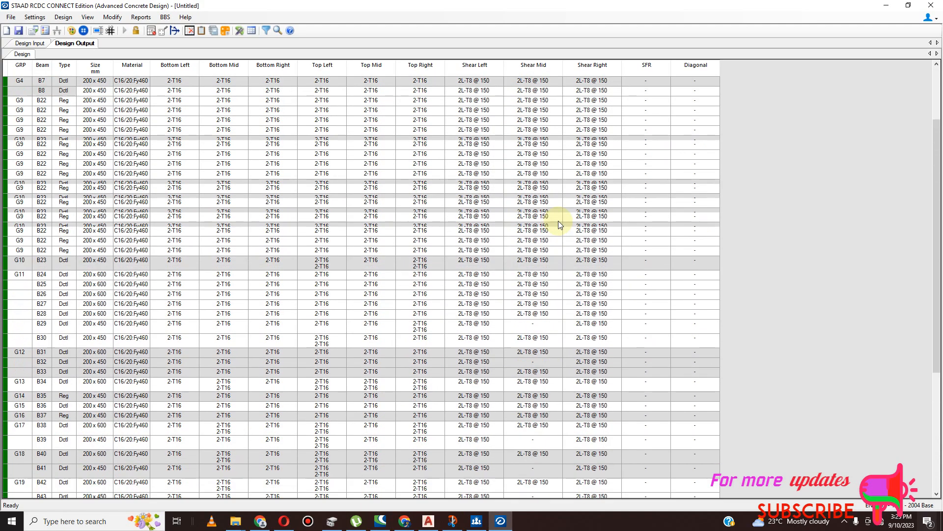
scroll(600, 187, "up", 5)
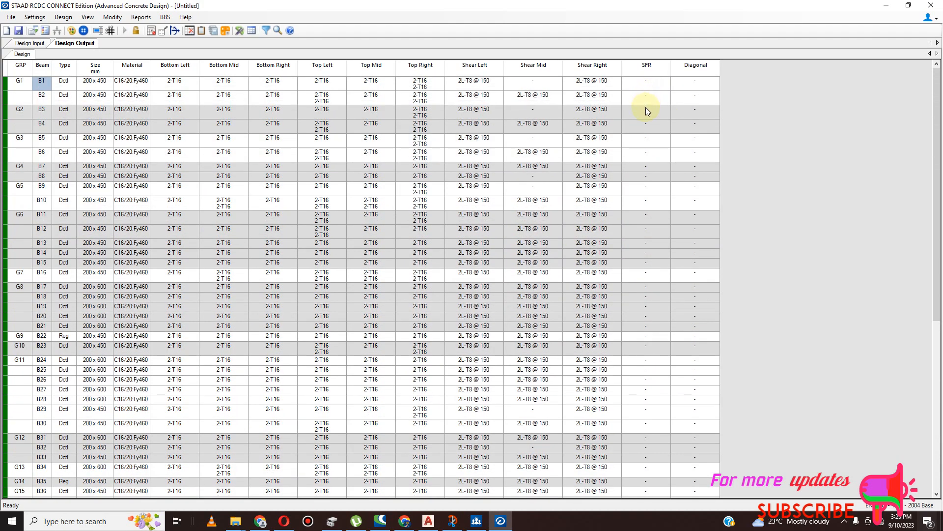
scroll(647, 132, "down", 5)
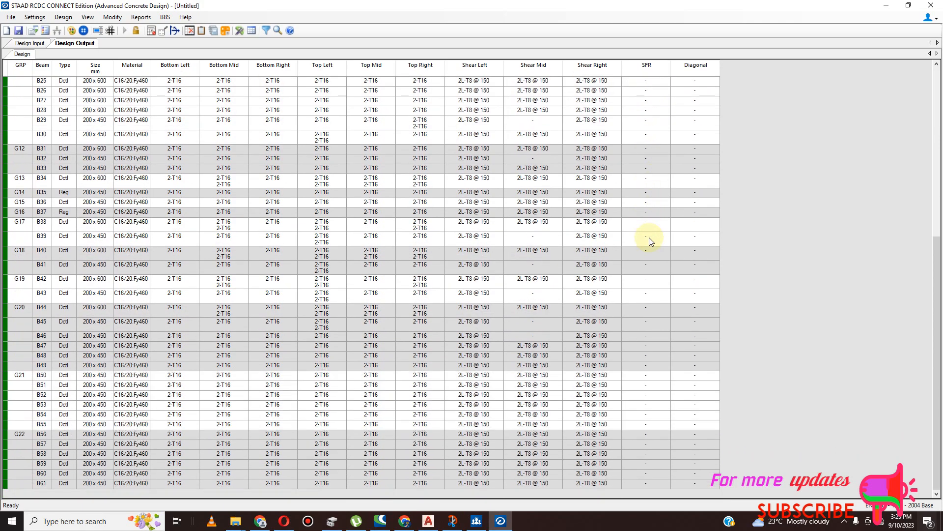
scroll(596, 315, "up", 5)
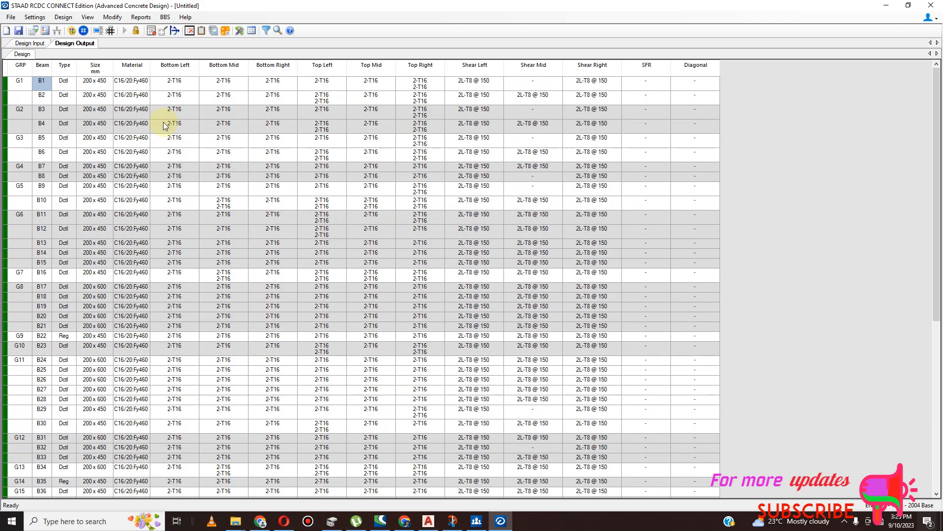
scroll(294, 275, "down", 5)
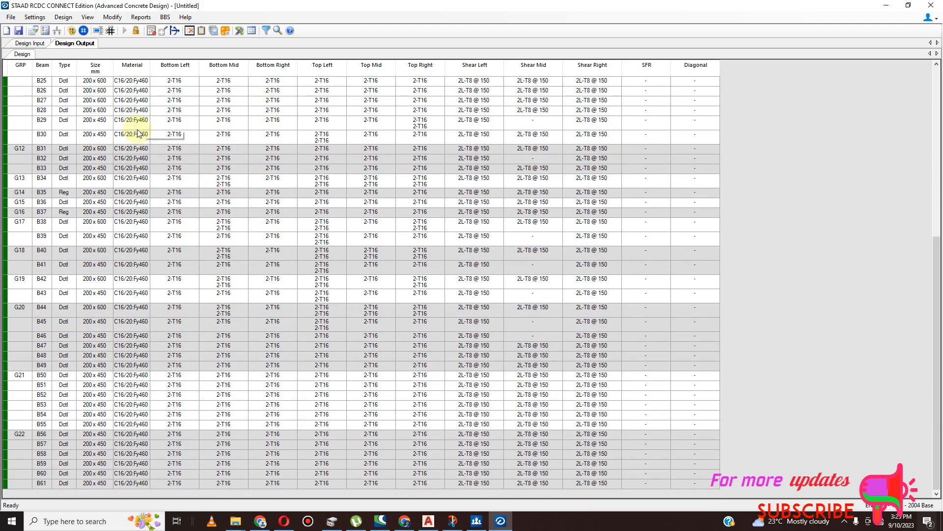
Save the design file and generate the Design Calculation report for all beams.
left_click(18, 31)
left_click(147, 18)
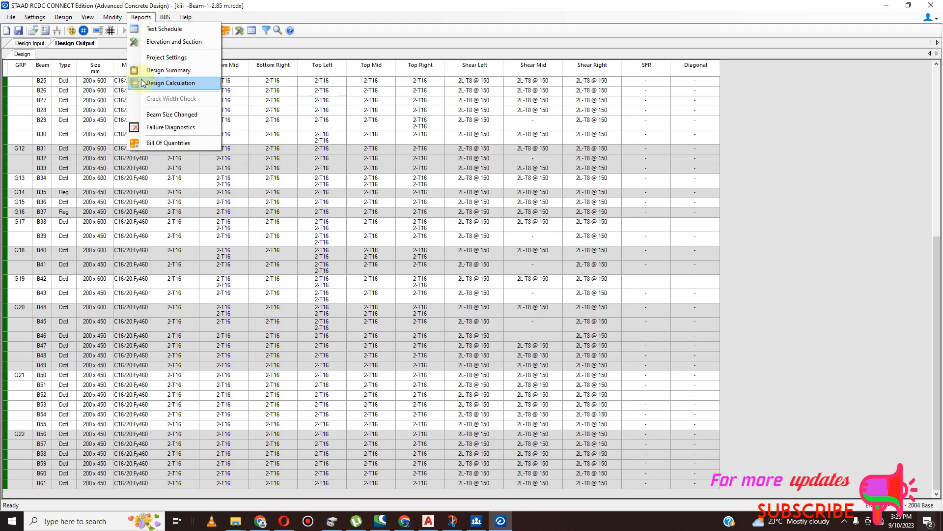
left_click(164, 84)
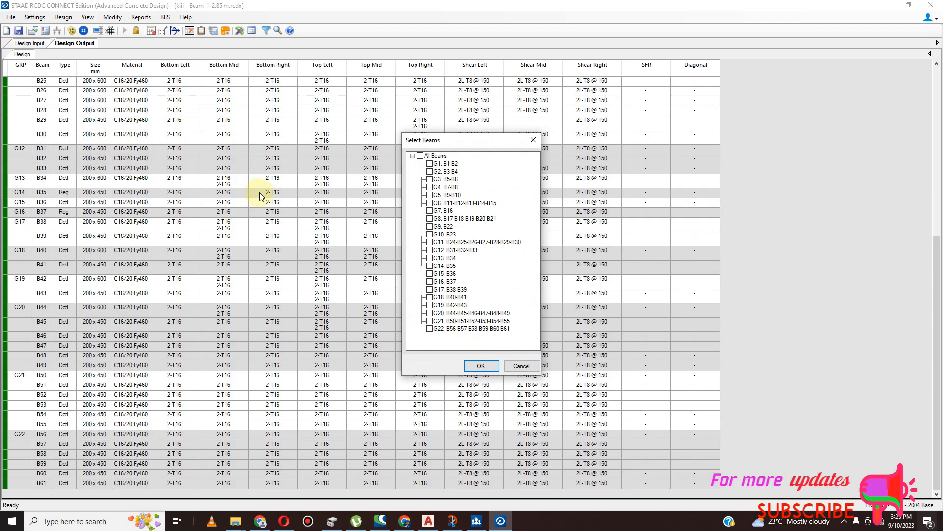
left_click(422, 156)
left_click(481, 365)
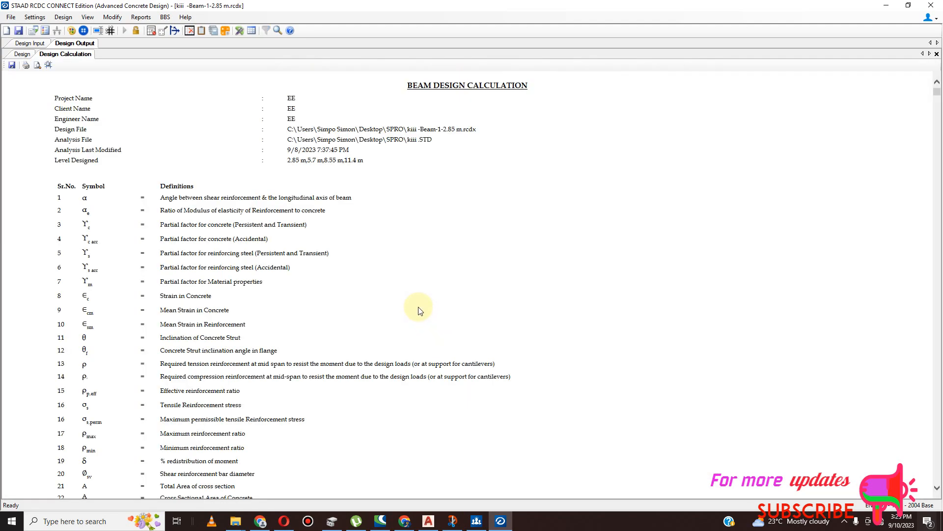
Review the flexure design tables in the calculation report and print all pages with Microsoft Print to PDF.
scroll(363, 264, "down", 2)
scroll(369, 270, "down", 20)
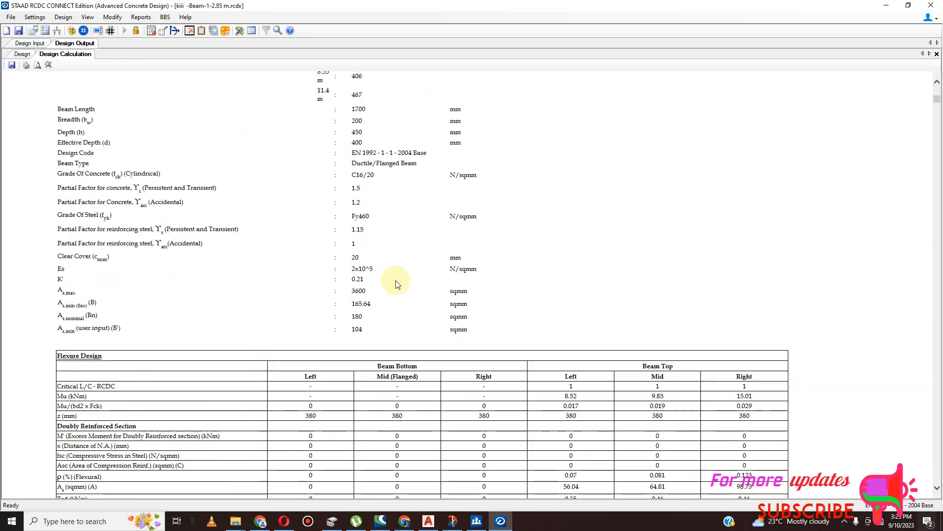
scroll(401, 280, "down", 20)
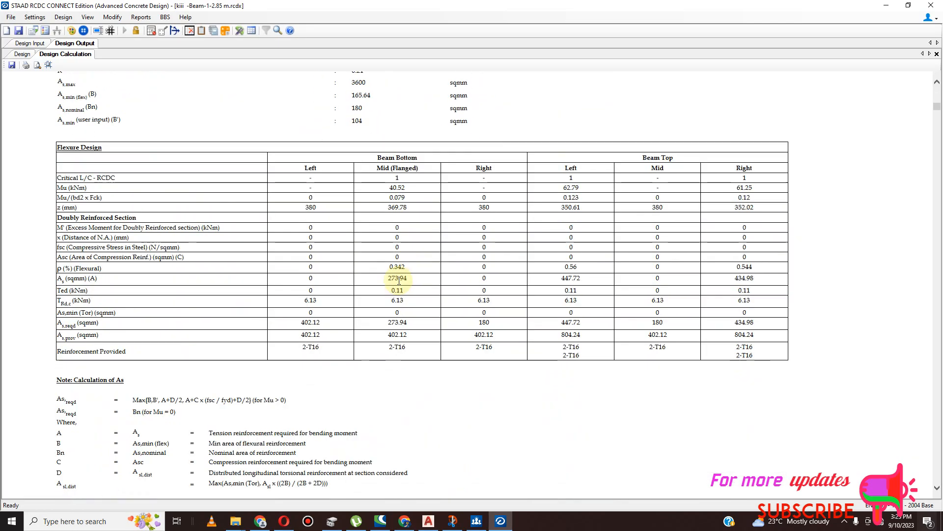
scroll(407, 281, "down", 20)
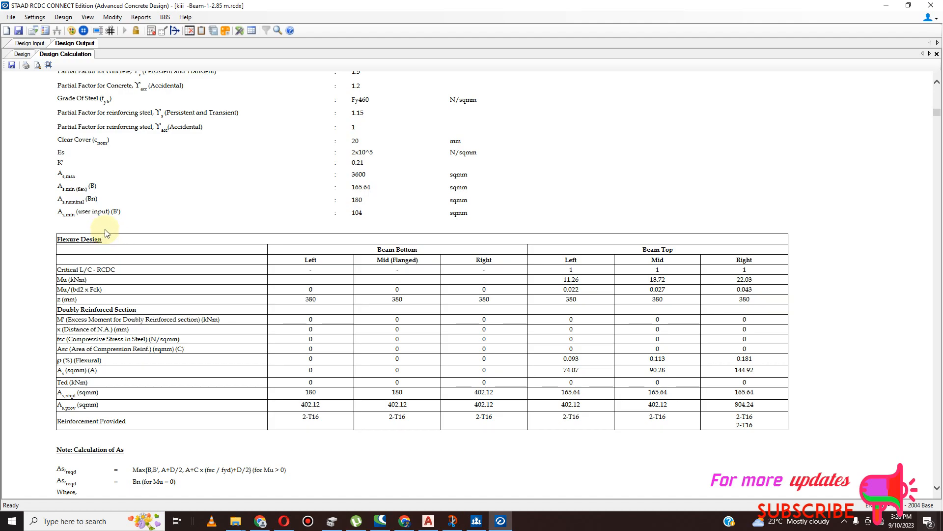
key("ctrl+p")
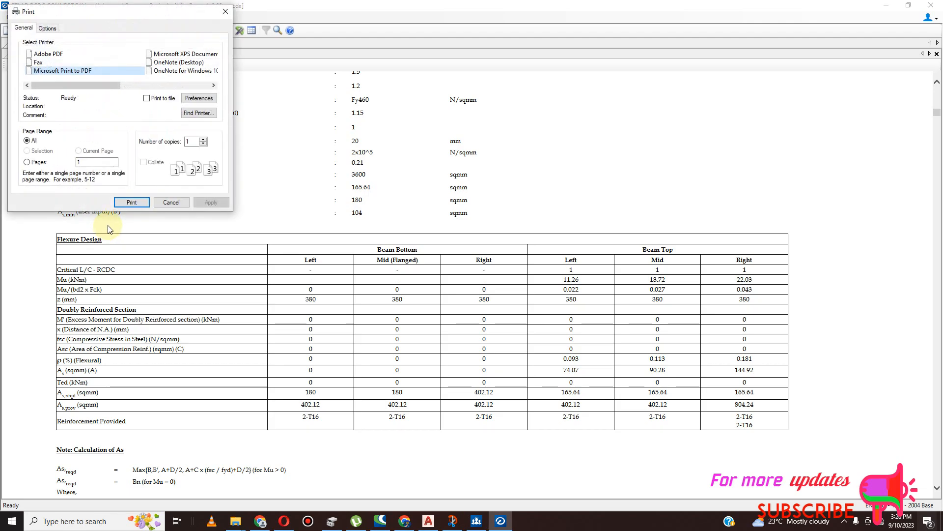
left_click(133, 204)
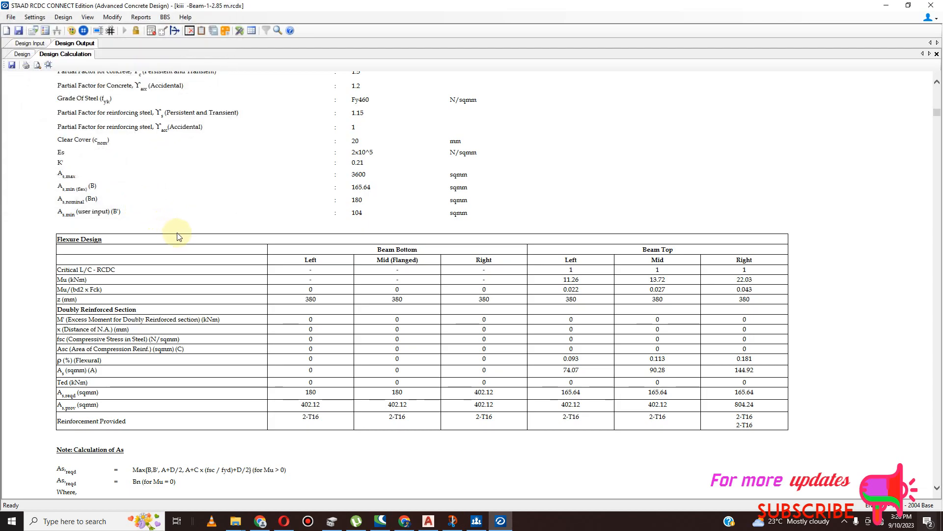
Examine the shear design and sway shear tables of the beams in the calculation report.
scroll(305, 280, "down", 10)
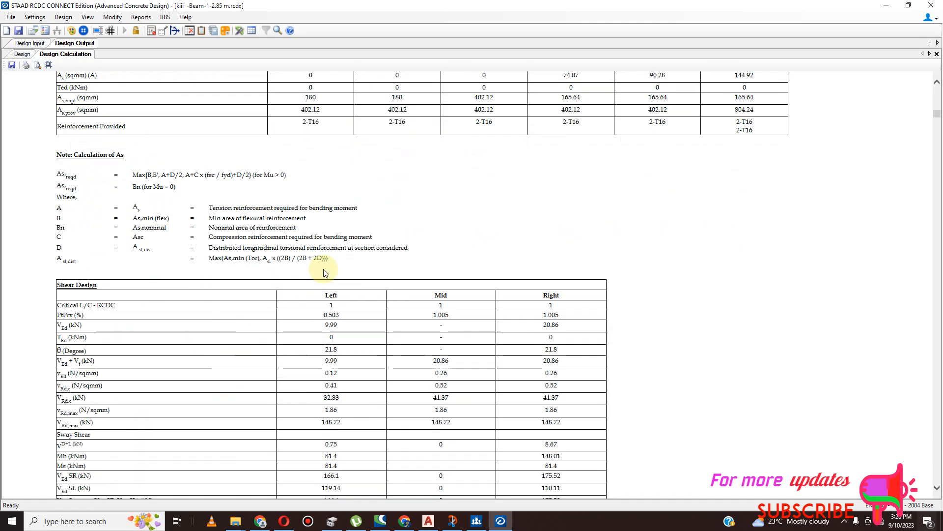
scroll(308, 284, "down", 10)
scroll(308, 284, "up", 15)
scroll(308, 288, "down", 12)
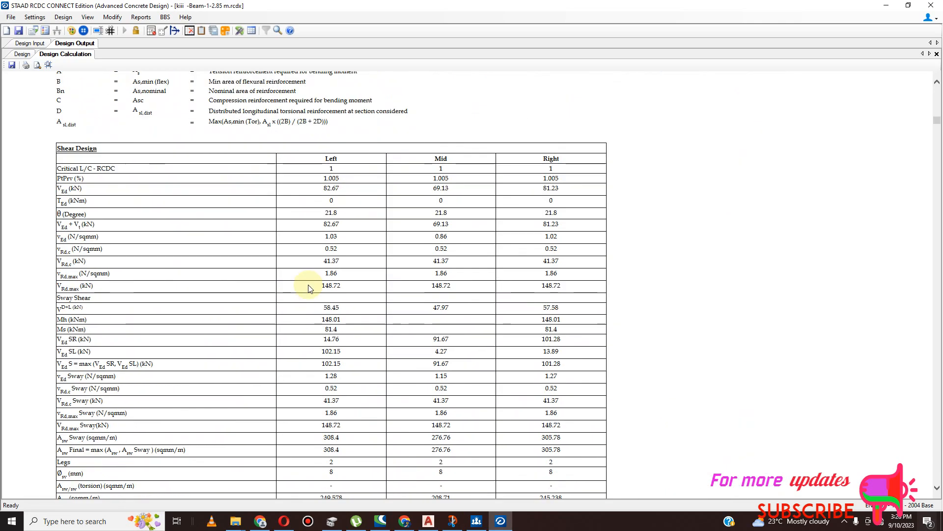
Save the printed calculation report as a PDF named BEAM SAMPLE in the SPRO folder.
scroll(337, 289, "up", 8)
scroll(339, 309, "down", 8)
scroll(346, 307, "up", 10)
scroll(361, 308, "down", 15)
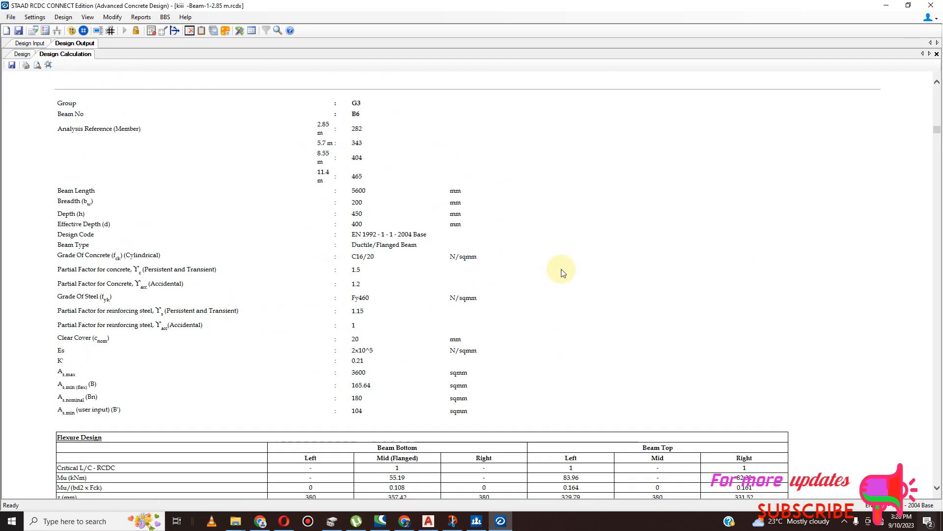
left_click_drag(938, 129, 935, 108)
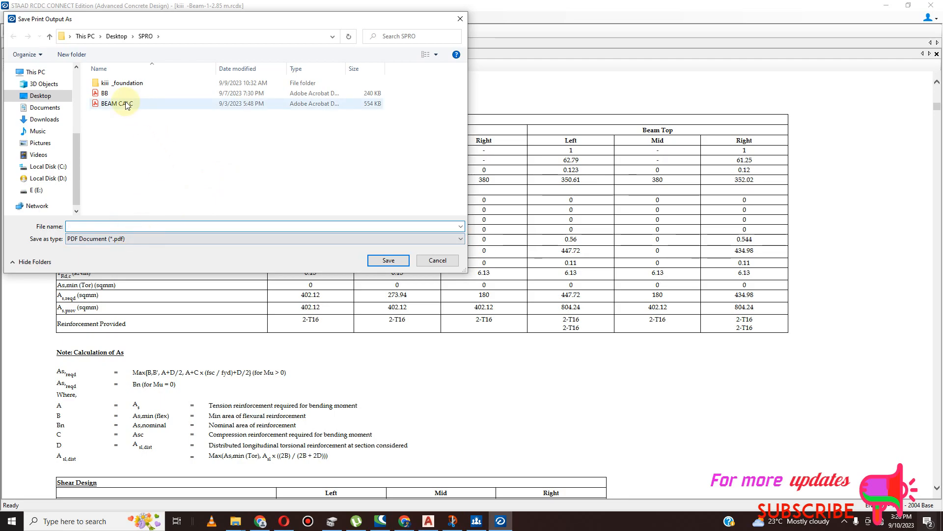
type("B")
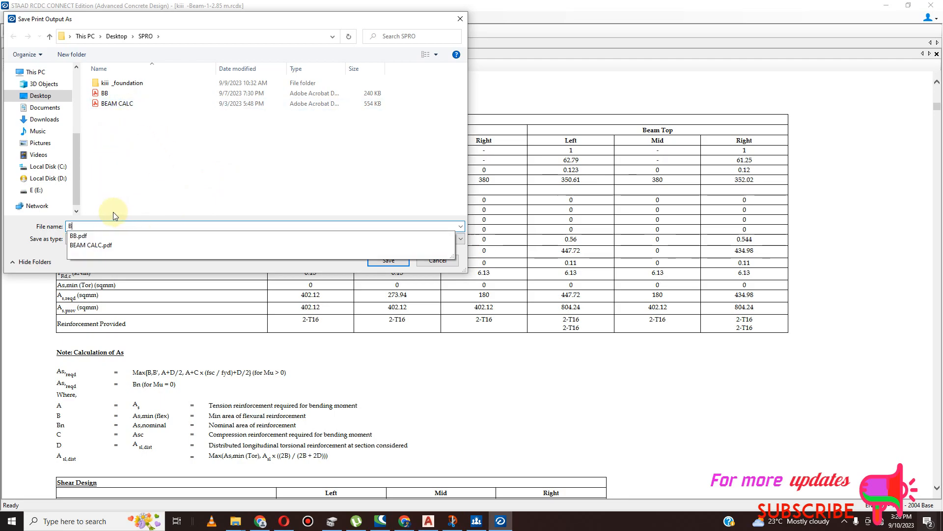
type("EAM SAM")
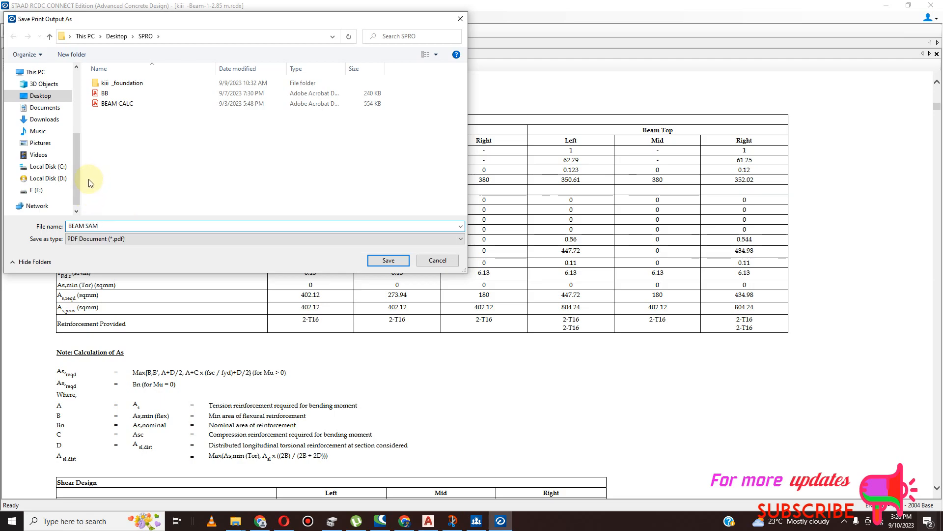
type("PLE")
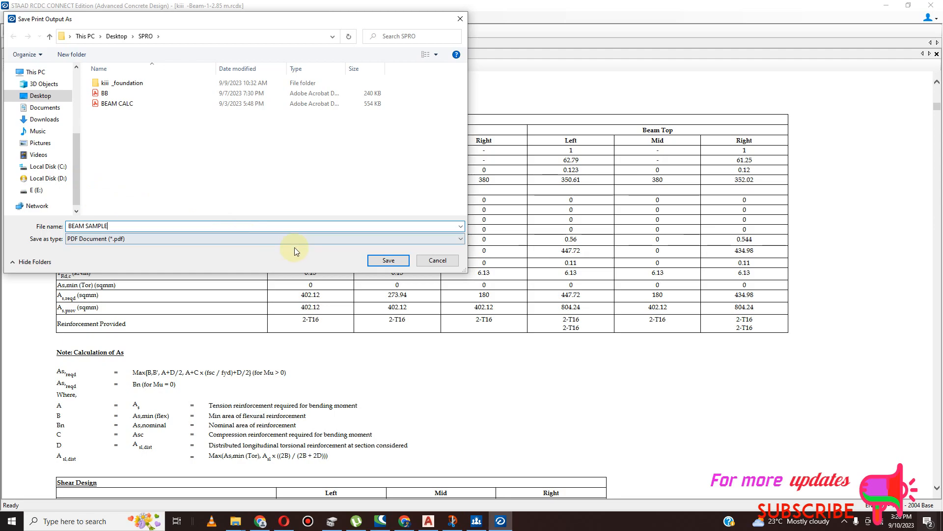
left_click(388, 260)
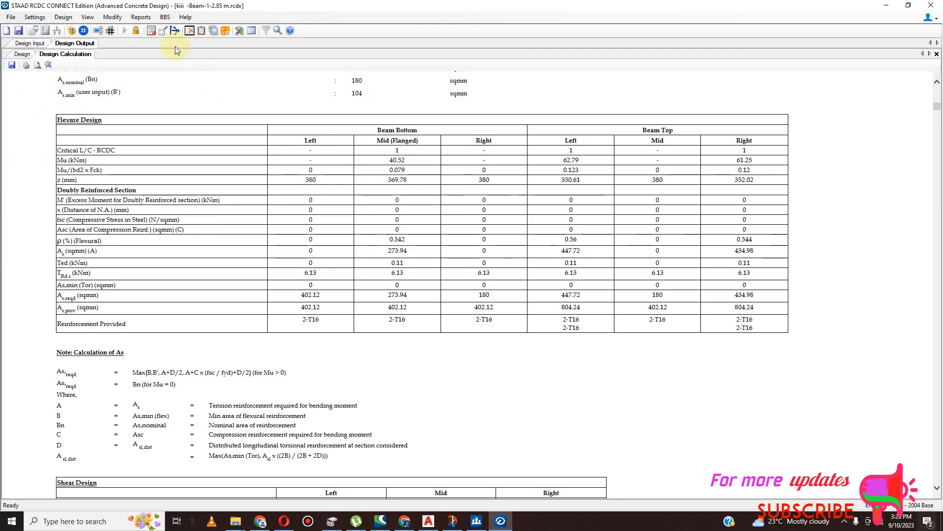
left_click(142, 17)
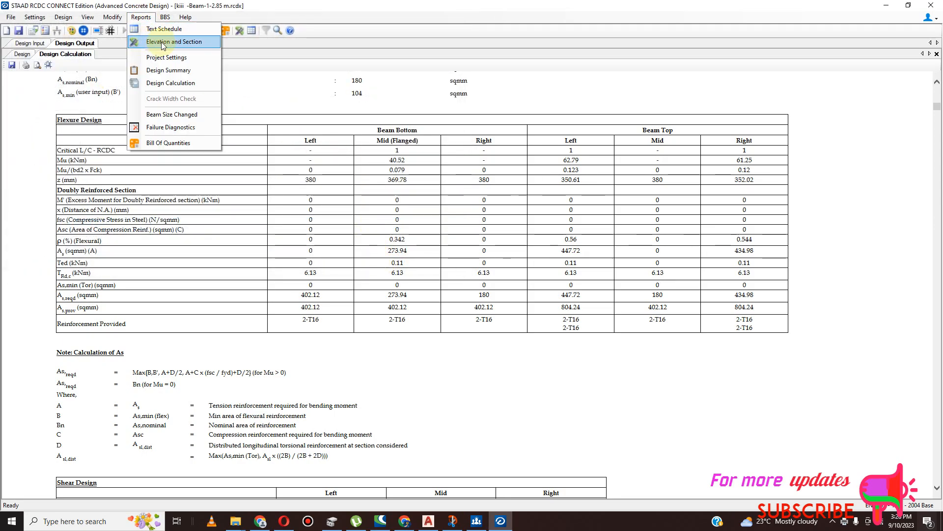
left_click(162, 44)
left_click(544, 374)
Generate the Elevation and Section drawings for all beams with elevation and cross section included and cross beams excluded.
left_click(141, 18)
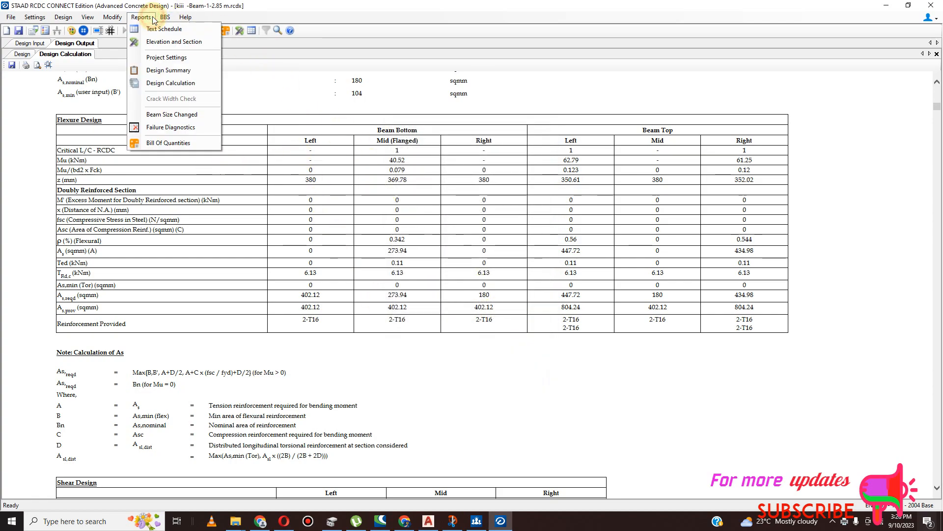
left_click(169, 42)
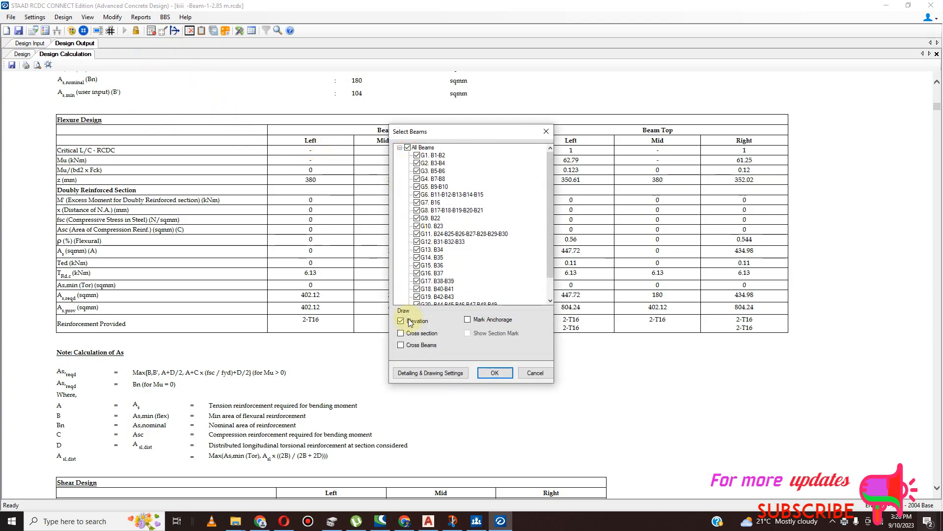
left_click(402, 335)
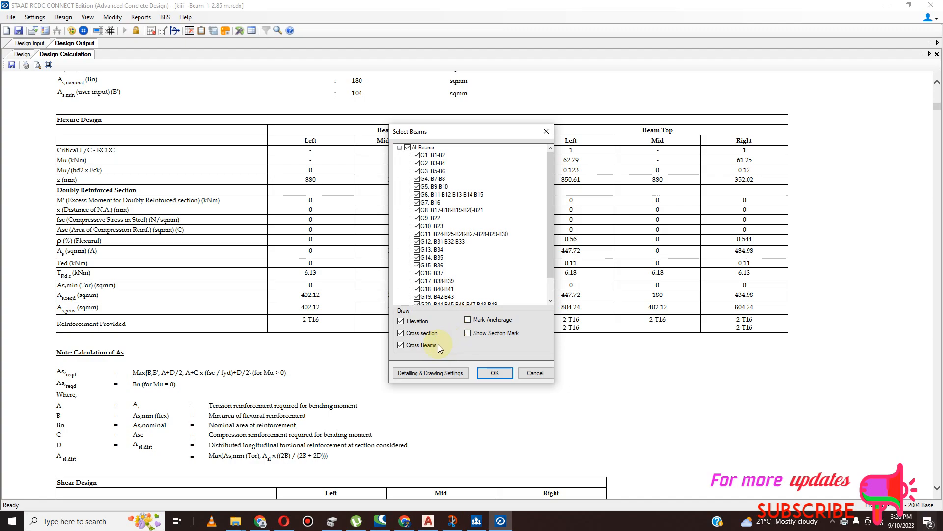
left_click(401, 345)
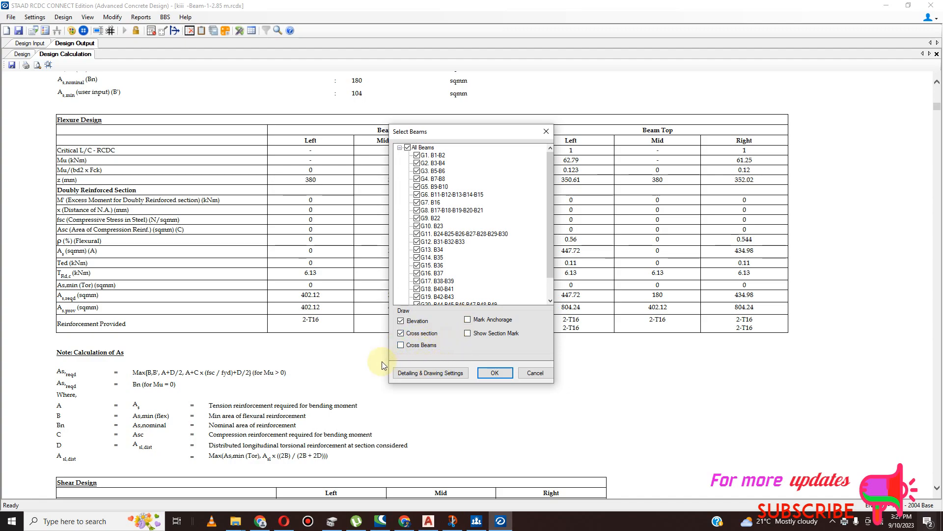
left_click(500, 378)
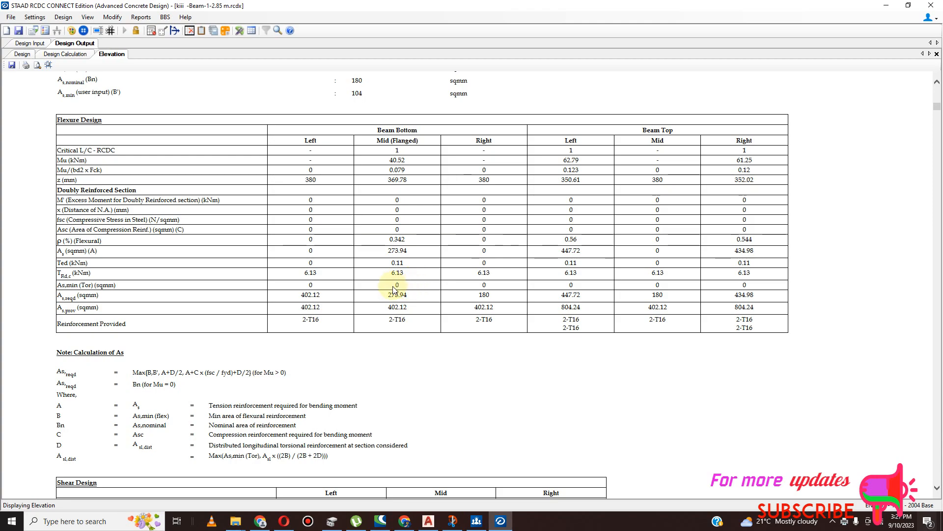
Examine the beam elevations and the cross sections of beams B24 to B29, including their bar and stirrup labels.
scroll(459, 280, "up", 5)
scroll(469, 281, "up", 8)
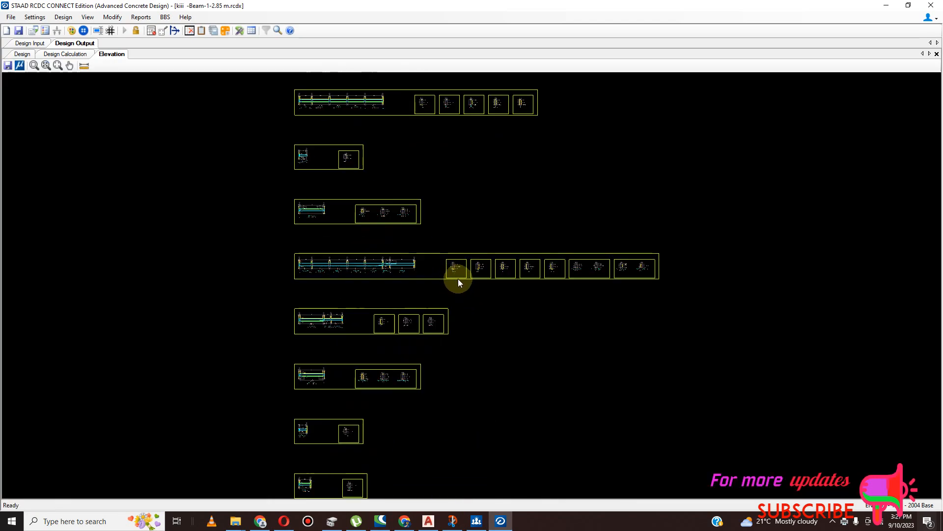
scroll(474, 267, "up", 9)
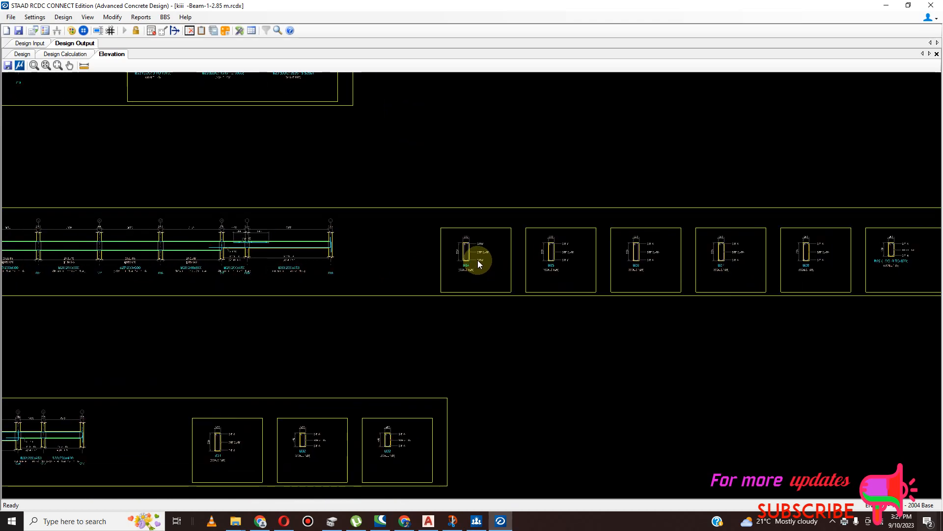
scroll(466, 255, "up", 4)
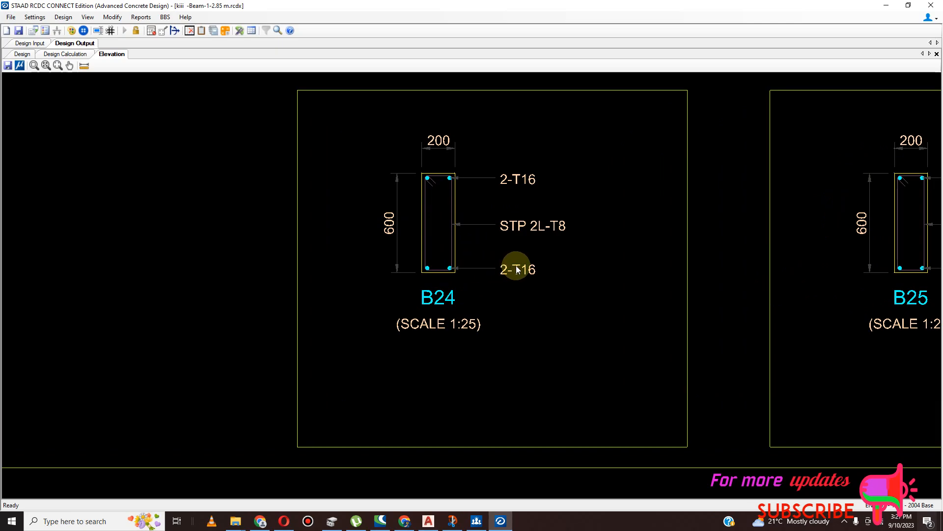
scroll(462, 217, "down", 6)
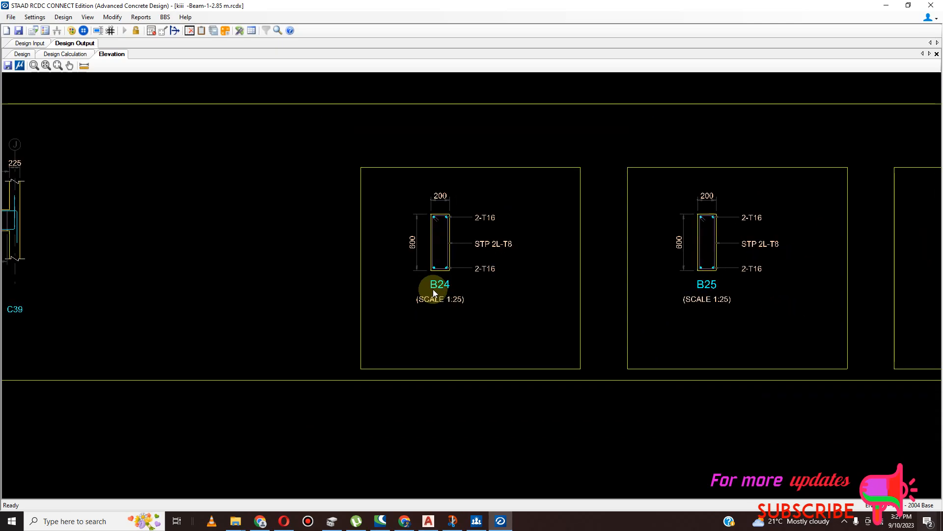
scroll(464, 319, "down", 3)
scroll(781, 284, "up", 4)
scroll(744, 306, "up", 1)
scroll(480, 285, "down", 4)
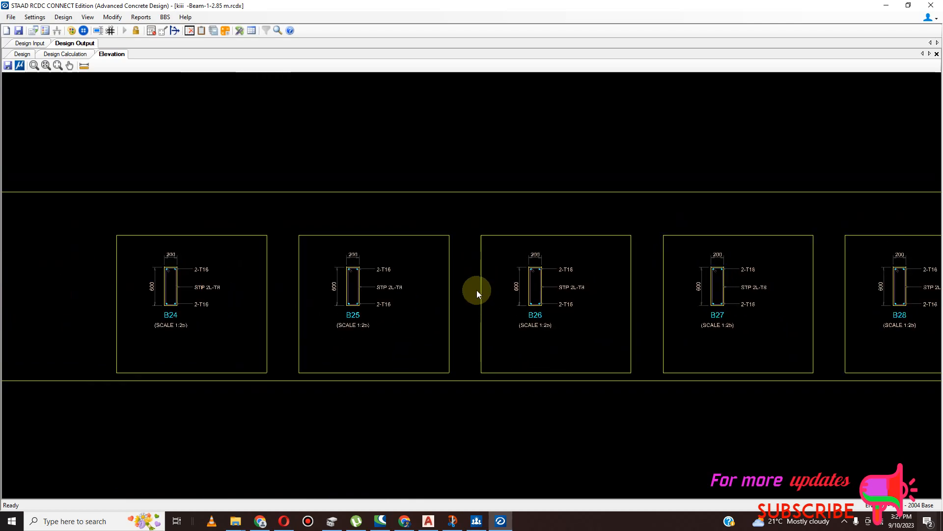
scroll(767, 292, "up", 4)
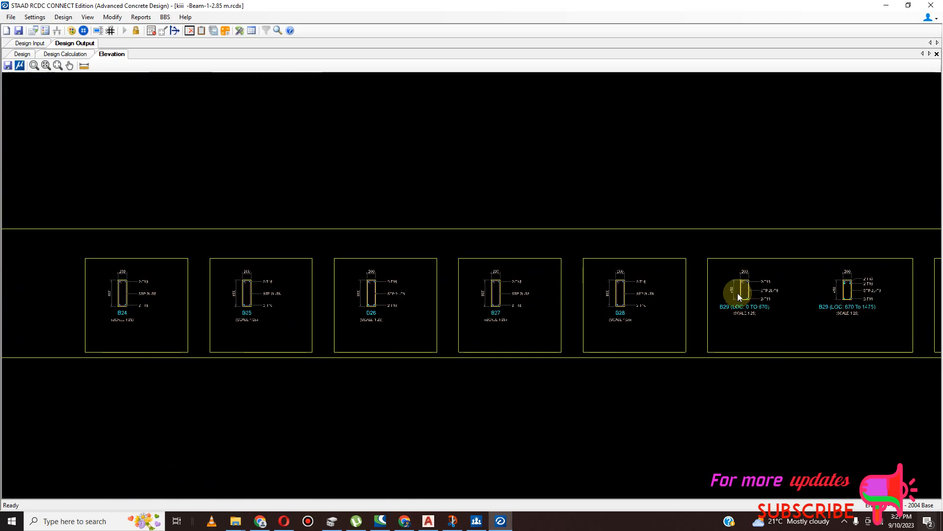
Save the beam design project.
key("ctrl+s")
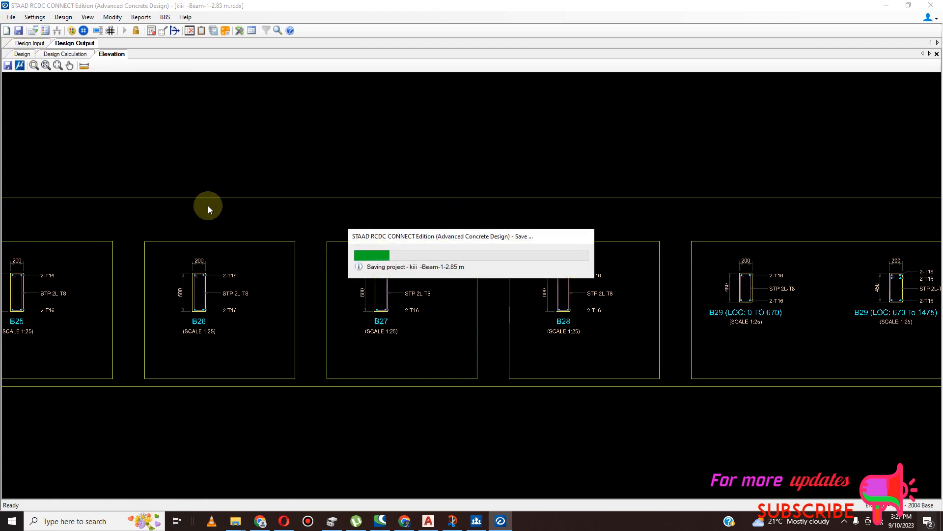
scroll(377, 316, "down", 1)
scroll(377, 317, "down", 2)
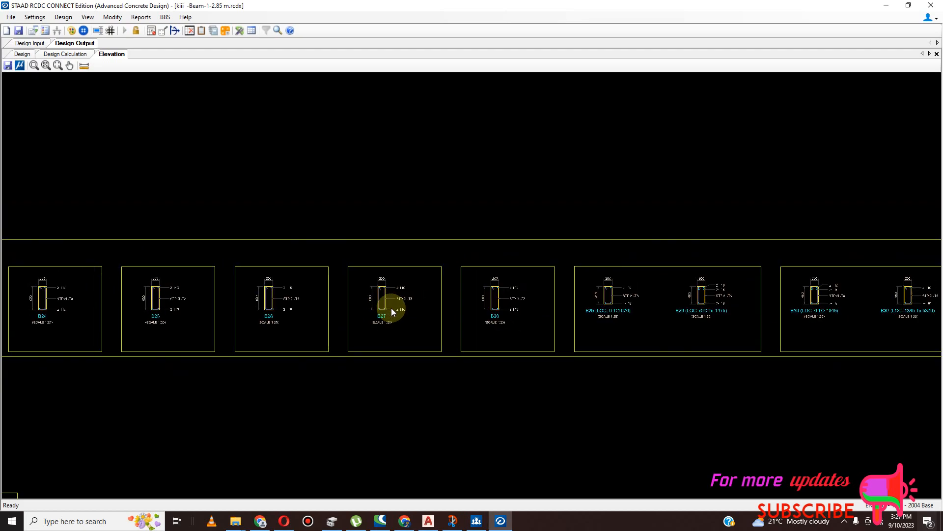
Export the elevation and section drawings to the Desktop as a DXF file named BEAM SAMPLE.
left_click(7, 67)
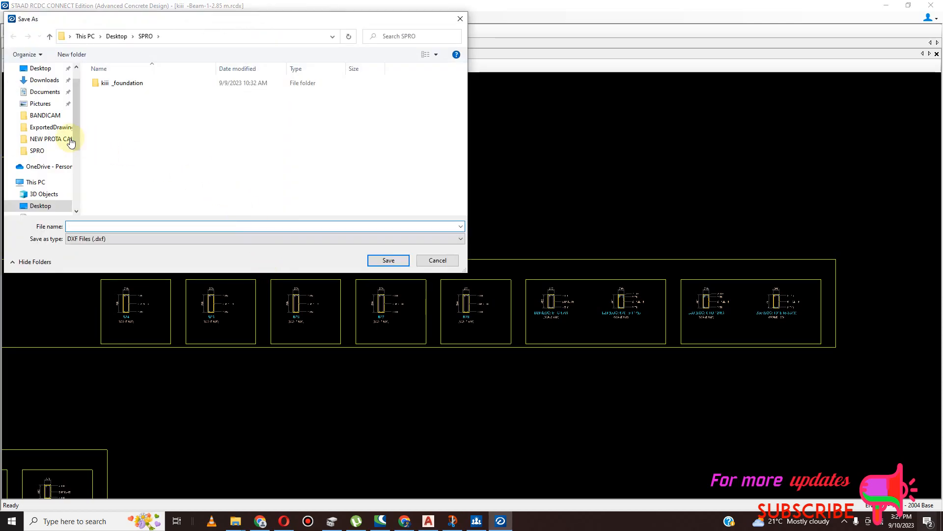
left_click(34, 68)
left_click(82, 226)
left_click(122, 238)
left_click(99, 227)
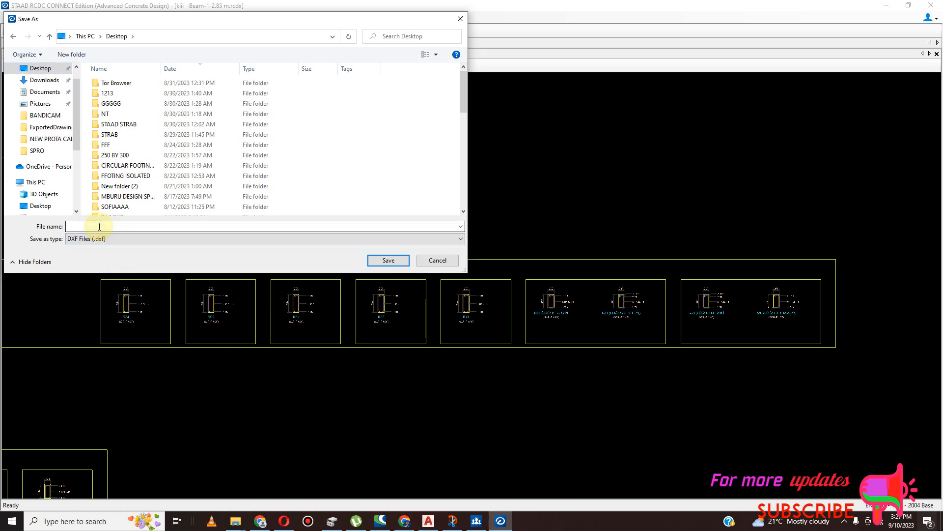
left_click(99, 227)
type("BEAM SAMPLE")
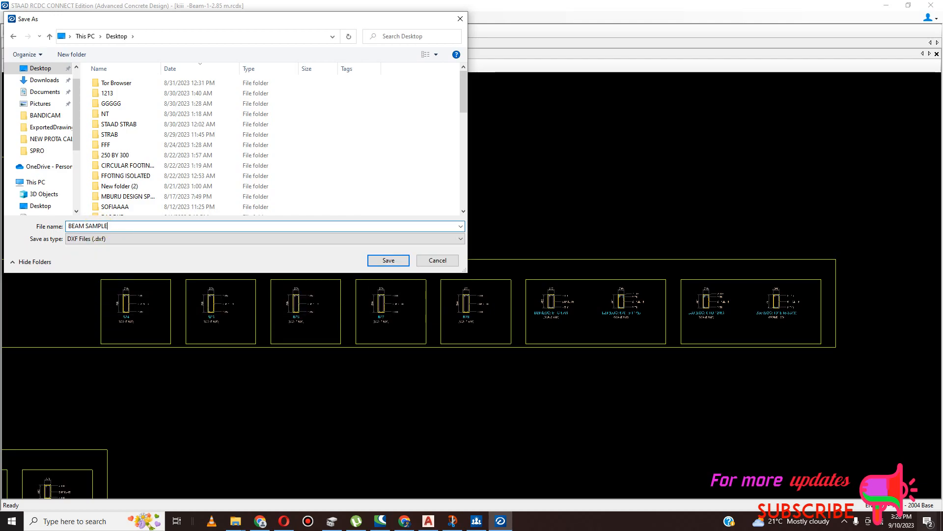
left_click(383, 260)
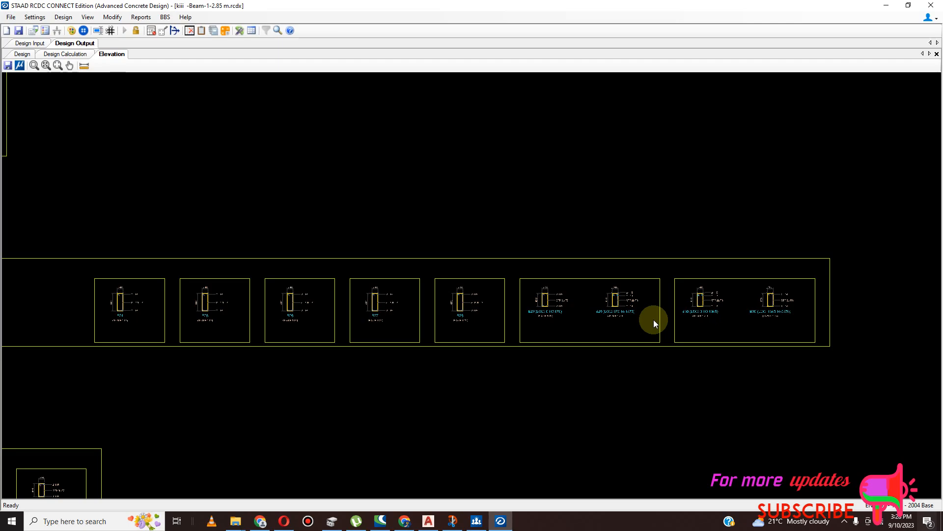
View the full set of beam drawings and generate the Failure Diagnostics report.
scroll(654, 320, "down", 5)
scroll(441, 302, "down", 6)
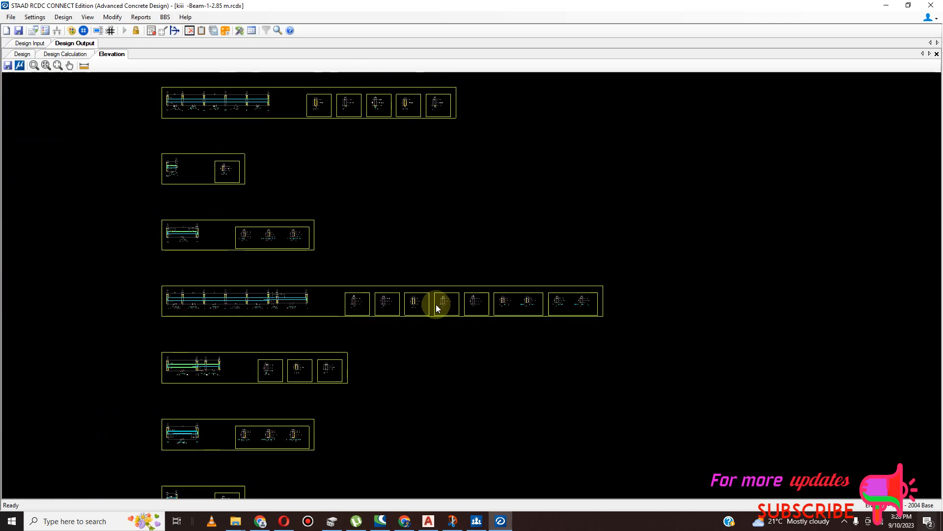
scroll(402, 258, "down", 4)
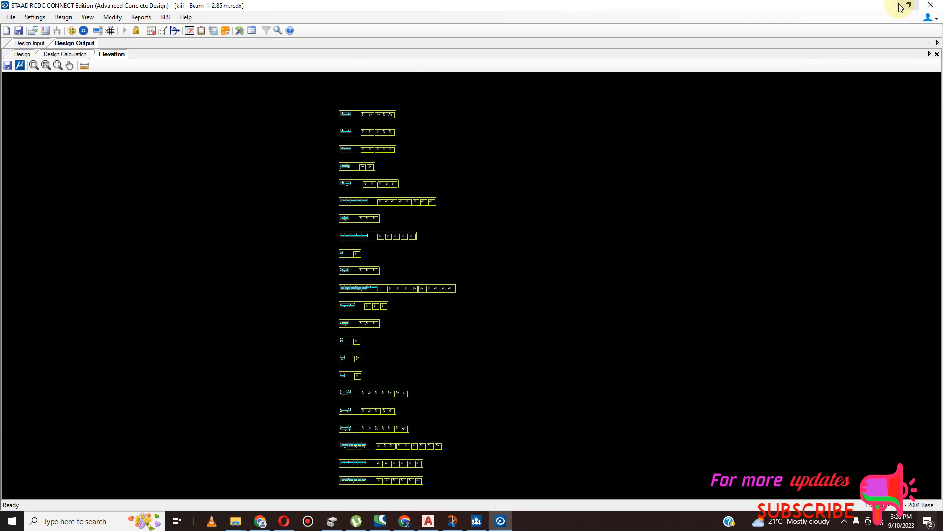
left_click(142, 17)
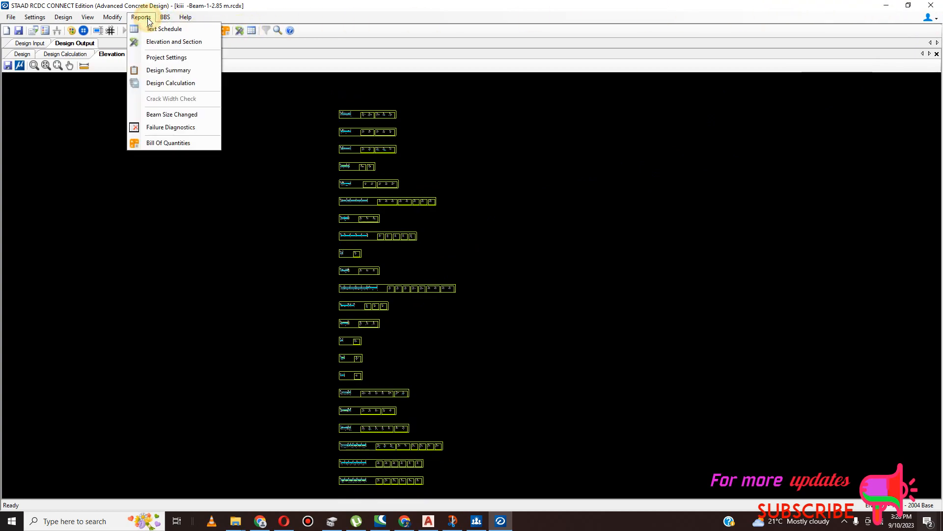
left_click(168, 128)
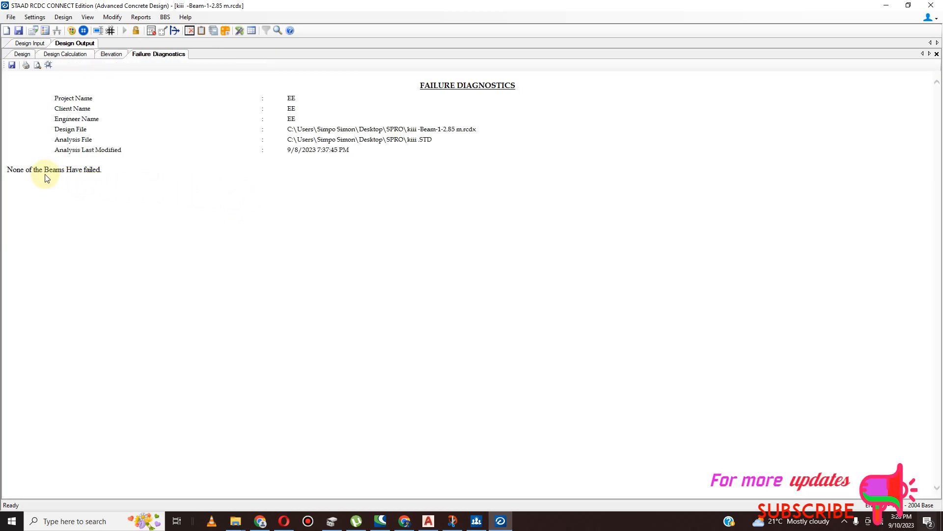
left_click(146, 18)
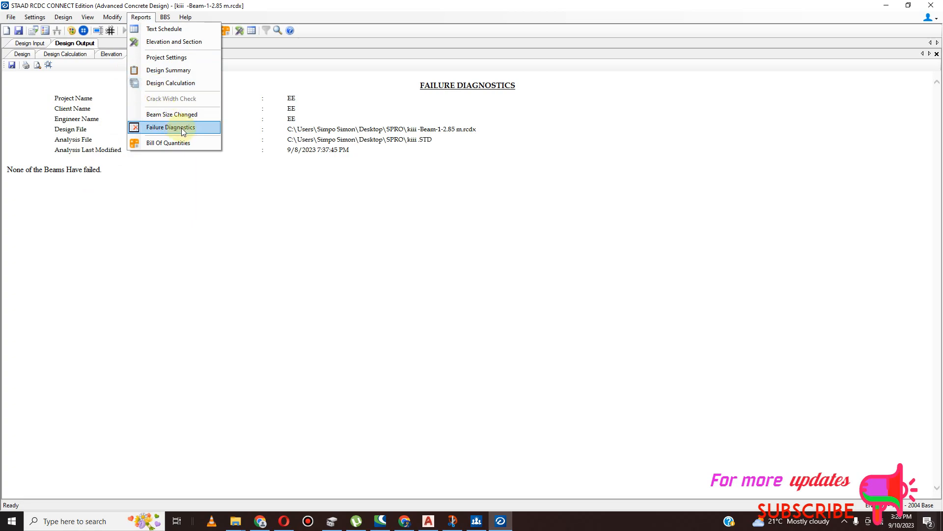
left_click(184, 142)
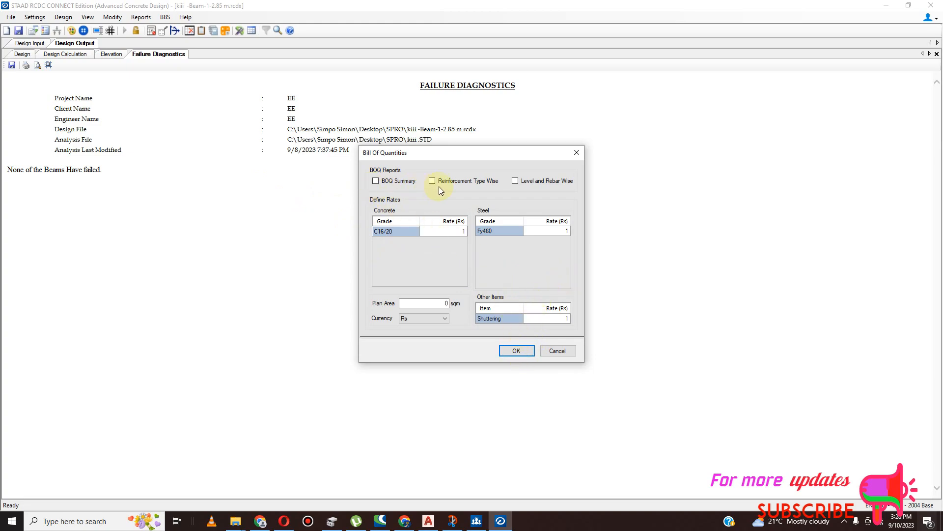
left_click(577, 153)
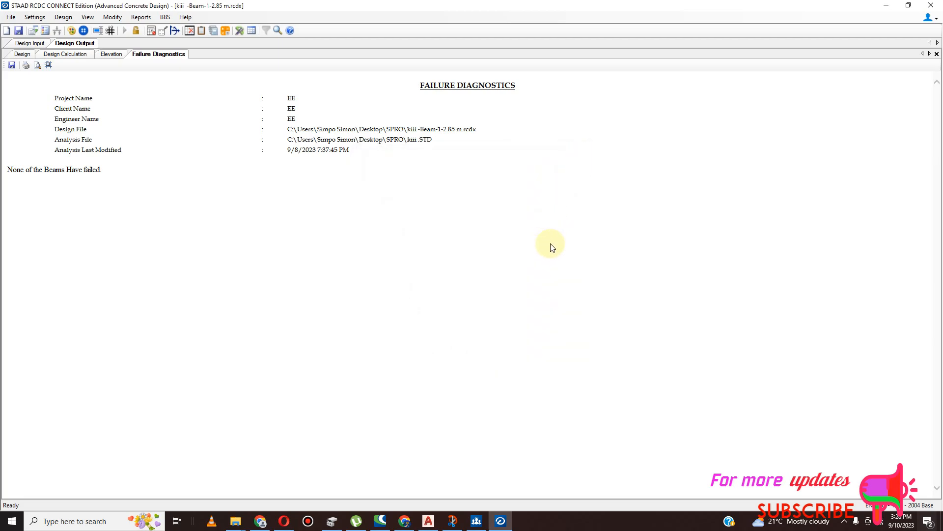
Open the exported BEAM SAMPLE drawing from the desktop in AutoCAD and inspect the B1 and B2 cross sections.
left_click(890, 4)
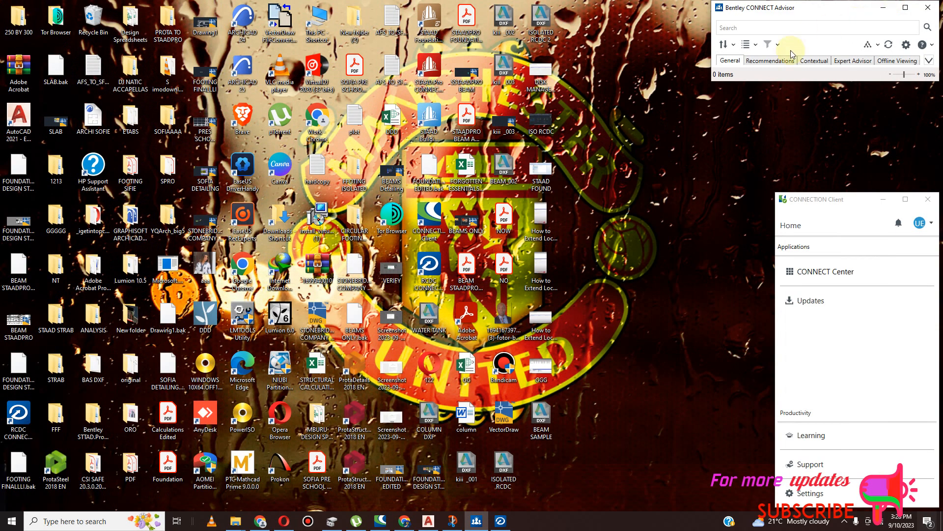
double_click(541, 416)
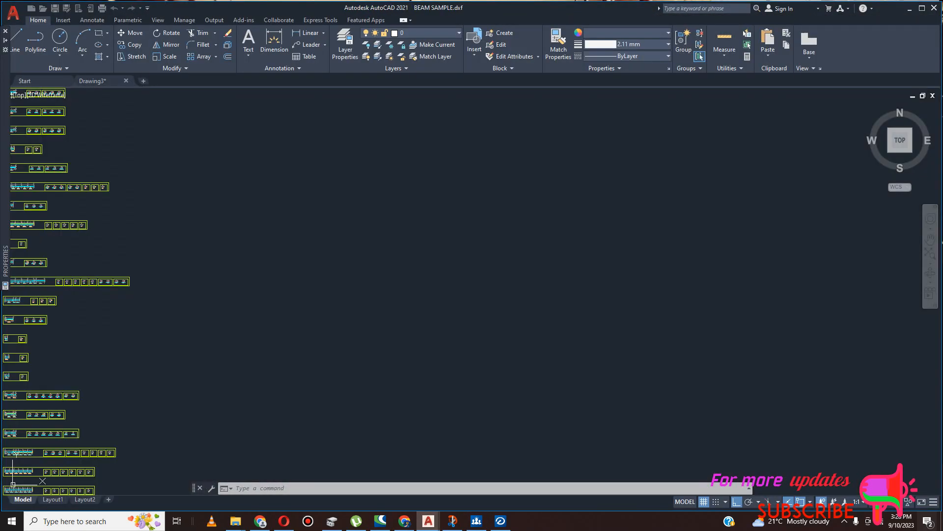
scroll(277, 346, "up", 4)
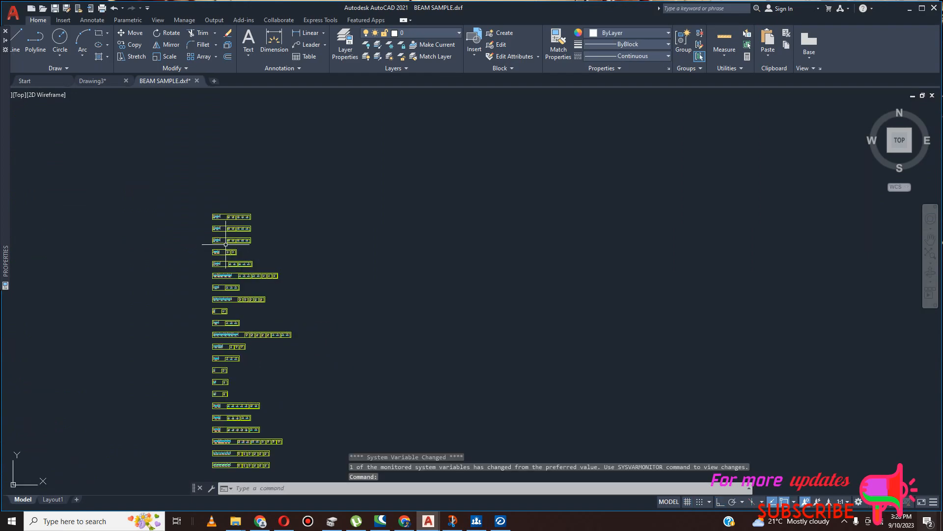
scroll(325, 262, "up", 10)
scroll(442, 266, "up", 8)
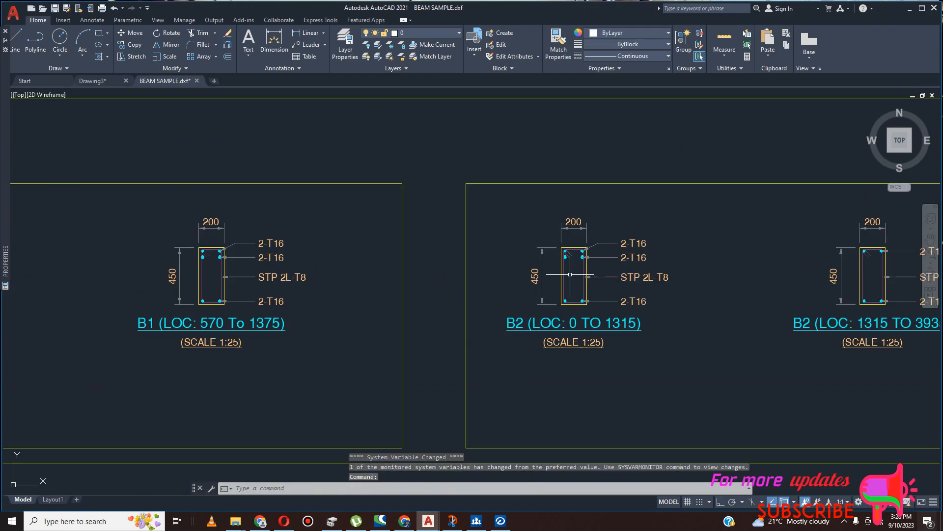
Inspect the B2 to B4 cross sections and the B2 elevation detail in the BEAM SAMPLE drawing.
scroll(433, 261, "down", 12)
scroll(433, 262, "up", 10)
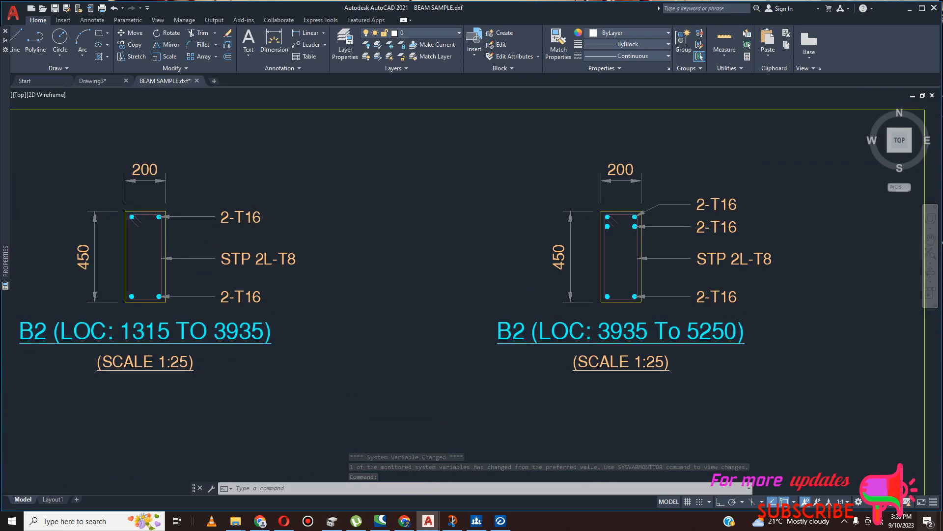
scroll(662, 253, "down", 1)
scroll(662, 253, "up", 2)
scroll(639, 255, "down", 6)
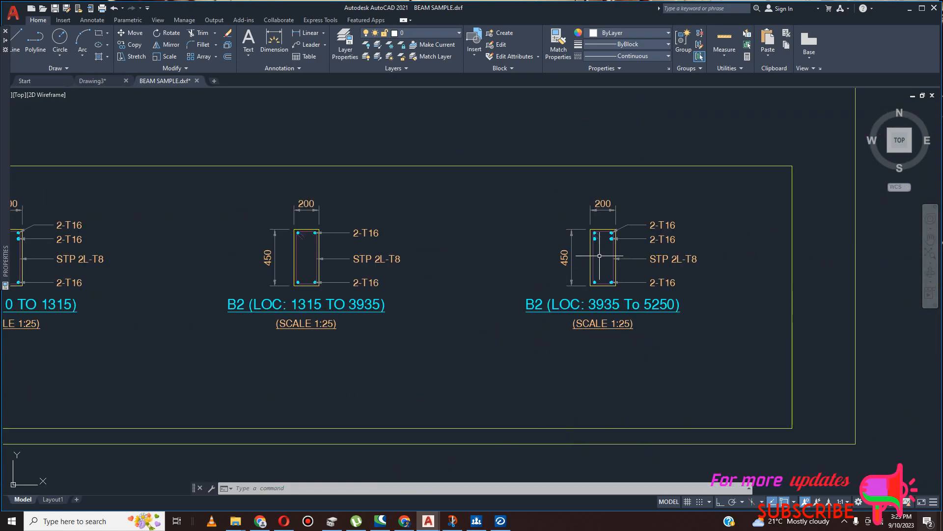
scroll(523, 256, "up", 4)
scroll(523, 256, "down", 6)
scroll(415, 248, "up", 6)
scroll(484, 243, "up", 2)
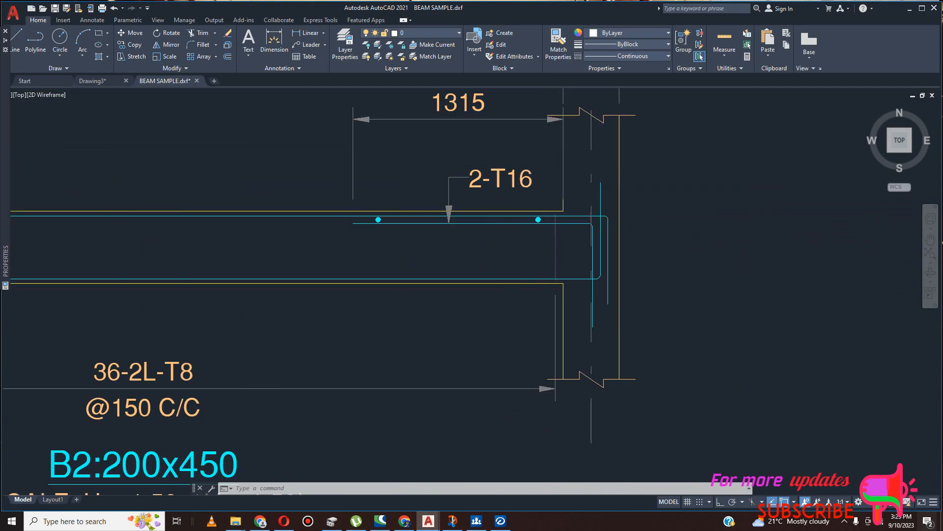
scroll(511, 246, "down", 8)
scroll(498, 297, "up", 9)
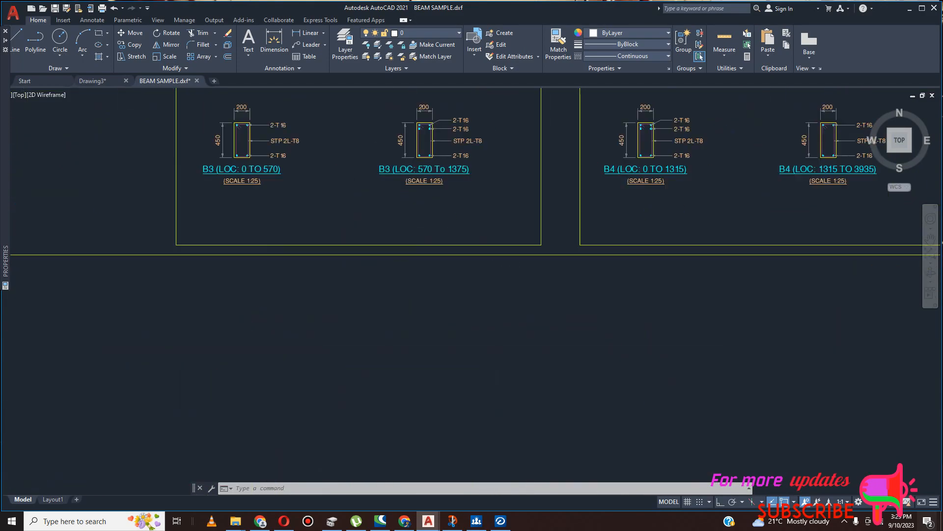
scroll(467, 442, "down", 3)
Switch to STAAD RCDC and review the beam design table, design calculation and elevation outputs.
left_click(477, 522)
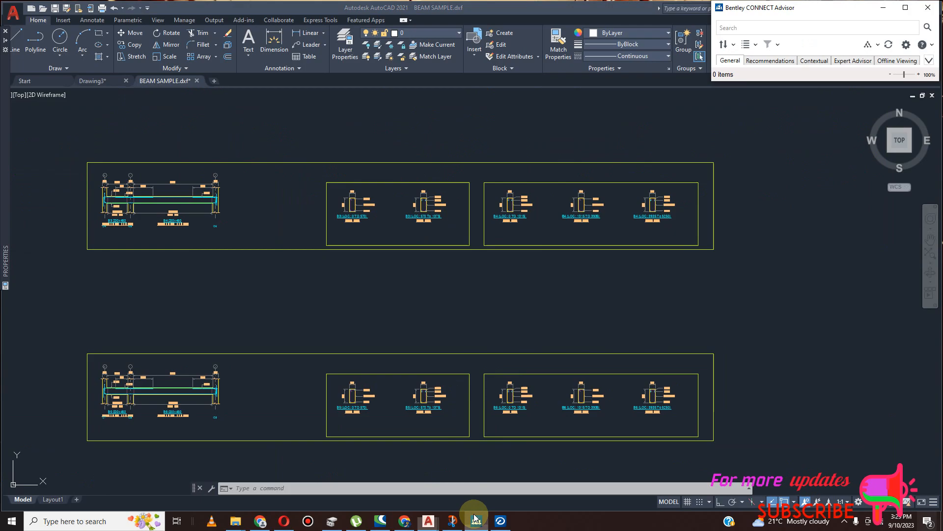
left_click(501, 524)
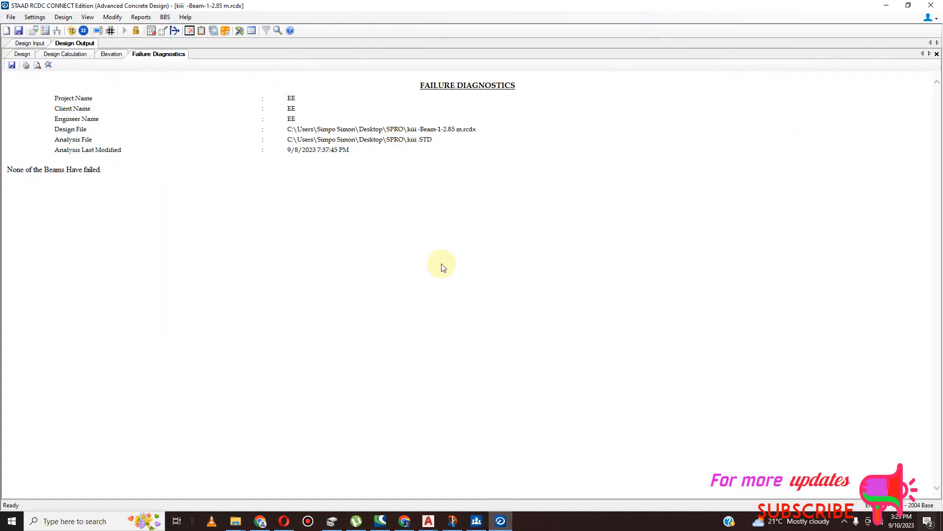
left_click(35, 17)
left_click(39, 14)
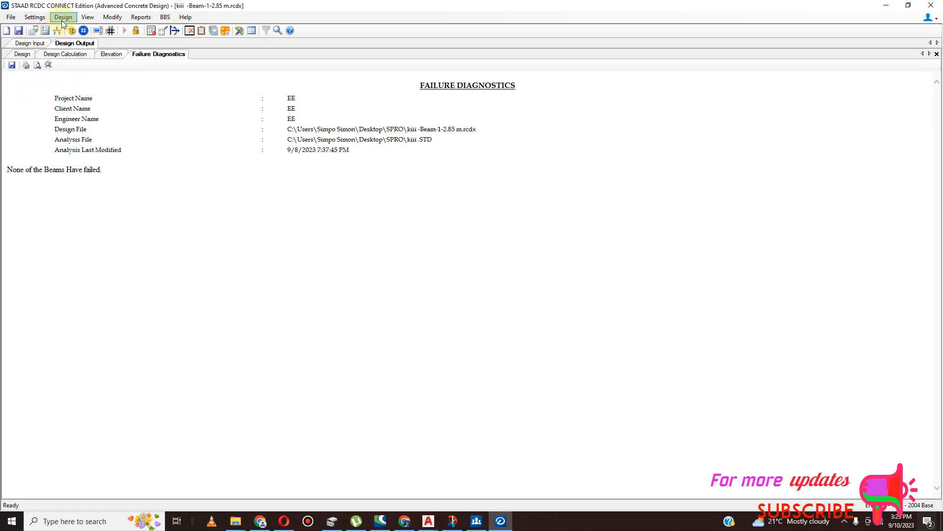
left_click(22, 53)
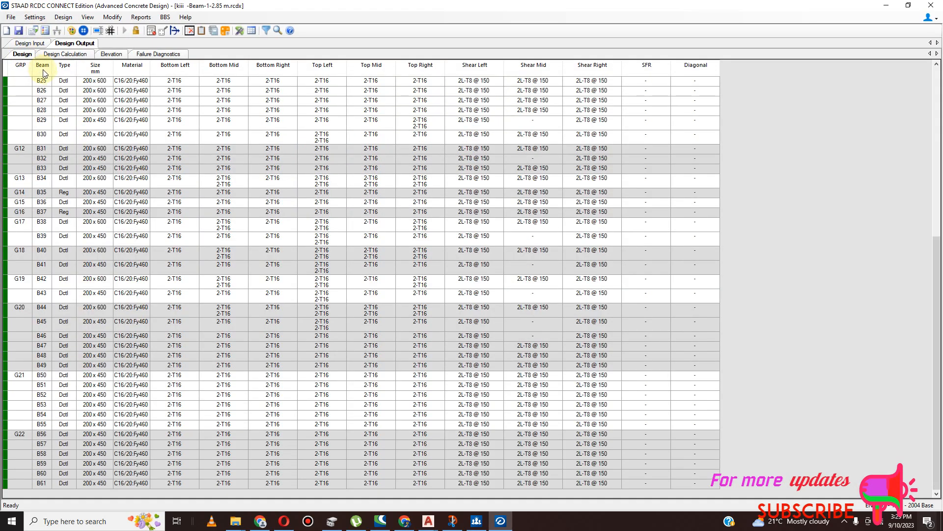
left_click(66, 55)
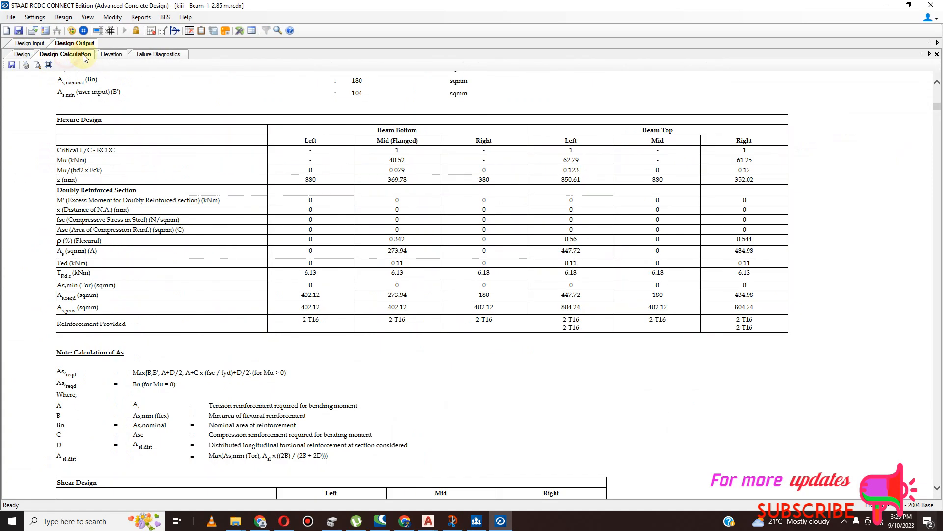
left_click(114, 55)
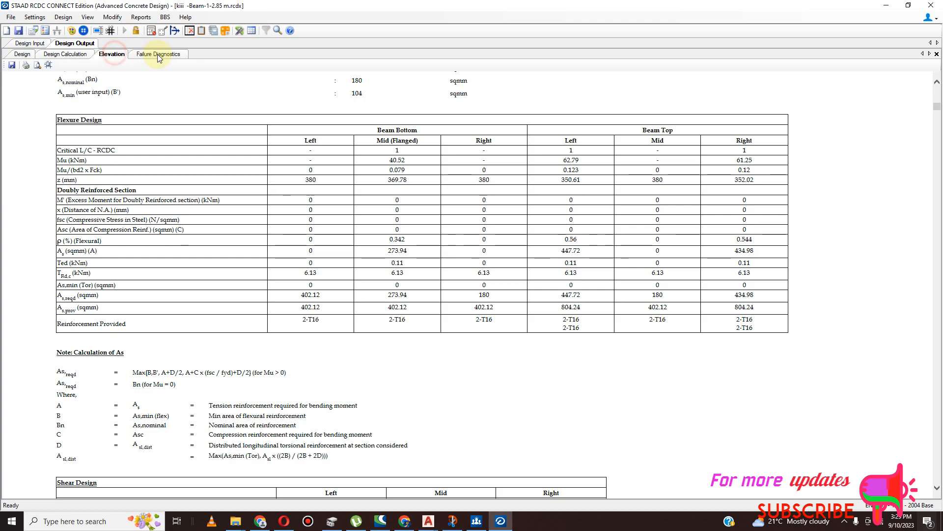
Export the beam layout plan from the design input to the Desktop as a DXF file named SAMPLE PLAN.
left_click(39, 44)
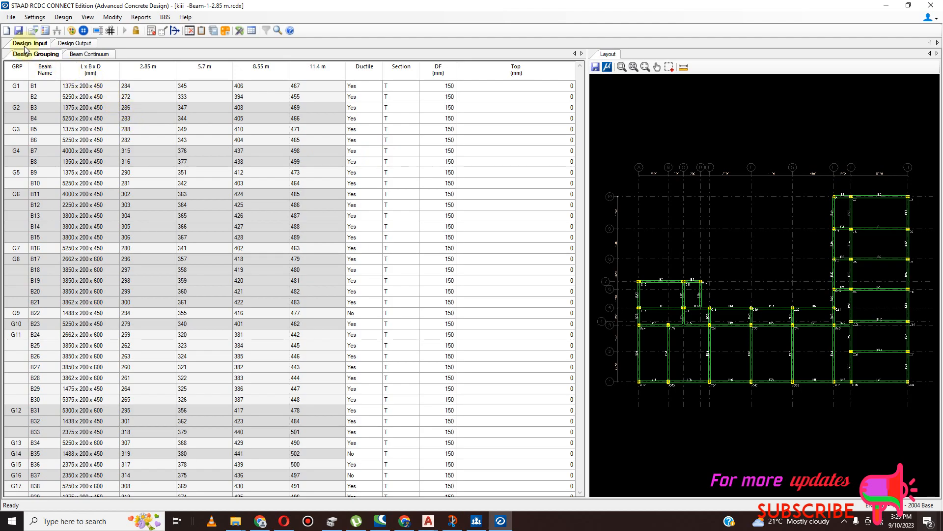
scroll(830, 349, "up", 1)
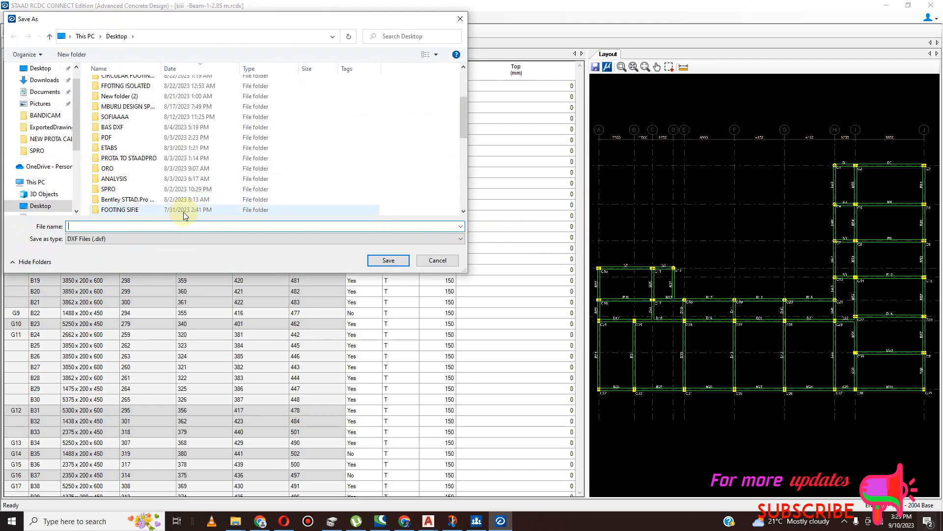
type("SA")
left_click(393, 268)
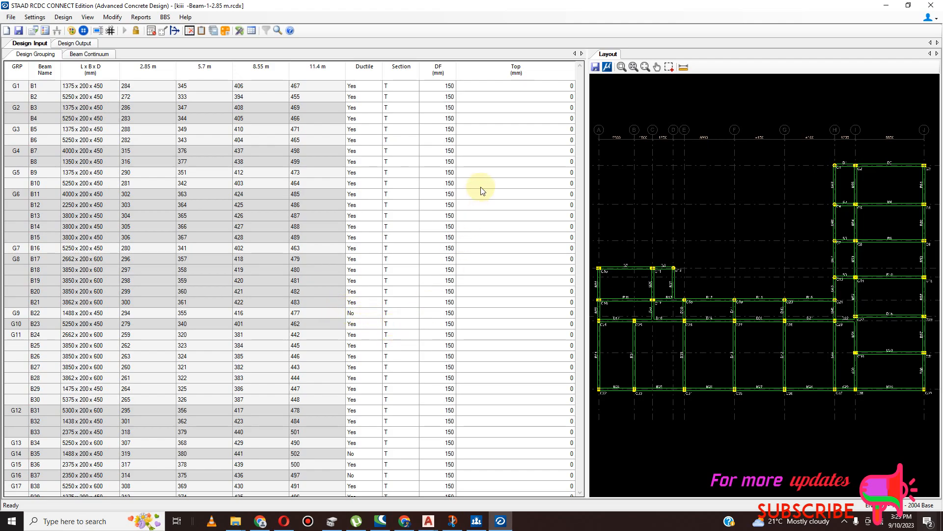
Open the exported SAMPLE PLAN drawing from the desktop in AutoCAD.
left_click(889, 6)
scroll(399, 279, "down", 6)
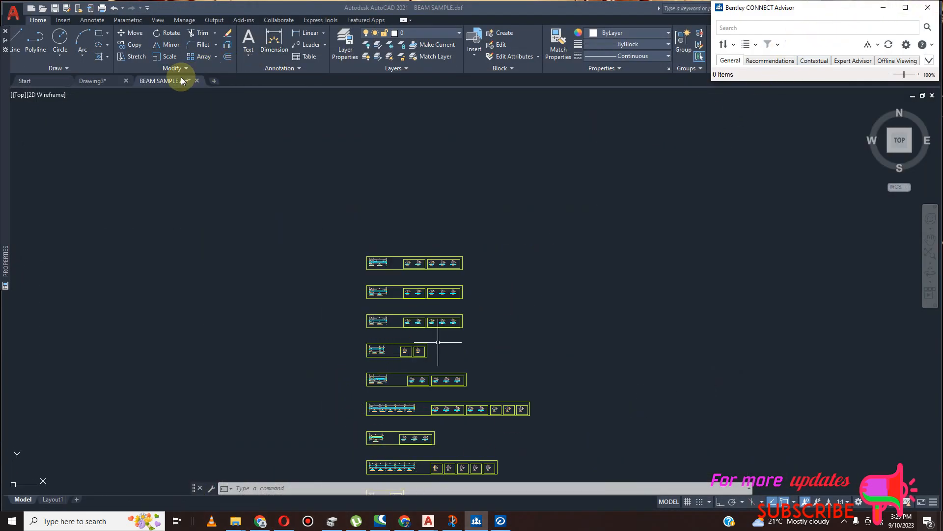
left_click(112, 80)
mouse_move(113, 81)
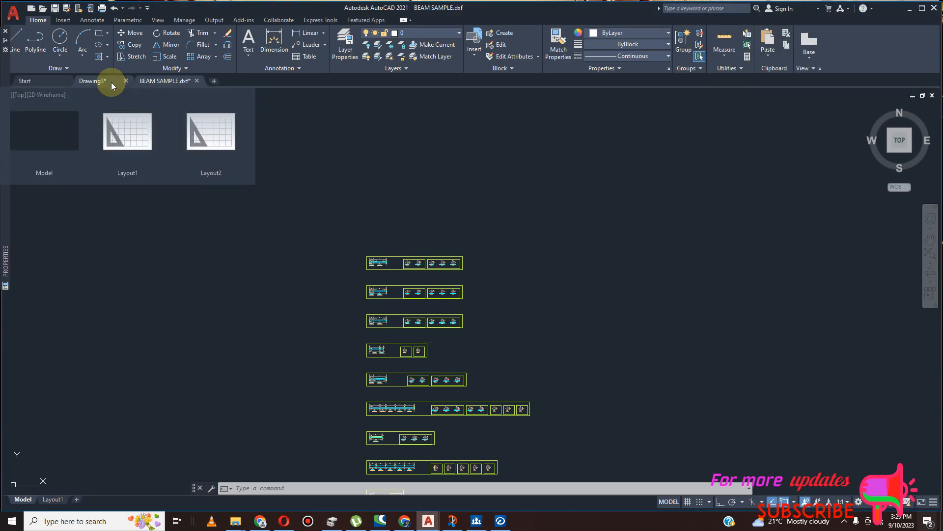
left_click(110, 82)
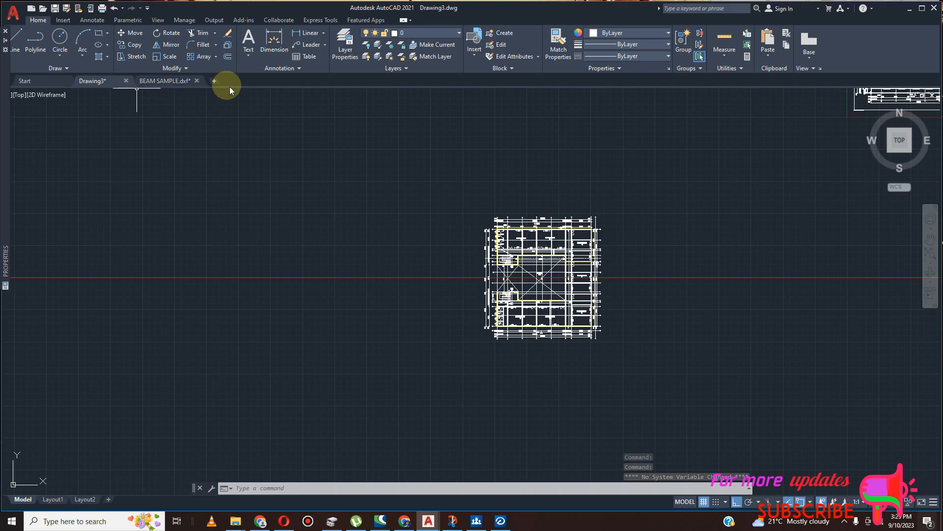
left_click(909, 8)
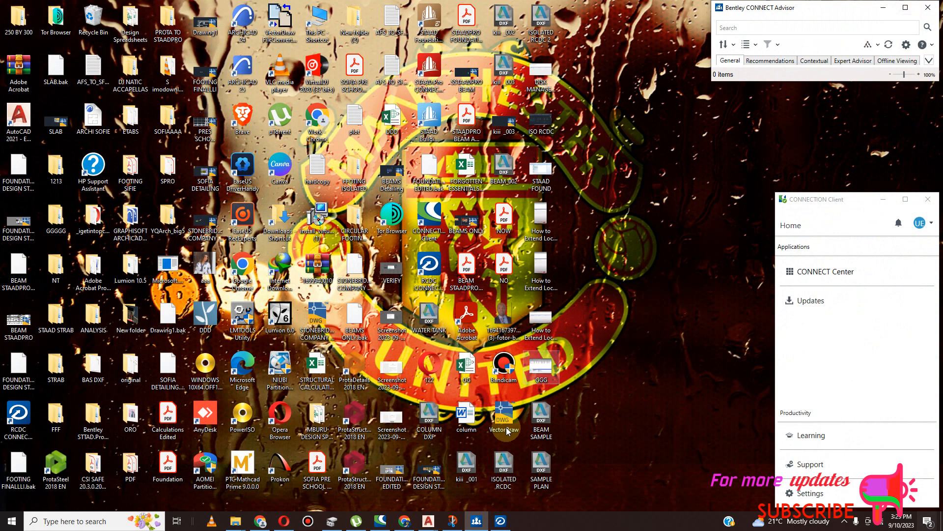
left_click(428, 520)
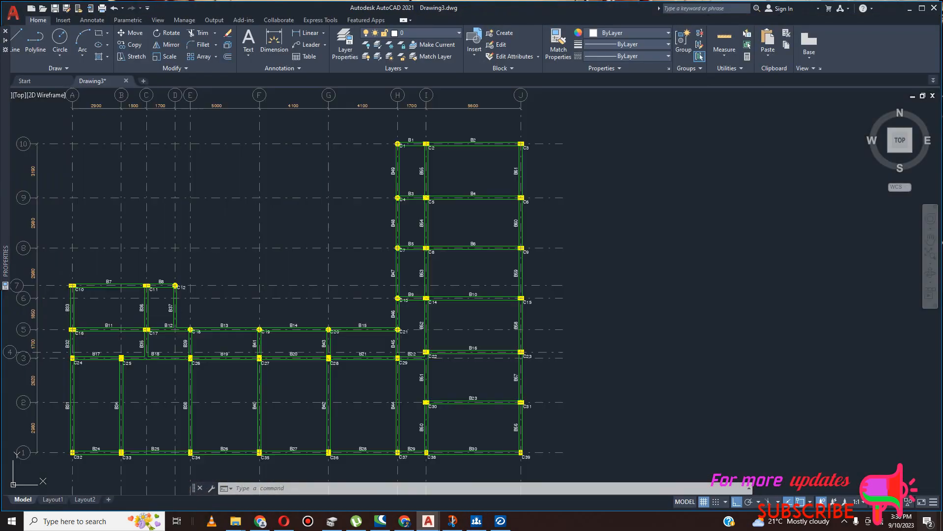
Examine the beam and column labels across the SAMPLE PLAN layout.
scroll(376, 147, "up", 3)
scroll(374, 167, "down", 5)
scroll(356, 202, "up", 7)
scroll(344, 201, "up", 4)
scroll(468, 211, "down", 8)
scroll(479, 244, "up", 8)
scroll(442, 245, "down", 8)
Select all beam outlines similar to the edge line of B46 and set their colour to ByBlock.
scroll(469, 258, "up", 10)
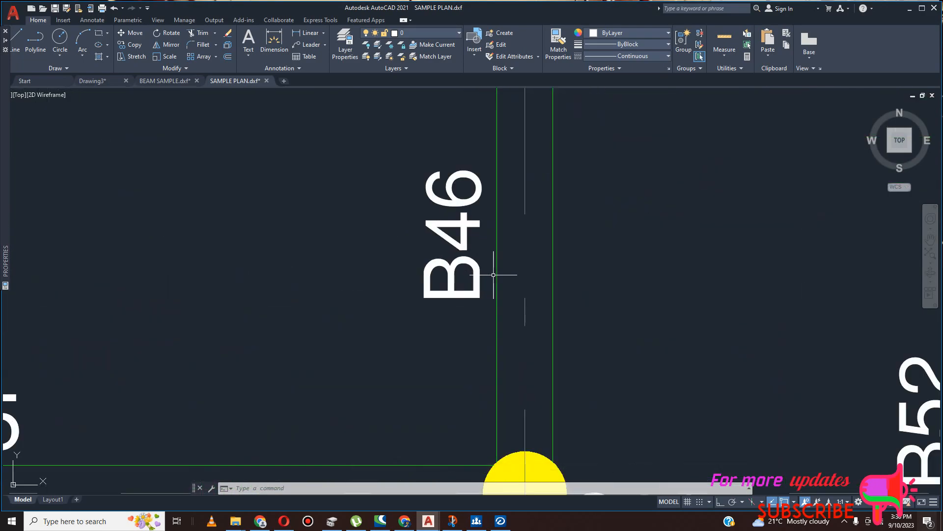
left_click(496, 280)
right_click(497, 279)
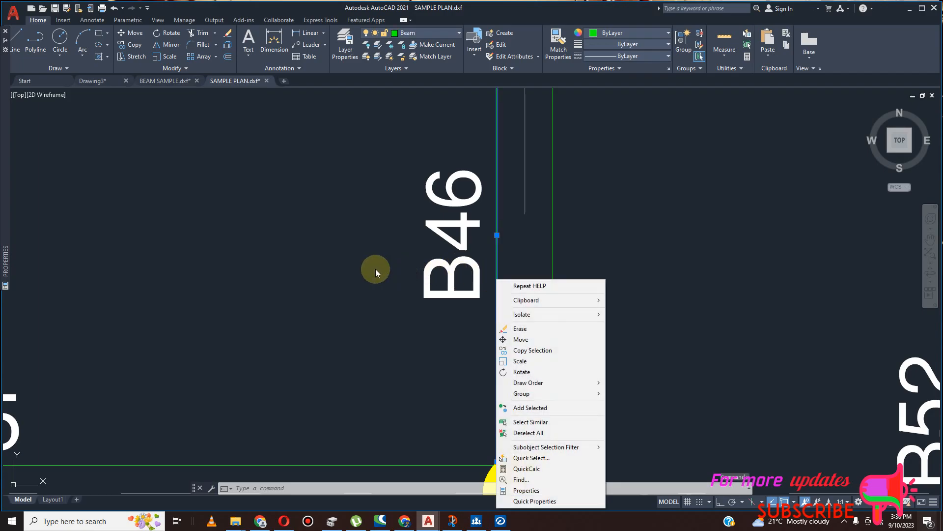
left_click(506, 422)
scroll(460, 284, "down", 8)
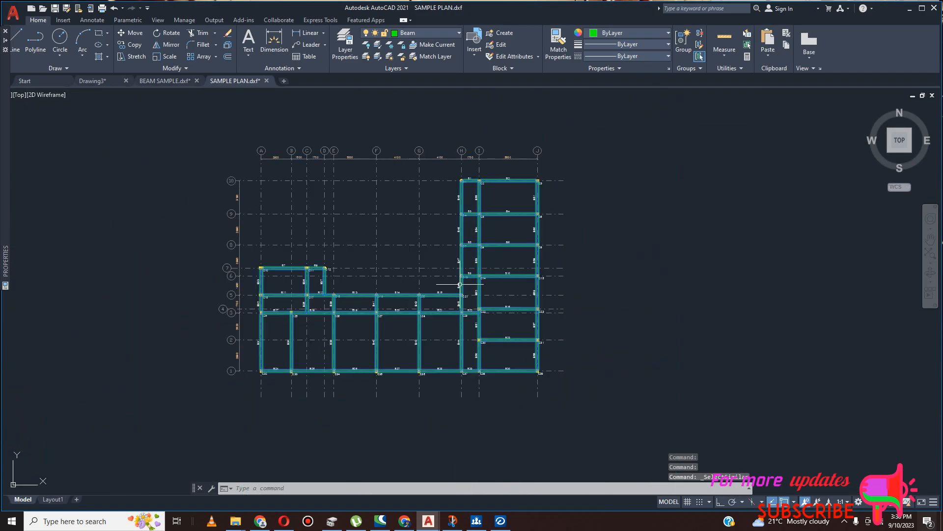
scroll(491, 226, "up", 5)
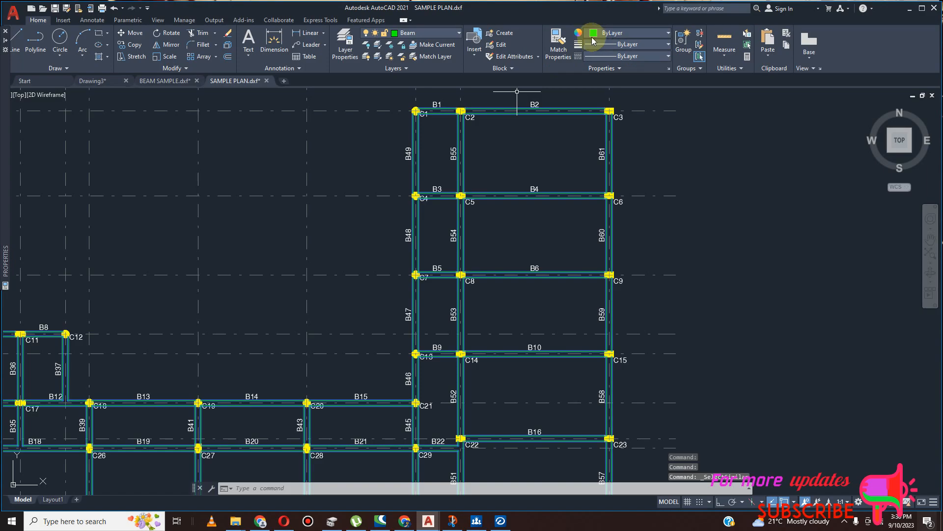
left_click(609, 33)
left_click(605, 57)
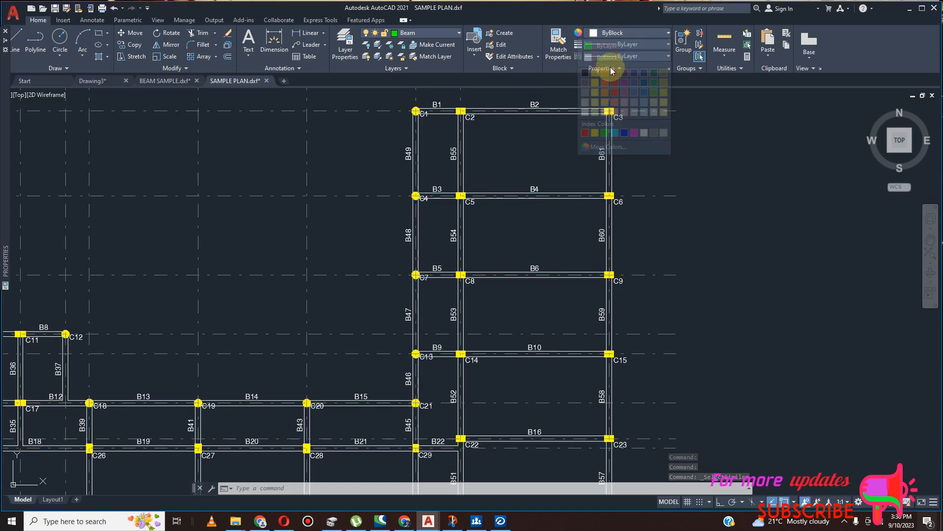
Set the lineweight of the selected beam outlines to 0.00 mm and clear the selection.
scroll(609, 83, "down", 2)
left_click(642, 46)
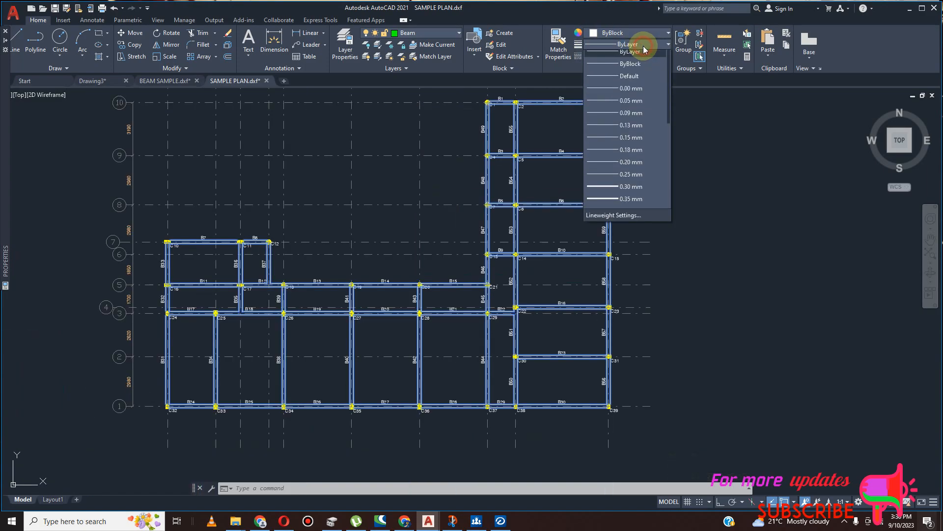
left_click(645, 96)
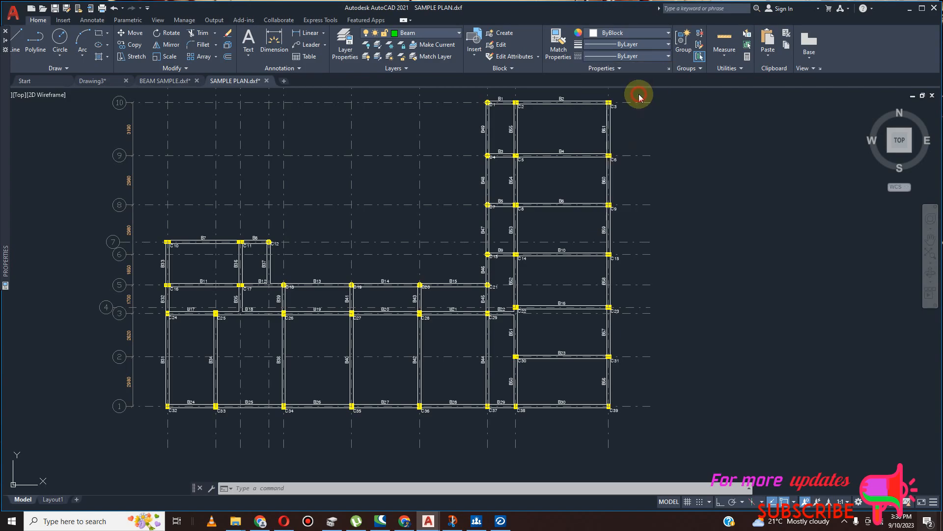
scroll(544, 147, "up", 6)
scroll(496, 196, "down", 4)
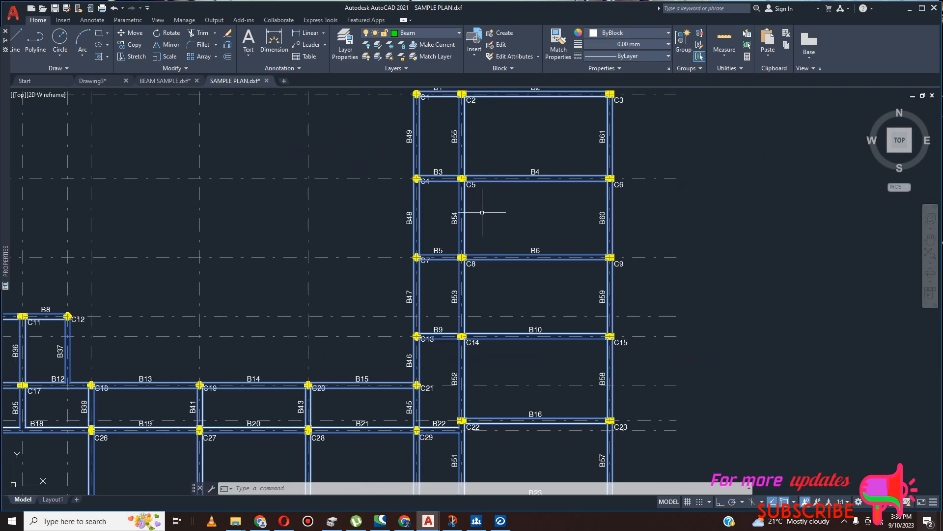
key("Escape")
Inspect the recoloured beam outlines and column labels throughout the plan.
scroll(363, 258, "up", 5)
scroll(578, 257, "down", 4)
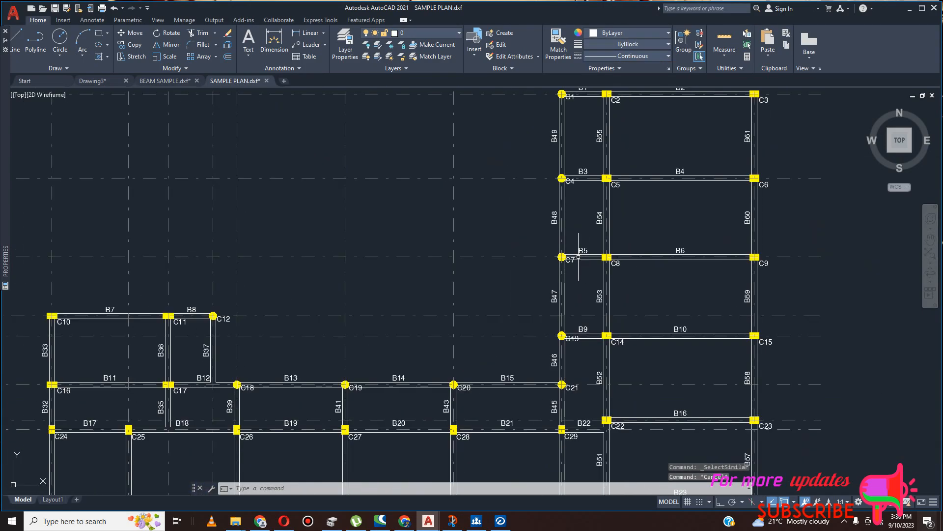
scroll(495, 263, "down", 4)
scroll(390, 294, "up", 6)
scroll(442, 307, "down", 6)
scroll(442, 307, "up", 10)
scroll(480, 267, "down", 8)
scroll(462, 297, "down", 4)
scroll(464, 302, "up", 8)
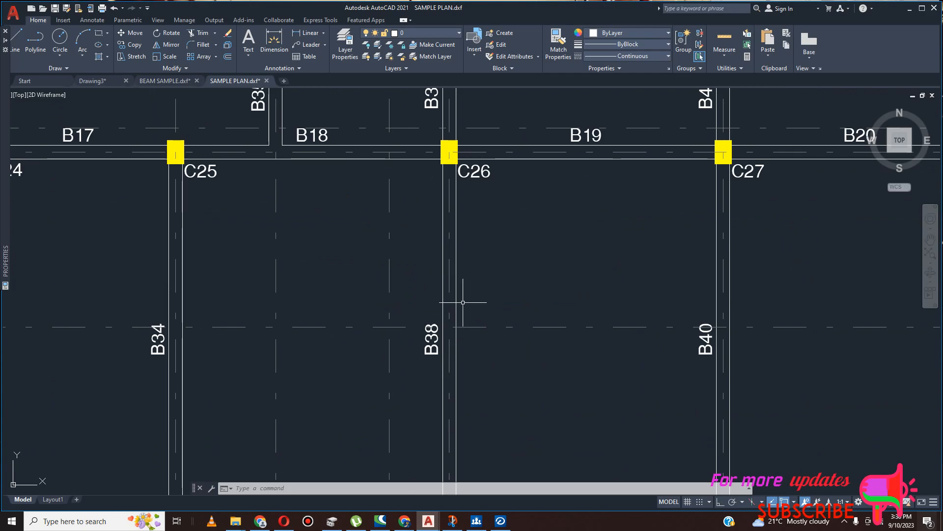
scroll(463, 302, "up", 2)
scroll(463, 303, "down", 8)
Select all grid dimensions similar to the one between grids 9 and 10 and open their properties.
scroll(363, 168, "up", 7)
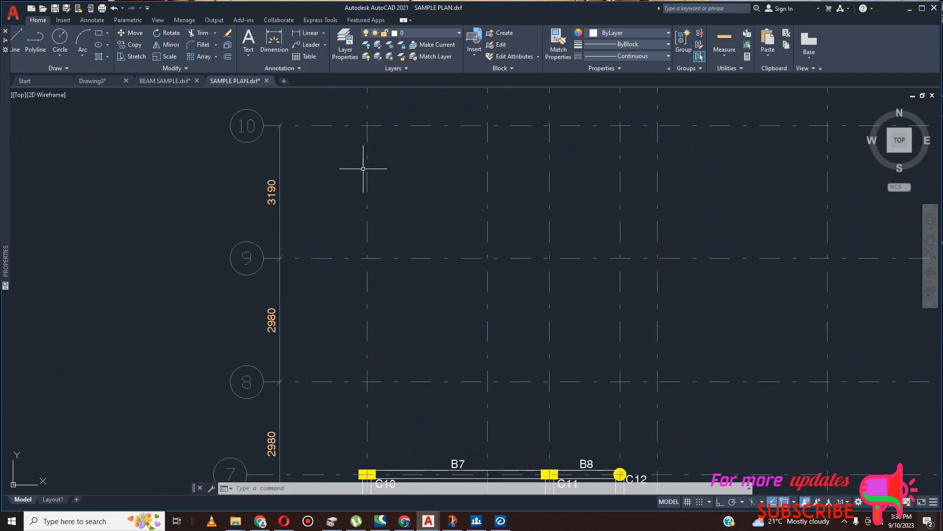
left_click(280, 204)
right_click(279, 204)
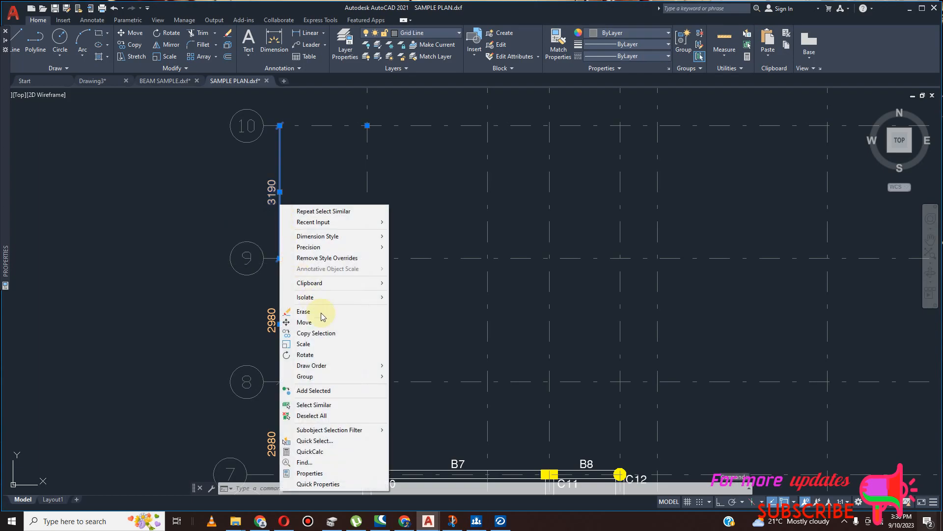
left_click(325, 405)
scroll(373, 249, "down", 5)
right_click(311, 240)
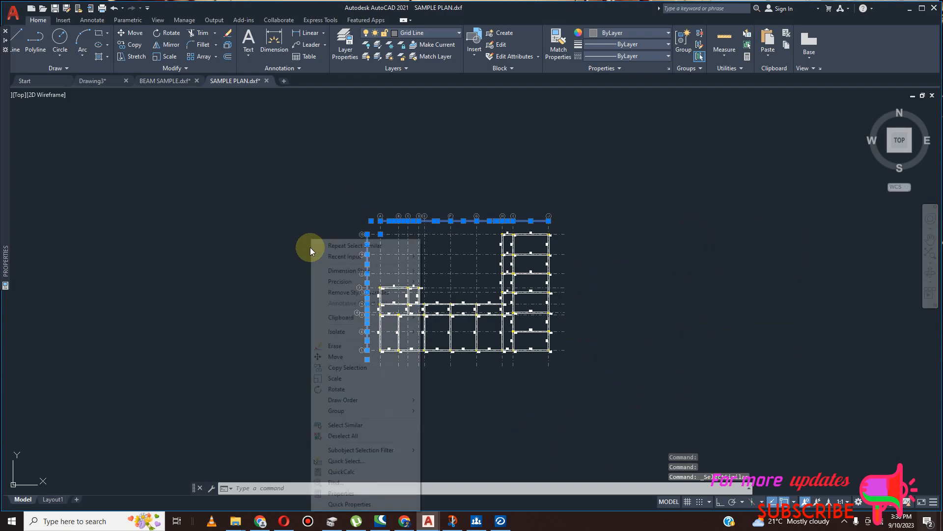
left_click(339, 493)
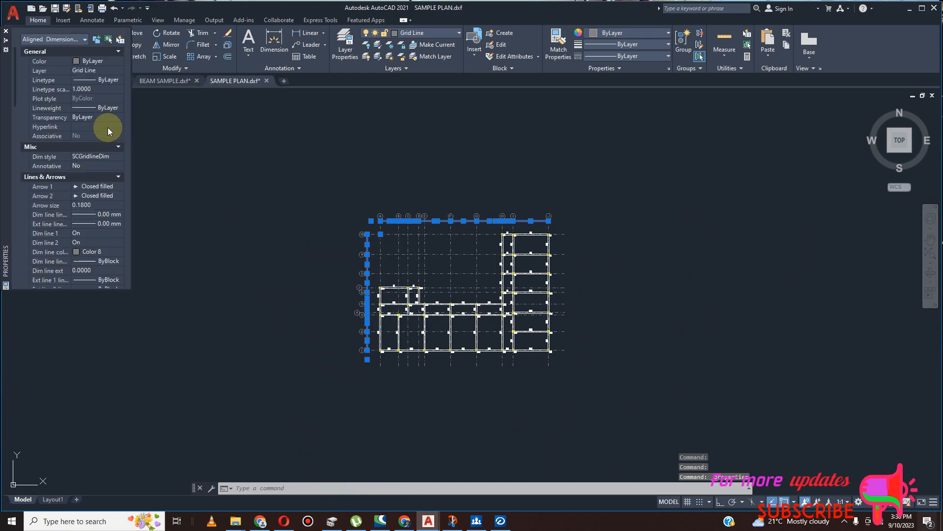
Set both Arrow 1 and Arrow 2 of the selected grid dimensions to Oblique.
left_click(109, 187)
left_click(98, 239)
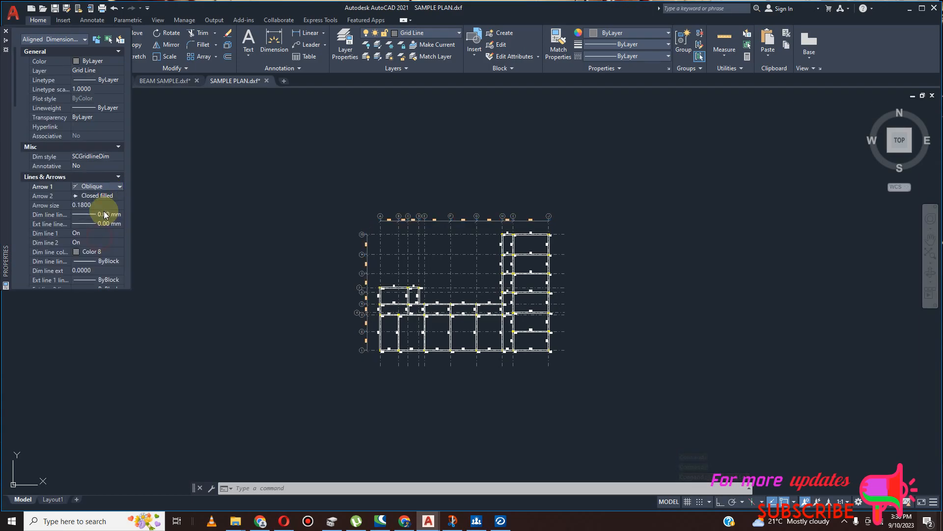
left_click(104, 196)
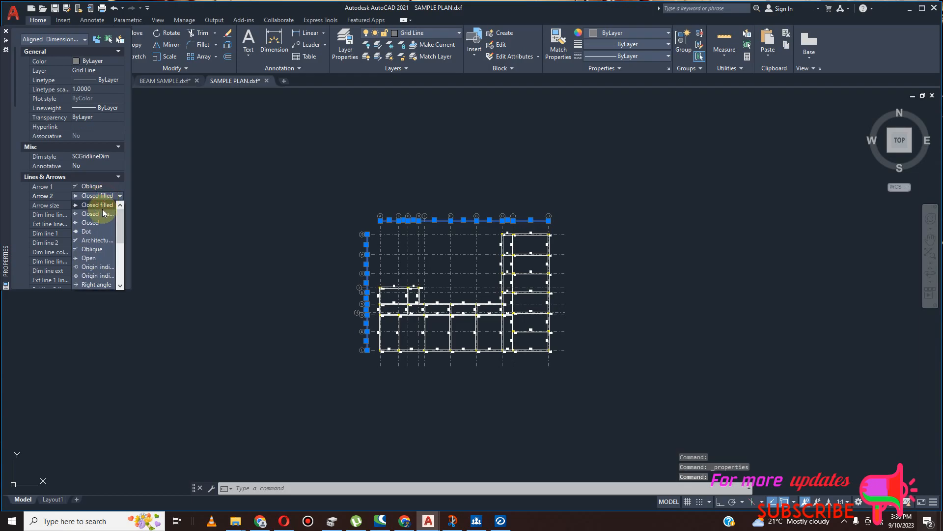
left_click(100, 249)
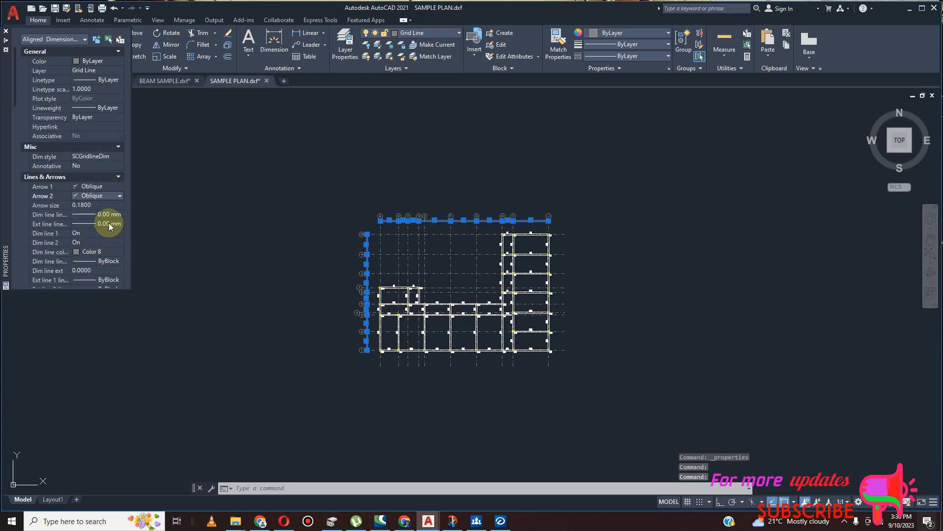
Set the arrow size of the selected grid dimensions to 2 and check the oblique ticks beside the row grid bubbles.
left_click(97, 206)
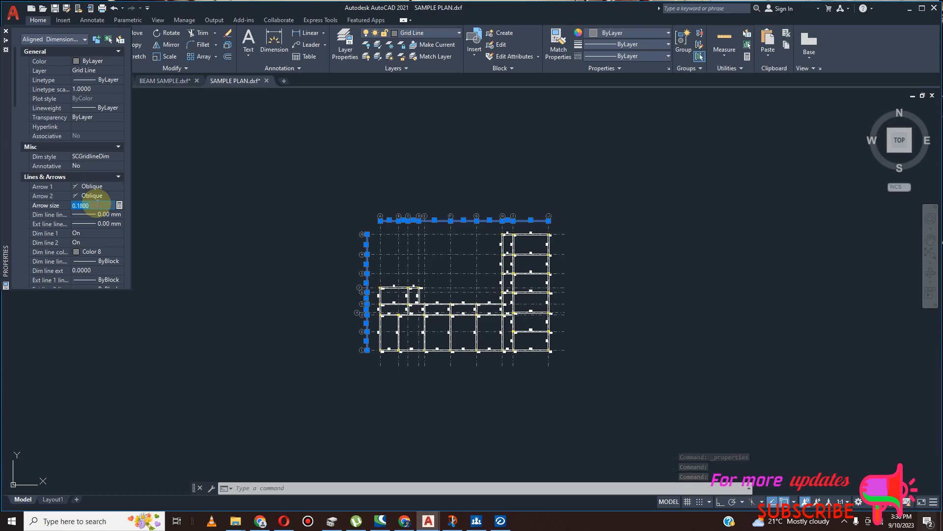
type("2")
left_click(98, 218)
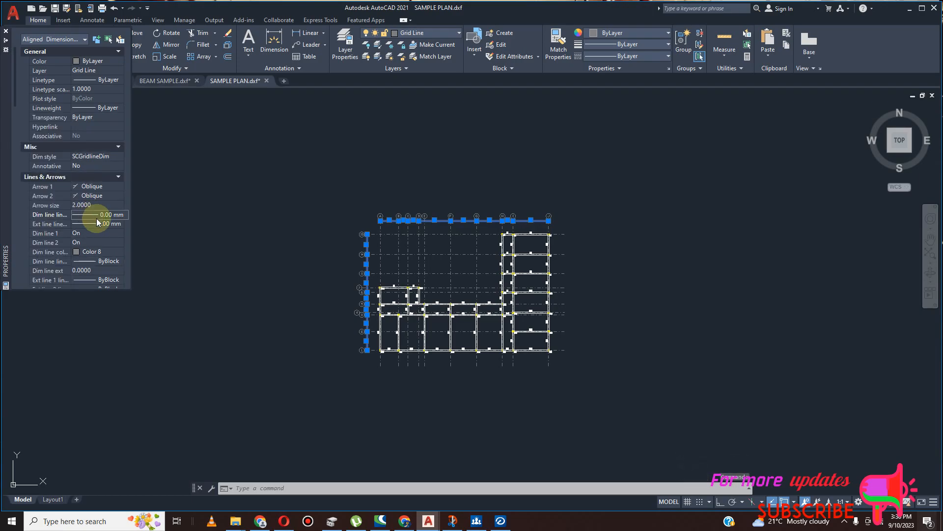
left_click(109, 205)
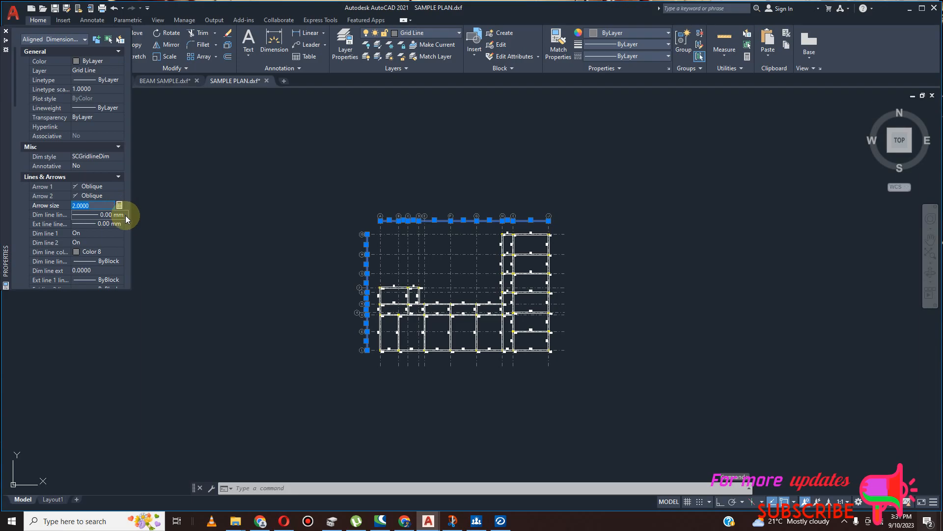
left_click(156, 199)
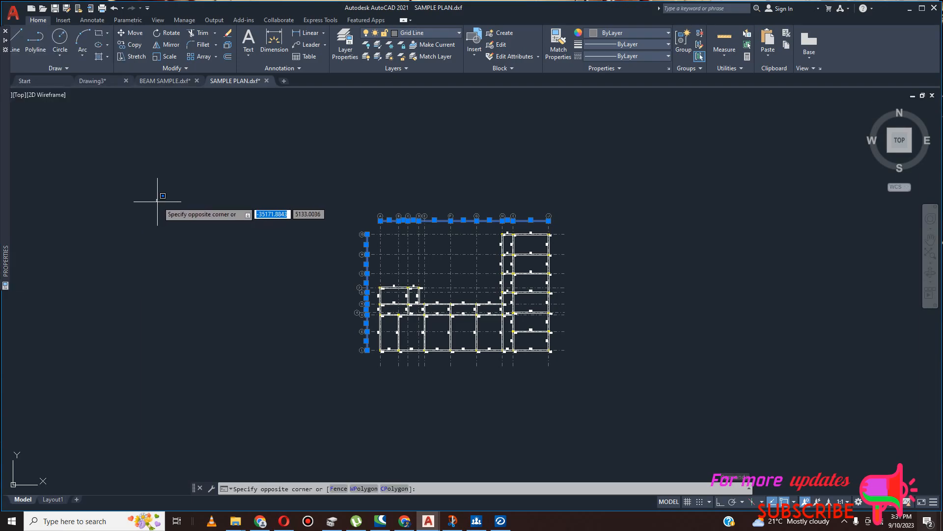
left_click(170, 206)
scroll(347, 259, "up", 10)
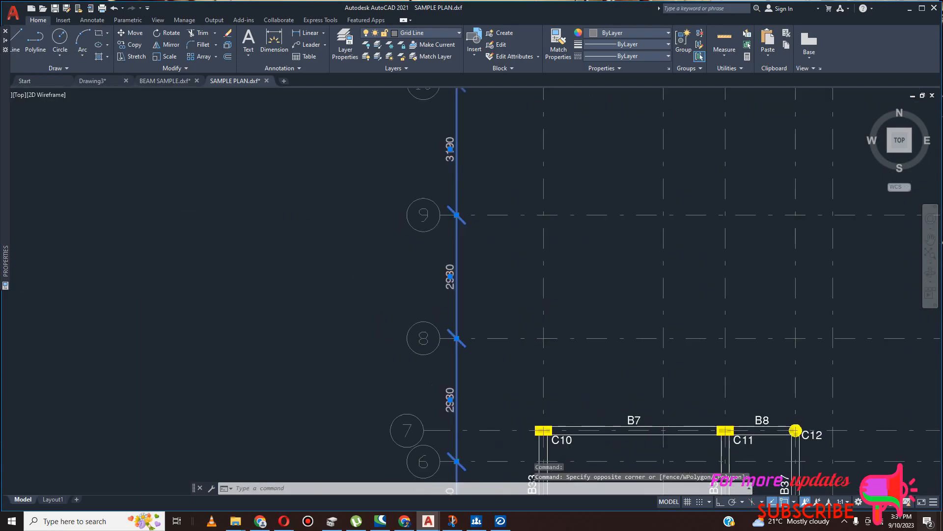
Reopen the properties of the selected grid dimensions and set their text color to White.
right_click(129, 186)
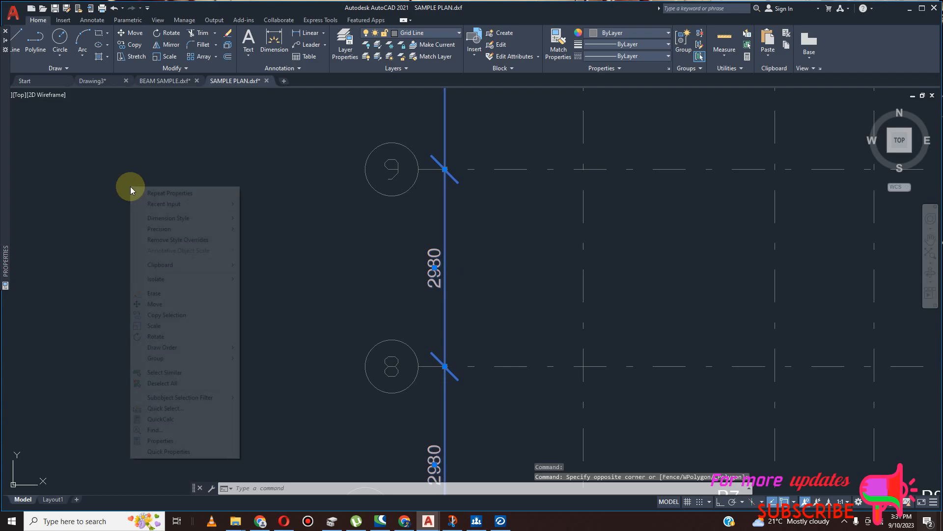
left_click(195, 440)
scroll(192, 224, "down", 2)
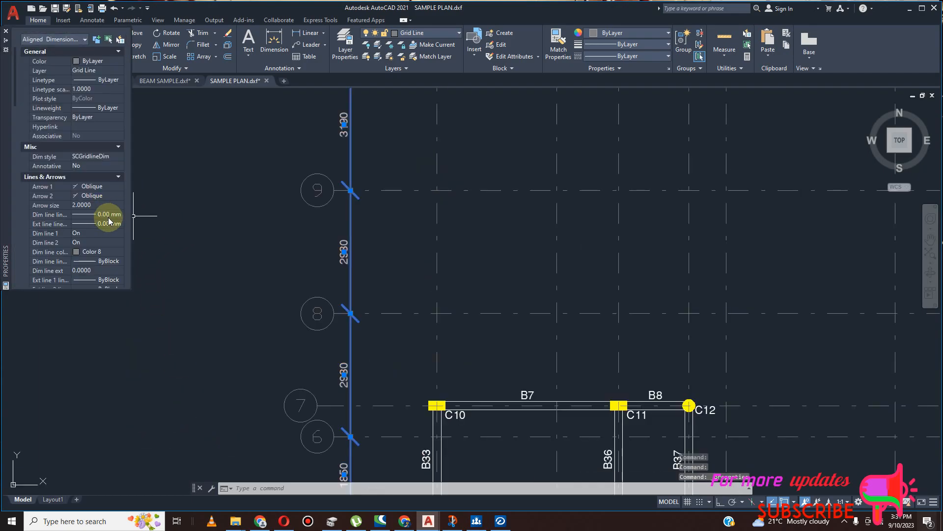
left_click(113, 215)
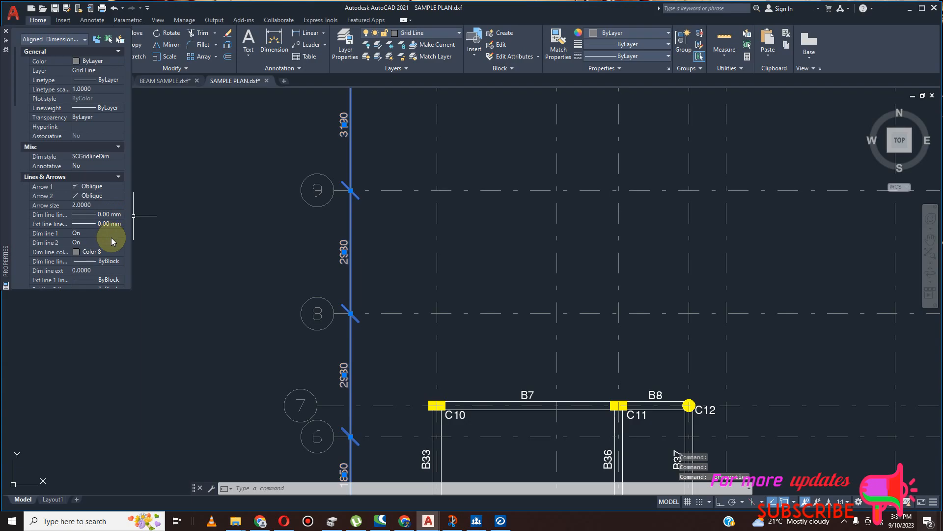
scroll(98, 227, "down", 4)
scroll(97, 179, "up", 4)
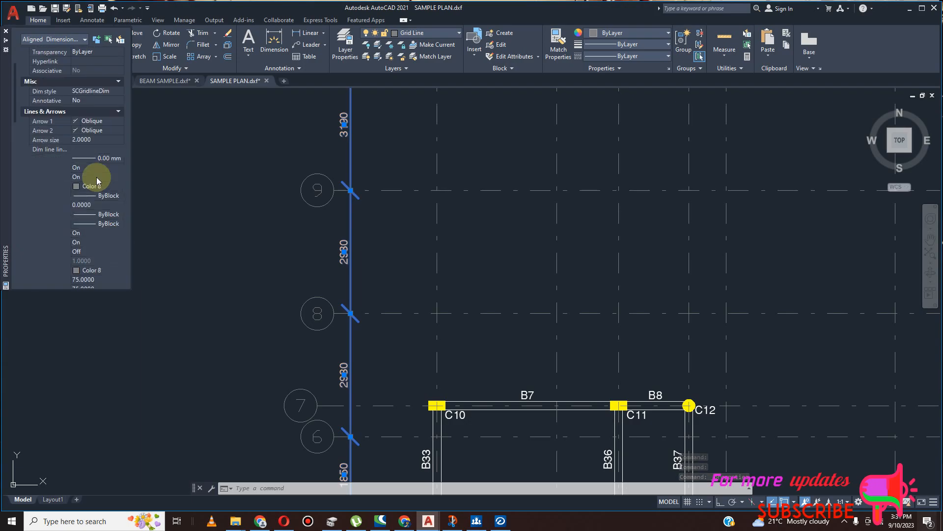
scroll(94, 221, "down", 5)
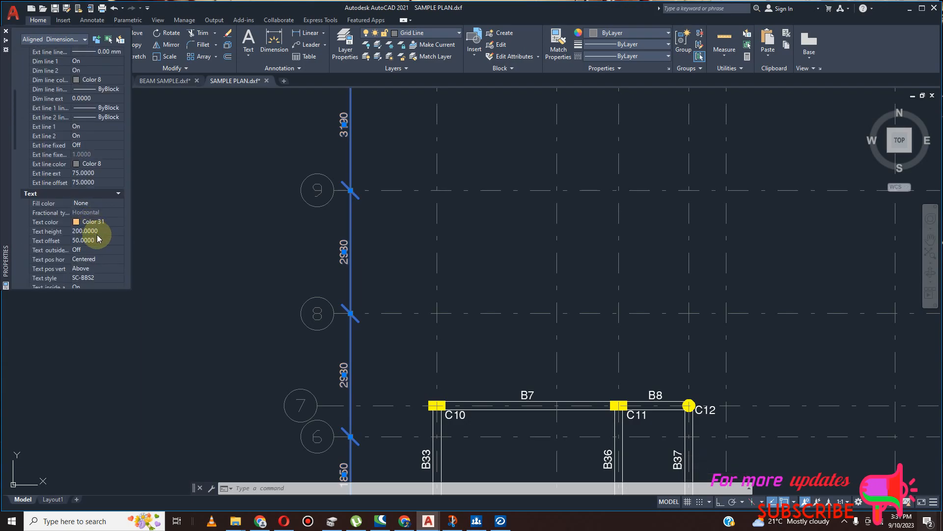
left_click(93, 232)
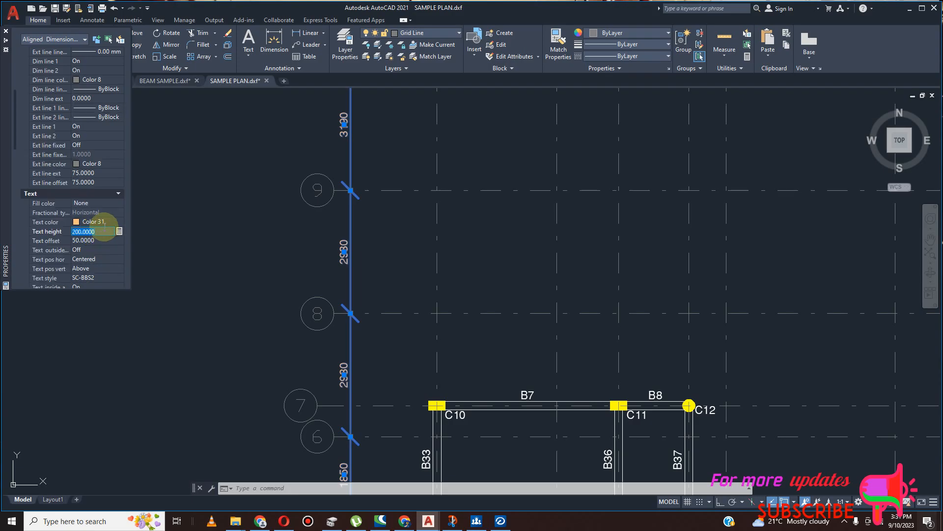
left_click(89, 222)
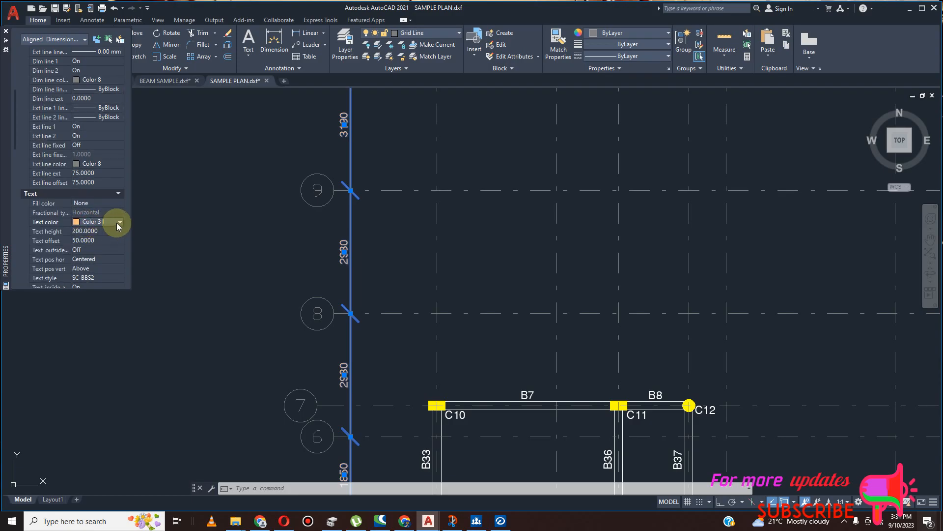
left_click(119, 223)
left_click(101, 247)
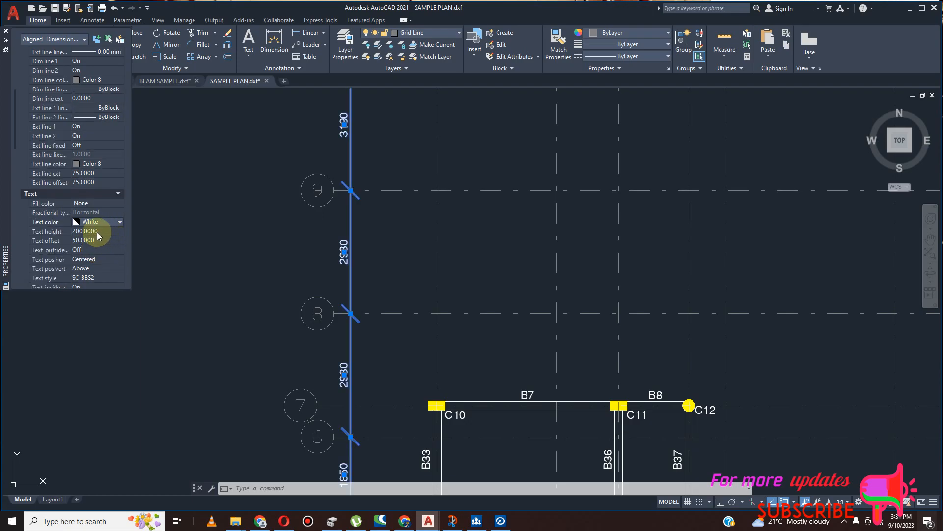
Set the text height of the selected grid dimensions to 350.
left_click(97, 230)
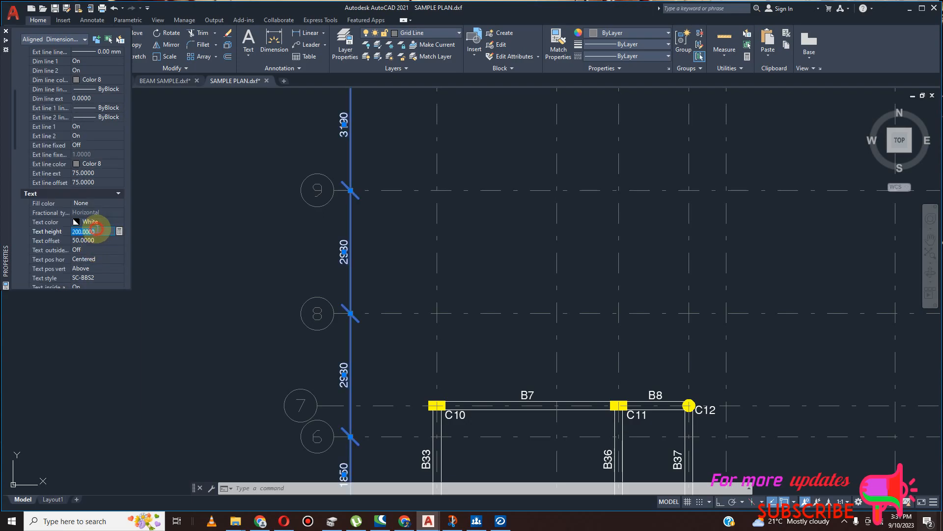
type("350")
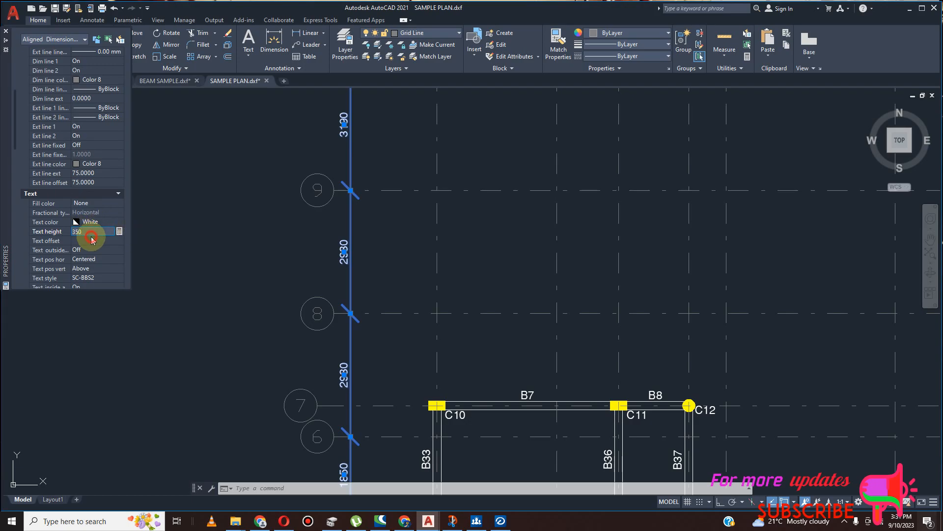
left_click(100, 240)
Choose SC-BBS2 as the text style of the selected grid dimensions and close their properties.
scroll(100, 240, "down", 5)
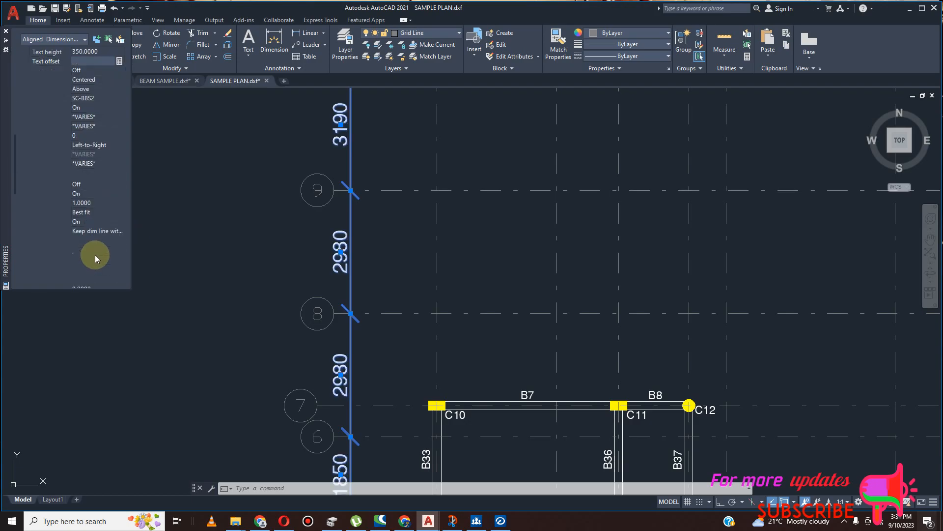
scroll(93, 221, "up", 4)
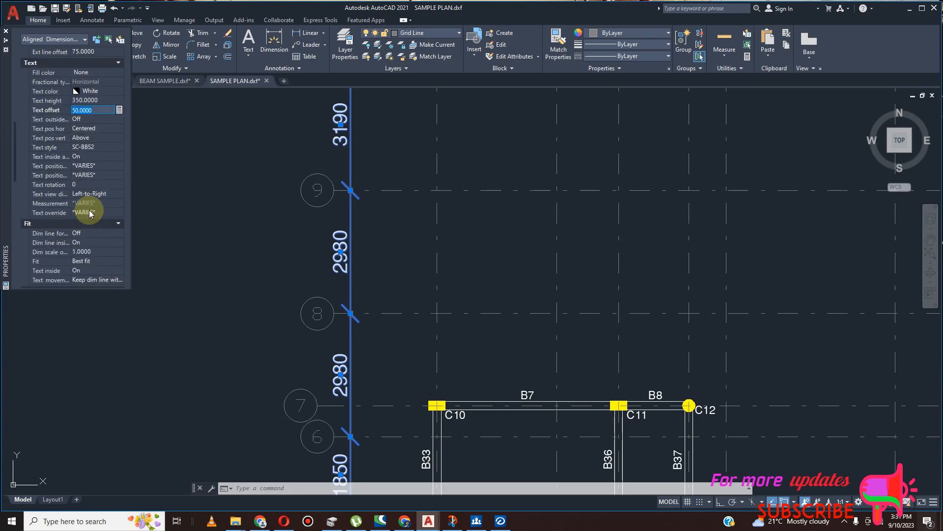
left_click(102, 148)
left_click(103, 146)
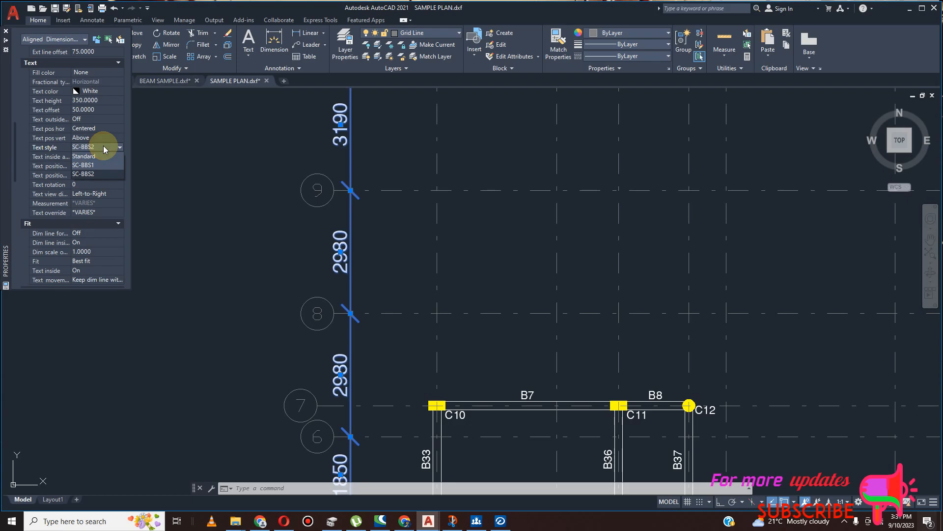
left_click(95, 173)
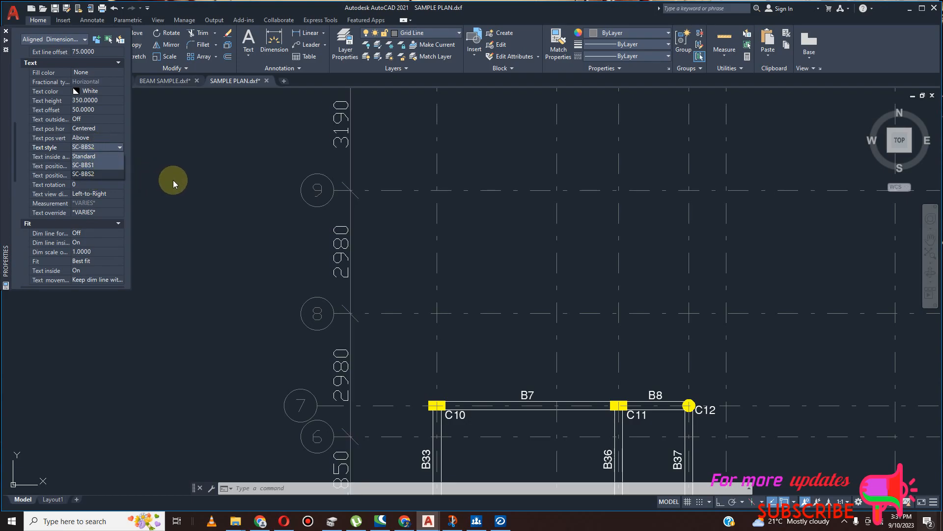
left_click(6, 31)
scroll(195, 234, "down", 10)
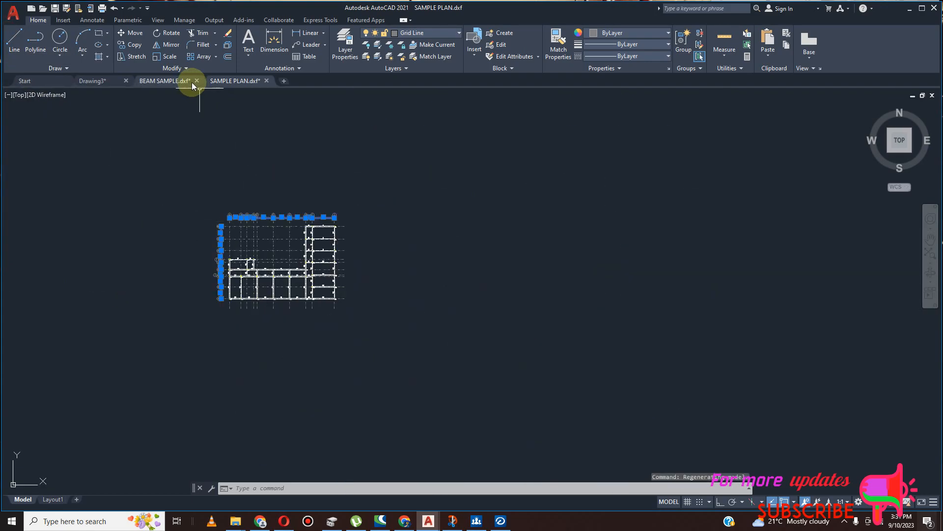
Open the text style manager and browse the fonts available for the Standard style.
left_click(92, 21)
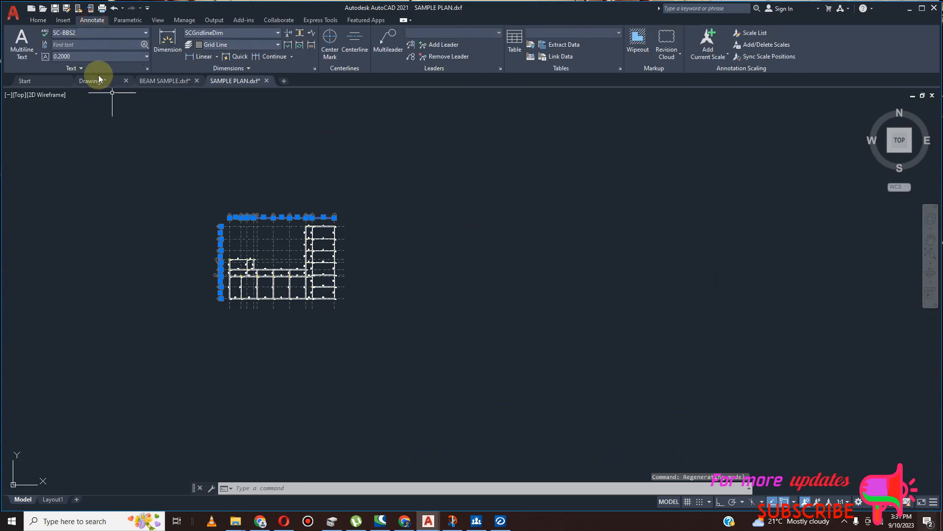
left_click(84, 34)
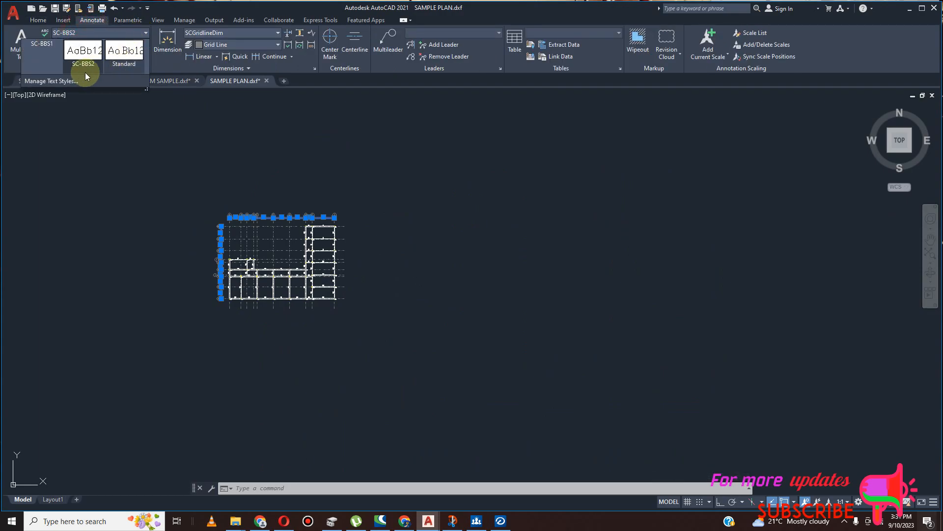
left_click(62, 84)
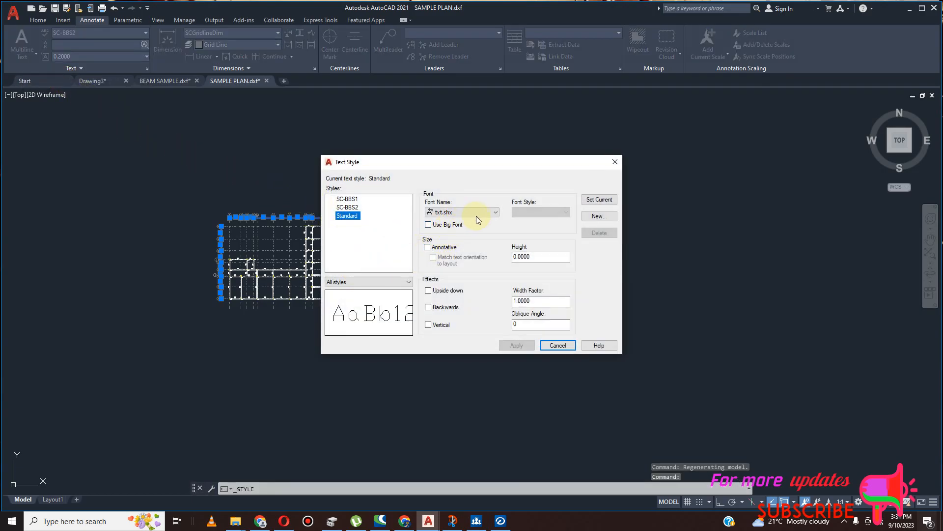
left_click(494, 212)
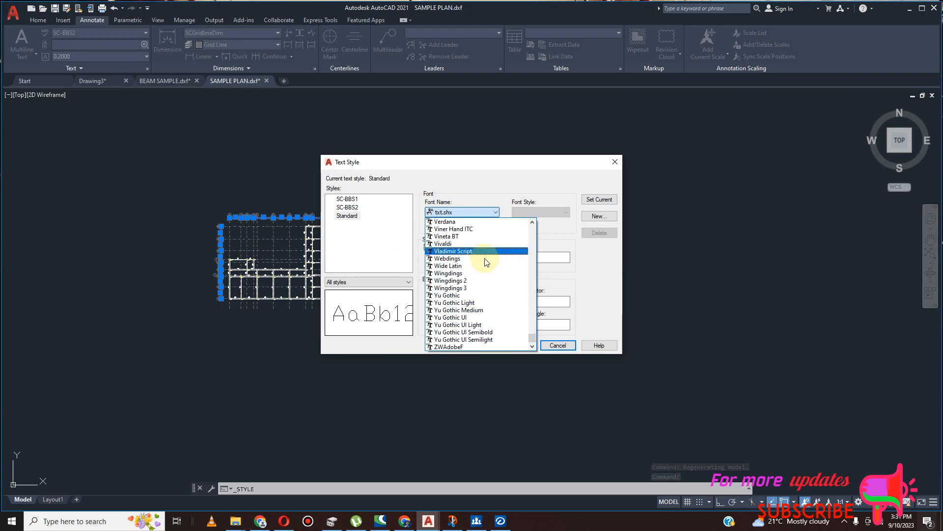
scroll(486, 275, "up", 10)
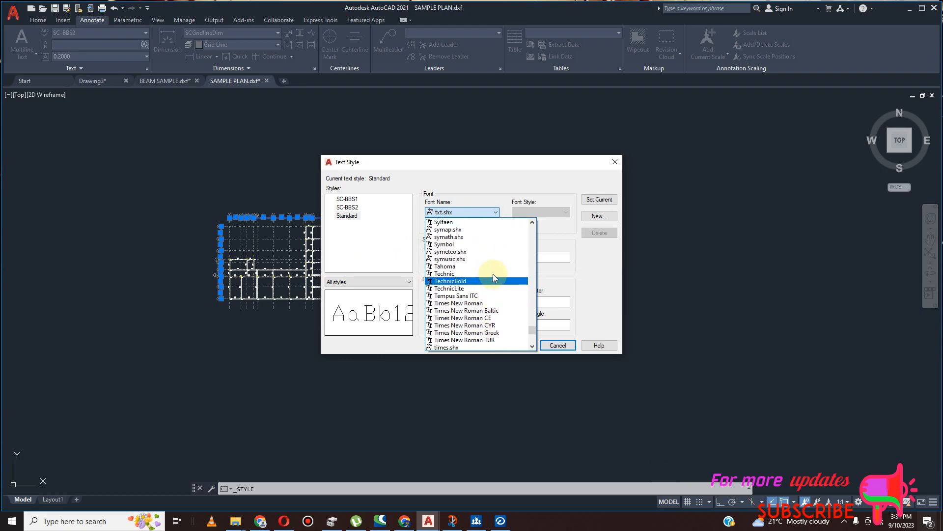
scroll(494, 275, "up", 20)
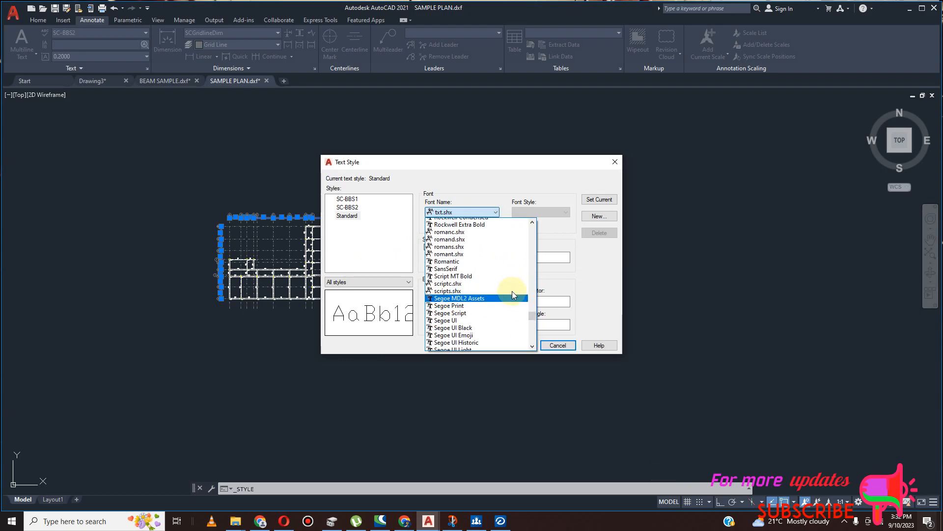
mouse_move(531, 313)
left_mouse_down()
mouse_move(538, 247)
mouse_move(520, 322)
left_mouse_up()
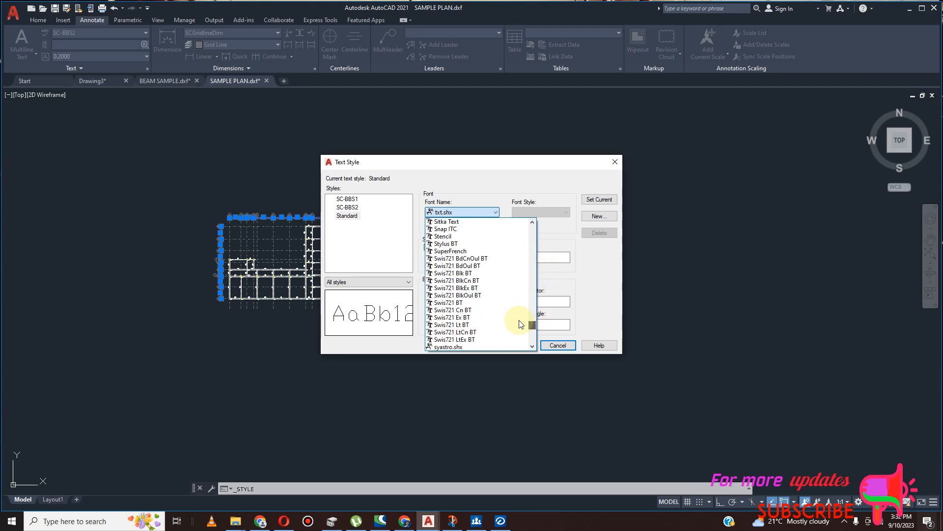
left_click(497, 172)
Create a new text style named Arial that uses the Arial font, apply it and close the text style manager.
left_click(600, 217)
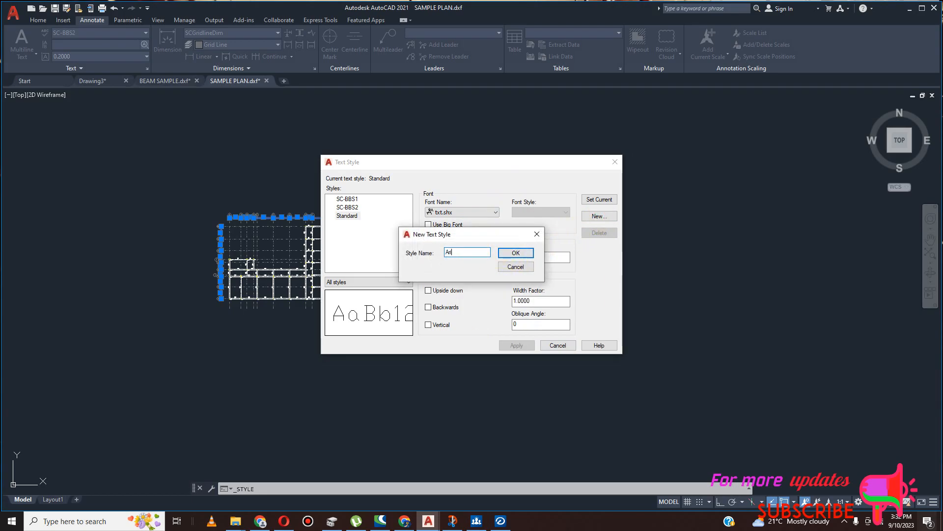
type("Arial")
left_click(513, 254)
left_click(467, 211)
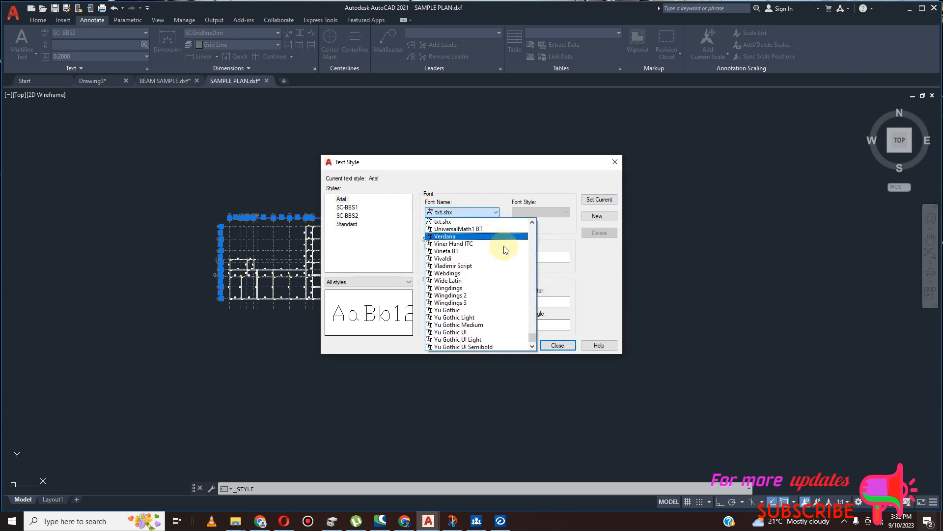
left_click_drag(532, 339, 544, 226)
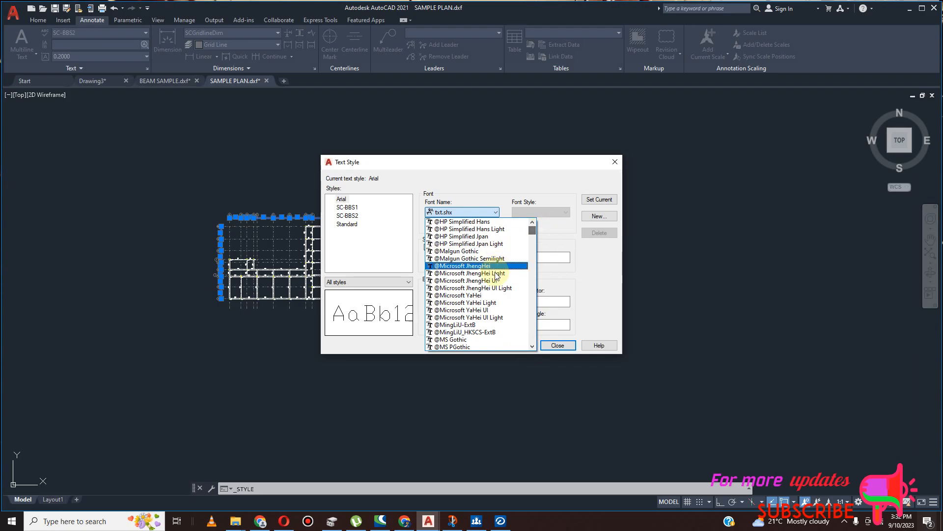
scroll(496, 275, "down", 10)
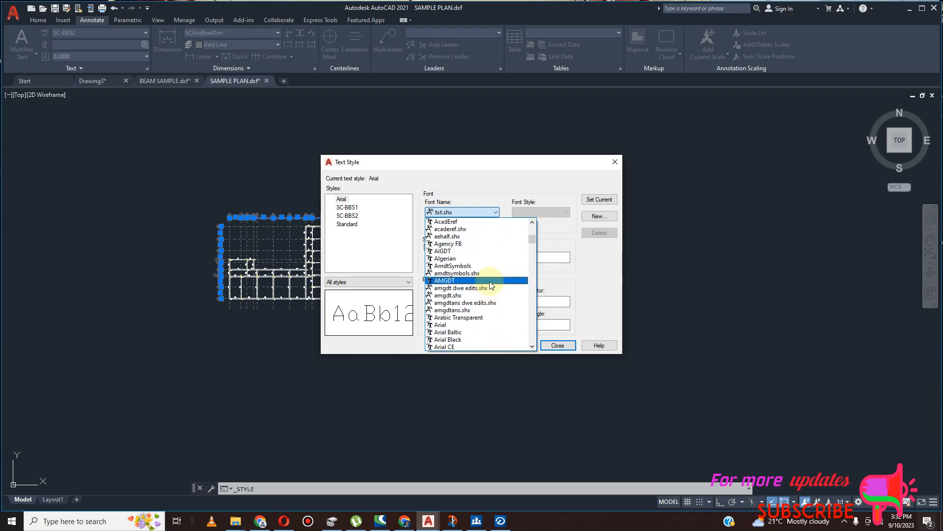
left_click(490, 328)
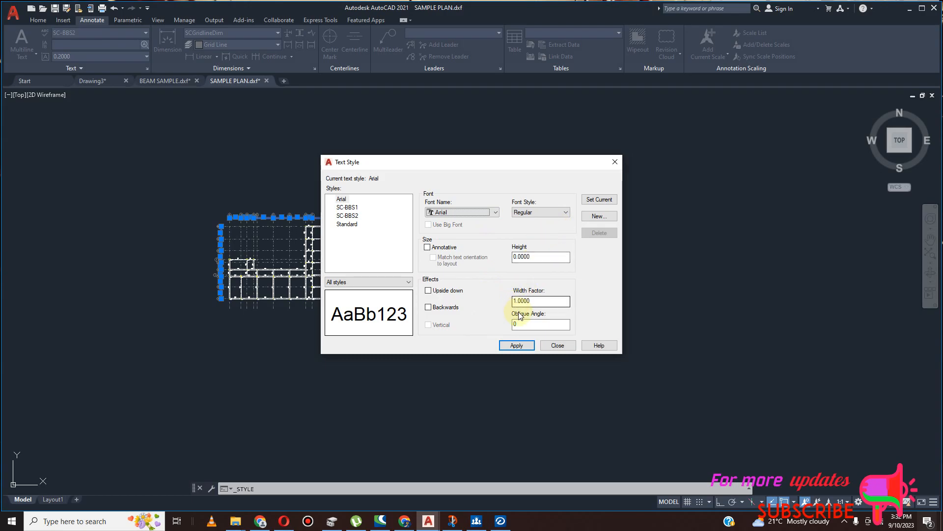
left_click(516, 345)
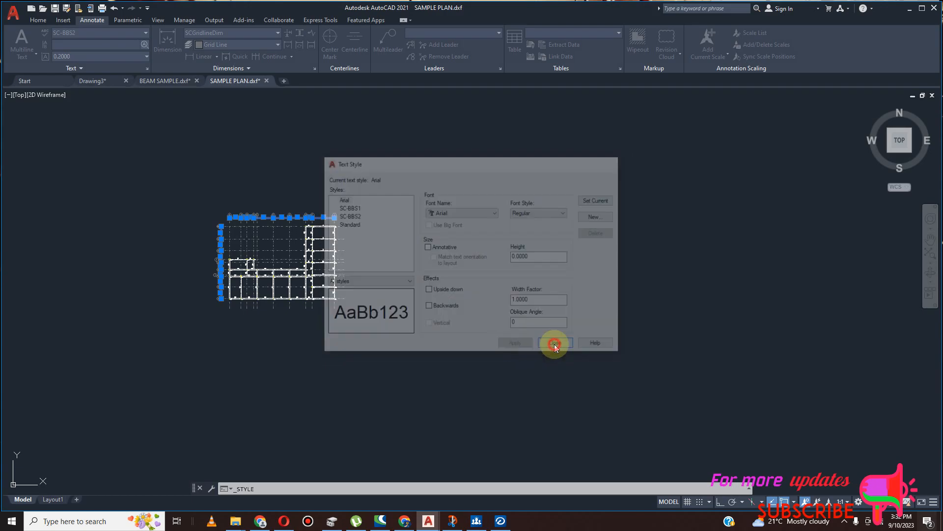
left_click(552, 342)
Select all the grid dimensions in the plan by matching the 2900 dimension between grids A and B.
scroll(261, 250, "up", 10)
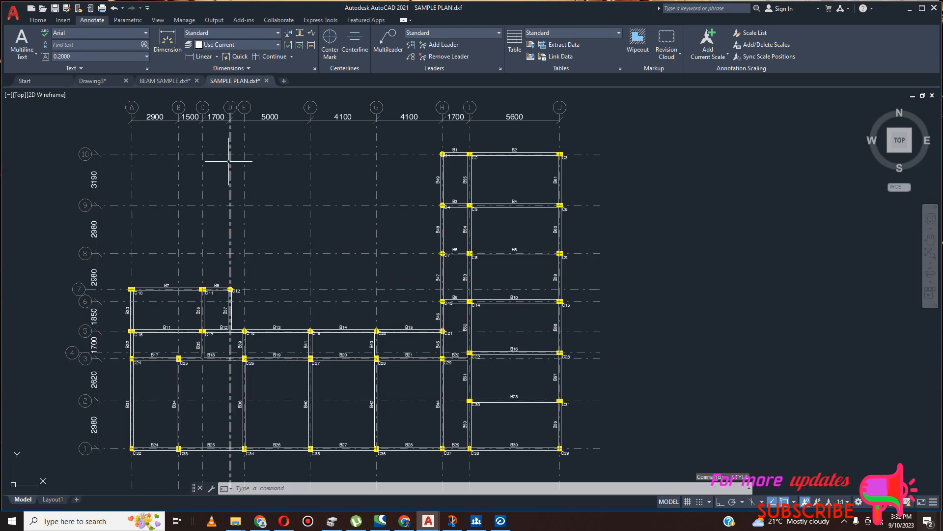
left_click(180, 116)
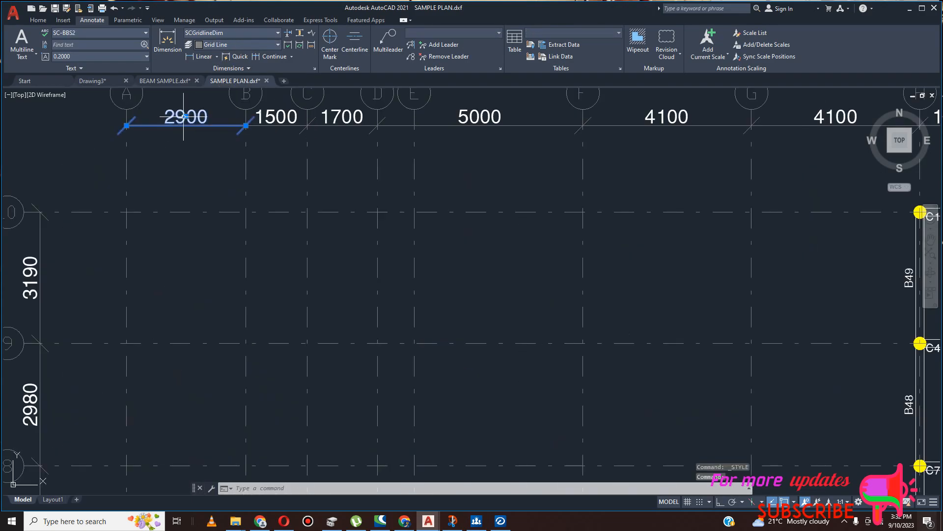
scroll(321, 258, "down", 4)
scroll(305, 192, "up", 4)
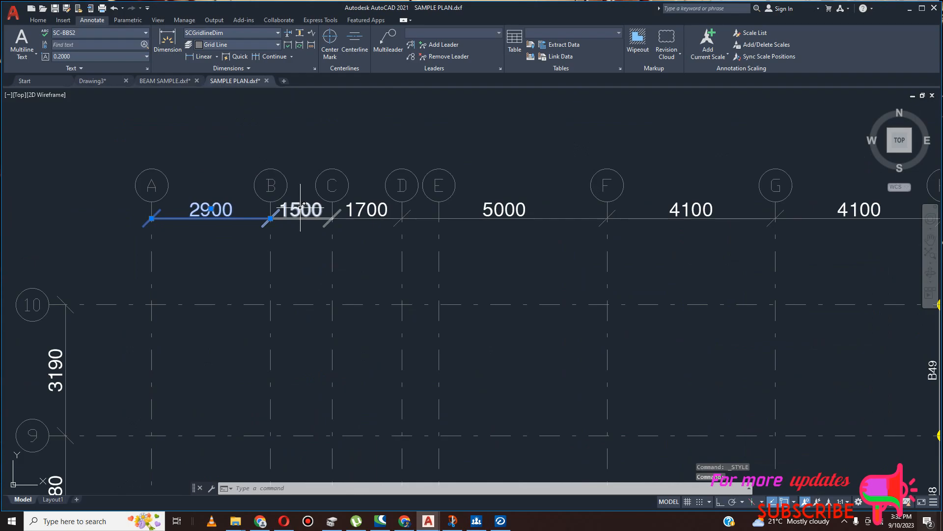
scroll(396, 239, "down", 4)
right_click(260, 220)
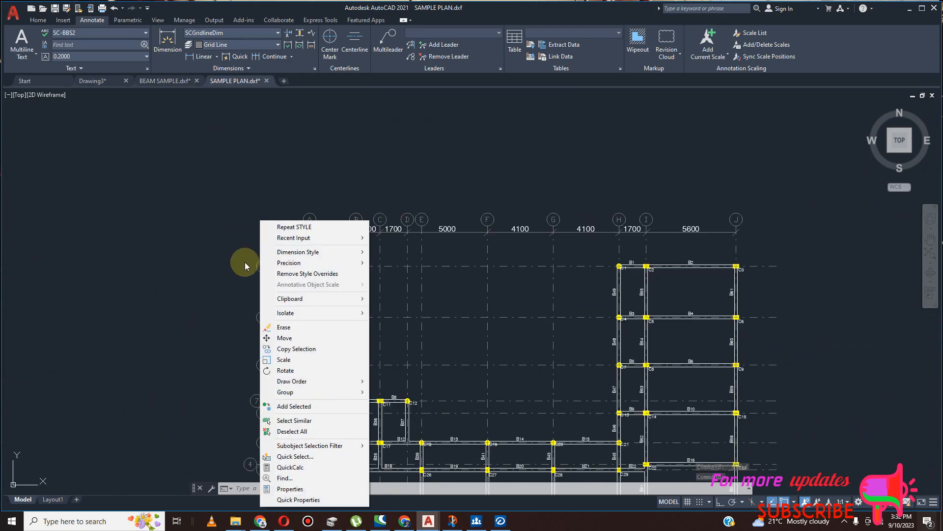
left_click(308, 421)
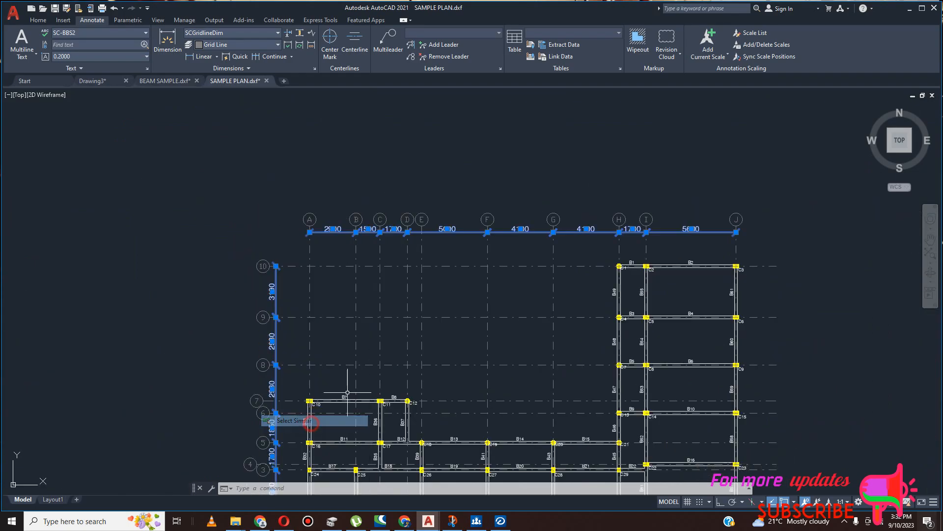
scroll(517, 229, "up", 5)
scroll(517, 230, "down", 6)
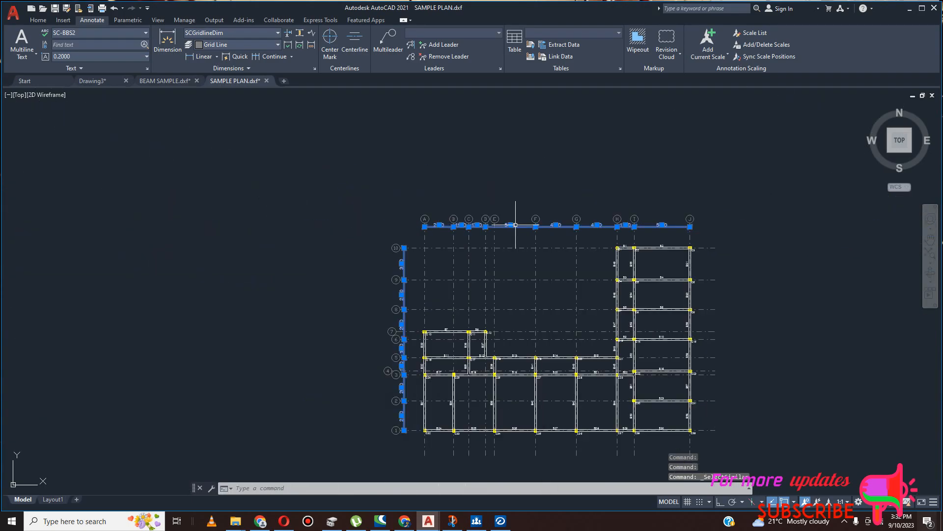
scroll(442, 305, "up", 4)
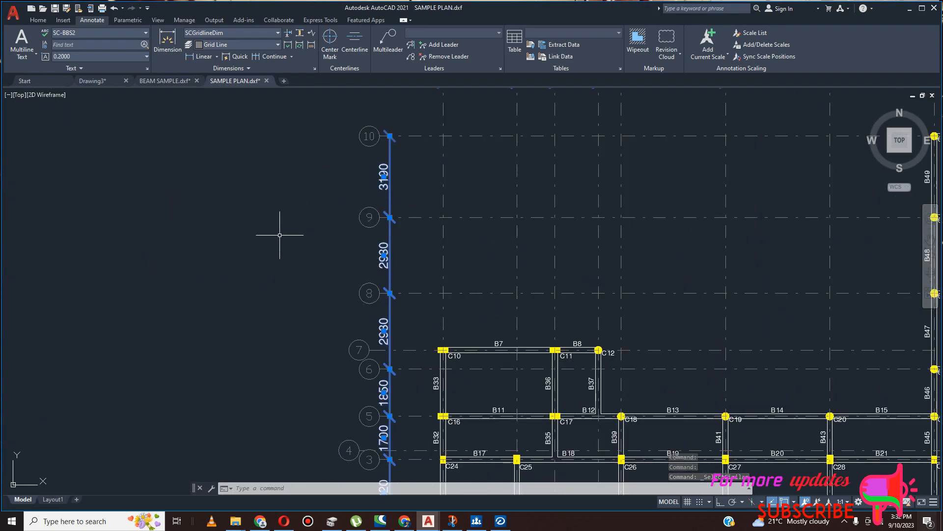
right_click(273, 216)
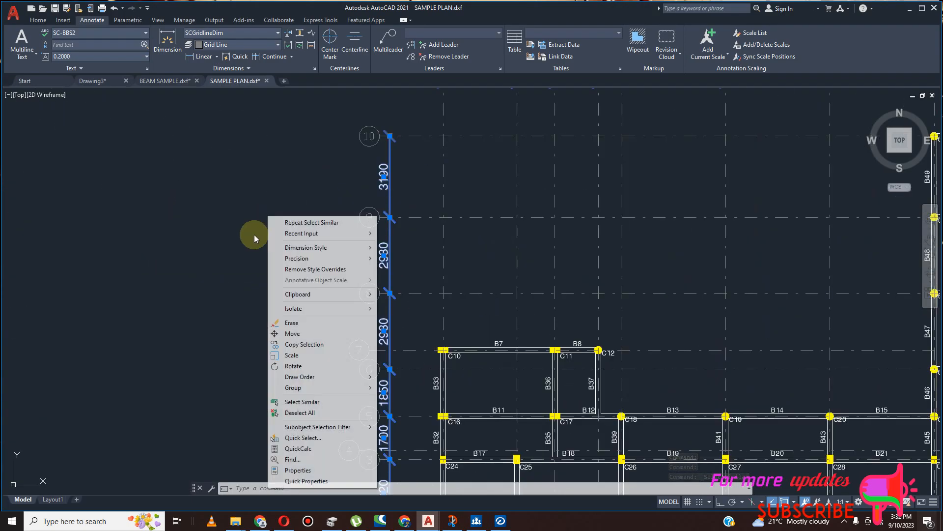
left_click(324, 459)
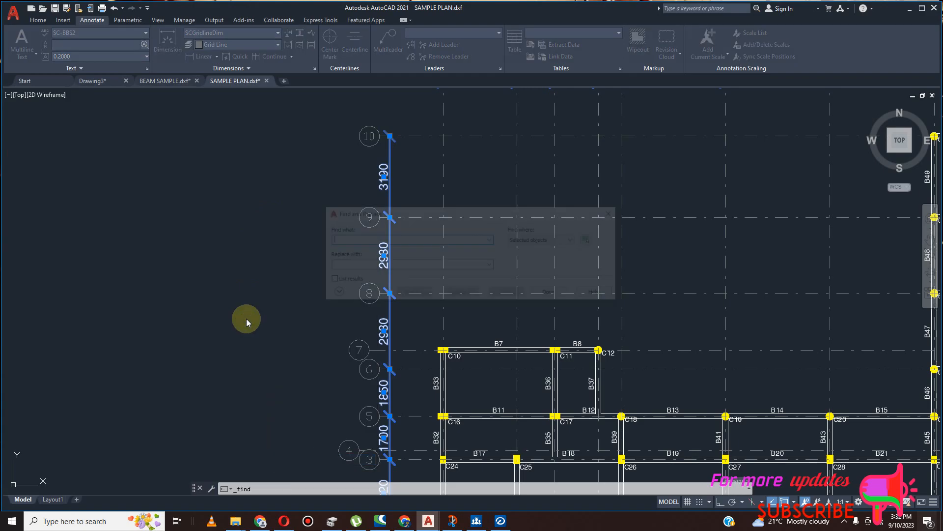
left_click(553, 294)
Change the text style of the selected grid dimensions to Arial and clear the selection.
right_click(227, 268)
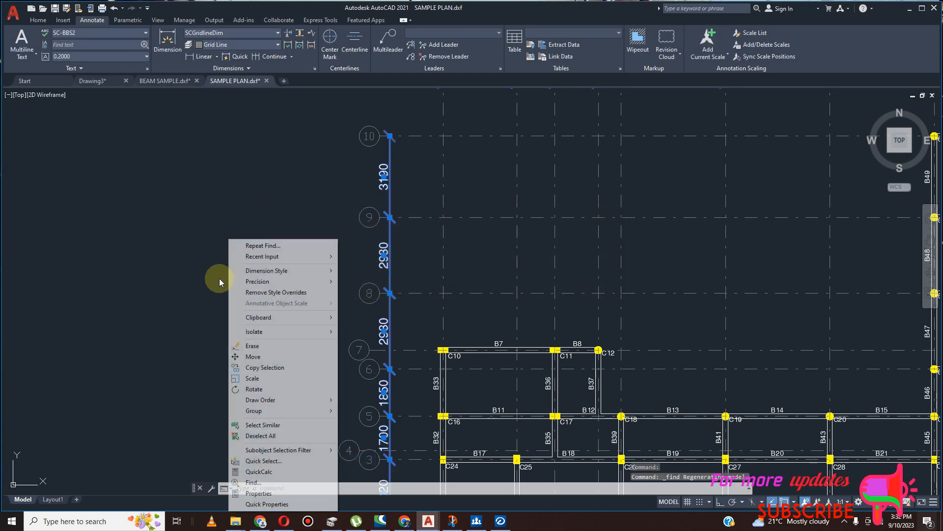
left_click(277, 492)
scroll(207, 200, "down", 2)
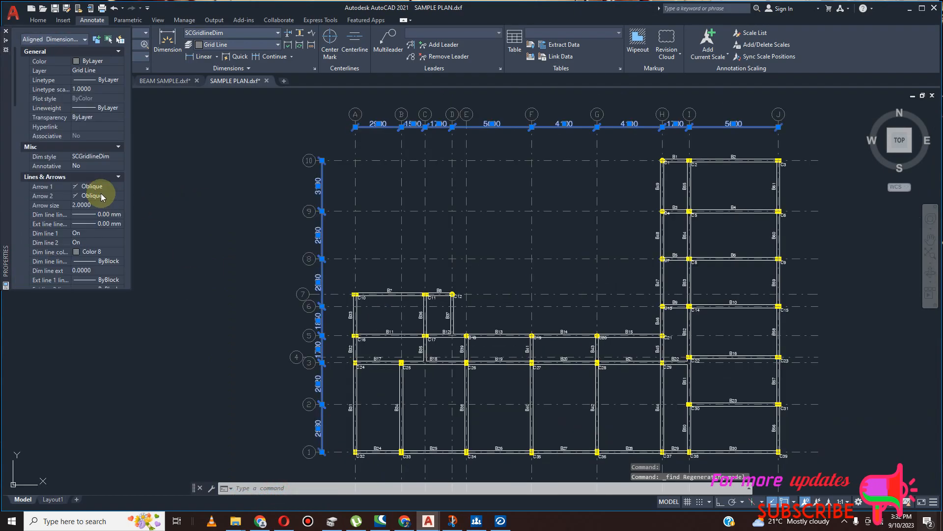
scroll(97, 193, "down", 4)
scroll(101, 199, "down", 3)
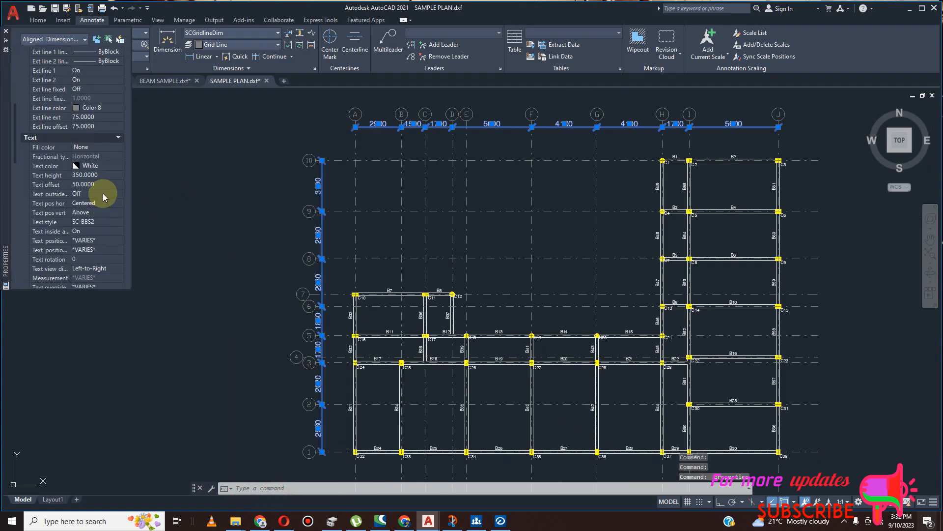
left_click(106, 222)
left_click(106, 221)
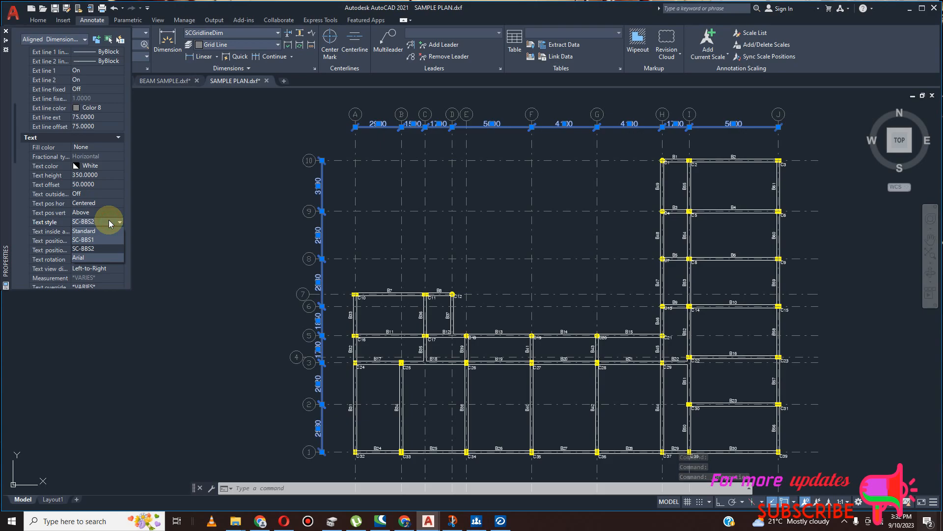
left_click(98, 261)
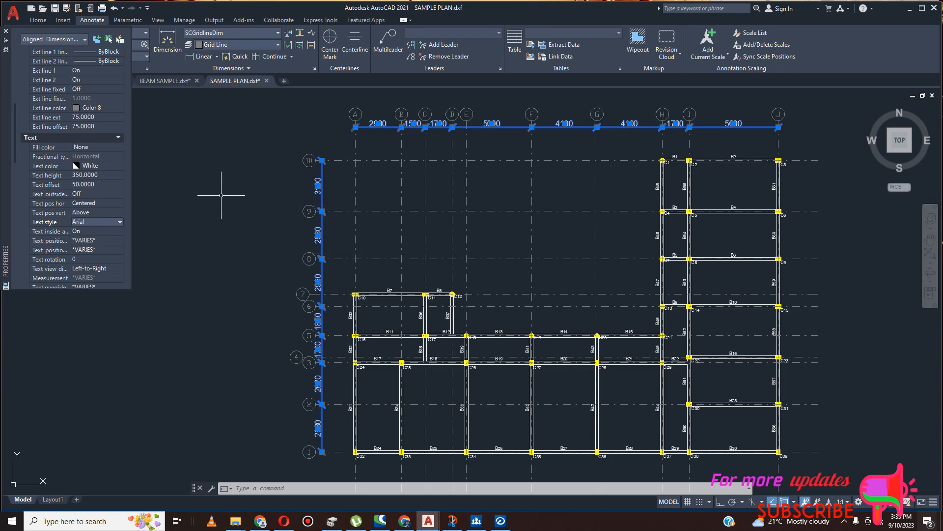
scroll(369, 196, "up", 4)
scroll(388, 186, "down", 2)
key("Escape")
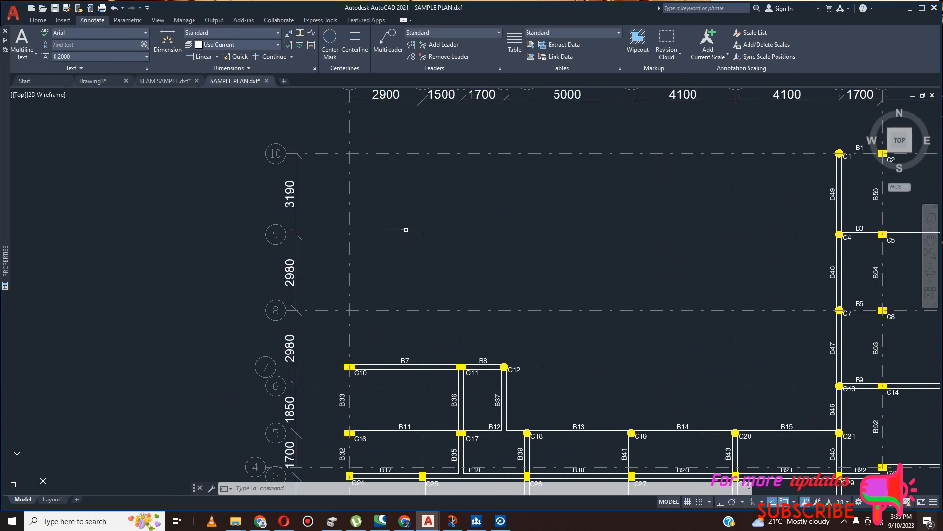
Examine the restyled grid dimensions and the beam and column labels across the whole plan.
scroll(418, 187, "down", 3)
scroll(437, 177, "up", 5)
scroll(423, 184, "down", 5)
scroll(495, 191, "up", 5)
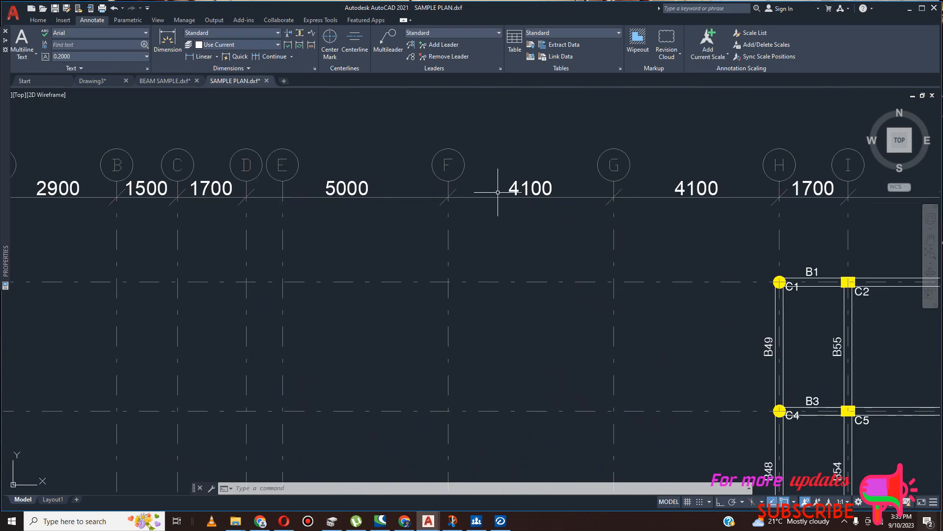
scroll(496, 192, "up", 4)
scroll(579, 227, "down", 8)
scroll(457, 264, "up", 4)
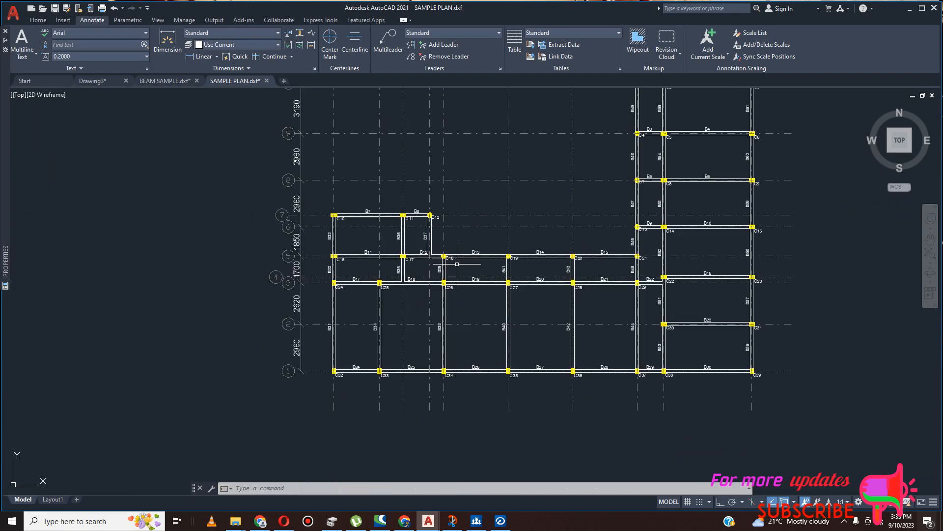
scroll(348, 225, "up", 2)
scroll(421, 211, "down", 4)
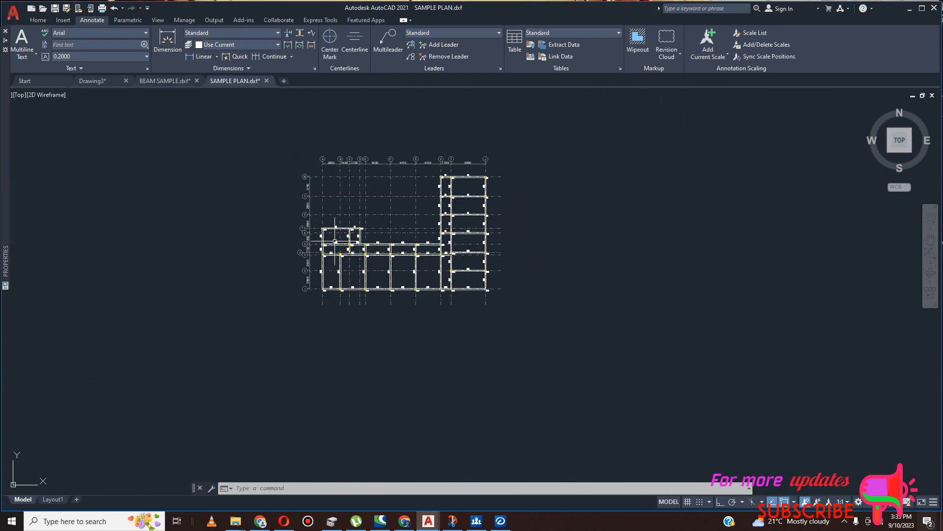
scroll(395, 155, "up", 6)
scroll(386, 199, "down", 5)
Select the entire beam plan, including grids and dimensions, and copy it to the clipboard.
left_click(310, 172)
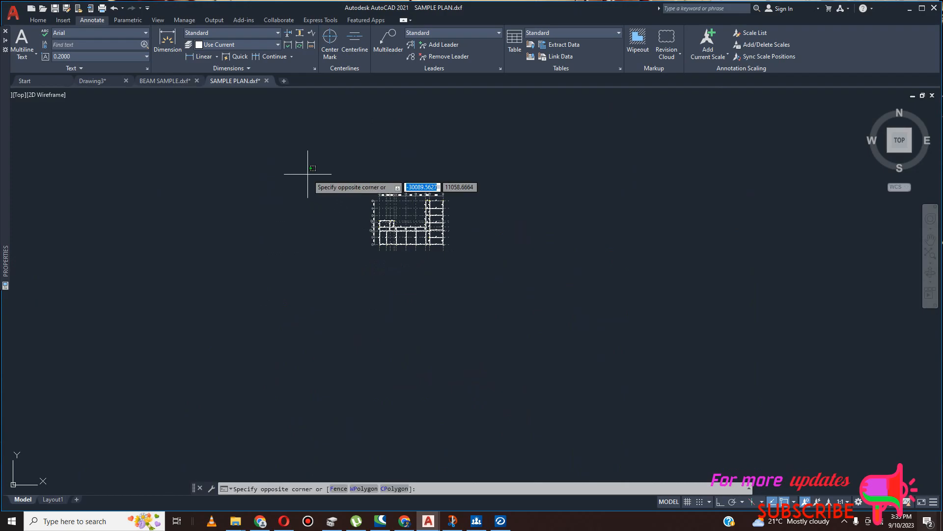
left_click(491, 284)
right_click(429, 221)
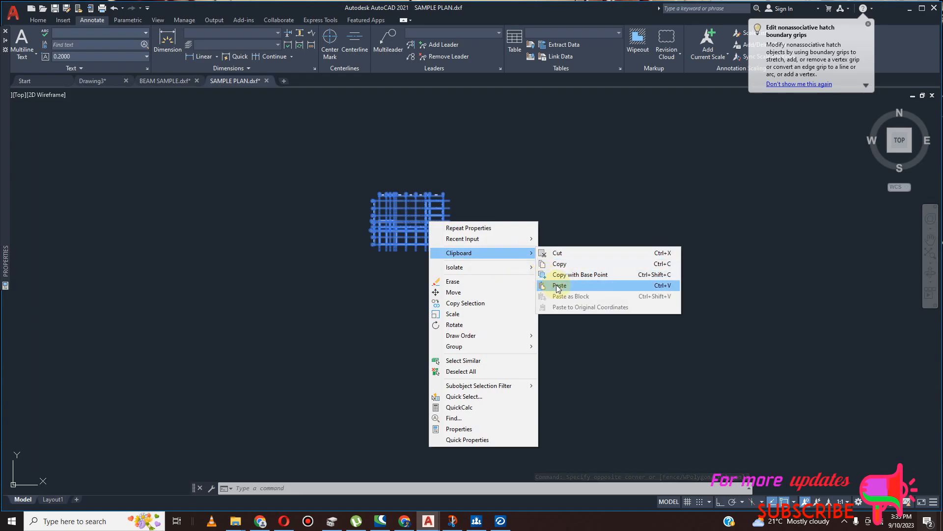
left_click(560, 263)
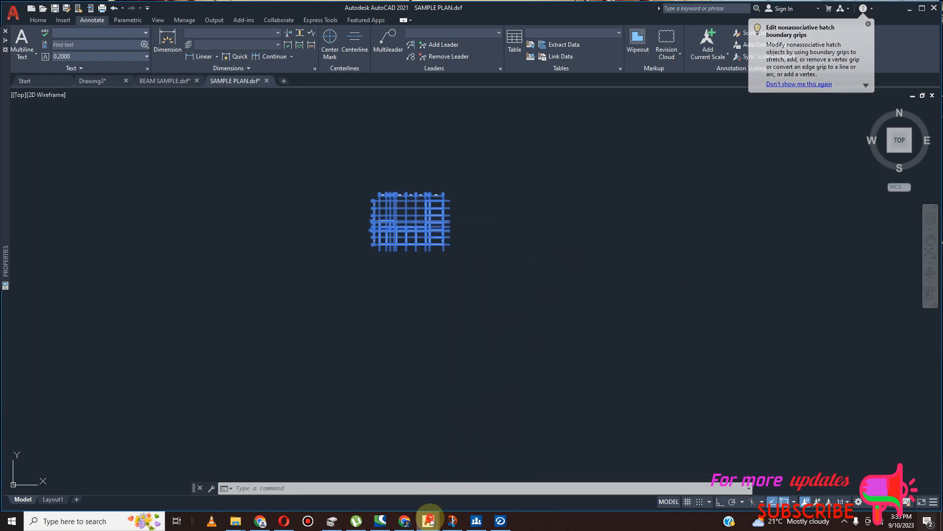
Switch to the BEAM SAMPLE drawing and paste the copied plan in the empty area beside the beam detail frames.
mouse_move(430, 521)
left_click(428, 472)
scroll(417, 265, "down", 3)
scroll(506, 309, "up", 6)
right_click(387, 275)
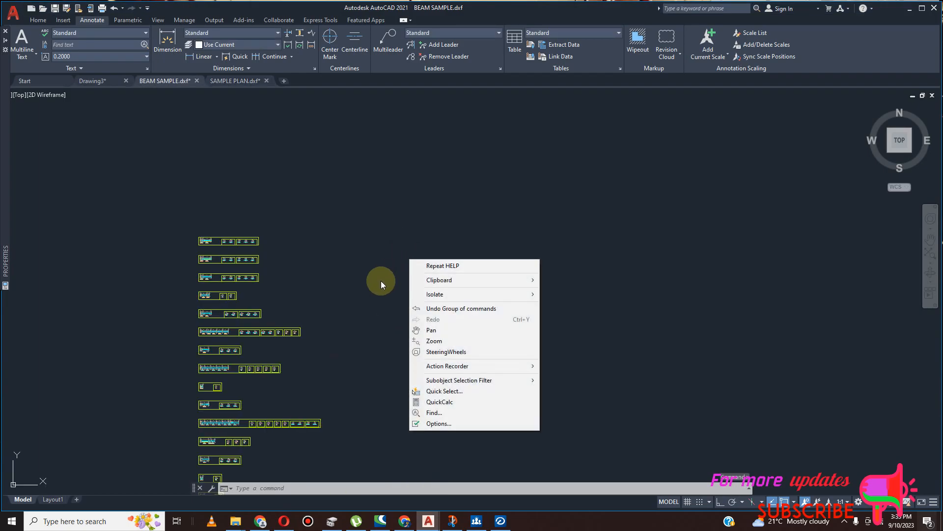
mouse_move(484, 280)
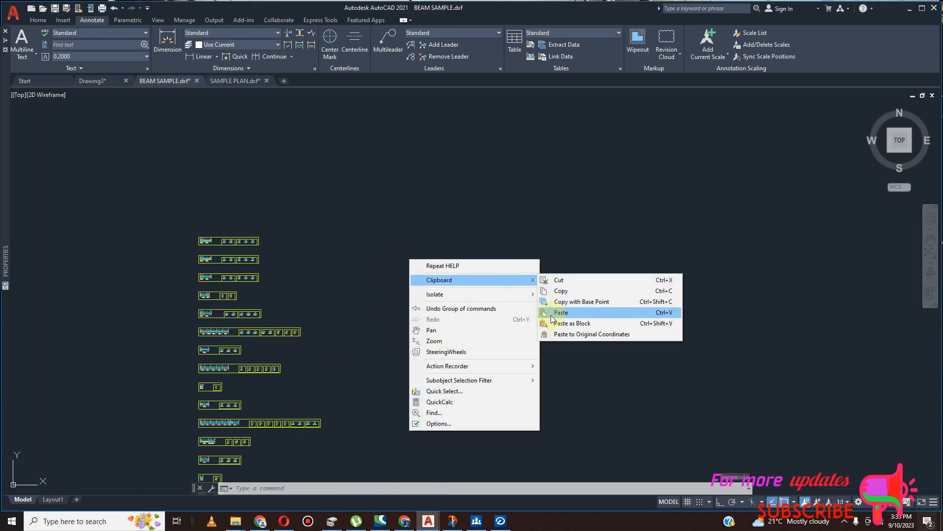
left_click(552, 314)
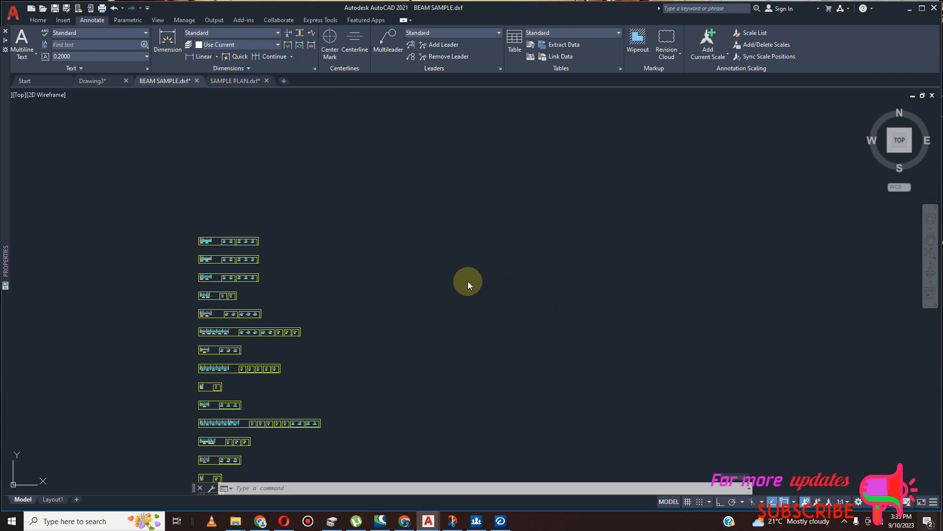
left_click(407, 293)
Examine the pasted beam plan and its placement relative to the column of beam details.
scroll(516, 283, "up", 12)
scroll(521, 284, "down", 10)
scroll(521, 284, "up", 8)
scroll(513, 272, "down", 8)
scroll(511, 271, "up", 8)
scroll(462, 259, "down", 5)
scroll(515, 246, "up", 5)
scroll(590, 268, "down", 10)
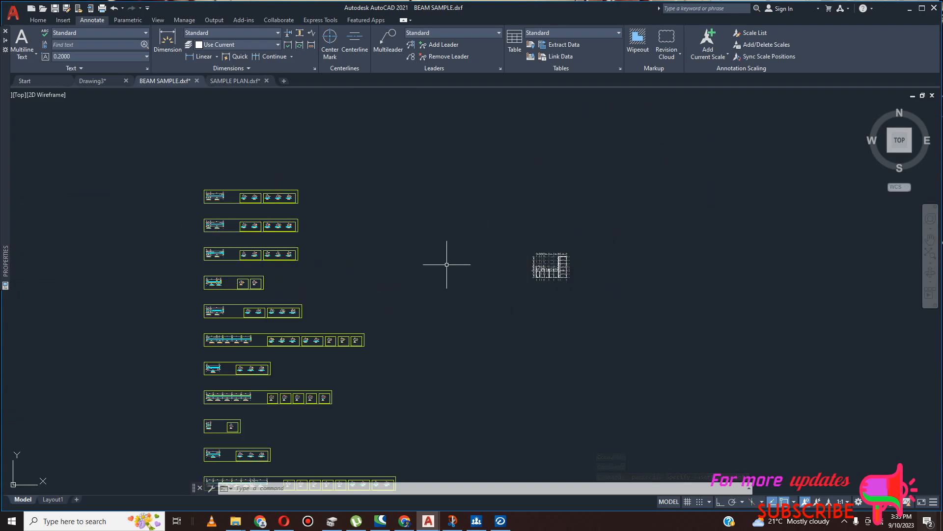
scroll(535, 271, "up", 10)
scroll(521, 295, "down", 5)
scroll(526, 267, "down", 6)
scroll(89, 158, "up", 6)
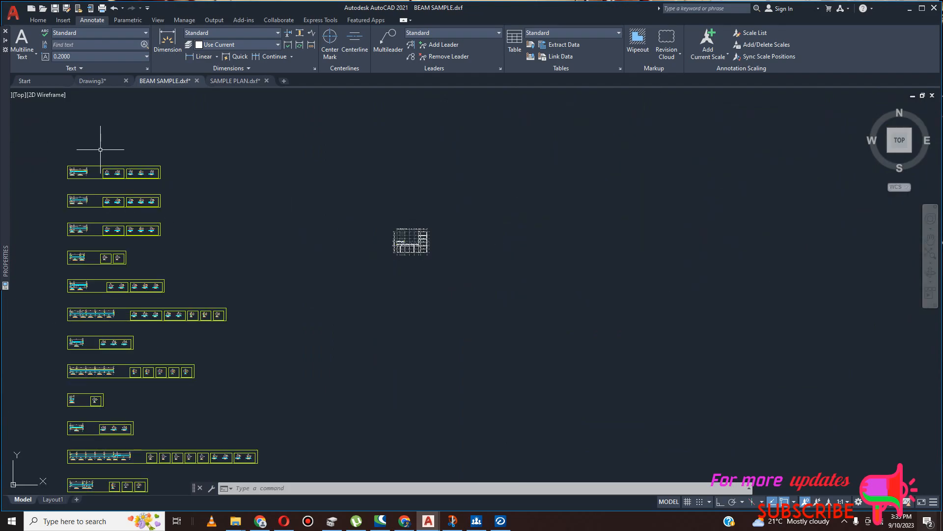
Compare the B1 and B2 reinforcement elevation in the first beam detail with the pasted plan.
scroll(147, 217, "up", 8)
scroll(378, 349, "down", 6)
scroll(388, 361, "up", 5)
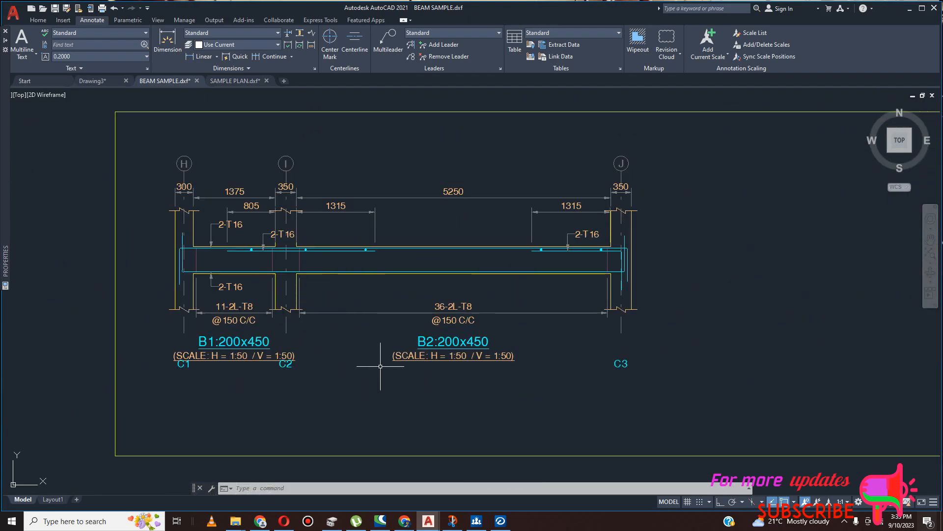
scroll(395, 365, "down", 8)
scroll(683, 415, "up", 5)
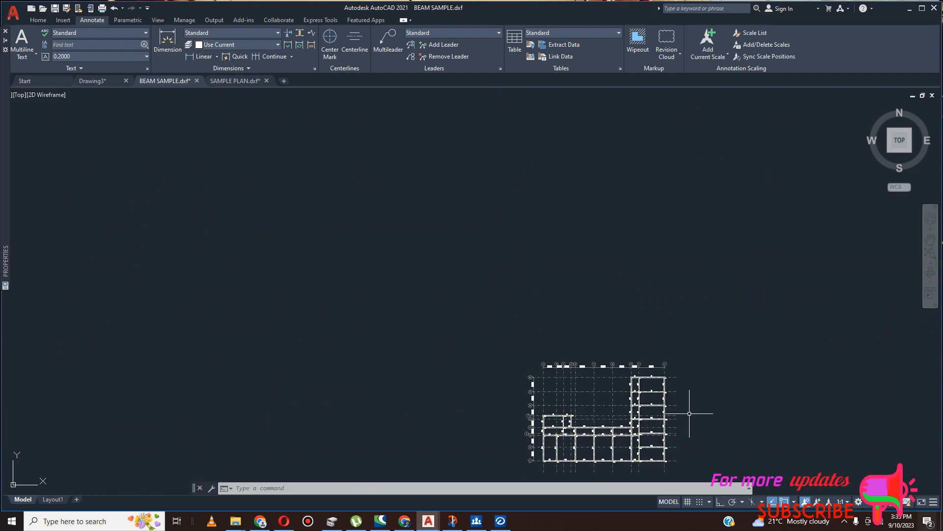
scroll(585, 336, "up", 6)
scroll(555, 275, "down", 12)
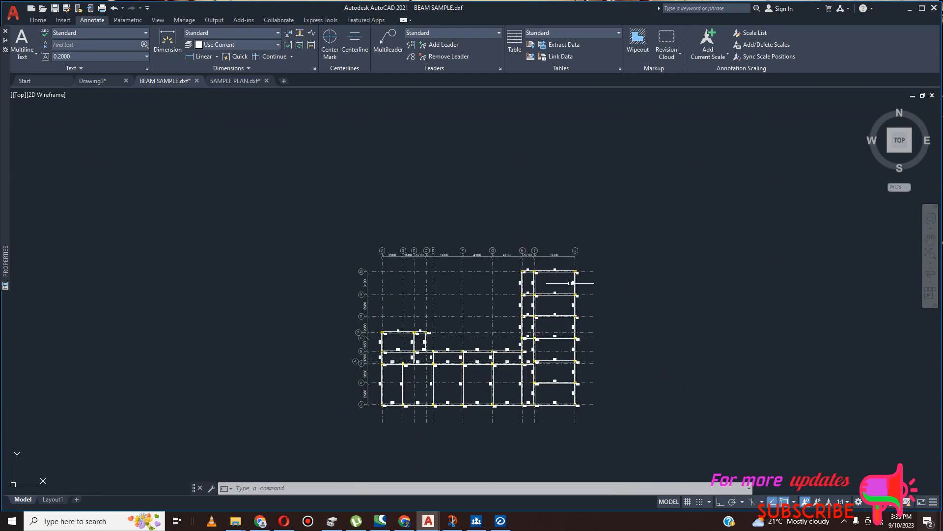
scroll(619, 272, "down", 4)
scroll(434, 240, "up", 6)
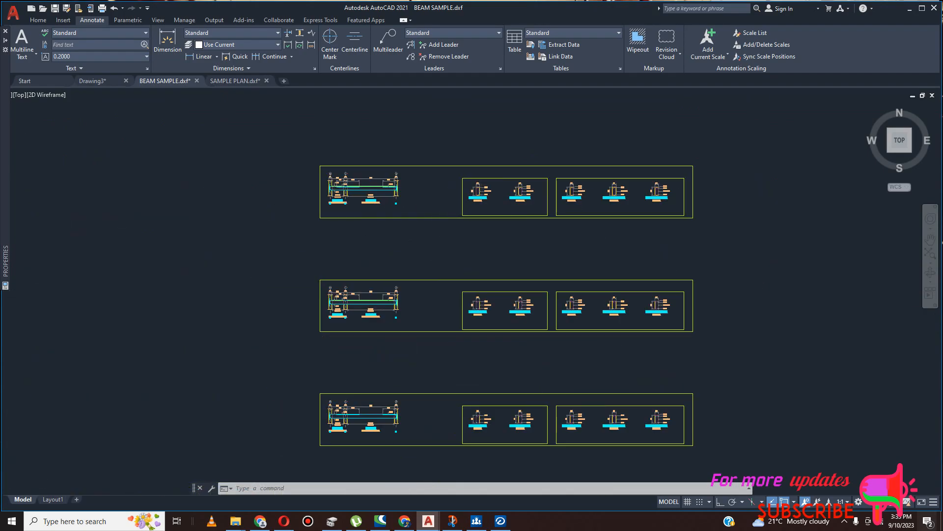
Copy the two B1 cross-sections with their labels from the first beam detail into the empty area beside the pasted beam plan.
scroll(443, 173, "up", 6)
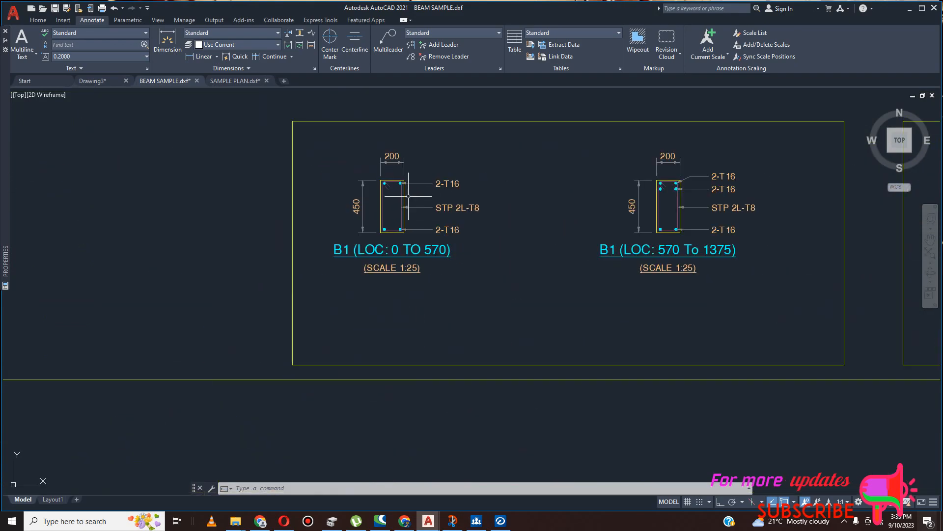
scroll(474, 216, "down", 4)
scroll(538, 206, "up", 5)
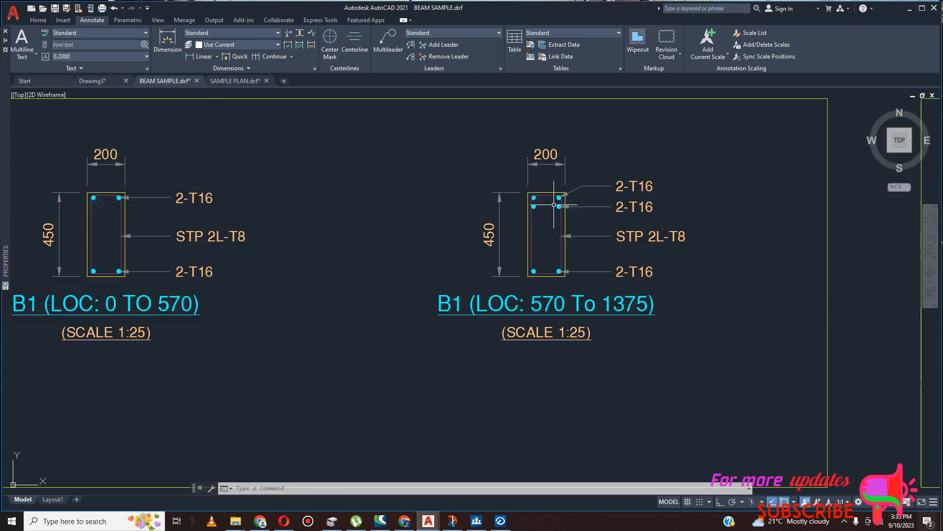
scroll(494, 206, "down", 5)
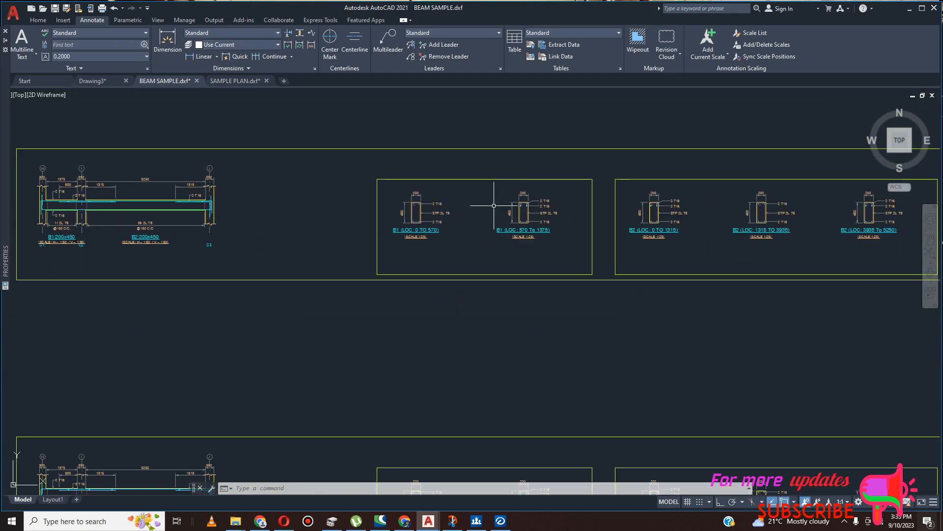
left_click(389, 191)
left_click(587, 258)
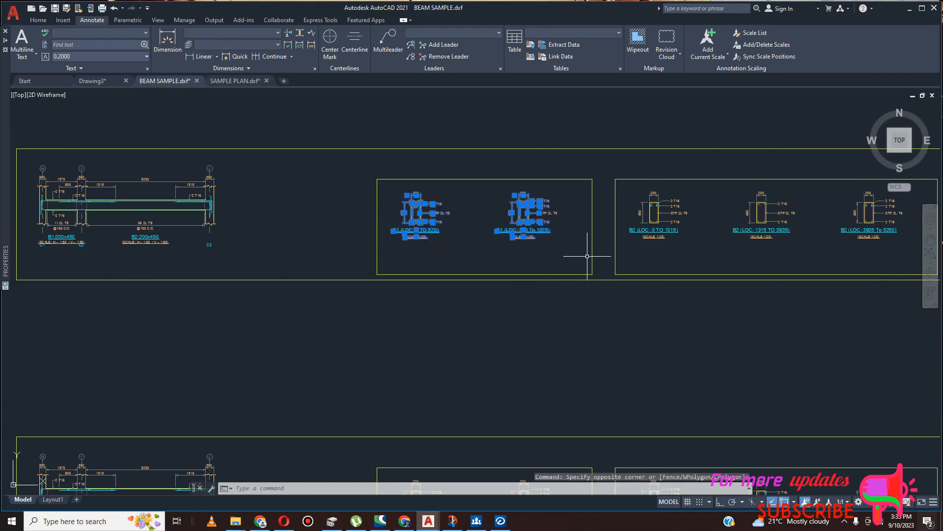
left_click(394, 196)
left_click(392, 193)
left_click(576, 199)
left_click(438, 252)
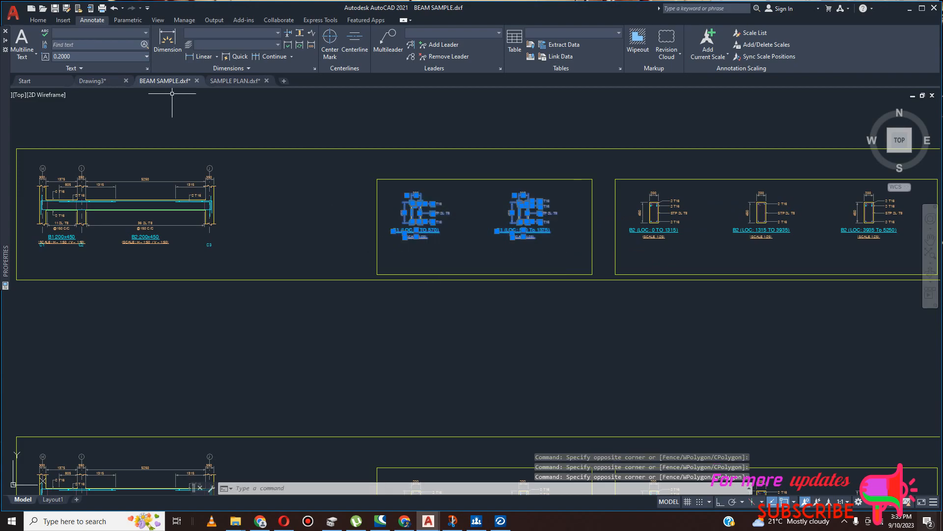
left_click(39, 21)
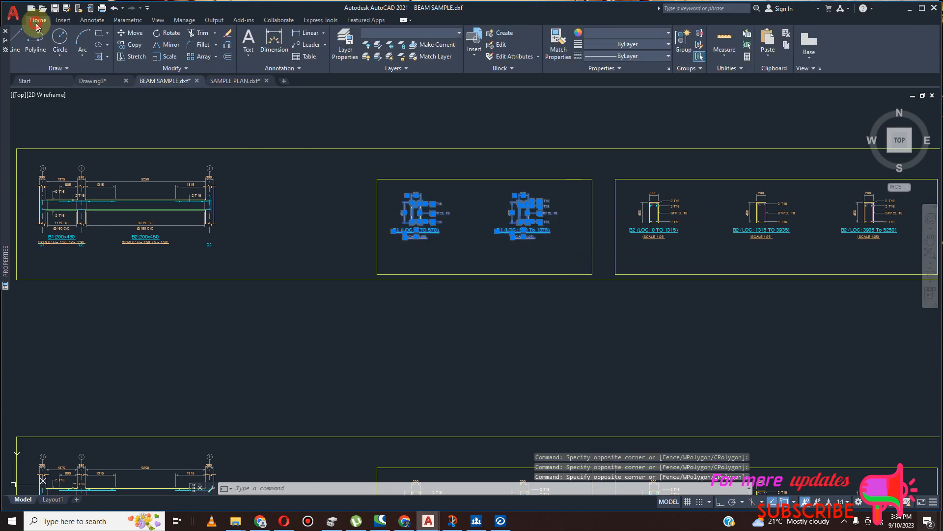
left_click(132, 45)
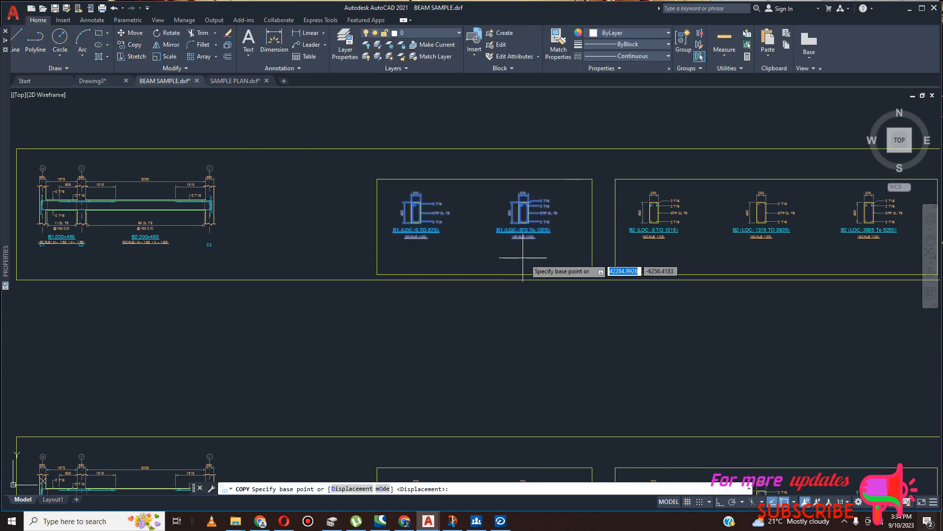
left_click(433, 213)
scroll(442, 250, "down", 10)
scroll(430, 242, "down", 2)
scroll(668, 312, "up", 8)
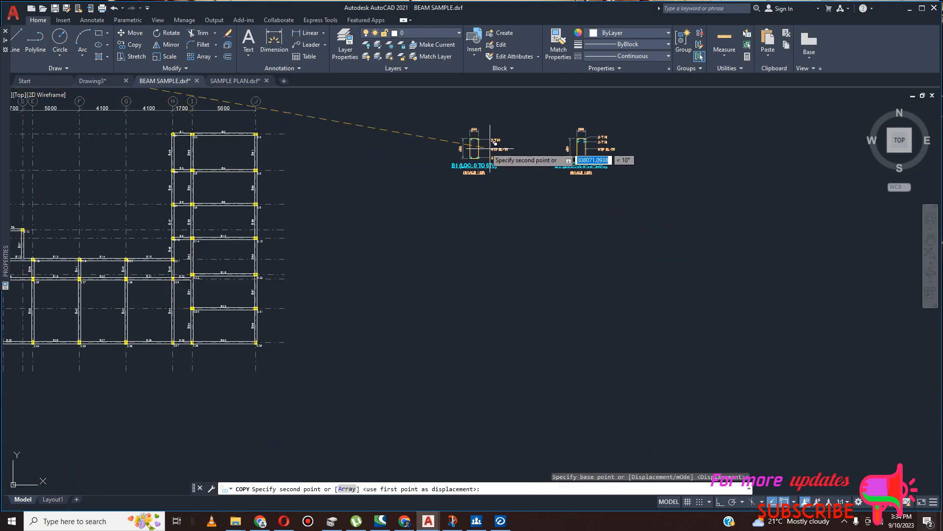
left_click(440, 127)
scroll(481, 210, "down", 5)
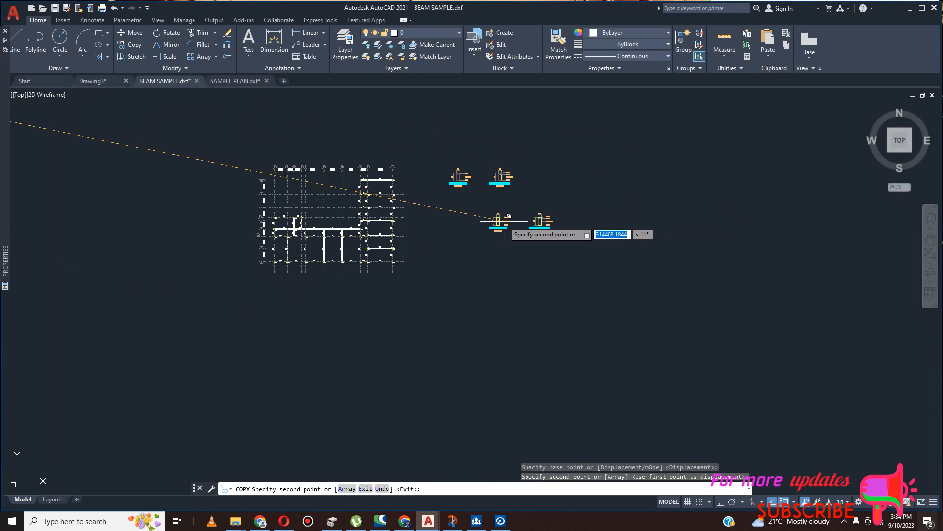
key("Escape")
Examine the copied B1 cross-sections and their placement relative to the beam plan.
scroll(500, 204, "up", 3)
scroll(439, 177, "down", 4)
scroll(375, 157, "up", 5)
scroll(523, 235, "down", 5)
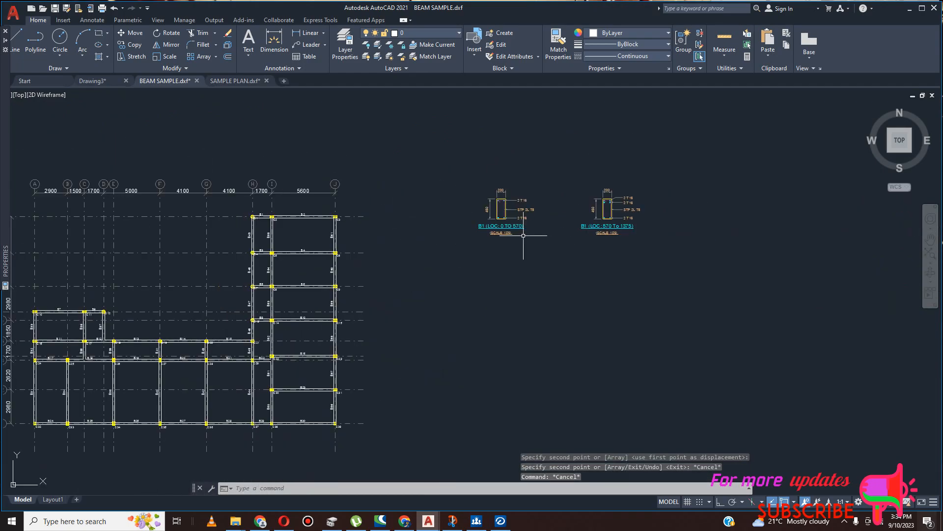
scroll(519, 247, "up", 5)
scroll(511, 231, "down", 4)
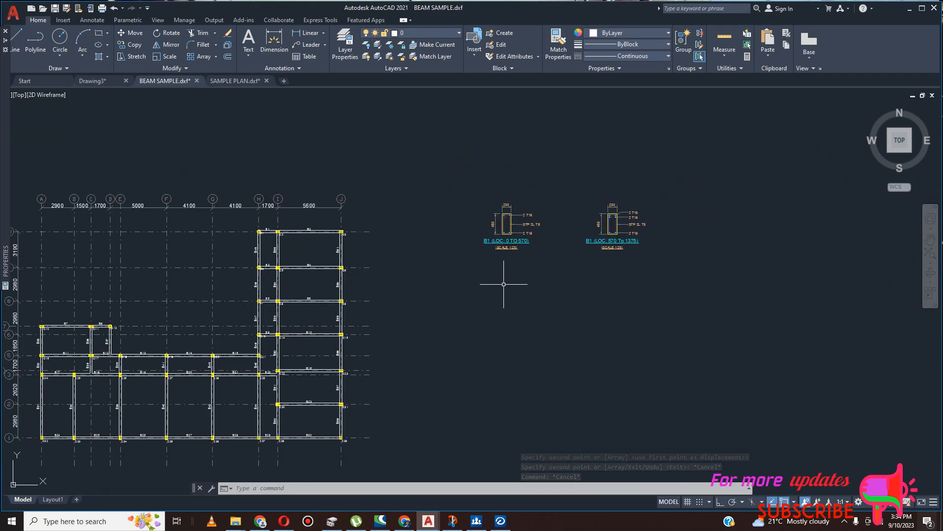
scroll(507, 242, "up", 5)
scroll(579, 235, "down", 5)
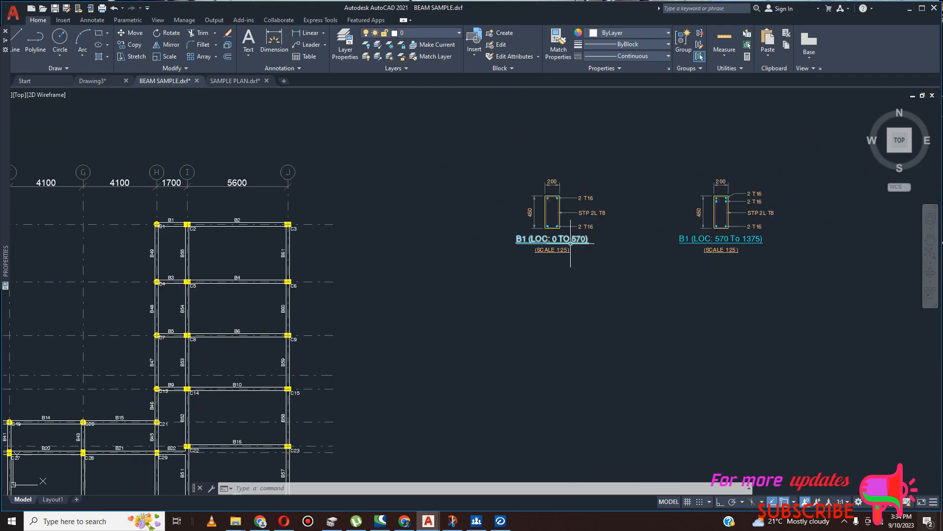
Add the multiline text "Beam P 450*200" beneath the copied B1 cross-sections.
left_click(104, 24)
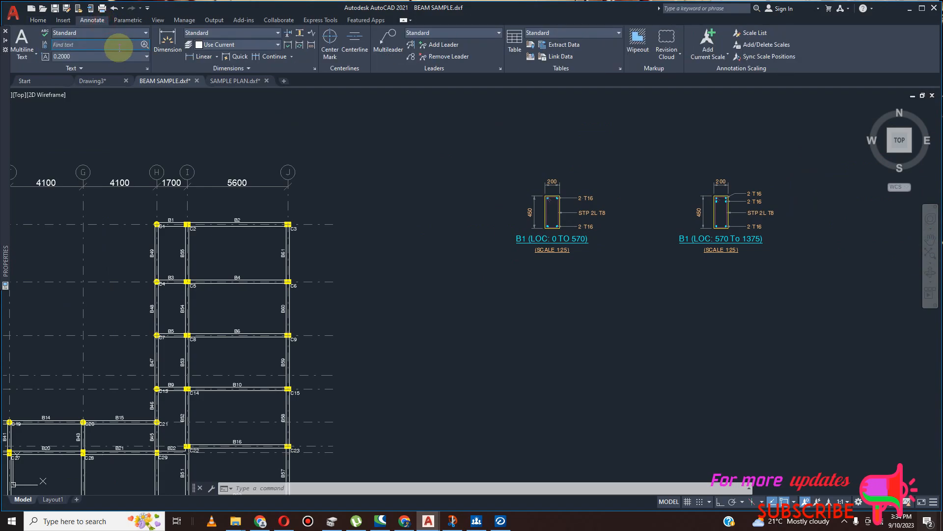
left_click(36, 55)
left_click(40, 75)
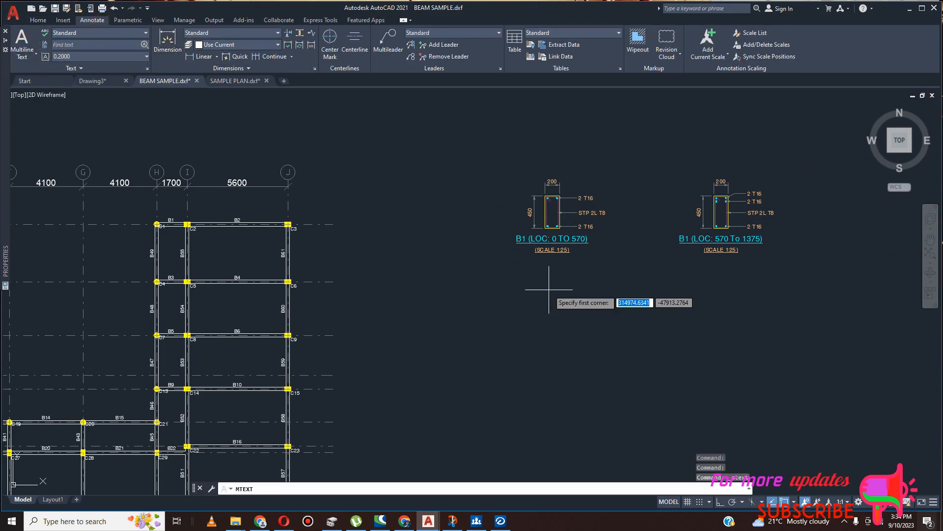
left_click(552, 287)
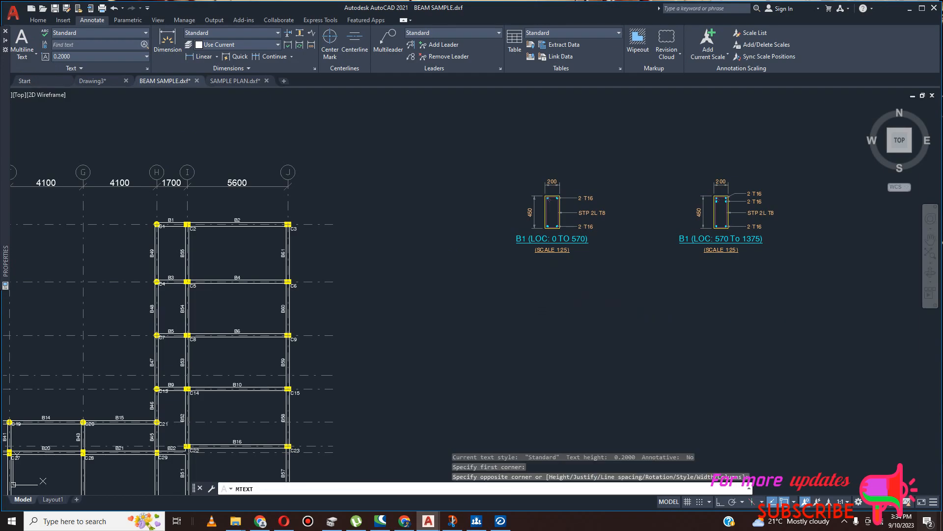
left_click(667, 325)
type("Beam P 450*200")
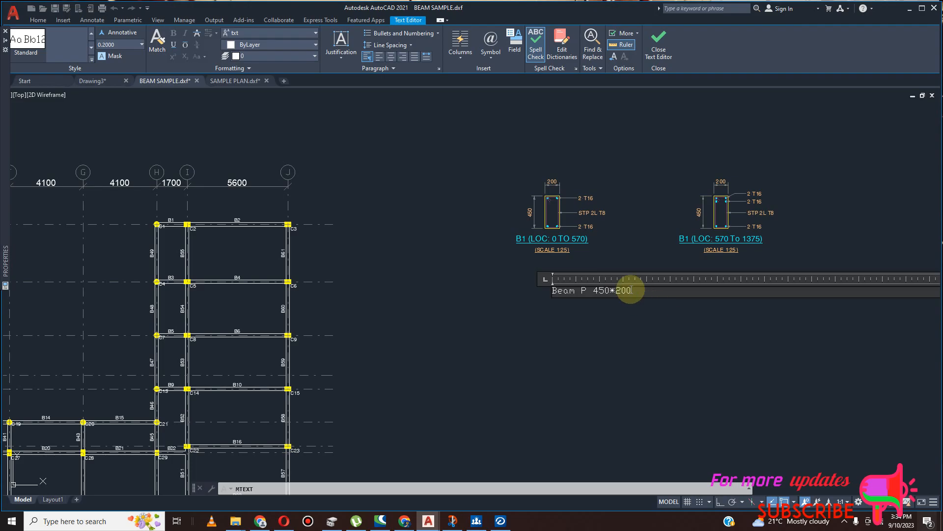
left_click(625, 226)
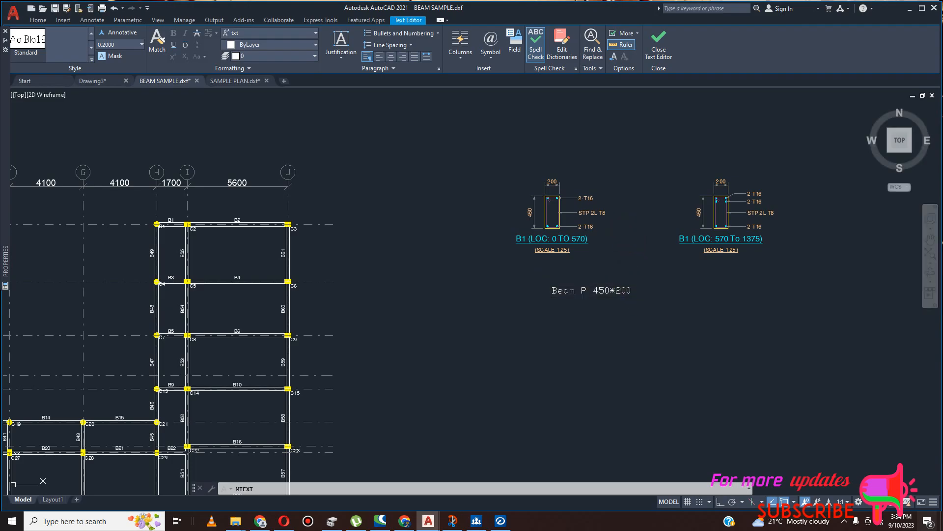
Change the text style of the "Beam P 450*200" label to Arial.
scroll(627, 301, "down", 2)
scroll(588, 280, "up", 6)
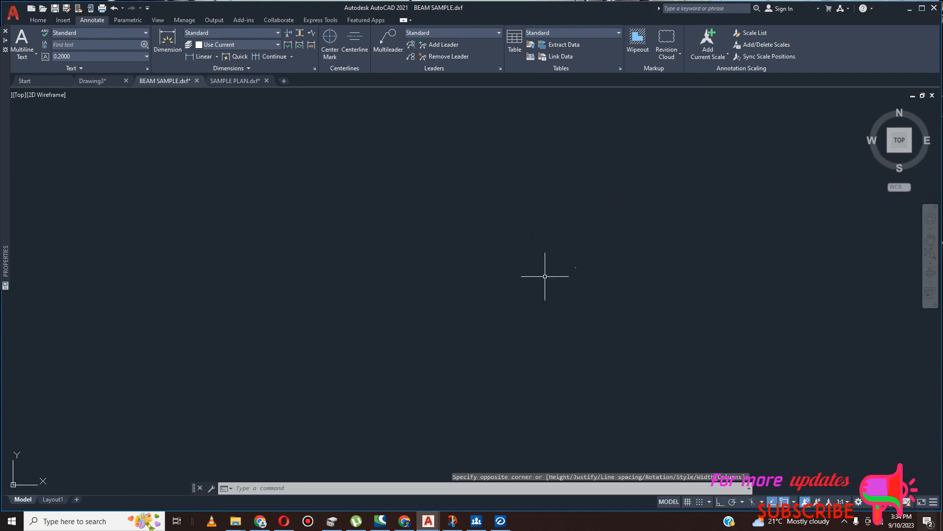
scroll(585, 182, "up", 4)
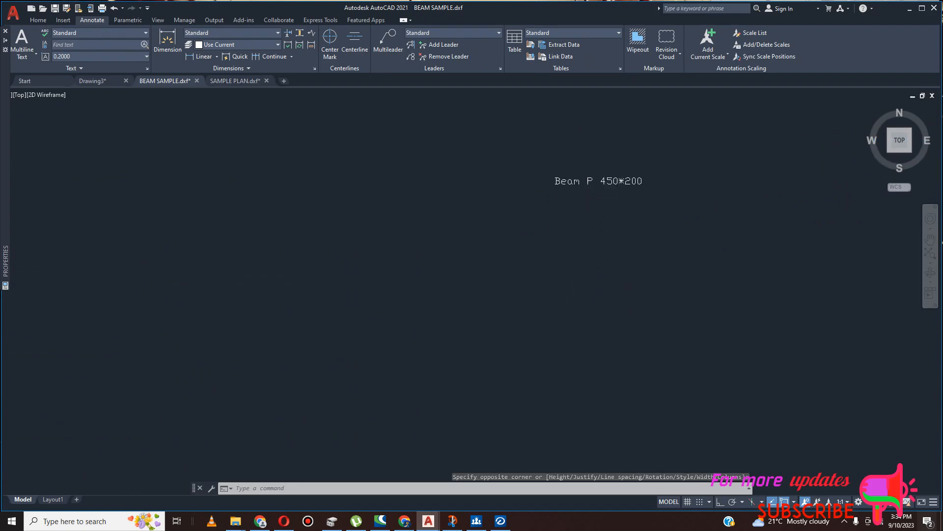
left_click(706, 156)
left_click(531, 181)
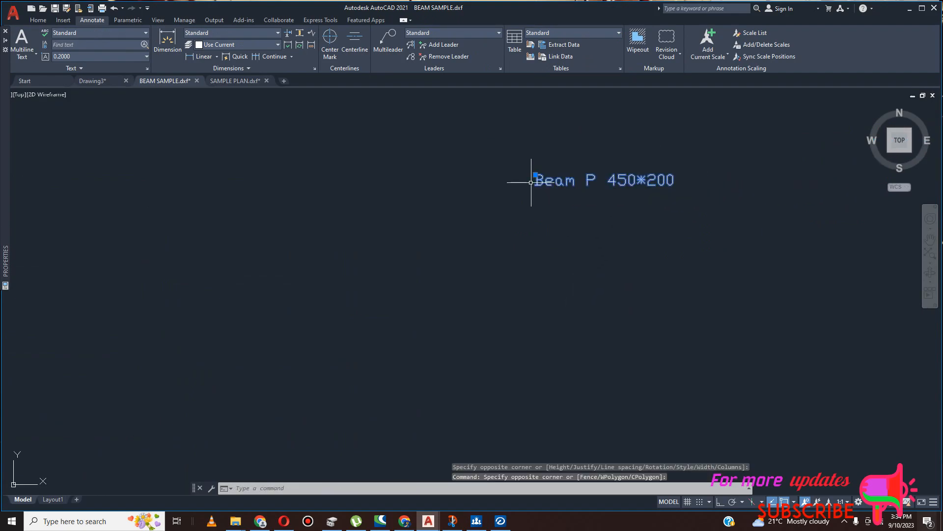
right_click(499, 228)
left_click(529, 476)
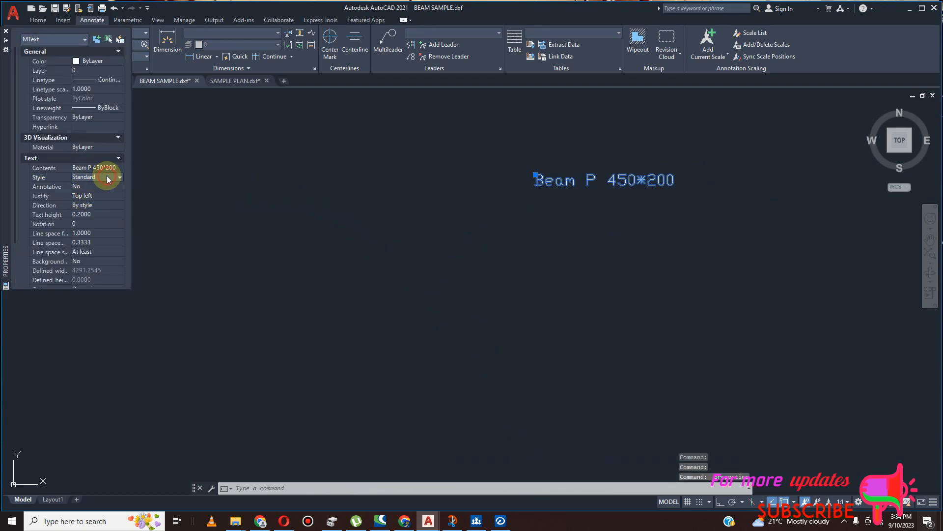
left_click(107, 176)
left_click(100, 186)
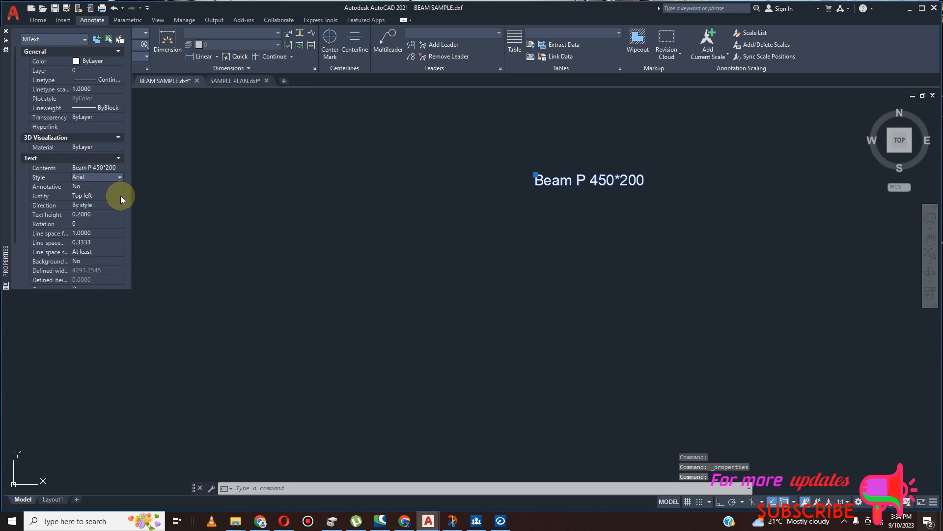
left_click(221, 201)
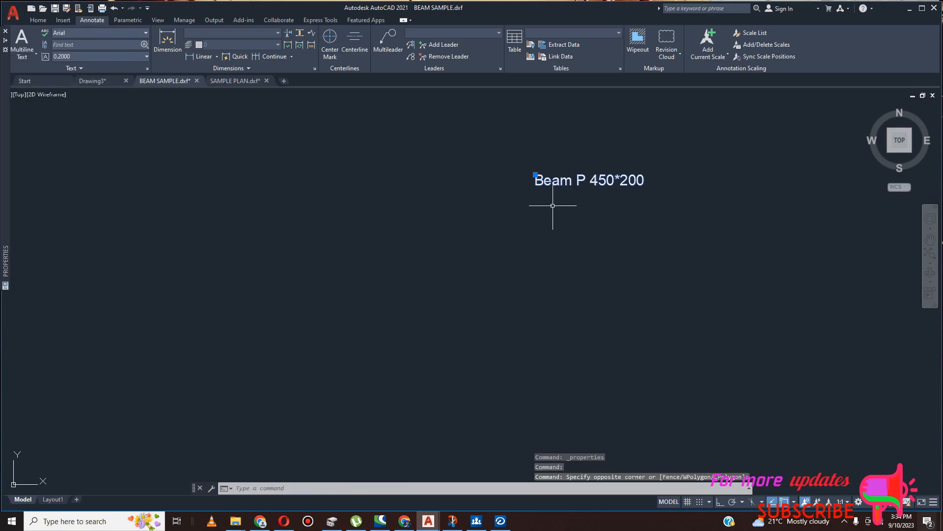
Create a new text style named ARIAL BOLD.
scroll(609, 206, "down", 3)
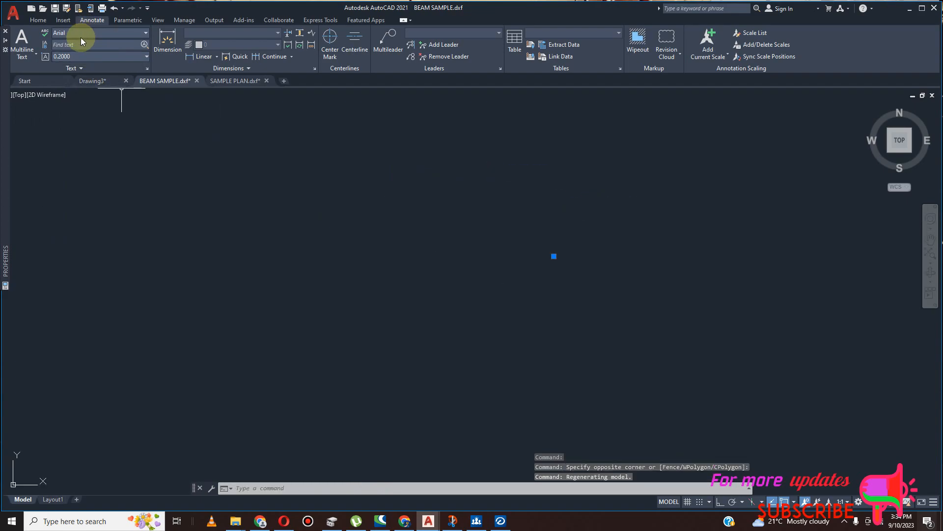
left_click(95, 33)
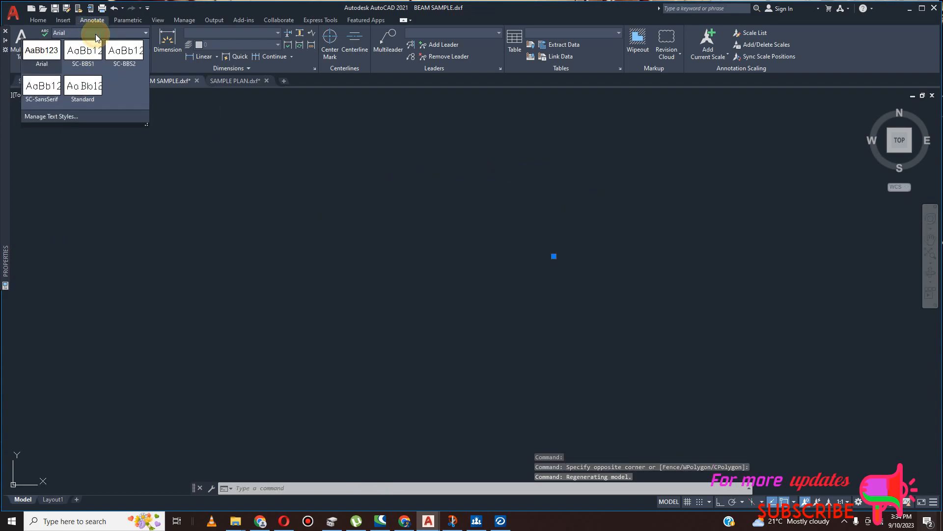
left_click(99, 115)
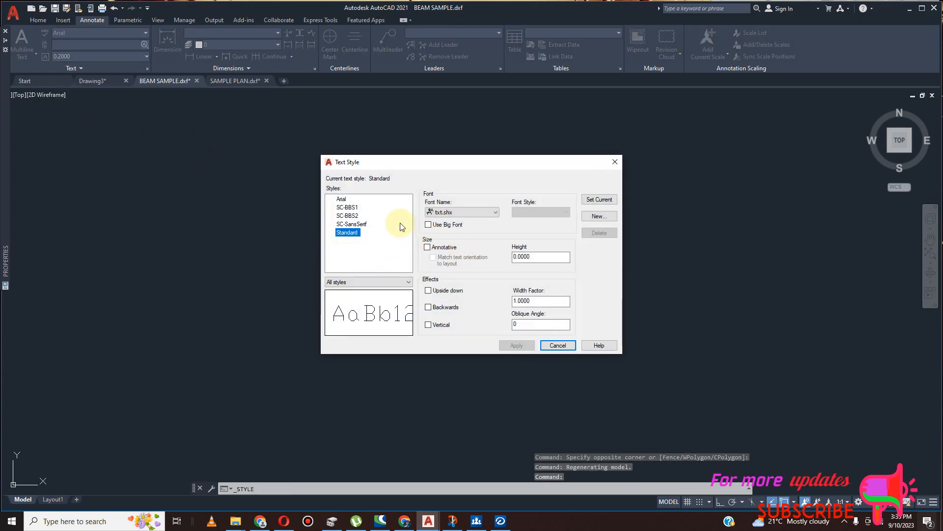
left_click(599, 216)
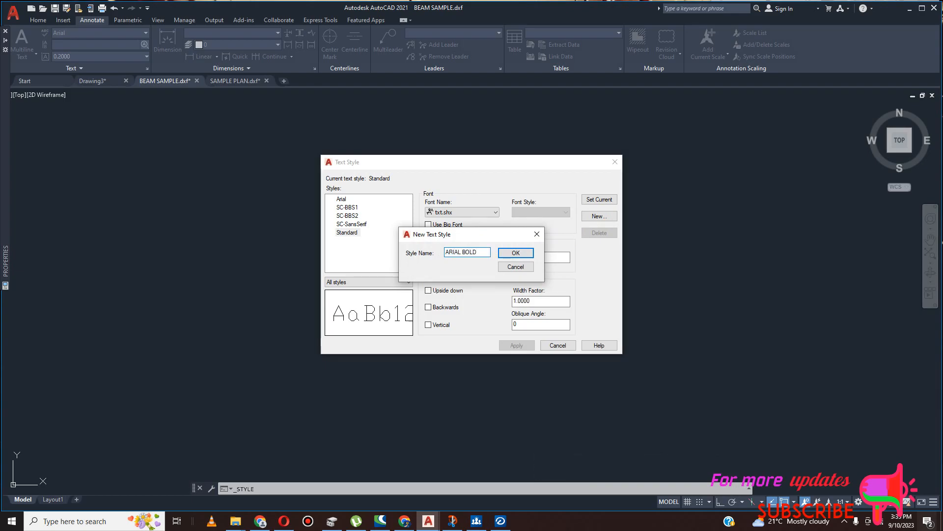
left_click(506, 253)
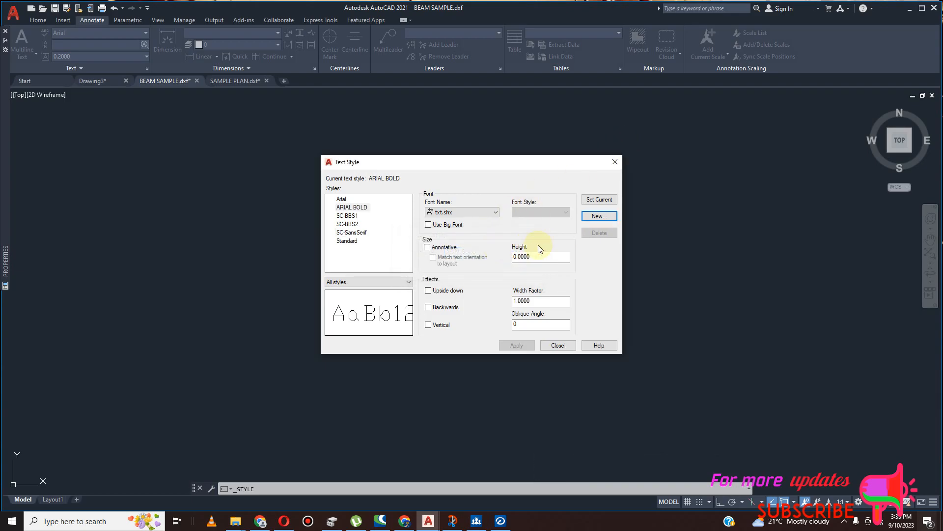
Give the ARIAL BOLD text style the Arial font in Bold and apply the change.
left_click(490, 212)
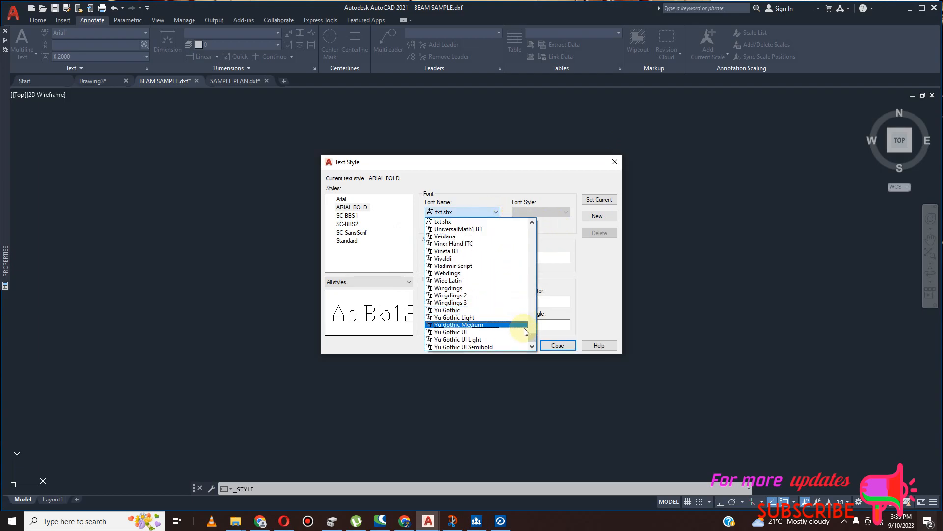
left_click_drag(534, 326, 543, 235)
scroll(492, 268, "down", 3)
scroll(492, 273, "down", 3)
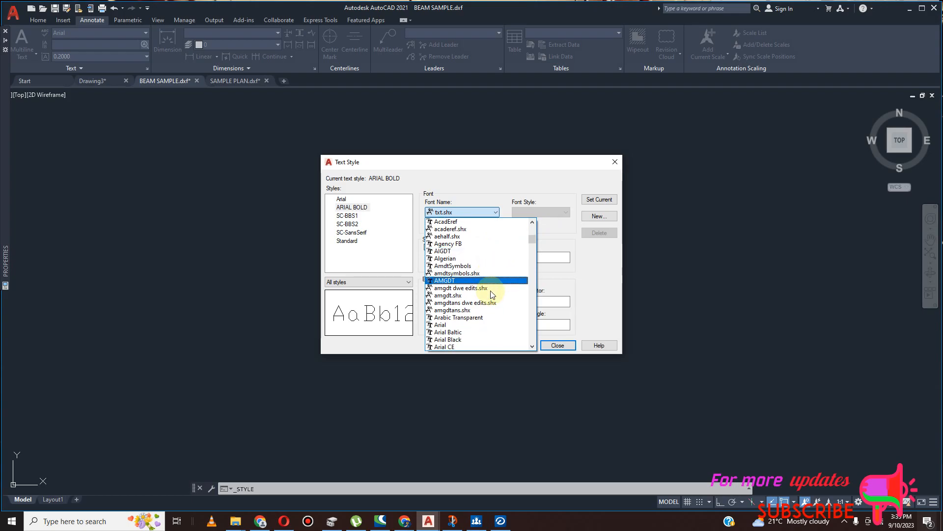
left_click(484, 324)
left_click(560, 214)
left_click(556, 225)
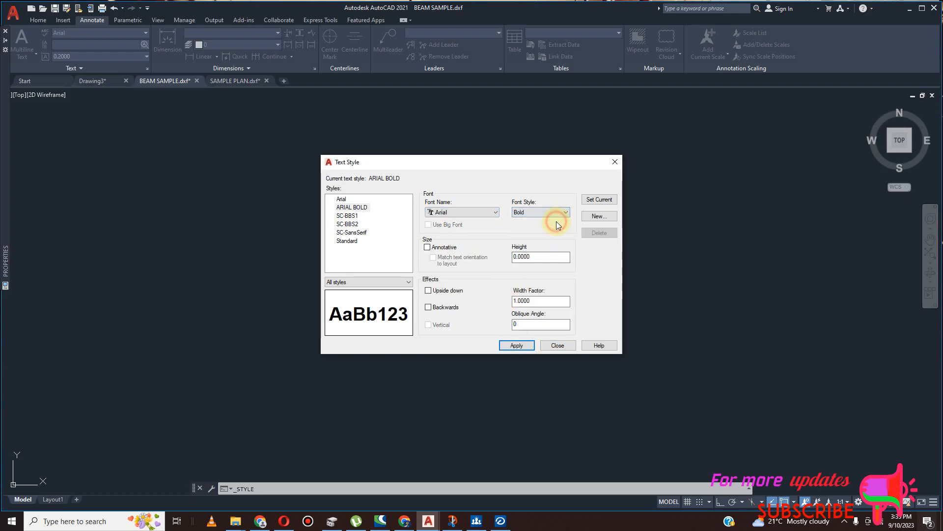
left_click(515, 339)
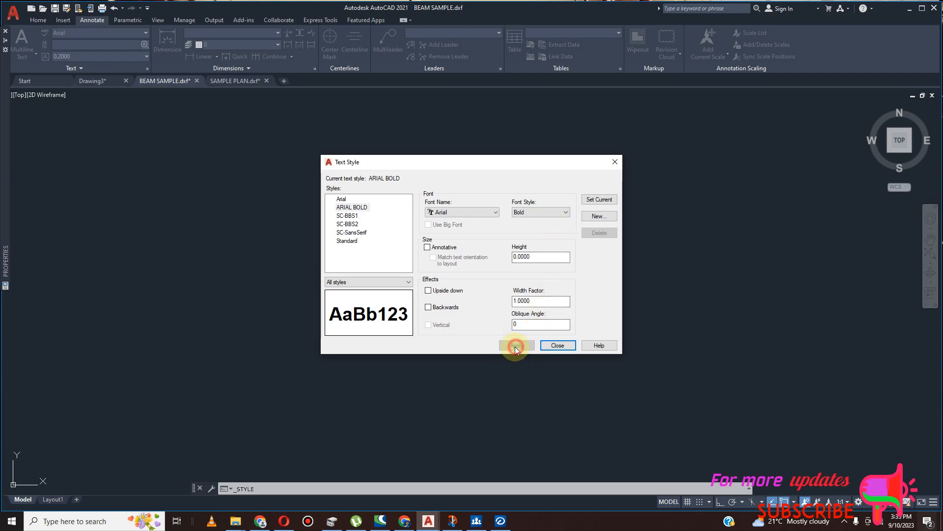
left_click(558, 345)
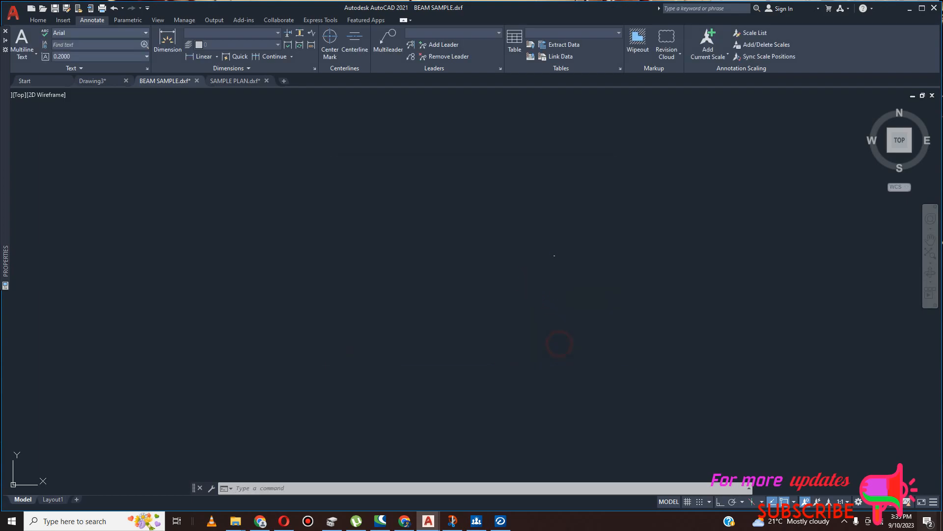
Apply the ARIAL BOLD text style to the "Beam P 450*200" label beneath the cross-sections.
scroll(524, 238, "up", 5)
left_click(572, 168)
left_click(375, 228)
right_click(369, 290)
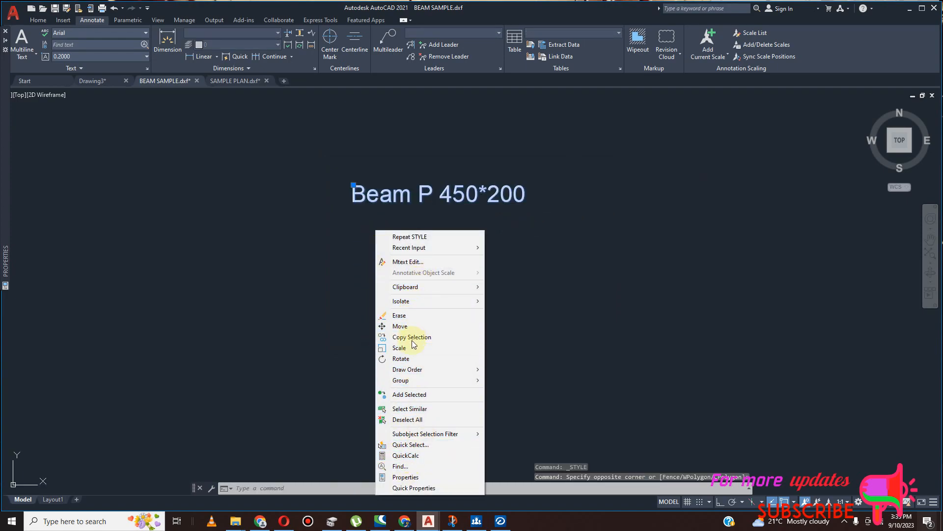
left_click(412, 476)
scroll(108, 224, "down", 3)
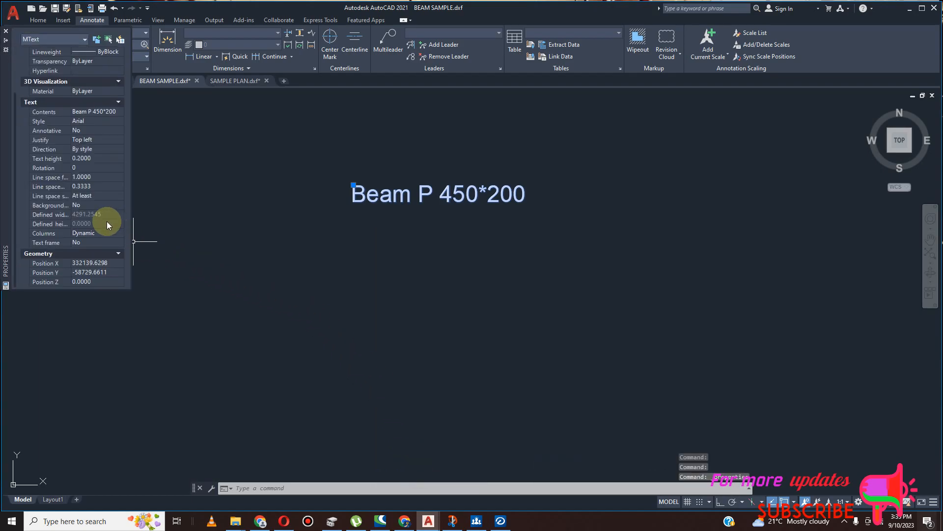
left_click(108, 122)
left_click(107, 137)
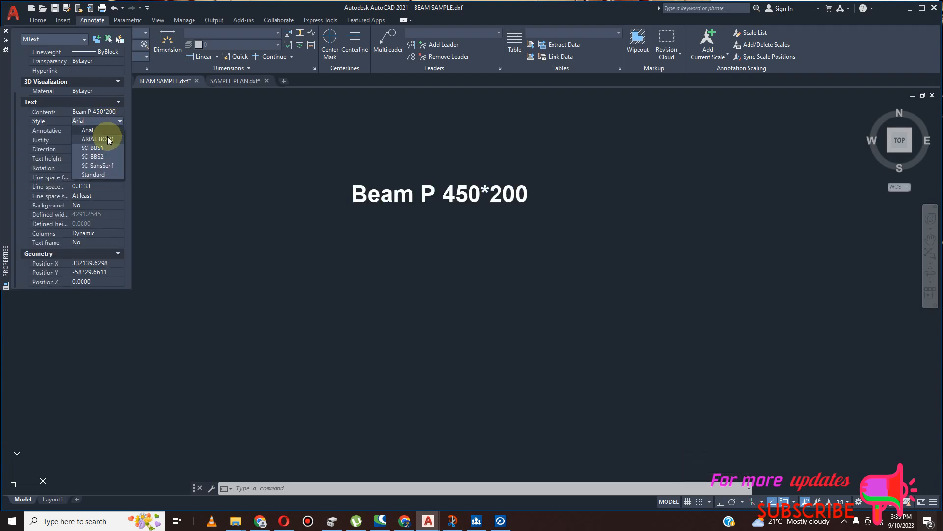
Set the text height of the "Beam P 450*200" label to 200.
left_click(95, 157)
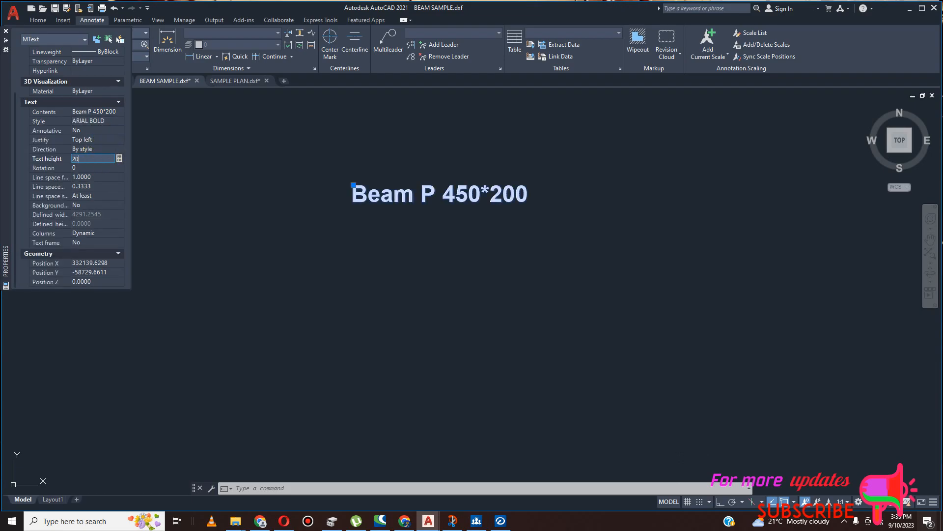
type("200")
key("Return")
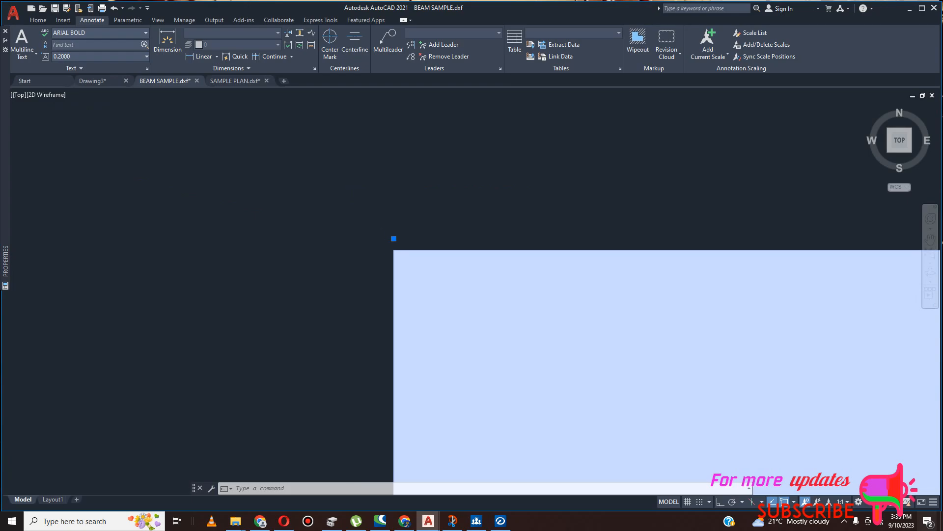
scroll(419, 280, "down", 15)
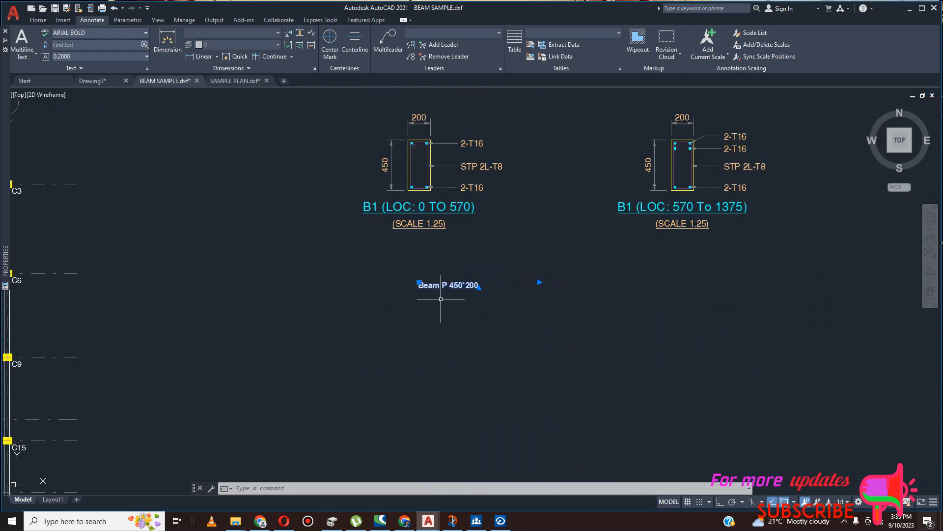
scroll(449, 290, "up", 6)
scroll(448, 287, "down", 8)
scroll(447, 285, "up", 8)
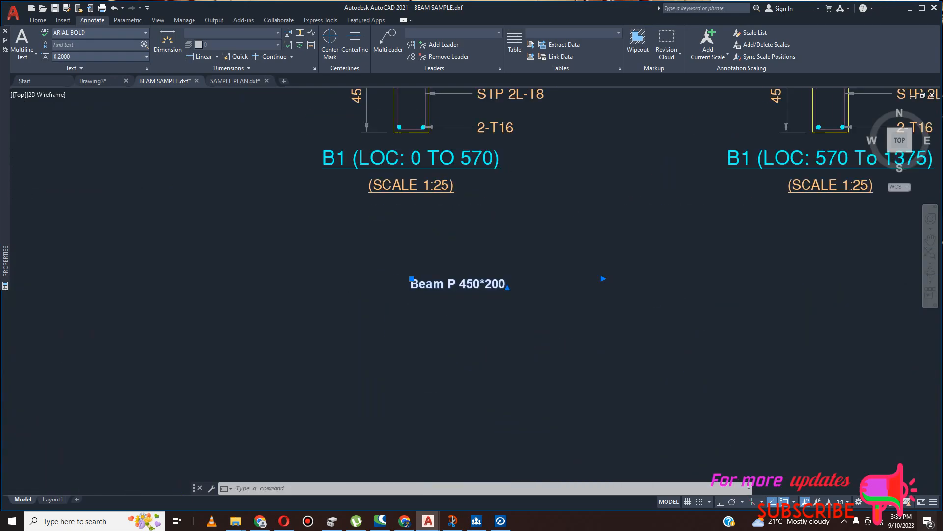
Set the text height of the "Beam P 450*200" label to 350 and deselect it.
right_click(405, 245)
left_click(442, 496)
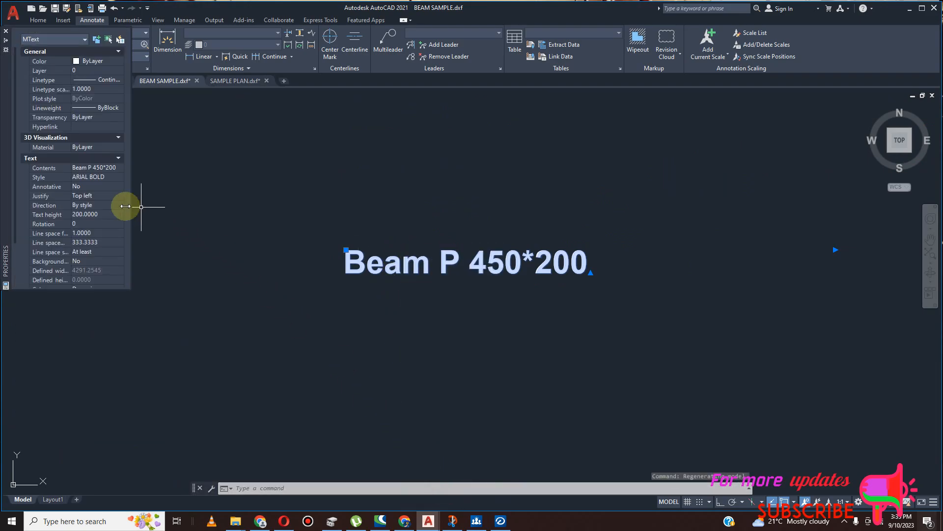
left_click(101, 215)
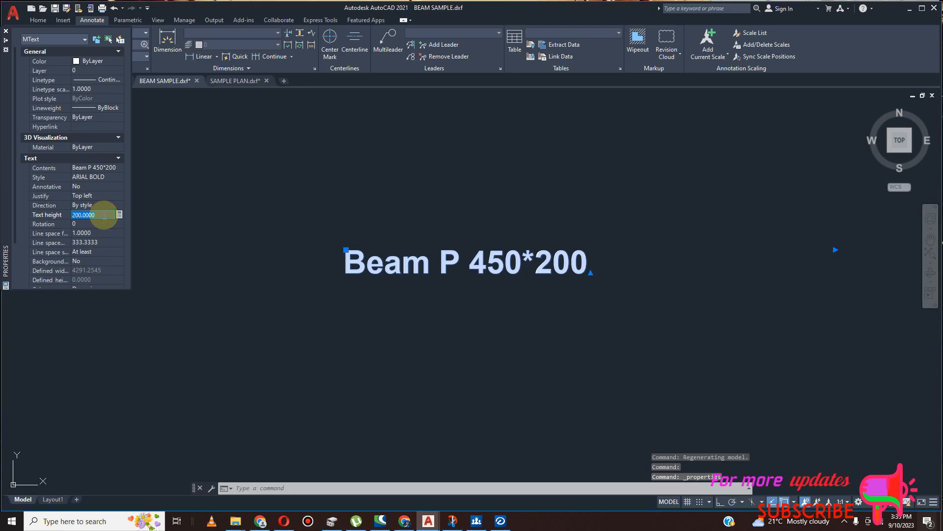
type("350")
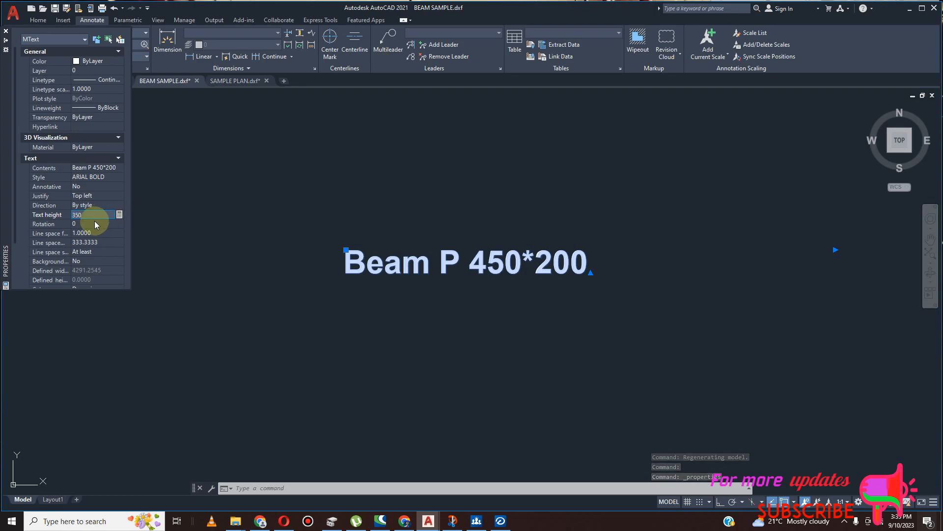
key("Return")
scroll(438, 263, "down", 10)
scroll(438, 263, "up", 4)
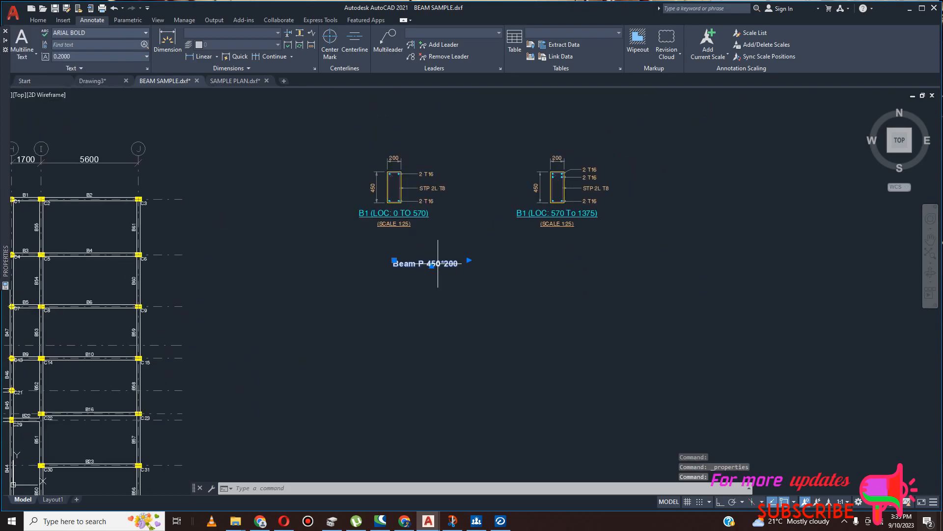
scroll(437, 278, "up", 4)
key("Escape")
scroll(476, 261, "down", 4)
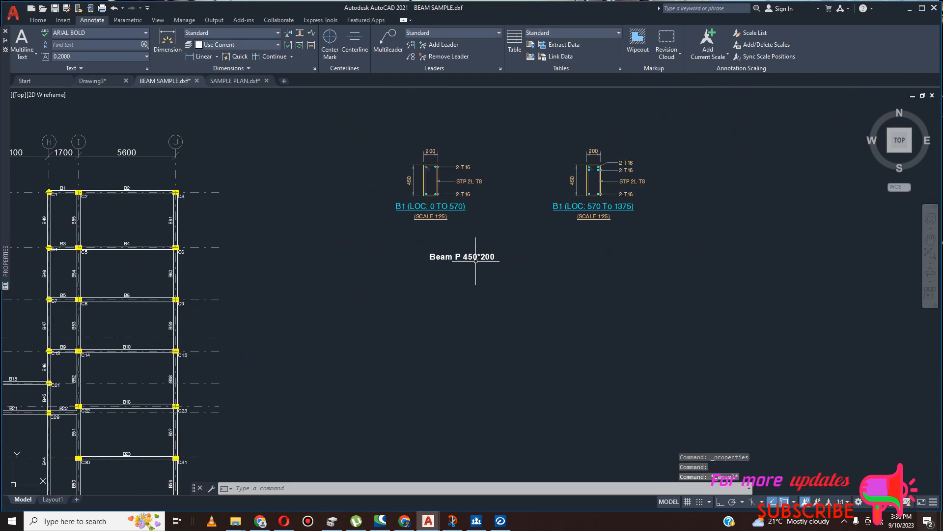
Move the "Beam P 450*200" label directly beneath the scale note of the B1 (LOC: 0 TO 570) section.
scroll(521, 240, "down", 4)
left_click(506, 234)
left_click(458, 263)
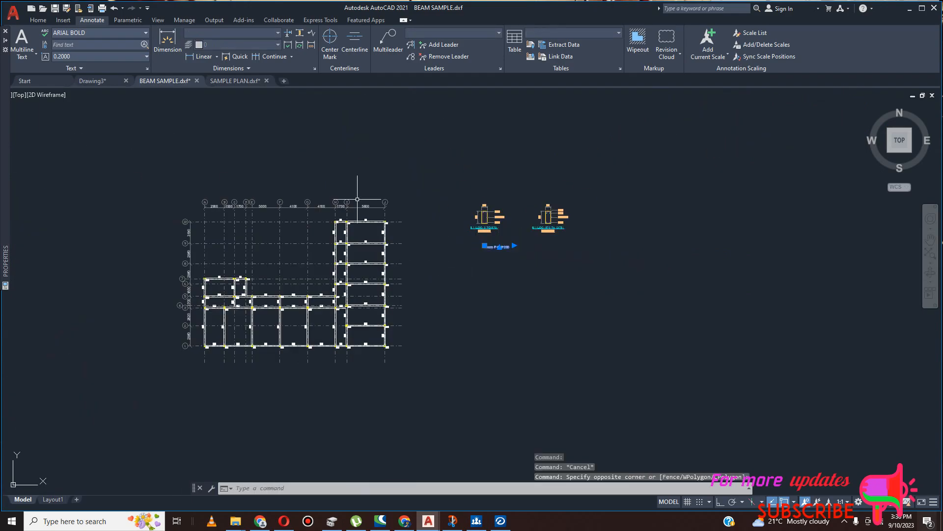
left_click(43, 21)
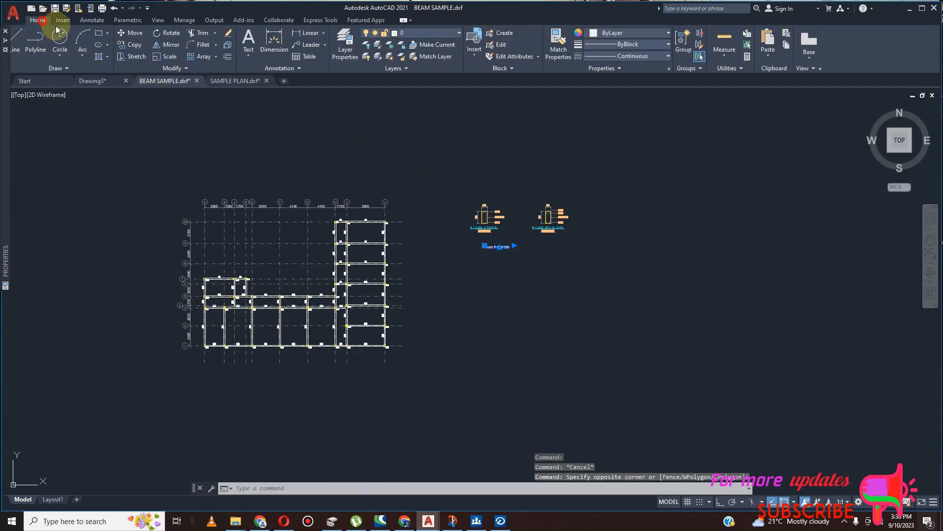
left_click(135, 33)
scroll(499, 254, "up", 3)
left_click(507, 249)
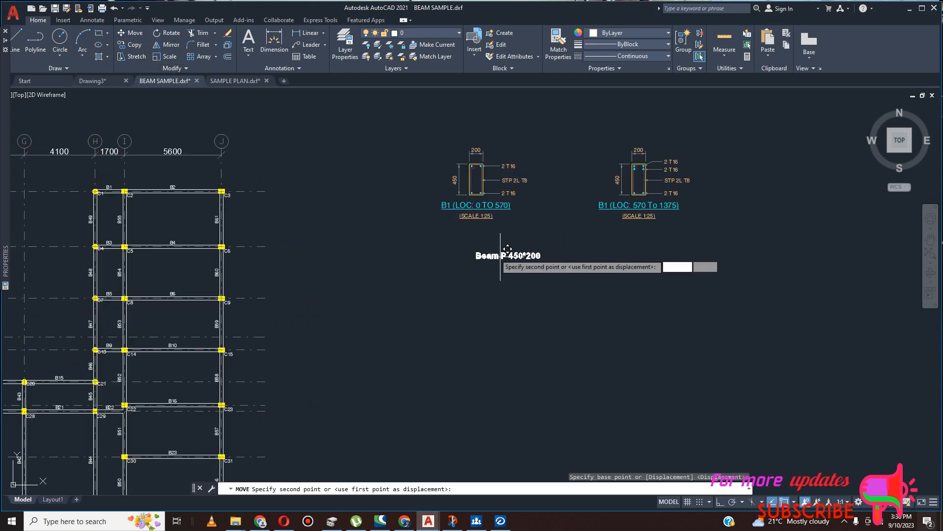
left_click(495, 245)
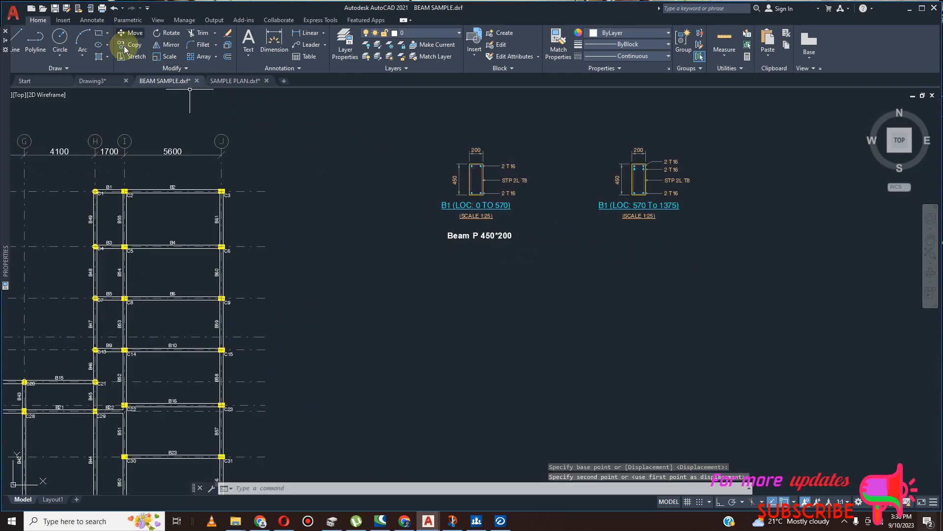
Copy the "Beam P 450*200" label beneath the B1 (LOC: 570 To 1375) section.
left_click(482, 235)
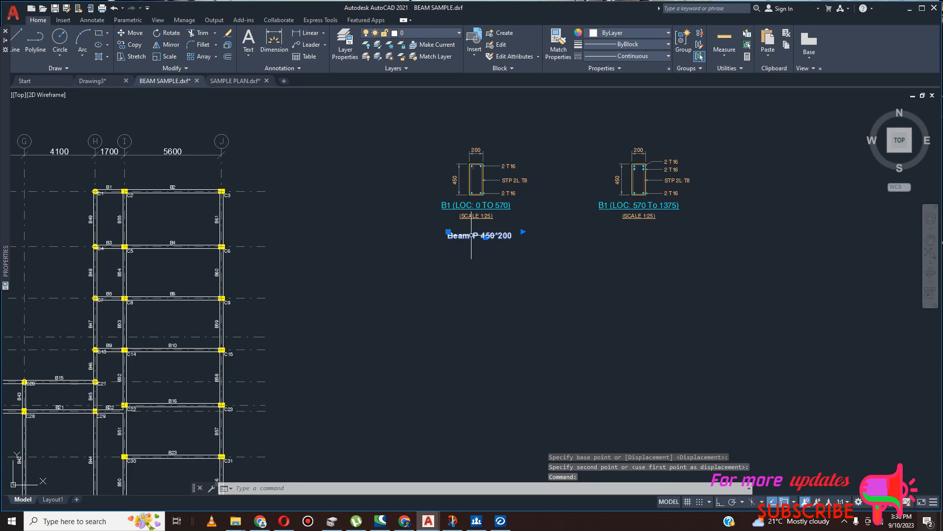
left_click(130, 44)
left_click(483, 234)
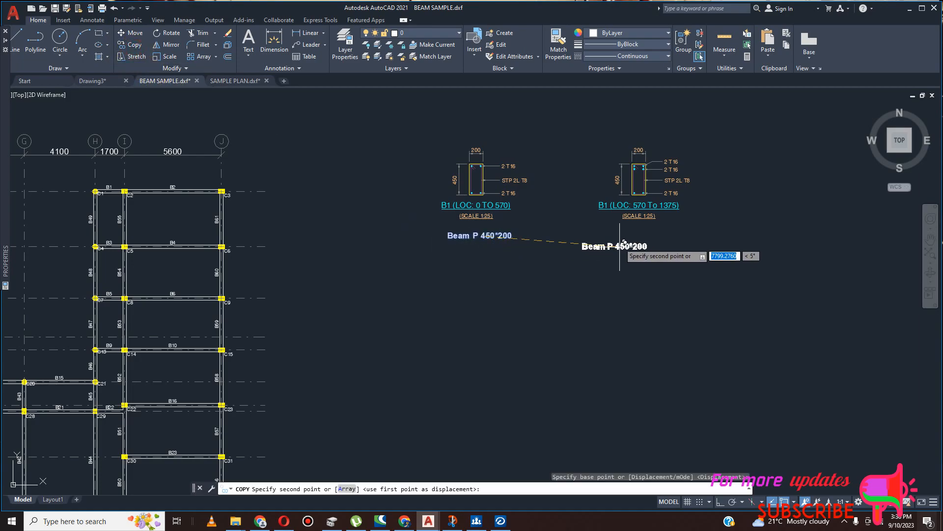
left_click(641, 232)
key("Escape")
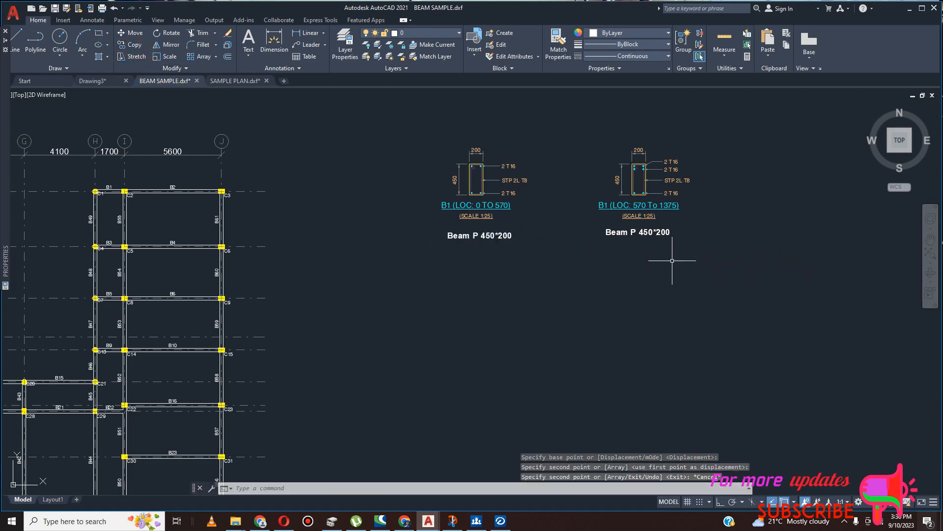
Add the second line "at Supports" to the copied "Beam P 450*200" label.
double_click(670, 232)
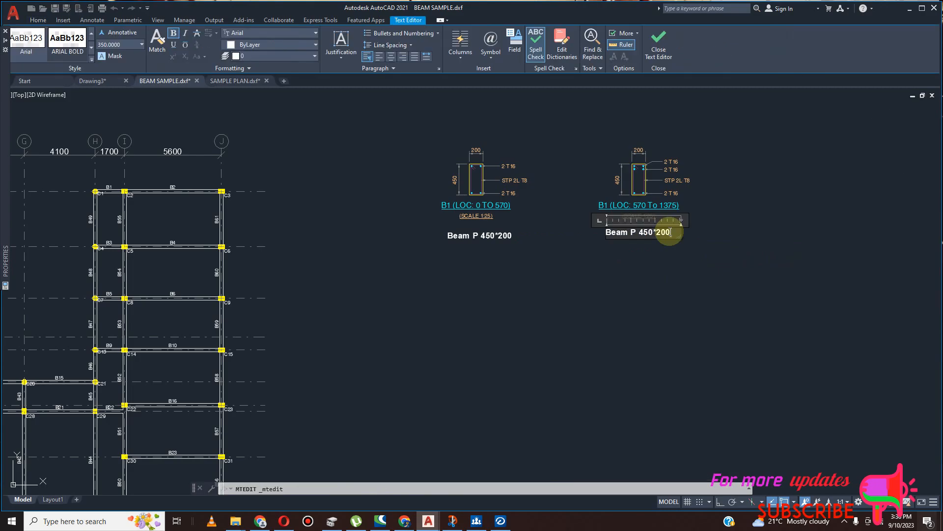
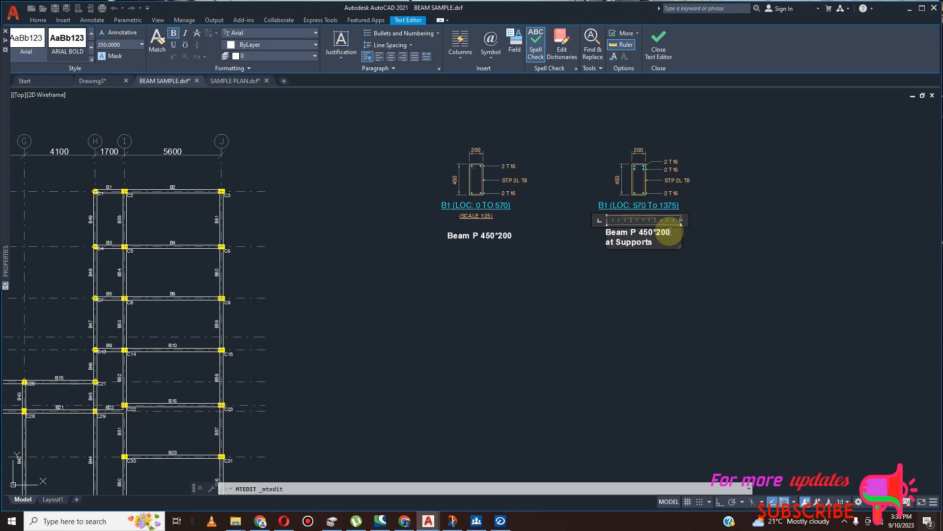
left_click(779, 170)
scroll(737, 234, "down", 5)
scroll(647, 265, "up", 6)
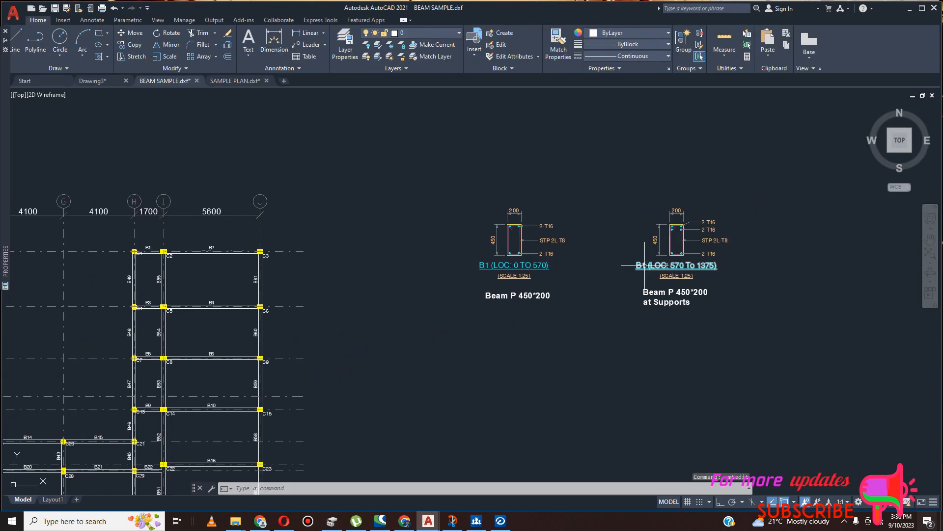
Erase the titles "B1 (LOC: 0 TO 570)" and "B1 (LOC: 570 To 1375)" from beneath the two cross-sections.
scroll(681, 290, "up", 6)
scroll(669, 257, "down", 4)
scroll(638, 236, "up", 2)
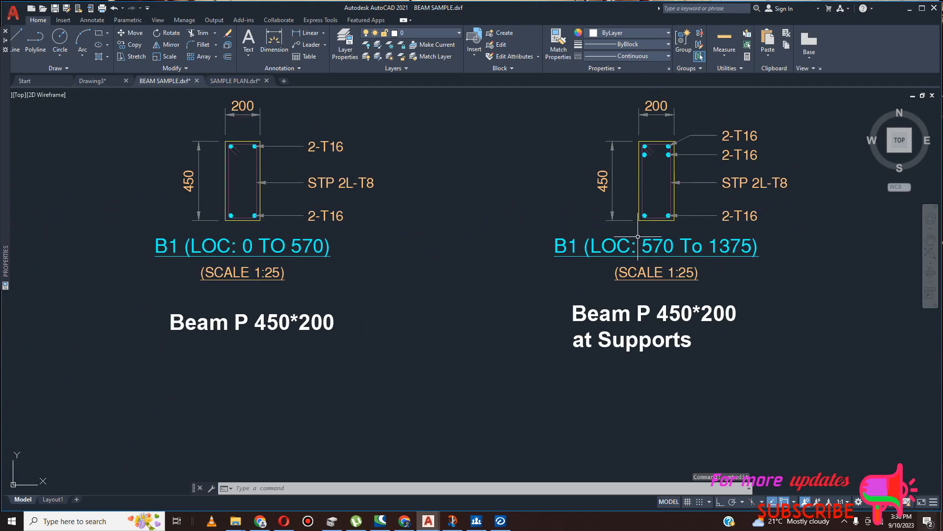
scroll(573, 253, "down", 3)
scroll(786, 250, "up", 5)
left_click(772, 223)
left_click(707, 231)
scroll(732, 236, "down", 3)
scroll(489, 244, "up", 3)
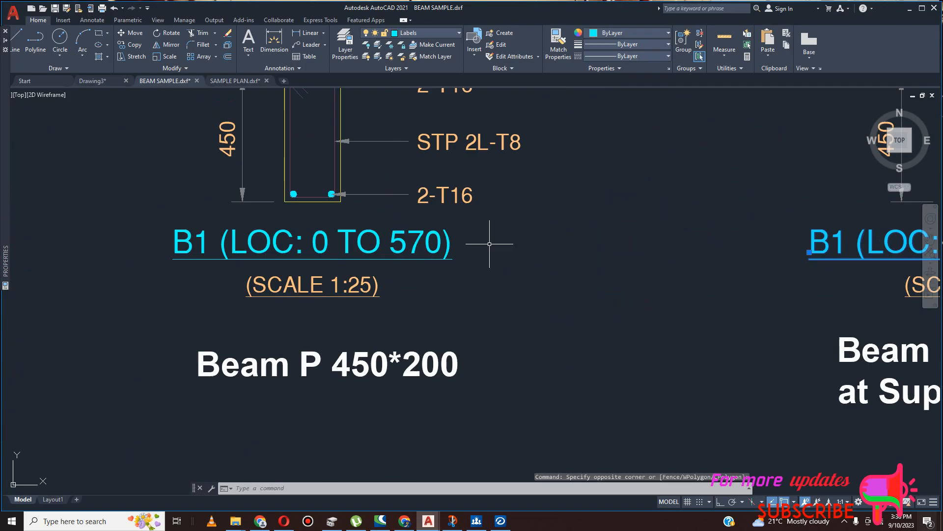
left_click(495, 235)
left_click(446, 240)
scroll(524, 252, "down", 3)
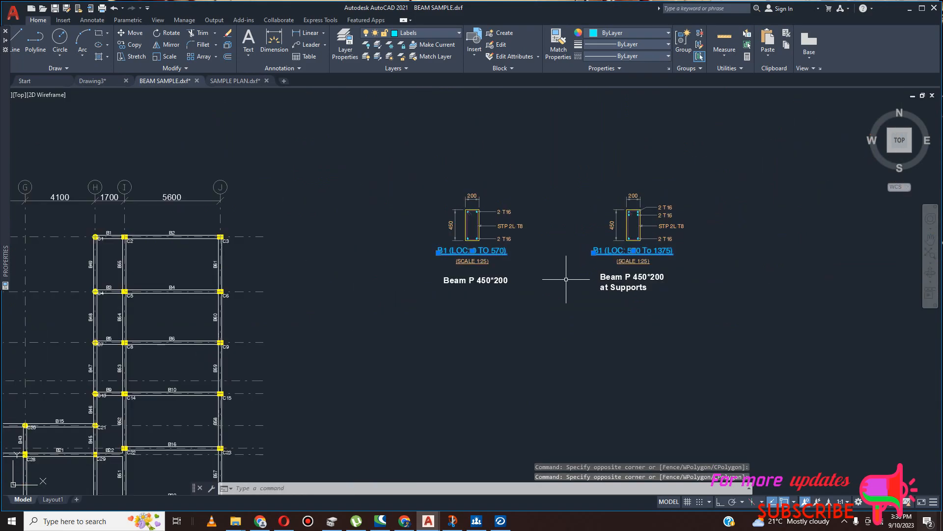
scroll(639, 261, "up", 3)
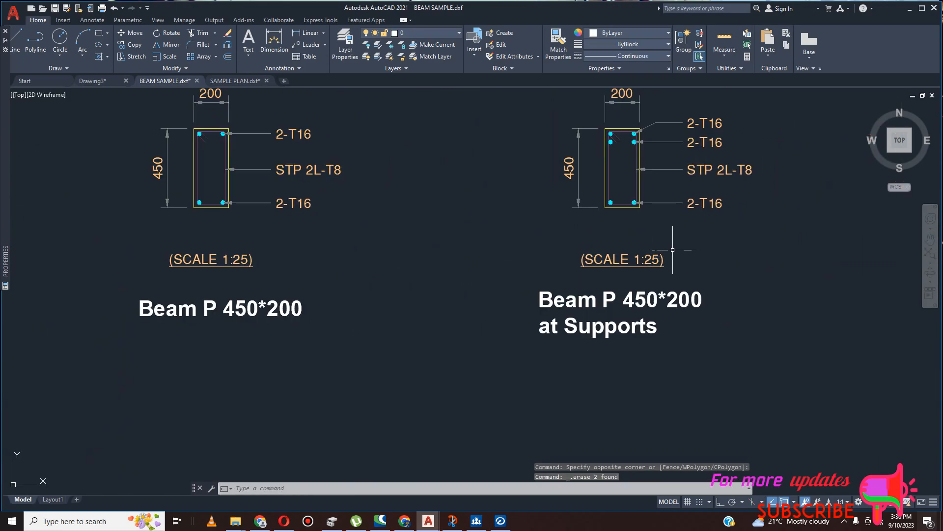
scroll(673, 250, "down", 3)
scroll(654, 273, "down", 3)
scroll(616, 248, "up", 2)
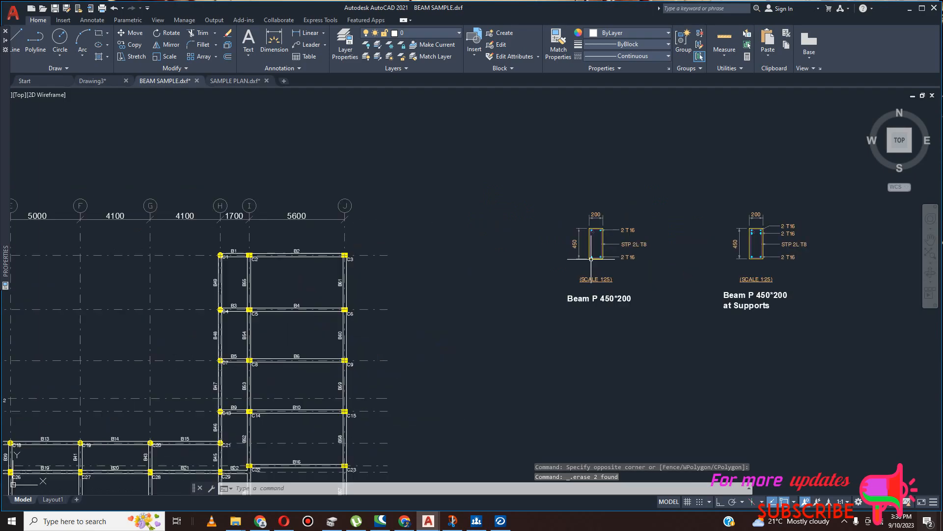
scroll(620, 241, "up", 5)
left_click(640, 219)
right_click(682, 209)
left_click(658, 177)
key("Escape")
Examine the beam plan and its beam marks alongside the two labelled Beam P cross-sections.
scroll(619, 196, "down", 6)
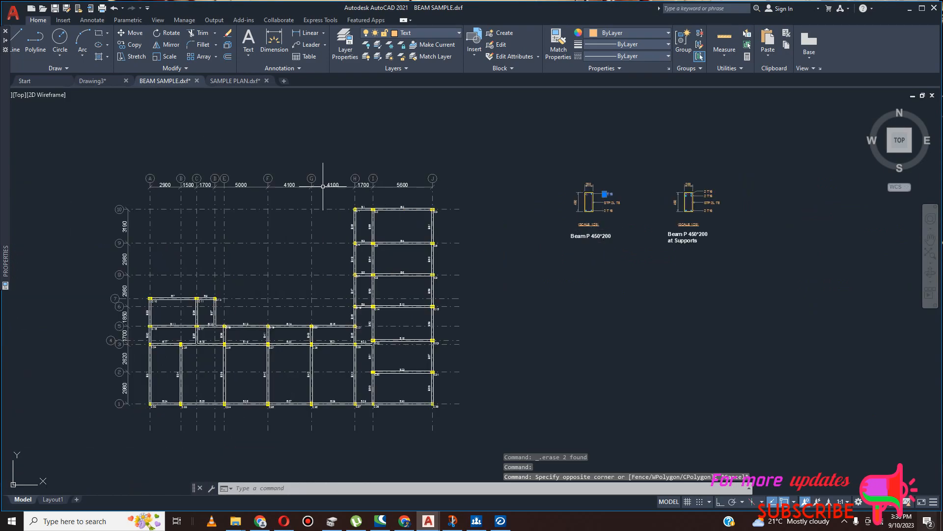
scroll(344, 191, "up", 3)
scroll(545, 232, "down", 7)
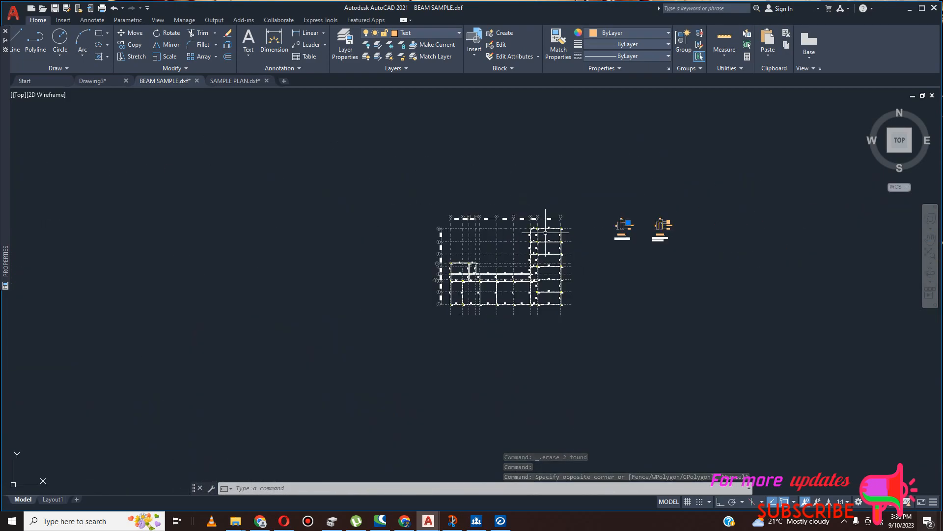
scroll(669, 235, "up", 6)
scroll(614, 250, "up", 4)
scroll(668, 275, "down", 6)
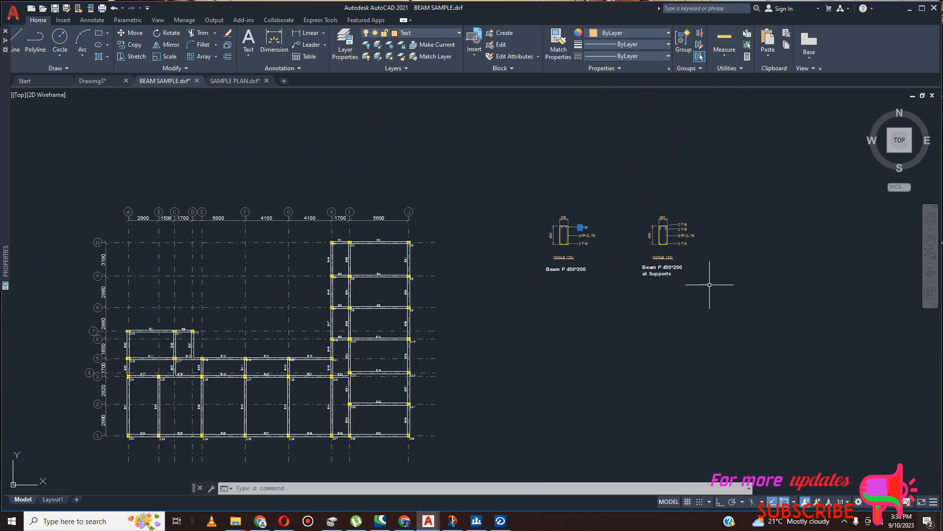
scroll(515, 267, "down", 8)
scroll(626, 277, "up", 8)
scroll(671, 251, "up", 6)
scroll(671, 251, "down", 4)
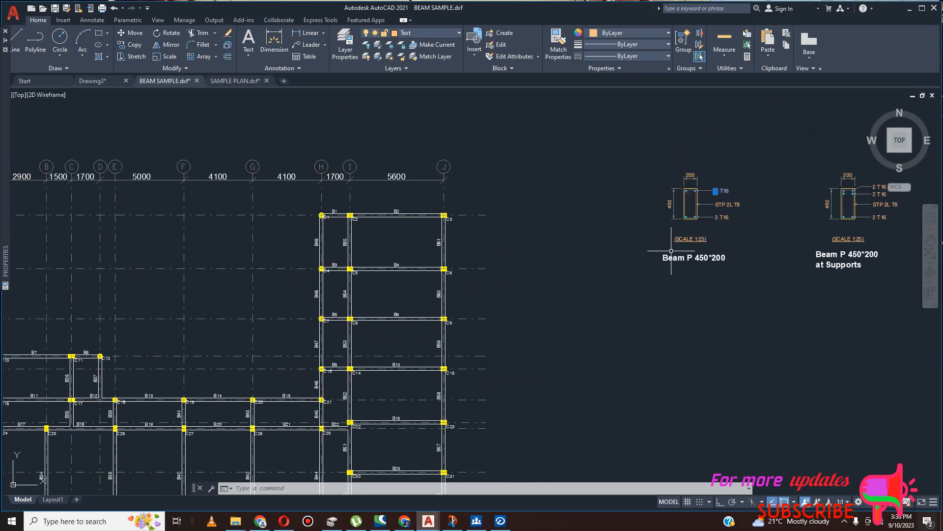
scroll(676, 264, "up", 4)
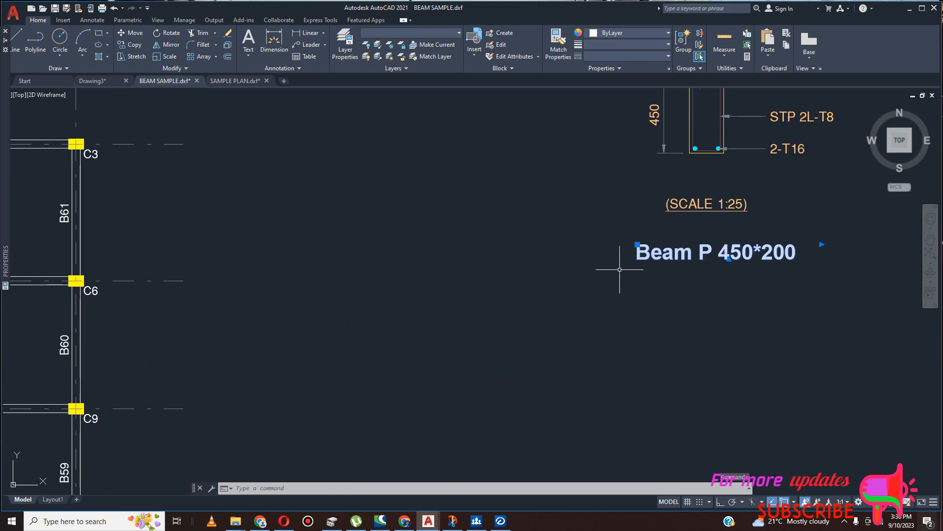
Copy the selected Beam P 450*200 label and 2-T16 text from the section detail to above beams B1 and B2 on the plan.
scroll(591, 264, "down", 4)
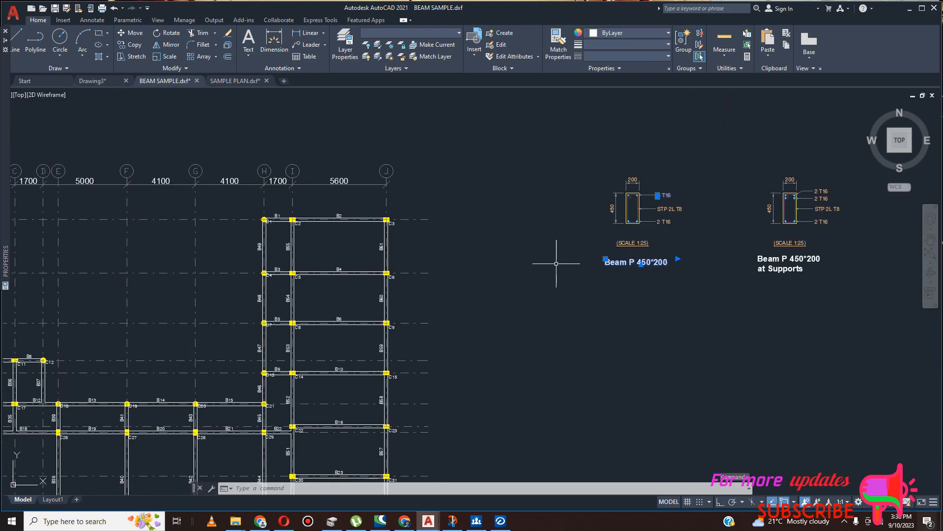
left_click(136, 45)
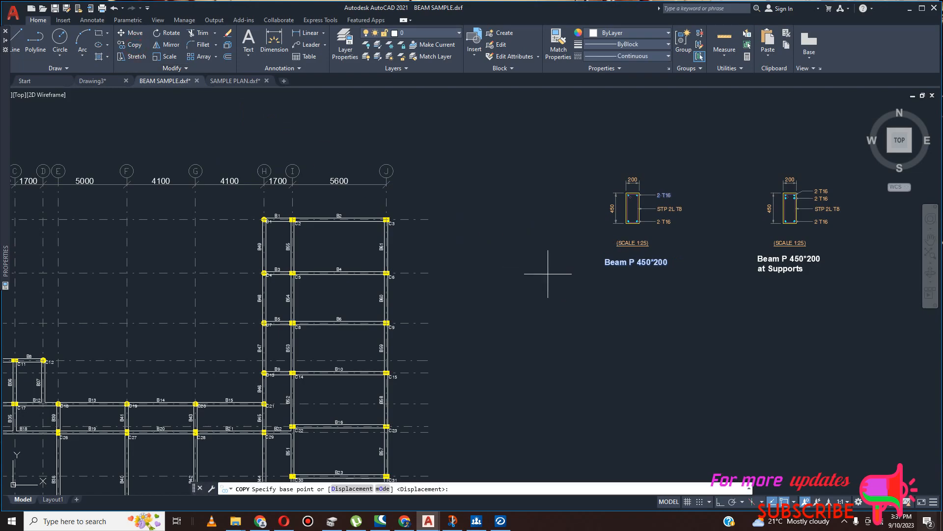
left_click(632, 263)
scroll(282, 214, "up", 6)
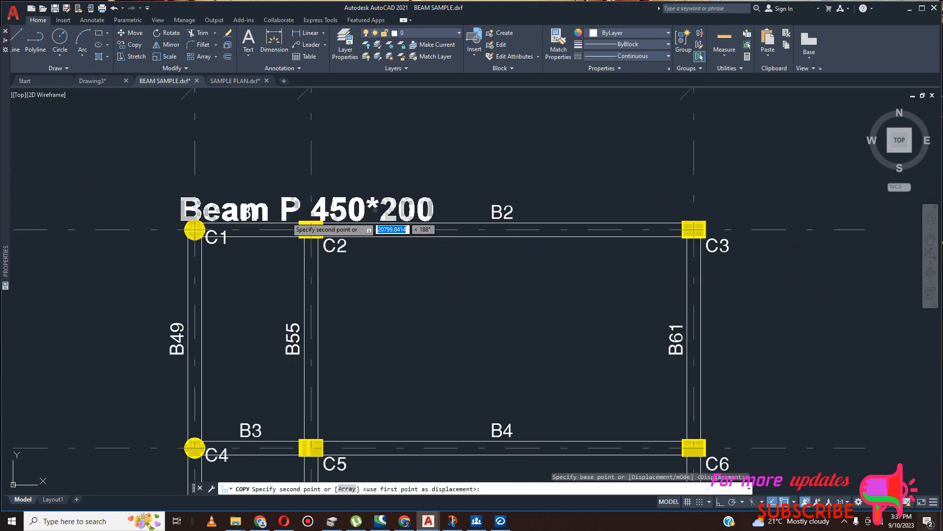
left_click(252, 188)
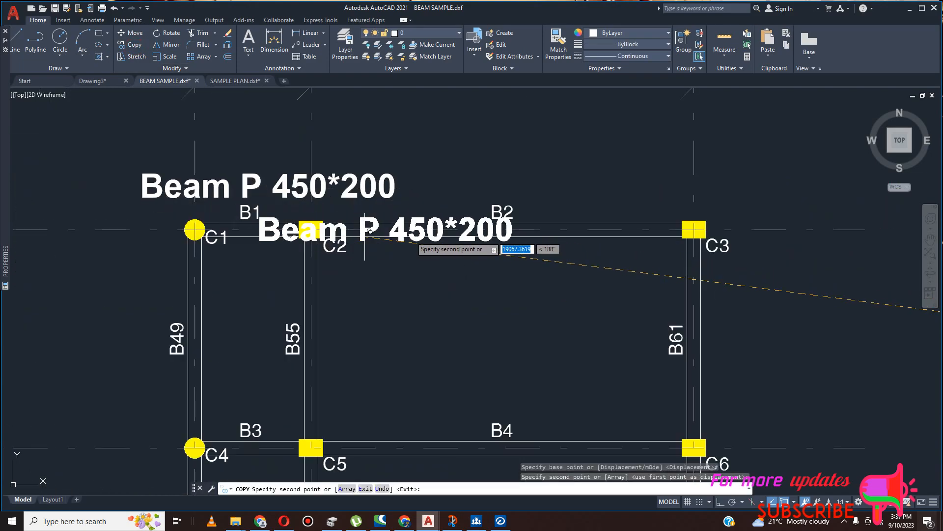
left_click(531, 192)
scroll(531, 192, "down", 6)
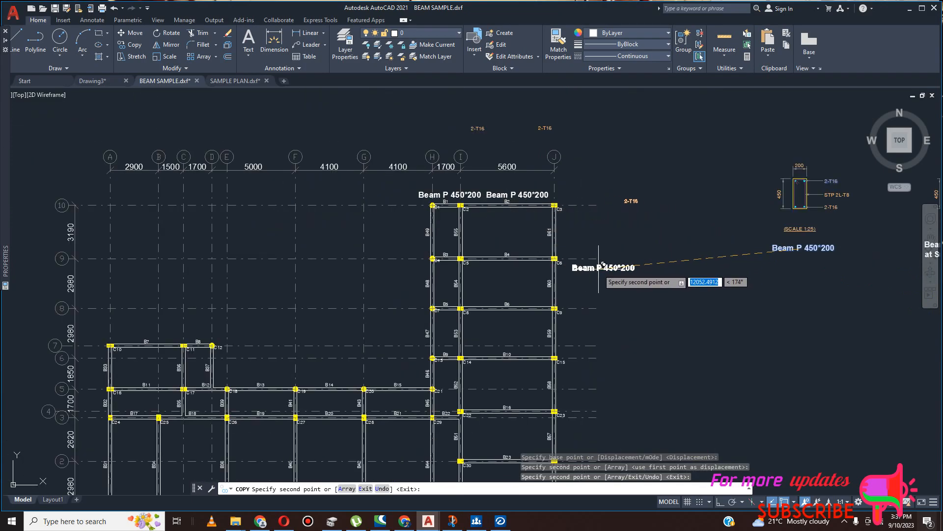
key("Escape")
Review the labels above beams B1 and B2 on the plan together with the two Beam P section details.
scroll(628, 275, "down", 4)
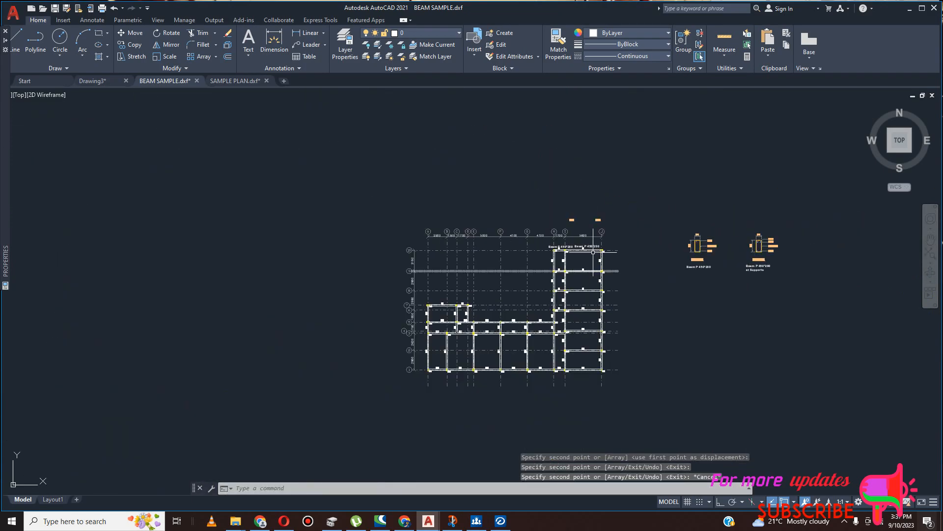
scroll(594, 251, "up", 5)
scroll(594, 252, "down", 5)
scroll(594, 252, "up", 8)
scroll(567, 240, "down", 10)
scroll(702, 250, "up", 4)
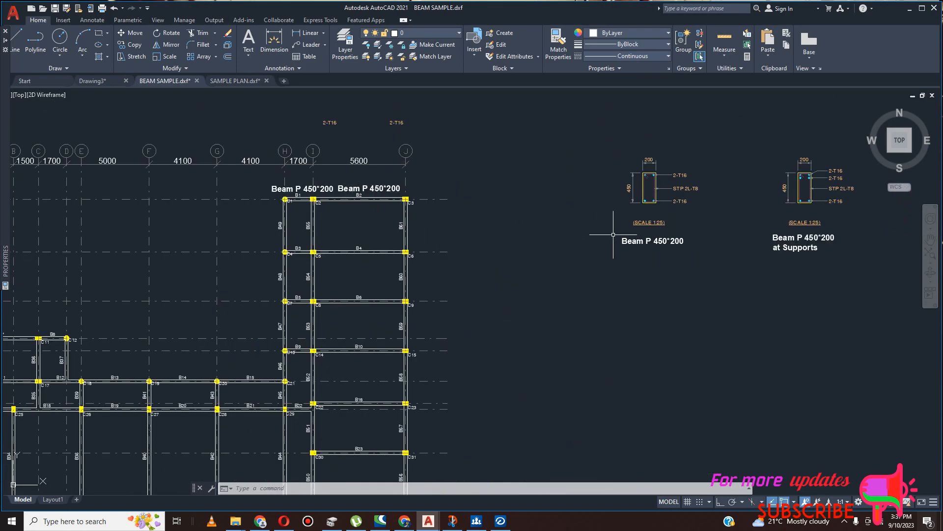
scroll(646, 241, "down", 2)
scroll(468, 200, "up", 4)
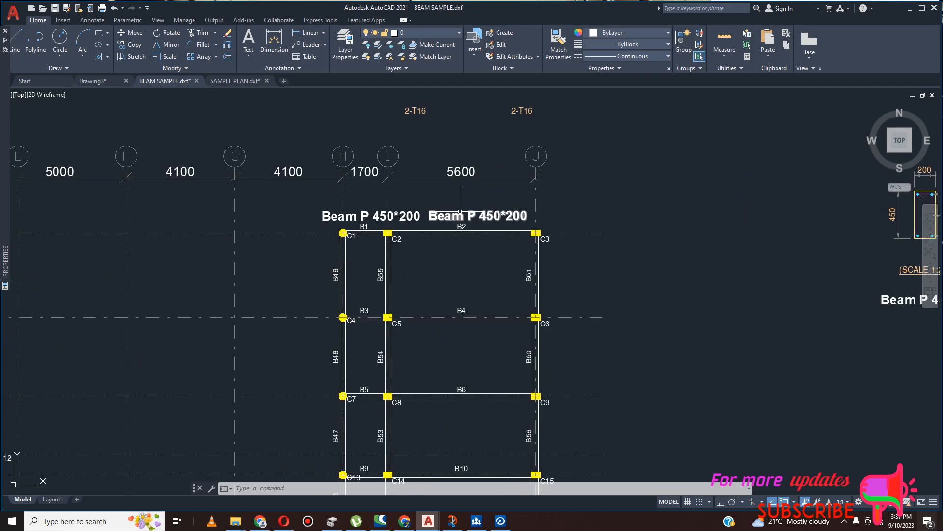
key("Escape")
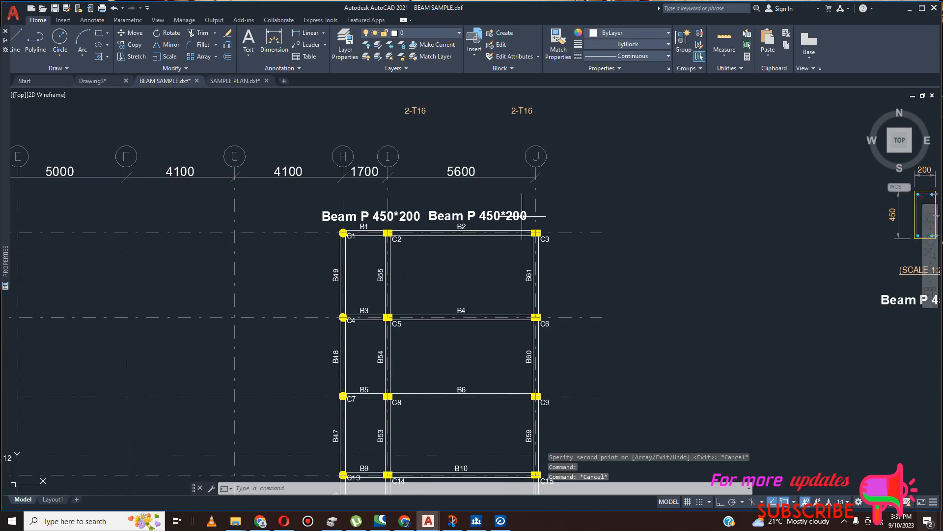
scroll(495, 213, "down", 4)
scroll(495, 216, "up", 4)
scroll(496, 216, "down", 3)
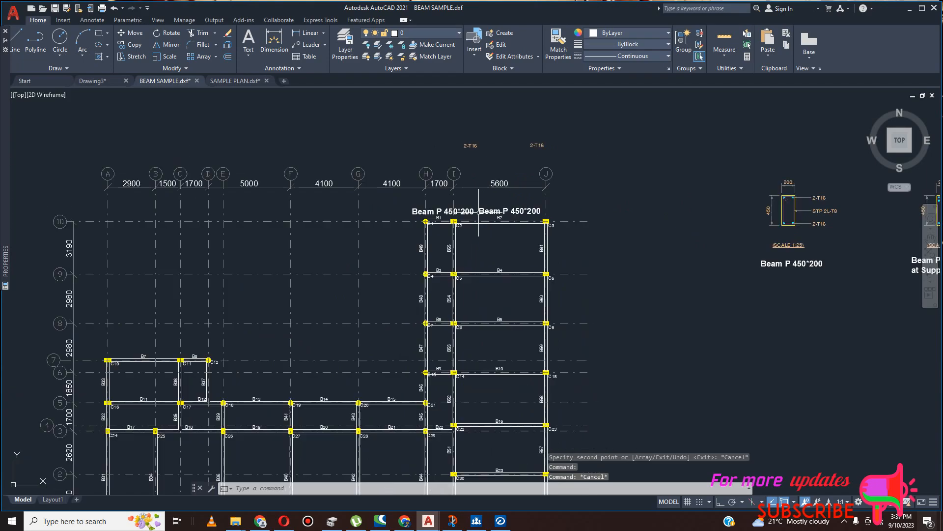
scroll(469, 216, "up", 4)
scroll(507, 215, "down", 5)
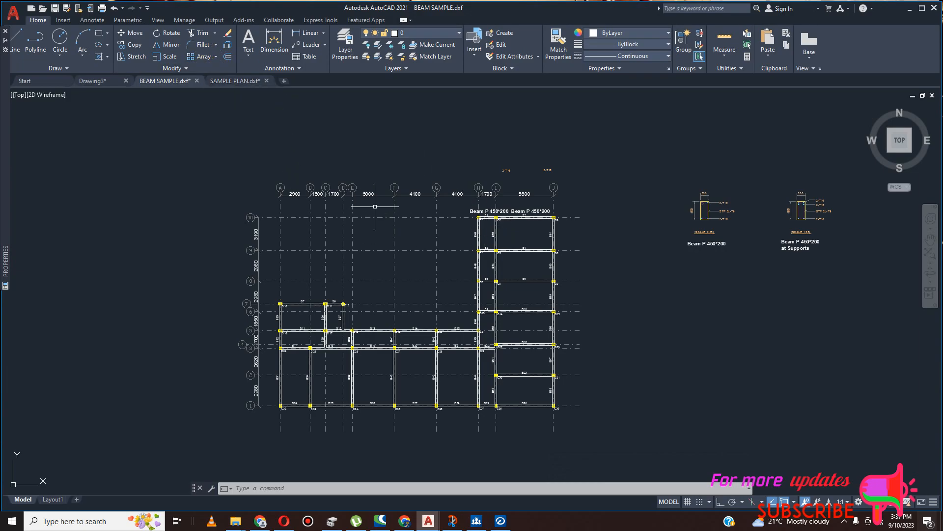
scroll(512, 258, "up", 3)
scroll(511, 259, "down", 7)
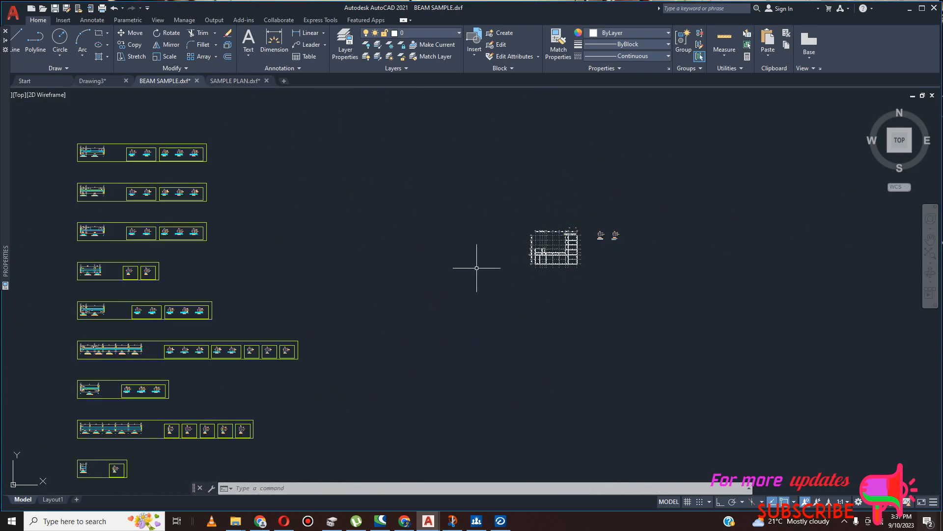
Examine the elevations and cross-sections of beams B3 to B6 for their sizes and reinforcement.
scroll(63, 185, "up", 6)
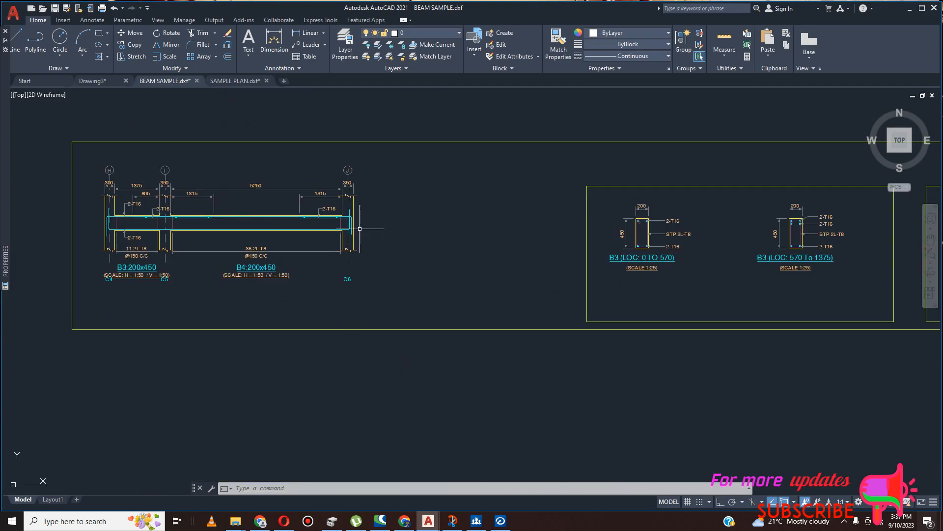
scroll(294, 219, "down", 8)
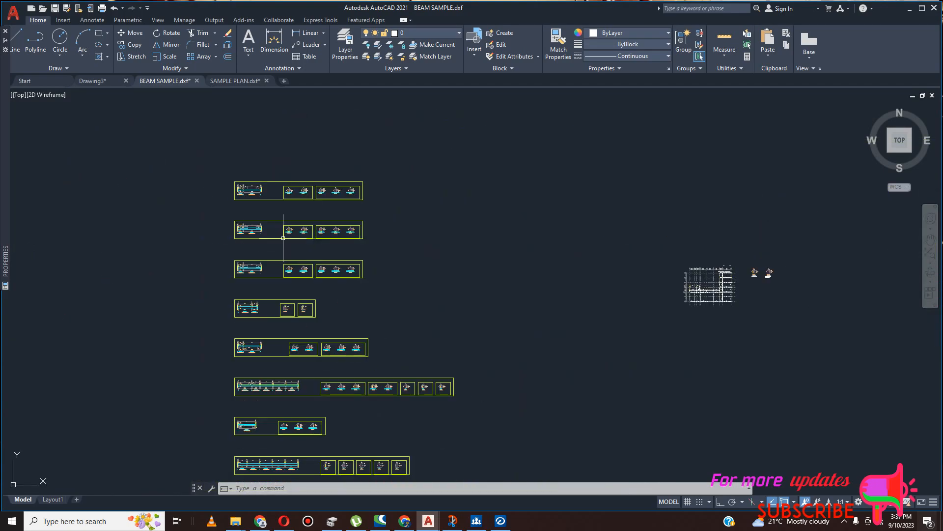
scroll(570, 266, "up", 7)
scroll(393, 243, "down", 9)
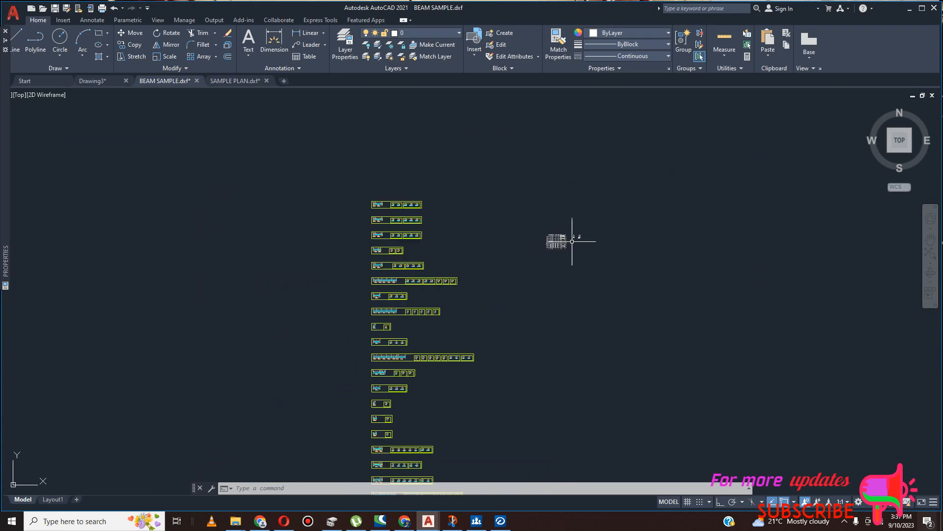
scroll(382, 251, "up", 8)
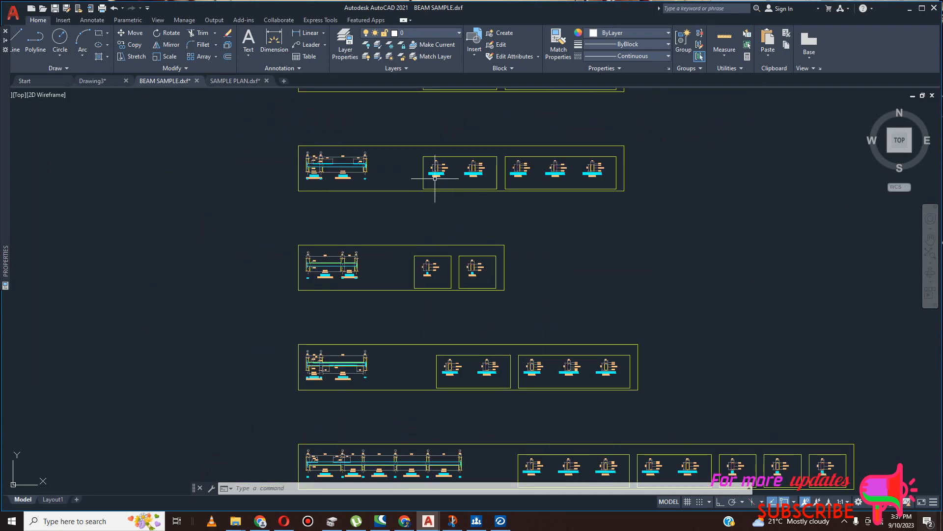
scroll(433, 173, "down", 5)
scroll(281, 176, "up", 6)
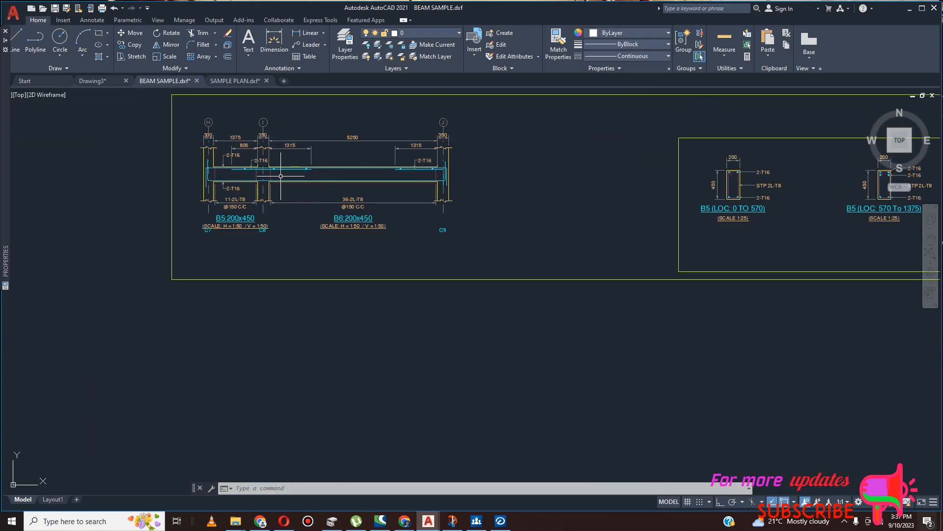
scroll(287, 226, "up", 2)
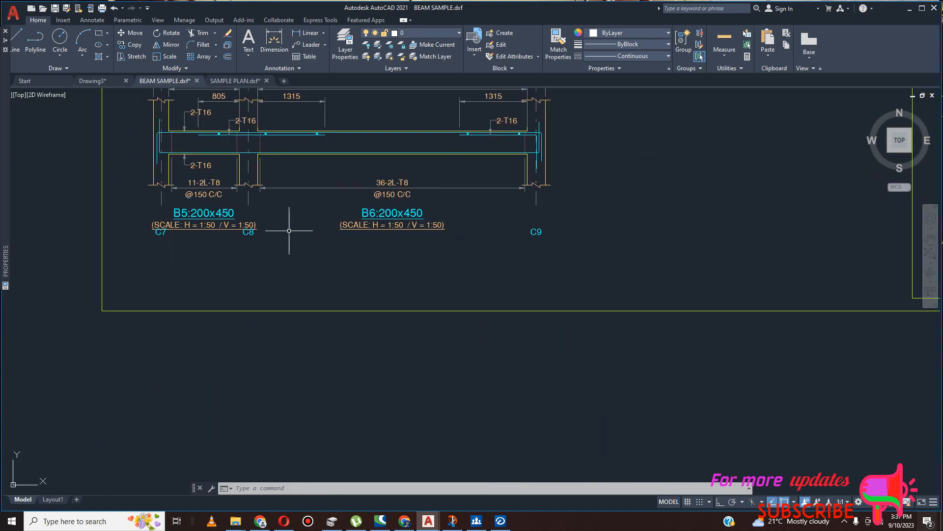
scroll(289, 230, "down", 4)
scroll(289, 221, "up", 4)
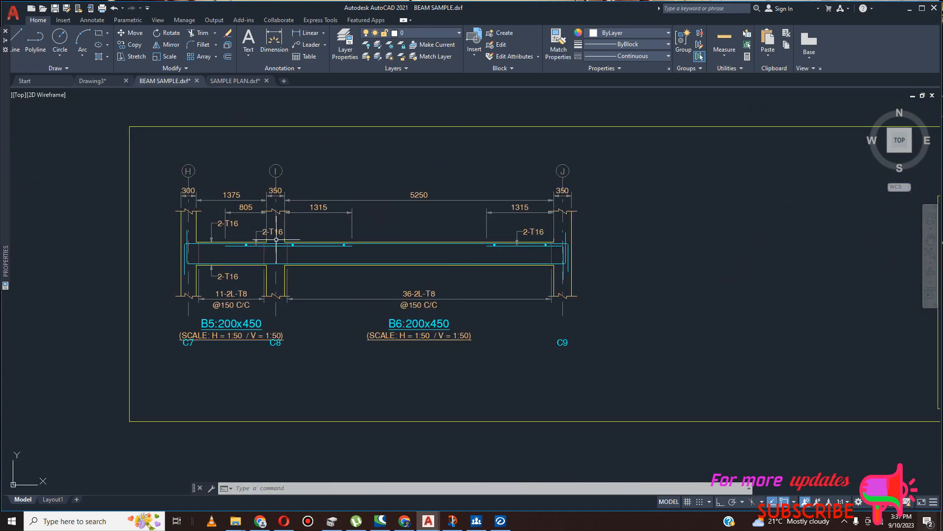
scroll(271, 251, "down", 4)
scroll(271, 269, "up", 4)
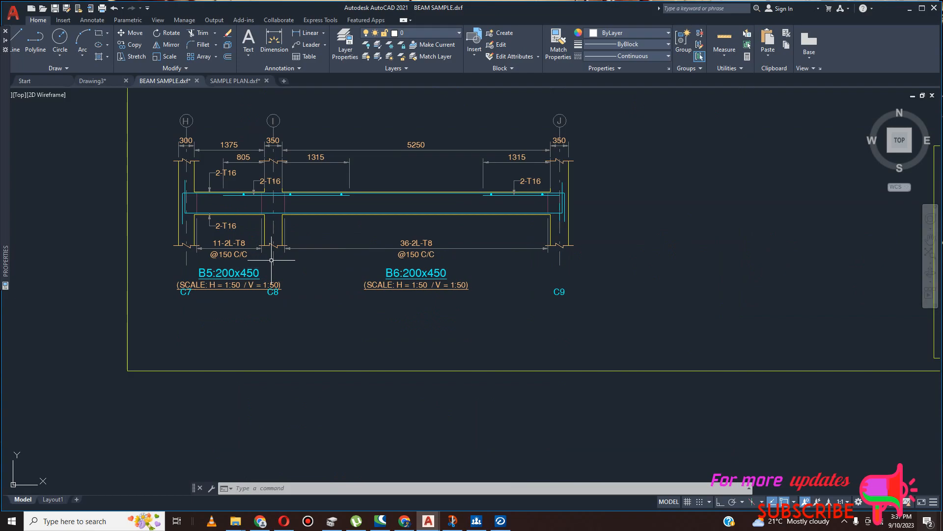
scroll(272, 260, "down", 8)
scroll(295, 277, "up", 9)
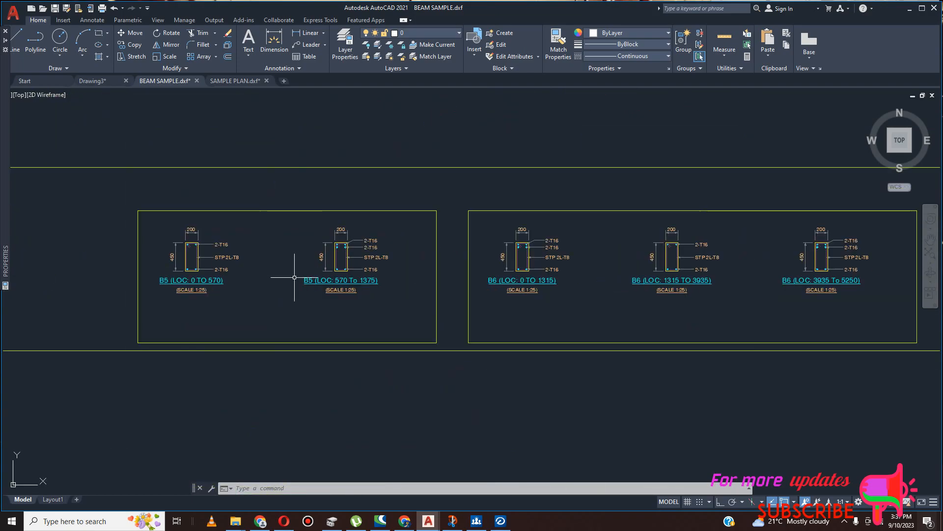
scroll(315, 280, "down", 6)
scroll(442, 211, "up", 8)
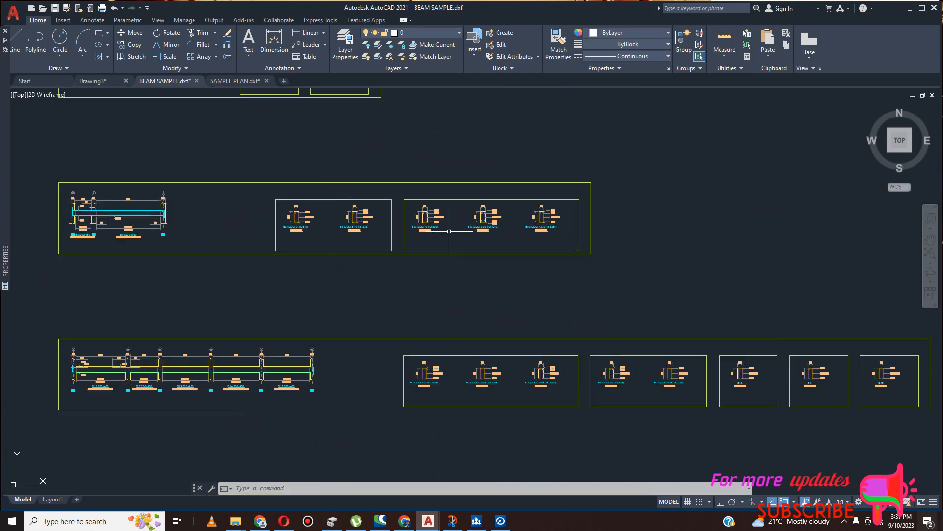
Examine the remaining beam detail sheets, including the elevation and cross-sections of beams B17 to B21.
scroll(428, 238, "up", 2)
scroll(428, 238, "down", 7)
scroll(501, 316, "up", 7)
scroll(480, 288, "down", 7)
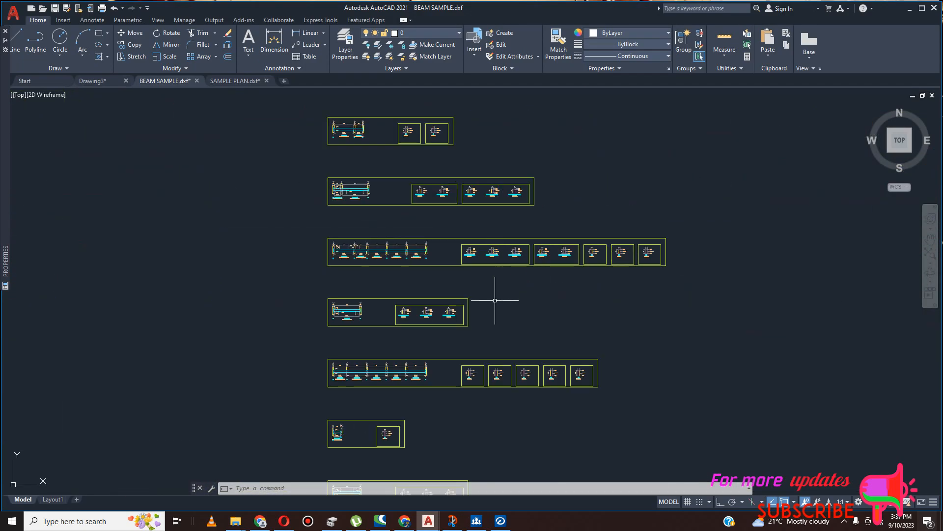
scroll(412, 314, "up", 7)
scroll(446, 286, "down", 6)
scroll(545, 344, "up", 8)
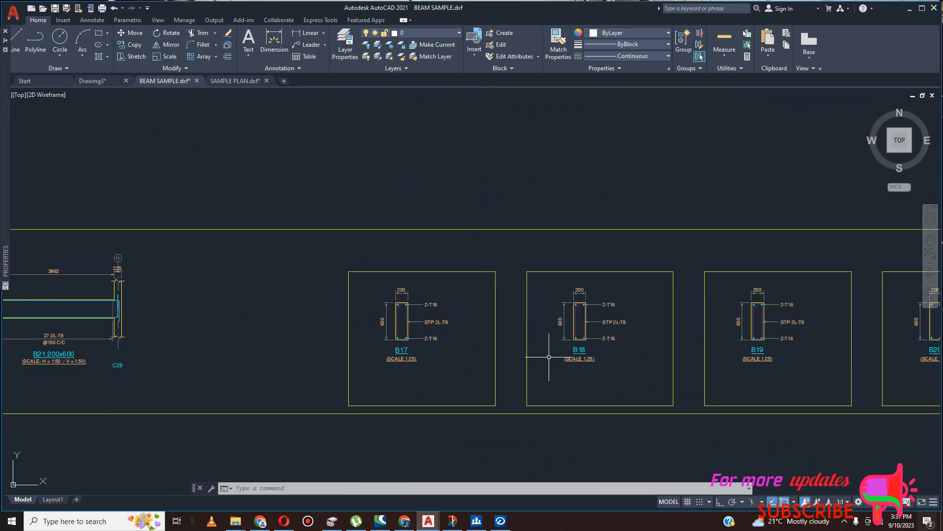
scroll(575, 323, "down", 3)
scroll(575, 324, "down", 5)
scroll(411, 324, "up", 9)
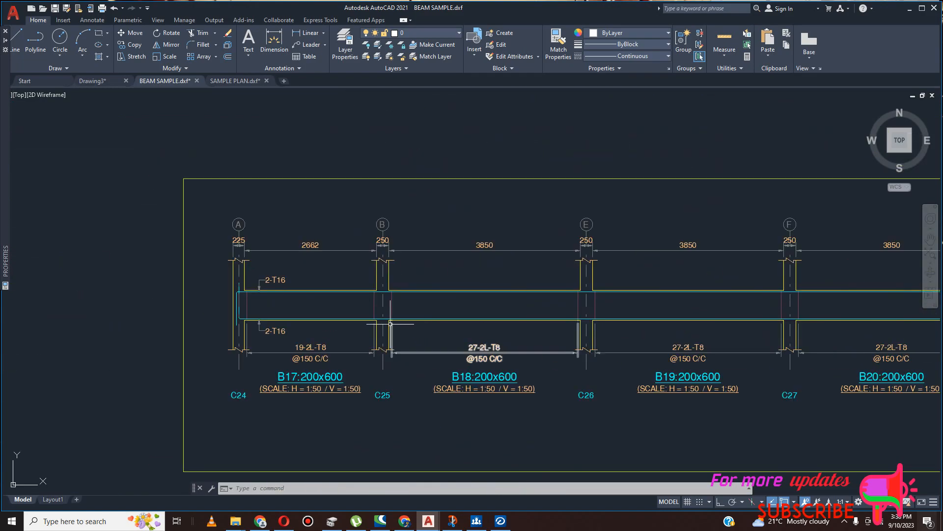
scroll(391, 324, "down", 6)
scroll(372, 219, "up", 5)
scroll(342, 191, "down", 2)
scroll(343, 196, "up", 3)
scroll(343, 210, "down", 5)
scroll(346, 226, "up", 4)
scroll(344, 185, "down", 9)
scroll(350, 291, "down", 2)
Look over the floor plan for the beams between columns C7 and C39 that still have no section label.
scroll(458, 265, "up", 10)
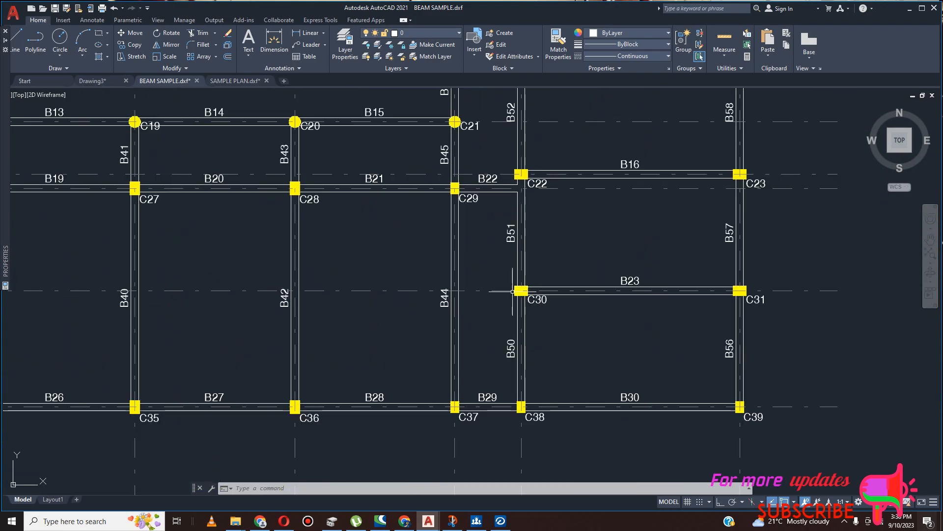
scroll(559, 308, "down", 6)
scroll(605, 195, "up", 6)
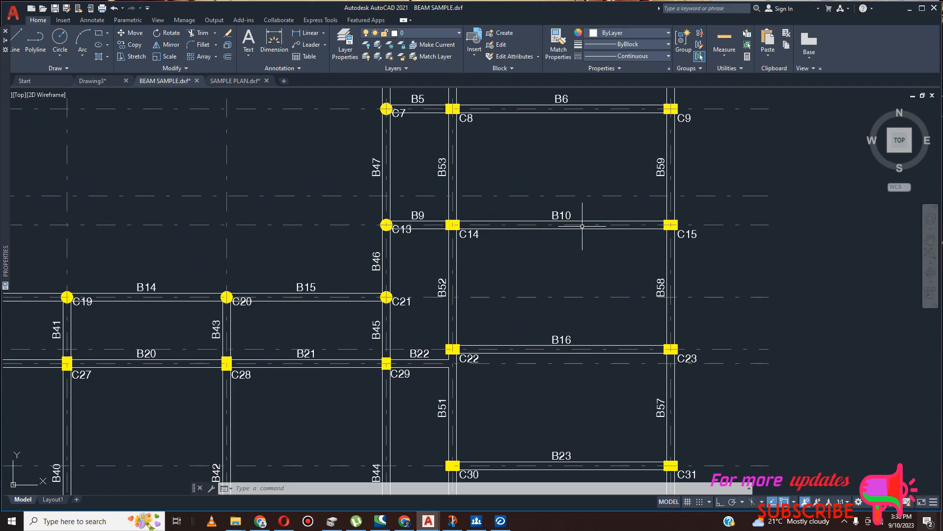
scroll(572, 240, "down", 3)
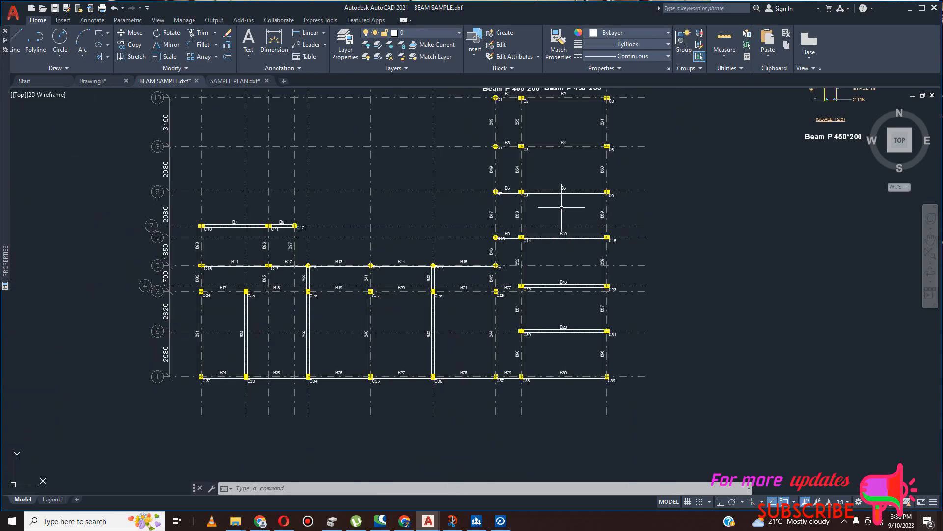
scroll(561, 208, "up", 4)
scroll(572, 287, "down", 4)
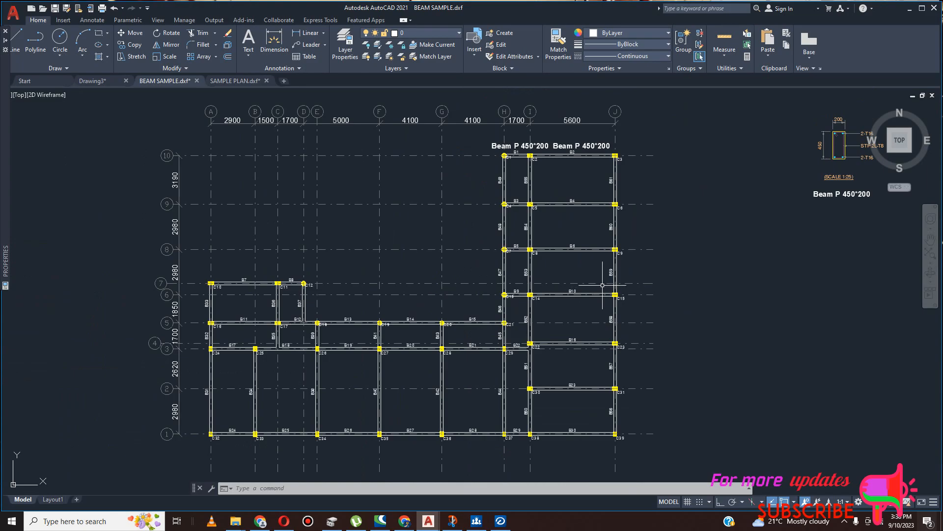
scroll(602, 285, "down", 2)
Copy the Beam P 450*200 label from beam B1 to positions above beams B3 and B4.
scroll(570, 216, "up", 7)
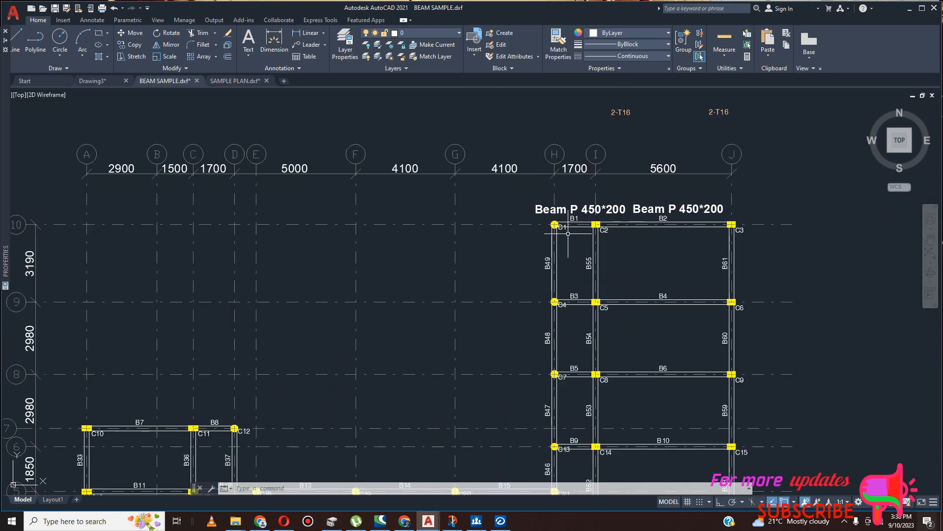
left_click(565, 207)
left_click(141, 48)
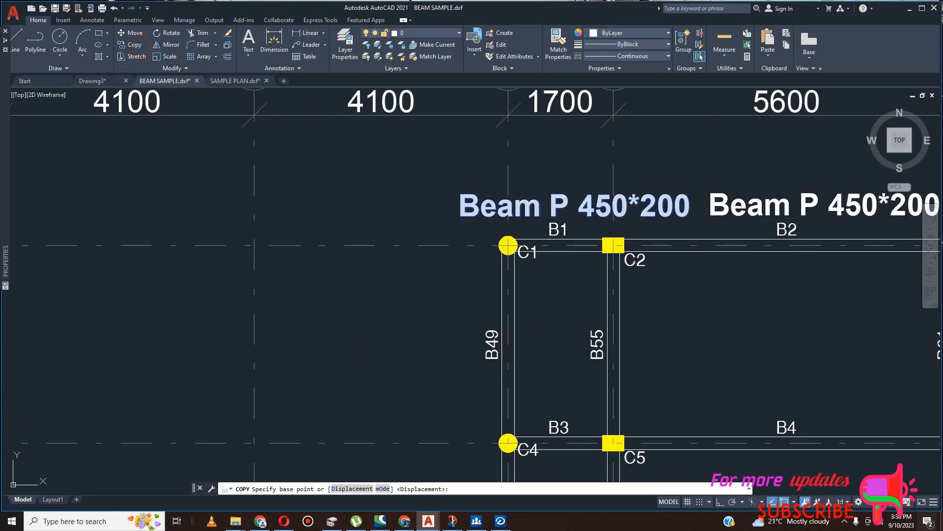
left_click(546, 205)
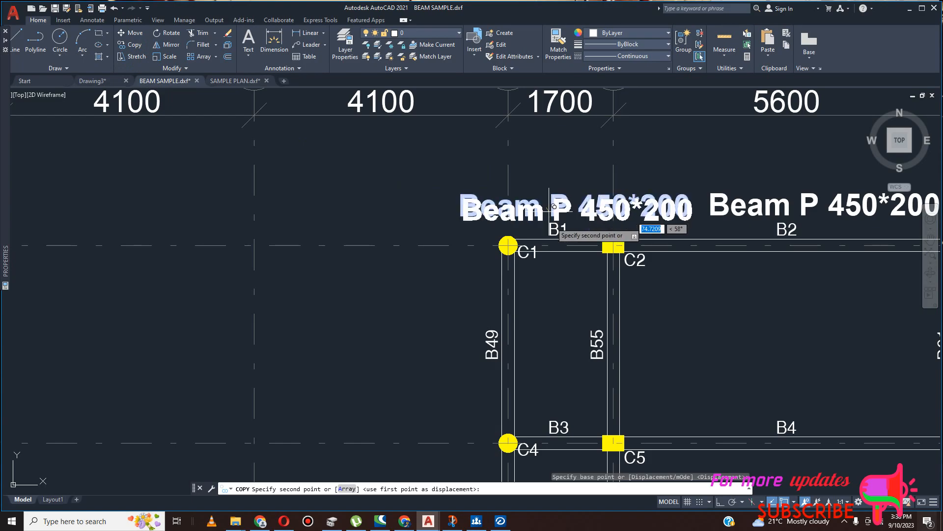
left_click(551, 392)
scroll(555, 391, "down", 5)
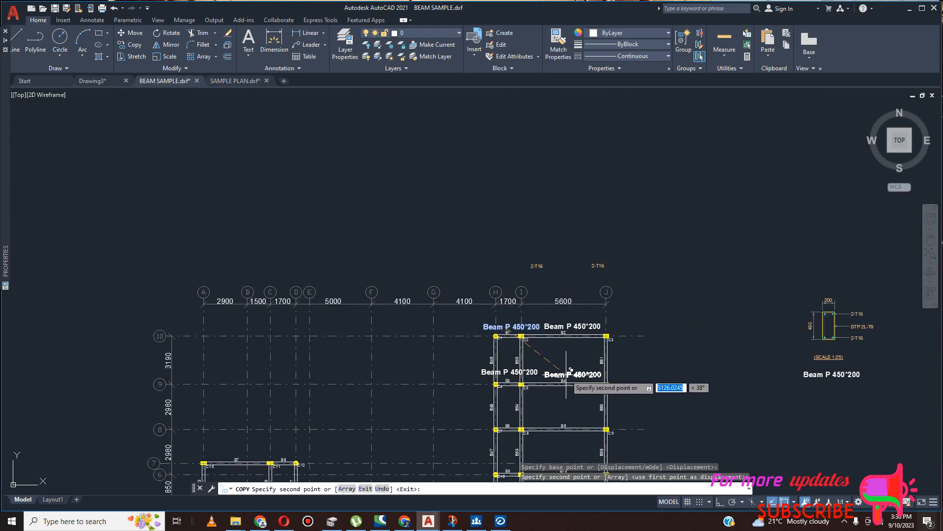
left_click(571, 371)
Place further copies of the Beam P 450*200 label above beams B5, B6, B9 and B10.
scroll(565, 366, "down", 3)
scroll(557, 344, "up", 8)
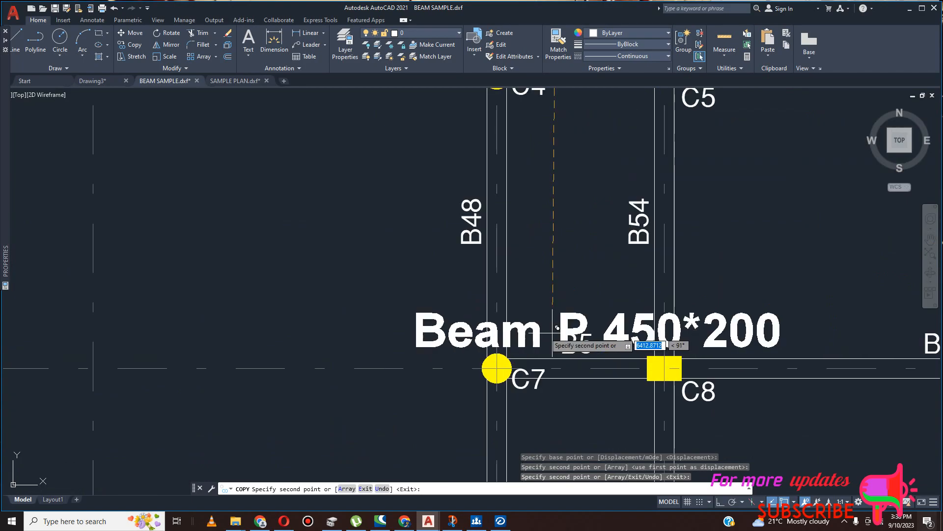
left_click(454, 310)
scroll(510, 316, "down", 4)
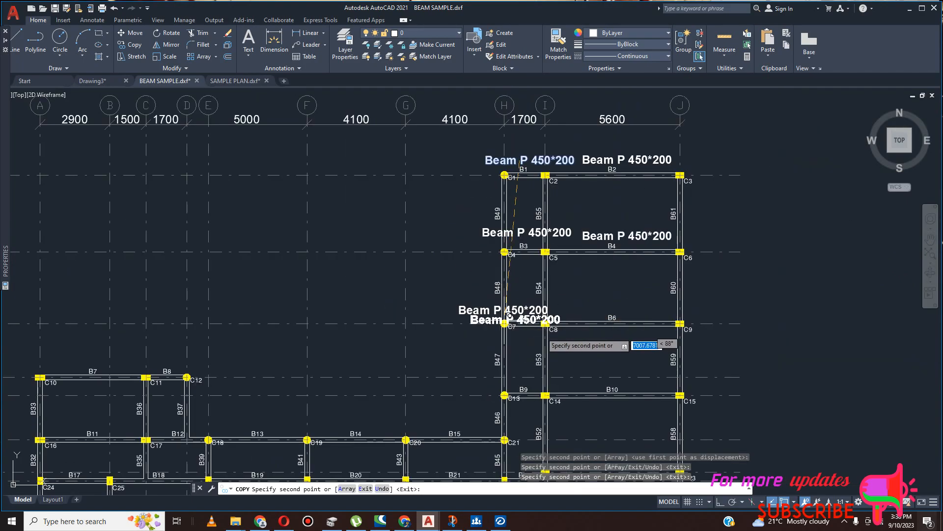
left_click(618, 309)
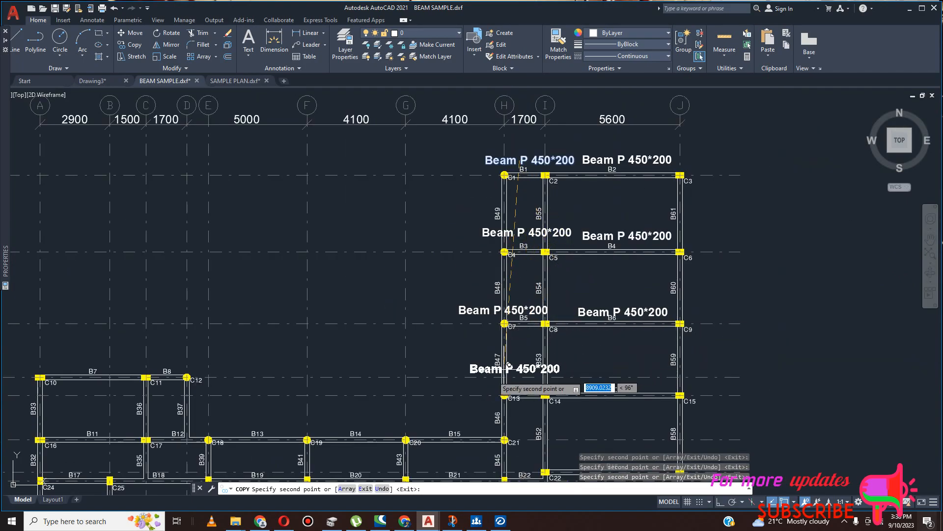
left_click(482, 377)
left_click(616, 384)
Place copies of the Beam P 450*200 label above beams B16, B22, B23 and B30.
scroll(640, 328, "down", 4)
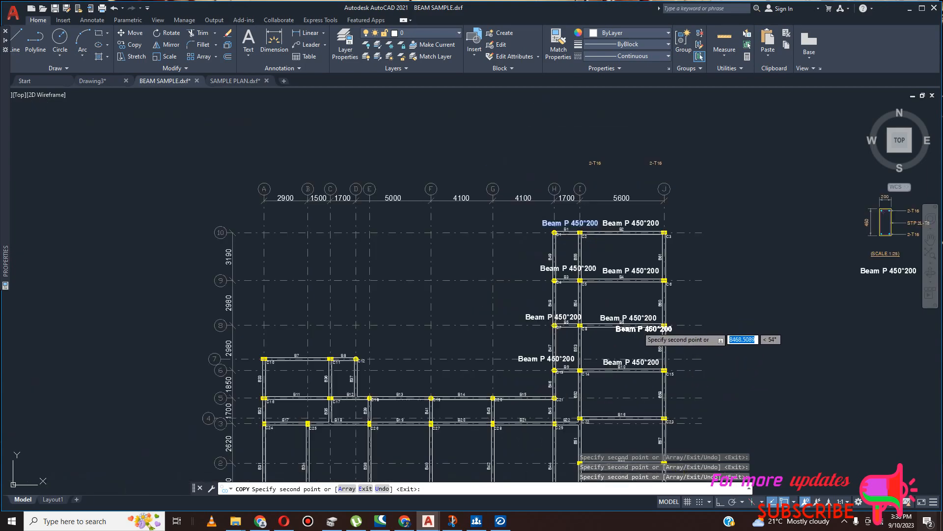
scroll(633, 353, "up", 7)
scroll(633, 353, "down", 4)
scroll(633, 354, "up", 6)
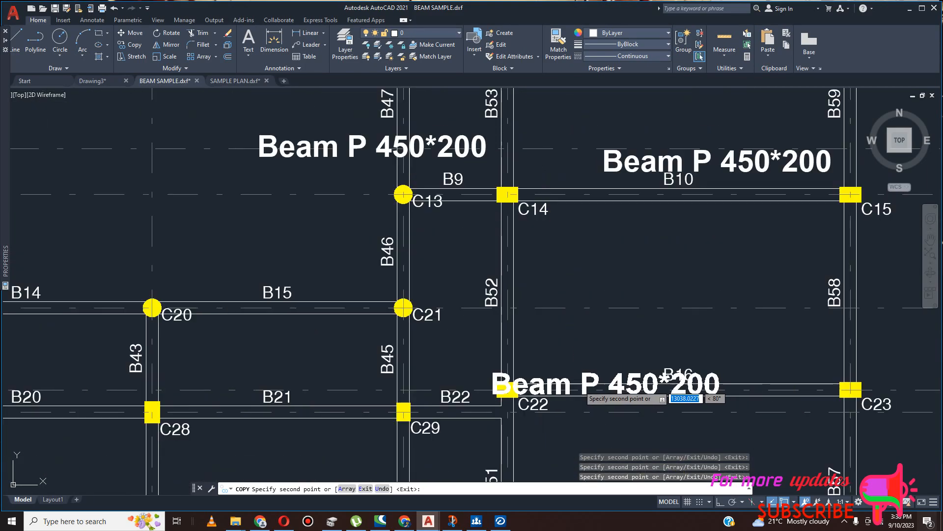
left_click(666, 362)
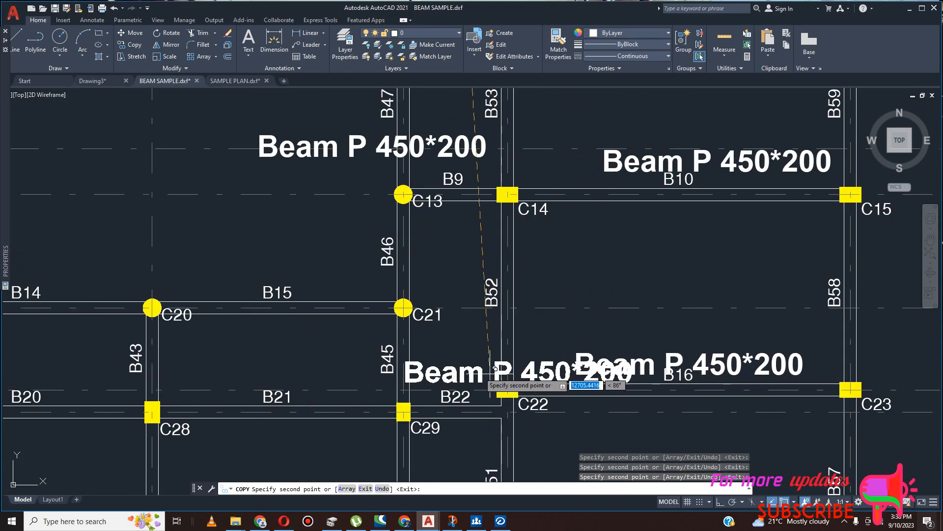
left_click(463, 362)
scroll(487, 383, "down", 8)
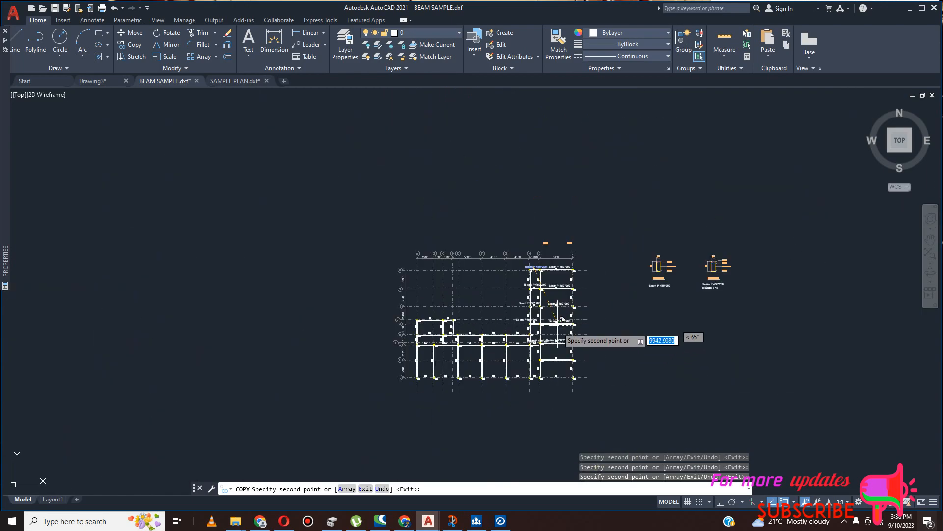
scroll(558, 344, "up", 5)
left_click(553, 335)
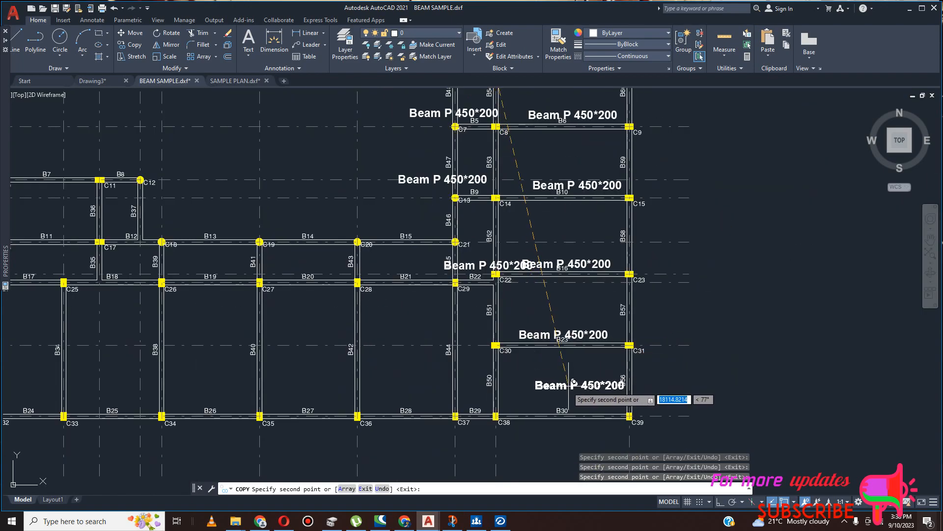
left_click(557, 396)
Place copies of the Beam P 450*200 label across the vertical beams B49, B55 and B61.
scroll(582, 381, "down", 4)
scroll(569, 242, "up", 8)
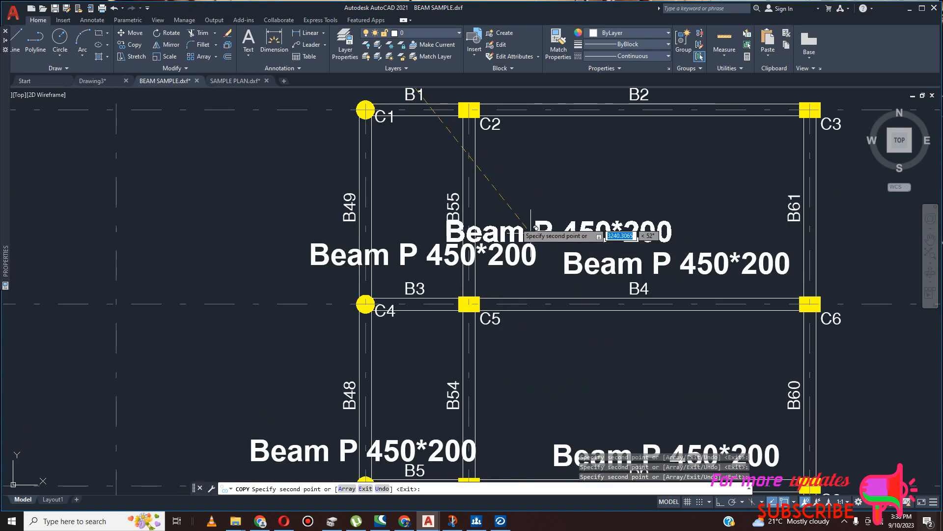
left_click(499, 201)
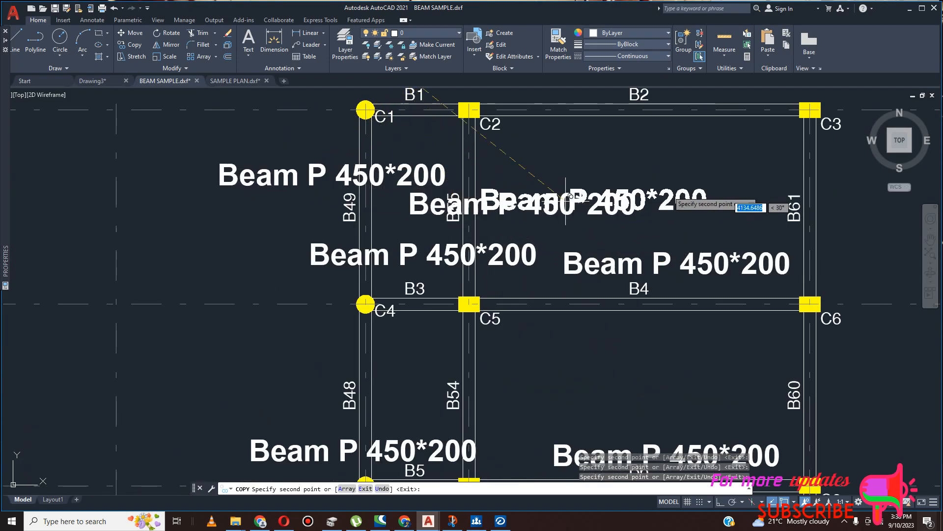
left_click(769, 173)
Place copies of the Beam P 450*200 label at the vertical beams B48, B54 and B60.
scroll(649, 170, "down", 4)
scroll(605, 239, "up", 6)
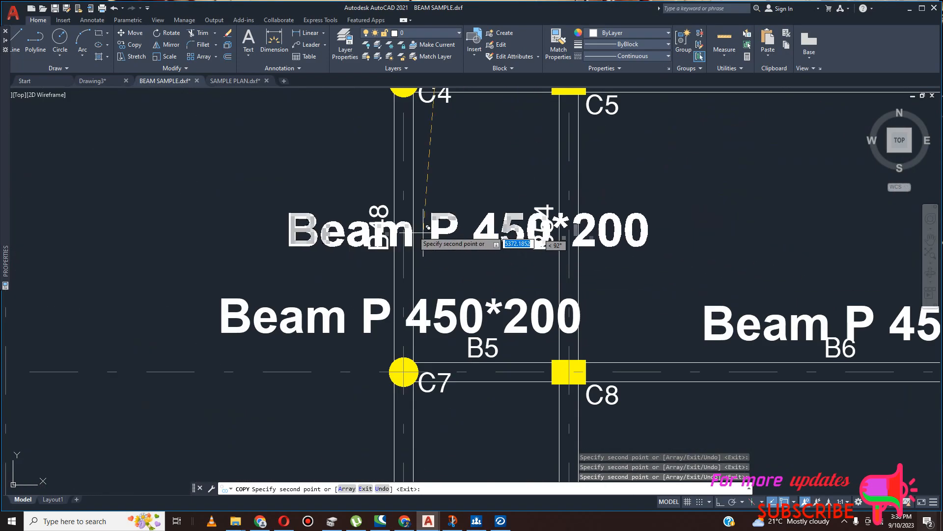
left_click(288, 215)
left_click(588, 171)
scroll(391, 201, "down", 3)
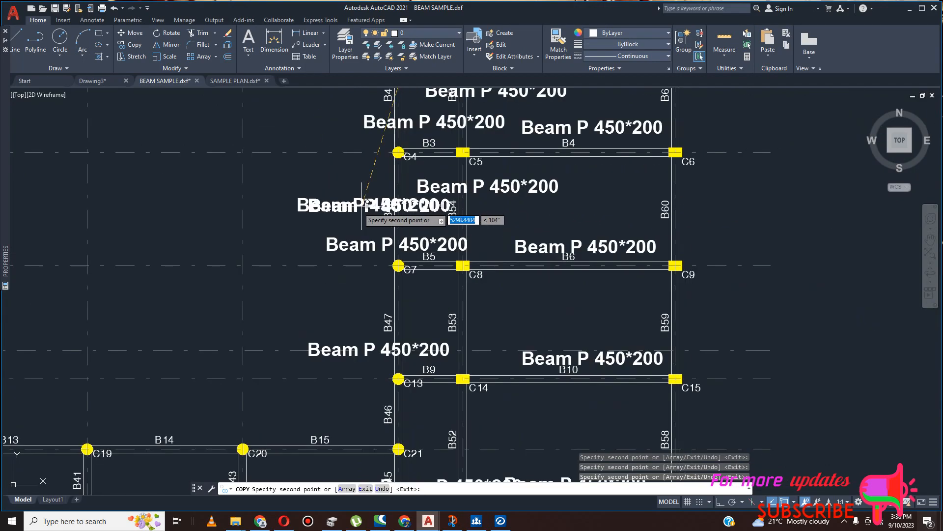
scroll(555, 208, "up", 2)
left_click(544, 208)
Place copies of the Beam P 450*200 label at the vertical beams B47, B53 and B59.
scroll(646, 171, "down", 2)
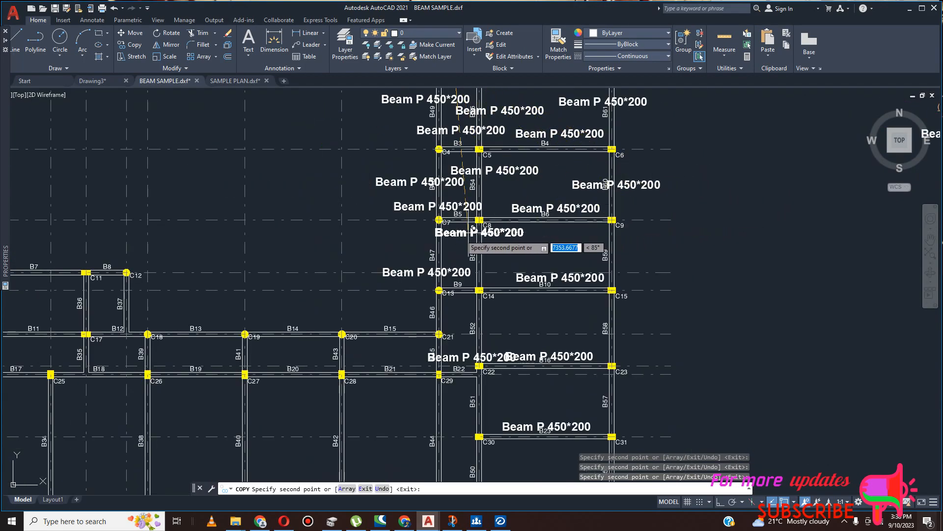
scroll(451, 235, "up", 6)
left_click(321, 249)
left_click(584, 316)
scroll(544, 300, "down", 6)
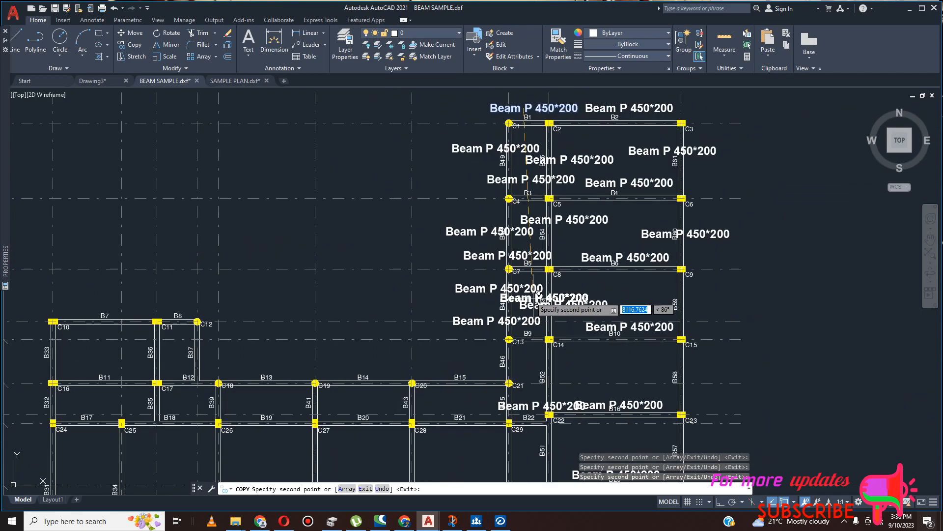
left_click(680, 293)
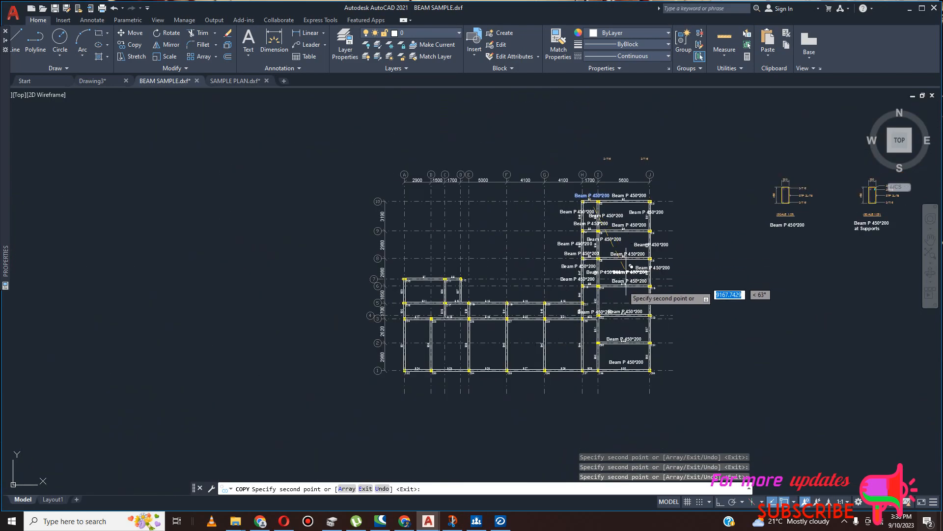
Place copies of the Beam P 450*200 label at the vertical beams B46, B52 and B58.
scroll(590, 314, "up", 4)
left_click(426, 312)
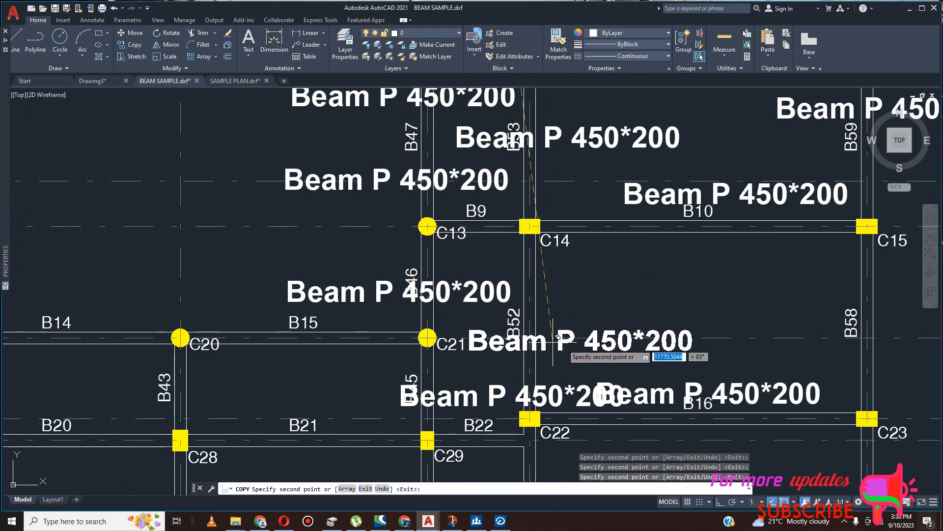
scroll(550, 324, "down", 4)
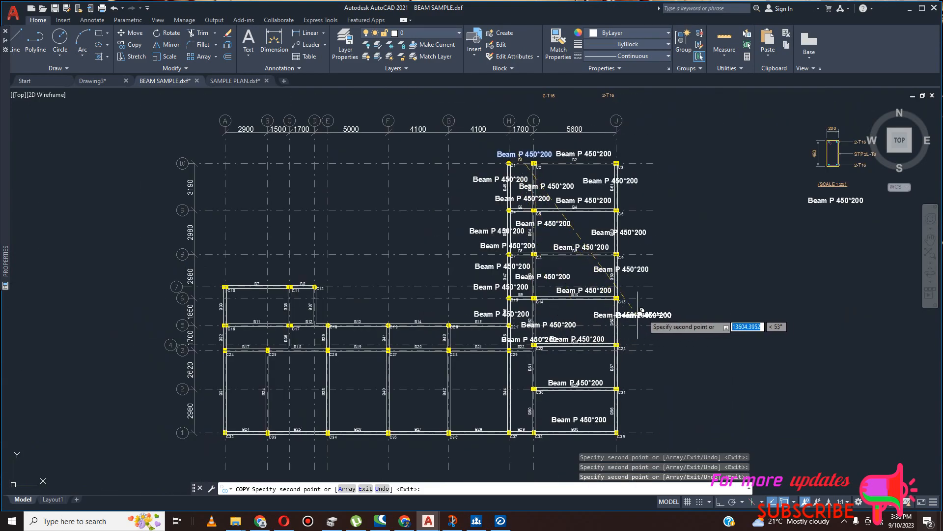
Place copies of the Beam P 450*200 label at the vertical beams B51 and B57.
scroll(641, 311, "up", 4)
left_click(526, 367)
scroll(642, 319, "down", 4)
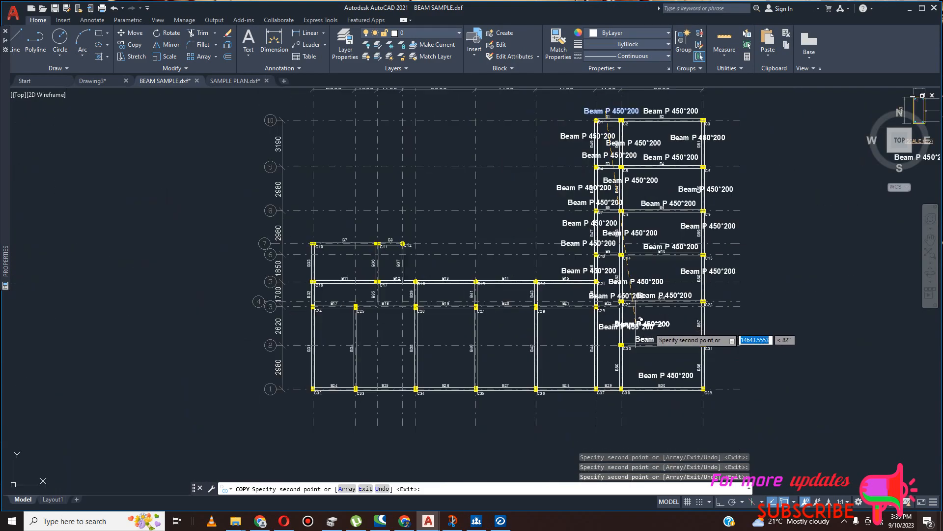
scroll(643, 320, "up", 4)
left_click(703, 325)
Place copies of the Beam P 450*200 label at the vertical beams B56 and B50, and finish copying.
scroll(703, 325, "down", 4)
scroll(702, 343, "up", 2)
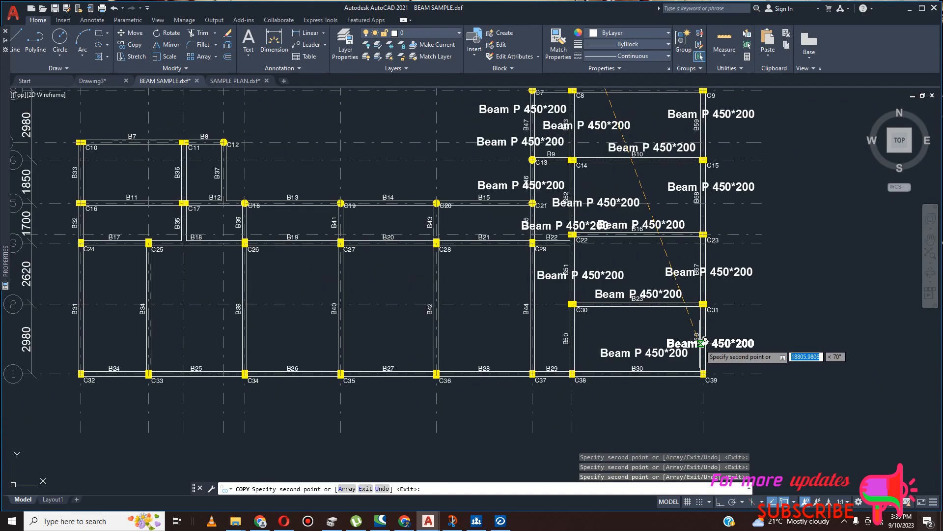
scroll(702, 343, "up", 4)
left_click(414, 313)
scroll(415, 313, "down", 6)
scroll(448, 339, "down", 3)
scroll(462, 266, "up", 5)
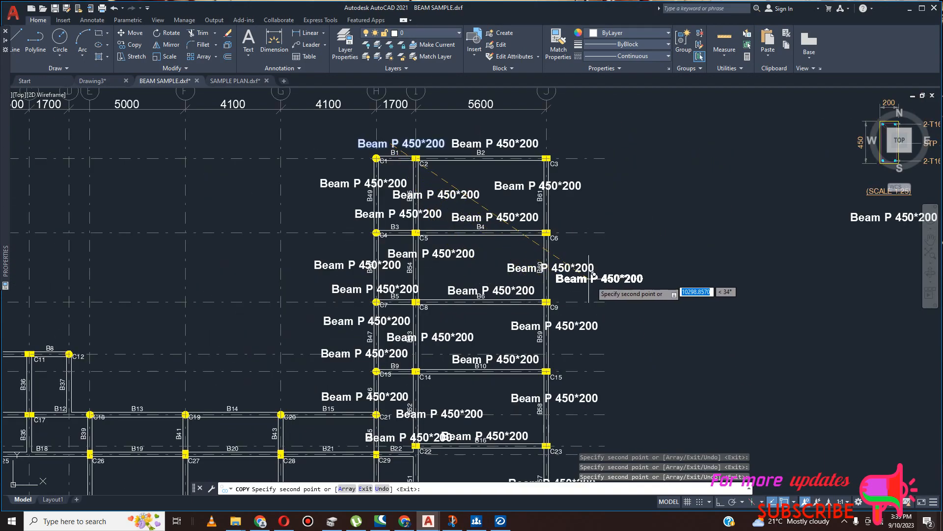
key("Escape")
Find the detail sheet of beams B24 to B30 and examine the sizes and reinforcement of B24, B25 and B26.
scroll(565, 267, "down", 4)
scroll(521, 273, "up", 5)
scroll(515, 251, "down", 4)
scroll(515, 252, "down", 4)
scroll(544, 337, "up", 6)
scroll(600, 322, "down", 5)
scroll(601, 322, "down", 6)
scroll(421, 316, "up", 5)
scroll(360, 258, "up", 6)
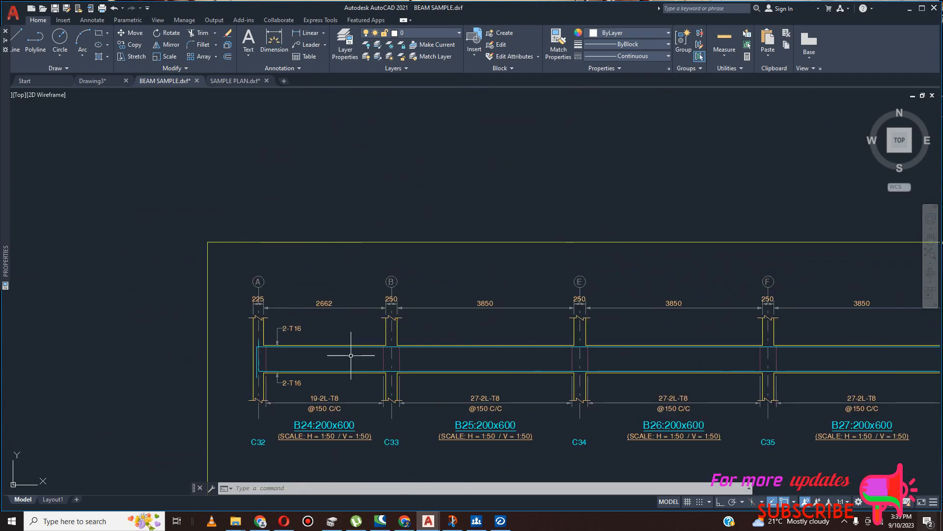
scroll(380, 363, "down", 5)
scroll(377, 368, "up", 7)
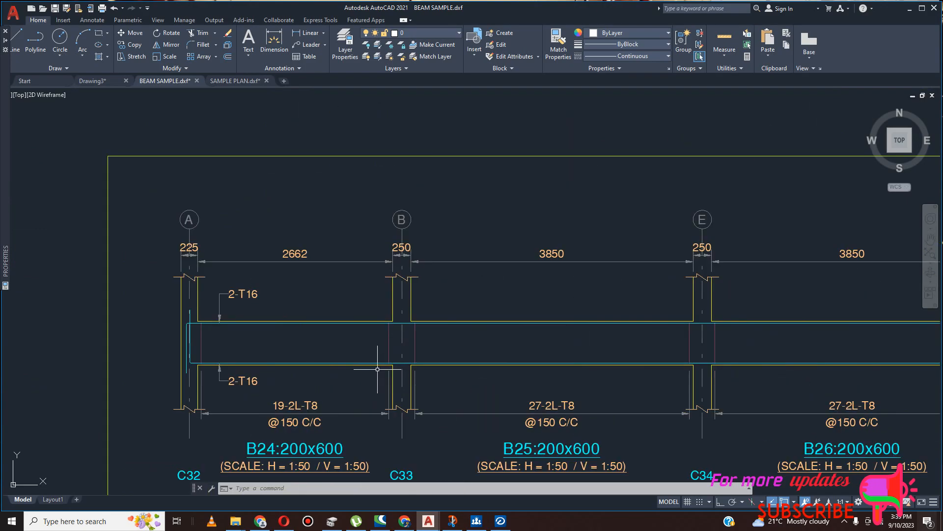
scroll(387, 363, "down", 6)
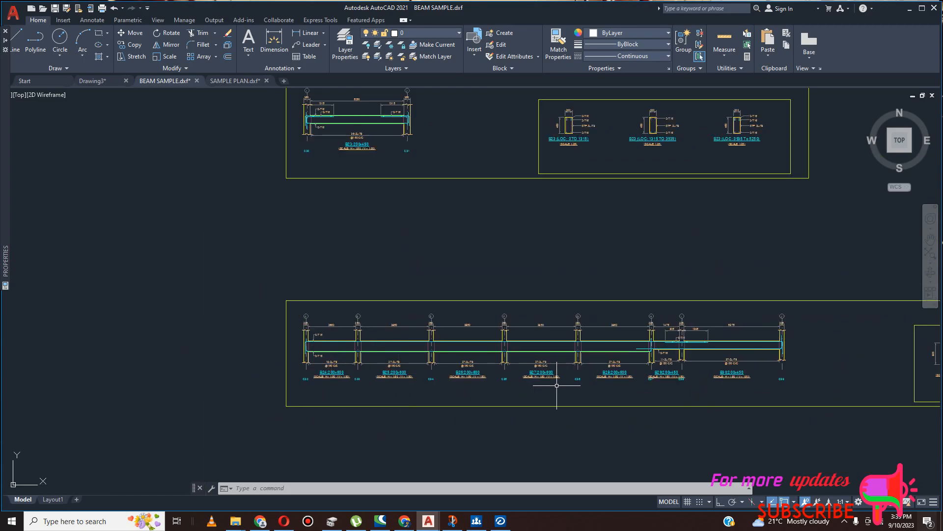
scroll(634, 338, "down", 5)
Examine the elevation of beams B28, B29 and B30 for the depth change at column C37 and their reinforcement.
scroll(631, 340, "up", 7)
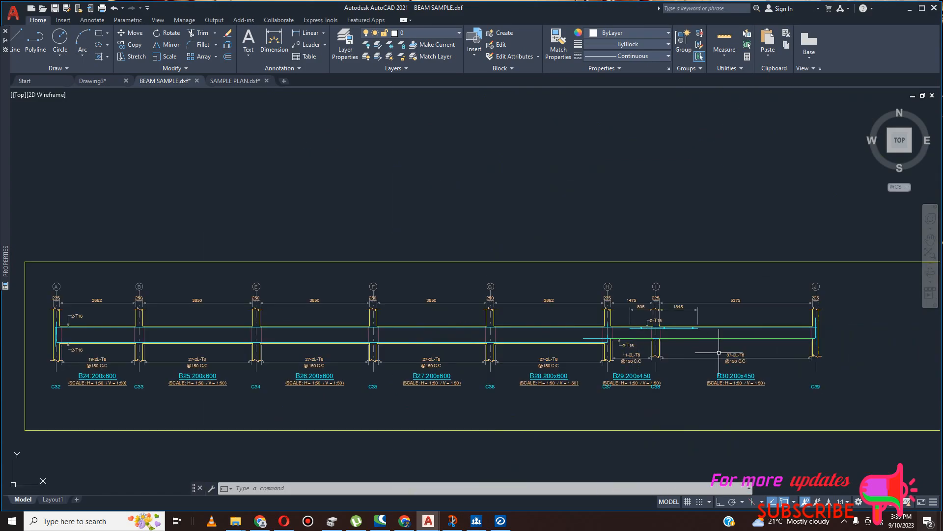
scroll(719, 352, "up", 6)
scroll(604, 339, "down", 4)
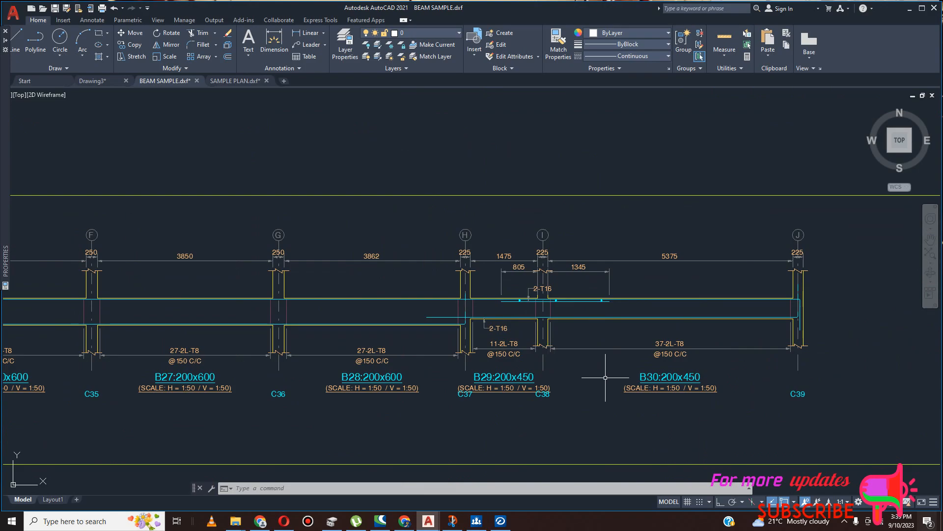
scroll(681, 366, "up", 2)
scroll(484, 317, "down", 4)
scroll(493, 309, "up", 2)
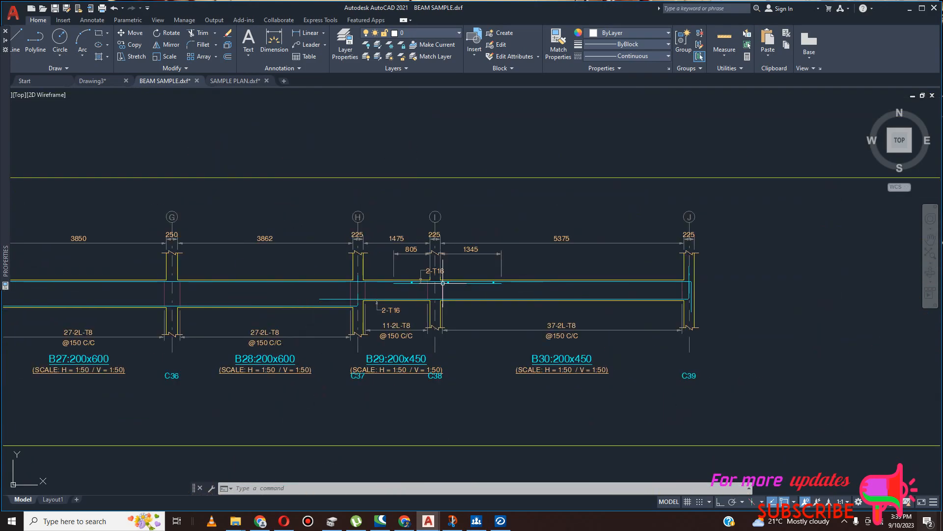
scroll(406, 288, "down", 5)
scroll(543, 295, "down", 5)
scroll(684, 274, "up", 4)
scroll(670, 263, "down", 3)
scroll(455, 262, "up", 5)
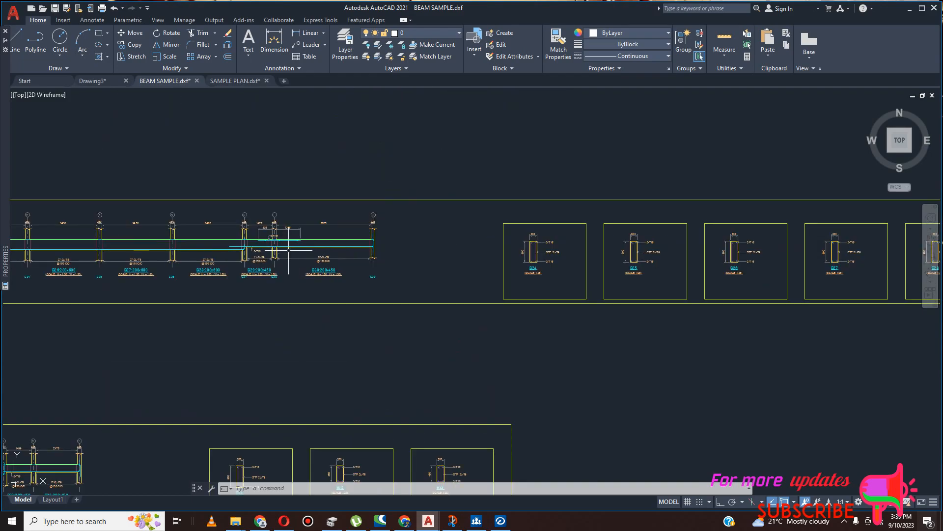
scroll(288, 250, "up", 4)
scroll(284, 253, "down", 4)
scroll(277, 259, "up", 5)
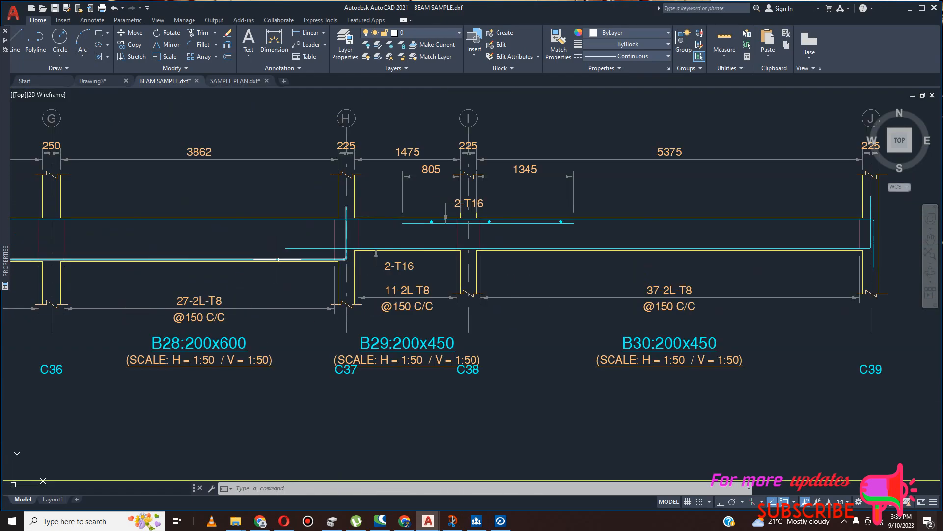
Recheck the B28 to B30 elevation and look over the full set of beam detail sheets beside the plan.
scroll(347, 250, "down", 4)
scroll(337, 253, "up", 4)
scroll(338, 253, "down", 6)
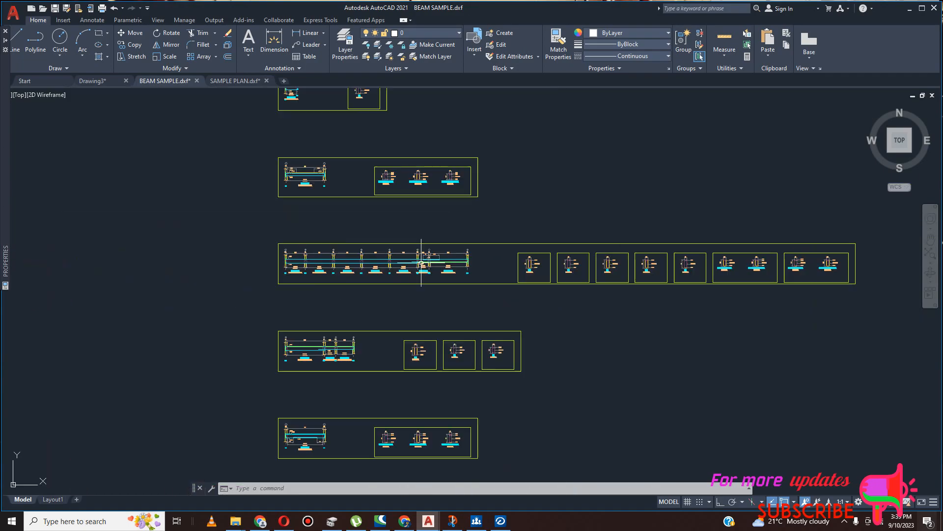
scroll(375, 264, "up", 5)
scroll(590, 252, "up", 5)
scroll(541, 256, "down", 5)
scroll(500, 258, "up", 5)
scroll(498, 260, "down", 7)
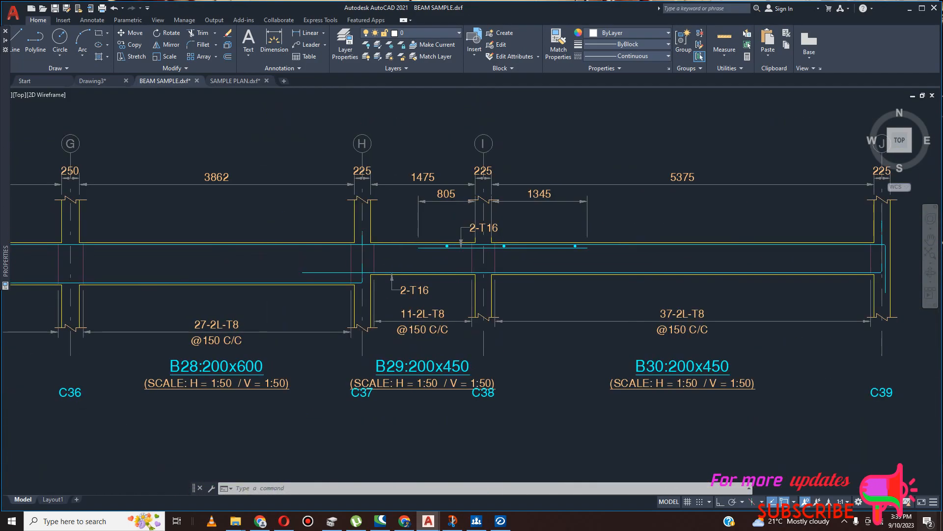
scroll(479, 261, "up", 2)
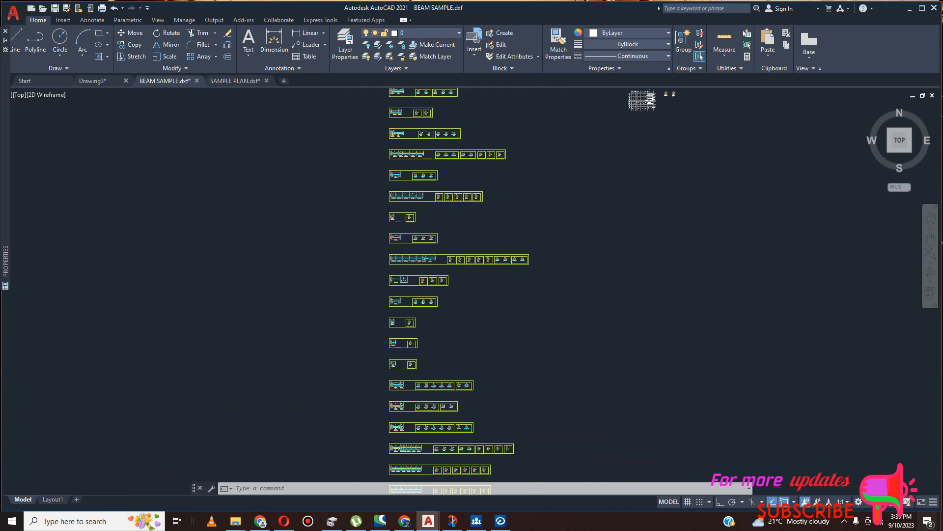
Copy the Beam P 450*200 label above beam B30 to beams B29 and B30, and finish copying.
scroll(552, 238, "down", 4)
scroll(520, 185, "up", 15)
scroll(533, 244, "up", 4)
scroll(543, 263, "down", 4)
scroll(589, 243, "up", 6)
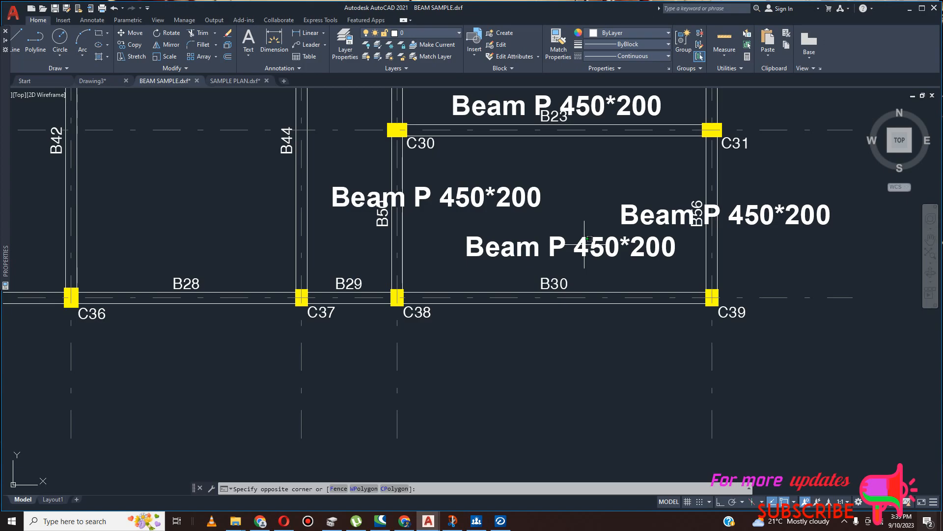
left_click(713, 265)
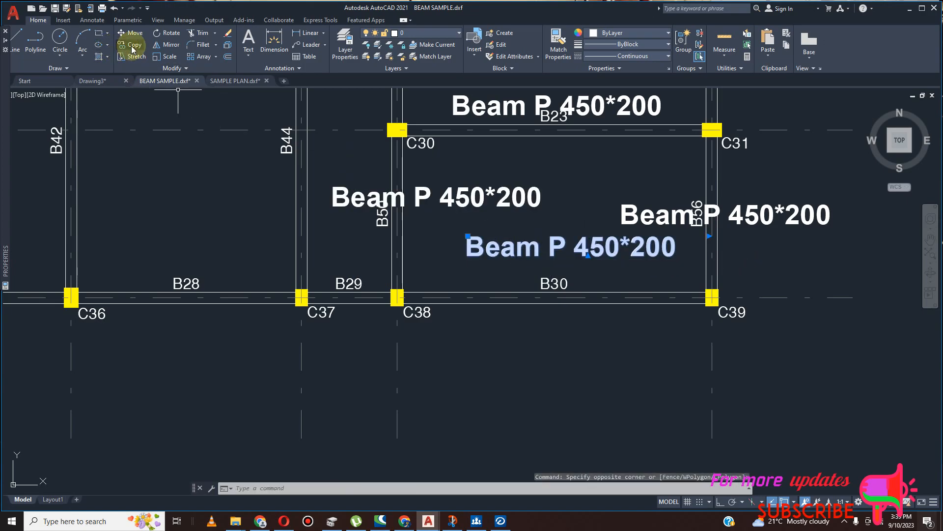
left_click(649, 243)
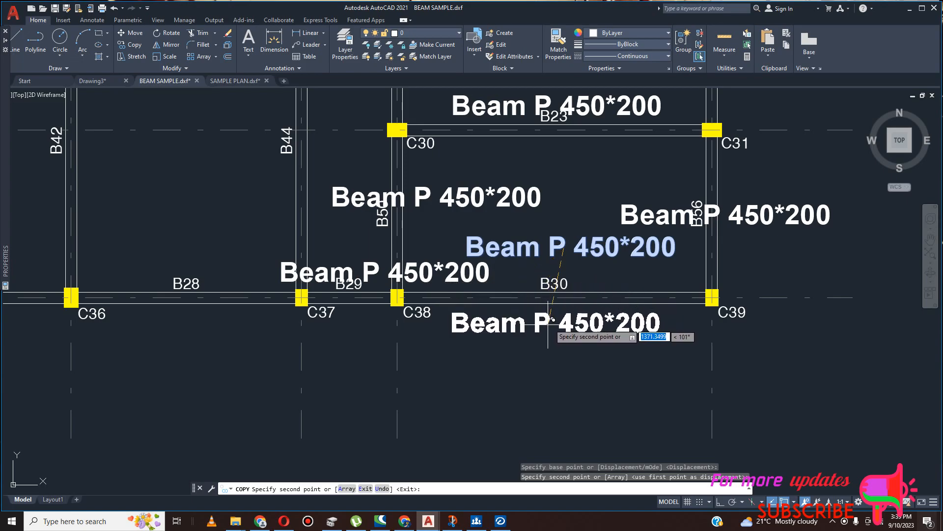
left_click(559, 323)
key("Escape")
Delete the original Beam P 450*200 label above beam B30.
left_click(511, 248)
scroll(506, 277, "down", 4)
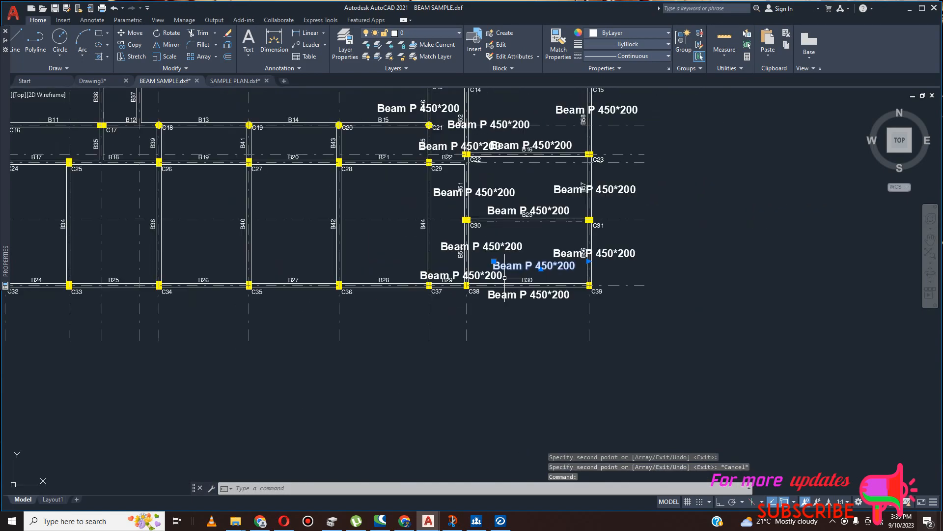
key("Delete")
Check the detail sheets of beams B24 to B30 and B31 to B33 for section sizes, and examine the B31 cross-section.
scroll(501, 245, "down", 6)
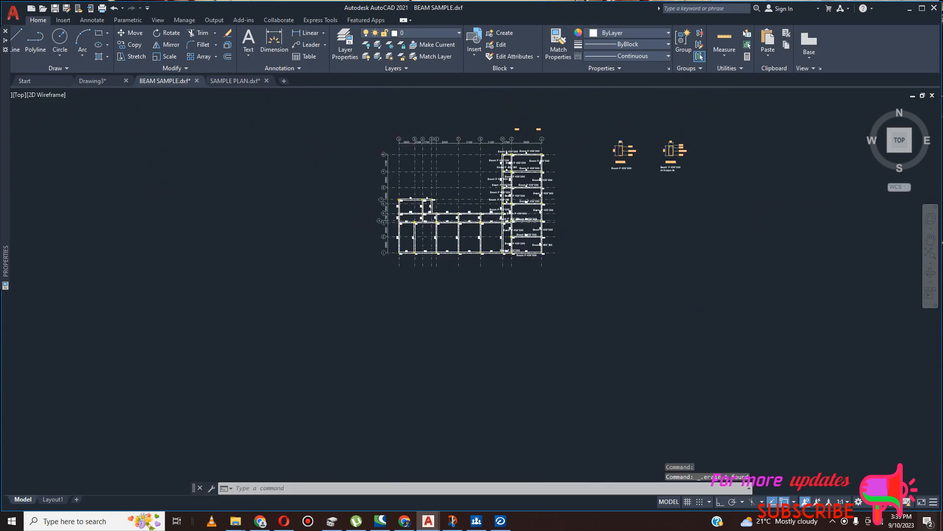
scroll(440, 275, "down", 3)
scroll(436, 249, "up", 6)
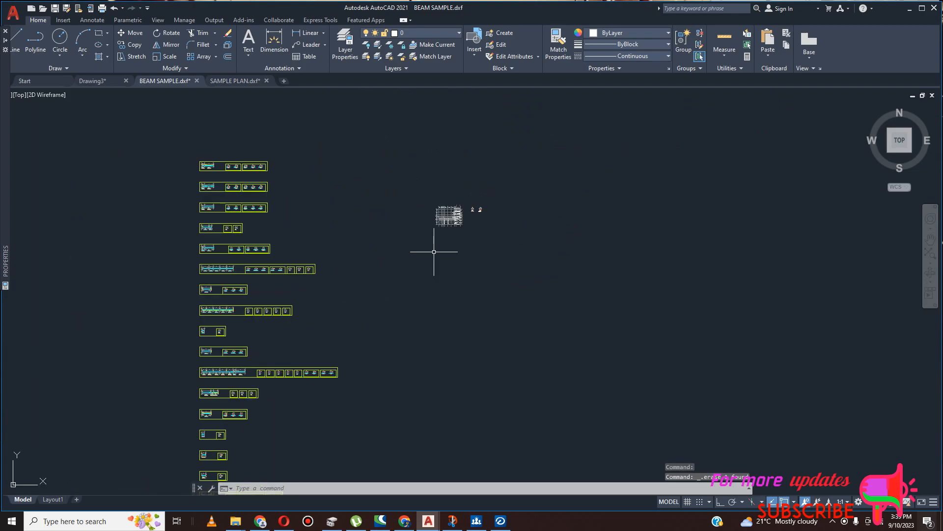
scroll(449, 192, "up", 5)
scroll(487, 221, "down", 10)
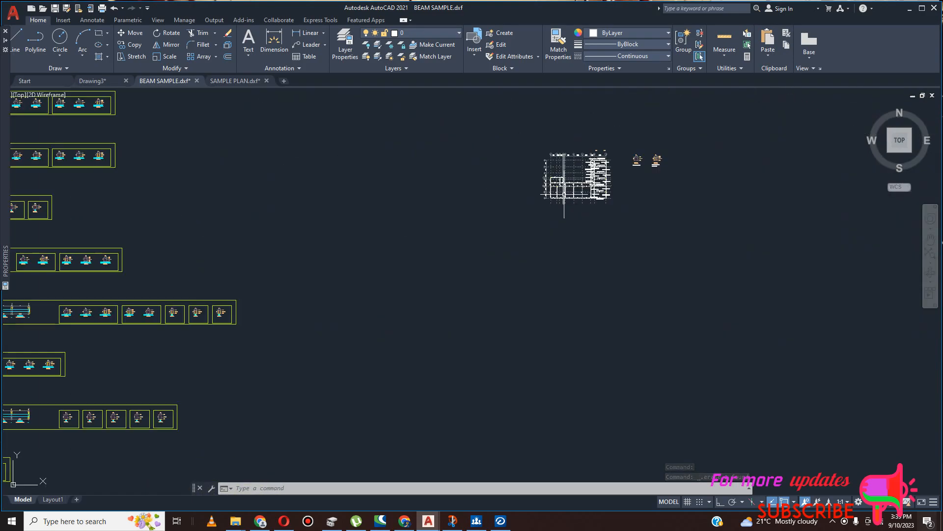
scroll(433, 289, "up", 6)
scroll(459, 261, "down", 6)
scroll(431, 278, "up", 8)
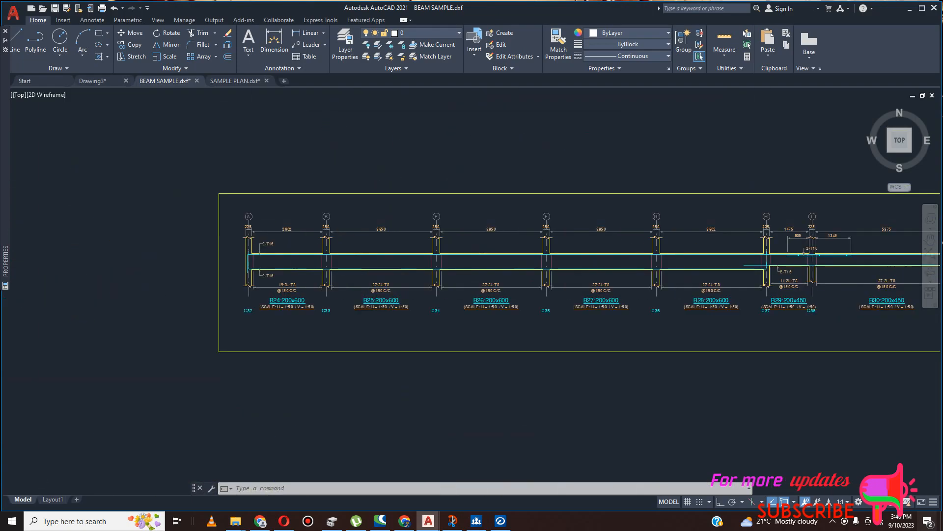
scroll(598, 303, "down", 4)
scroll(590, 378, "up", 6)
scroll(542, 408, "down", 6)
scroll(522, 386, "up", 6)
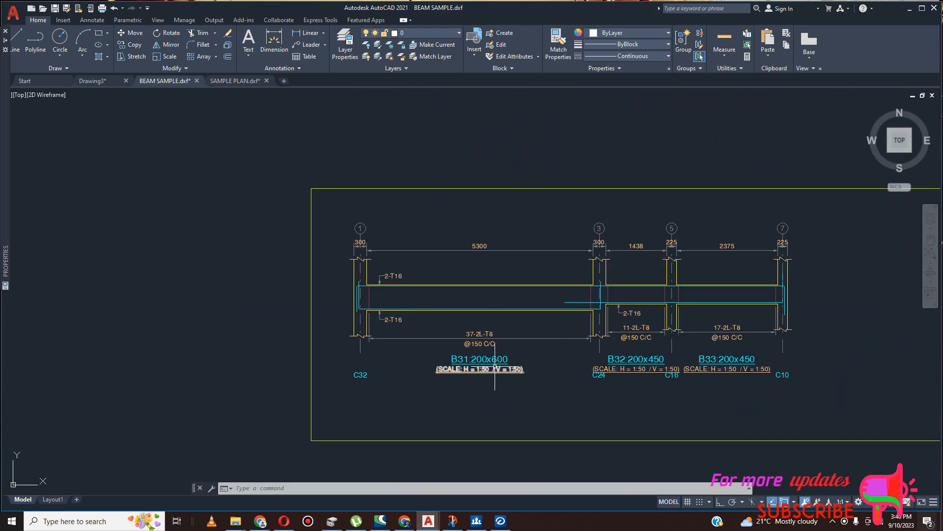
scroll(471, 360, "down", 4)
scroll(802, 369, "up", 5)
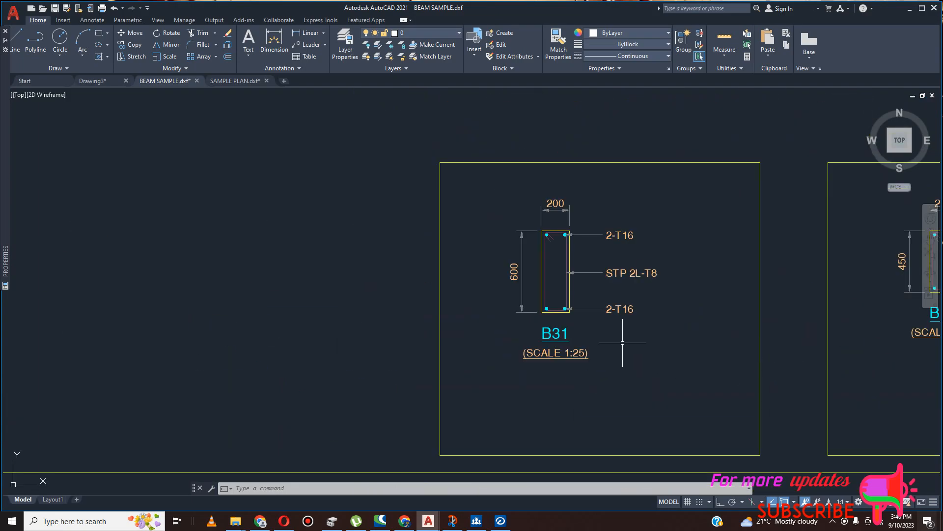
scroll(517, 320, "down", 2)
scroll(549, 333, "down", 2)
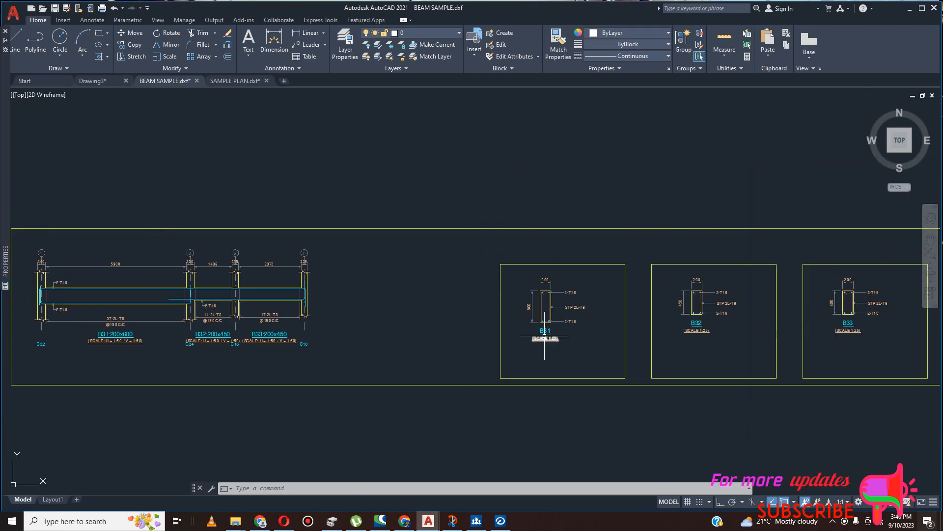
Copy the B31 cross-section with its dimensions and notes to the space below the Beam P 450*200 section beside the plan.
left_click(601, 279)
left_click(566, 340)
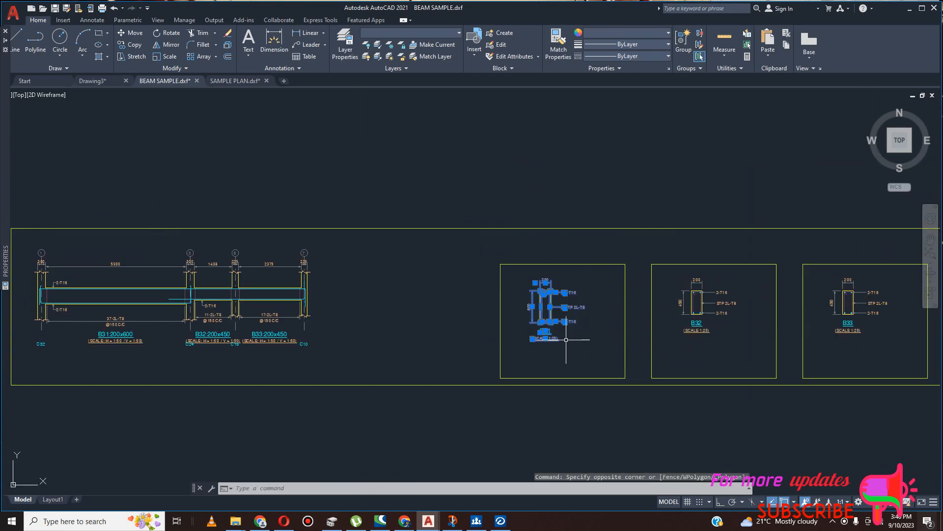
scroll(713, 325, "down", 4)
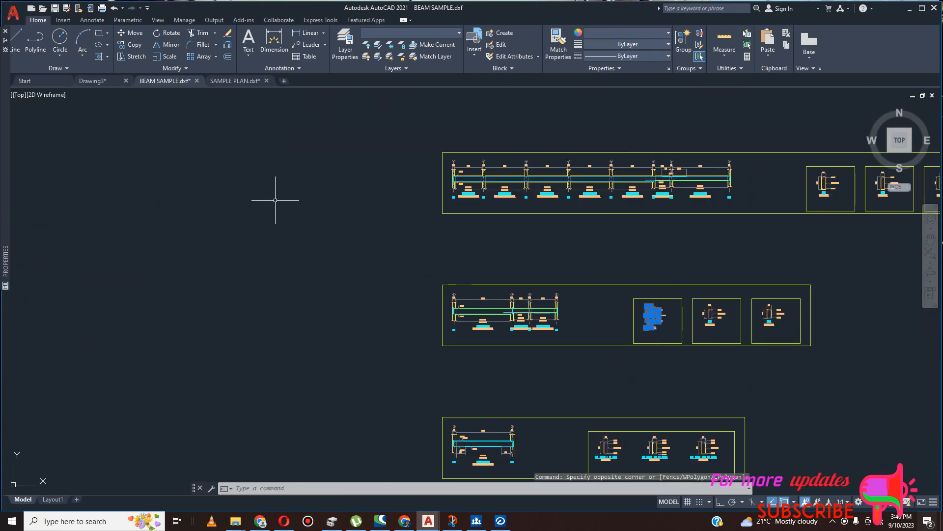
left_click(131, 45)
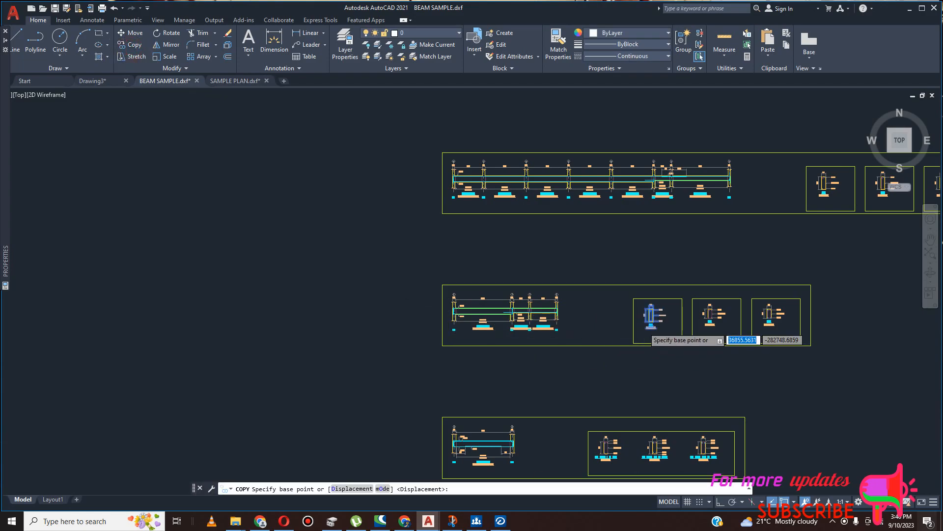
scroll(663, 305, "up", 4)
left_click(669, 293)
scroll(420, 304, "down", 8)
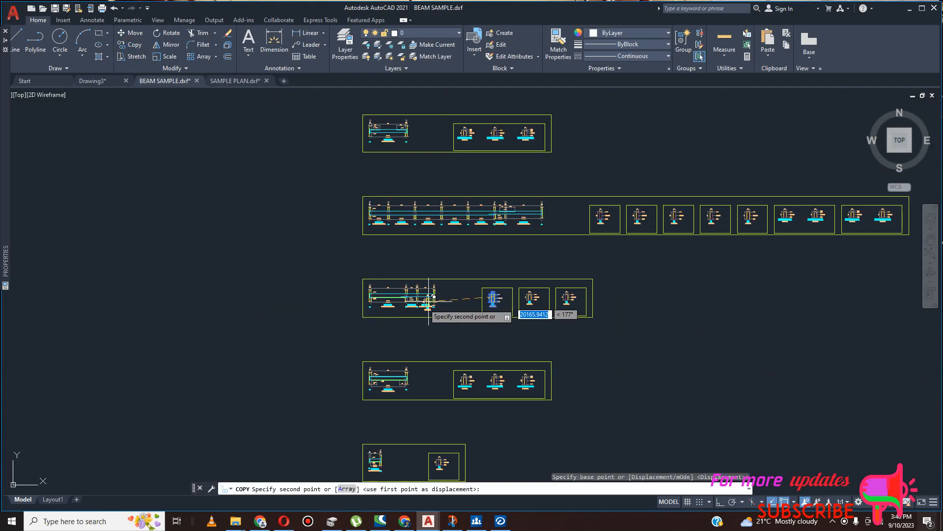
scroll(421, 350, "down", 4)
scroll(506, 291, "up", 4)
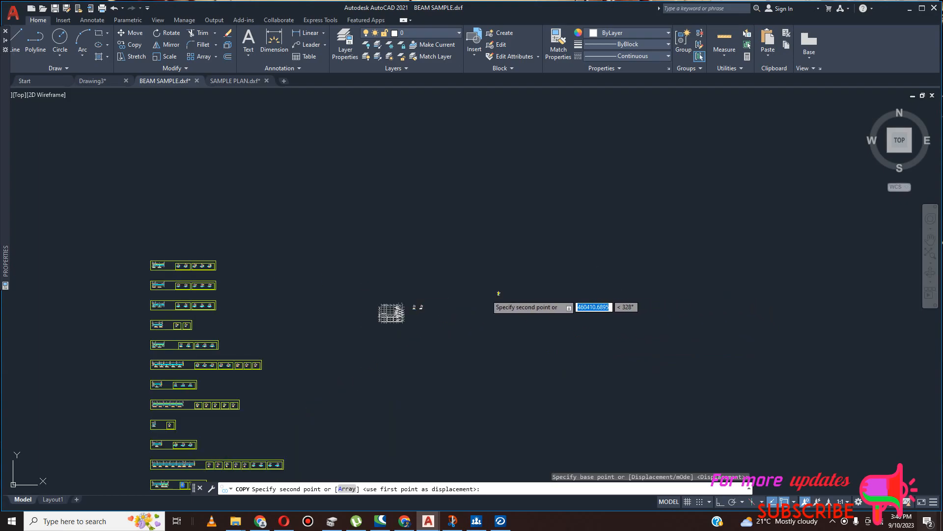
scroll(399, 317, "up", 3)
scroll(420, 312, "up", 5)
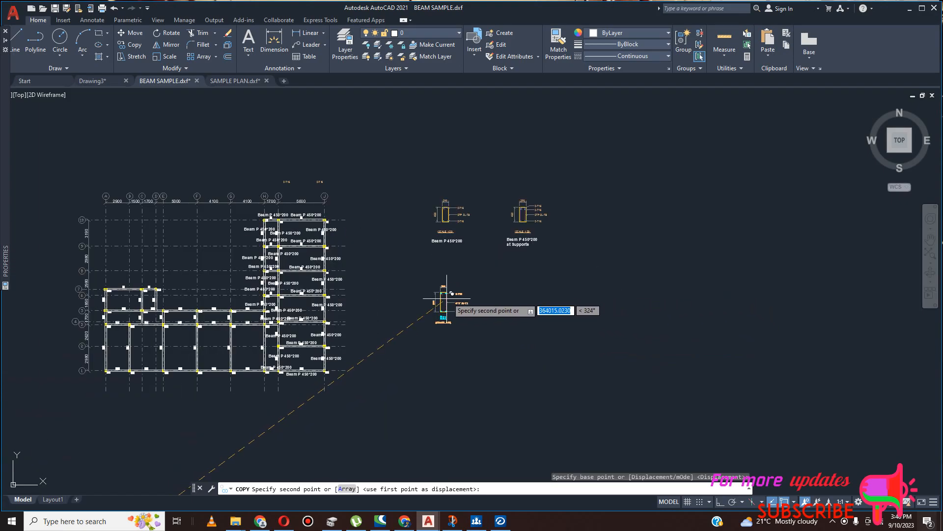
left_click(451, 275)
key("Escape")
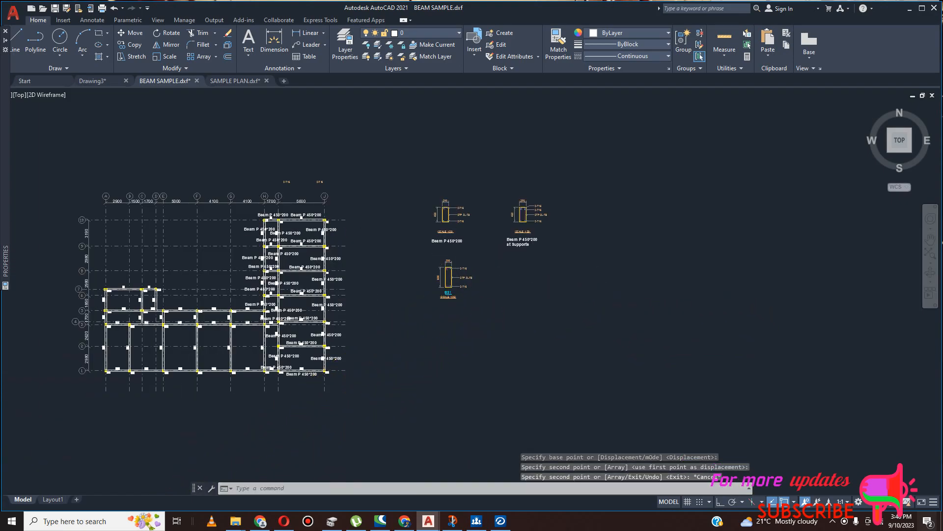
Copy the Beam P 450*200 caption of the first section to below the copied B31 cross-section.
scroll(444, 241, "up", 4)
left_click(435, 229)
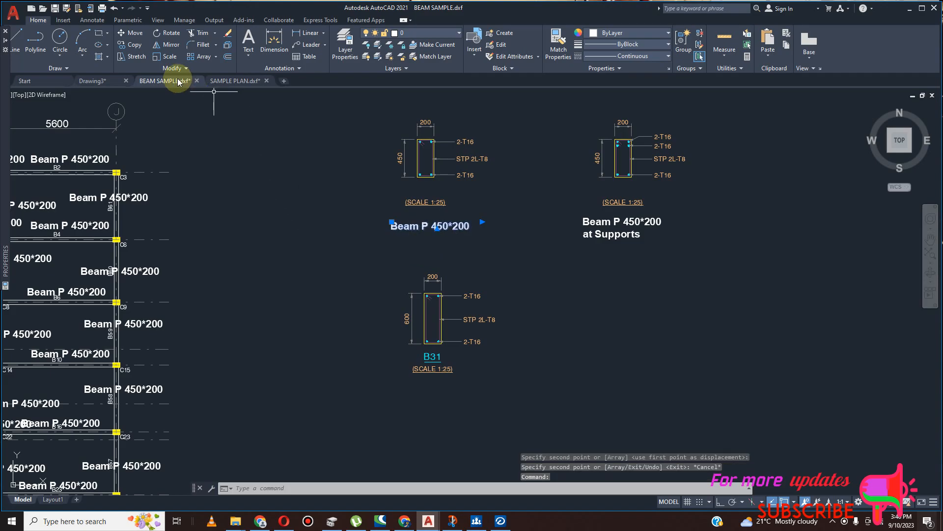
left_click(135, 44)
left_click(417, 226)
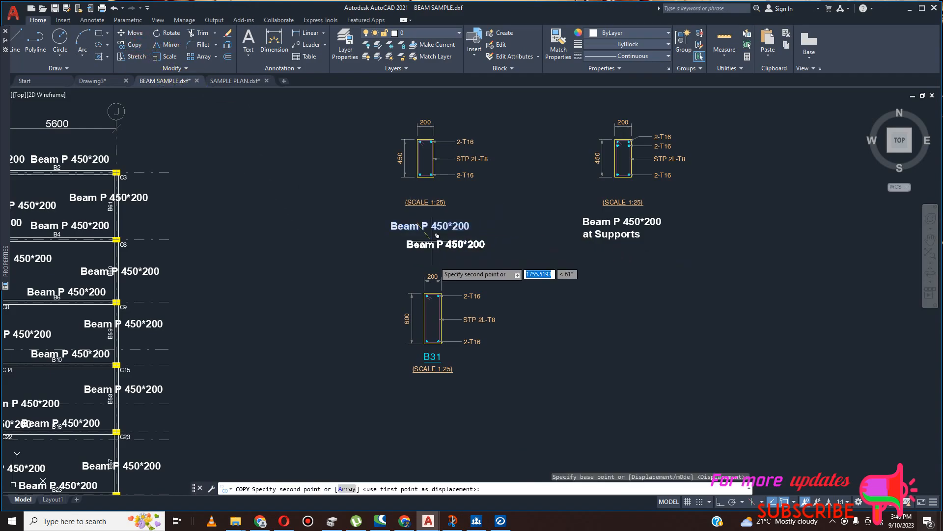
left_click(416, 394)
key("Escape")
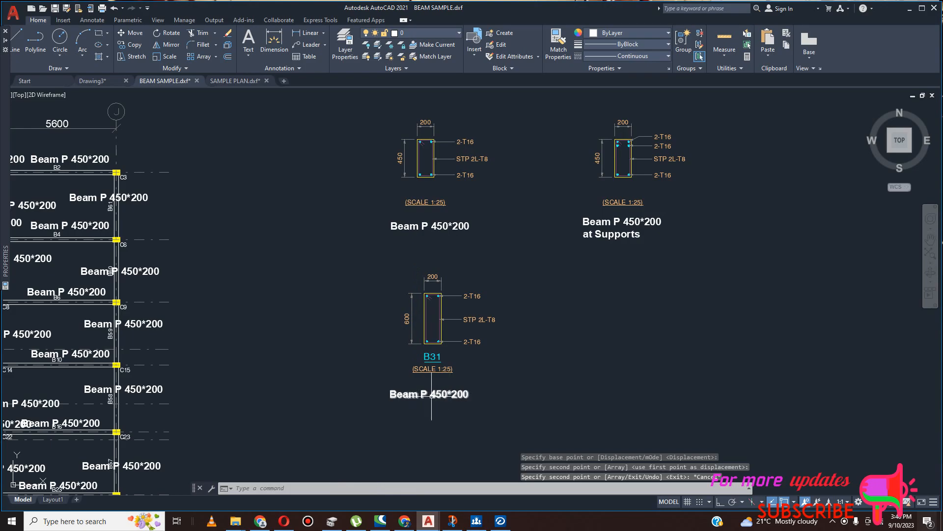
Change the caption below the B31 cross-section to Beam M 600*200.
scroll(431, 396, "up", 5)
left_click(396, 390)
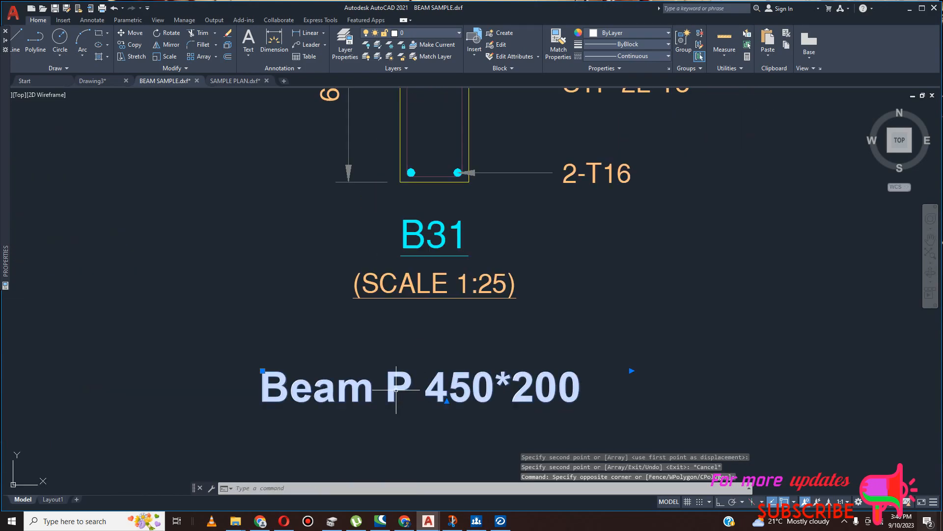
double_click(404, 389)
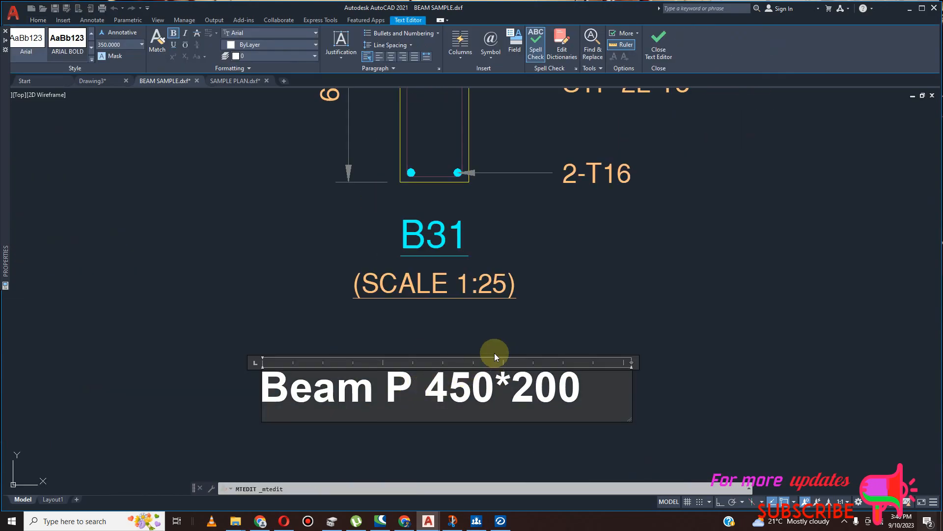
key("Delete")
type("M")
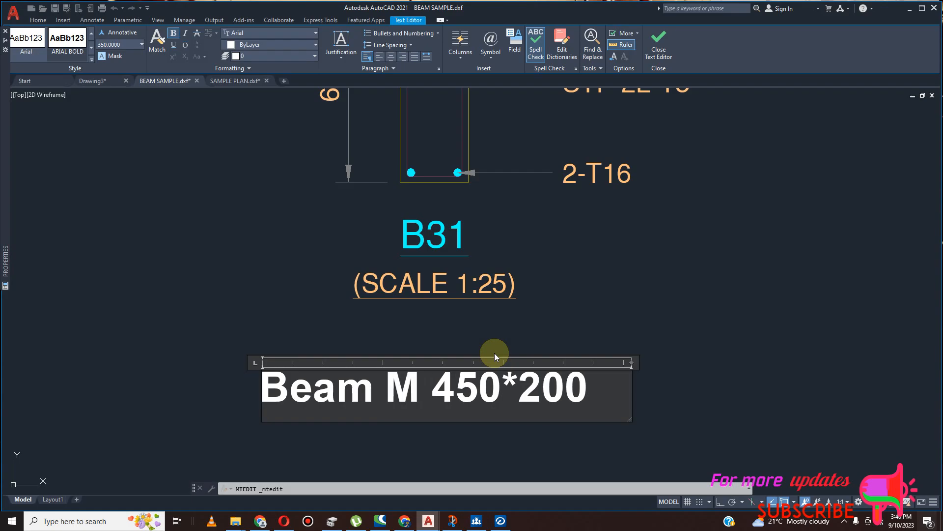
left_click(488, 385)
key("BackSpace")
key("BackSpace")
type("600")
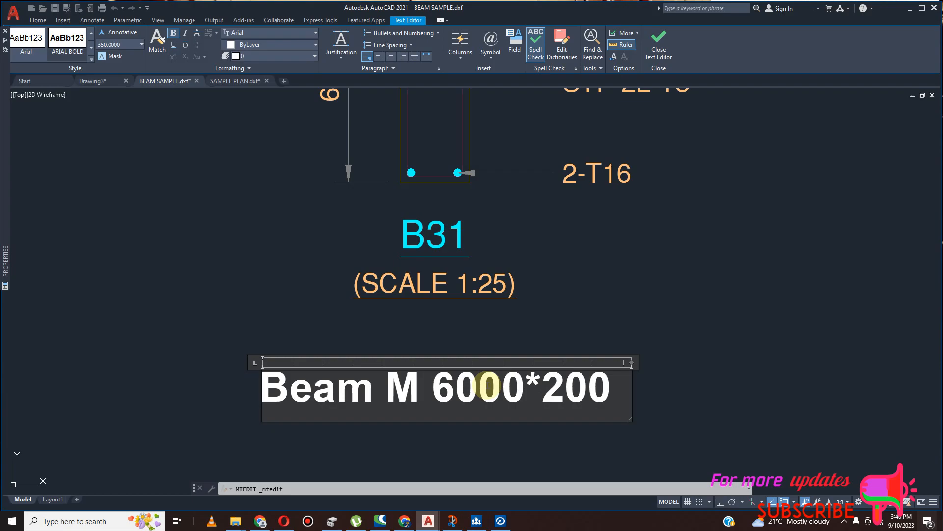
left_click(585, 343)
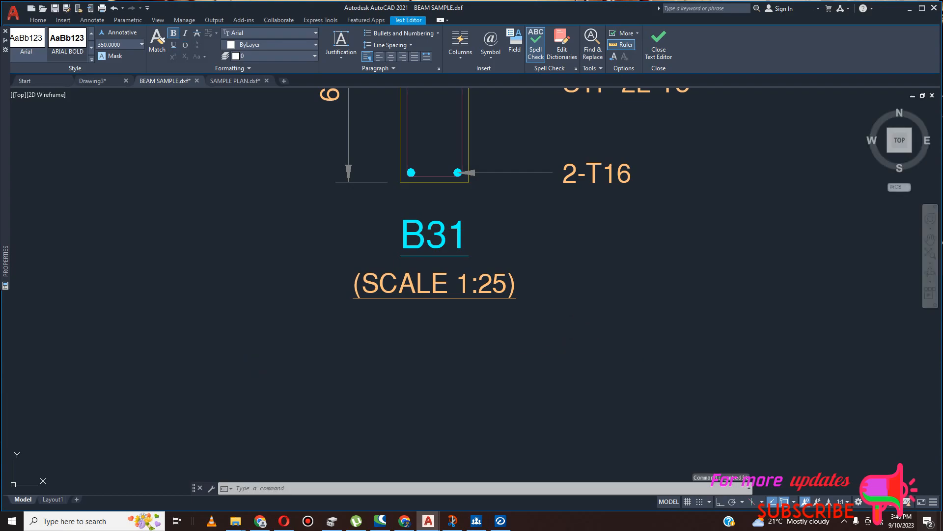
Copy the Beam M 600*200 label to beams B24, B25, B26, B27 and B28 along grid line 1.
scroll(565, 324, "down", 5)
scroll(554, 322, "up", 2)
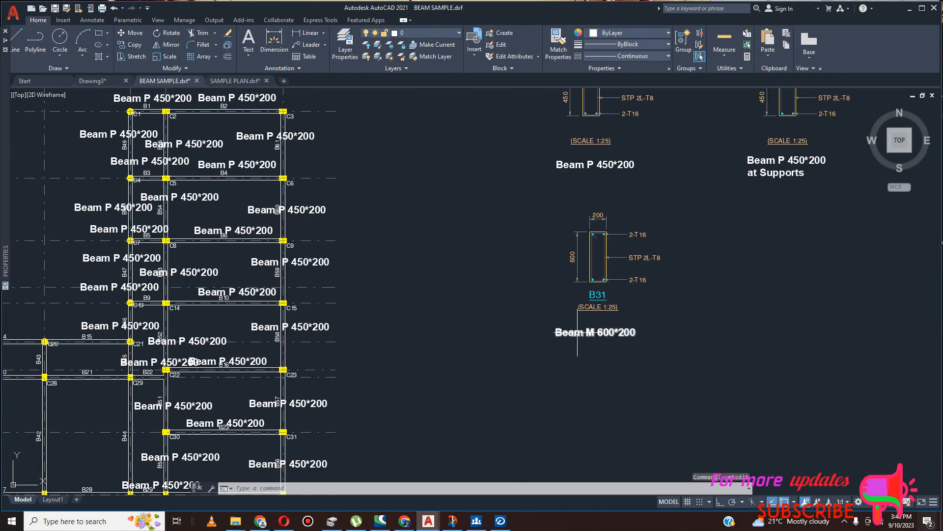
left_click(133, 45)
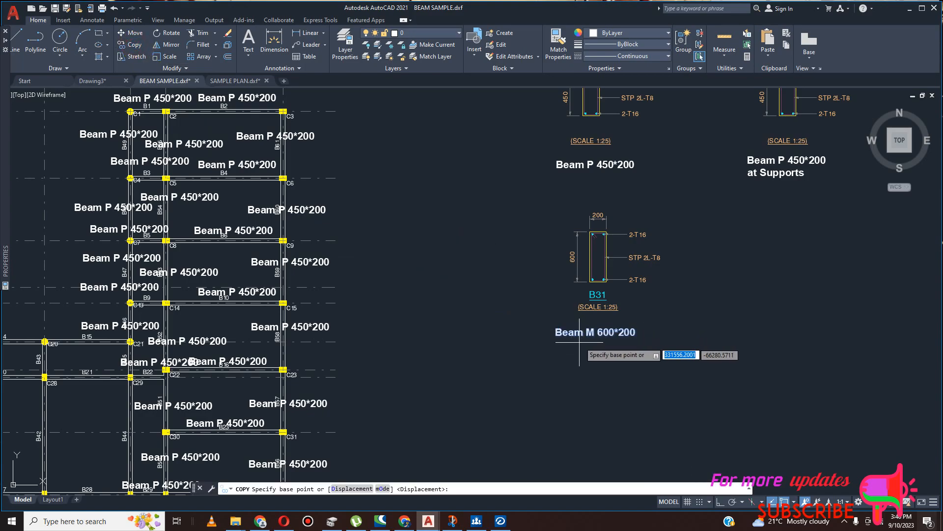
left_click(557, 333)
scroll(686, 347, "down", 5)
scroll(502, 378, "up", 5)
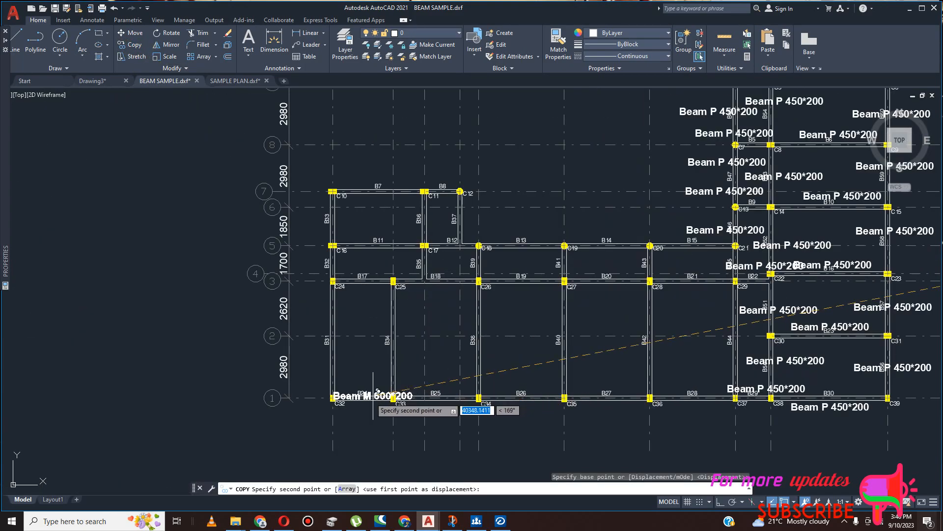
left_click(366, 406)
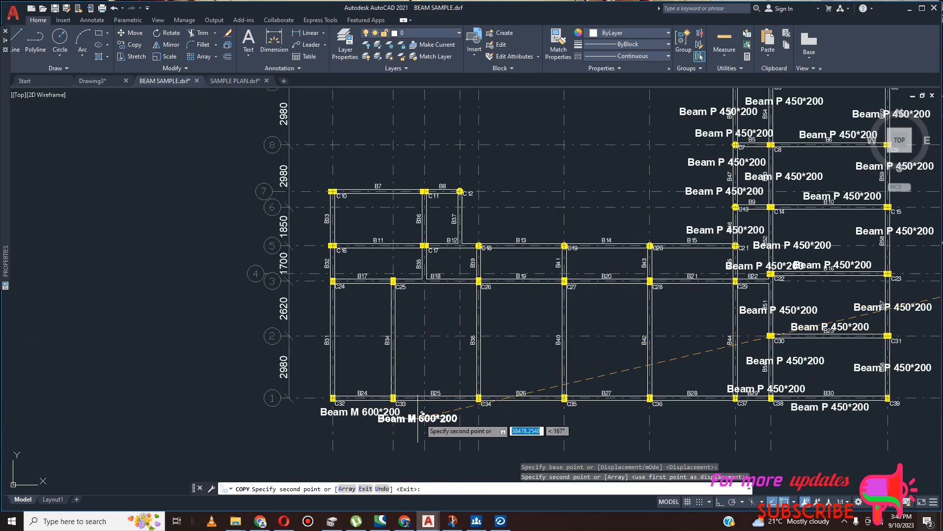
left_click(452, 412)
left_click(528, 385)
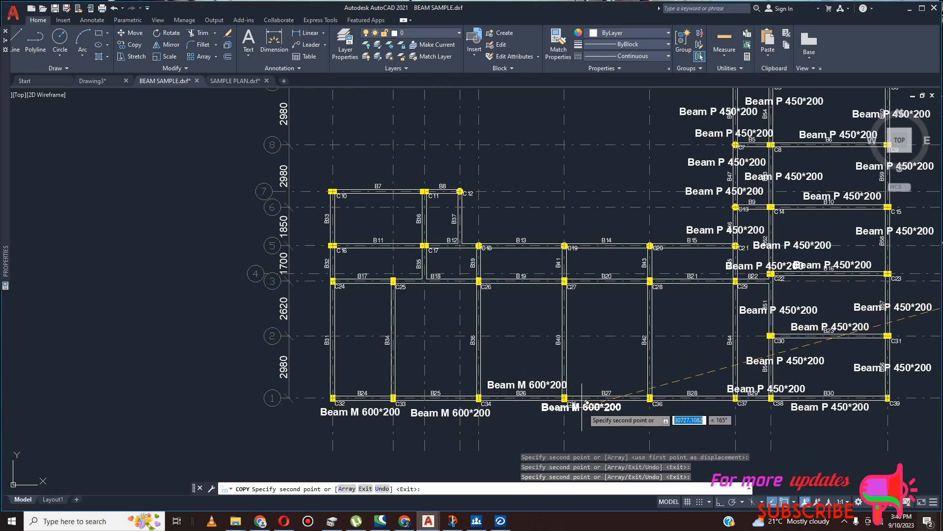
left_click(609, 407)
left_click(697, 380)
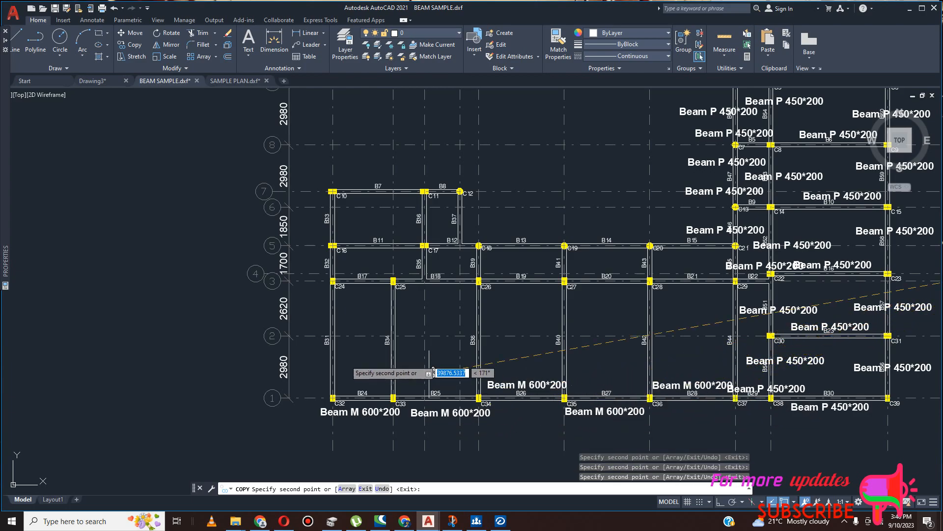
Place copies of the Beam M 600*200 label at vertical beams B31, B34, B38, B40, B42 and B44, and finish copying.
left_click(340, 343)
left_click(400, 354)
left_click(486, 336)
left_click(555, 346)
left_click(636, 343)
left_click(727, 337)
key("Escape")
Examine the cross-sections of beams B24, B25 and B26 and the detail sheet of beam B36 for size and reinforcement.
scroll(544, 305, "down", 6)
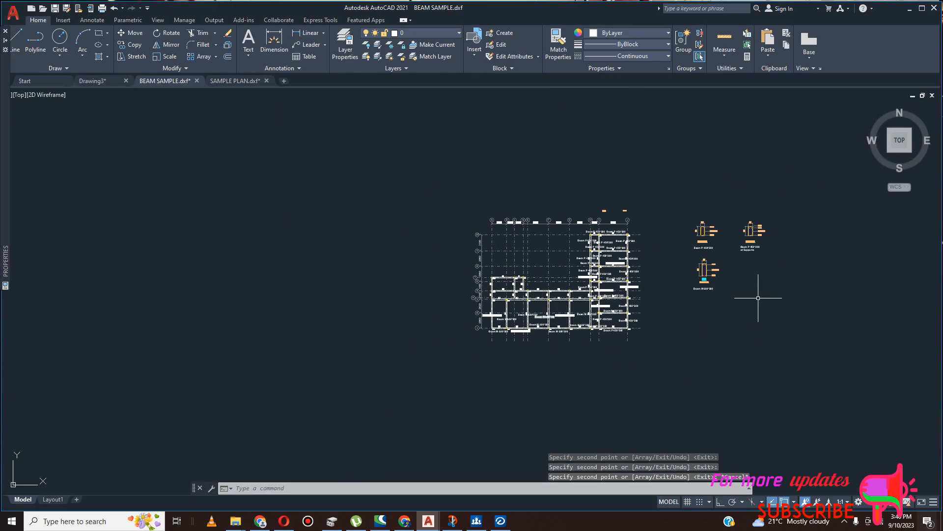
scroll(631, 223, "down", 6)
scroll(477, 248, "down", 2)
scroll(365, 408, "up", 6)
scroll(282, 309, "up", 4)
scroll(677, 322, "up", 7)
scroll(565, 325, "down", 6)
scroll(793, 312, "up", 4)
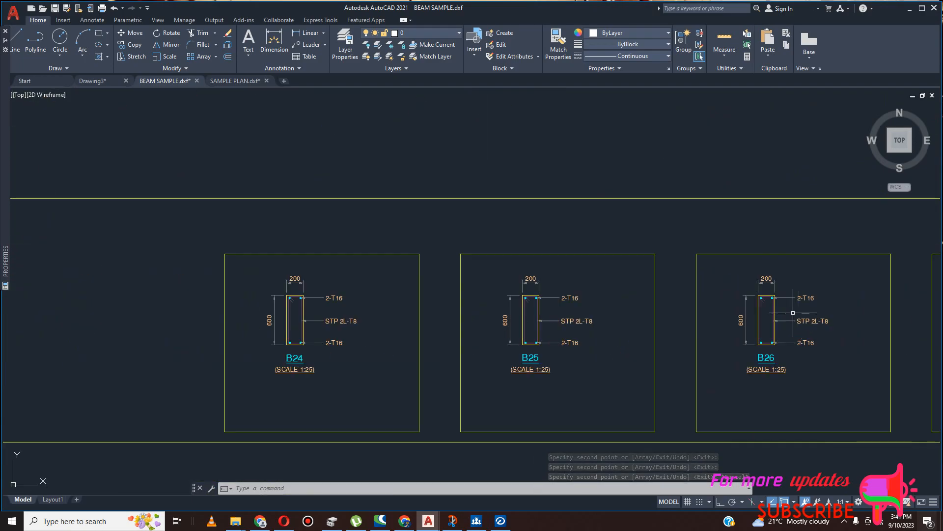
scroll(542, 254, "down", 6)
scroll(501, 392, "up", 10)
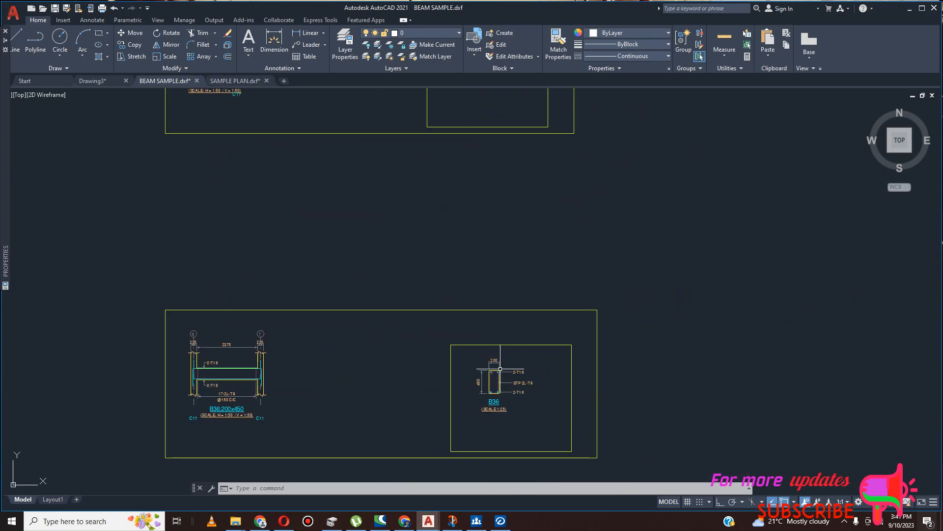
Examine beam B44's elevation and cross-sections on its detail sheet for size, reinforcement and location ranges.
scroll(489, 388, "down", 12)
scroll(515, 359, "up", 4)
scroll(563, 208, "up", 4)
scroll(595, 236, "up", 6)
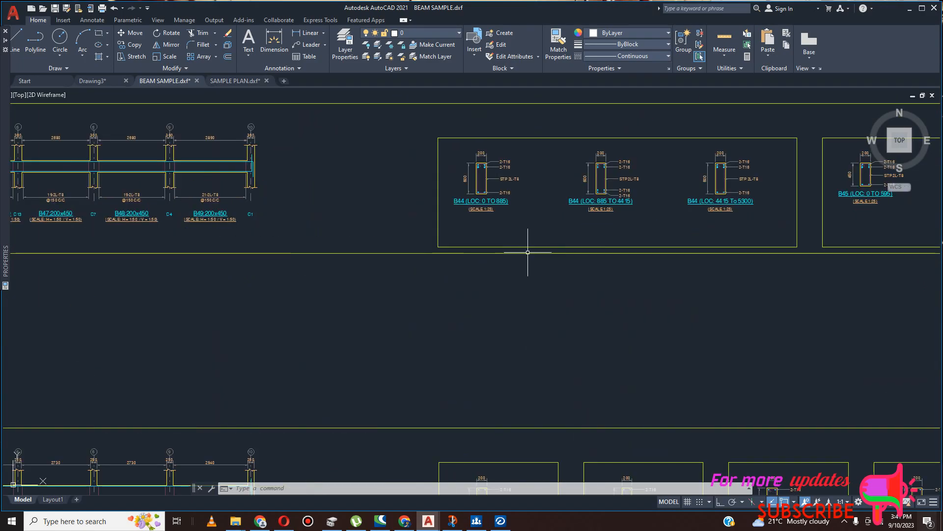
scroll(486, 174, "up", 4)
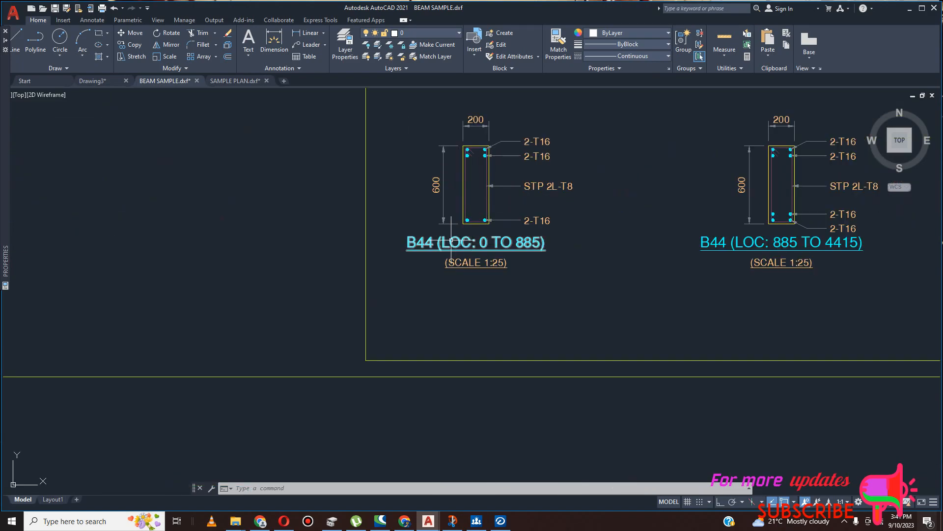
scroll(451, 221, "down", 6)
scroll(427, 270, "up", 3)
scroll(246, 224, "up", 4)
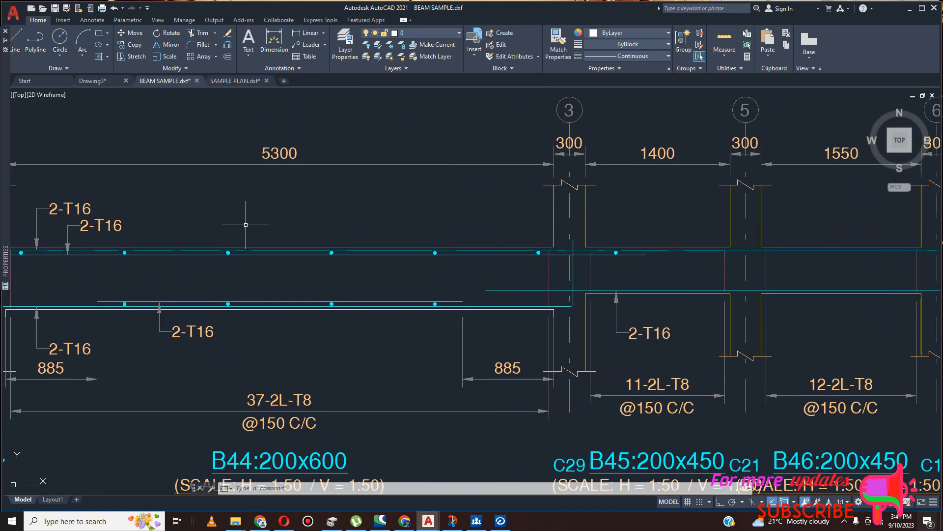
scroll(375, 258, "down", 2)
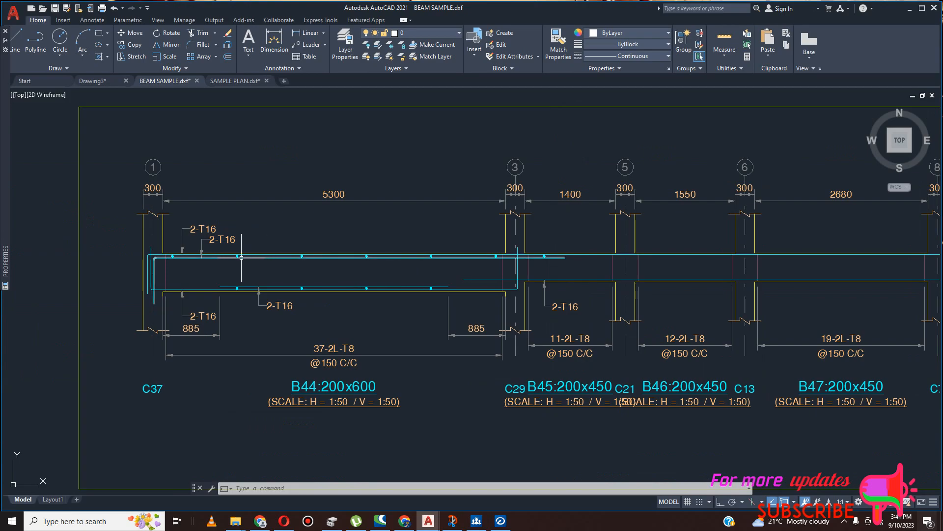
scroll(534, 265, "up", 4)
scroll(506, 262, "down", 10)
scroll(463, 259, "up", 7)
scroll(464, 259, "down", 6)
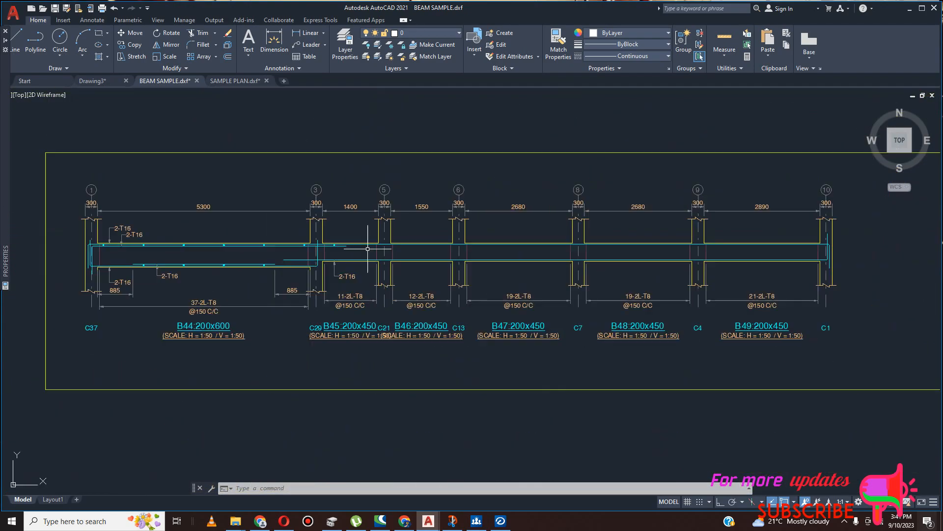
scroll(584, 252, "up", 7)
scroll(536, 255, "down", 5)
scroll(533, 246, "up", 5)
scroll(536, 258, "down", 3)
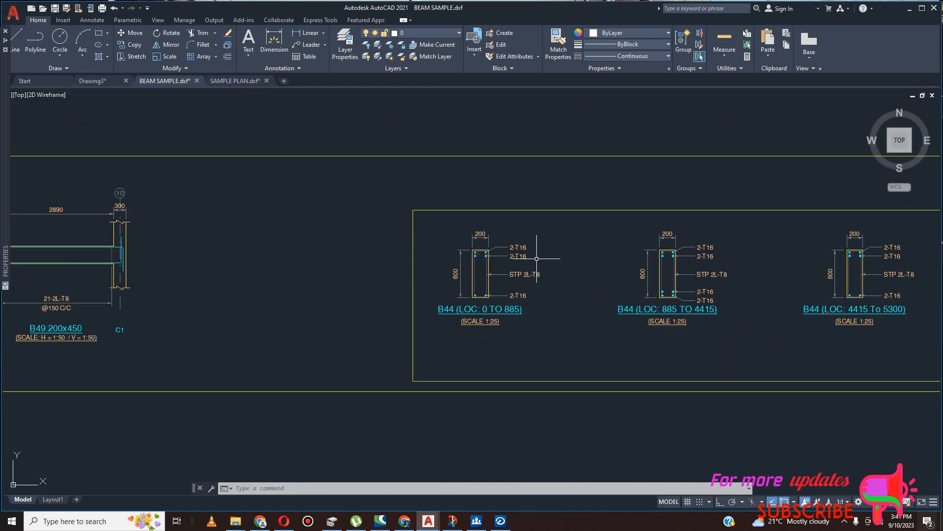
Examine the elevation where beam B44 meets B45 to B48, and compare the B44 and B45 cross-sections.
scroll(532, 310, "down", 5)
scroll(491, 305, "up", 6)
scroll(471, 297, "down", 3)
scroll(469, 297, "up", 5)
scroll(465, 298, "down", 1)
scroll(462, 299, "up", 2)
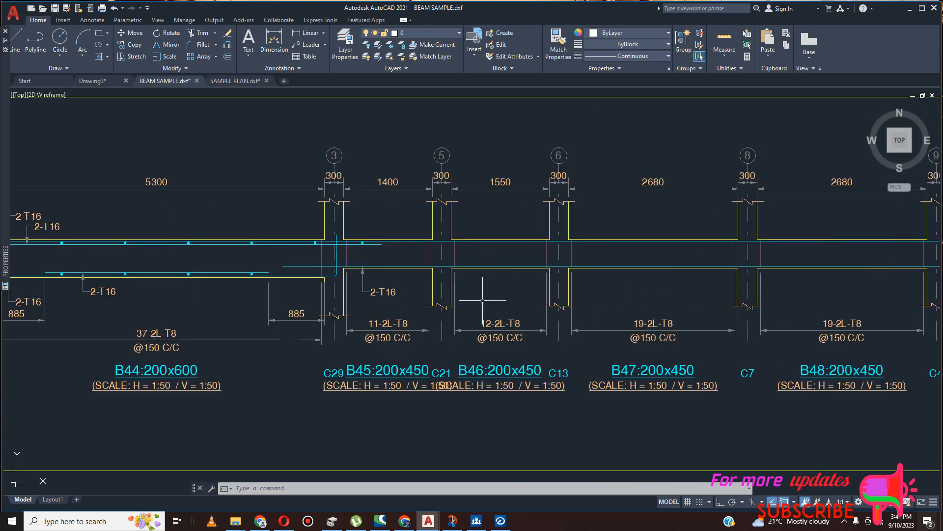
scroll(458, 301, "down", 3)
scroll(413, 311, "up", 5)
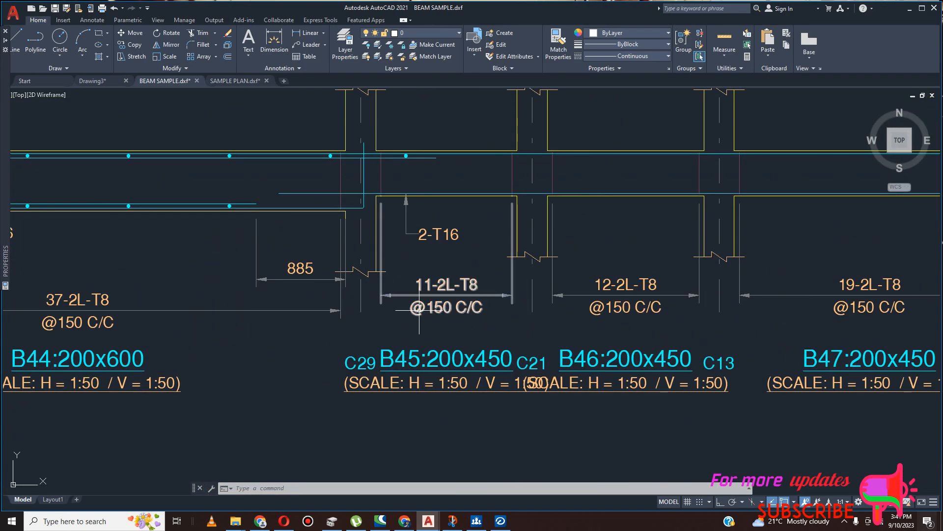
scroll(419, 309, "down", 6)
scroll(565, 290, "up", 6)
scroll(579, 278, "down", 6)
scroll(364, 269, "up", 6)
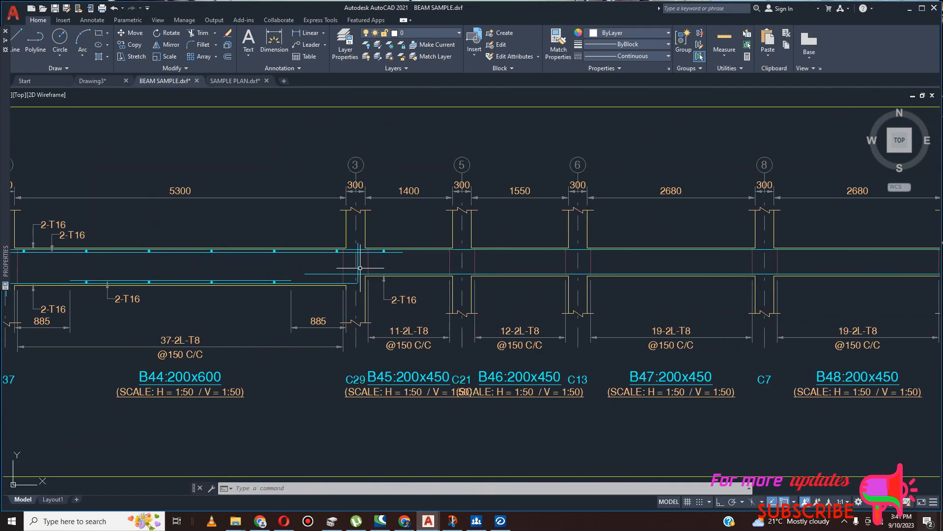
scroll(382, 272, "up", 2)
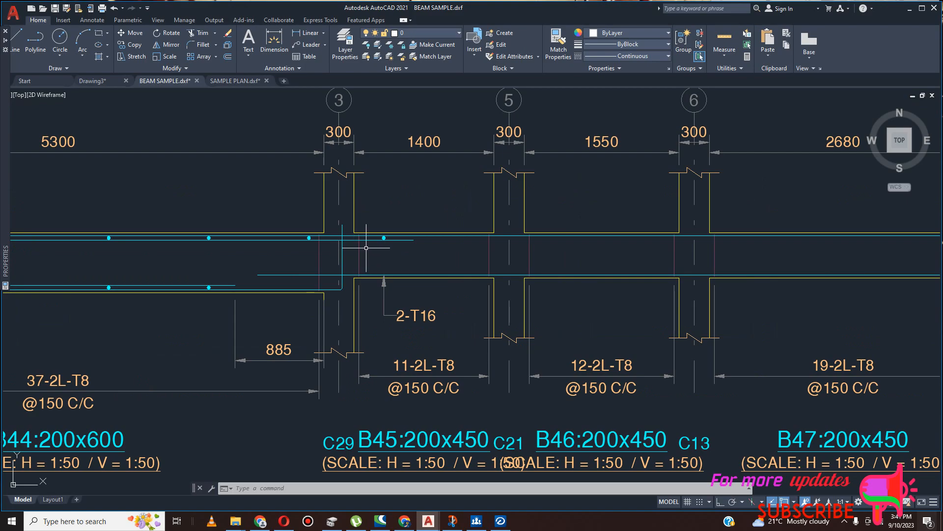
scroll(366, 248, "up", 3)
scroll(400, 249, "down", 8)
scroll(408, 253, "up", 5)
scroll(355, 266, "down", 10)
scroll(740, 279, "up", 6)
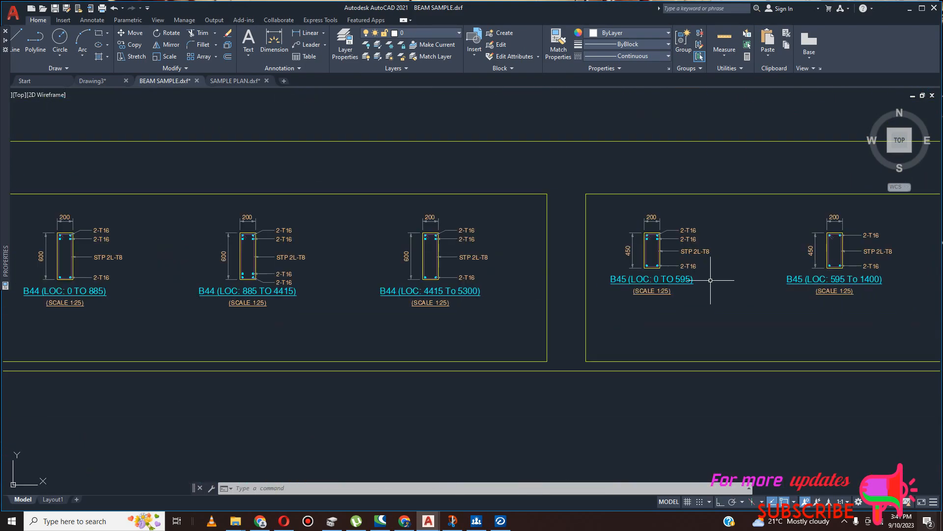
scroll(543, 279, "down", 2)
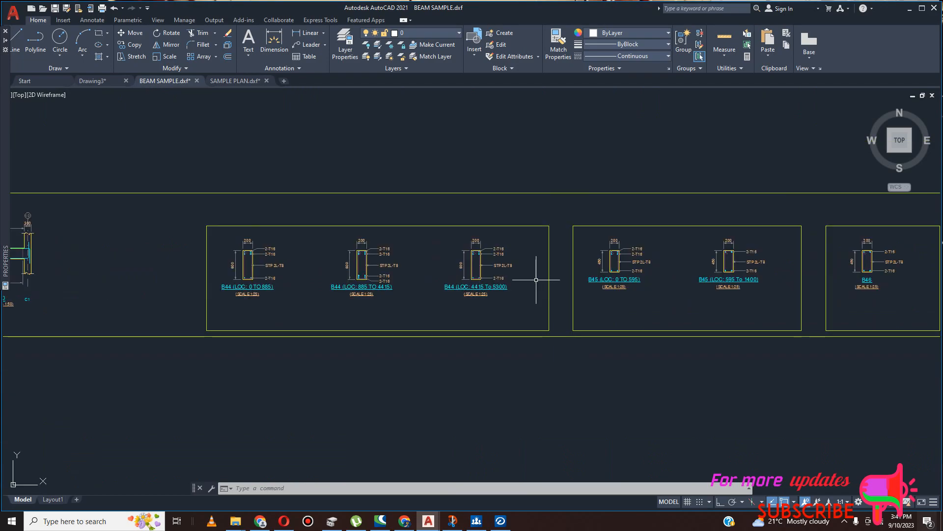
Copy the B44 (LOC: 885 TO 4415) and B44 (LOC: 4415 To 5300) cross-sections beside the plan, below the Beam M 600*200 section.
scroll(350, 253, "up", 4)
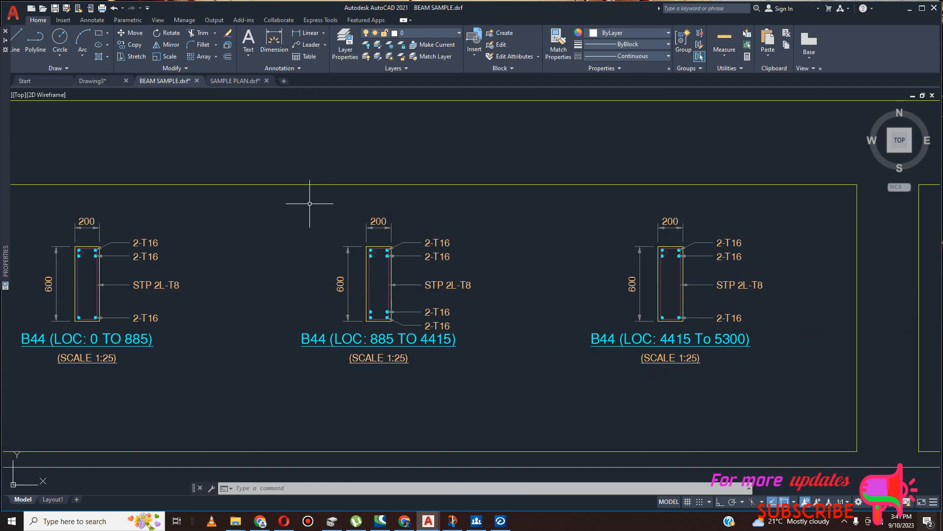
left_click(791, 413)
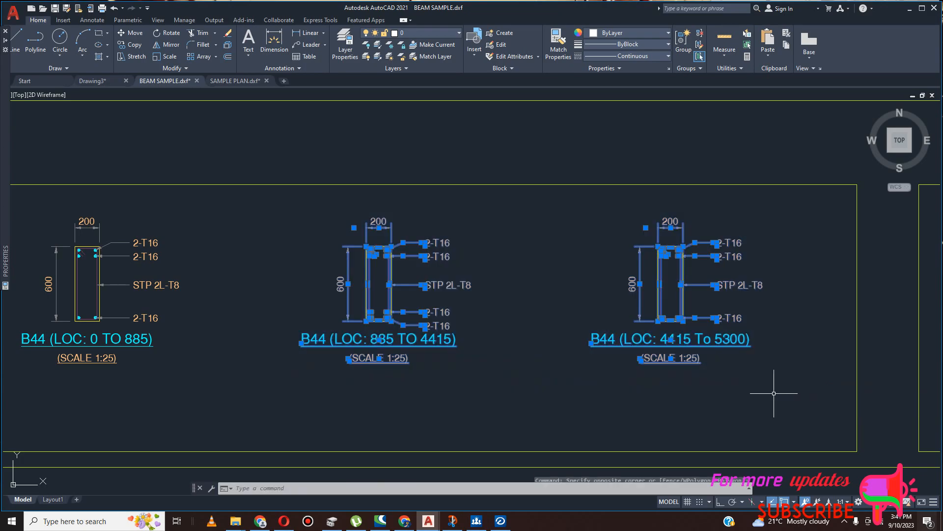
left_click(131, 45)
left_click(366, 275)
scroll(330, 319, "down", 5)
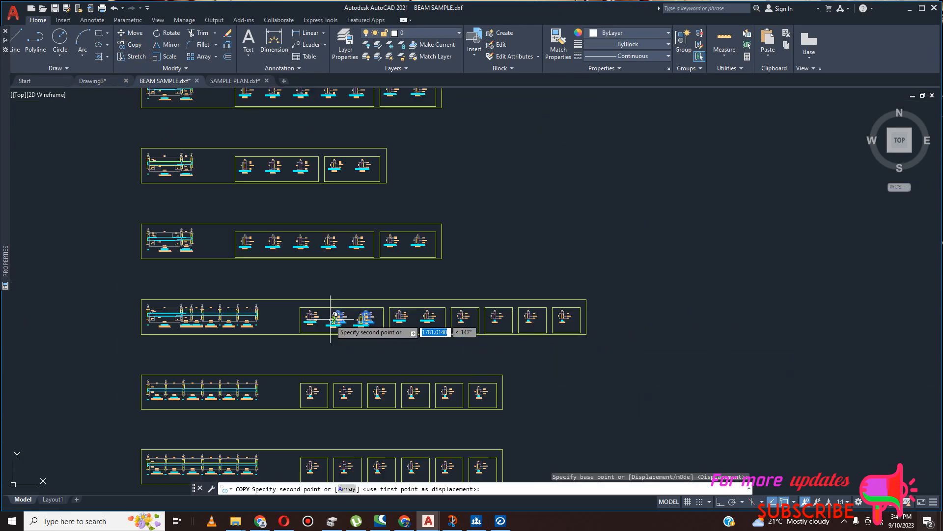
scroll(330, 319, "down", 8)
scroll(421, 271, "up", 5)
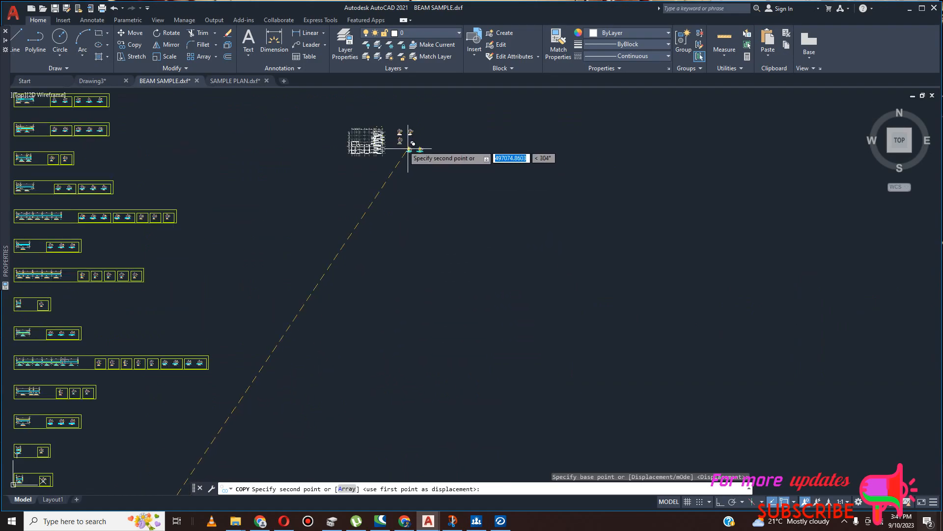
scroll(404, 150, "up", 8)
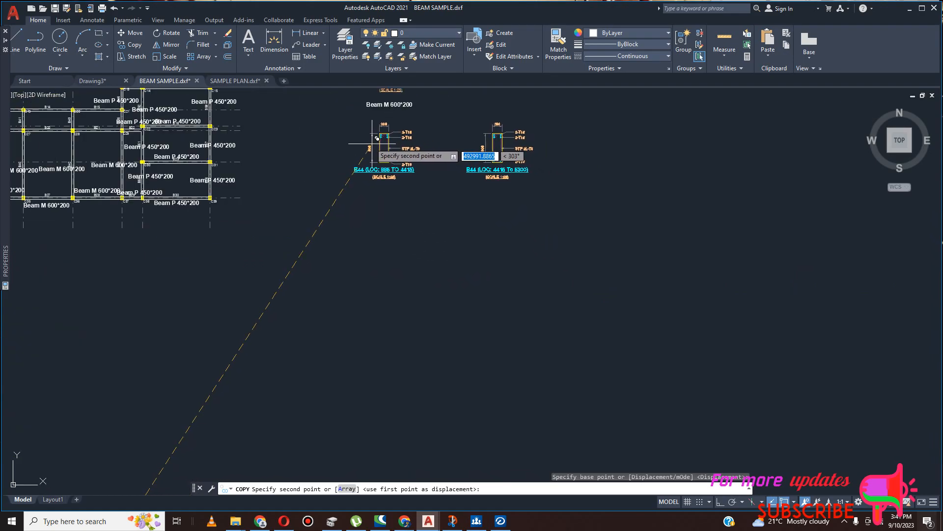
left_click(359, 142)
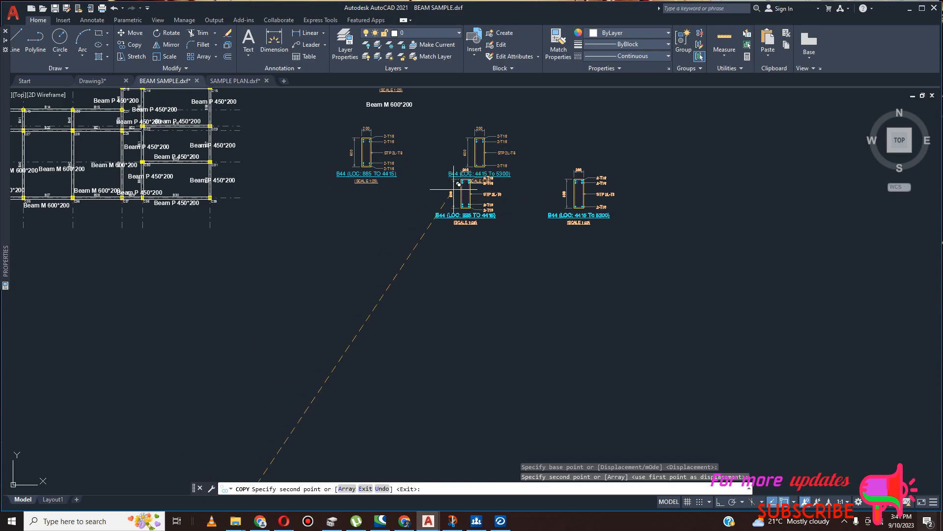
key("Escape")
Copy the Beam M 600*200 label from beam B44 on the plan to below each of the two copied B44 cross-sections.
scroll(438, 200, "down", 2)
scroll(307, 192, "up", 5)
scroll(329, 189, "up", 4)
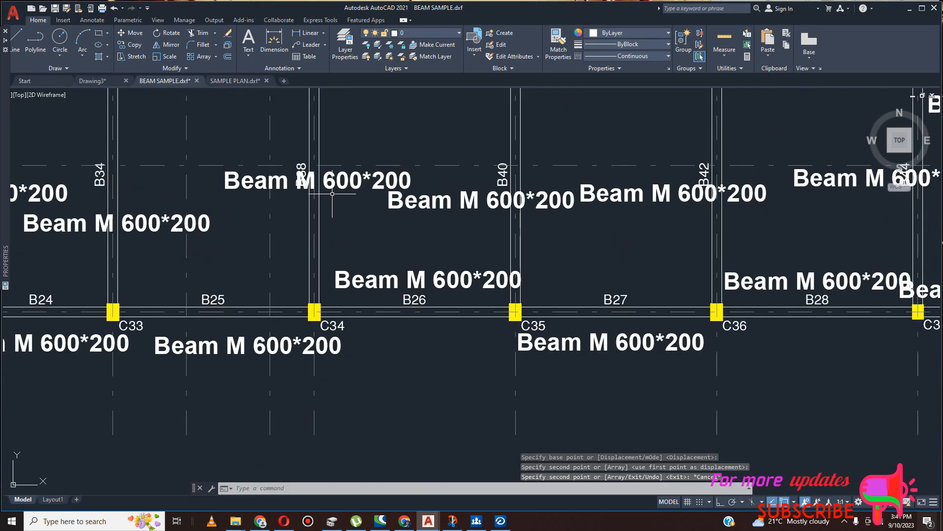
scroll(373, 231, "down", 4)
scroll(570, 178, "up", 2)
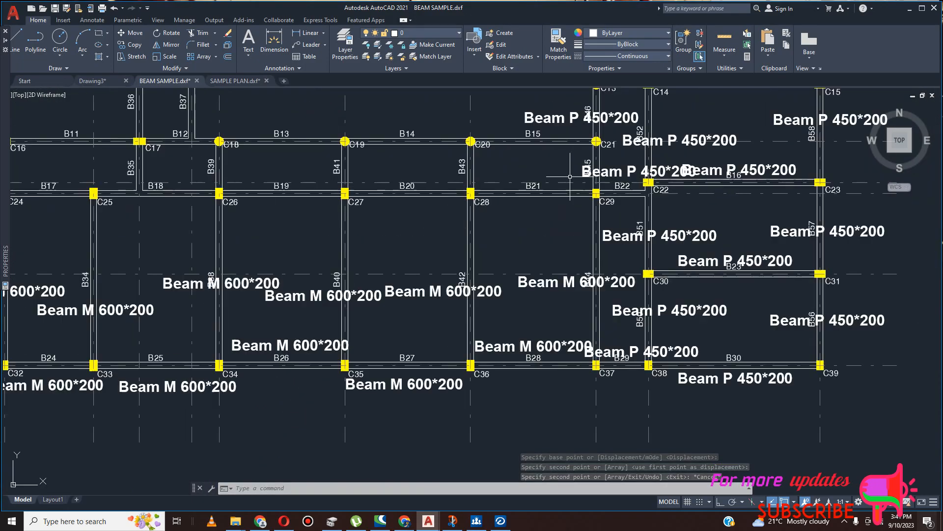
scroll(610, 282, "up", 6)
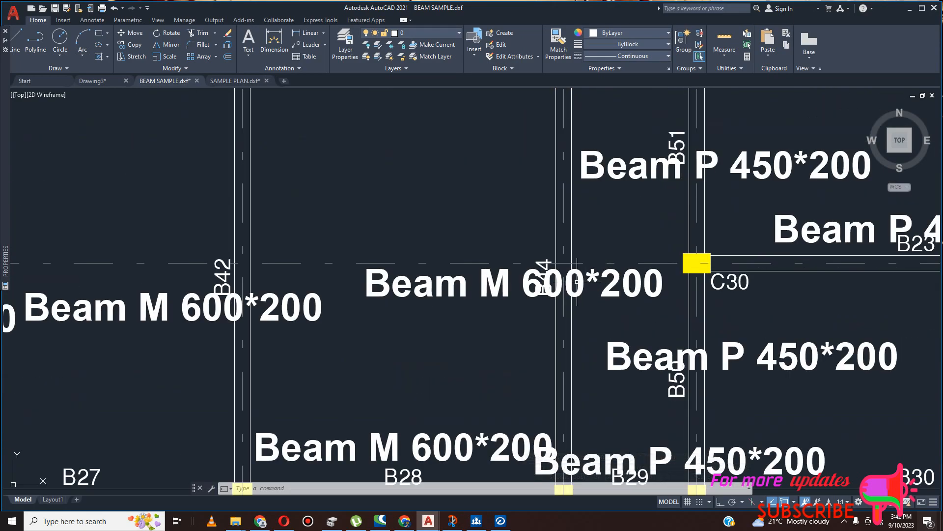
scroll(526, 284, "down", 8)
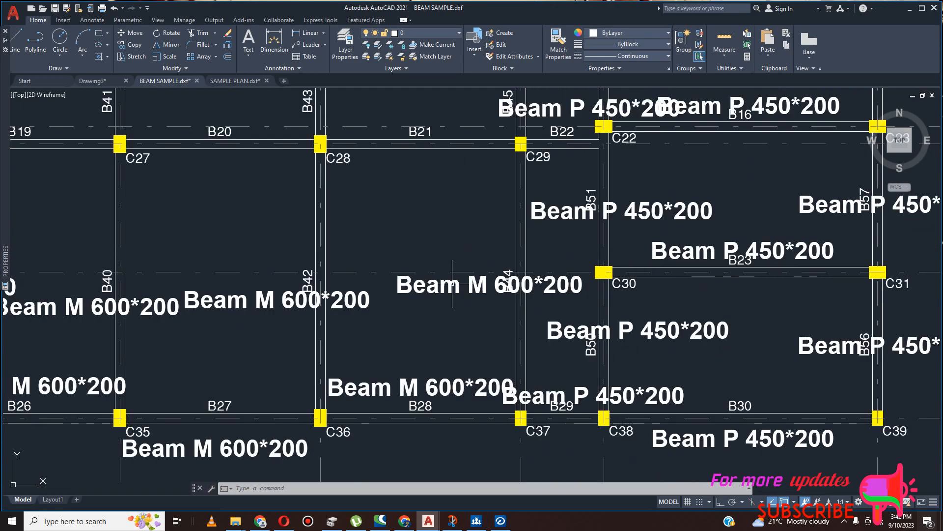
scroll(467, 277, "up", 4)
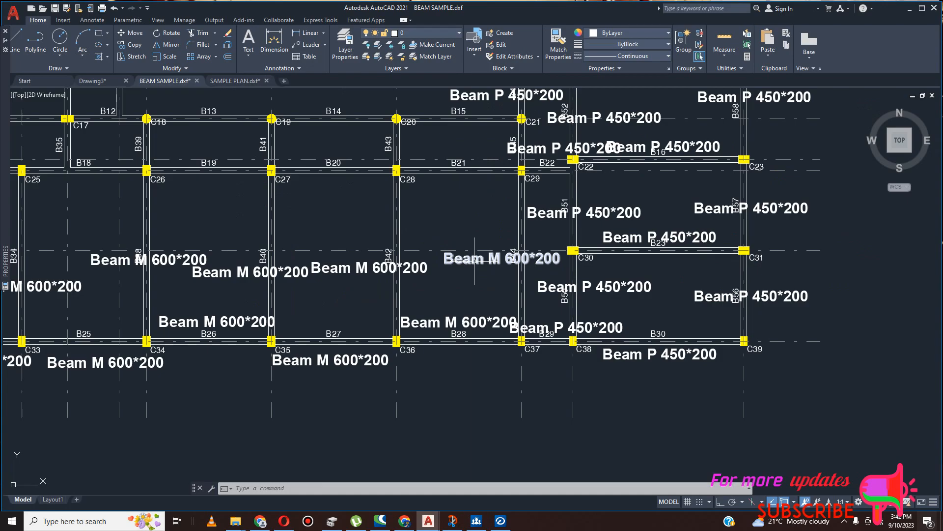
left_click(135, 45)
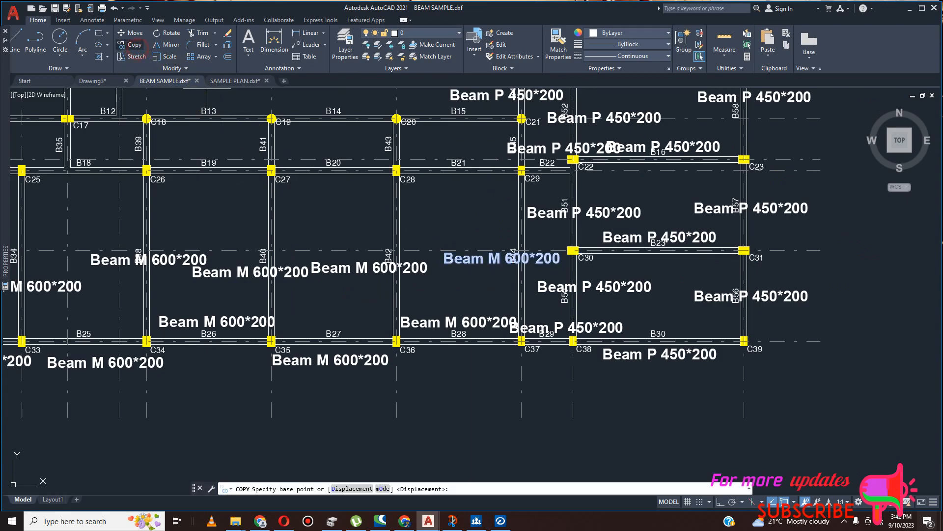
left_click(510, 262)
scroll(475, 288, "down", 7)
scroll(597, 324, "up", 7)
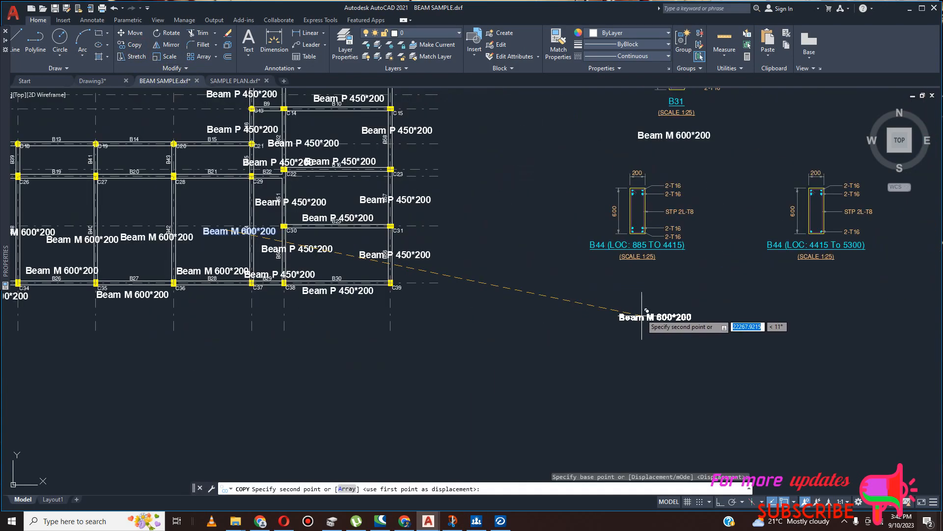
left_click(641, 288)
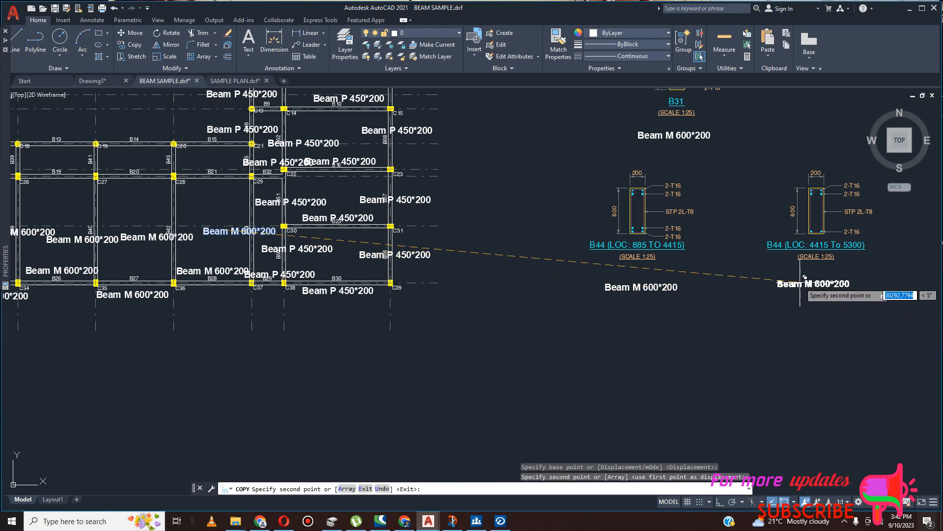
left_click(789, 289)
key("Escape")
Change the caption below the B44 (LOC: 885 TO 4415) cross-section to Beam X 600*200.
scroll(683, 298, "up", 4)
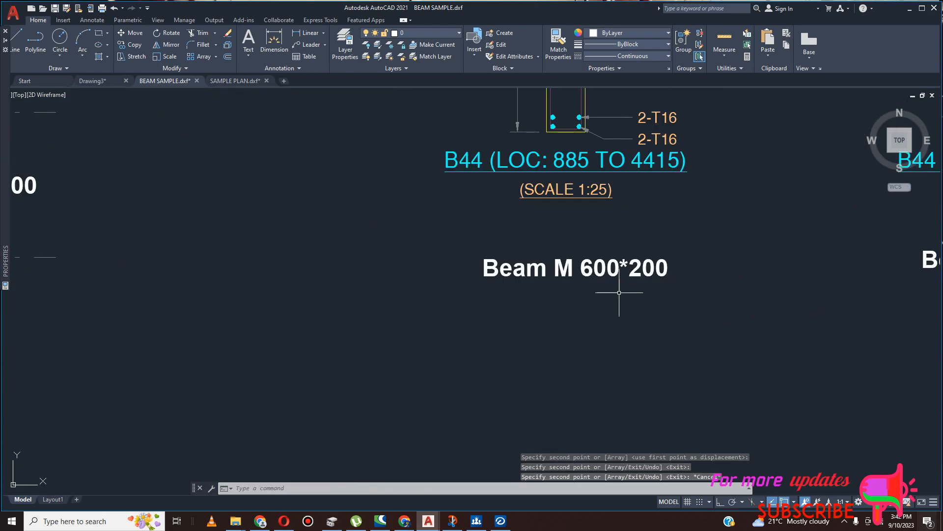
double_click(568, 269)
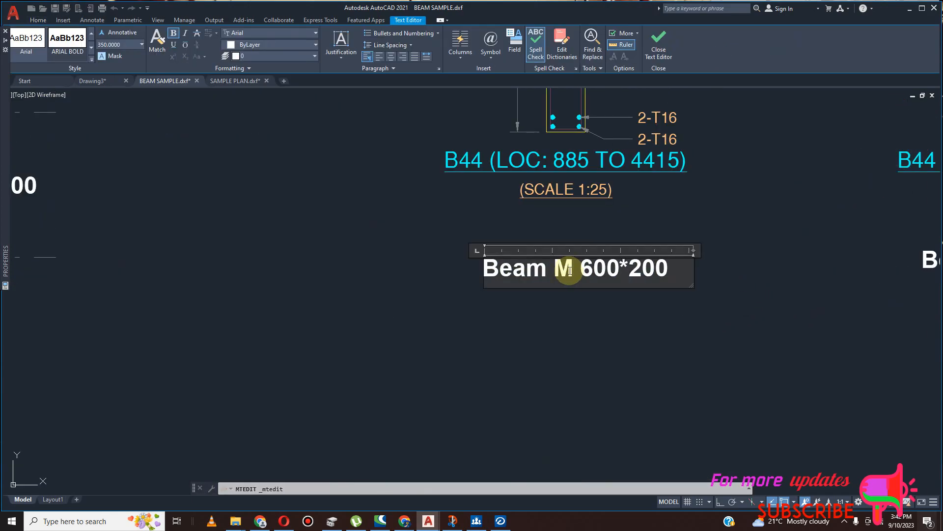
scroll(569, 271, "down", 3)
scroll(640, 297, "down", 2)
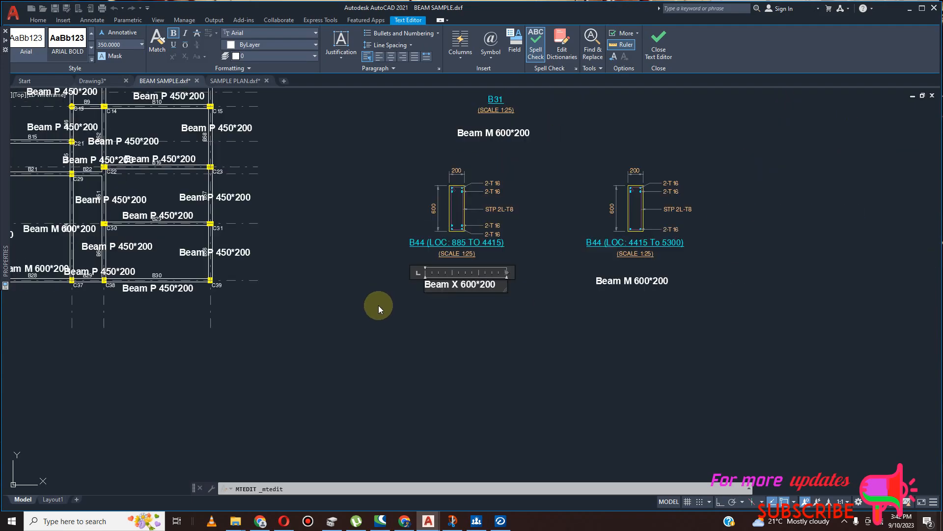
Change the caption below the B44 (LOC: 4415 To 5300) cross-section to Beam X 600*200 with a second line at Supports.
left_click(633, 281)
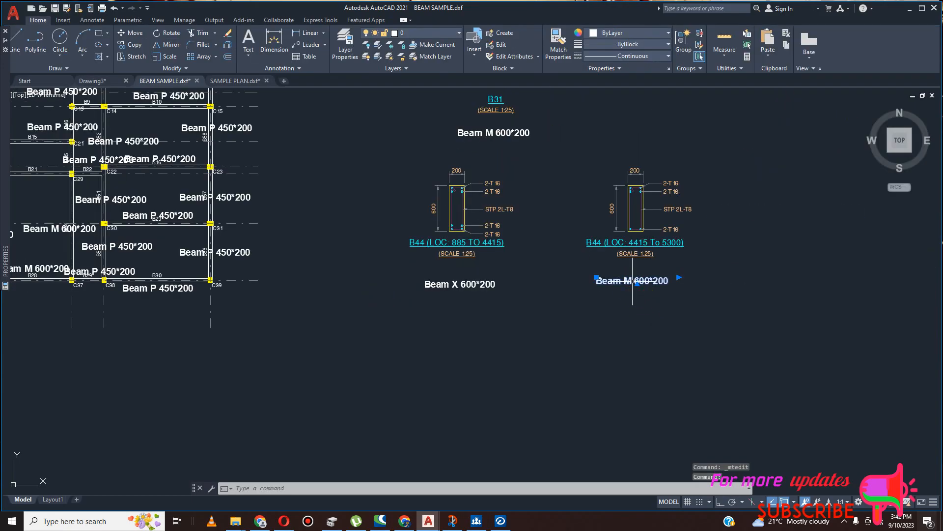
double_click(634, 281)
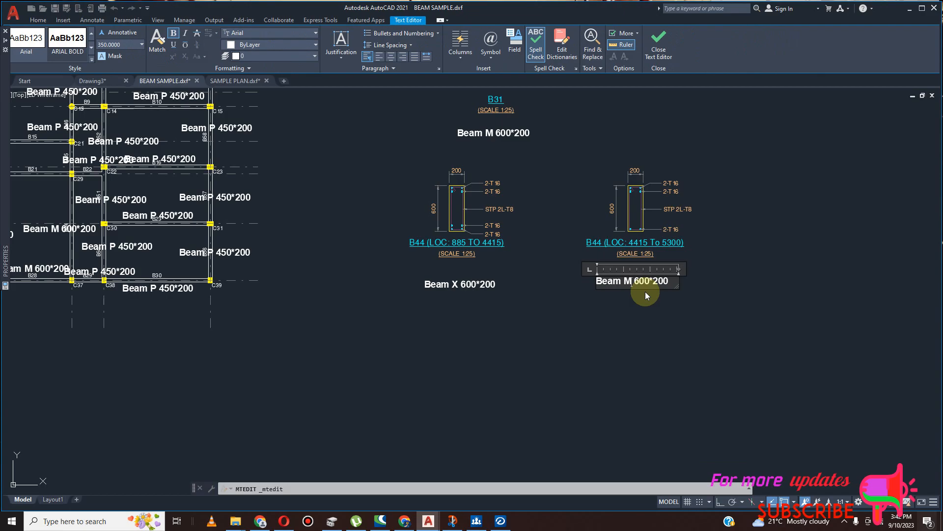
left_click(667, 283)
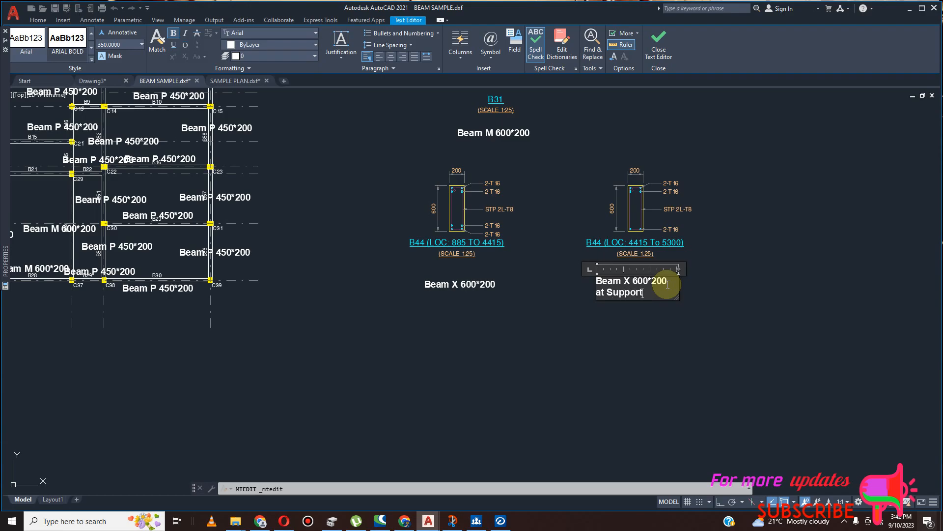
left_click(744, 308)
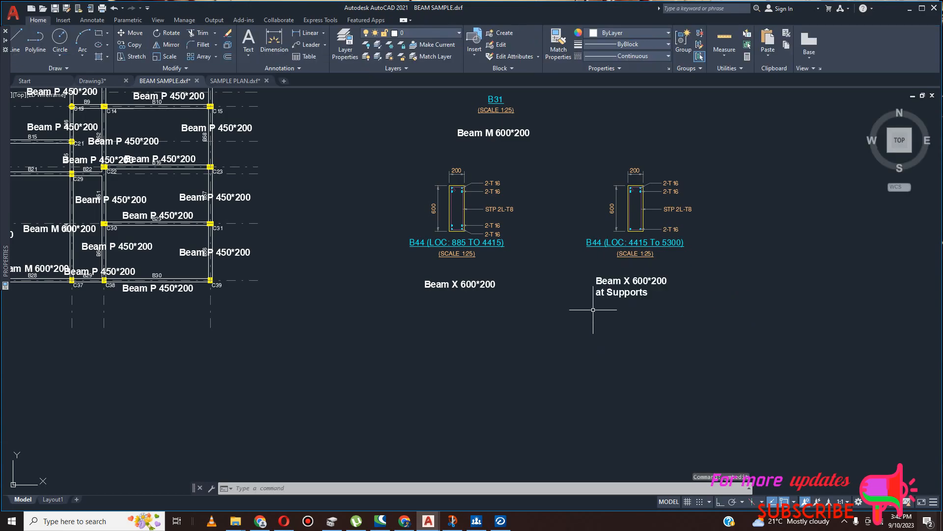
Delete the Beam M 600*200 label from beam B44 on the plan.
scroll(593, 309, "down", 4)
scroll(411, 294, "up", 8)
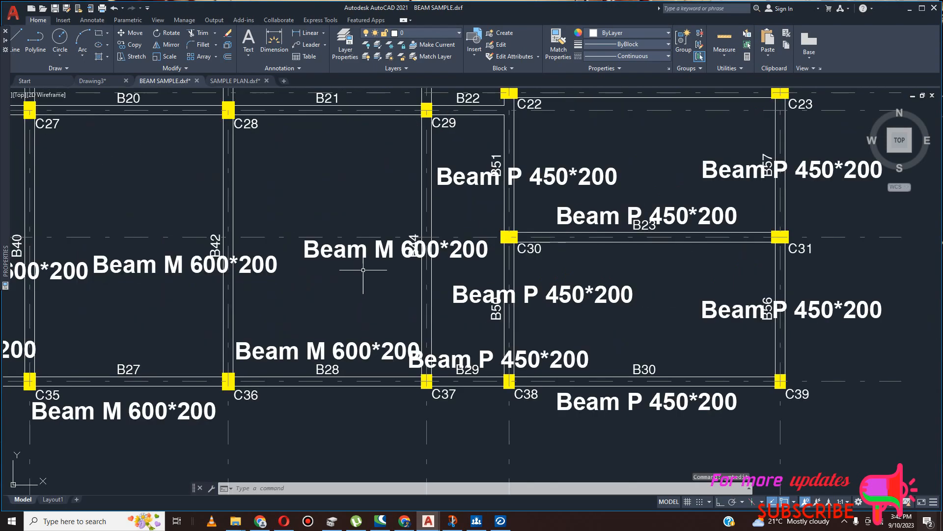
left_click(368, 253)
left_click(354, 248)
scroll(368, 302, "down", 6)
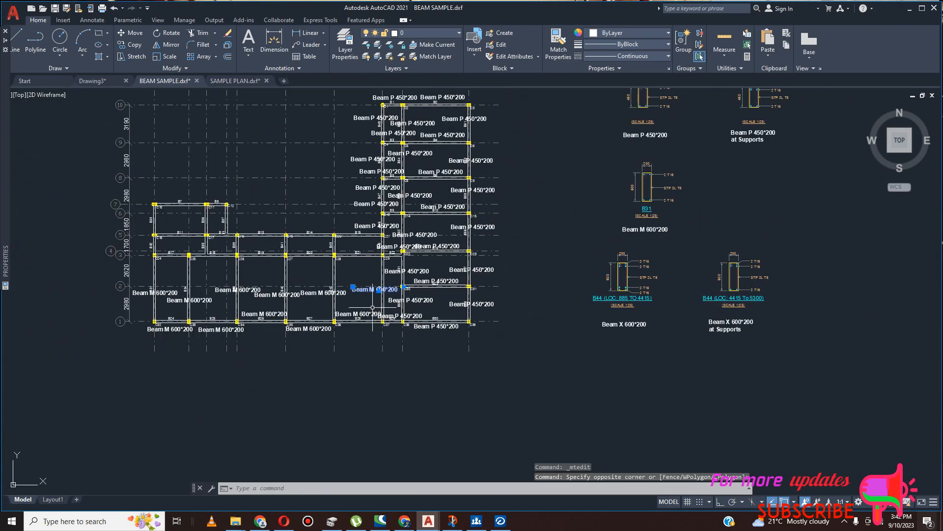
key("Delete")
Copy the Beam X 600*200 caption from below the B44 (LOC: 885 TO 4415) cross-section onto beam B44 on the plan.
scroll(624, 324, "up", 4)
left_click(619, 323)
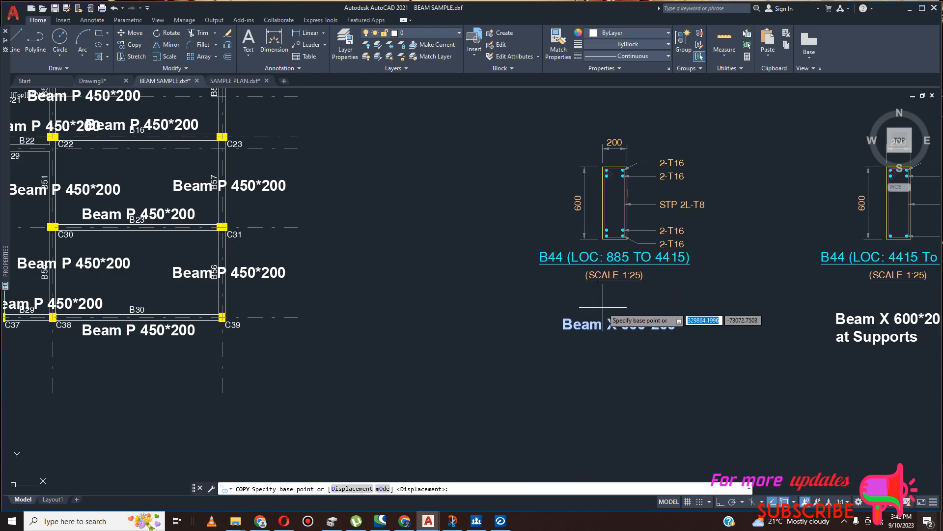
left_click(619, 325)
scroll(689, 368, "down", 6)
scroll(535, 346, "up", 6)
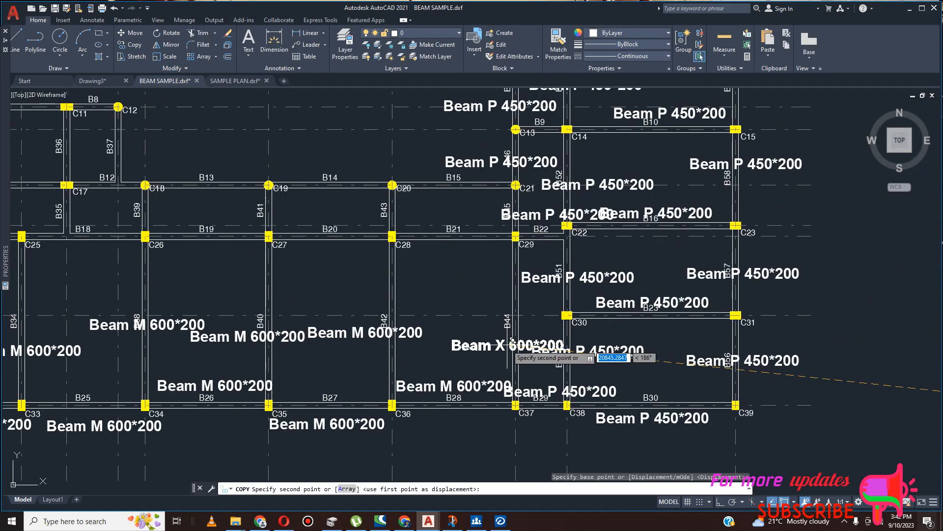
left_click(516, 337)
scroll(516, 339, "down", 4)
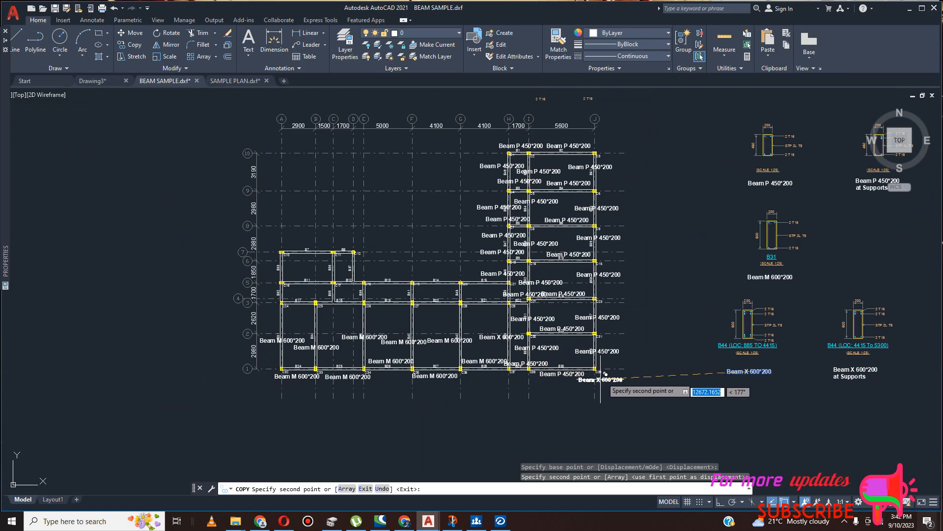
key("Escape")
Copy the Beam P 450*200 caption from below its cross-section onto beams B7, B11 and B17 on the plan.
scroll(484, 300, "down", 2)
scroll(474, 241, "down", 5)
scroll(455, 268, "up", 9)
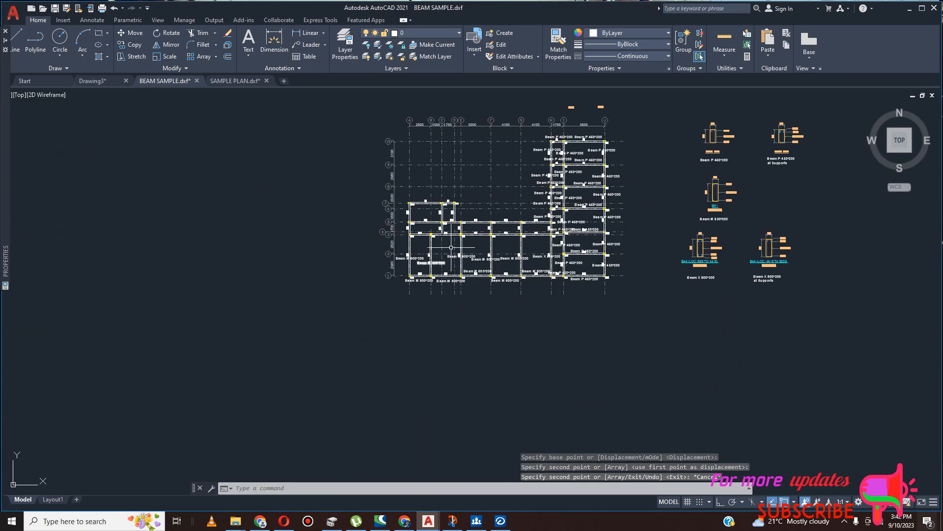
scroll(459, 275, "down", 6)
scroll(638, 217, "up", 5)
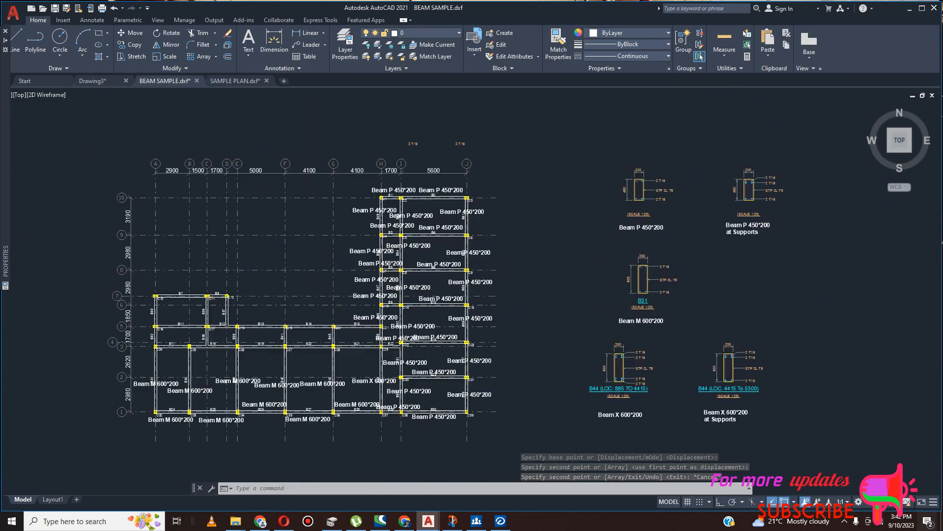
left_click(648, 253)
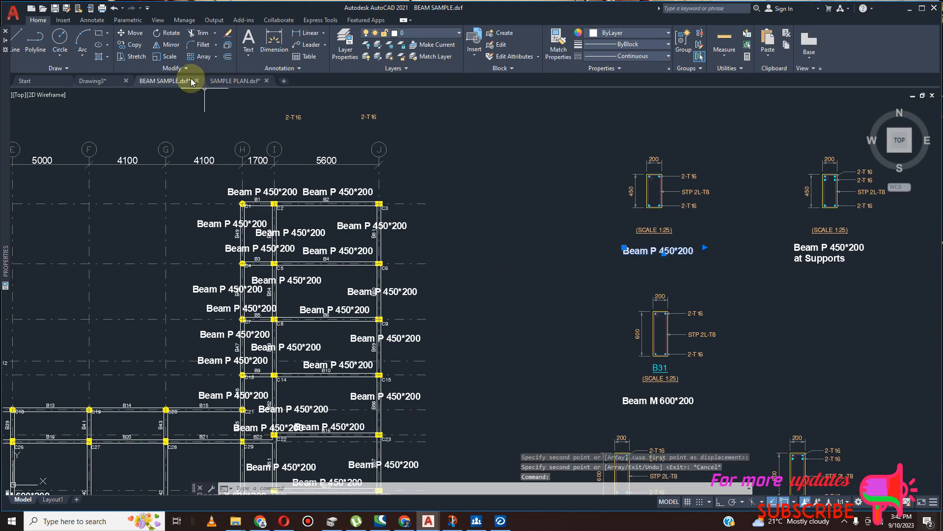
left_click(655, 249)
scroll(724, 273, "down", 6)
scroll(578, 305, "up", 6)
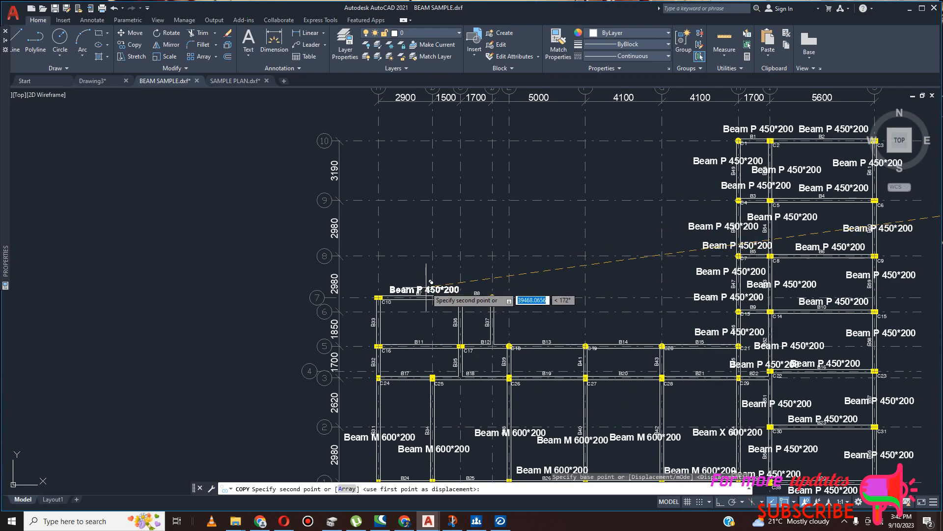
left_click(427, 325)
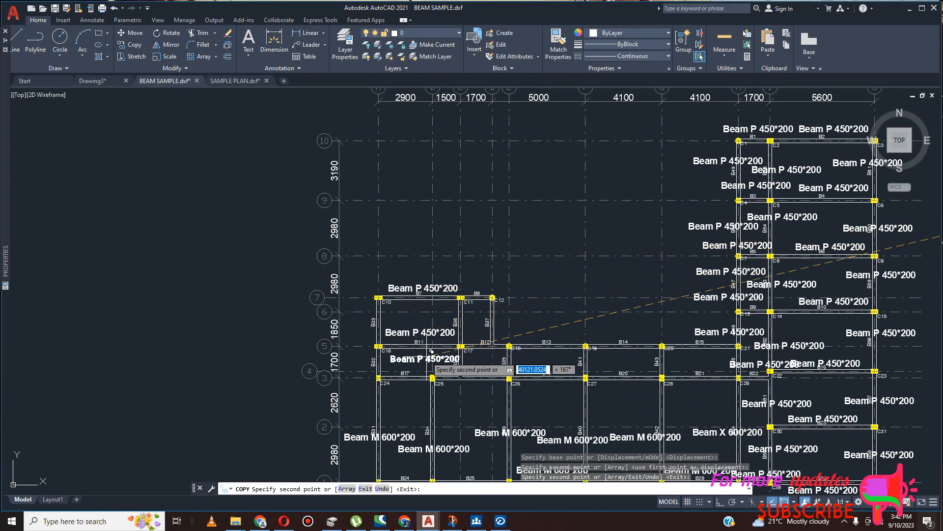
left_click(425, 357)
Place further copies of the Beam P 450*200 label at beams B13, B19, B14, B20, B21 and B18.
left_click(555, 331)
left_click(561, 371)
left_click(635, 334)
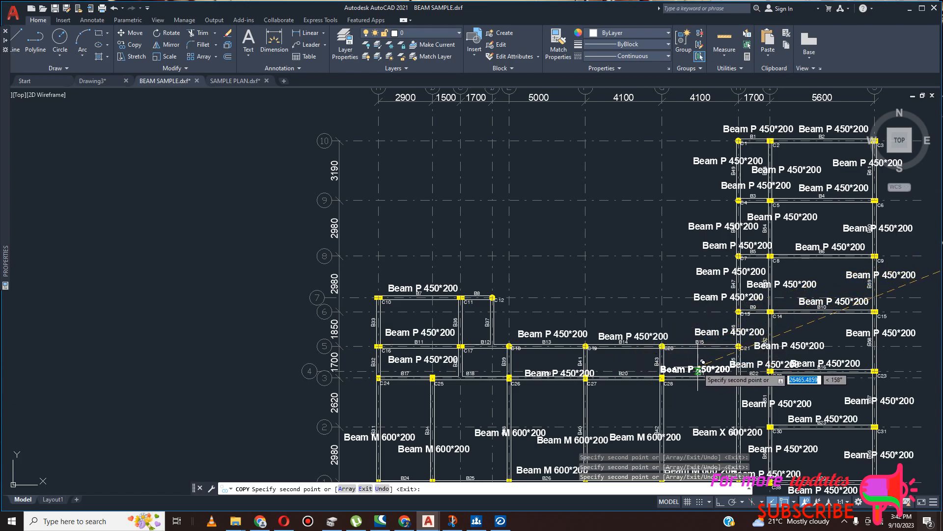
left_click(479, 385)
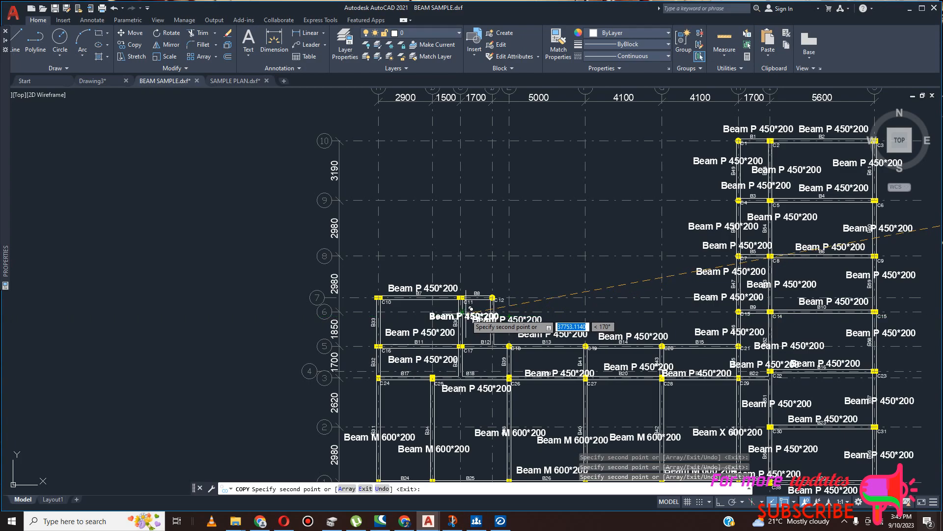
Place Beam P 450*200 labels on the vertical beams B37, B36, B33, B32 and B35.
left_click(383, 314)
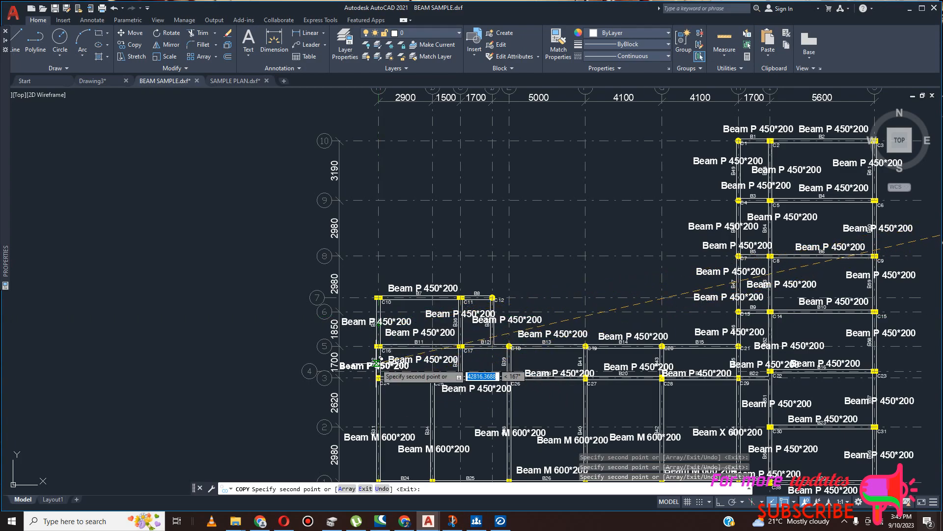
scroll(475, 385, "up", 4)
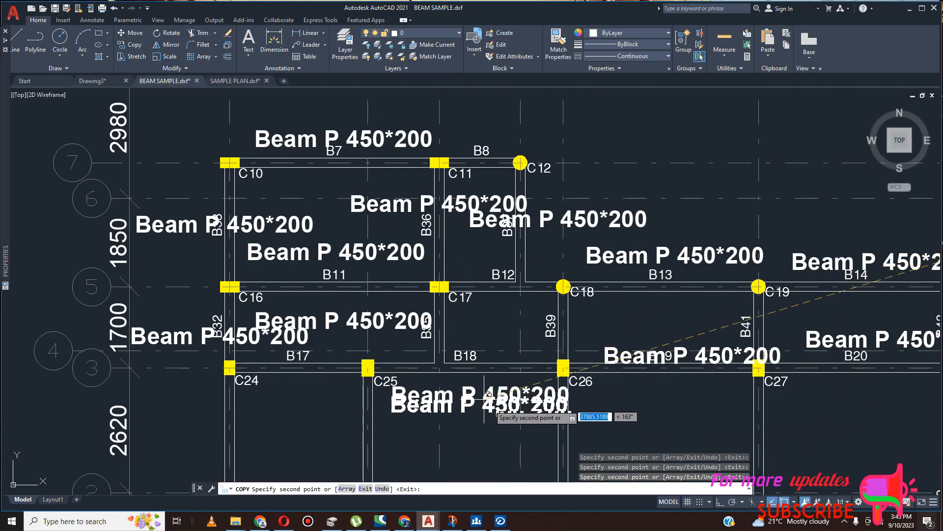
left_click(462, 336)
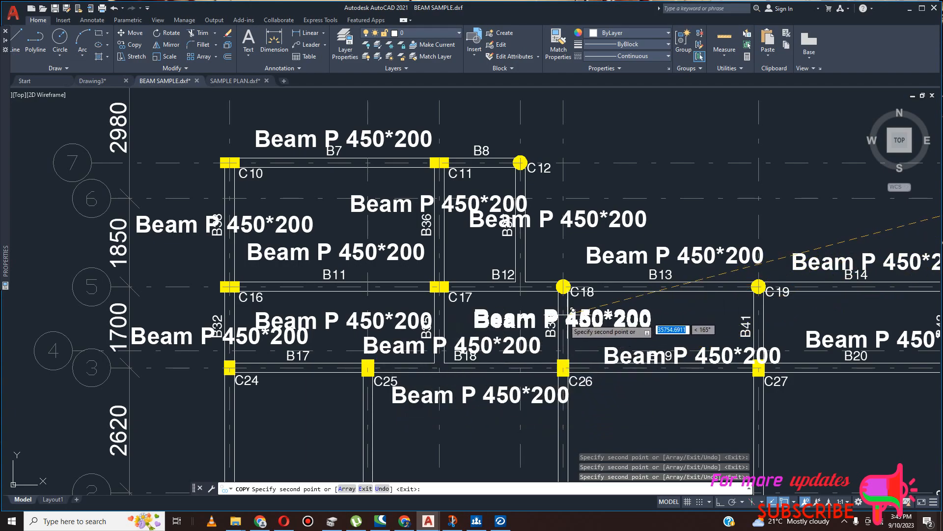
Place Beam P 450*200 labels on the vertical beams B39, B41 and B43, and finish copying.
scroll(572, 309, "down", 3)
scroll(614, 294, "up", 5)
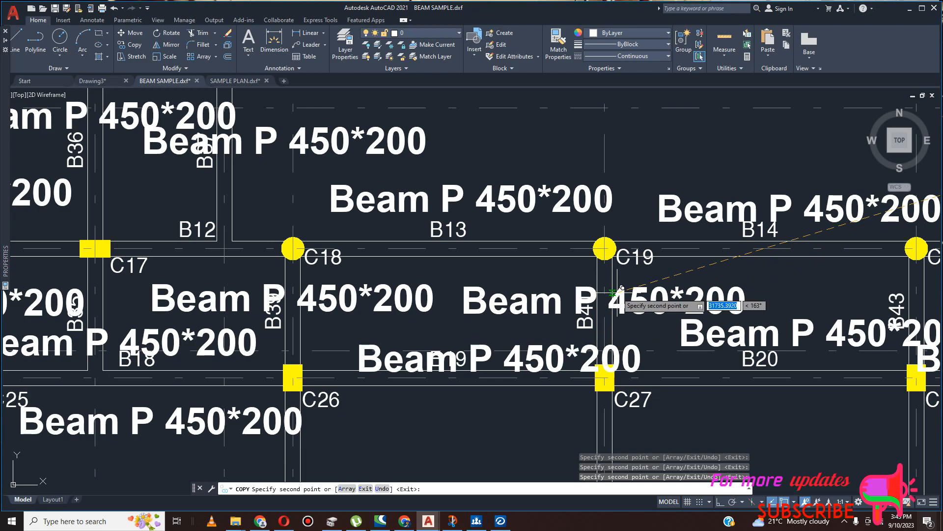
scroll(638, 285, "down", 4)
scroll(703, 290, "up", 4)
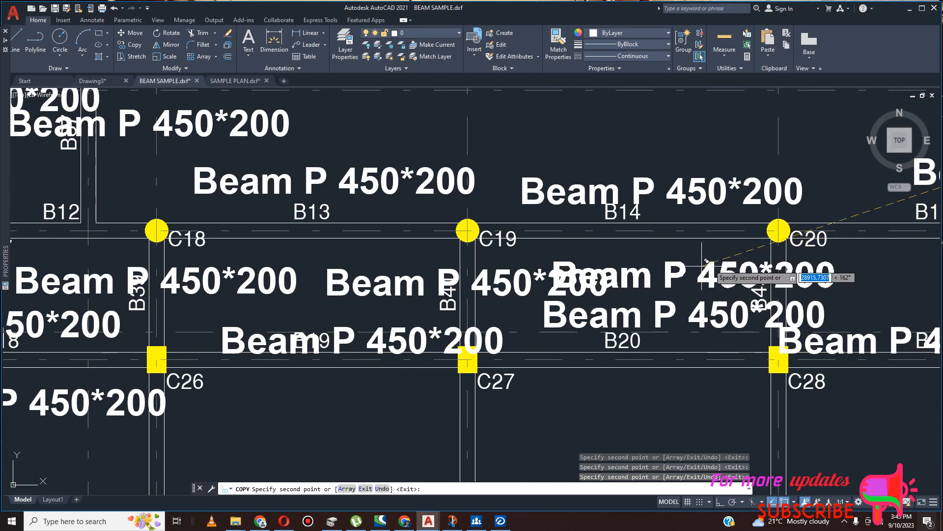
scroll(570, 314, "down", 4)
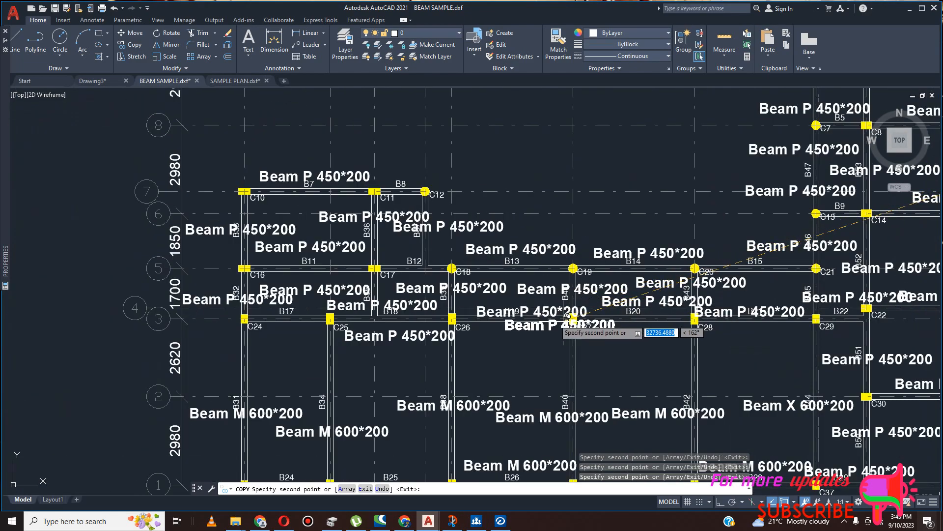
scroll(569, 316, "down", 5)
key("Escape")
With Ortho on, move the whole row of dimensions between grid axes A and J from above the plan straight down to below it.
scroll(546, 321, "down", 3)
scroll(545, 321, "up", 8)
scroll(583, 239, "down", 4)
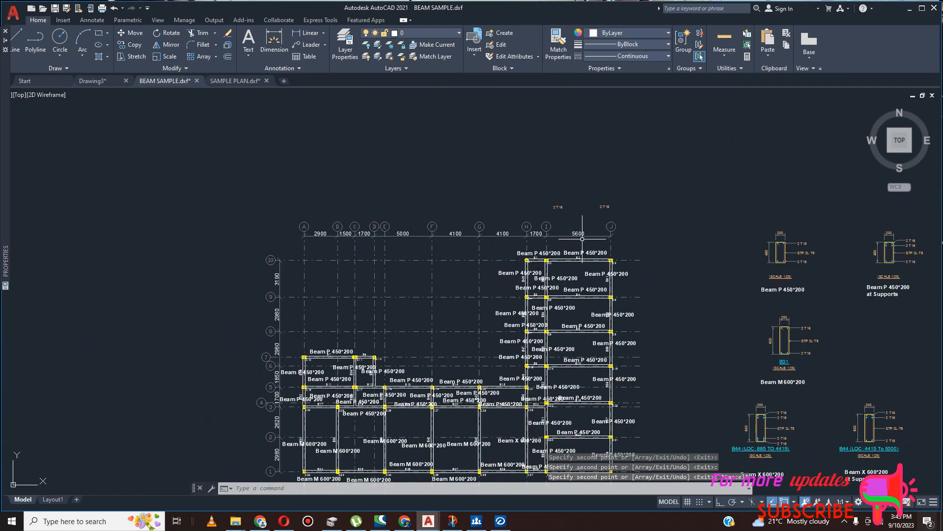
scroll(582, 239, "down", 2)
scroll(542, 327, "up", 5)
scroll(528, 361, "down", 4)
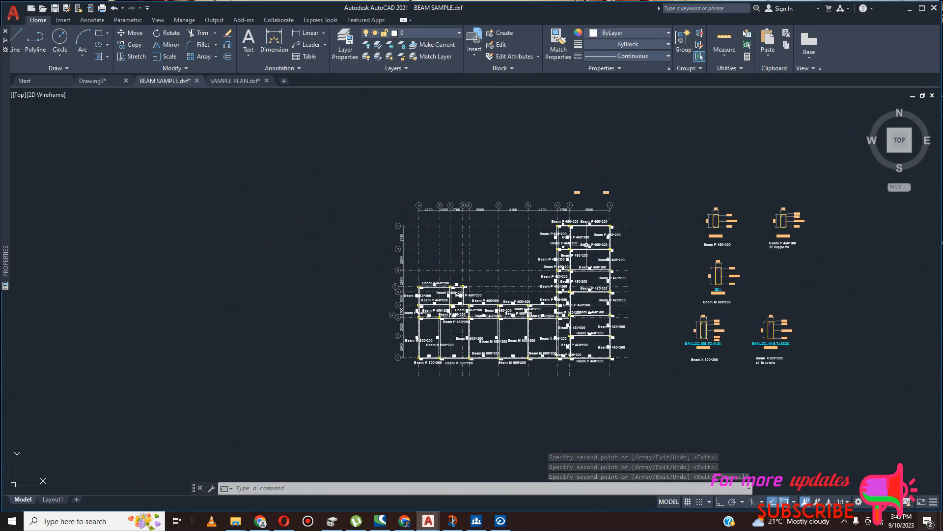
scroll(563, 191, "up", 5)
left_click(564, 190)
left_click(473, 192)
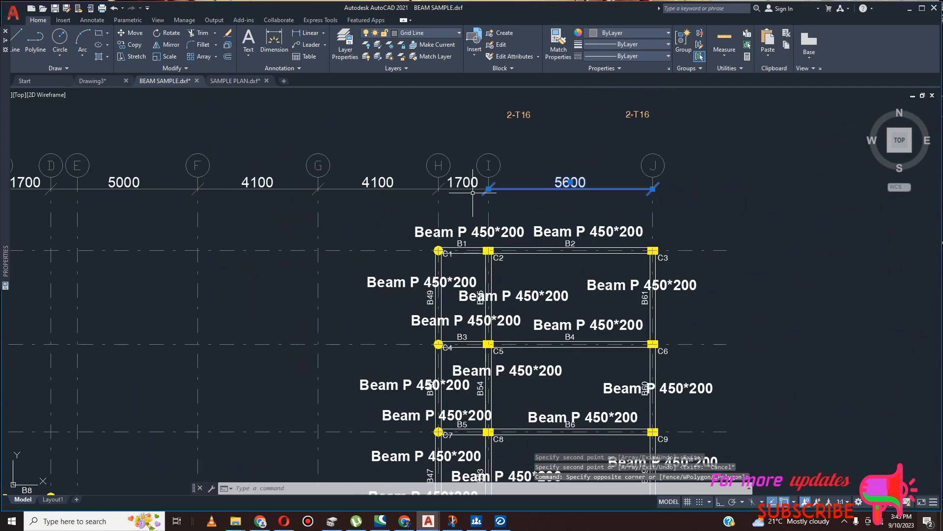
scroll(470, 185, "down", 2)
scroll(530, 201, "up", 1)
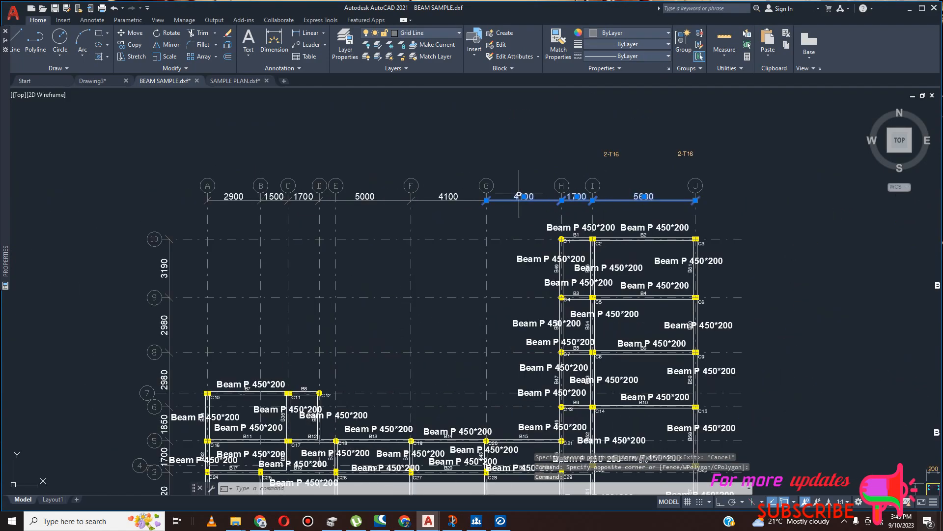
left_click(467, 202)
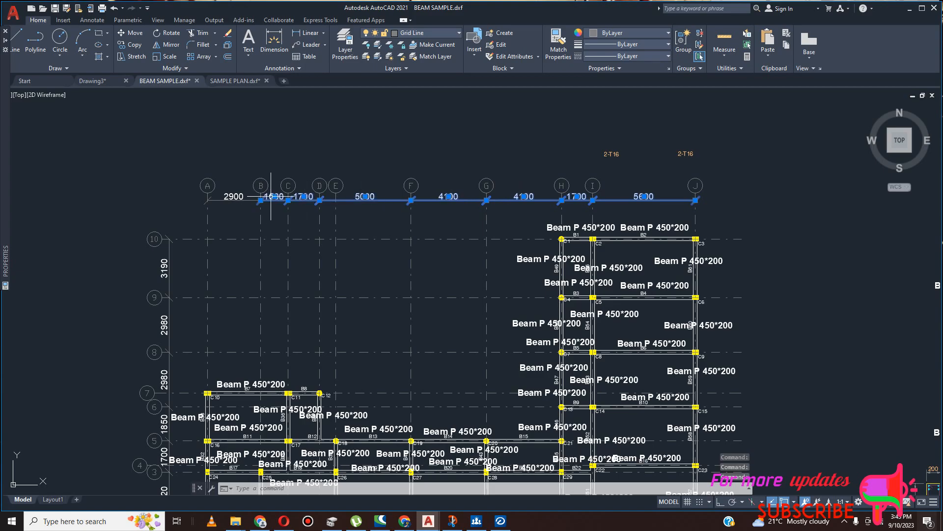
left_click(719, 502)
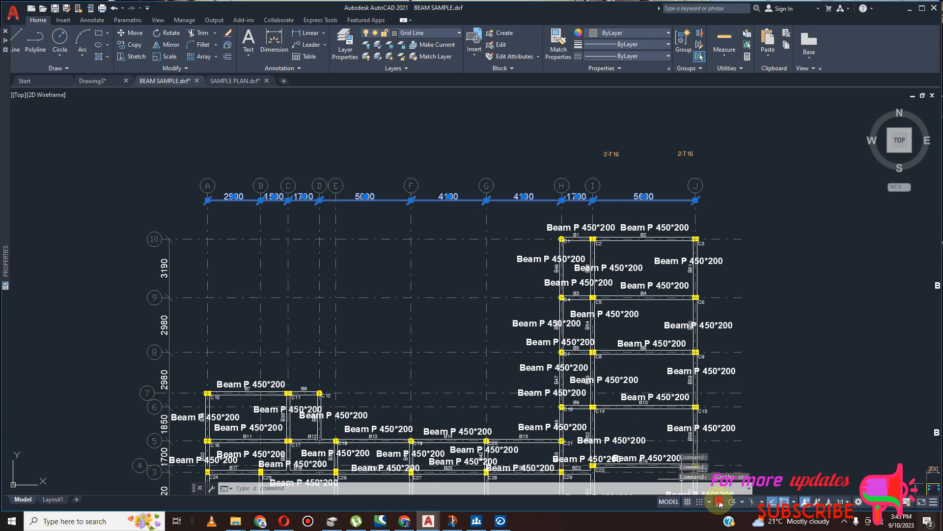
left_click(137, 37)
scroll(263, 213, "up", 4)
scroll(578, 213, "down", 4)
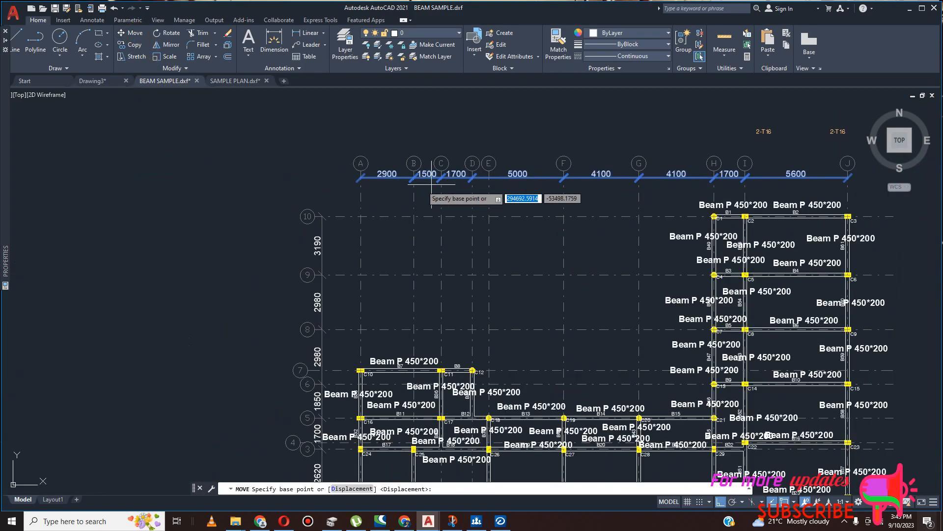
left_click(358, 183)
scroll(371, 339, "down", 5)
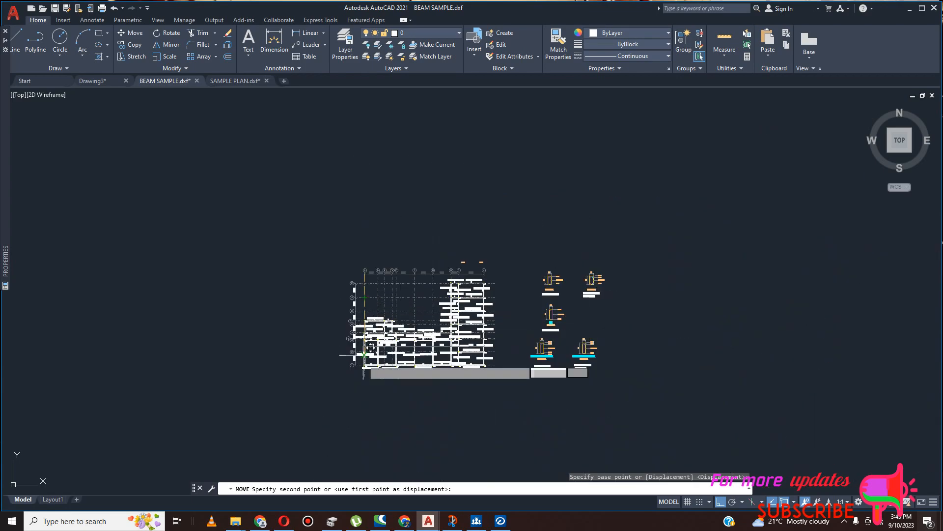
scroll(371, 344, "up", 4)
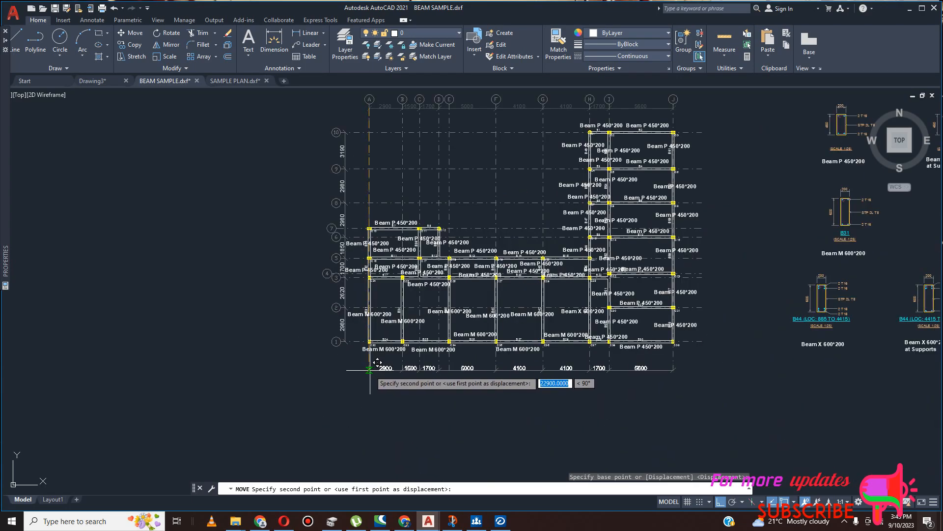
left_click(369, 366)
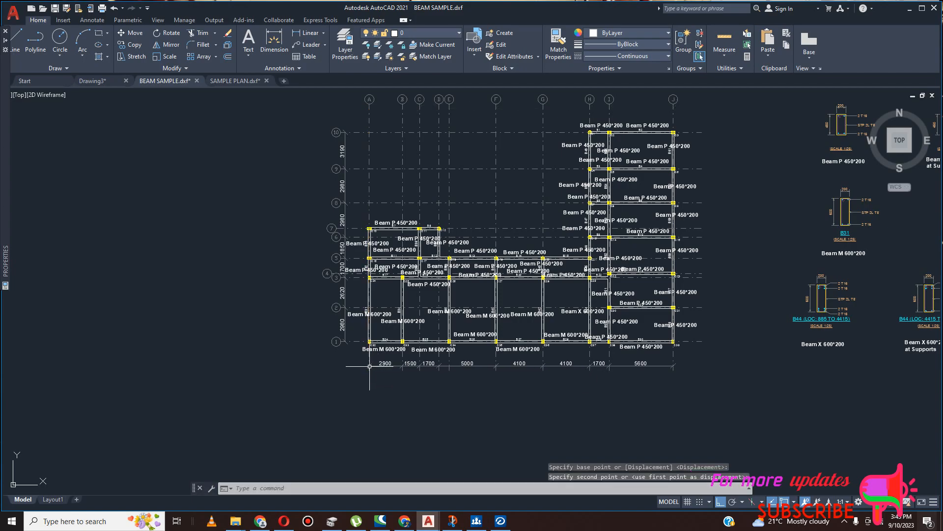
Look over the labelled floor plan, the grid bubbles above it and the captioned cross-sections beside it.
scroll(387, 389, "down", 3)
scroll(446, 280, "up", 6)
scroll(490, 272, "down", 4)
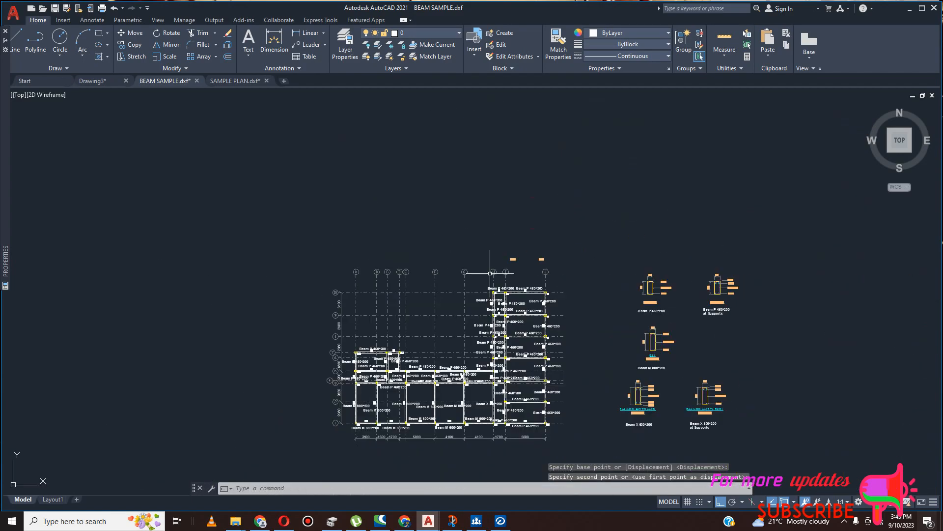
scroll(572, 294, "up", 4)
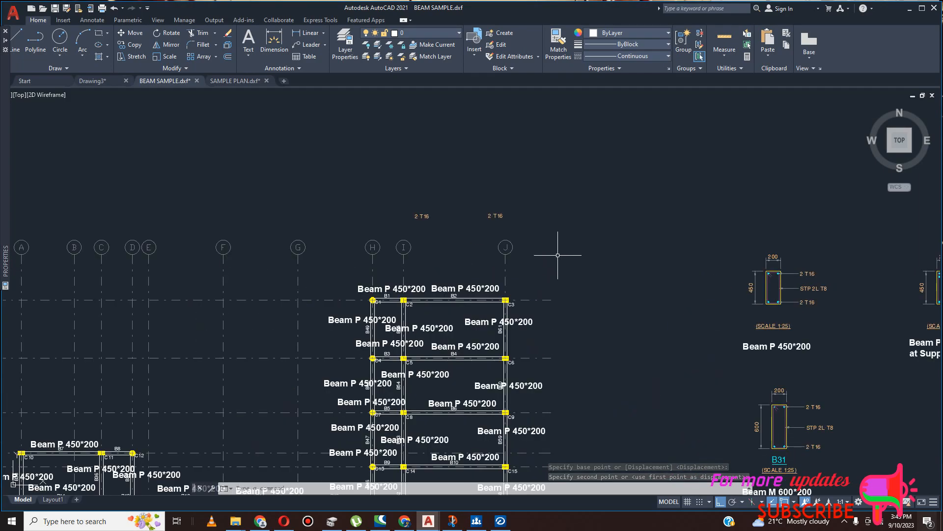
scroll(513, 233, "down", 5)
scroll(544, 238, "up", 5)
scroll(644, 247, "down", 5)
scroll(467, 309, "up", 3)
scroll(467, 309, "up", 3)
scroll(480, 337, "down", 5)
scroll(523, 161, "up", 6)
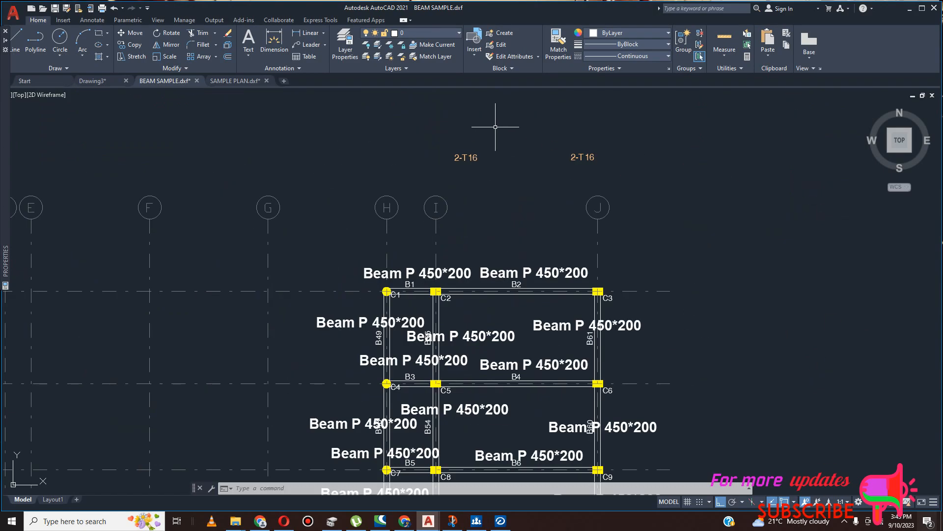
scroll(472, 201, "down", 4)
scroll(688, 233, "up", 6)
scroll(669, 237, "down", 5)
scroll(590, 241, "up", 3)
scroll(639, 344, "down", 3)
scroll(668, 366, "up", 3)
scroll(589, 295, "down", 4)
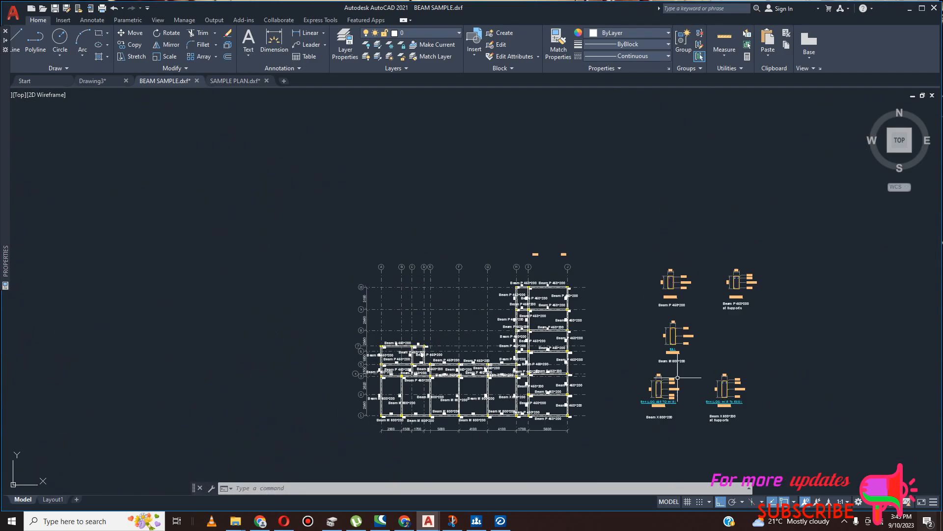
scroll(565, 236, "up", 6)
scroll(634, 250, "down", 3)
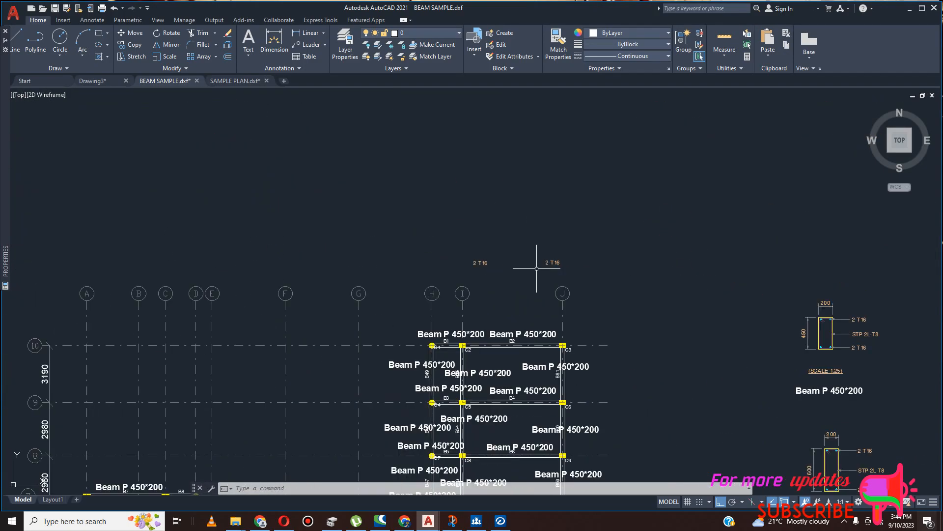
Move the row of grid bubbles A to J from above the plan straight down to just below the dimension row.
scroll(543, 267, "up", 5)
left_click(600, 274)
scroll(537, 330, "down", 2)
scroll(539, 324, "down", 2)
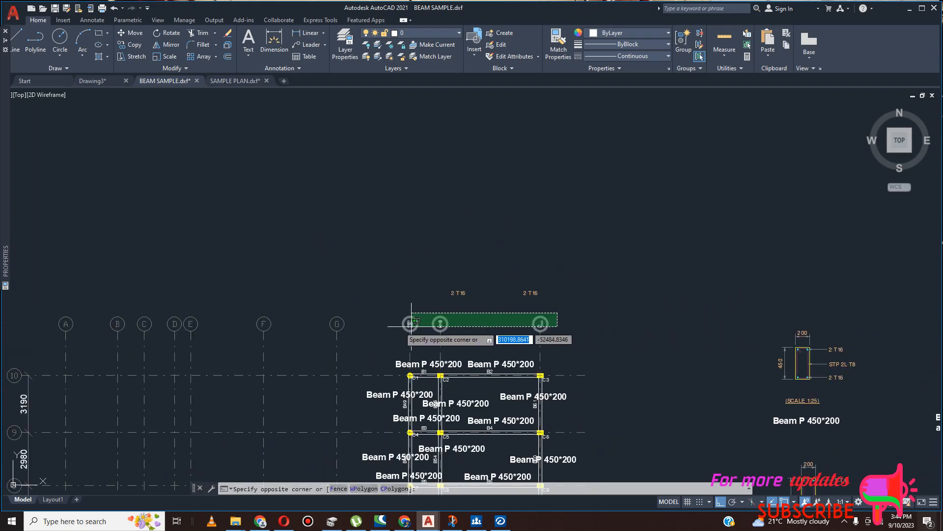
left_click(51, 327)
scroll(51, 327, "down", 1)
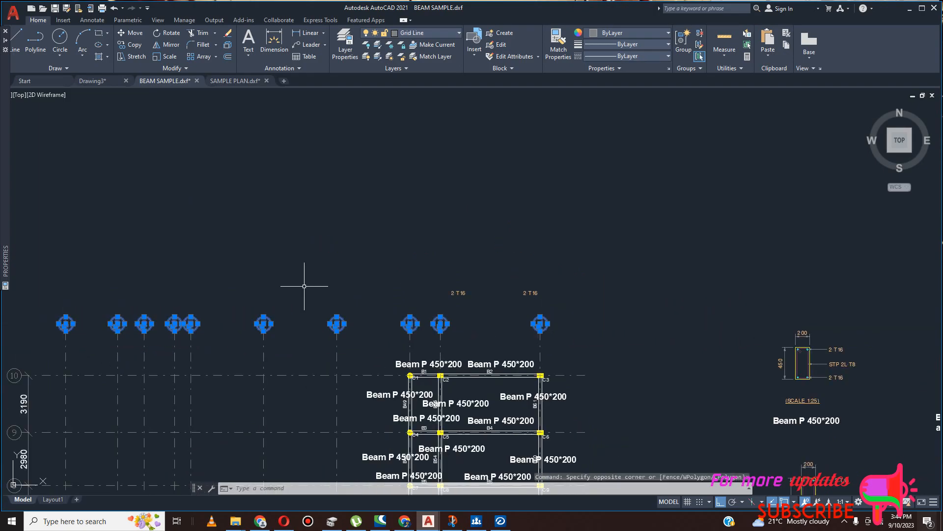
scroll(313, 240, "down", 3)
left_click(133, 36)
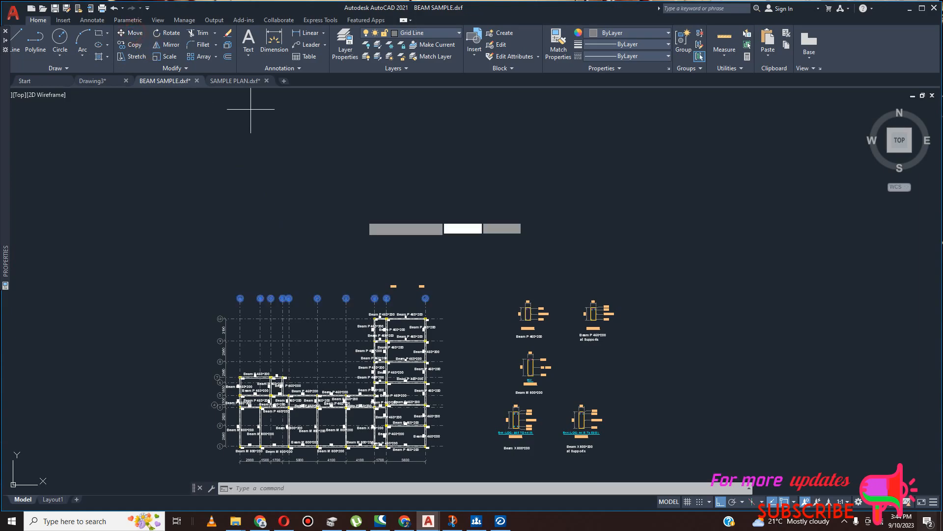
scroll(326, 264, "down", 2)
scroll(385, 236, "up", 6)
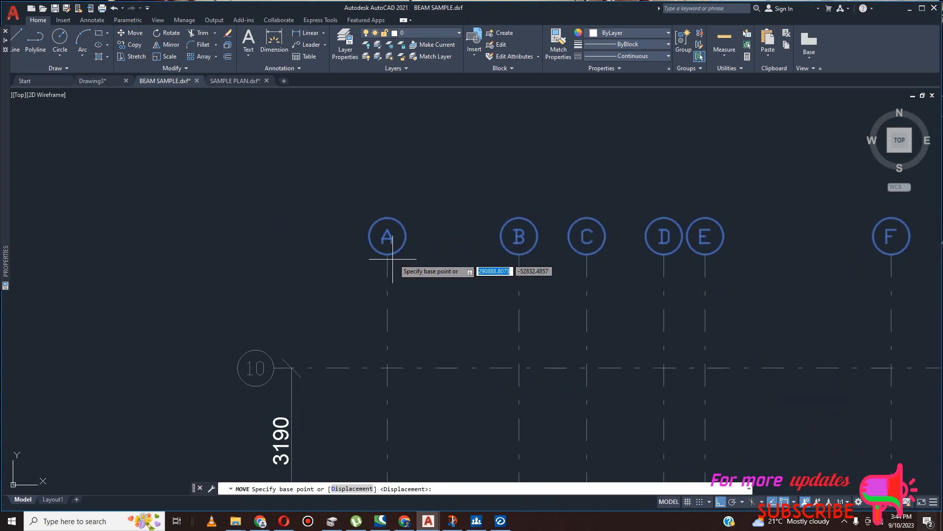
left_click(387, 254)
scroll(392, 263, "down", 6)
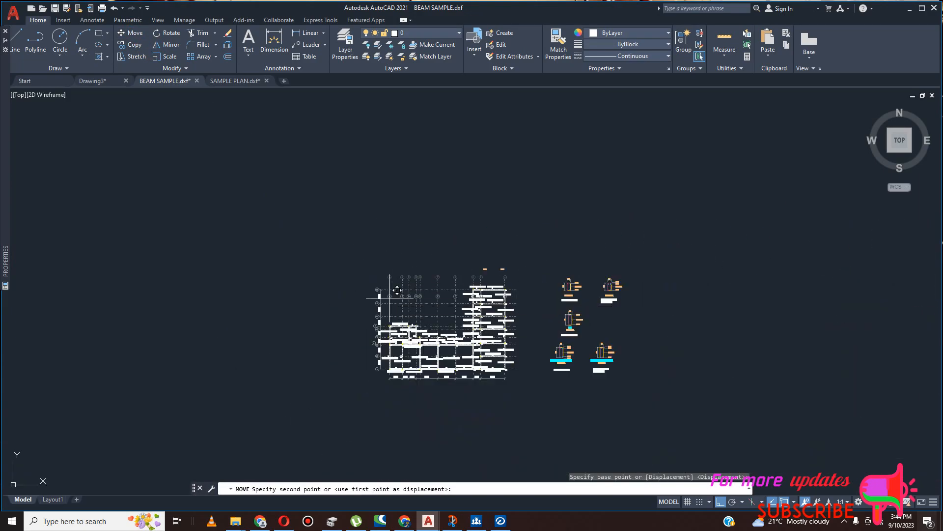
scroll(392, 344, "up", 2)
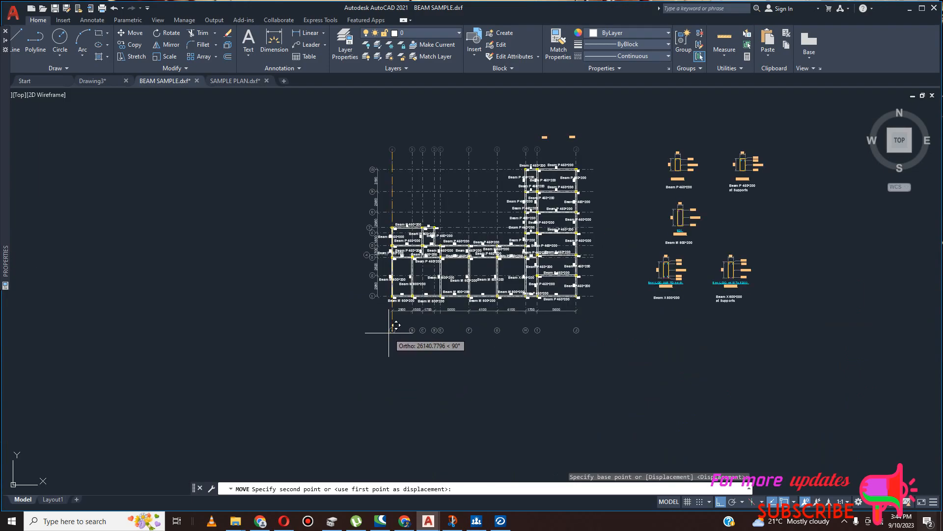
scroll(390, 325, "up", 4)
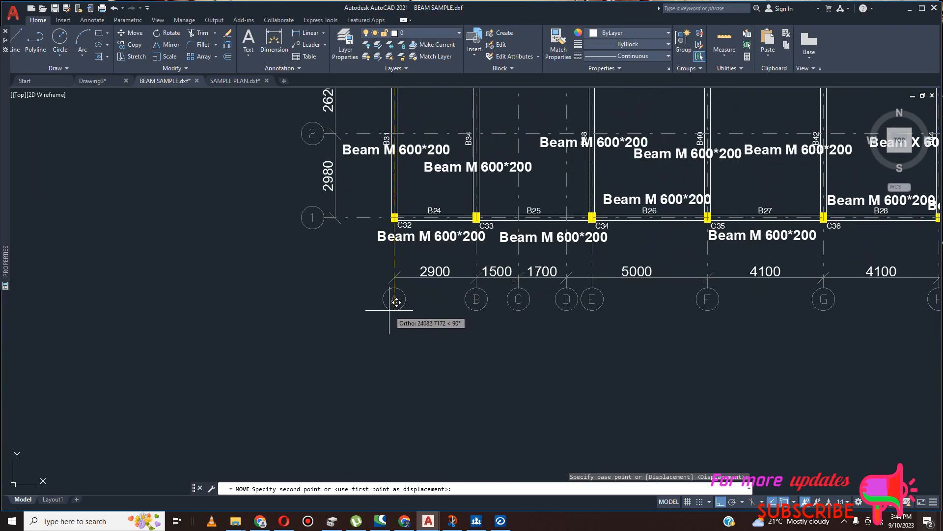
left_click(396, 300)
scroll(400, 326, "down", 5)
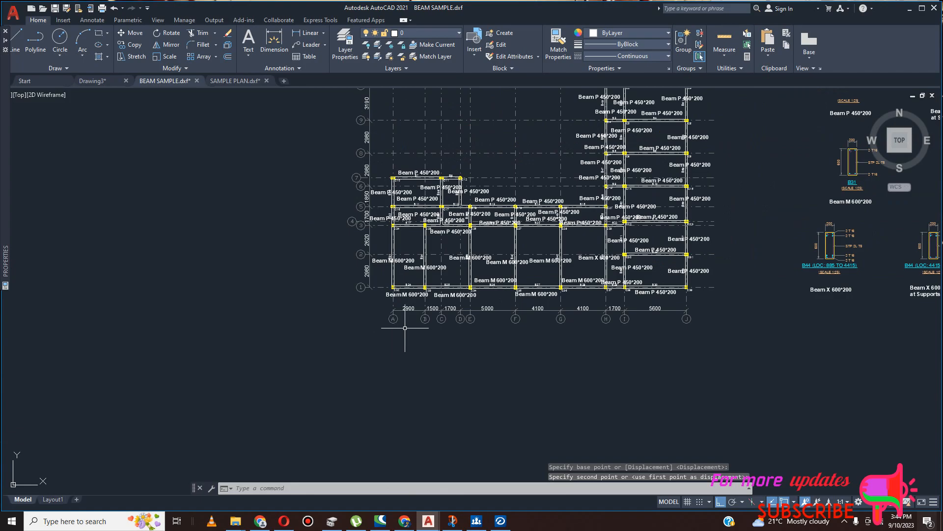
scroll(575, 206, "up", 3)
scroll(554, 207, "down", 2)
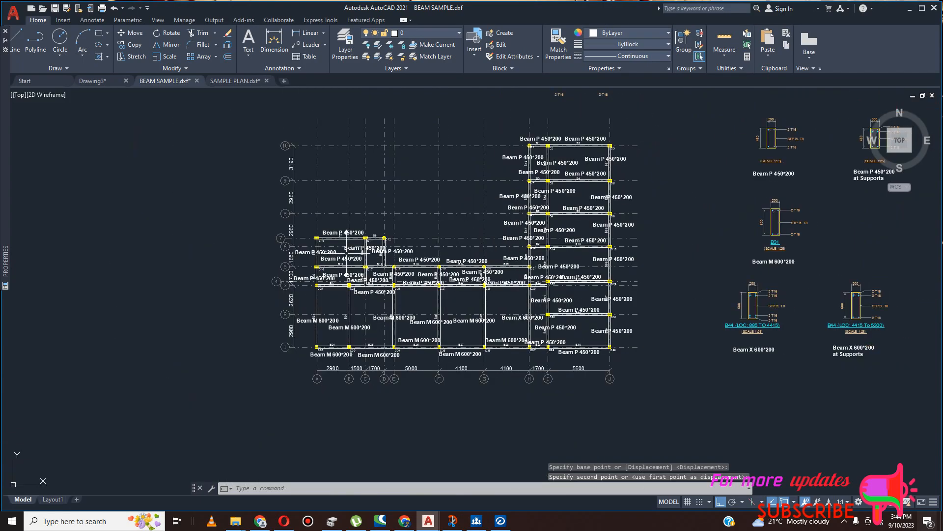
scroll(321, 240, "up", 4)
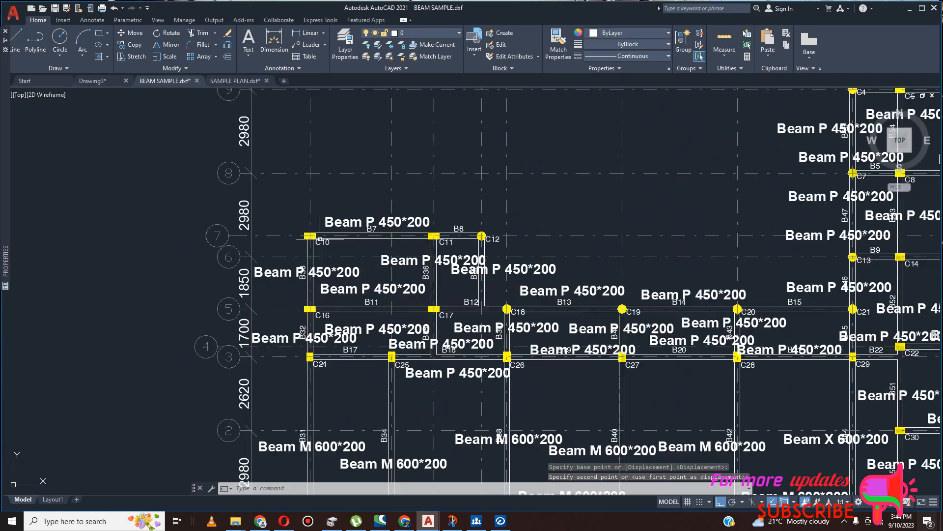
left_click(166, 210)
scroll(447, 273, "down", 6)
scroll(520, 331, "up", 4)
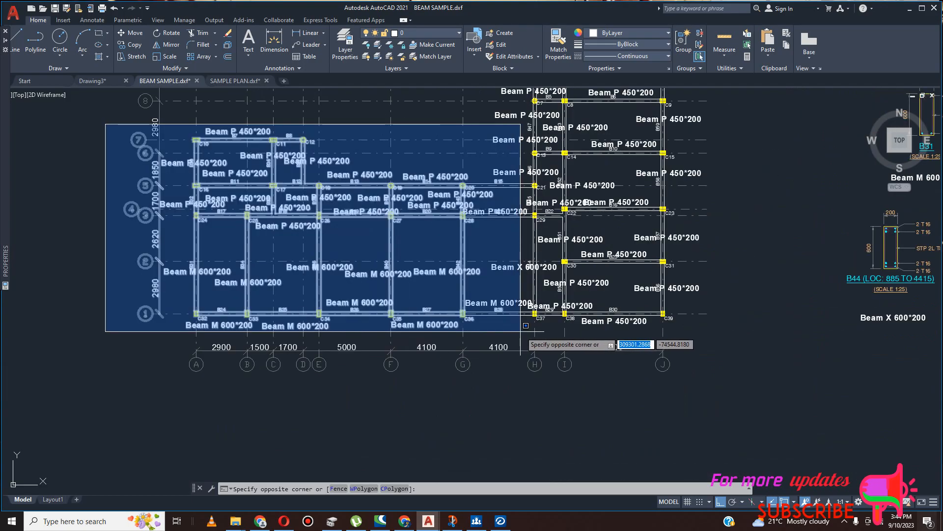
left_click(520, 331)
scroll(466, 271, "down", 3)
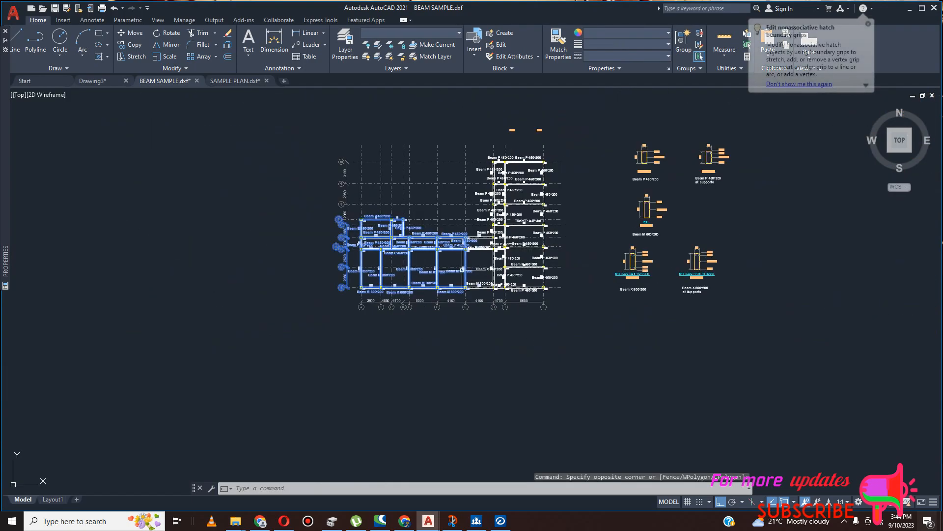
scroll(466, 187, "up", 7)
key("Escape")
scroll(467, 206, "down", 4)
scroll(467, 206, "up", 2)
scroll(433, 231, "down", 2)
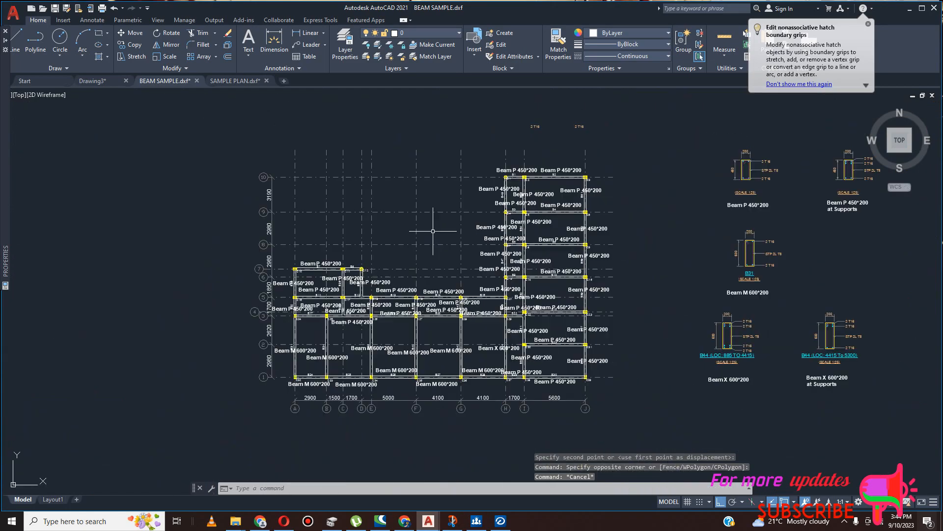
Switch the background grid display on and back off.
left_click(688, 502)
scroll(437, 234, "up", 4)
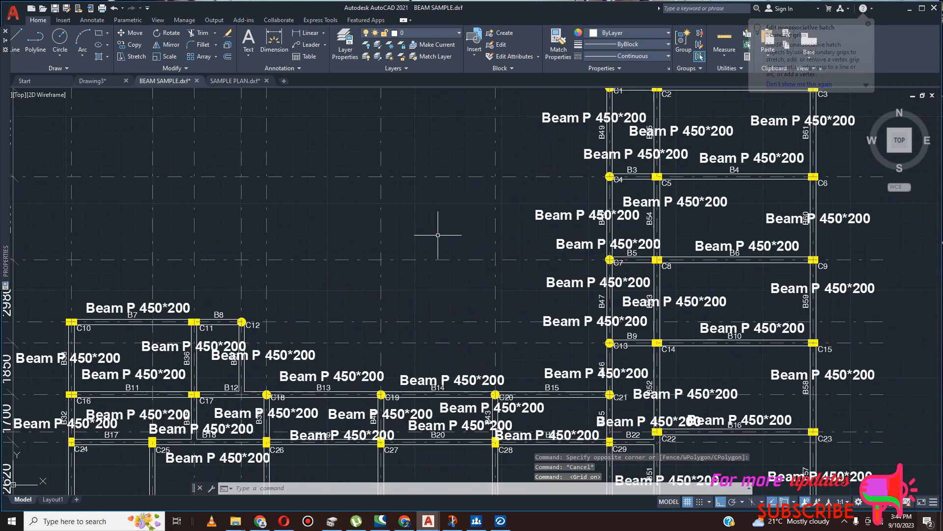
scroll(459, 273, "down", 2)
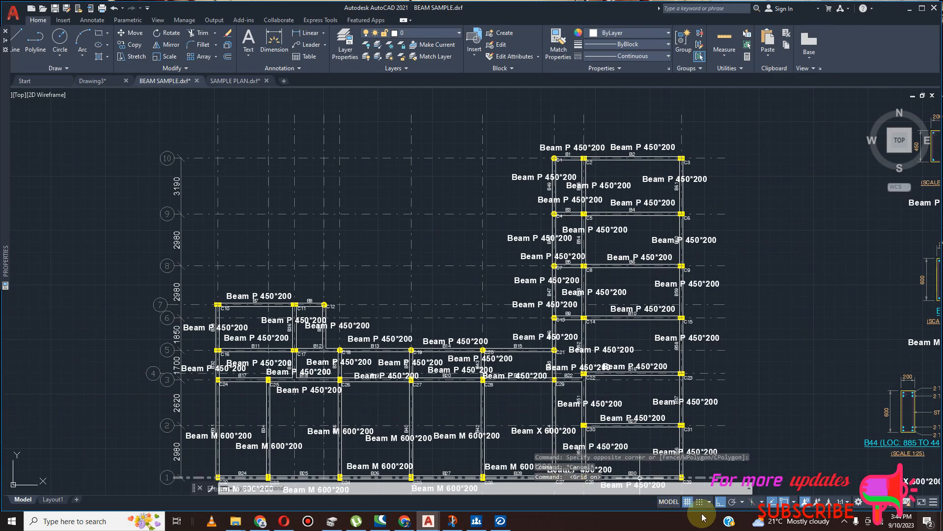
left_click(688, 502)
scroll(506, 290, "down", 3)
scroll(506, 269, "up", 3)
scroll(491, 255, "down", 2)
scroll(475, 217, "up", 3)
scroll(472, 217, "up", 2)
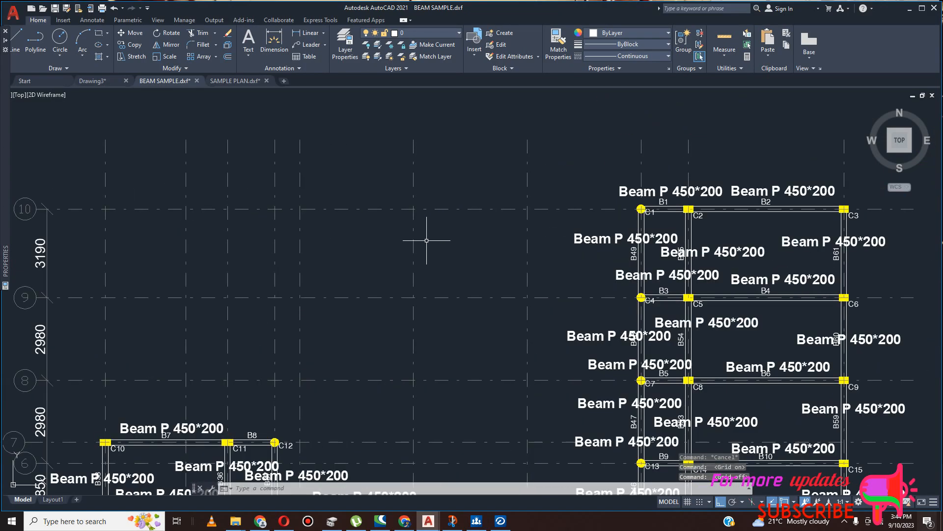
Offset the vertical line of grid axis F by 1000 towards axis G.
left_click(415, 252)
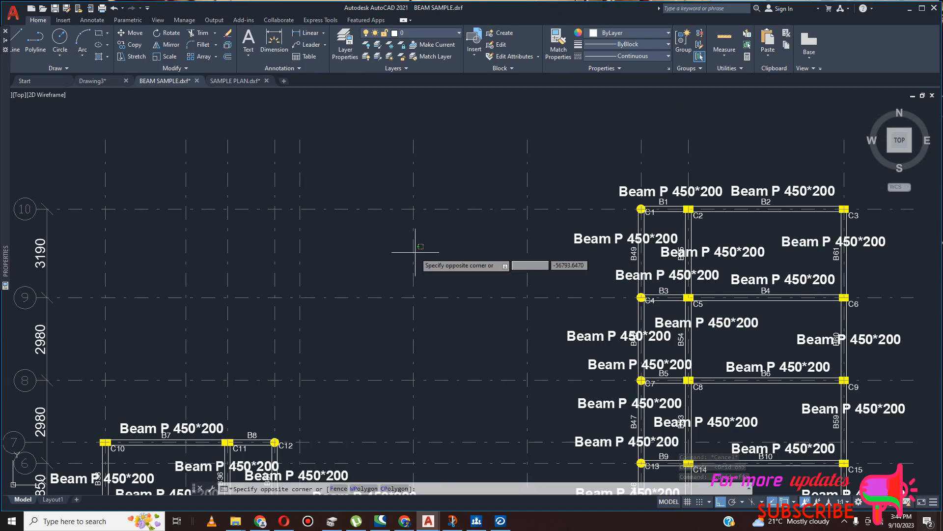
left_click(402, 254)
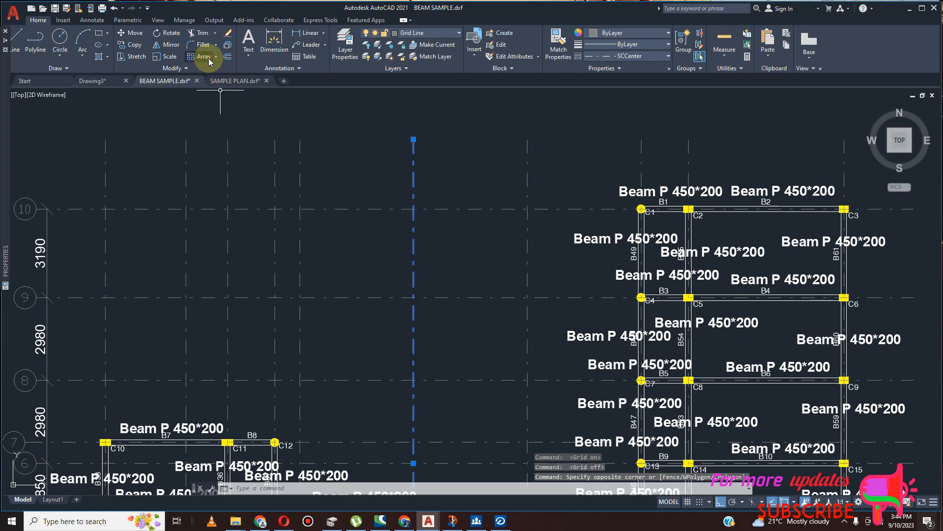
left_click(228, 57)
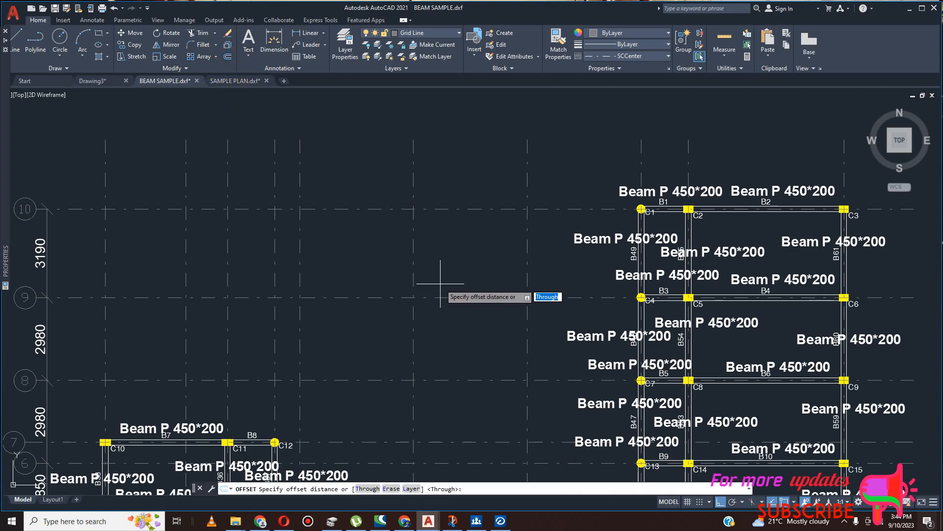
key("Return")
left_click(415, 297)
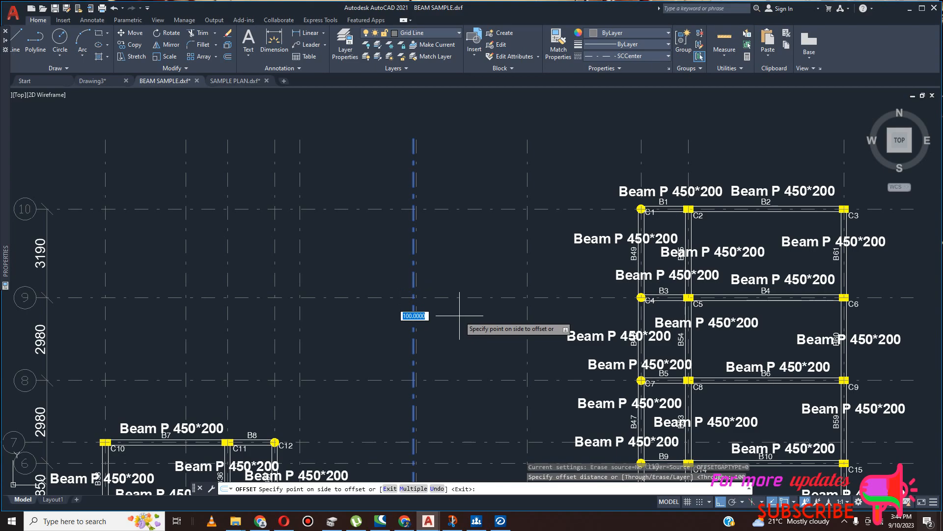
type("100")
key("Return")
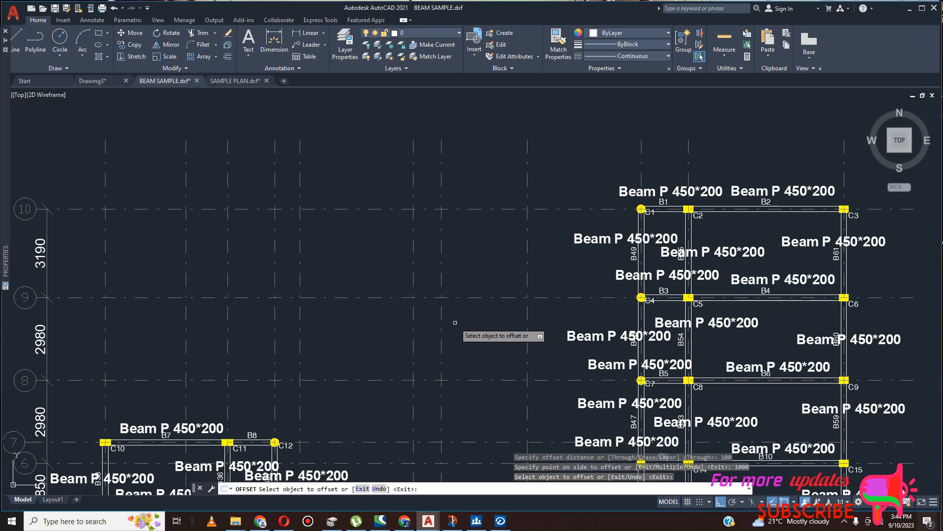
scroll(460, 316, "down", 4)
key("Escape")
scroll(448, 346, "up", 2)
scroll(482, 299, "down", 3)
scroll(472, 383, "up", 3)
scroll(486, 347, "down", 2)
scroll(509, 179, "up", 2)
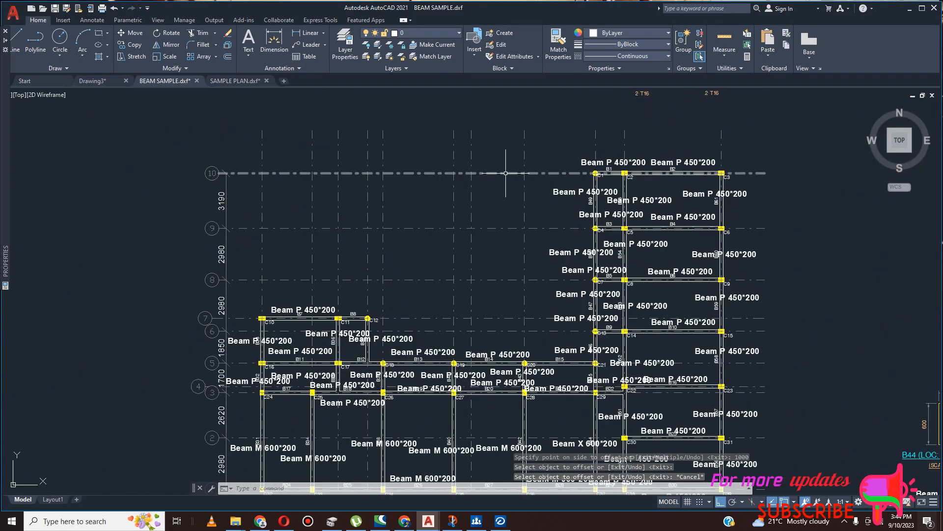
Using the horizontal lines of axes 10 and 6 as cutting edges, trim the offset vertical line above axis 10 and below axis 6.
left_click(506, 173)
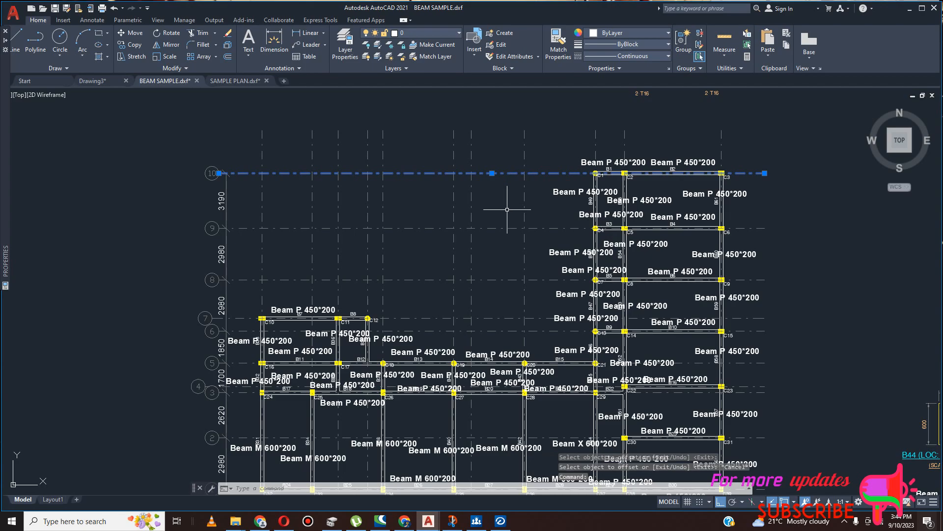
left_click(493, 331)
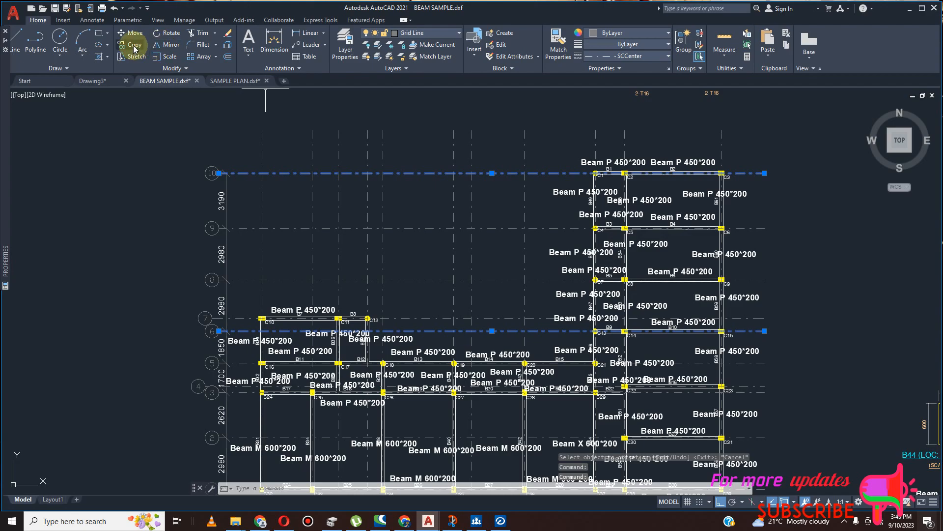
left_click(199, 36)
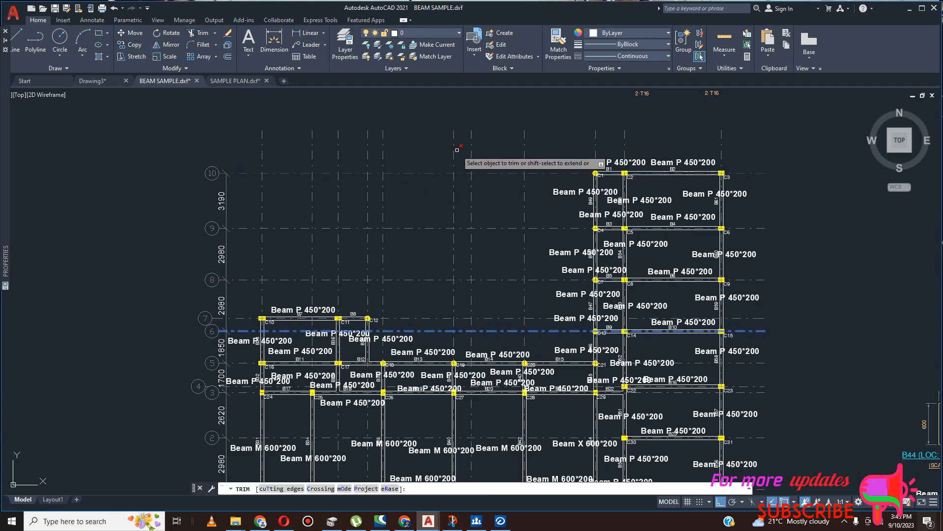
left_click(474, 153)
key("Return")
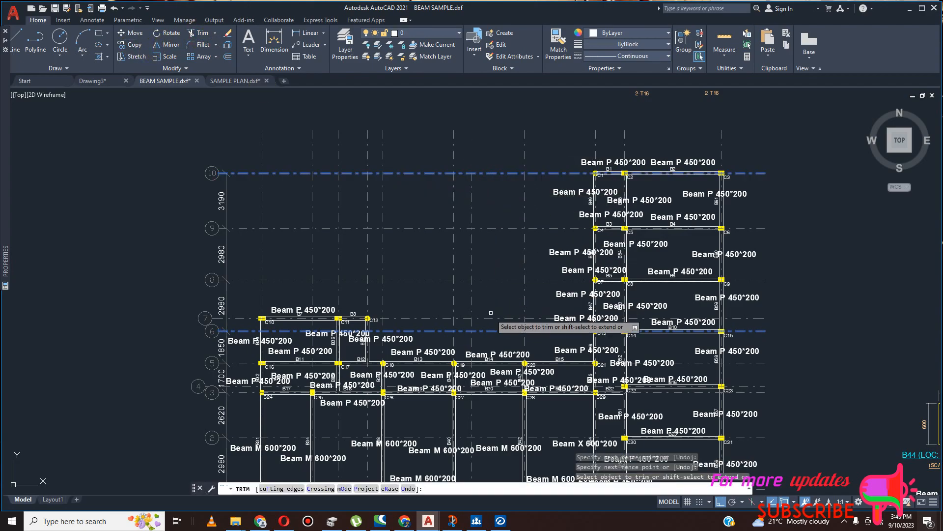
scroll(476, 345, "up", 4)
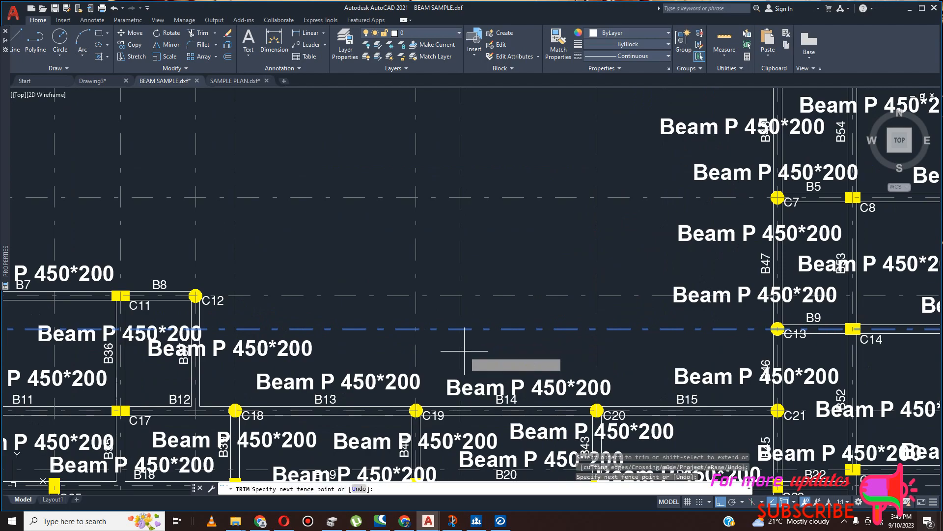
scroll(466, 356, "down", 5)
key("Escape")
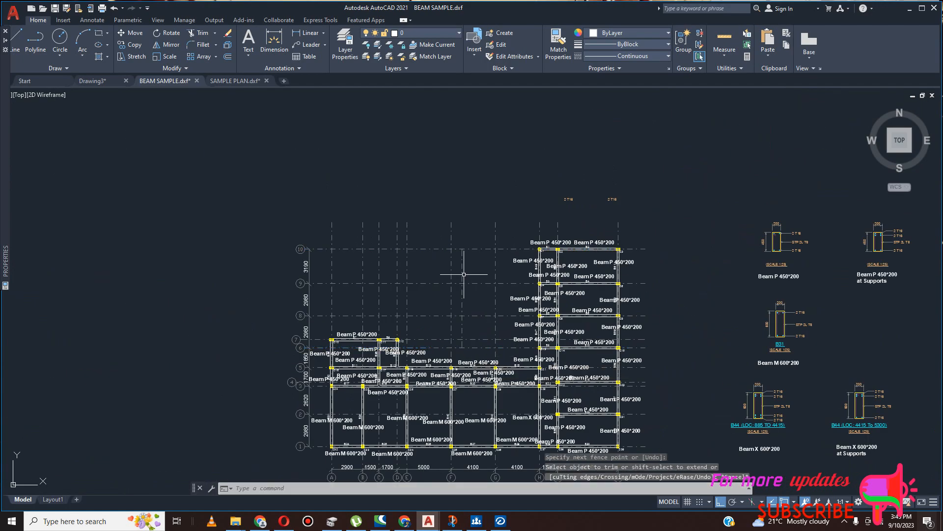
Start a construction line and make Midpoint the only running object snap.
scroll(463, 271, "down", 2)
type("xl")
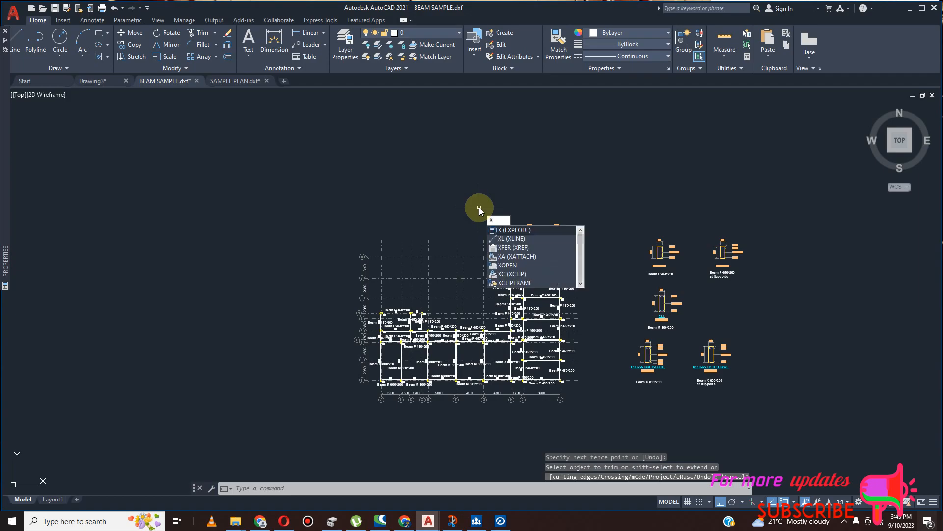
key("Return")
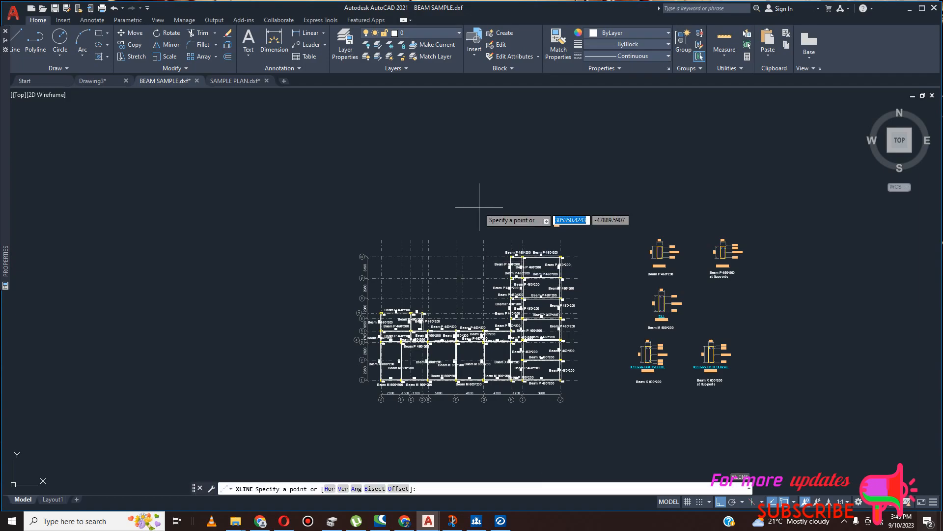
left_click(793, 502)
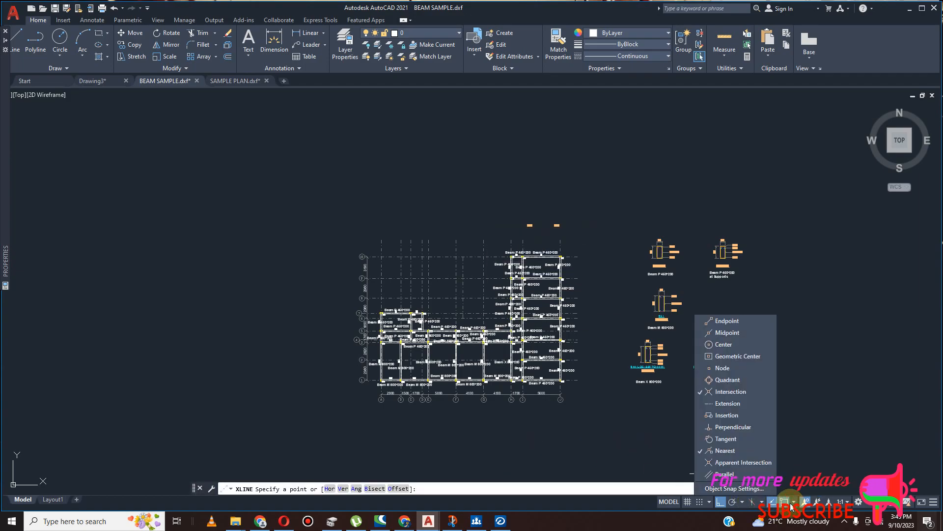
left_click(725, 450)
left_click(724, 333)
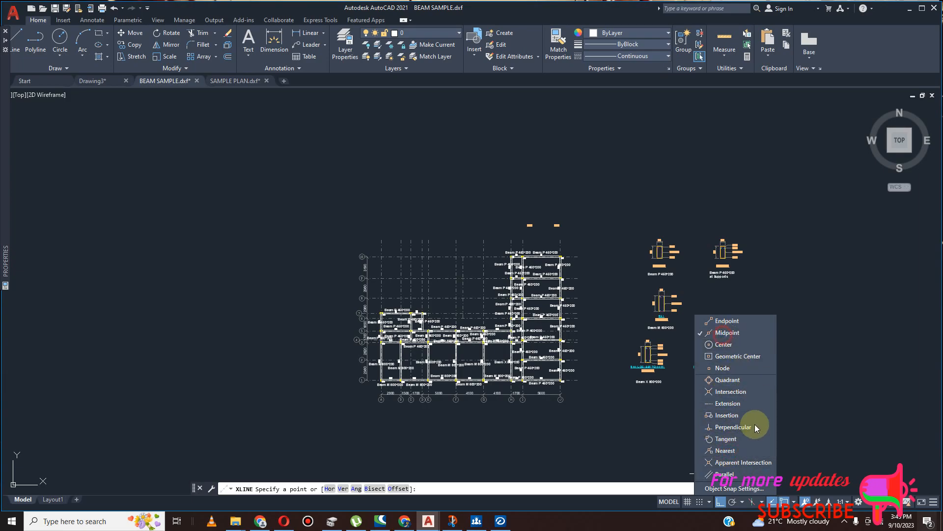
left_click(794, 502)
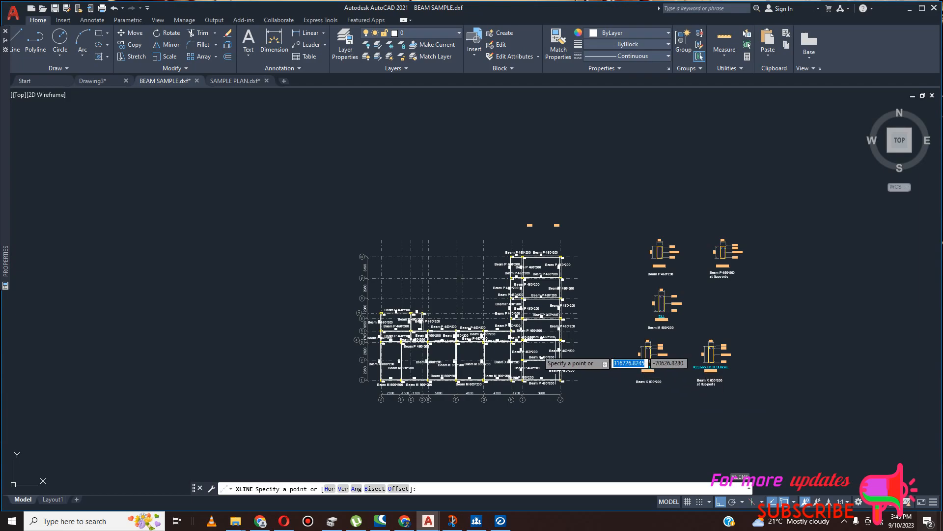
Place a horizontal construction line through the midpoint of the trimmed vertical line between axes 10 and 6.
scroll(519, 328, "up", 4)
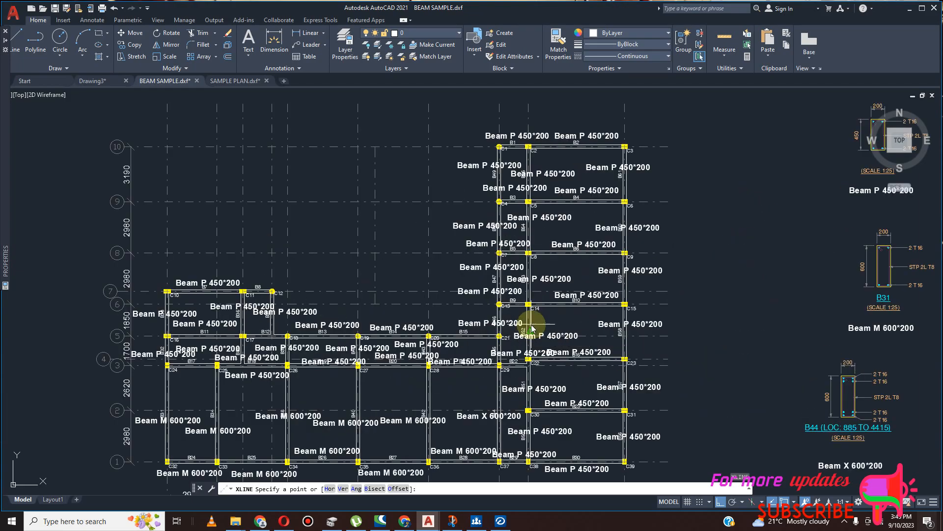
key("Return")
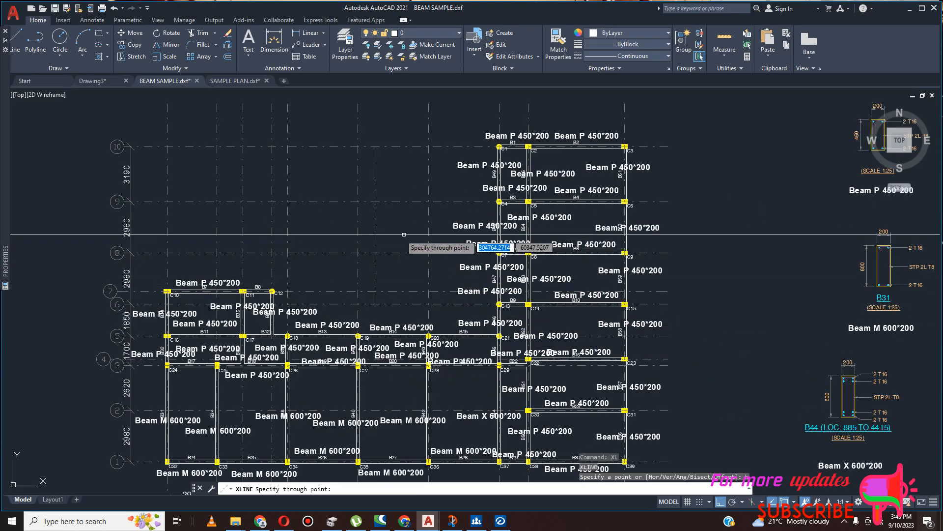
left_click(375, 225)
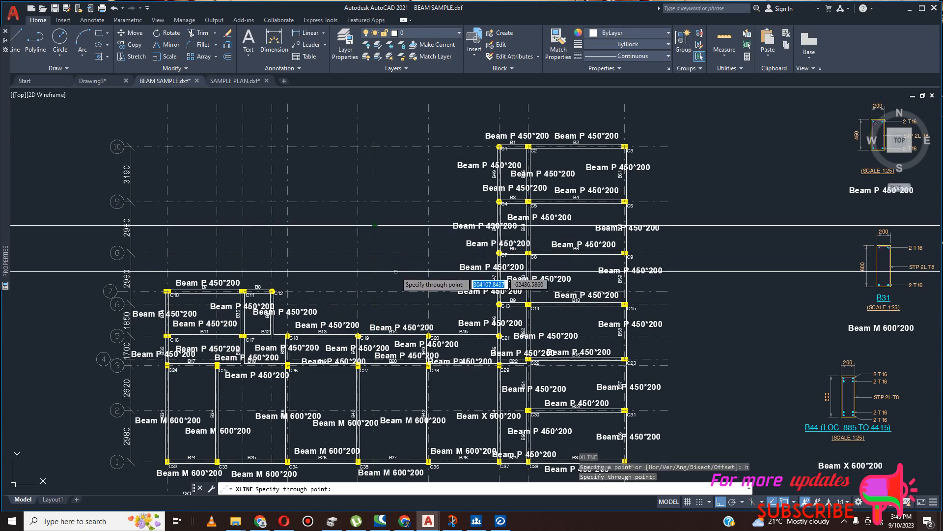
key("Escape")
Using the vertical lines of axes A and J as cutting edges, trim the horizontal construction line outside both axes.
scroll(161, 220, "up", 2)
left_click(188, 206)
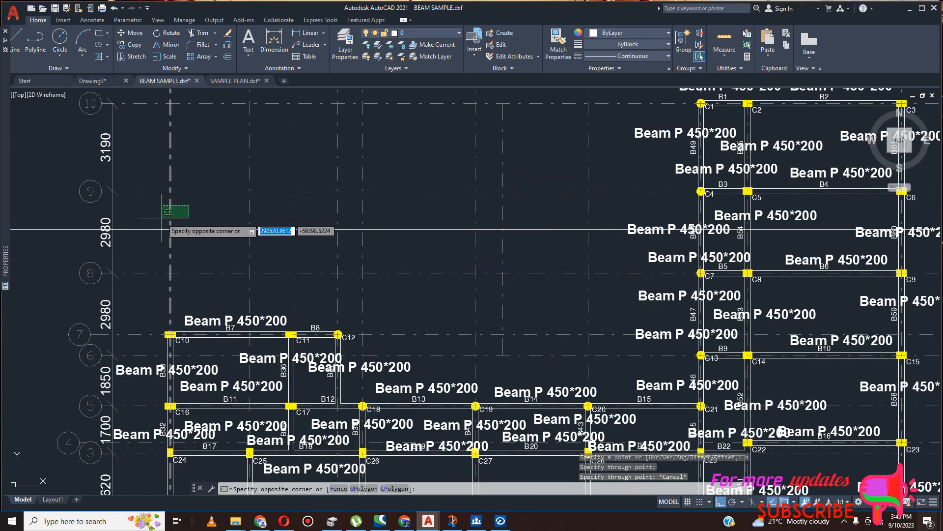
left_click(162, 218)
scroll(162, 223, "down", 4)
scroll(447, 224, "up", 5)
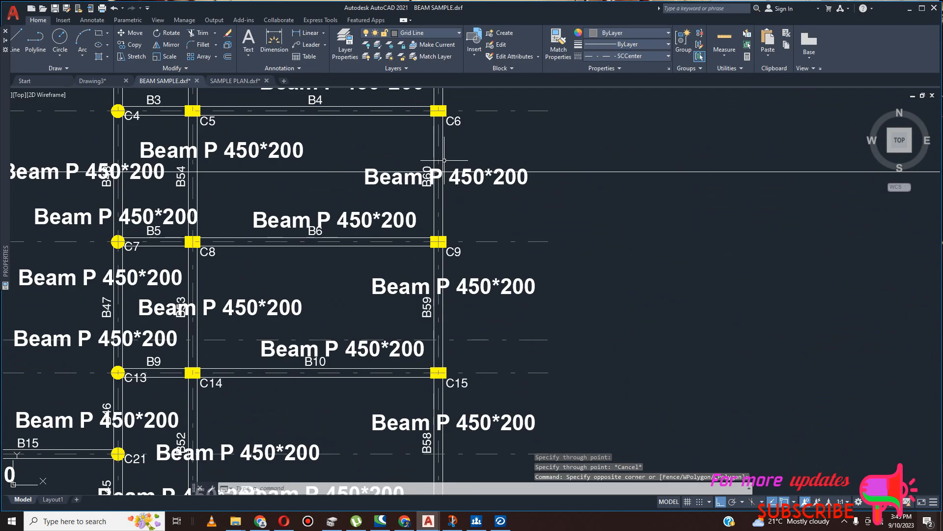
scroll(444, 160, "up", 4)
left_click(436, 133)
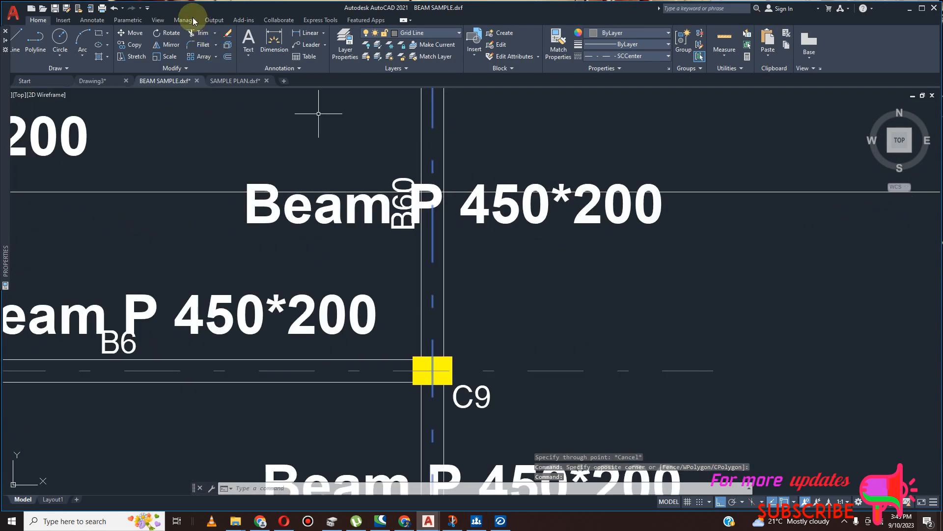
left_click(727, 139)
left_click(742, 269)
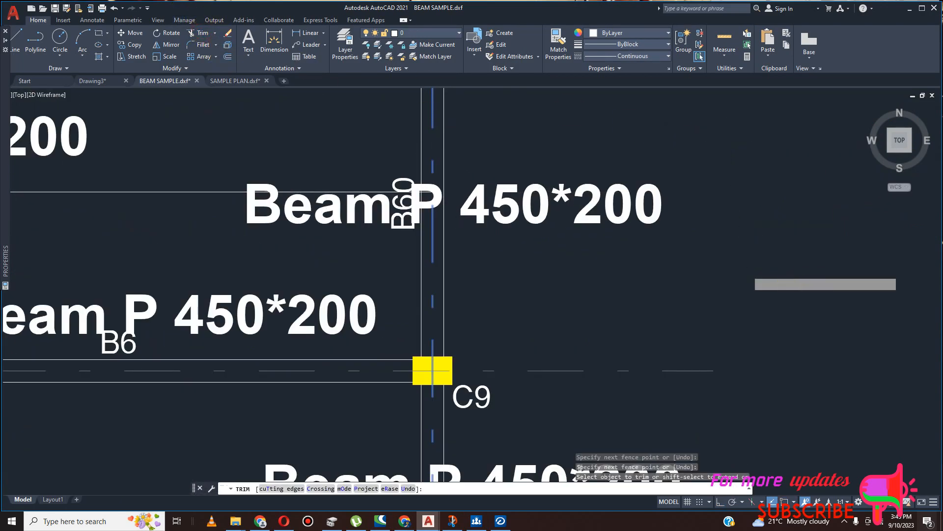
scroll(816, 293, "down", 10)
left_click(472, 263)
left_click(449, 401)
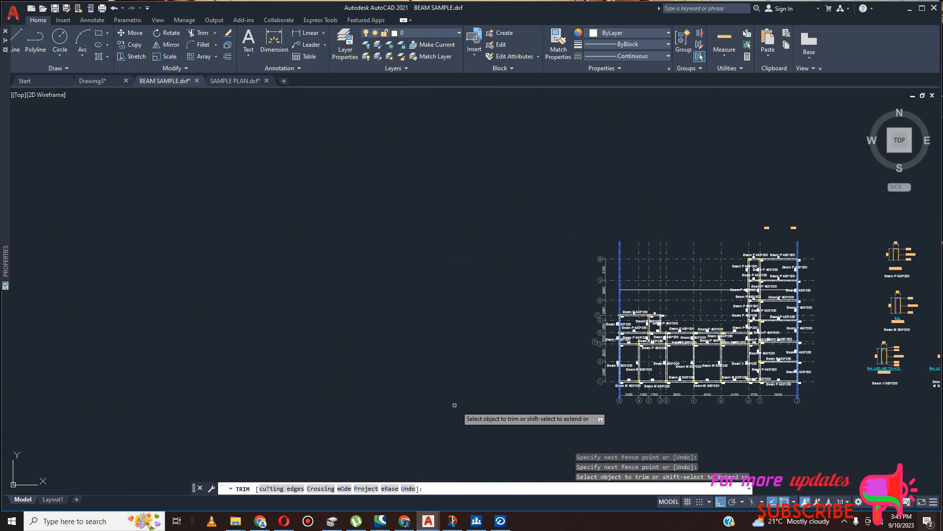
scroll(522, 379, "up", 2)
key("Escape")
Select the beams, columns and labels of the plan's lower wing between axes A and J, including grid bubbles 1 to 7.
scroll(422, 306, "down", 4)
scroll(516, 307, "up", 5)
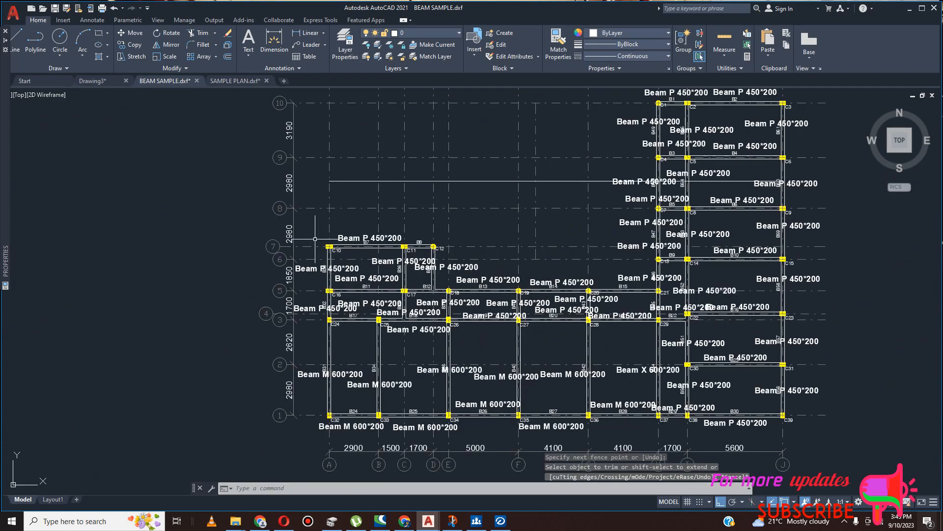
left_click(250, 229)
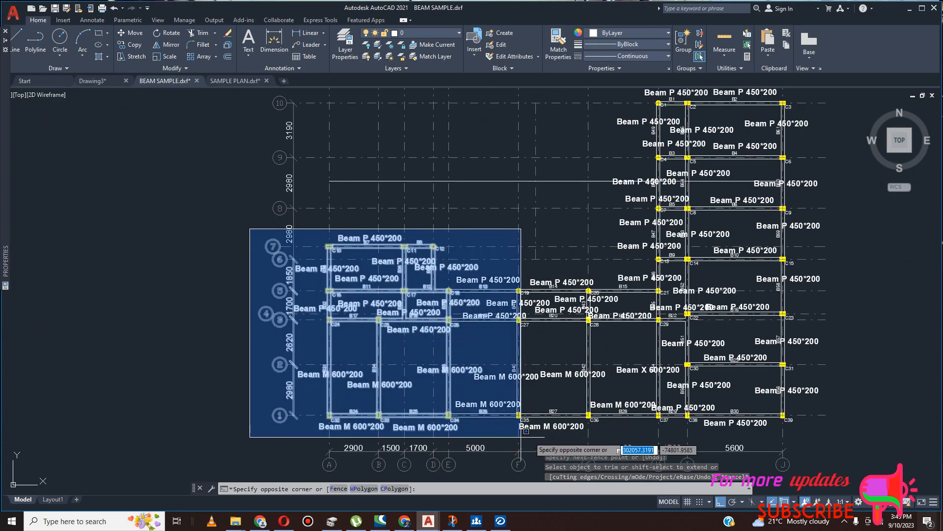
left_click(611, 438)
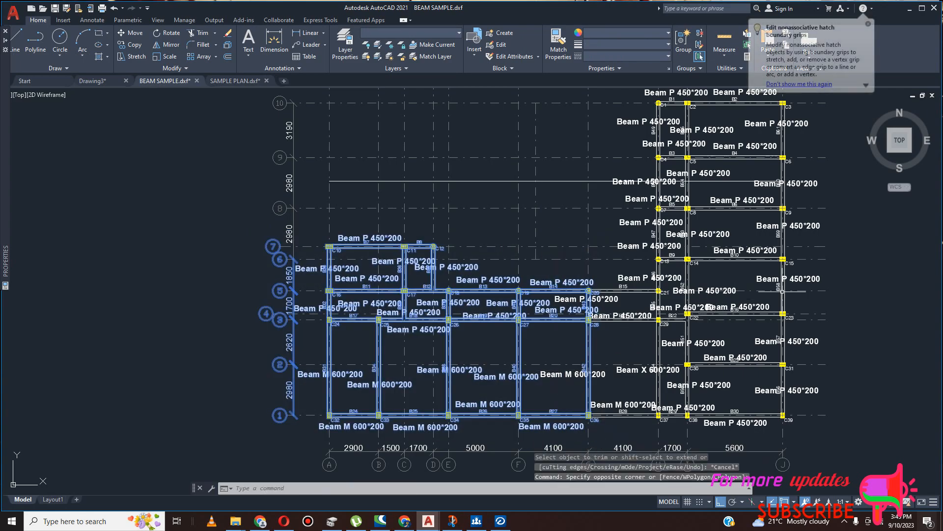
left_click(829, 248)
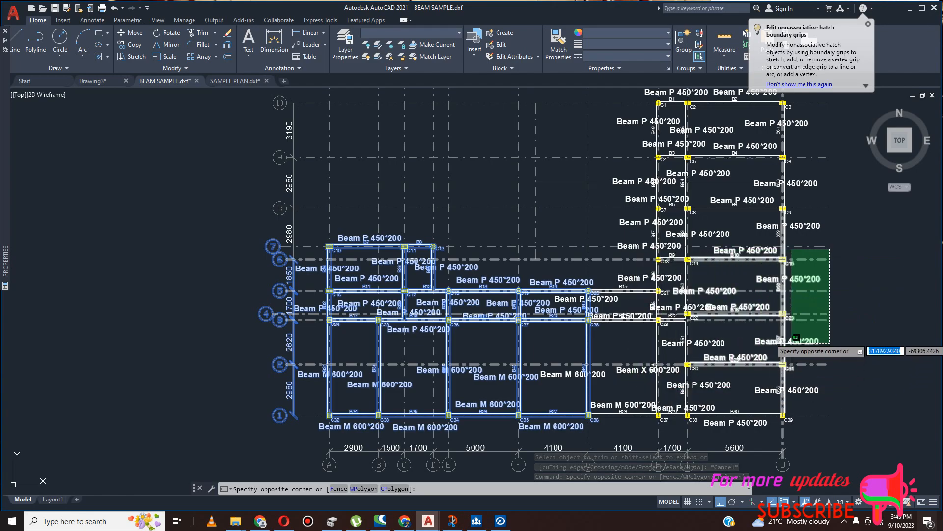
left_click(881, 271)
left_click(827, 269)
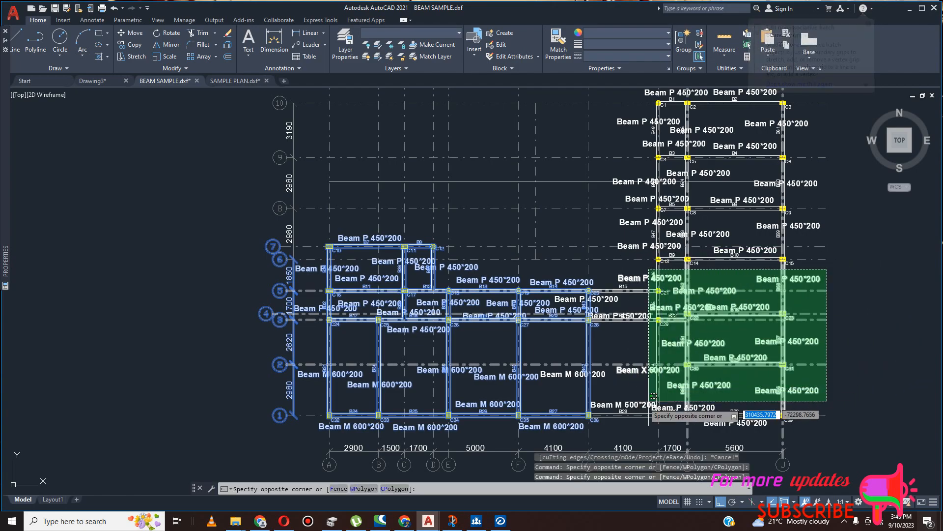
left_click(580, 429)
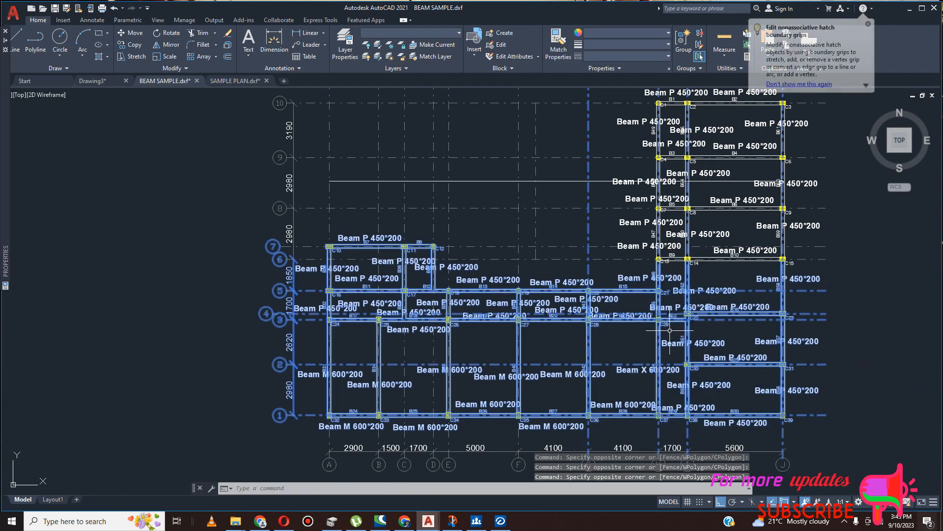
Add the remaining vertical grid lines and the horizontal lines of axes 6 and 7 to the selection.
scroll(643, 327, "down", 4)
scroll(607, 237, "up", 4)
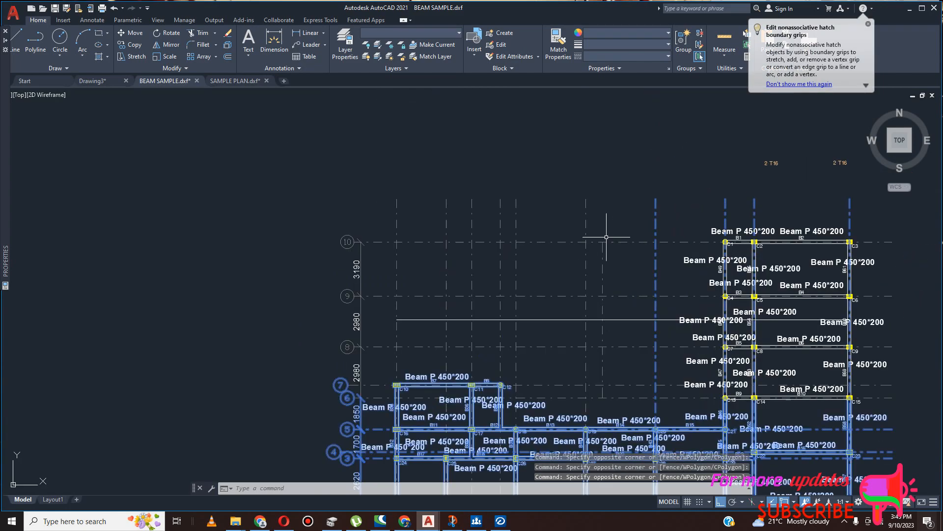
left_click(385, 210)
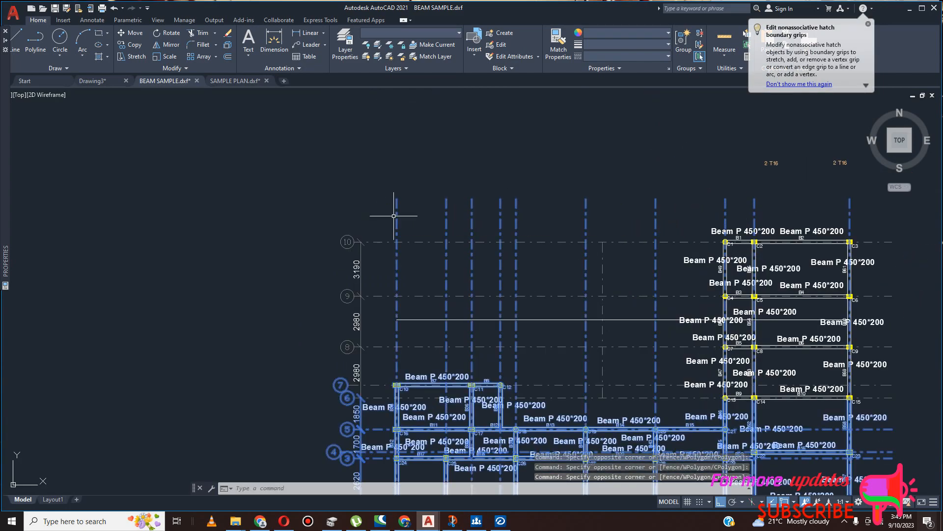
scroll(536, 195, "down", 2)
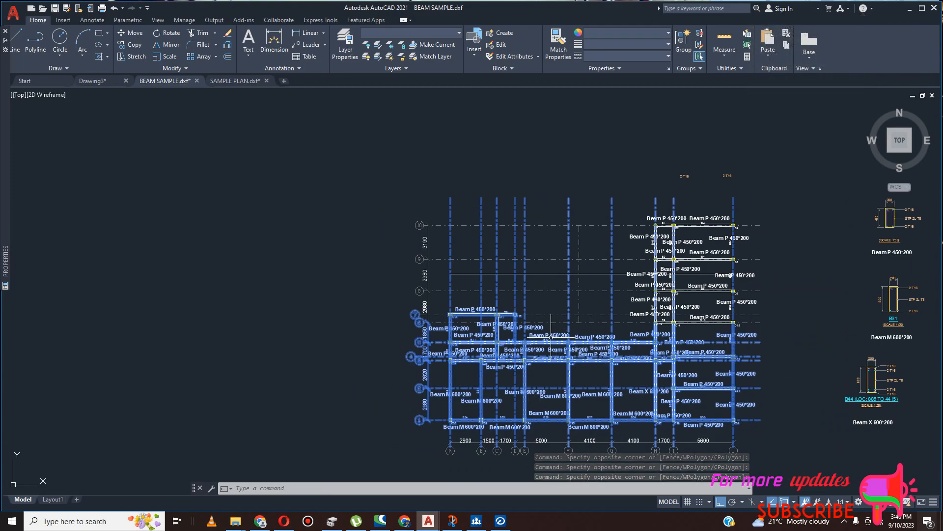
scroll(609, 334, "up", 2)
scroll(572, 330, "up", 2)
scroll(564, 330, "down", 2)
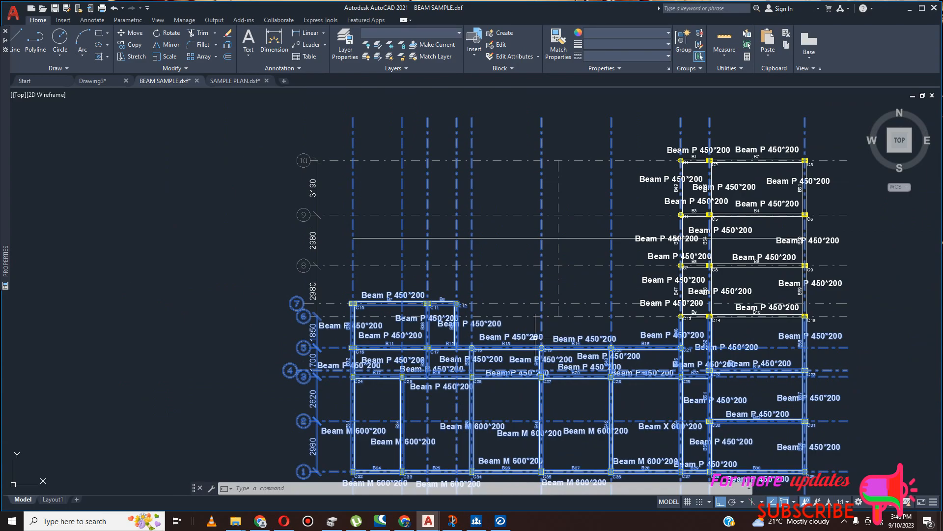
scroll(354, 332, "up", 2)
left_click(332, 284)
scroll(310, 289, "down", 5)
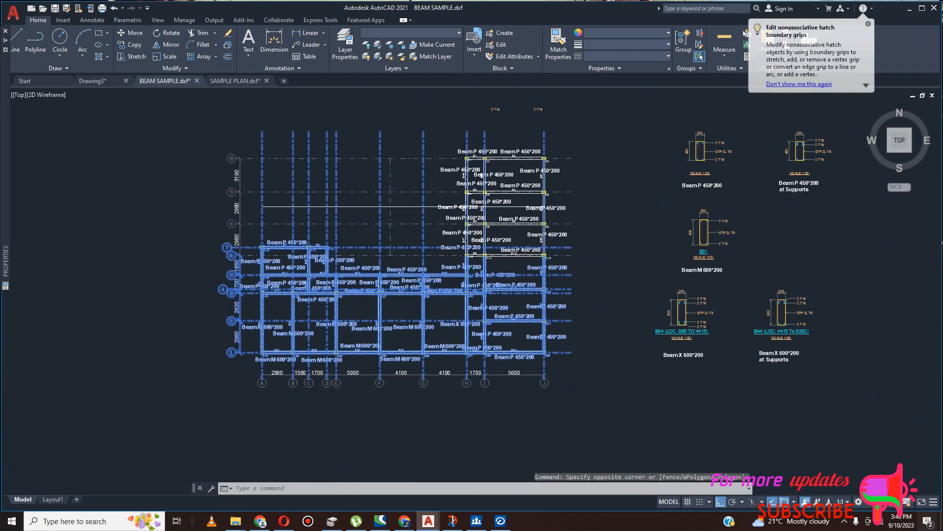
scroll(423, 381, "up", 2)
Switch to the Drawing3 floor plan and select the yellow outline around the lower wing with Class Rooms 05 to 07.
mouse_move(431, 520)
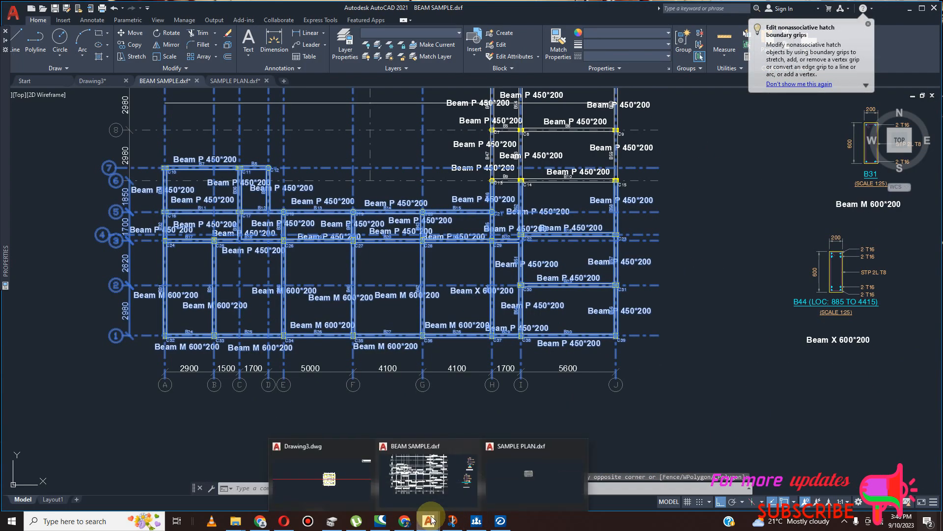
left_click(93, 80)
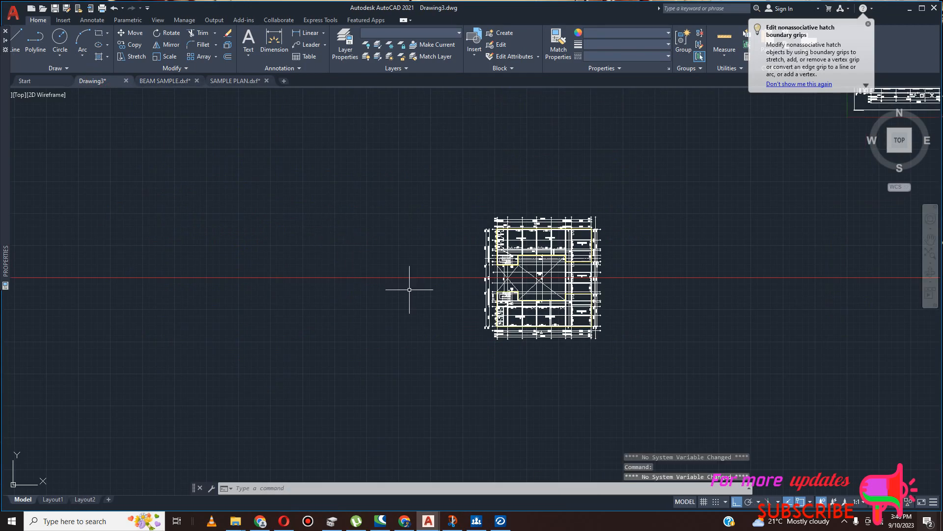
scroll(544, 301, "up", 4)
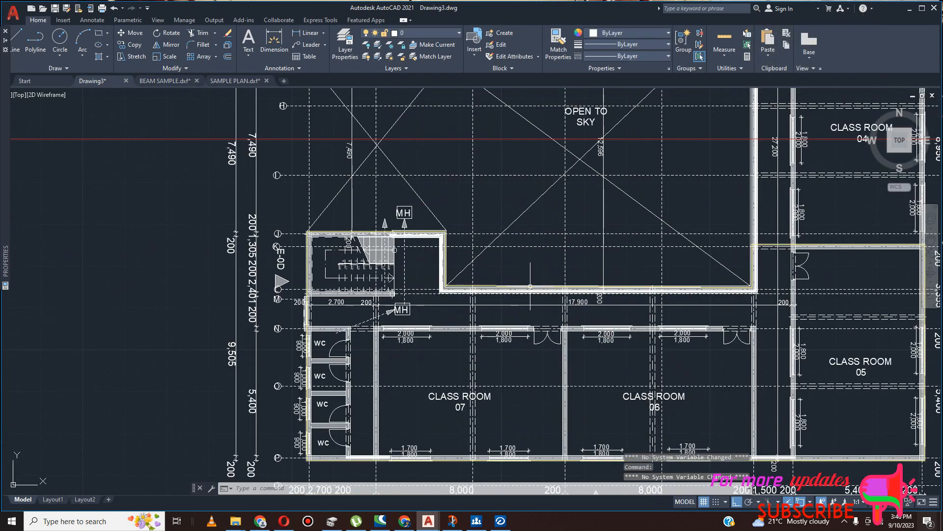
left_click(535, 283)
scroll(387, 270, "down", 4)
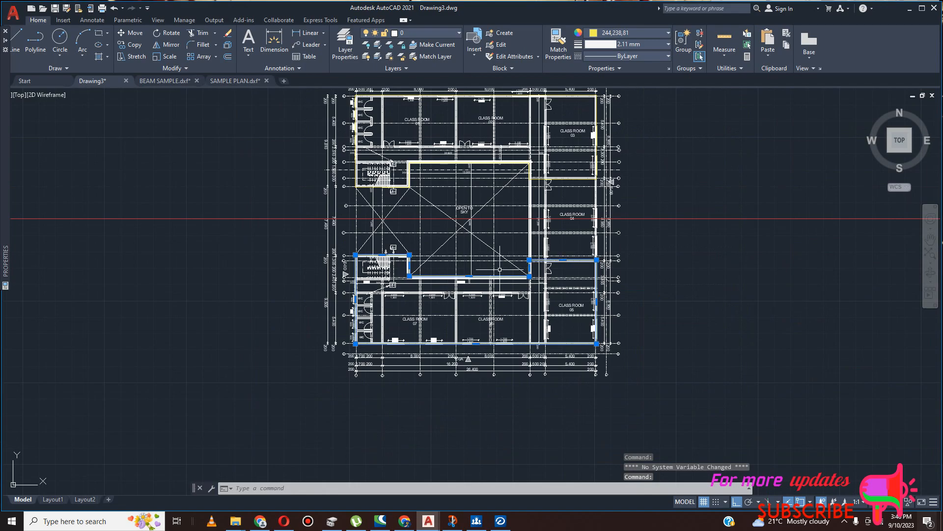
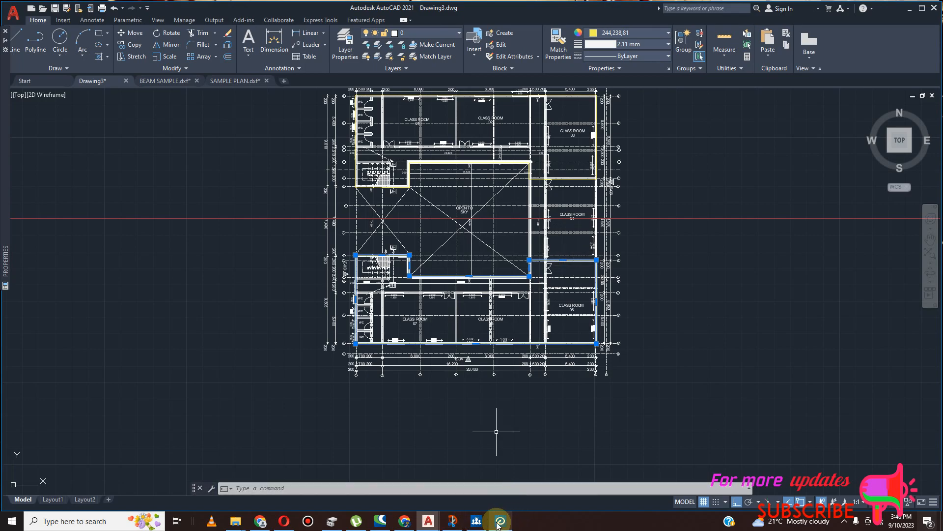
Switch to SAMPLE PLAN.dxf and examine its floor plan and grid axes.
mouse_move(428, 521)
left_click(532, 480)
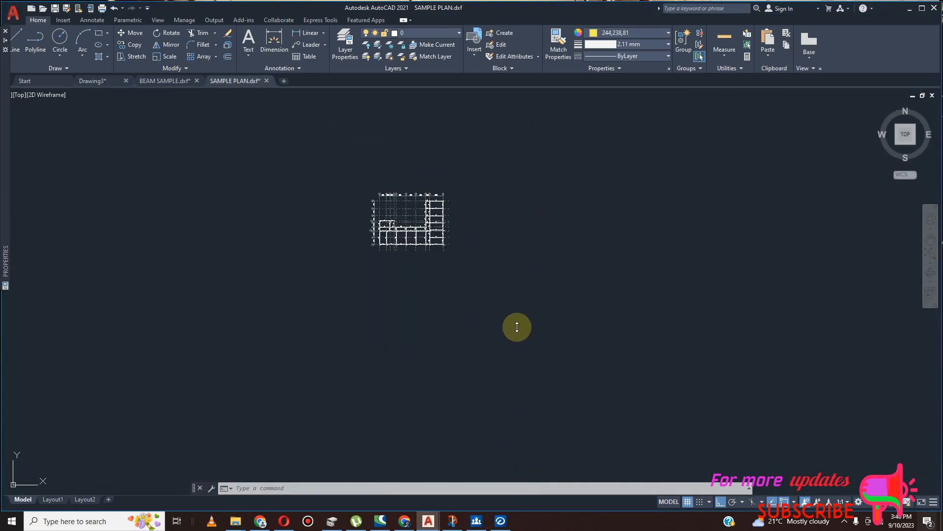
scroll(427, 201, "up", 2)
scroll(418, 269, "up", 2)
scroll(461, 299, "down", 1)
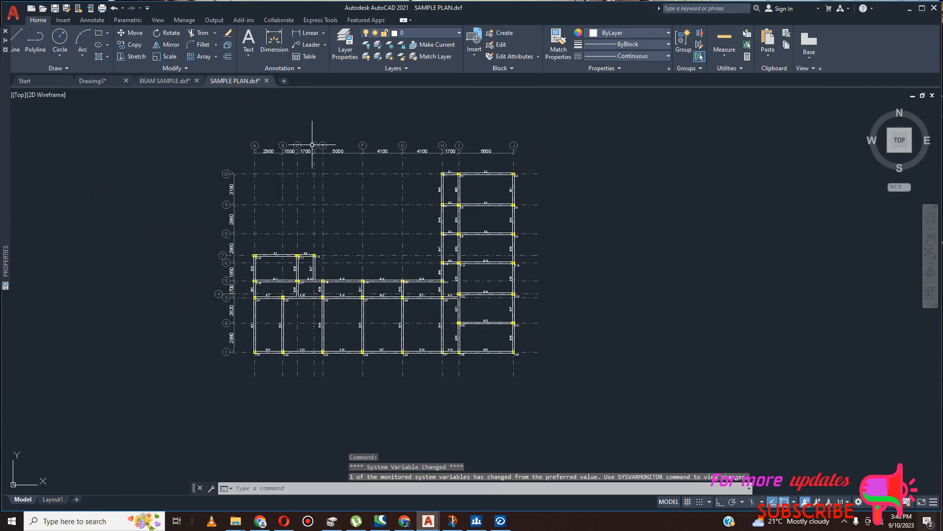
scroll(312, 145, "down", 10)
Switch to BEAM SAMPLE.dxf and select the lower wing's beams, columns and labels between axes A and G, including grid bubbles 1 to 7.
left_click(152, 81)
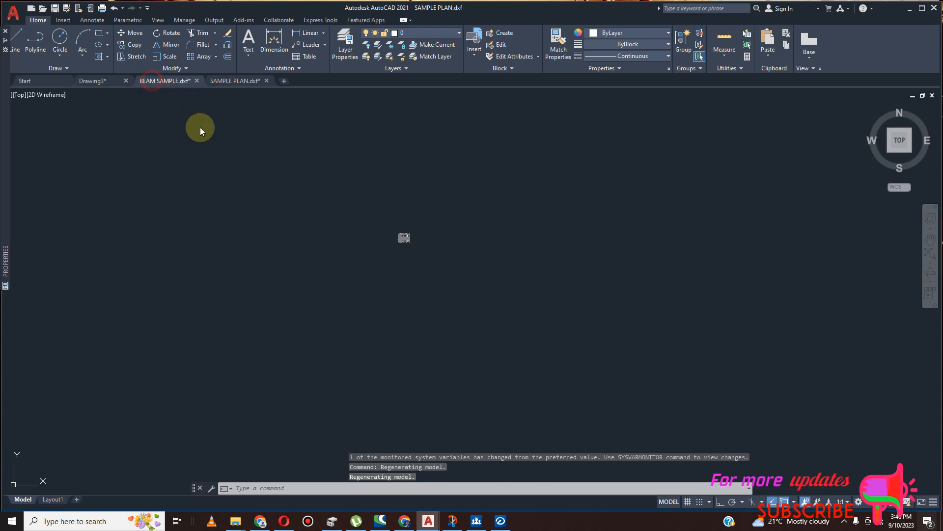
scroll(411, 264, "down", 2)
scroll(411, 264, "up", 4)
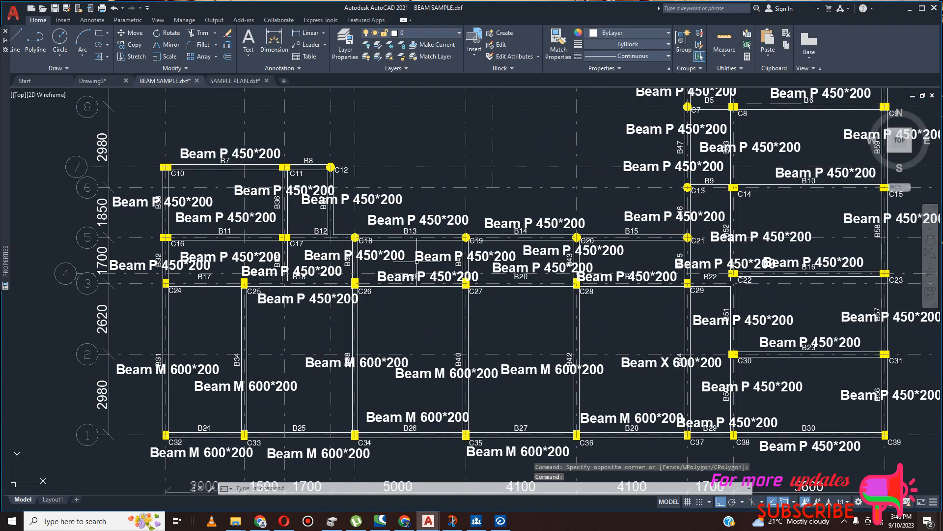
scroll(410, 264, "down", 4)
left_click(250, 211)
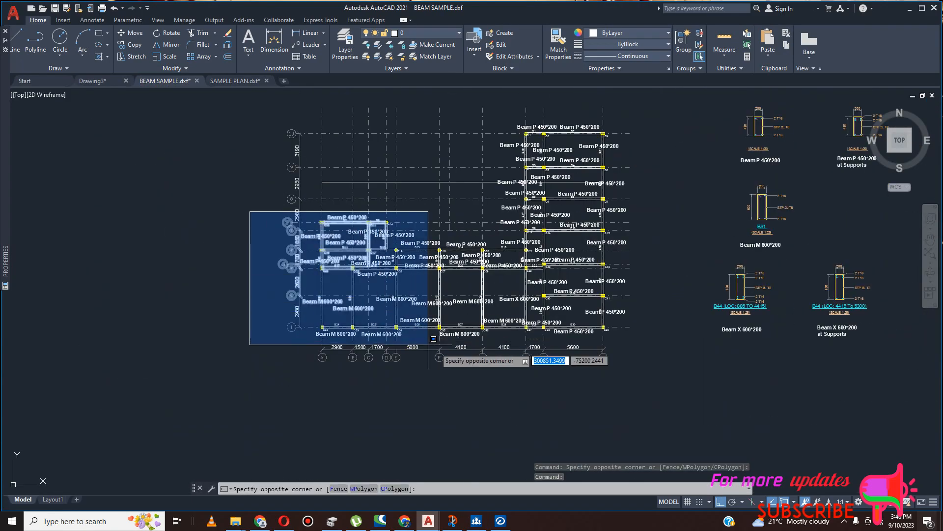
left_click(506, 345)
scroll(584, 262, "up", 2)
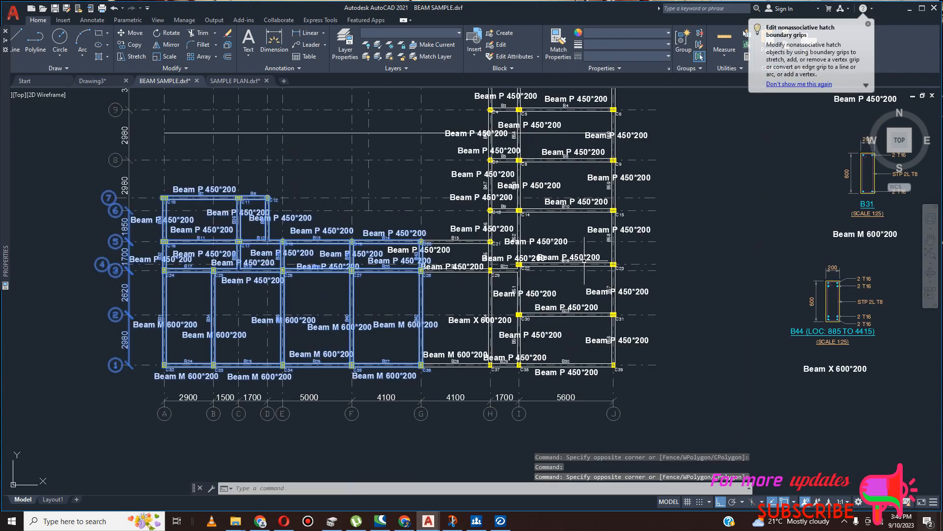
Add the rest of the lower wing up to axis J and its crossing grid lines to the selection.
left_click(668, 216)
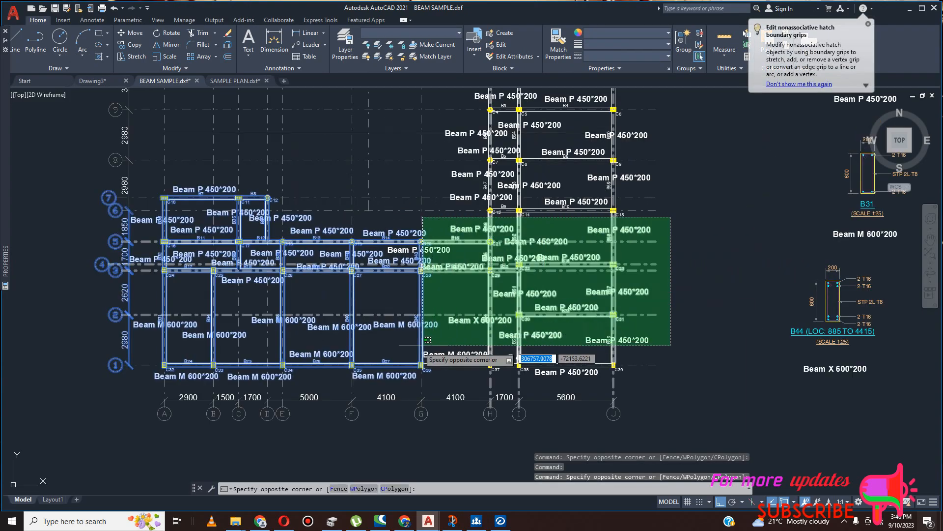
left_click(150, 384)
scroll(410, 403, "down", 3)
scroll(449, 319, "up", 5)
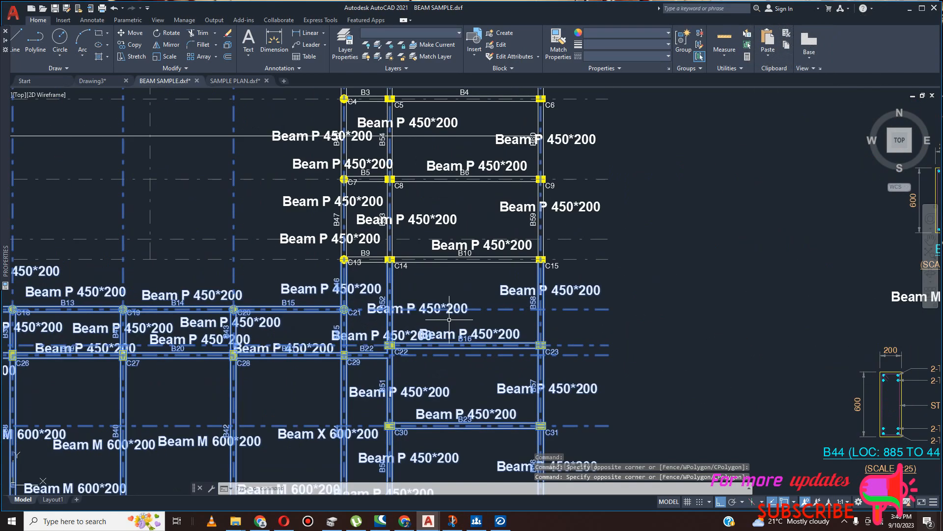
scroll(267, 266, "down", 4)
scroll(266, 266, "up", 5)
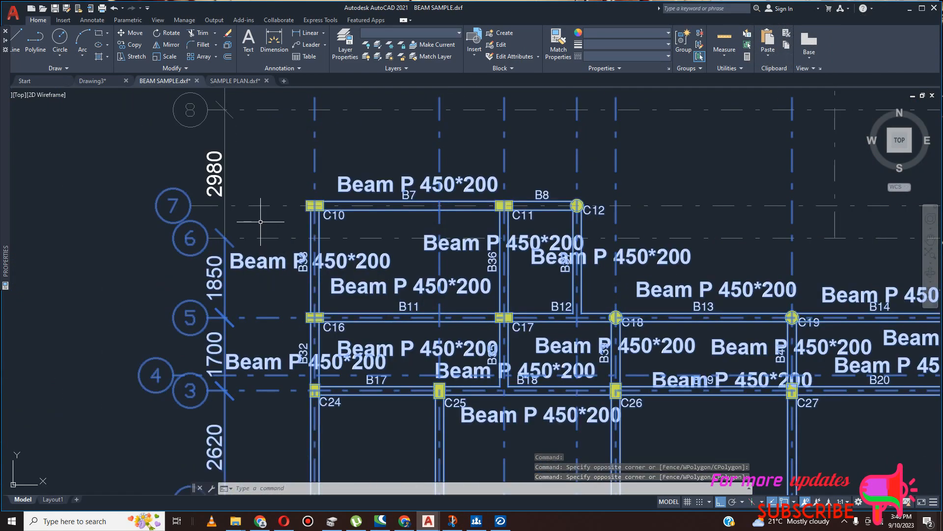
scroll(270, 231, "down", 3)
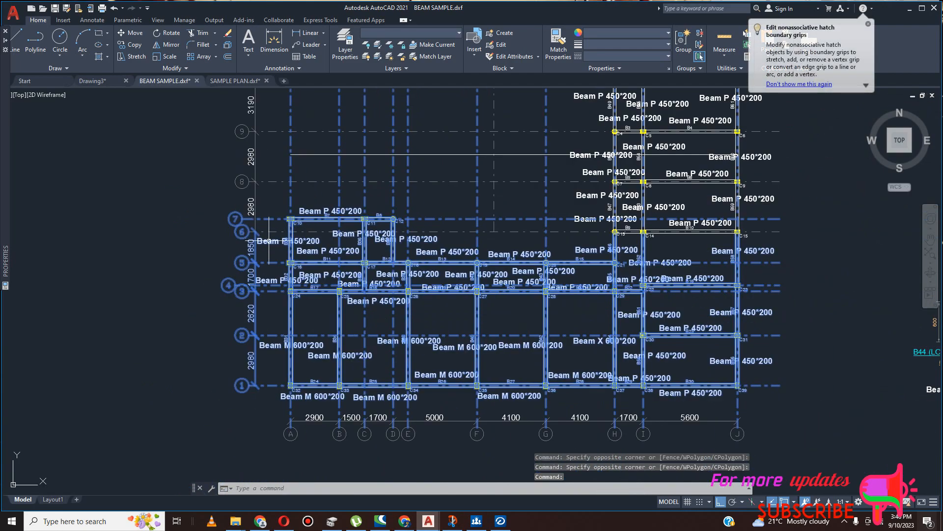
scroll(488, 303, "down", 2)
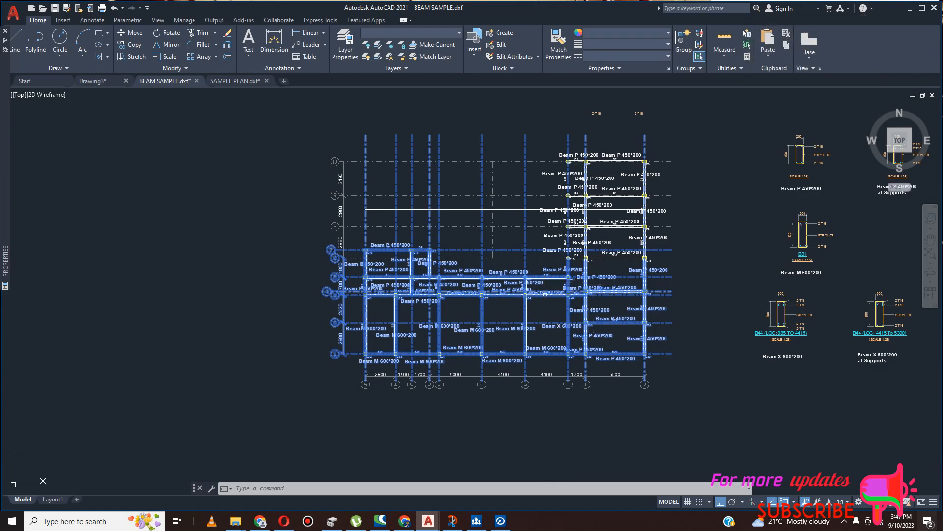
Mirror the selected lower wing about the horizontal midline drawn between axes 8 and 9, keeping the source objects.
left_click(167, 48)
scroll(373, 219, "up", 3)
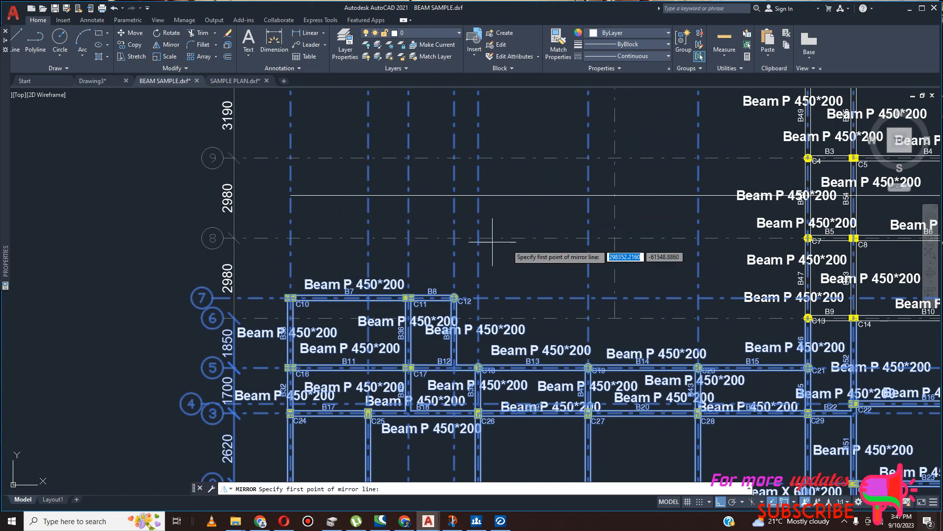
scroll(589, 243, "down", 3)
scroll(673, 246, "up", 10)
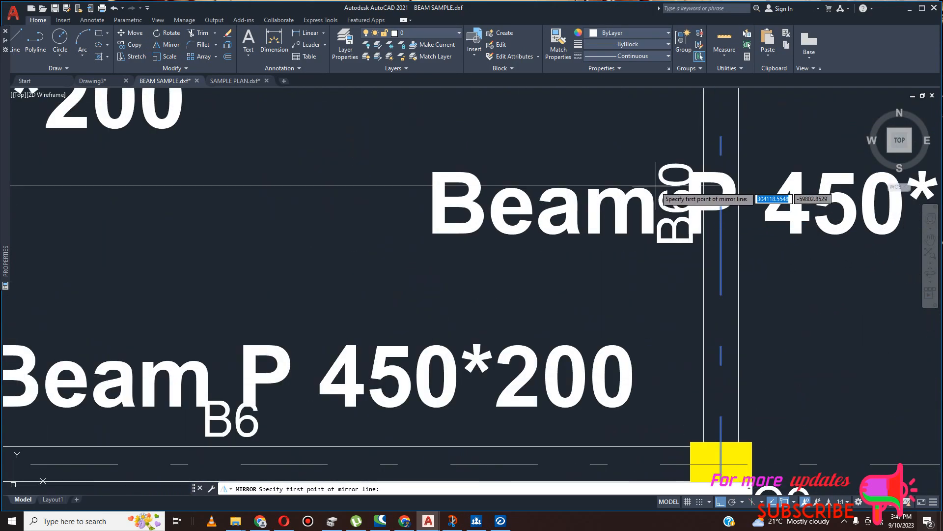
left_click(797, 506)
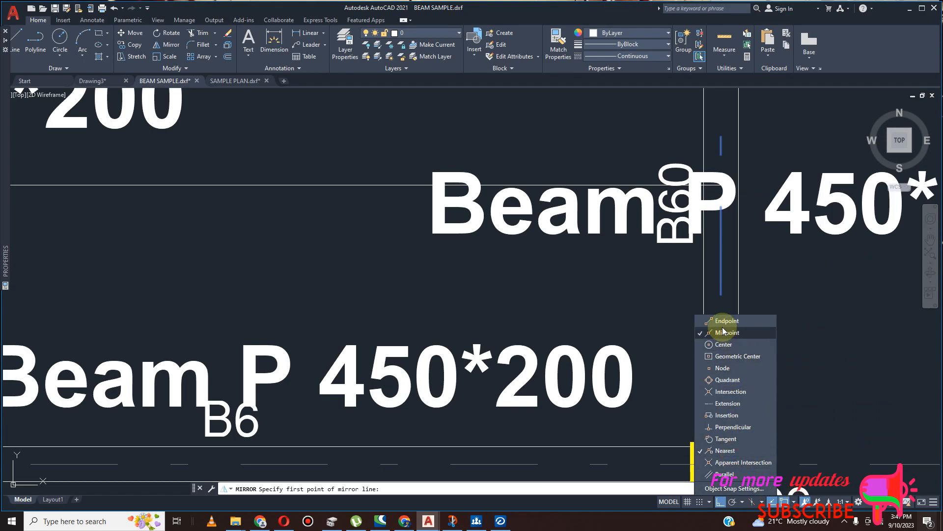
left_click(796, 505)
scroll(780, 447, "down", 2)
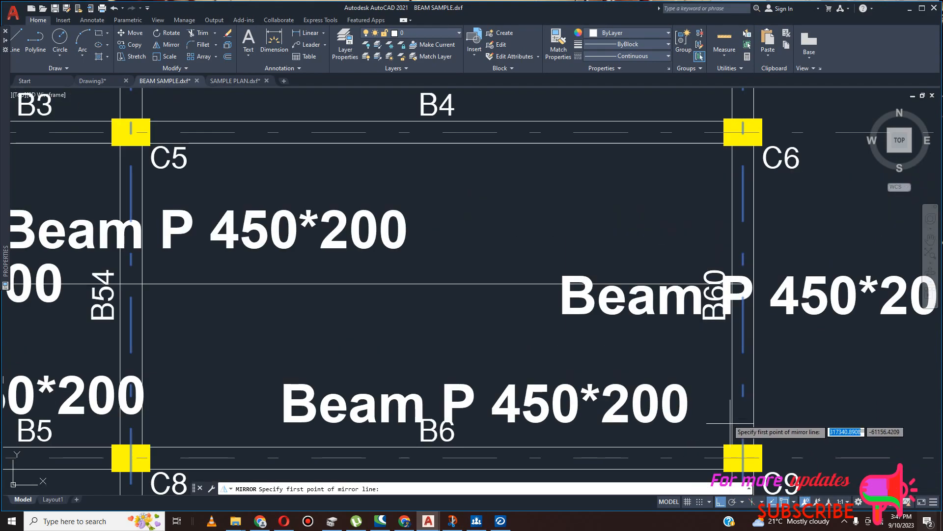
scroll(734, 427, "down", 4)
scroll(727, 373, "down", 1)
scroll(720, 329, "up", 5)
left_click(720, 328)
scroll(721, 328, "up", 3)
scroll(735, 338, "down", 8)
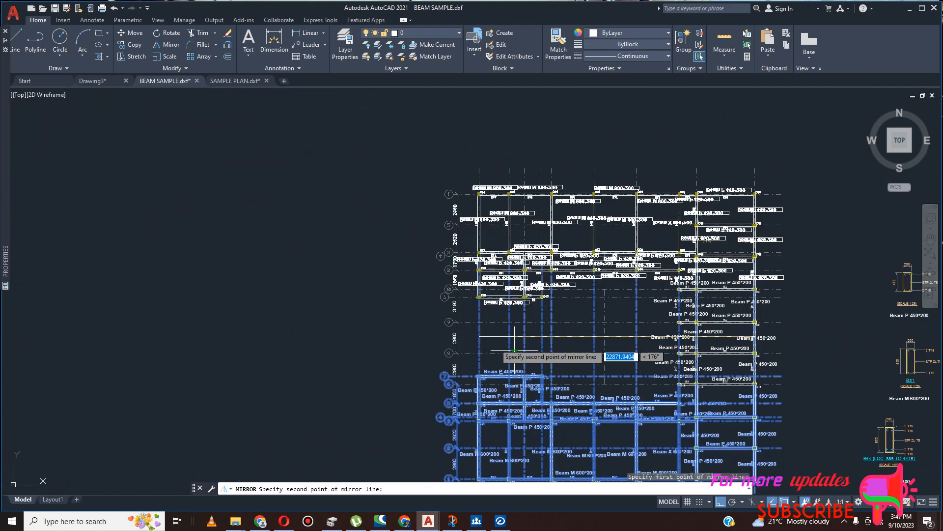
scroll(514, 352, "up", 4)
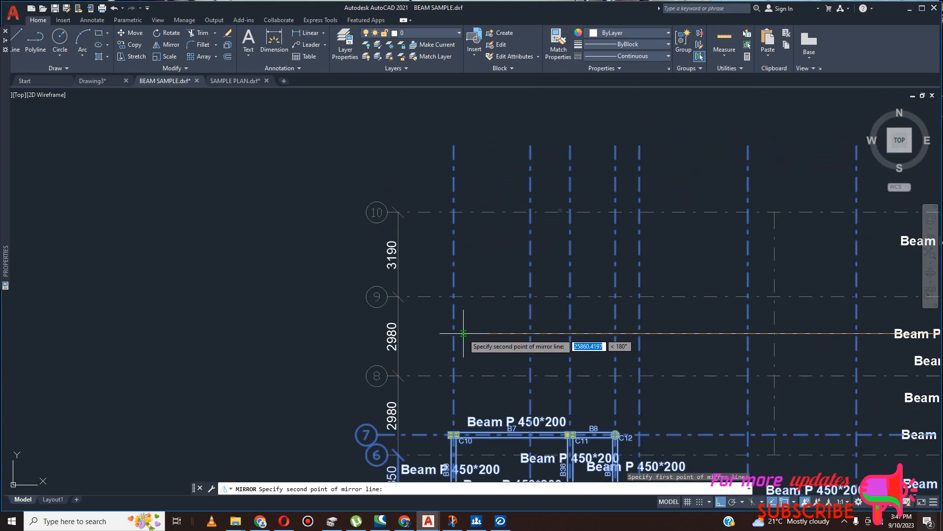
left_click(464, 334)
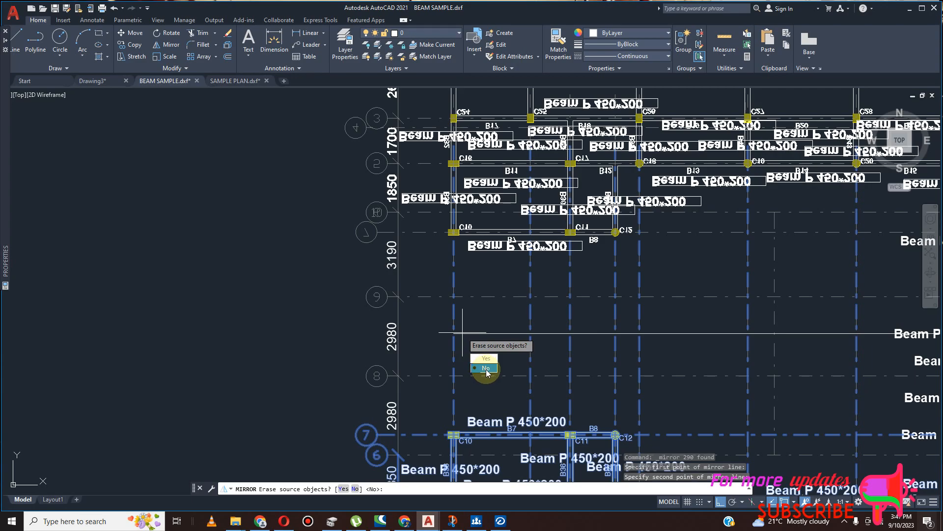
left_click(488, 372)
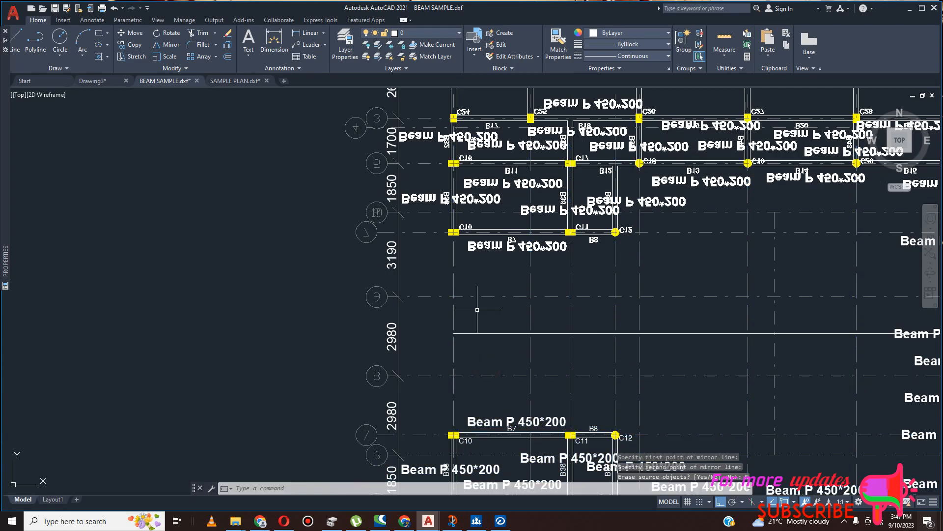
Mirror the three upside-down Beam M 600*200 labels and the Beam P 450*200 label above the uppermost beam row upright, erasing the originals.
scroll(480, 311, "down", 8)
scroll(524, 268, "up", 4)
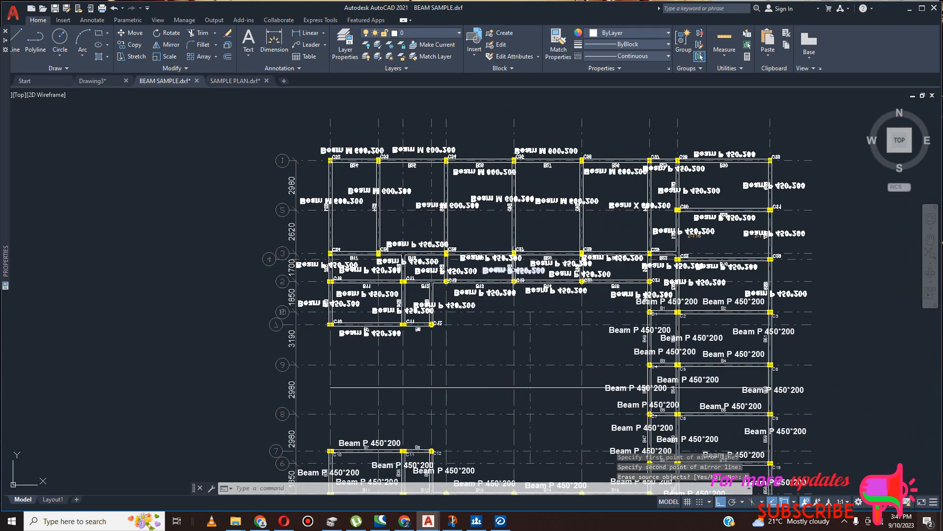
scroll(396, 227, "down", 2)
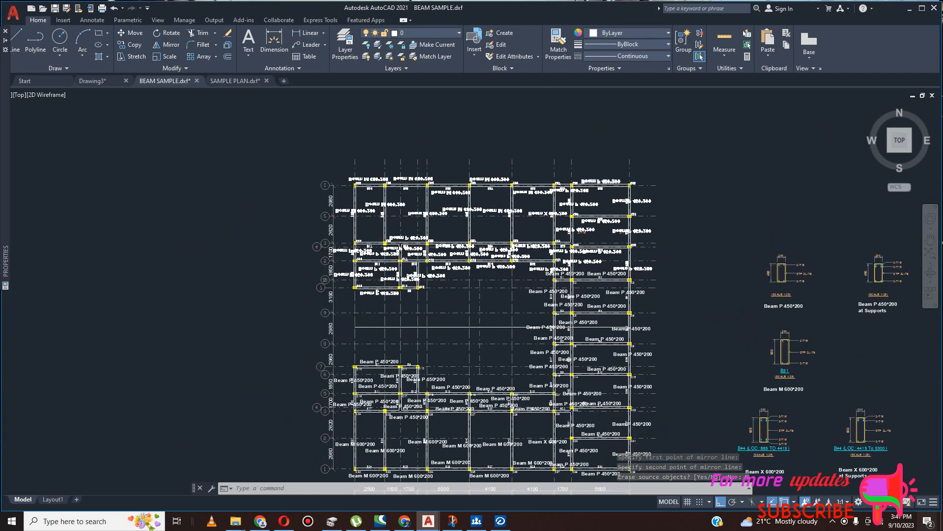
scroll(608, 177, "up", 4)
scroll(368, 209, "down", 2)
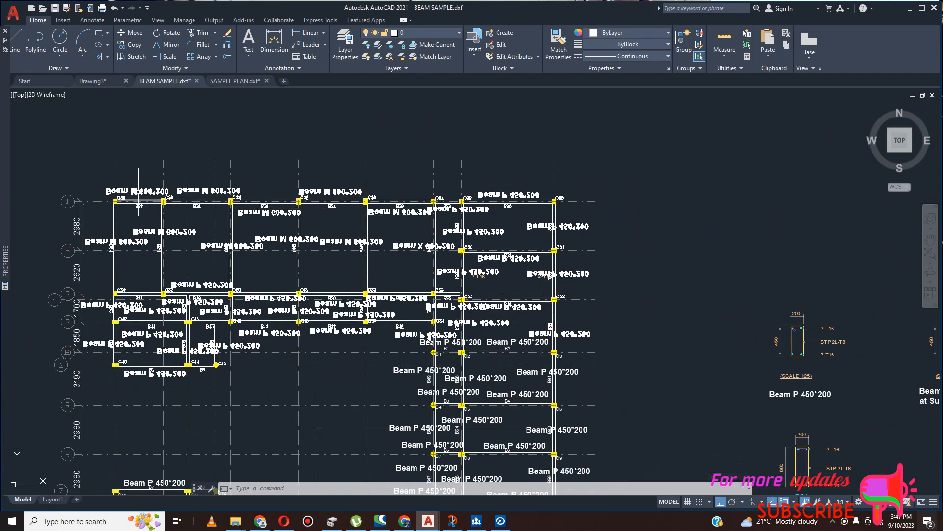
left_click(207, 190)
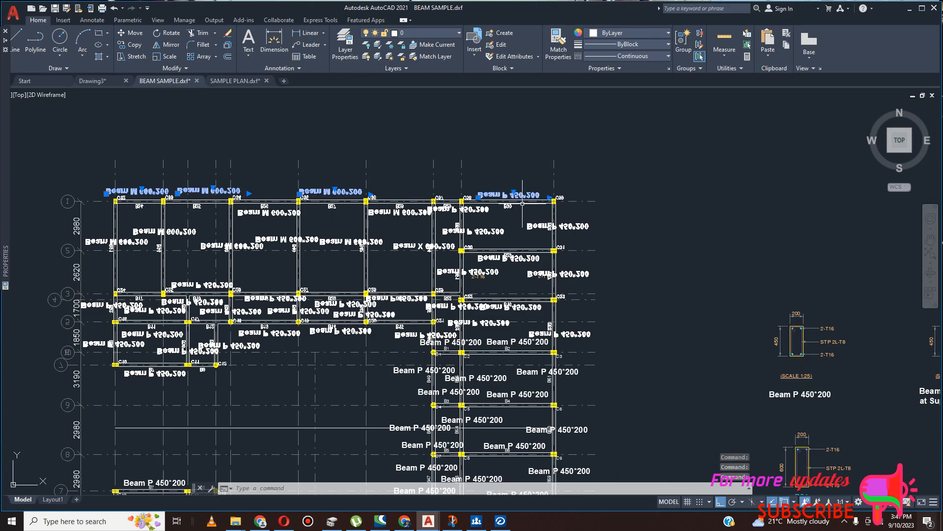
left_click(169, 45)
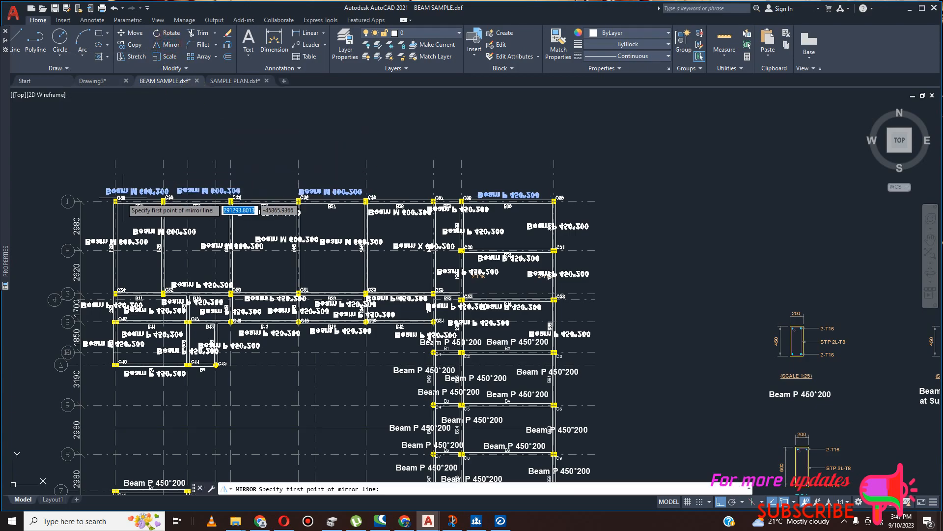
scroll(118, 197, "up", 4)
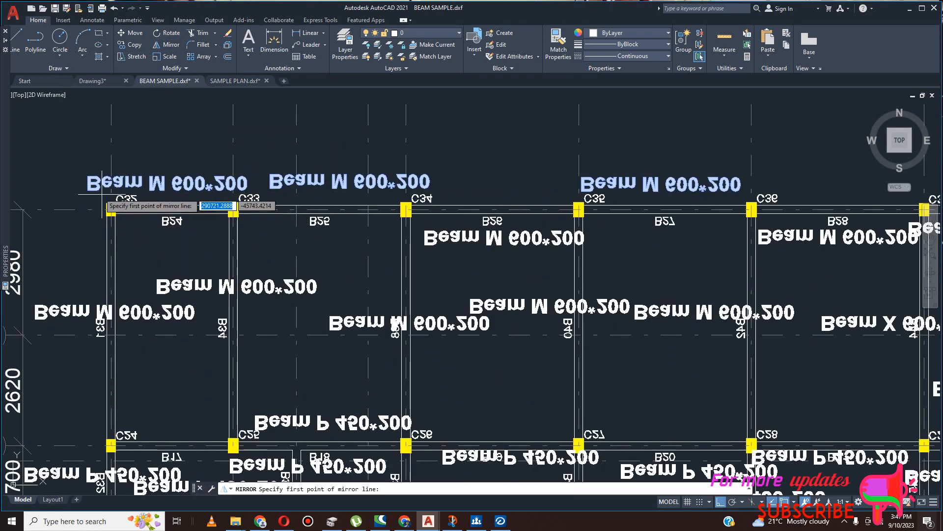
left_click(71, 178)
scroll(200, 183, "down", 4)
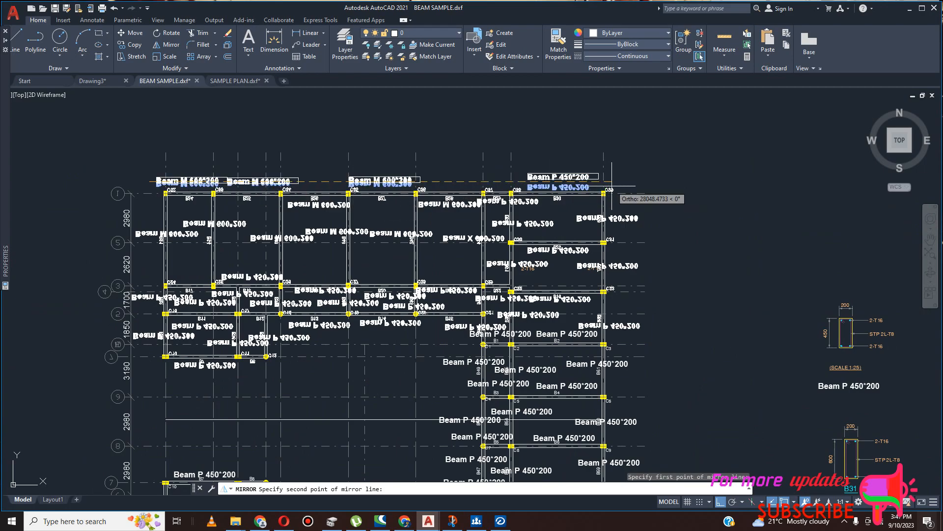
left_click(627, 186)
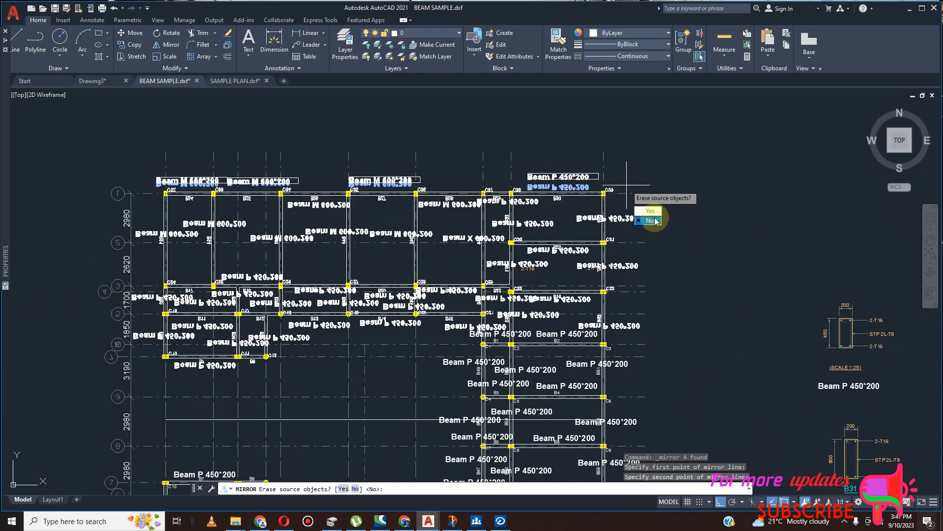
left_click(655, 219)
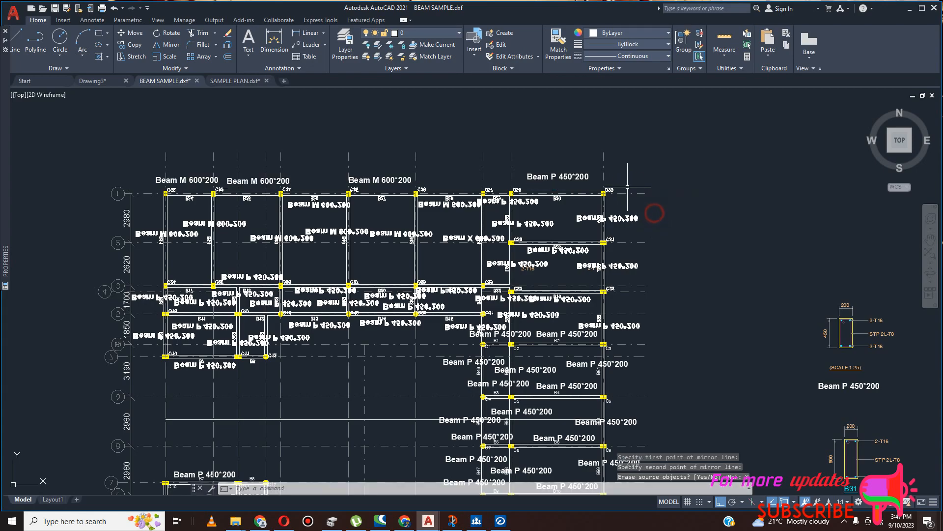
Mirror the two Beam M 600*200 labels and the Beam P 450*200 label just below the uppermost beam row upright, erasing the originals.
scroll(163, 214, "up", 2)
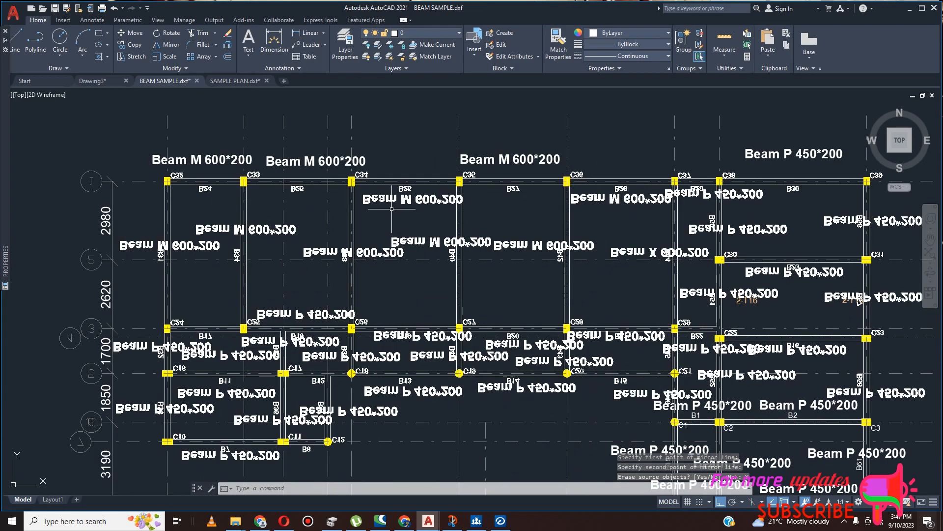
left_click(398, 202)
left_click(424, 204)
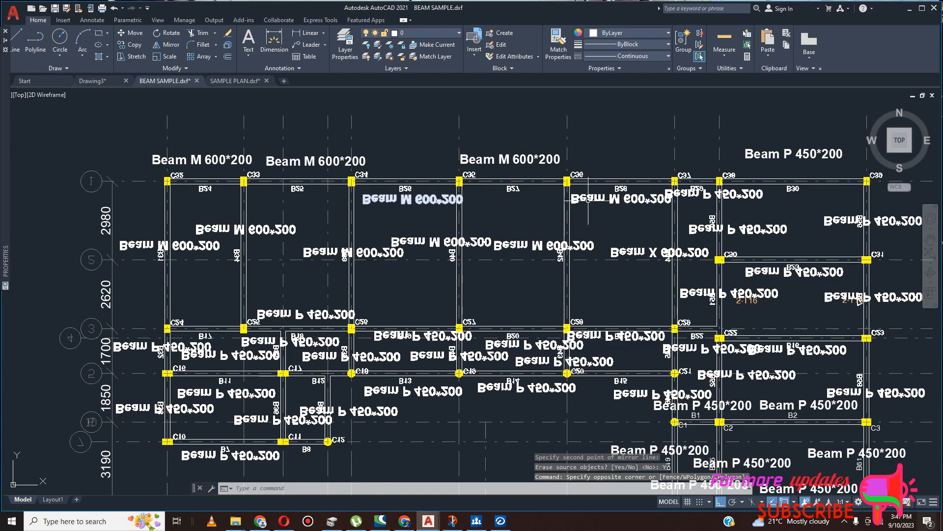
left_click(620, 198)
left_click(715, 194)
scroll(519, 207, "down", 4)
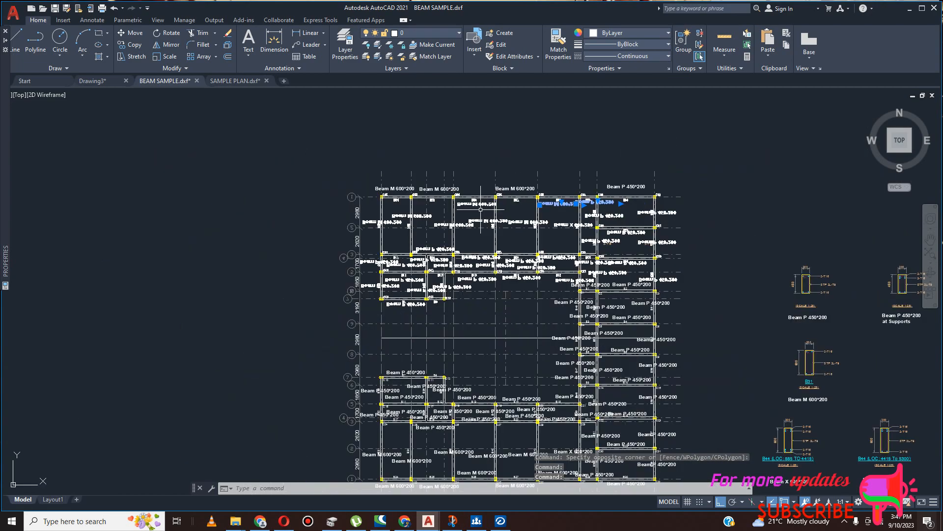
scroll(465, 209, "up", 6)
left_click(492, 189)
scroll(378, 203, "down", 4)
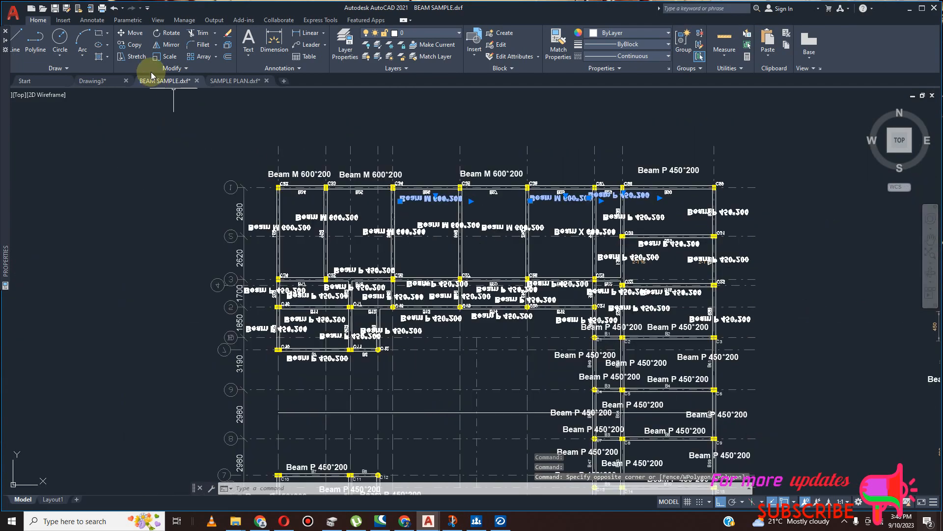
left_click(169, 44)
scroll(419, 181, "up", 4)
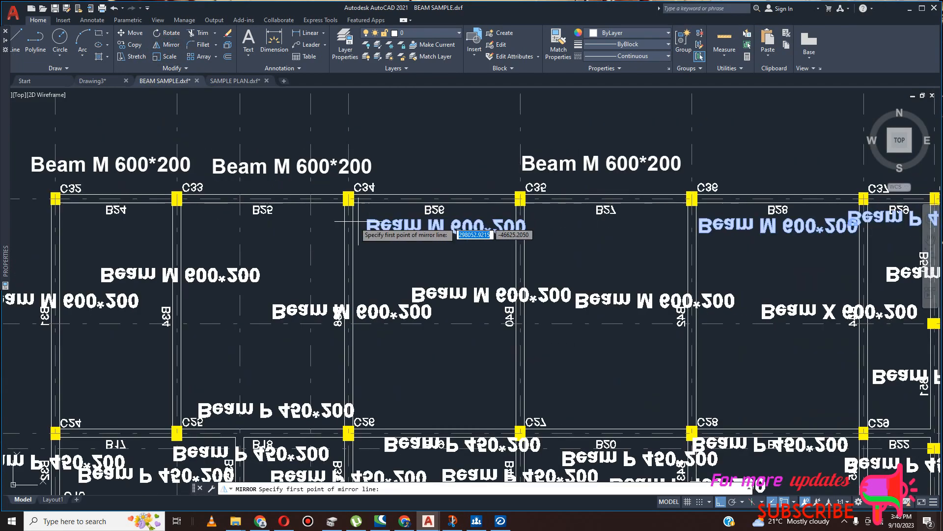
left_click(327, 229)
scroll(465, 229, "down", 2)
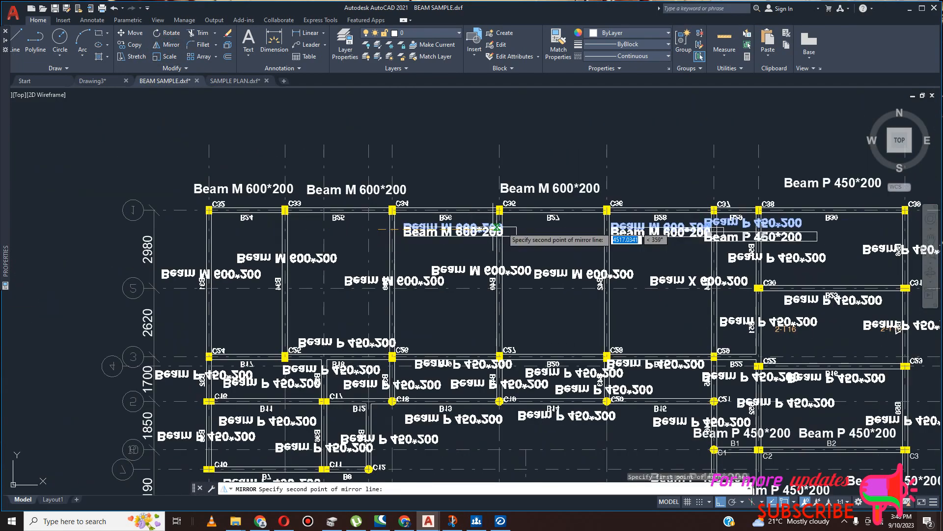
scroll(630, 227, "down", 2)
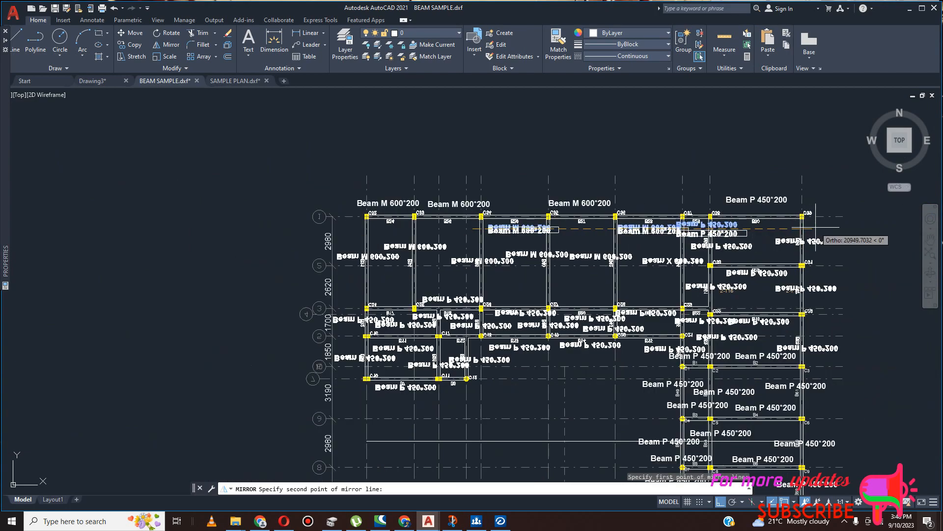
left_click(832, 253)
right_click(832, 253)
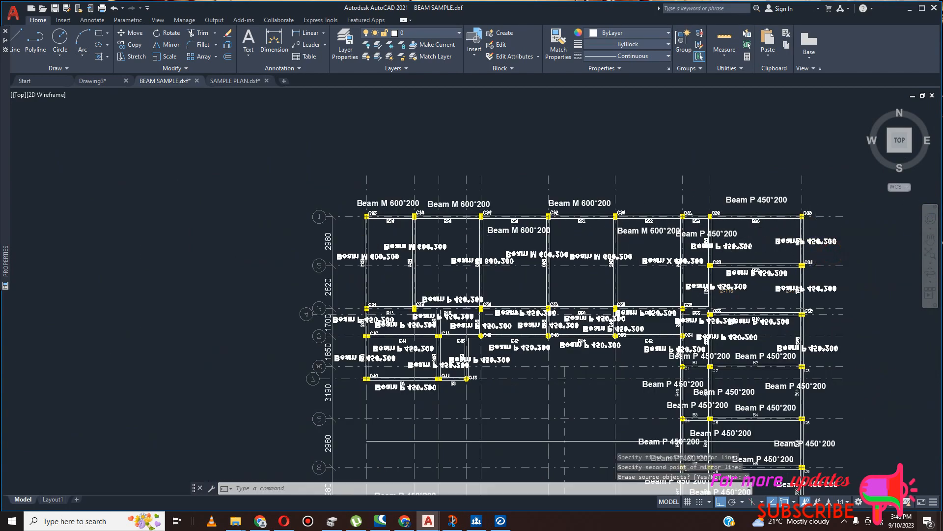
Mirror the upside-down Beam M 600*200 label at B34 and the Beam P 450*200 labels at B50 and B56 upright, erasing the originals.
scroll(630, 239, "up", 2)
scroll(596, 224, "down", 1)
left_click(274, 244)
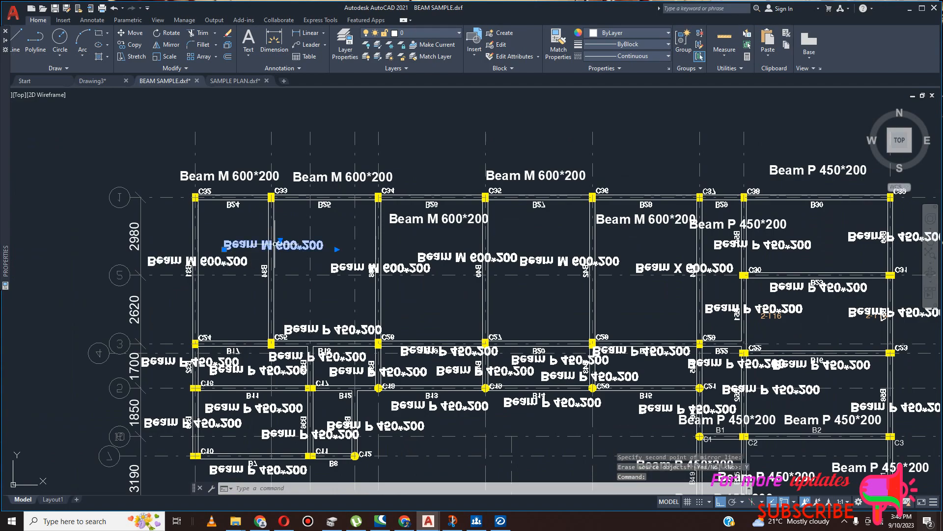
scroll(298, 248, "up", 1)
scroll(223, 241, "down", 2)
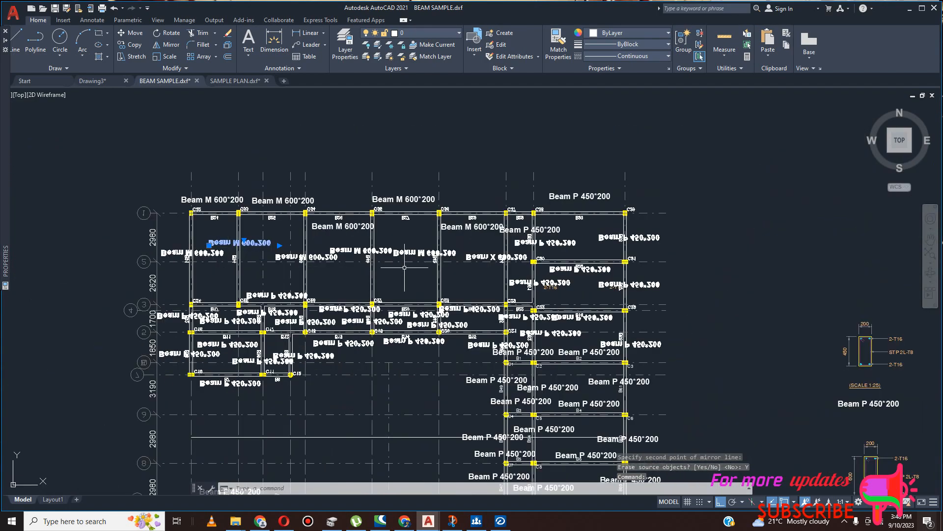
scroll(357, 254, "up", 2)
scroll(292, 261, "down", 2)
scroll(388, 252, "up", 2)
left_click(565, 250)
left_click(666, 245)
scroll(673, 245, "down", 3)
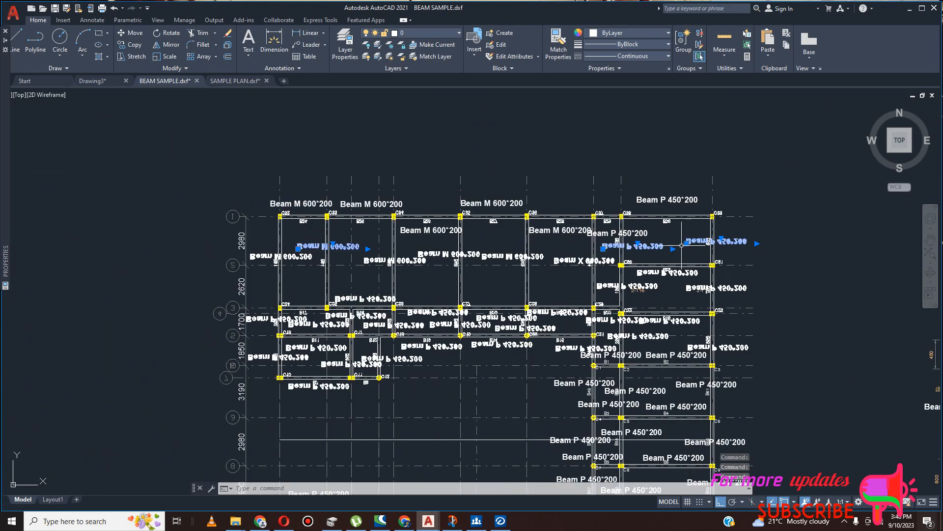
left_click(175, 51)
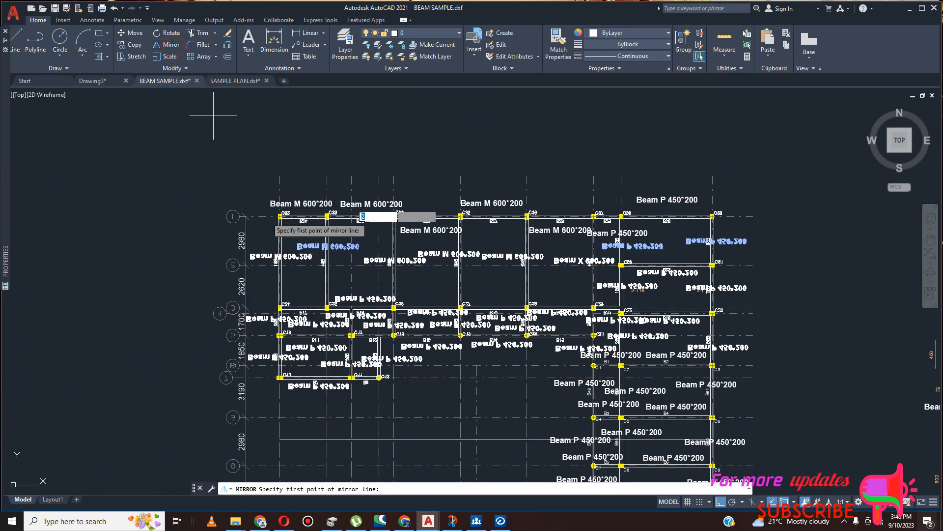
scroll(275, 247, "up", 2)
left_click(302, 246)
scroll(303, 246, "down", 3)
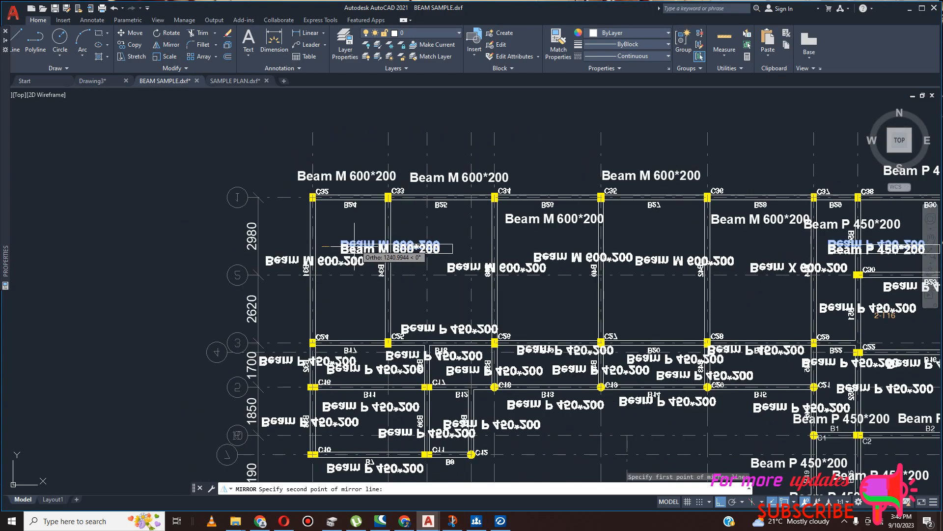
scroll(554, 246, "up", 2)
scroll(554, 261, "up", 2)
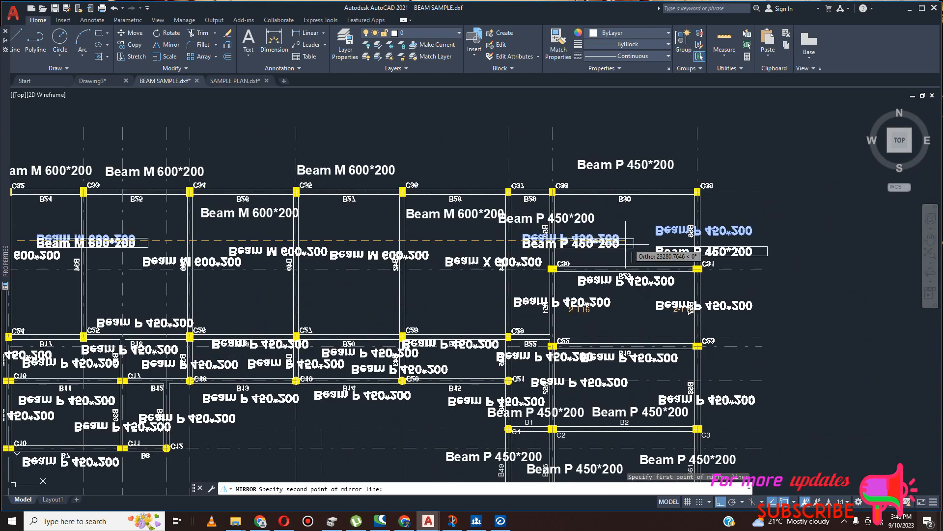
left_click(721, 260)
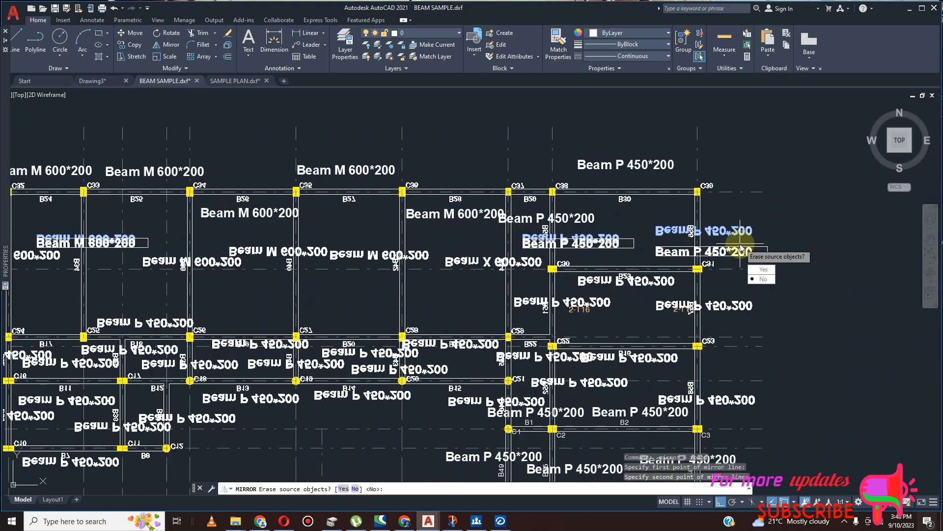
left_click(760, 269)
Mirror the four upside-down Beam M 600*200 labels at B31, B38, B40 and B42 and the Beam X 600*200 label upright, erasing the originals.
scroll(614, 207, "down", 4)
scroll(433, 231, "up", 4)
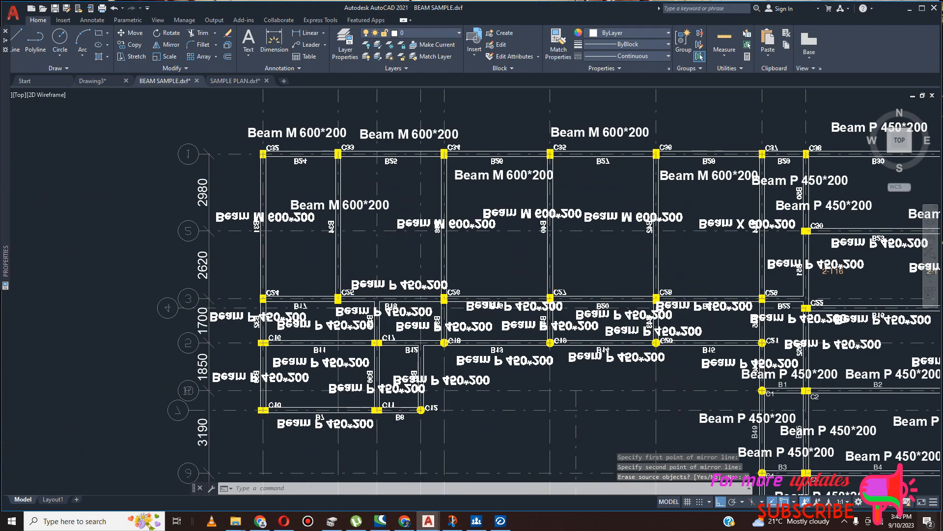
scroll(230, 222, "up", 4)
left_click(228, 211)
scroll(208, 234, "down", 4)
scroll(415, 229, "up", 4)
left_click(396, 229)
scroll(395, 229, "down", 3)
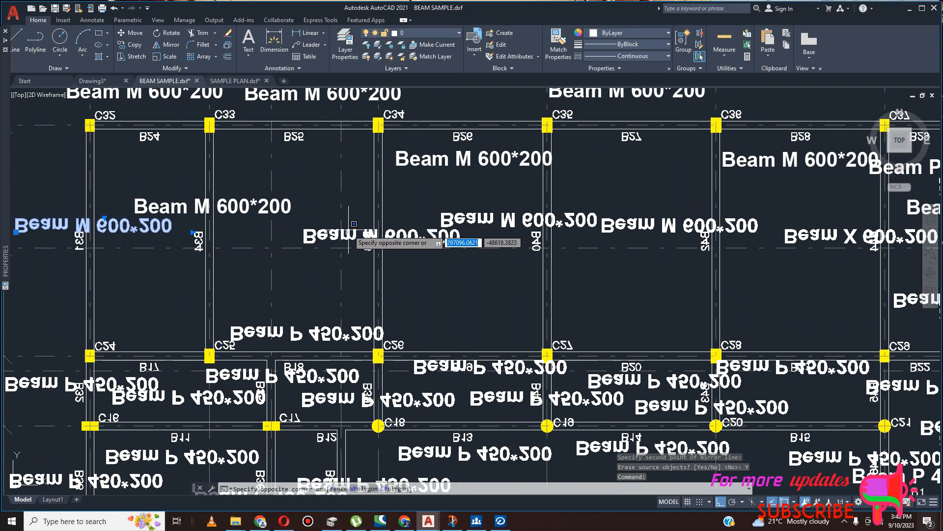
left_click(351, 230)
scroll(442, 250, "down", 3)
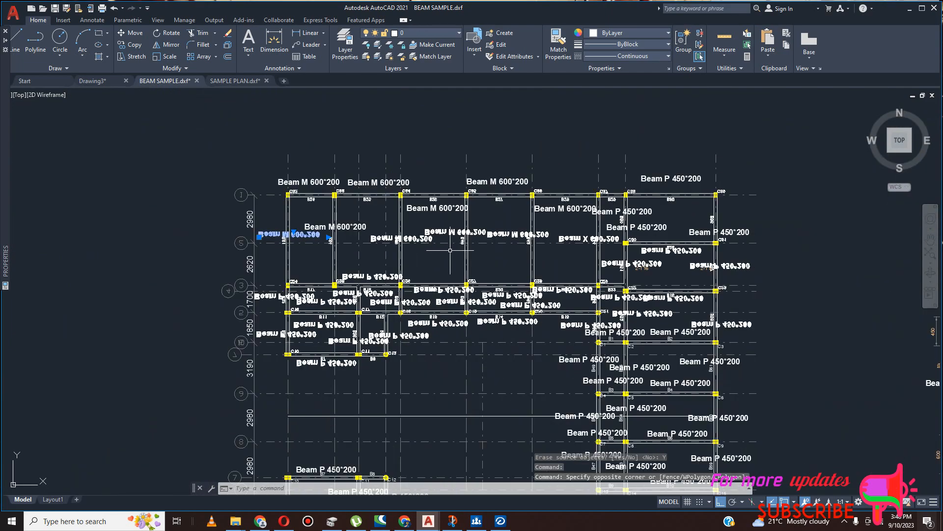
scroll(483, 242, "up", 3)
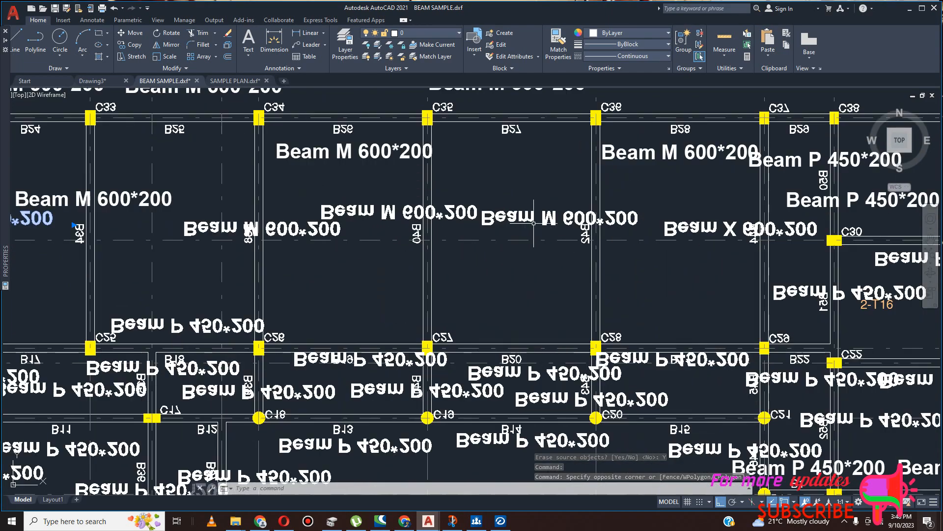
left_click(464, 212)
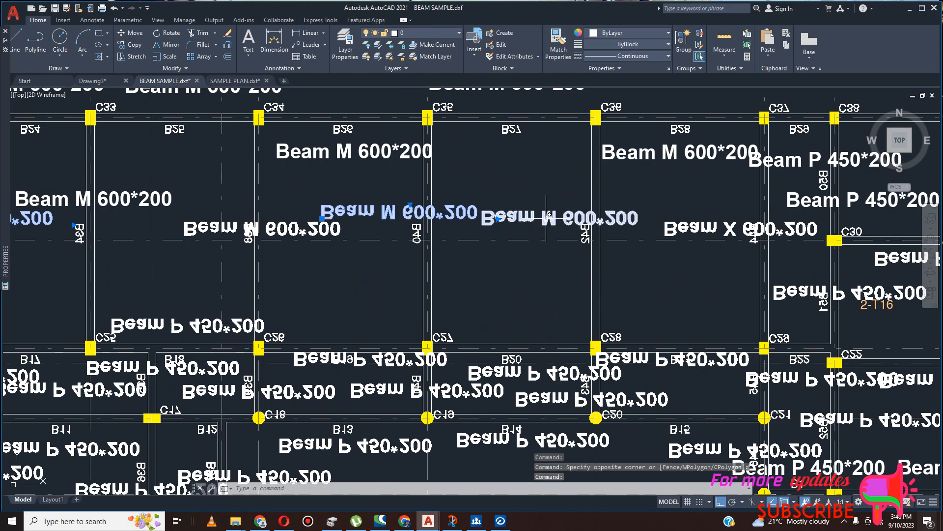
left_click(516, 219)
scroll(410, 250, "down", 4)
scroll(518, 249, "up", 6)
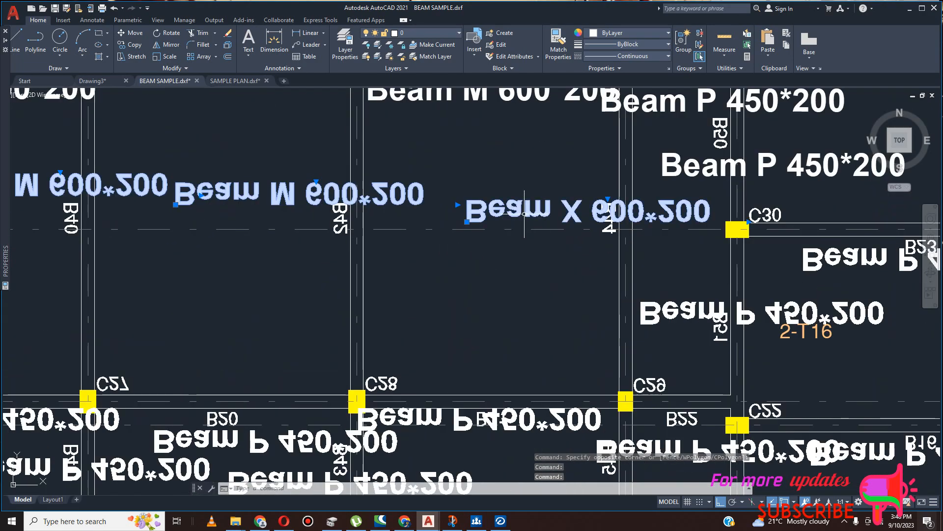
scroll(437, 253, "down", 4)
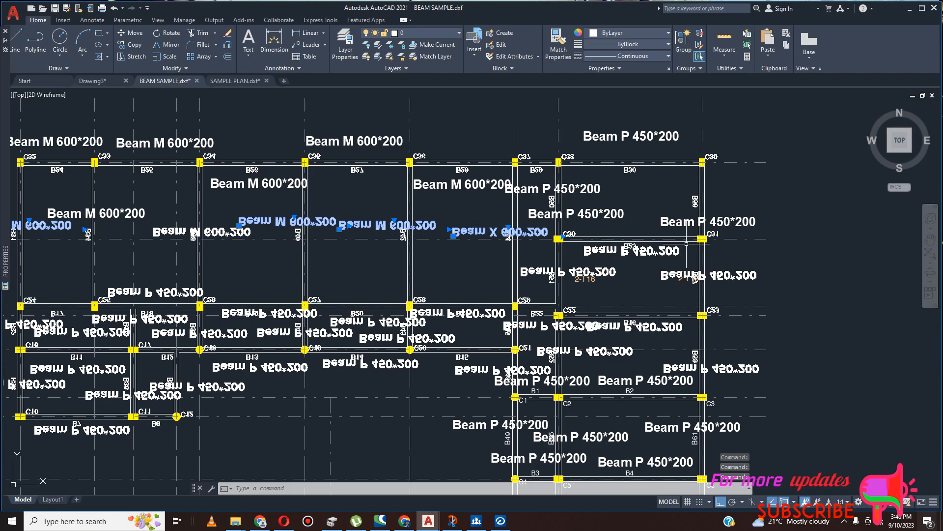
scroll(657, 274, "down", 4)
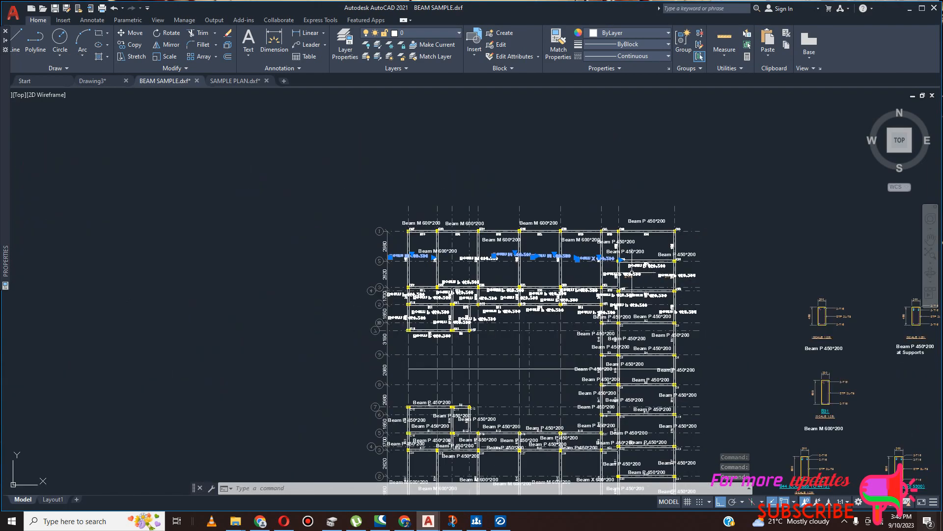
scroll(464, 265, "up", 8)
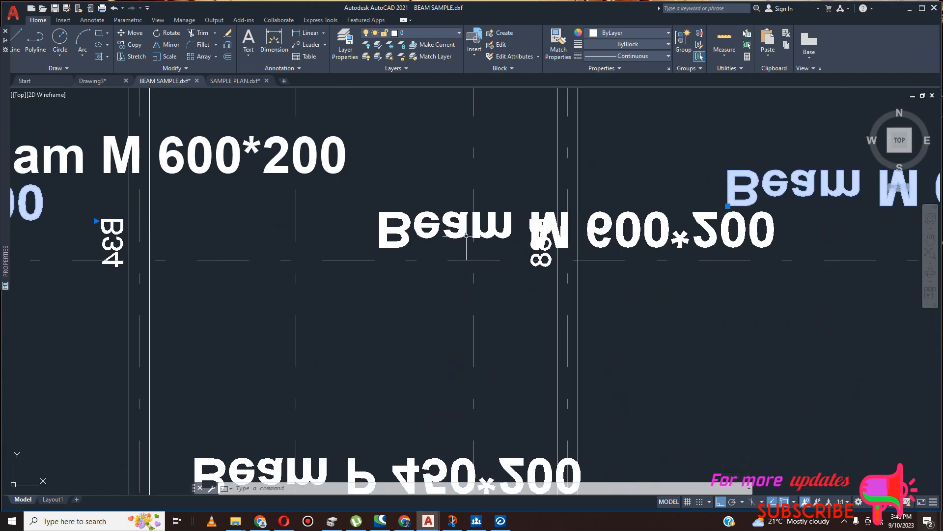
left_click(466, 236)
scroll(492, 276, "down", 4)
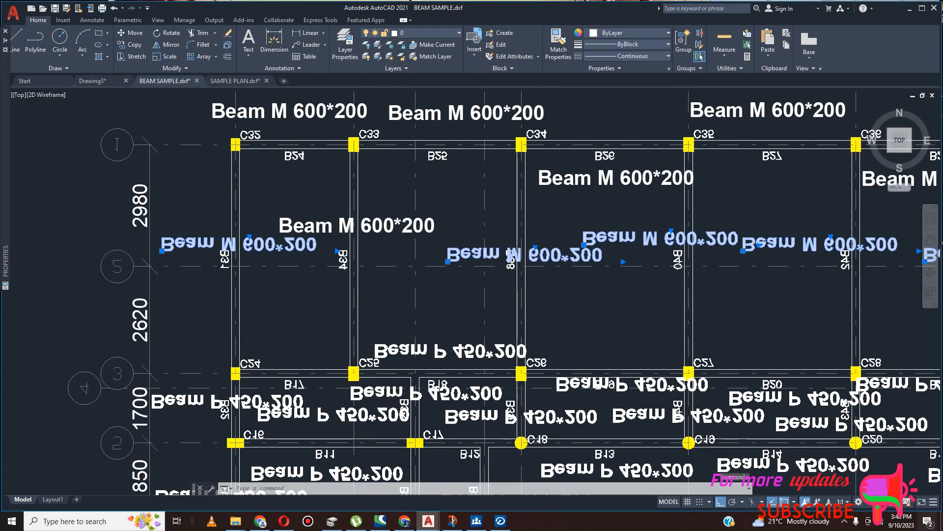
scroll(492, 289, "down", 4)
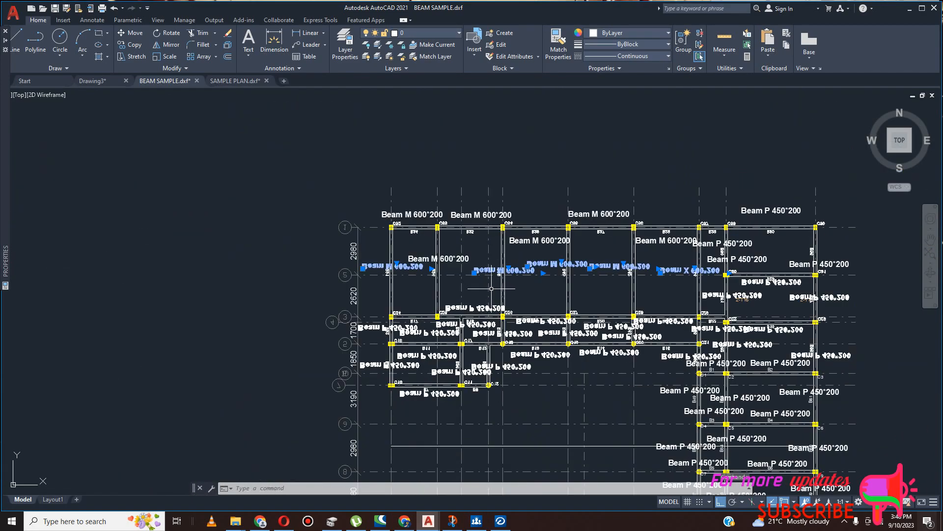
left_click(172, 46)
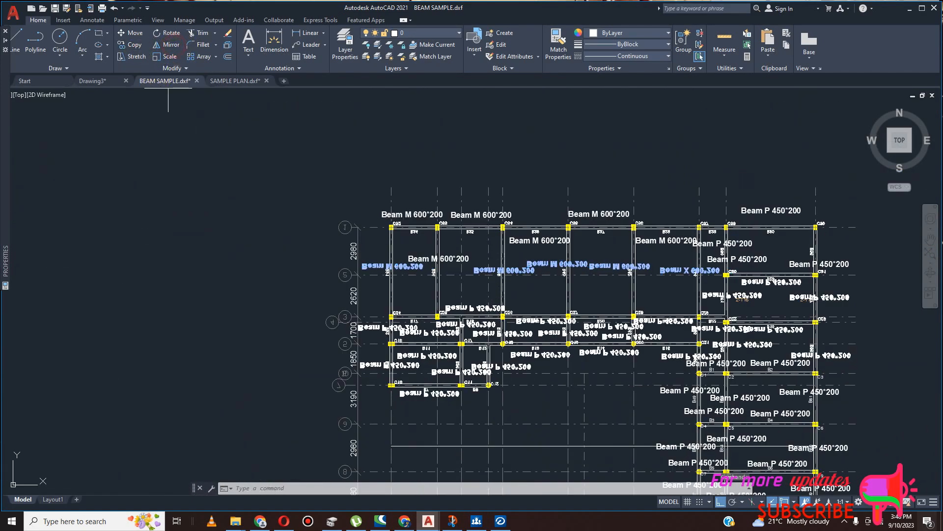
left_click(364, 266)
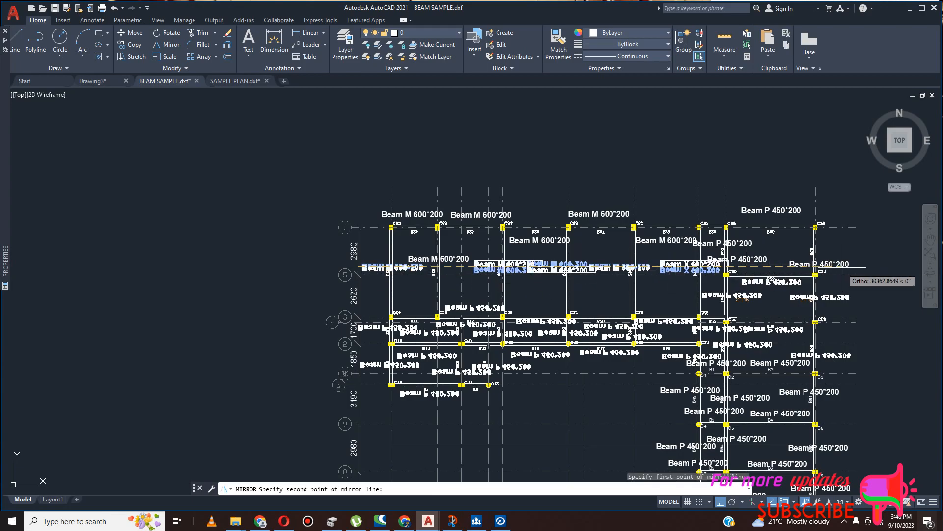
left_click(805, 268)
left_click(867, 294)
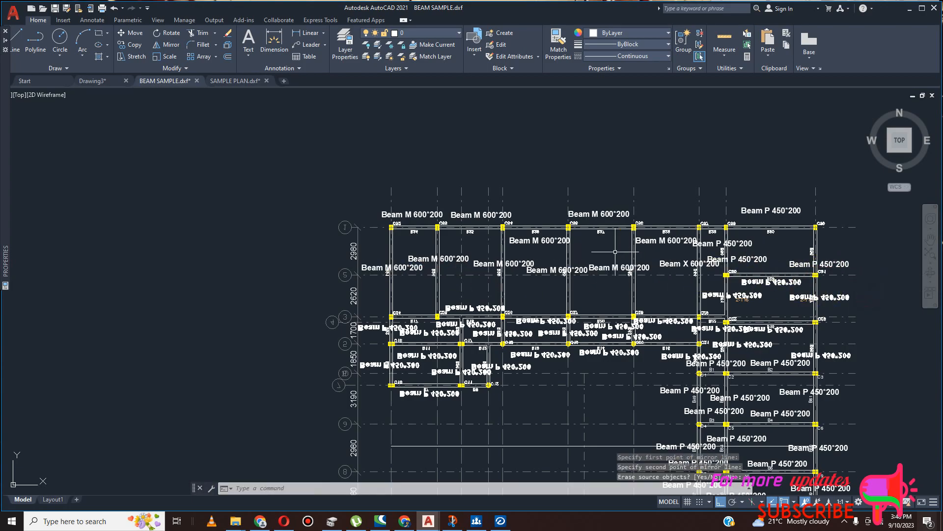
Mirror the upside-down Beam P 450*200 label below B23, between C30 and C31, about a horizontal line, erasing the original.
scroll(765, 286, "up", 4)
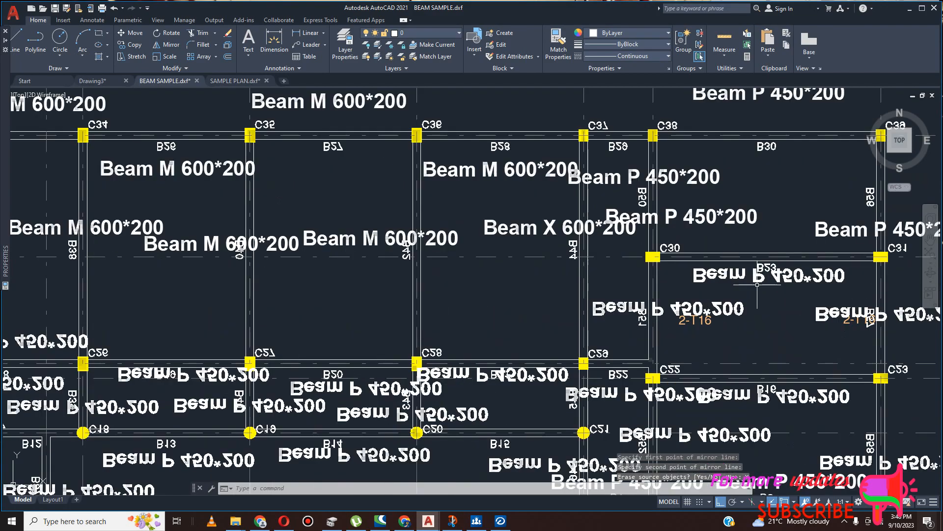
scroll(631, 284, "down", 4)
scroll(493, 267, "up", 4)
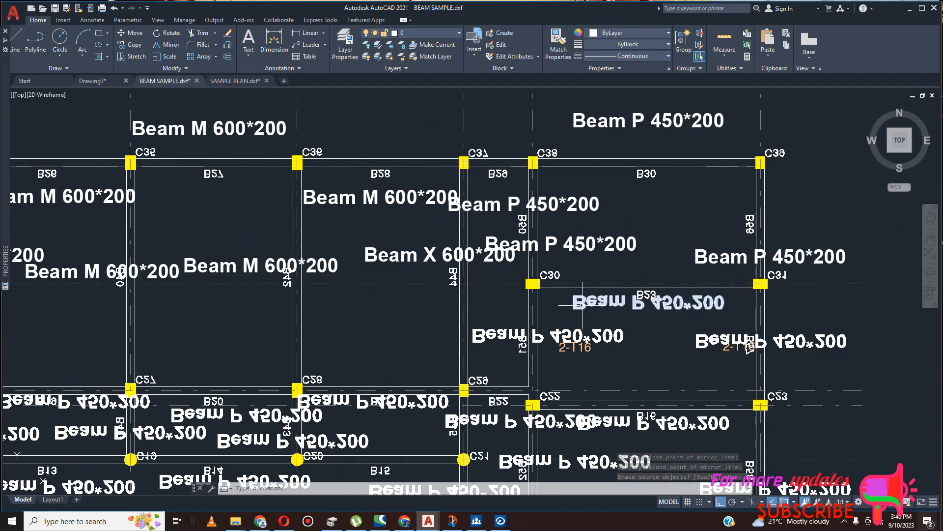
left_click(171, 44)
left_click(565, 300)
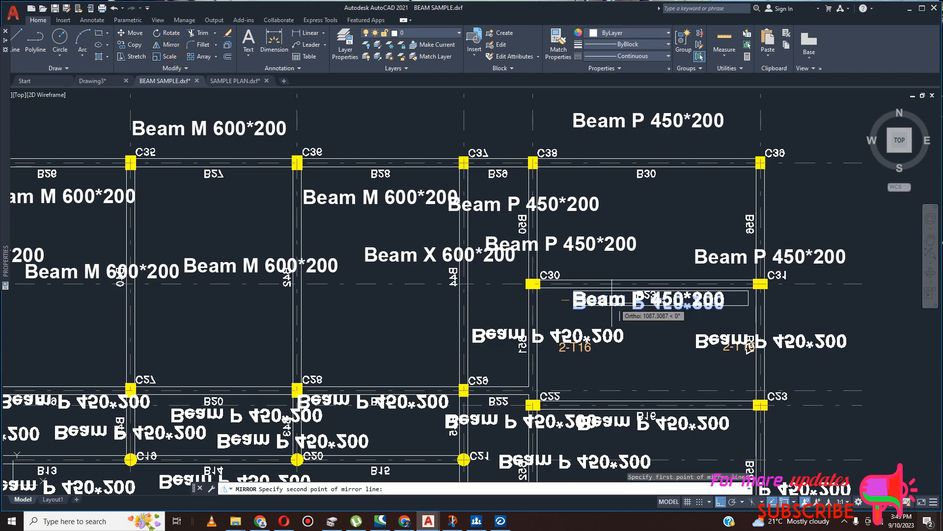
left_click(741, 317)
left_click(757, 324)
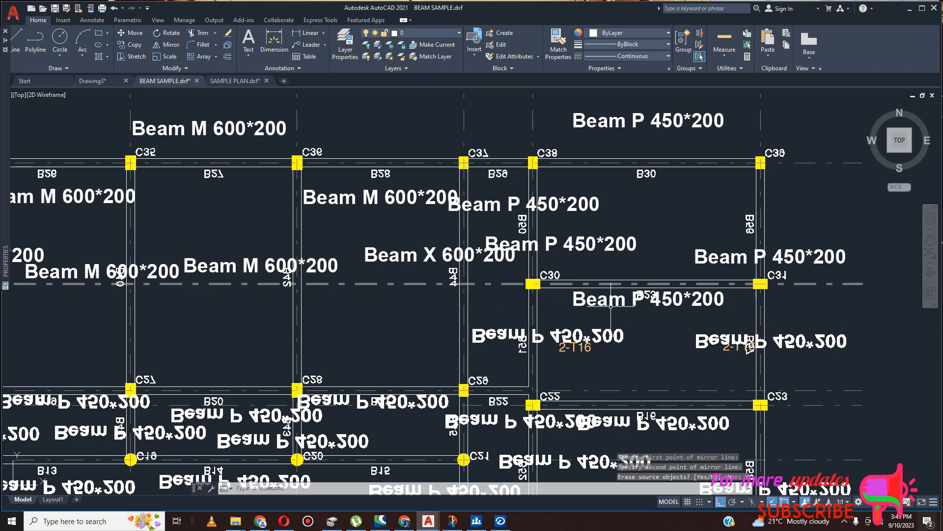
Mirror the two upside-down Beam P 450*200 labels at B51 and B57 about a horizontal line, erasing the originals.
scroll(601, 321, "up", 3)
scroll(624, 298, "down", 3)
left_click(510, 318)
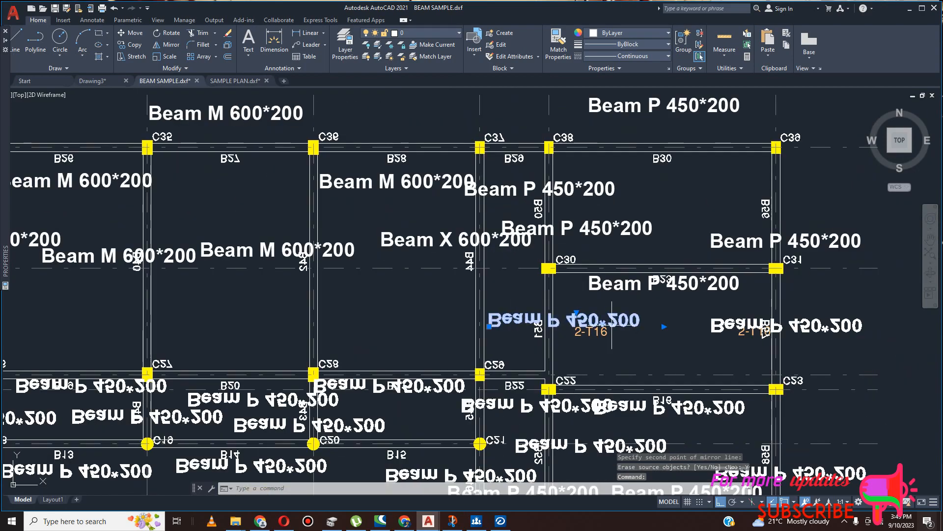
left_click(737, 322)
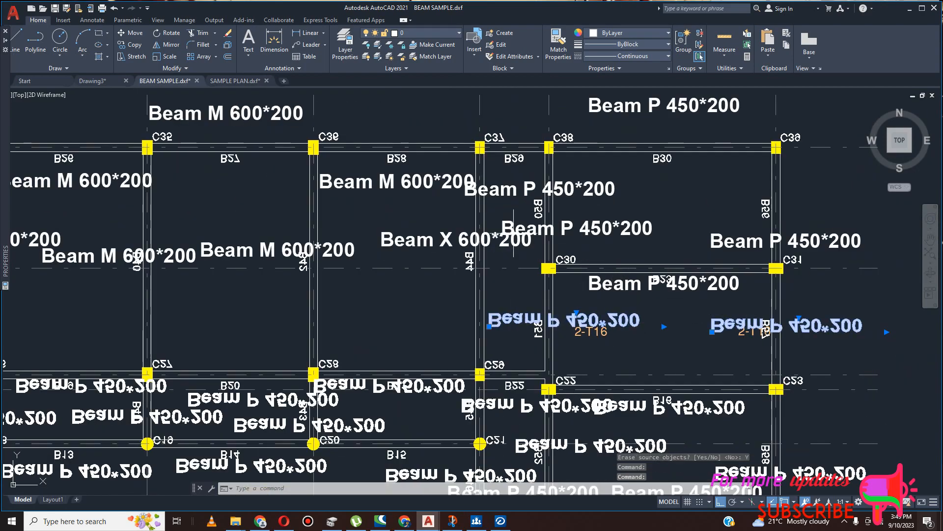
left_click(166, 44)
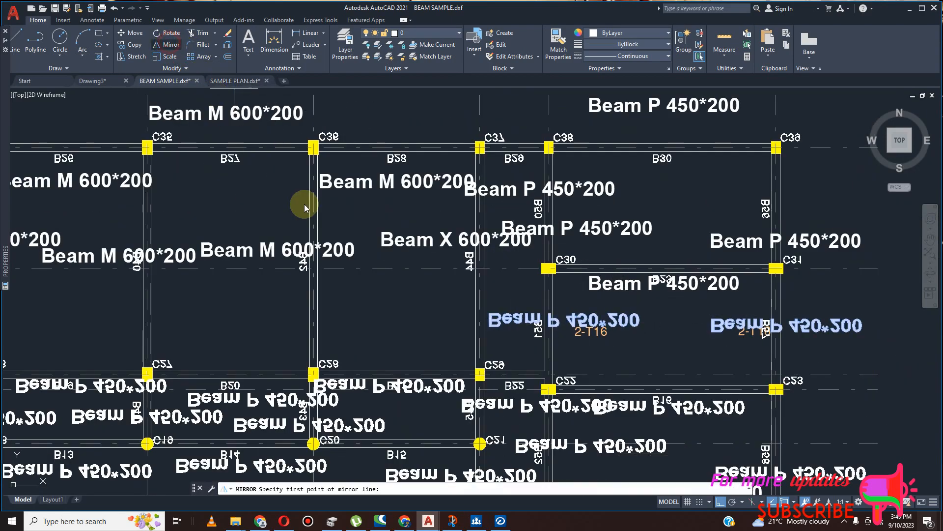
left_click(493, 323)
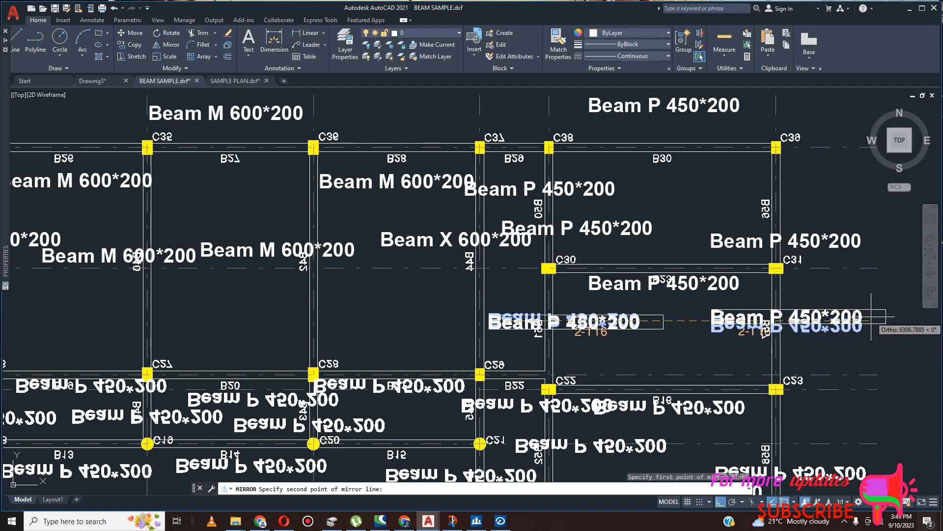
left_click(870, 334)
left_click(893, 342)
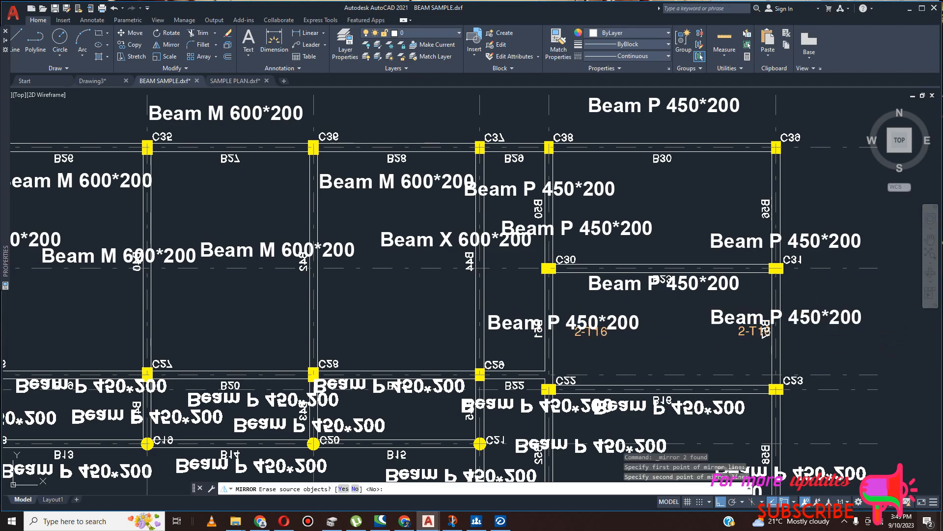
Mirror the upside-down Beam P 450*200 label above B18, between C25 and C26, about a horizontal line, erasing the original.
scroll(493, 264, "down", 4)
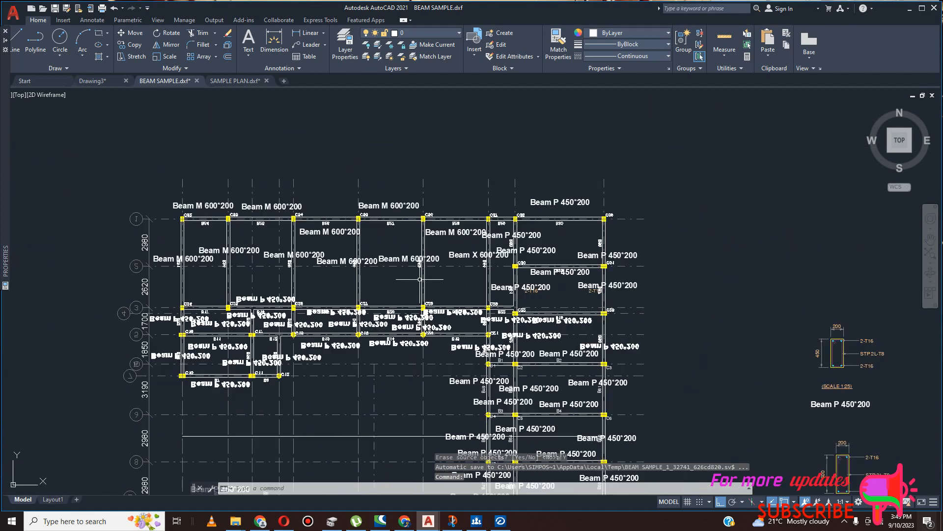
scroll(265, 305, "up", 3)
scroll(365, 287, "down", 2)
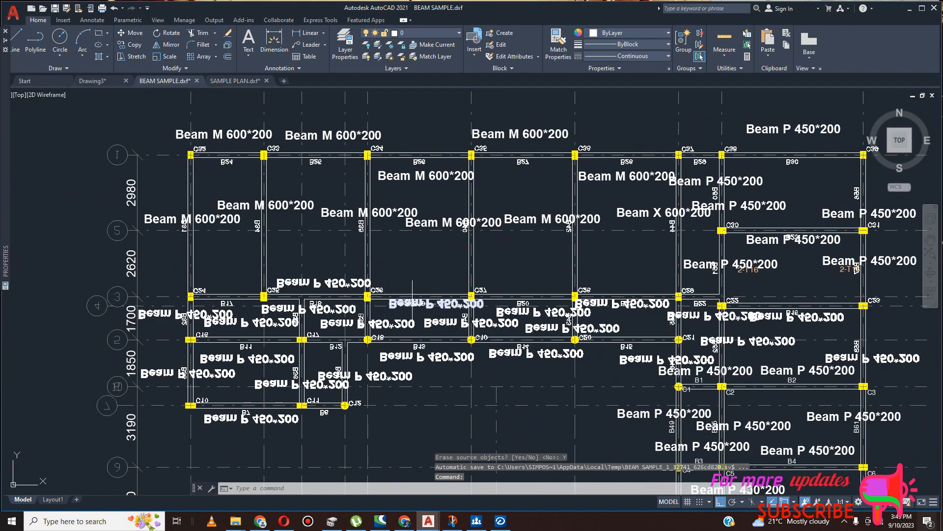
scroll(318, 286, "up", 3)
left_click(334, 281)
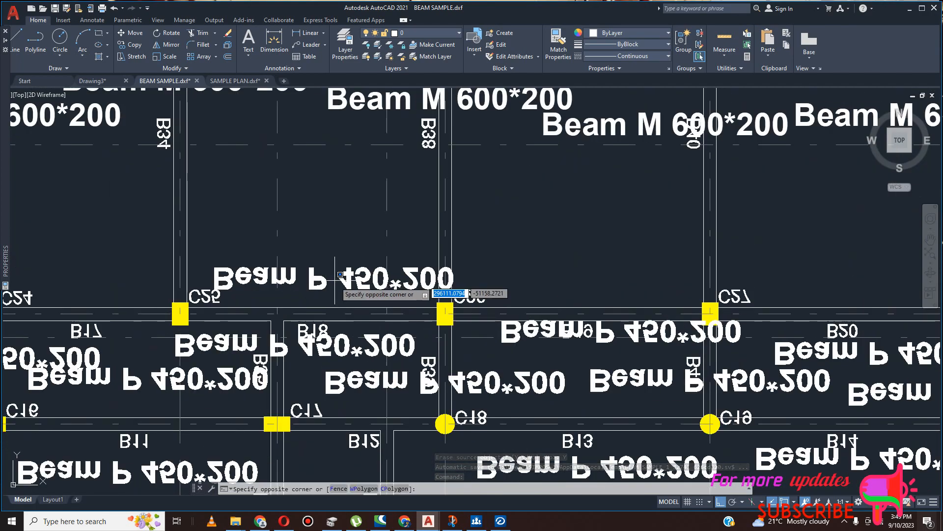
left_click(307, 286)
scroll(319, 285, "down", 5)
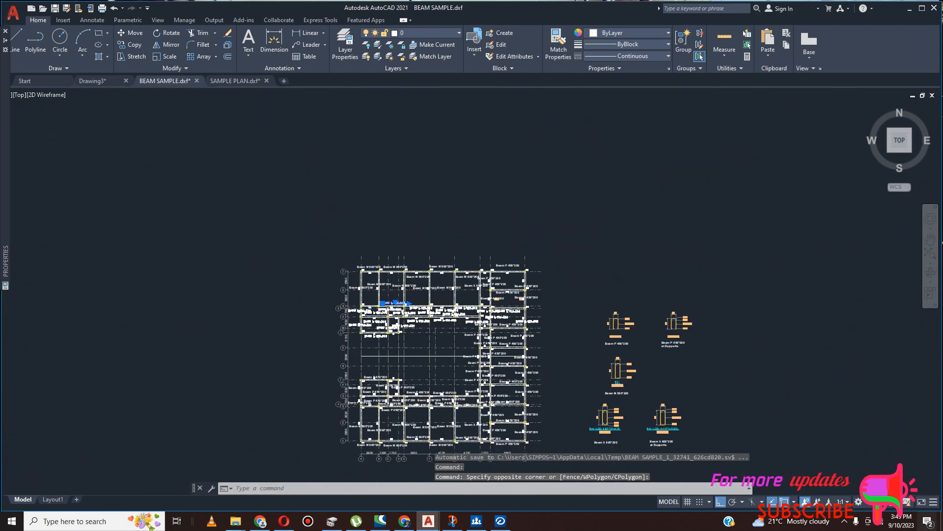
scroll(263, 179, "up", 2)
left_click(169, 44)
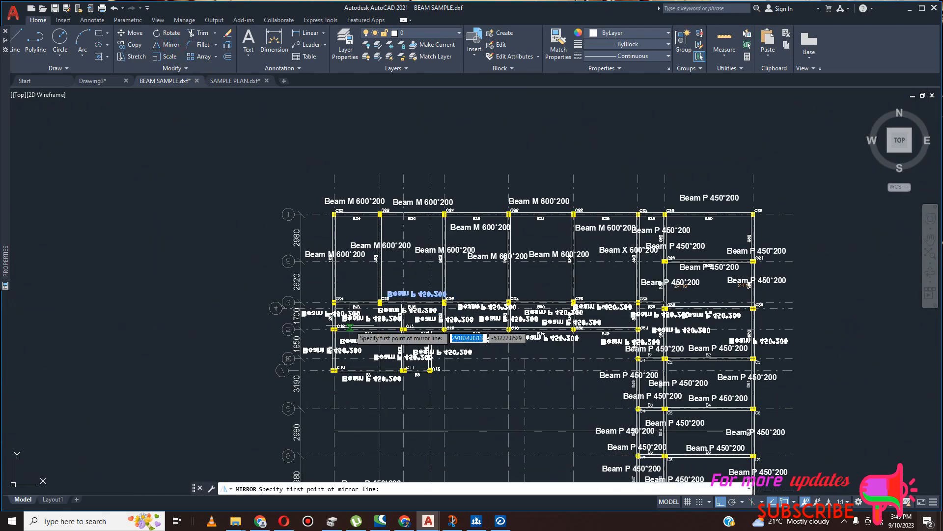
scroll(401, 275, "up", 4)
left_click(406, 281)
left_click(664, 282)
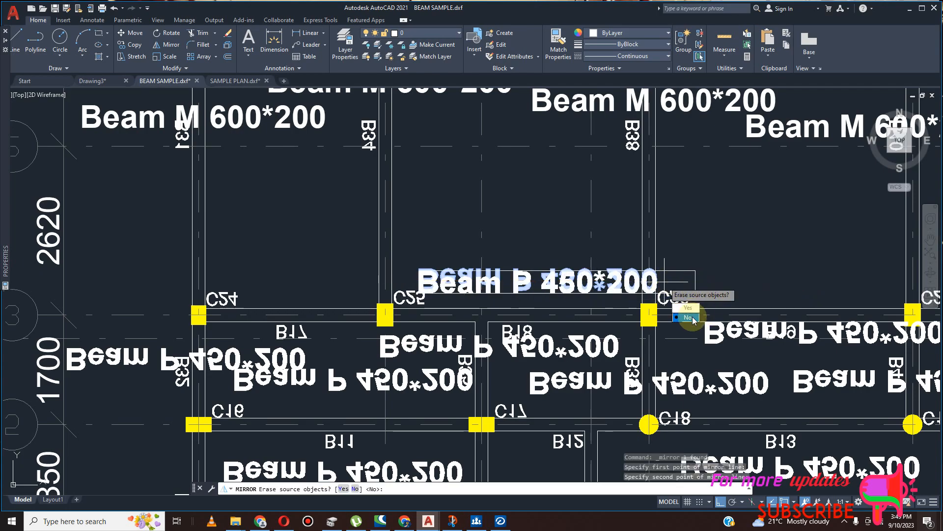
left_click(689, 310)
Mirror the seven upside-down Beam P 450*200 labels at B32, B18 to B22 and B16 about a horizontal line, erasing the originals.
scroll(661, 246, "down", 4)
scroll(524, 302, "up", 4)
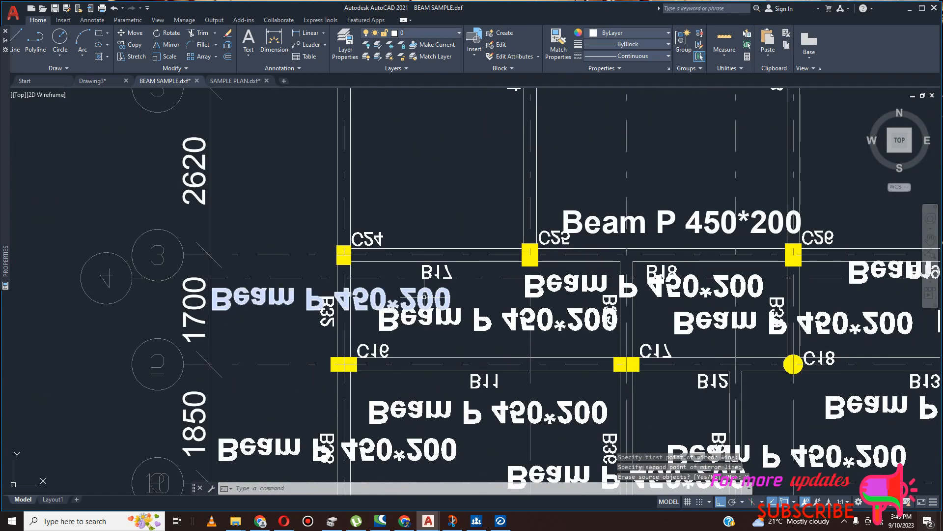
left_click(293, 294)
left_click(585, 285)
scroll(412, 284, "down", 4)
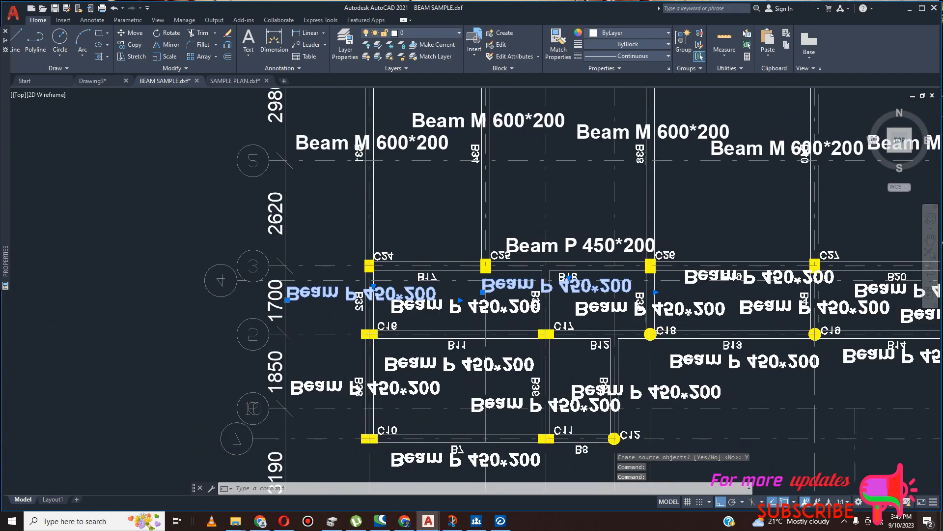
scroll(699, 289, "up", 2)
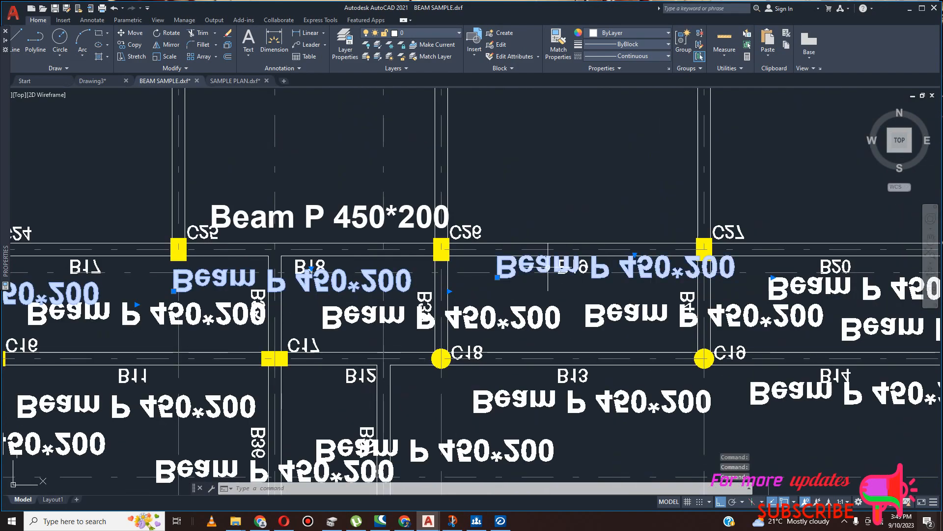
scroll(458, 292, "down", 2)
scroll(614, 295, "up", 4)
left_click(649, 279)
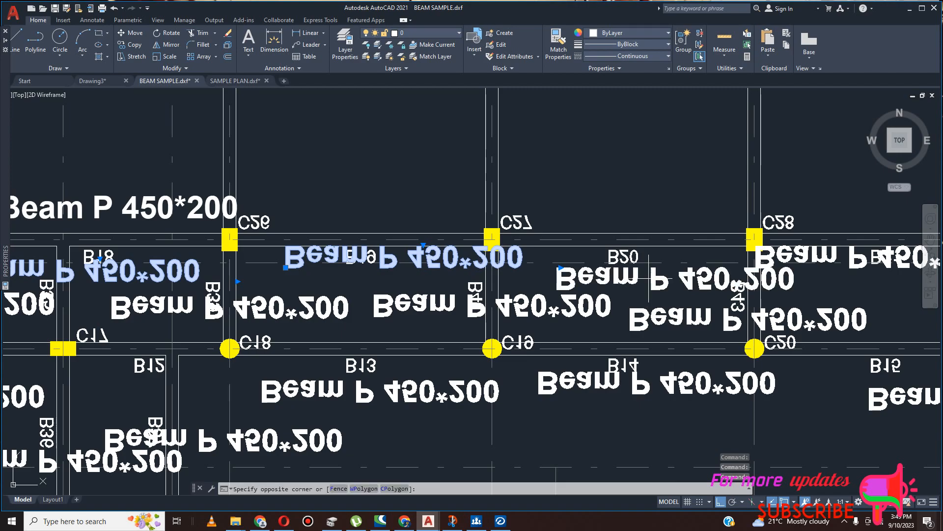
scroll(496, 282, "down", 2)
scroll(481, 282, "down", 5)
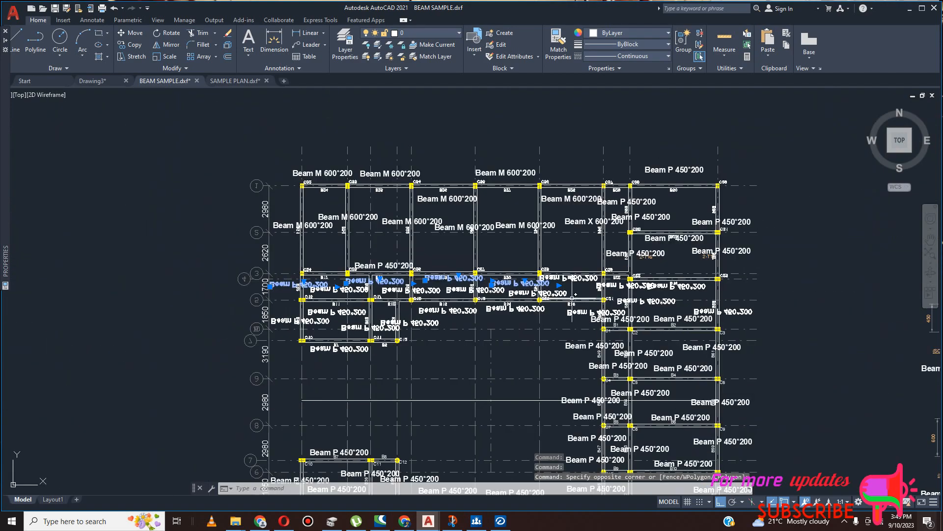
scroll(583, 279, "up", 5)
scroll(623, 279, "down", 2)
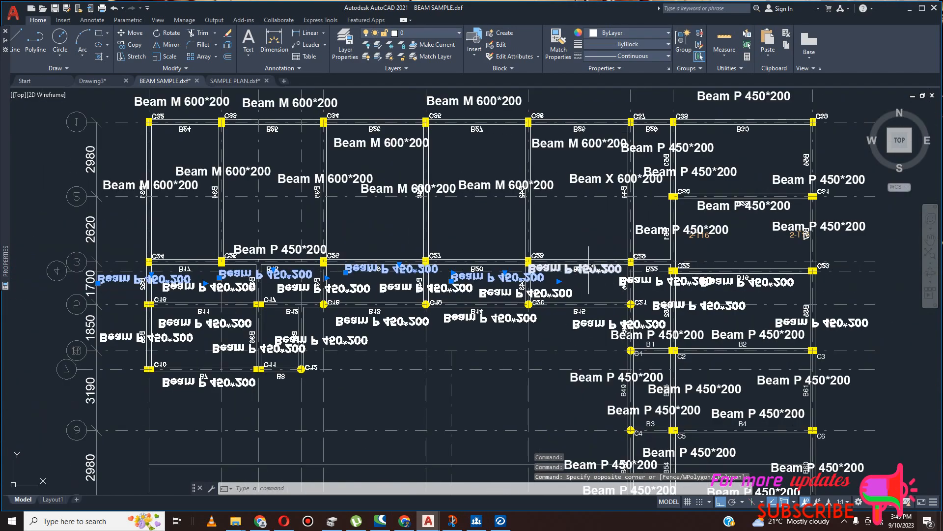
scroll(589, 270, "up", 4)
left_click(522, 283)
scroll(510, 271, "down", 4)
scroll(597, 282, "up", 6)
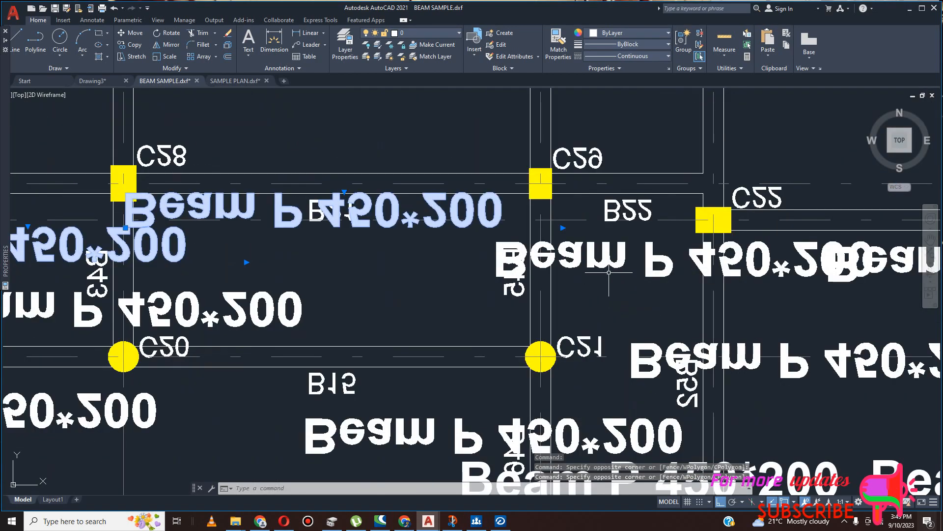
scroll(560, 275, "down", 4)
scroll(746, 280, "up", 4)
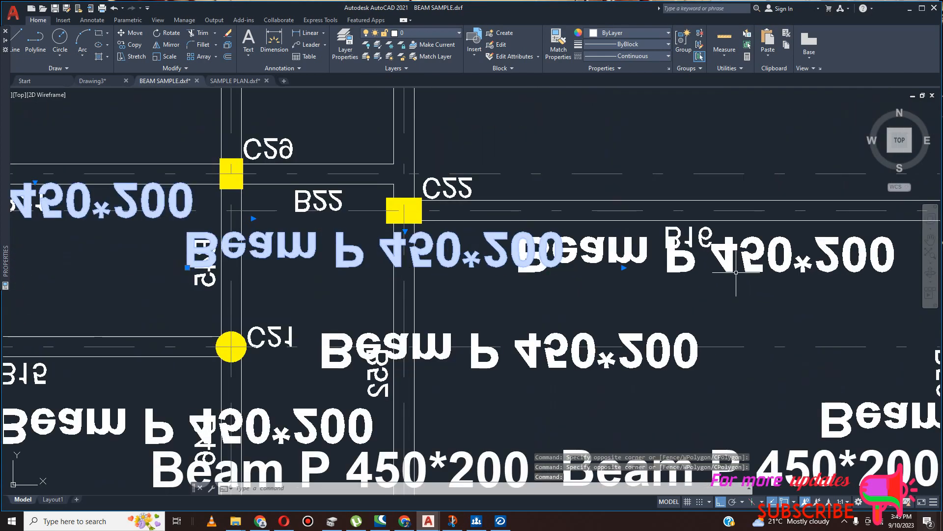
scroll(737, 278, "down", 4)
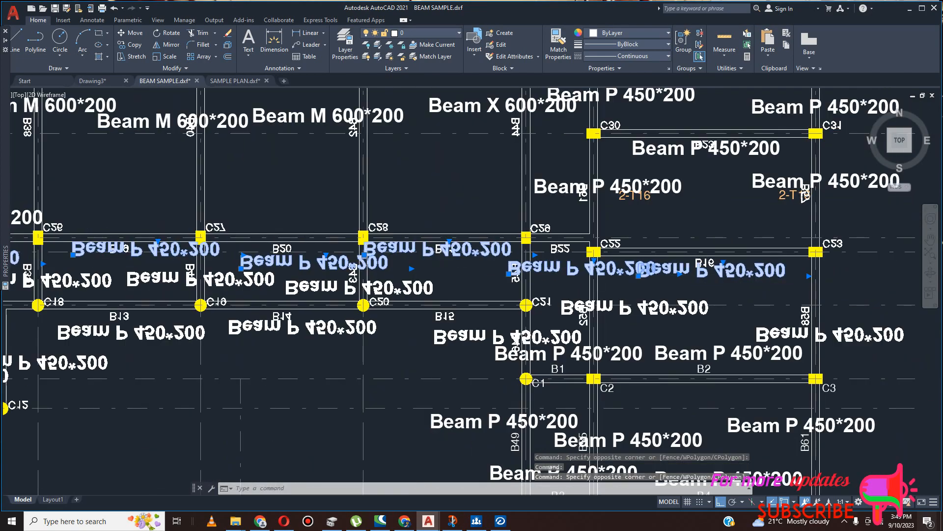
scroll(766, 287, "down", 3)
left_click(175, 46)
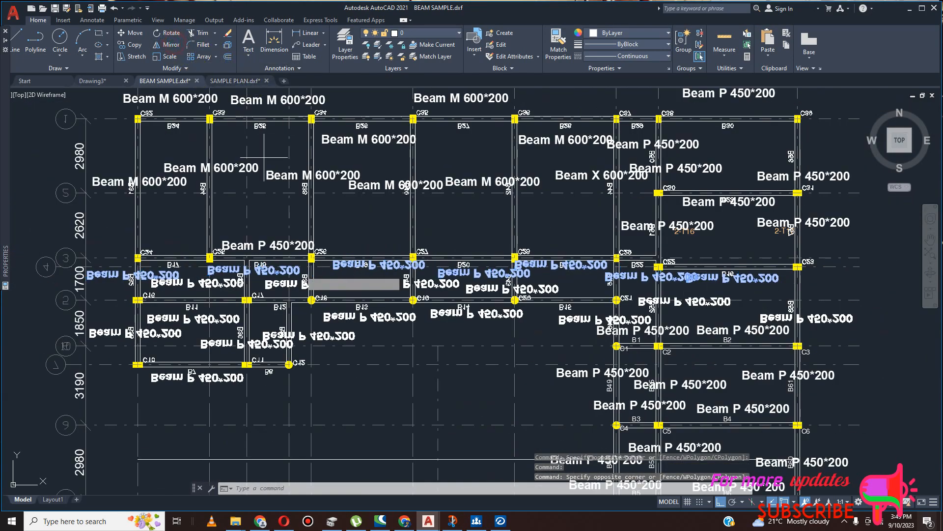
left_click(99, 274)
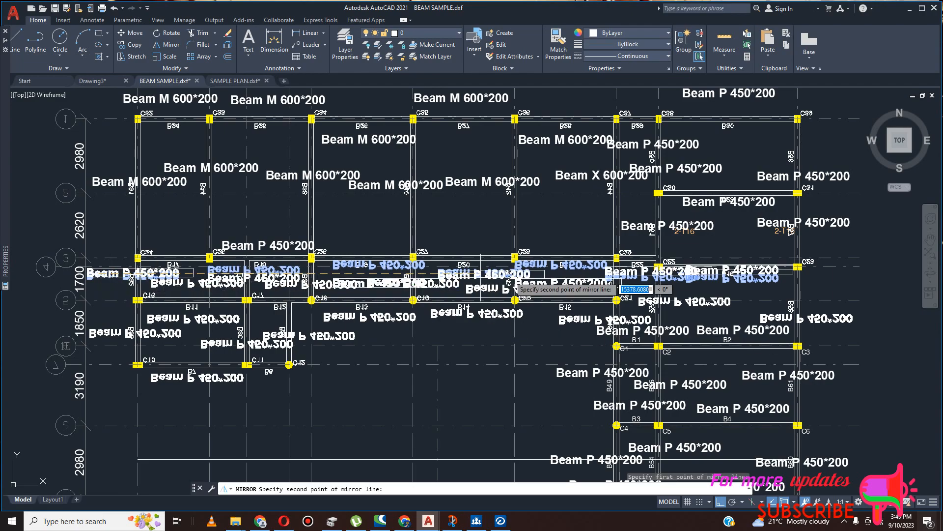
left_click(824, 266)
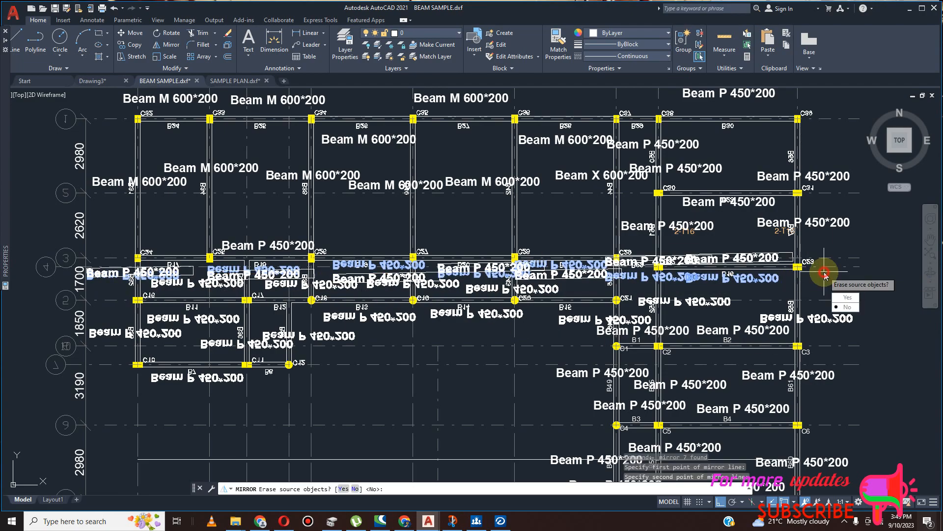
right_click(852, 300)
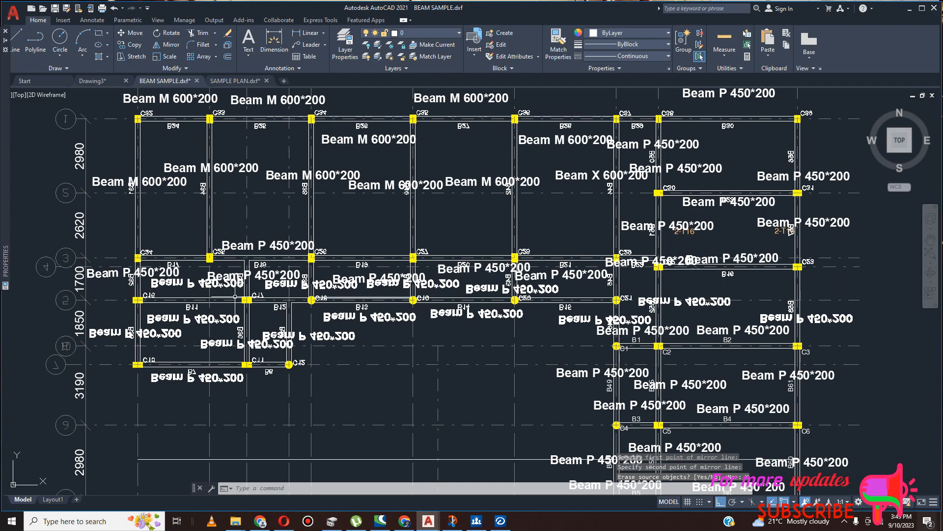
Mirror the four upside-down Beam P 450*200 labels just above the B11 to B14 beam row about a horizontal line, erasing the originals.
scroll(200, 293, "up", 4)
left_click(149, 266)
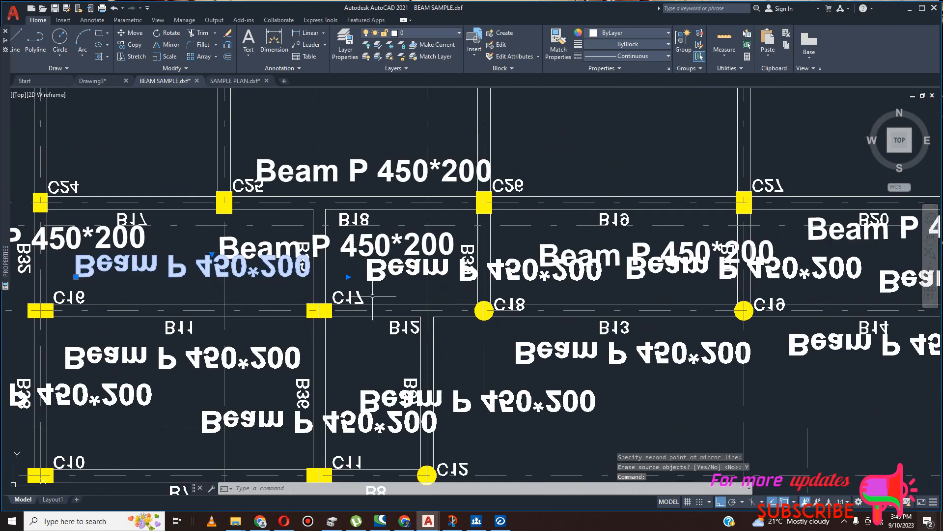
left_click(399, 268)
left_click(664, 268)
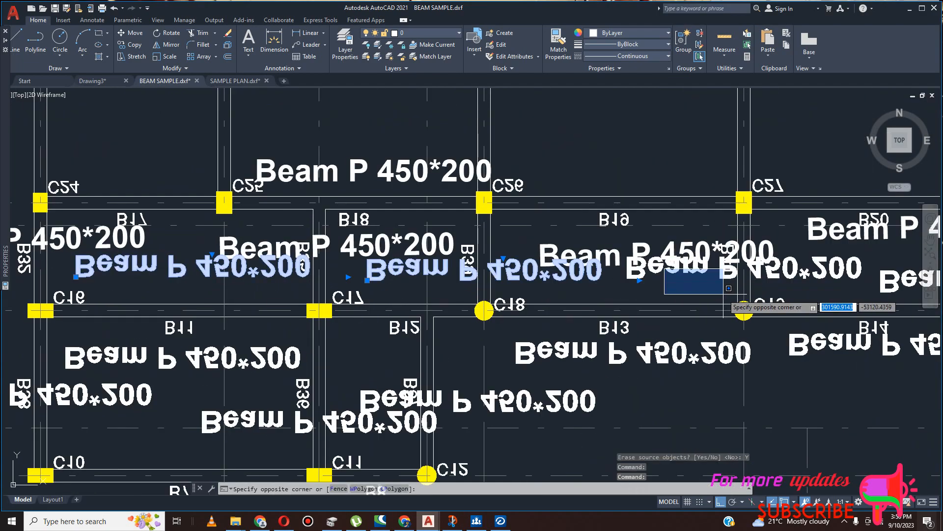
left_click(657, 272)
scroll(668, 294, "down", 4)
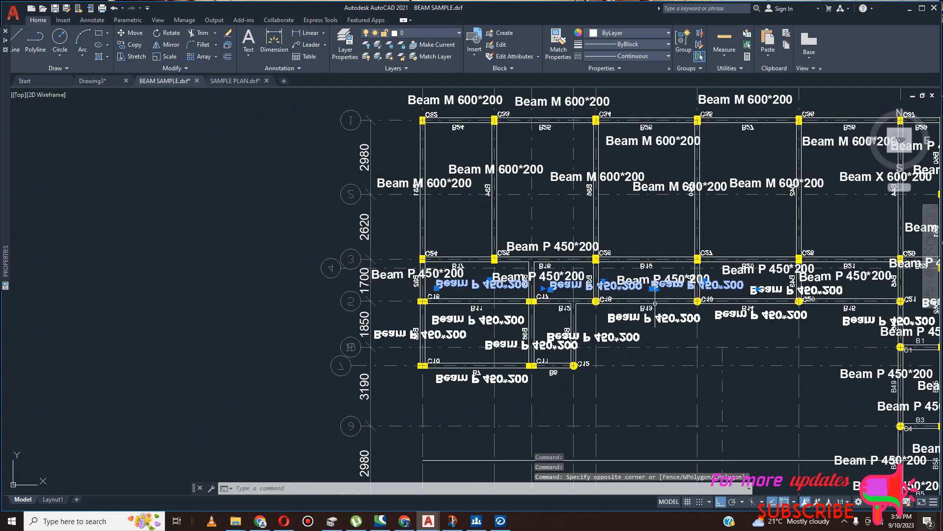
scroll(817, 293, "up", 4)
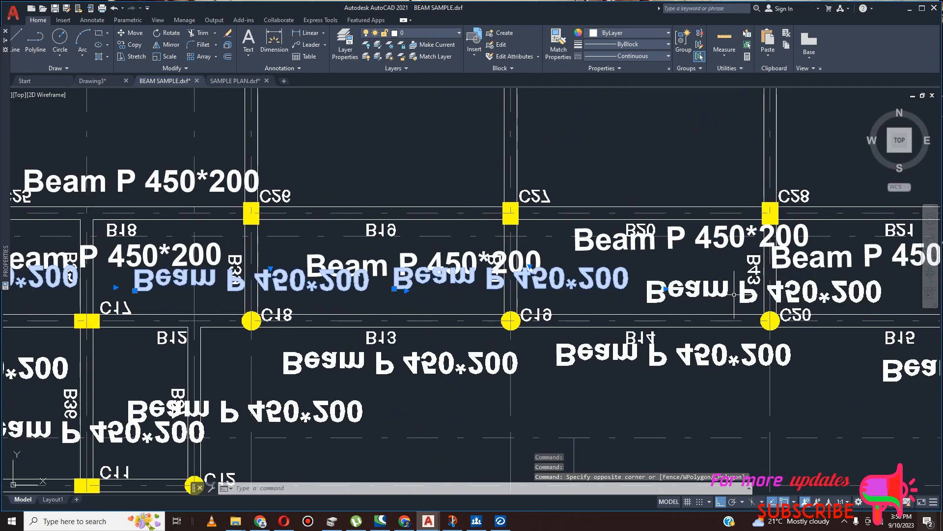
left_click(746, 290)
scroll(745, 291, "down", 4)
scroll(760, 307, "up", 3)
scroll(759, 307, "down", 3)
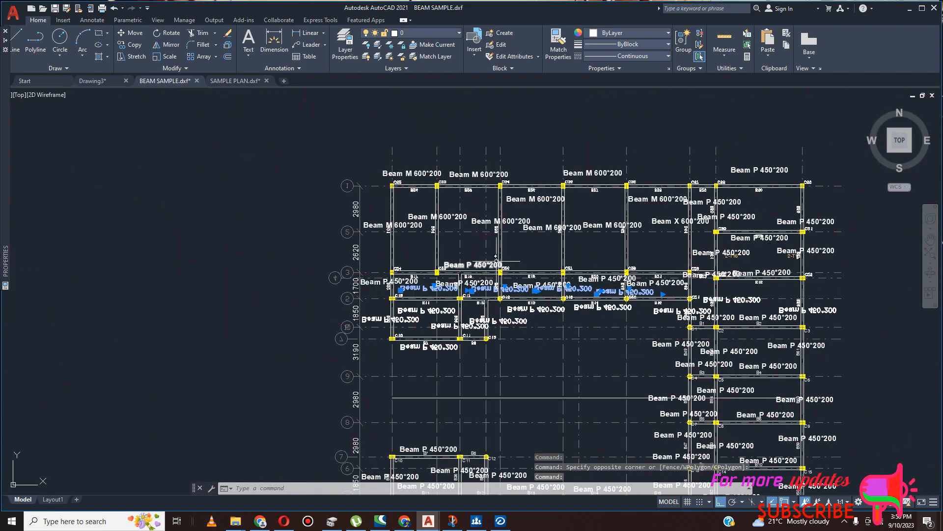
left_click(174, 47)
scroll(398, 294, "up", 4)
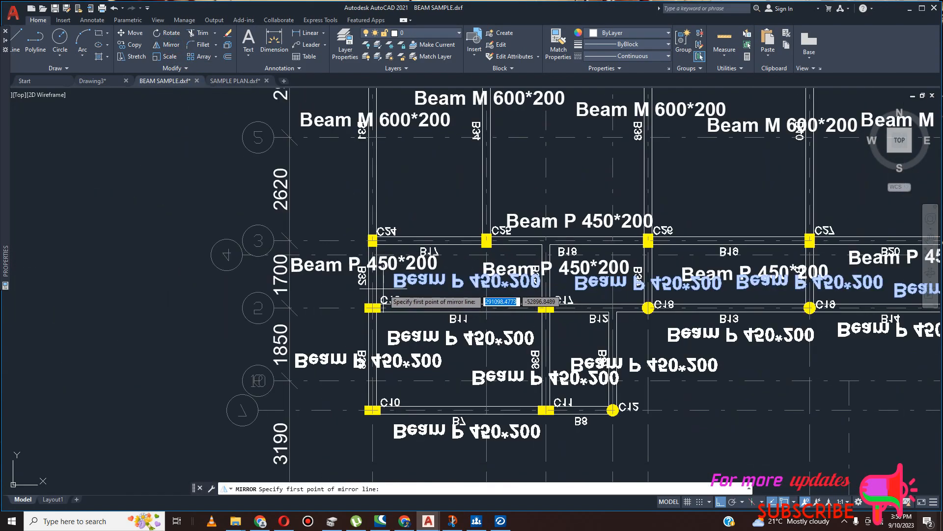
left_click(382, 290)
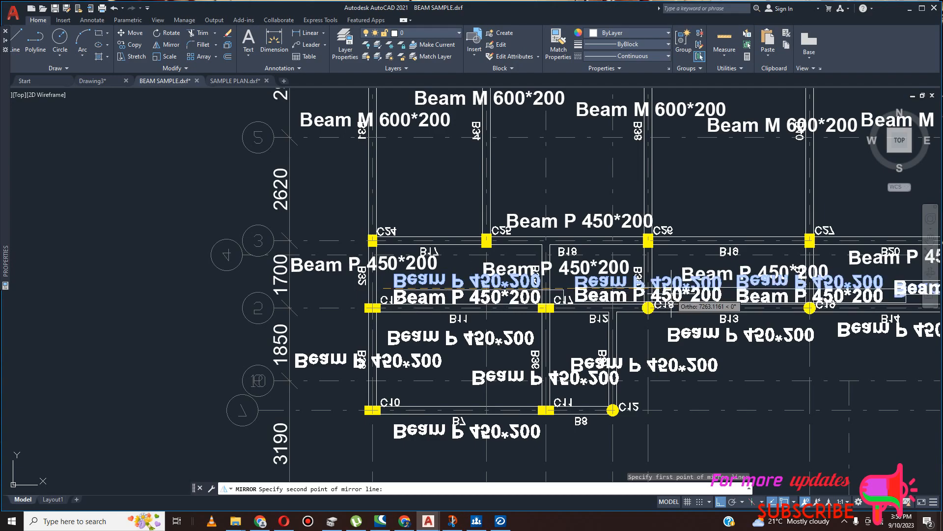
scroll(671, 297, "down", 4)
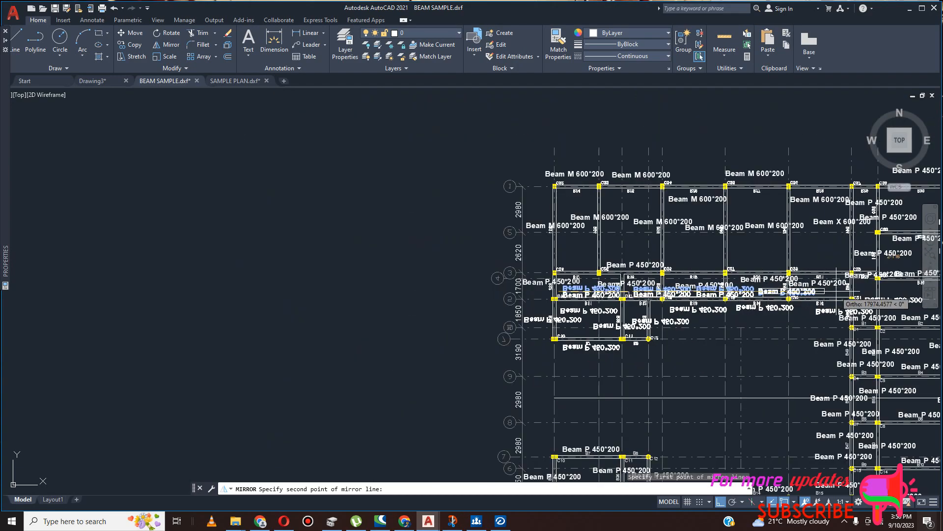
left_click(836, 300)
key("Return")
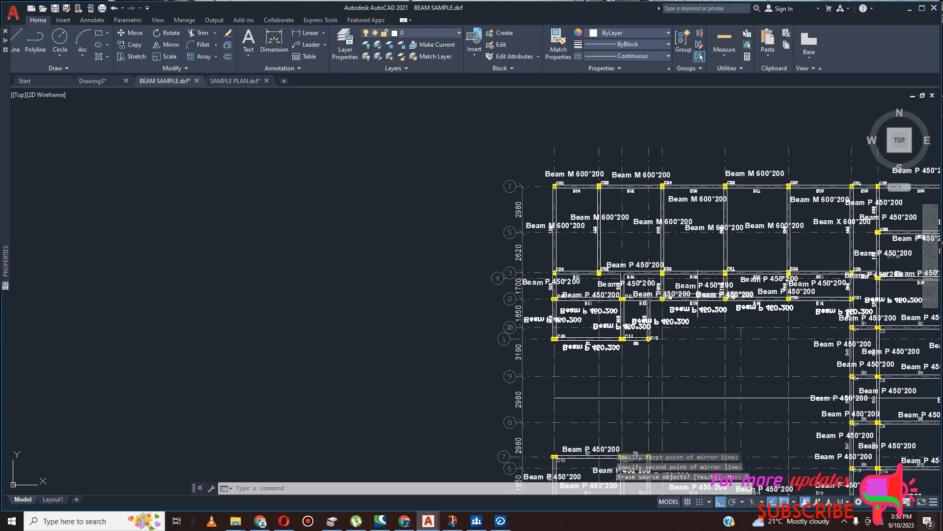
Mirror the five upside-down Beam P 450*200 labels below B11, B13, B14 and B15 and at B52 about a horizontal line, erasing the originals.
scroll(681, 292, "up", 5)
scroll(423, 287, "down", 5)
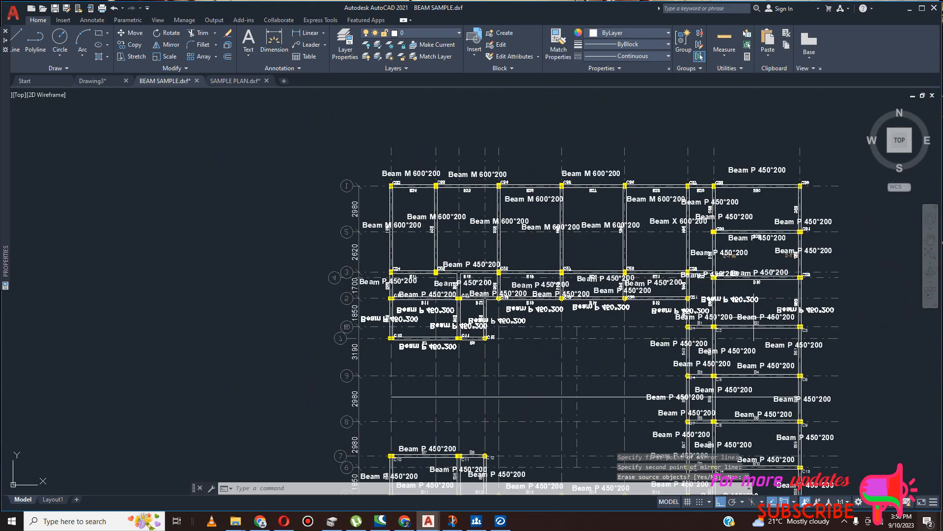
scroll(752, 310, "up", 4)
scroll(751, 309, "down", 2)
scroll(200, 319, "up", 2)
left_click(213, 301)
left_click(511, 300)
left_click(461, 297)
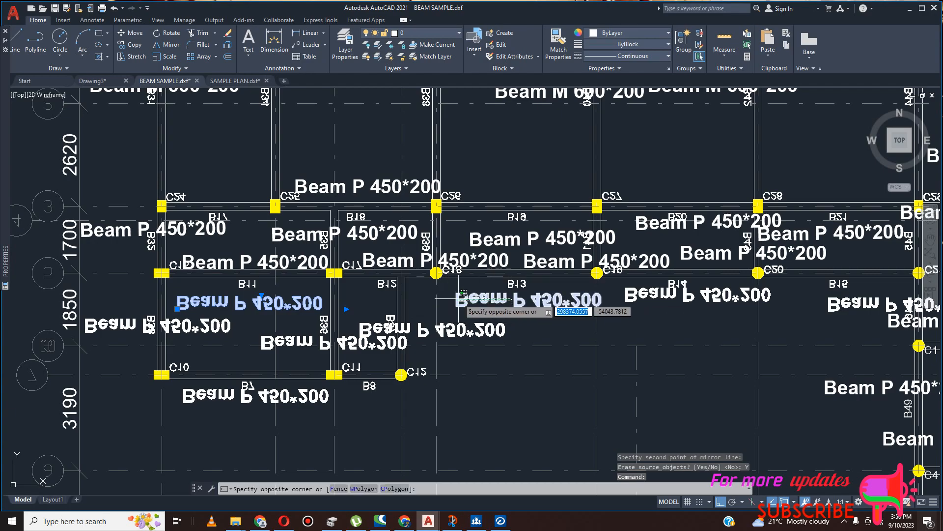
left_click(692, 297)
scroll(514, 311, "down", 5)
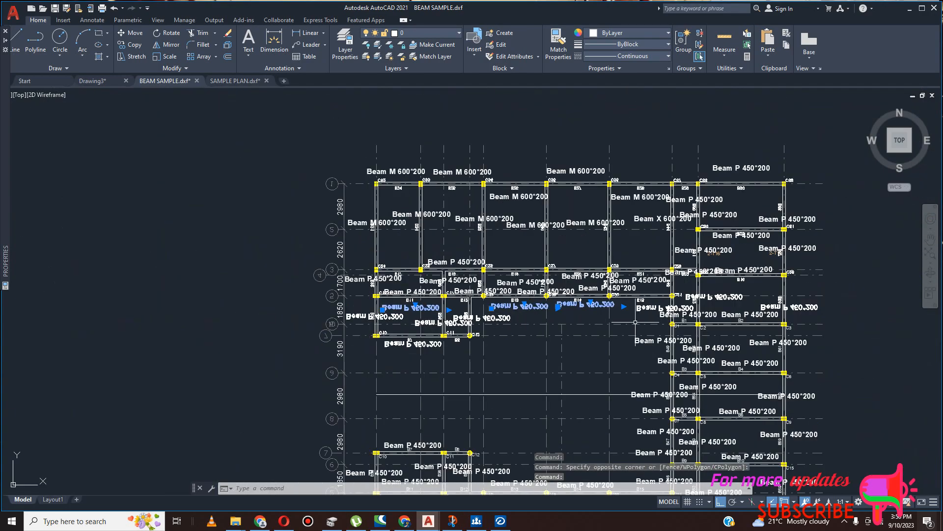
scroll(638, 319, "up", 5)
left_click(667, 290)
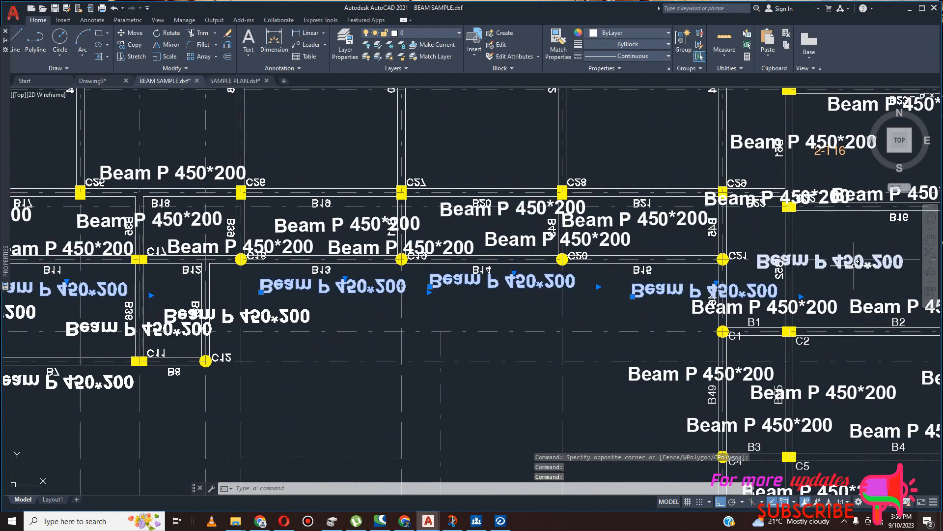
scroll(806, 306, "down", 4)
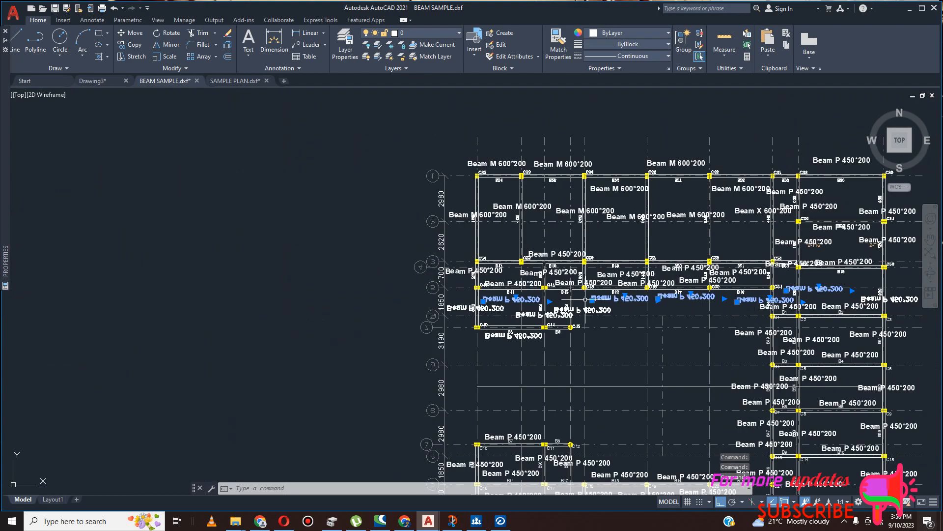
left_click(166, 44)
left_click(475, 297)
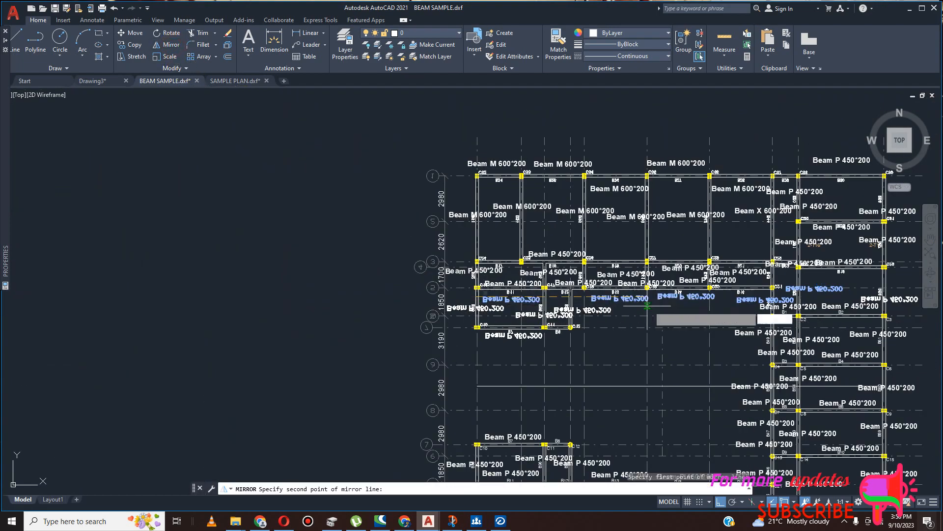
left_click(846, 301)
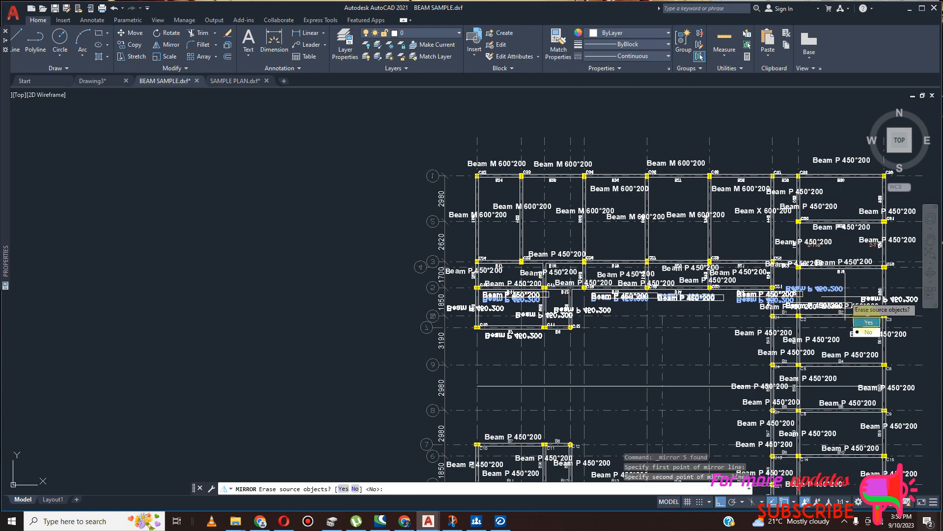
left_click(869, 322)
scroll(853, 319, "up", 2)
scroll(347, 301, "down", 2)
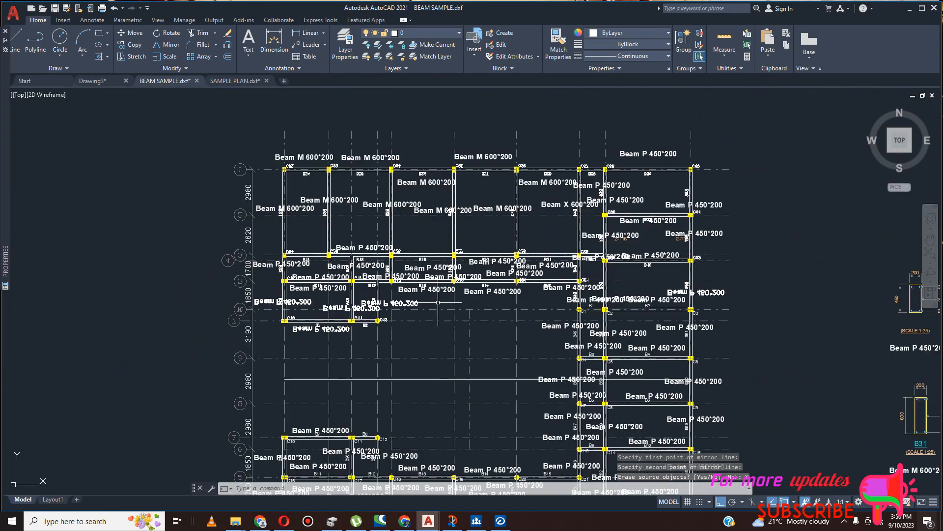
Mirror the upside-down Beam P 450*200 label on the vertical beam between C23 and C3 about a horizontal line, erasing the original.
scroll(631, 307, "up", 4)
scroll(713, 298, "down", 2)
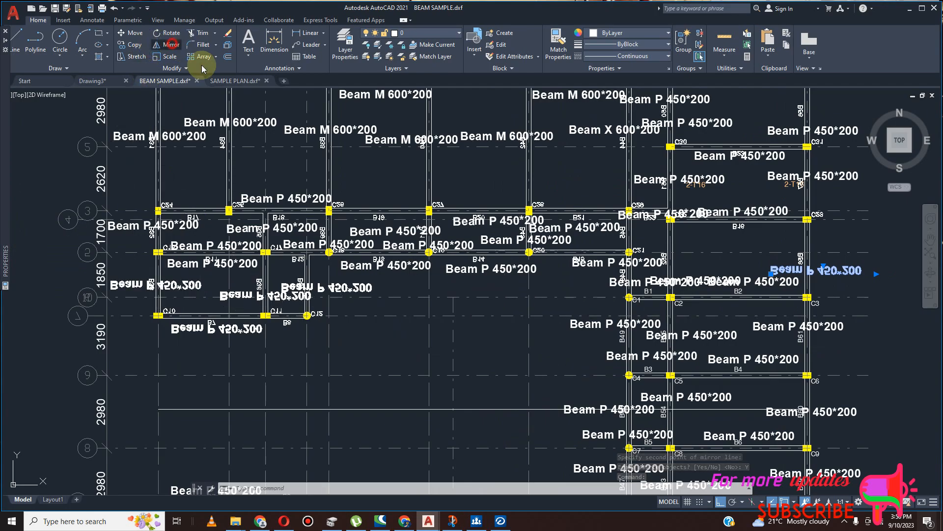
left_click(169, 44)
left_click(771, 270)
left_click(873, 269)
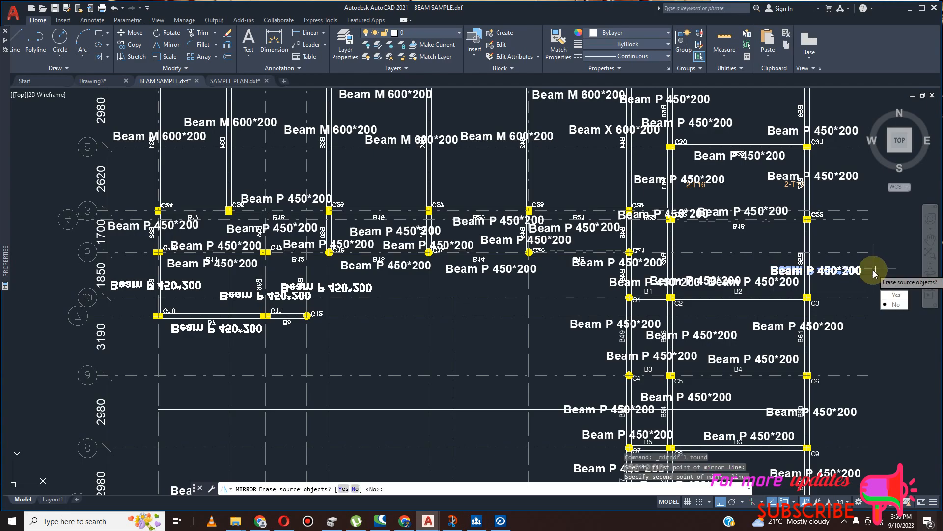
left_click(896, 294)
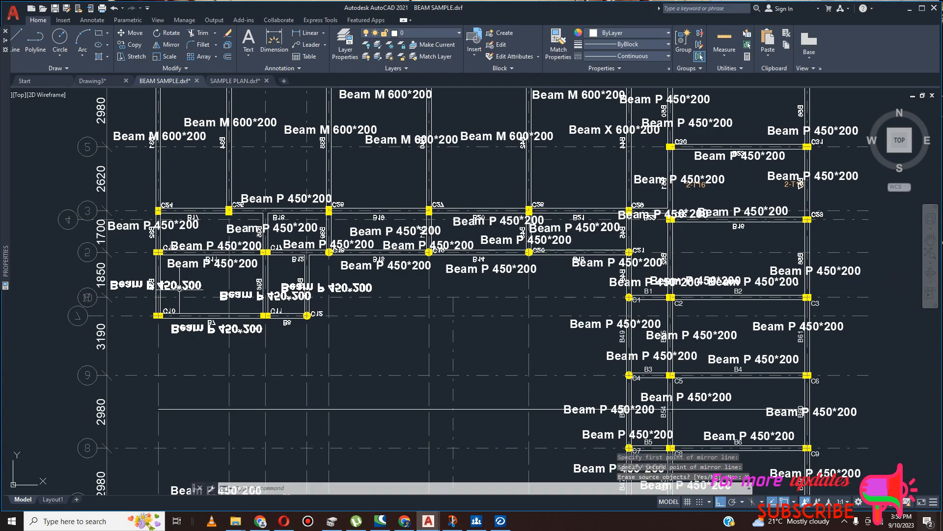
scroll(661, 284, "up", 4)
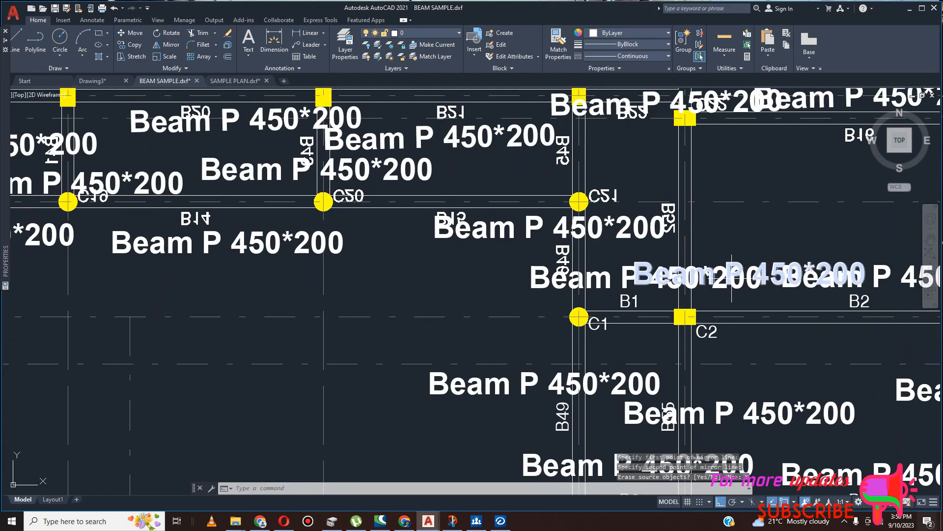
left_click(682, 287)
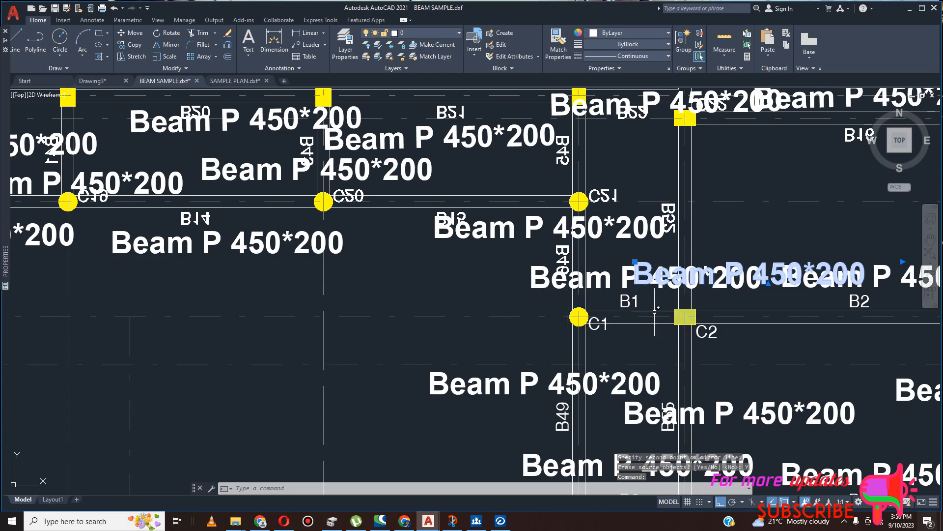
scroll(603, 311, "down", 2)
scroll(720, 296, "up", 4)
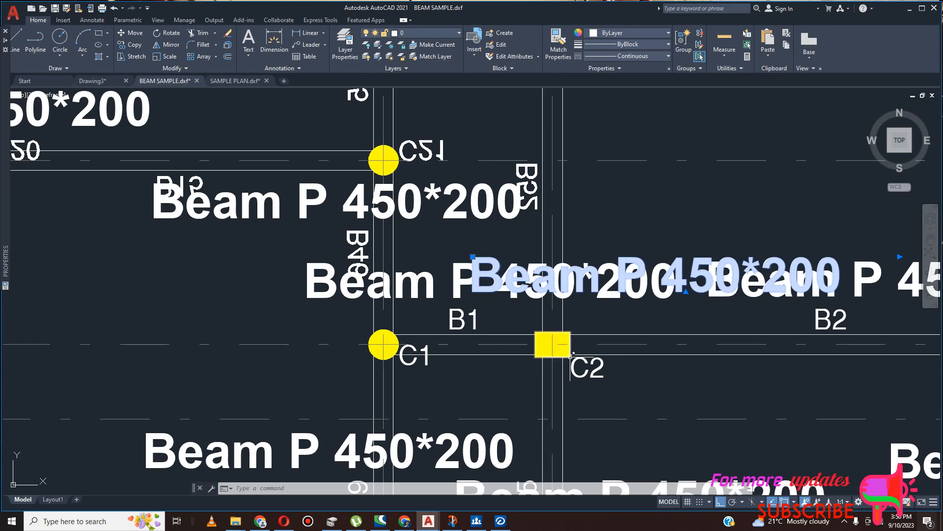
scroll(562, 349, "down", 4)
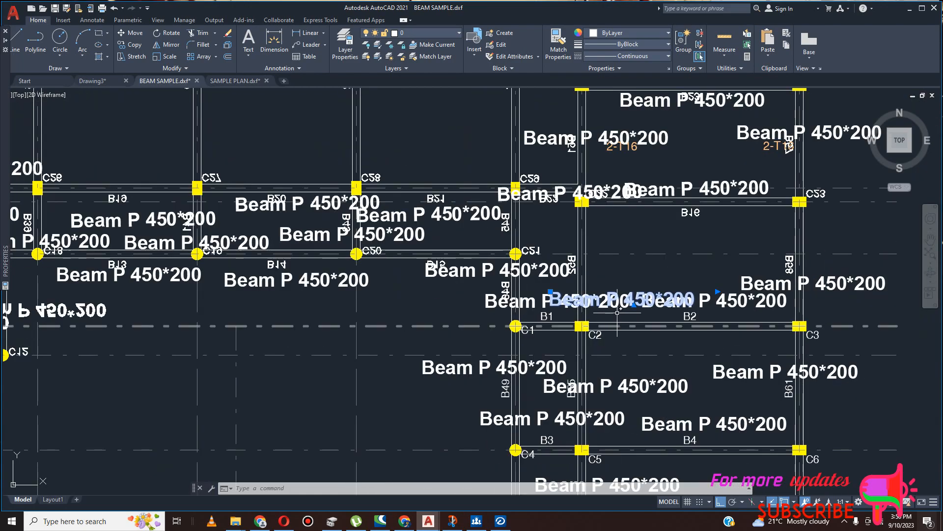
scroll(614, 310, "up", 4)
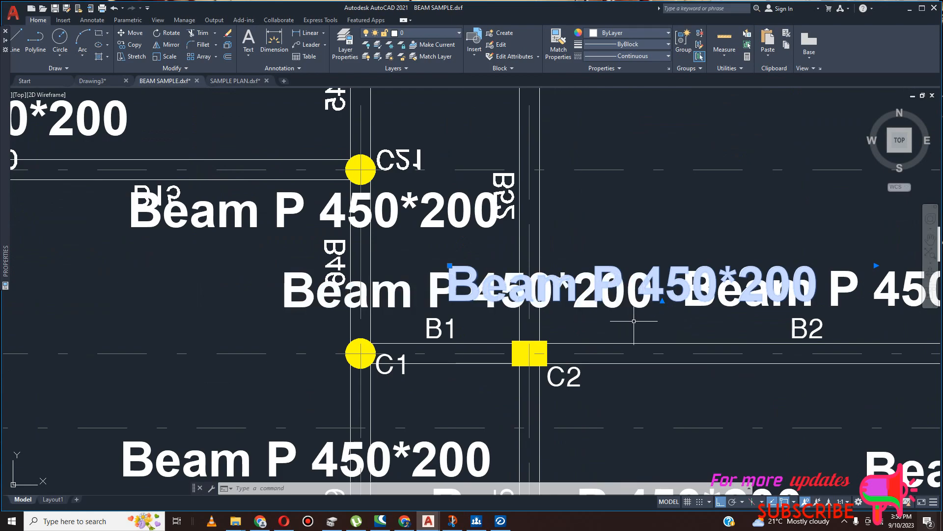
key("Escape")
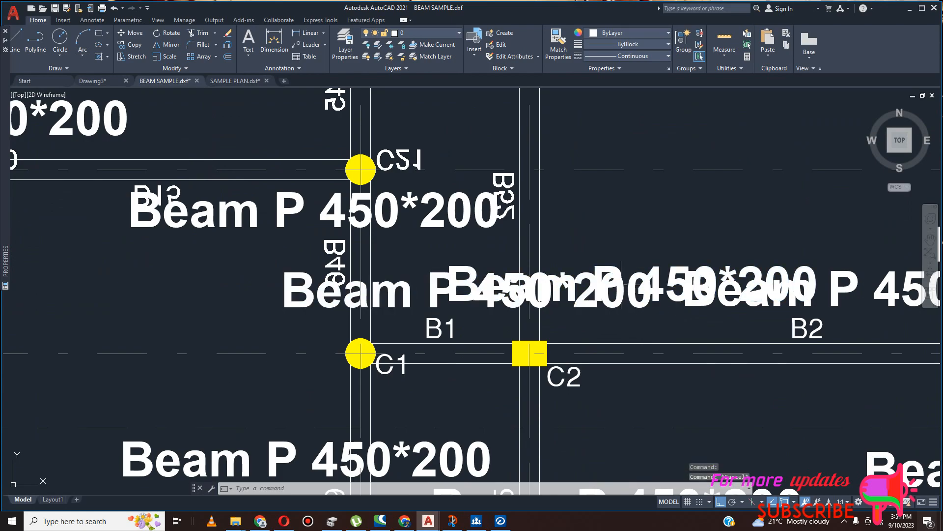
Move the Beam P 450*200 label at B52 straight up, clear of the labels above B1 and B2.
scroll(652, 303, "up", 4)
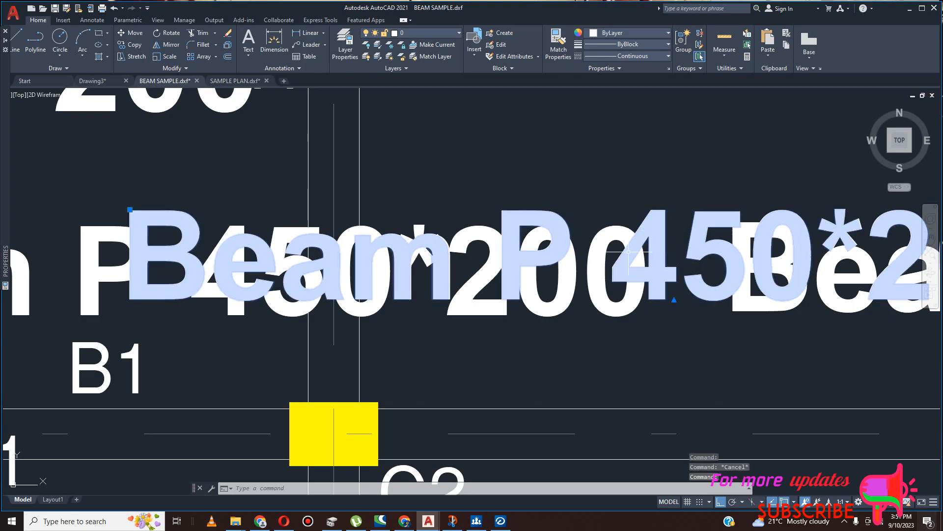
scroll(574, 275, "down", 3)
left_click(129, 33)
left_click(571, 253)
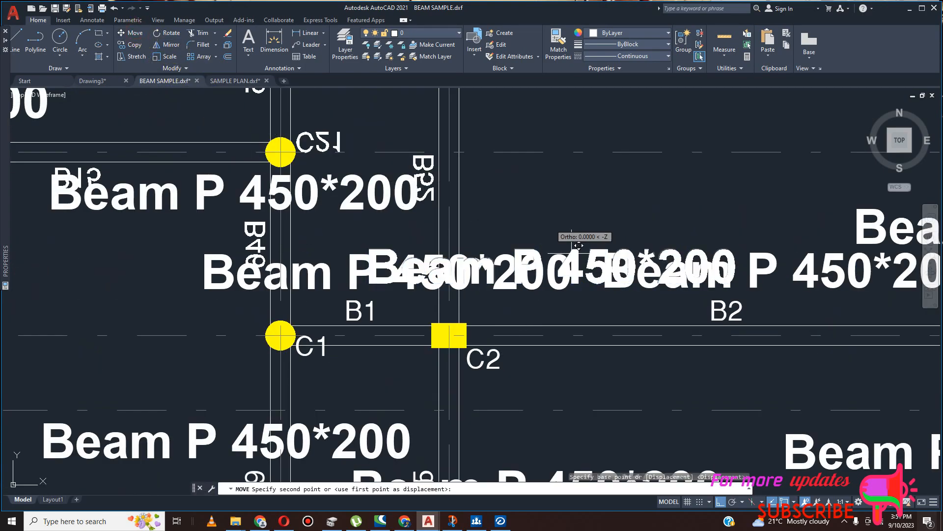
left_click(565, 109)
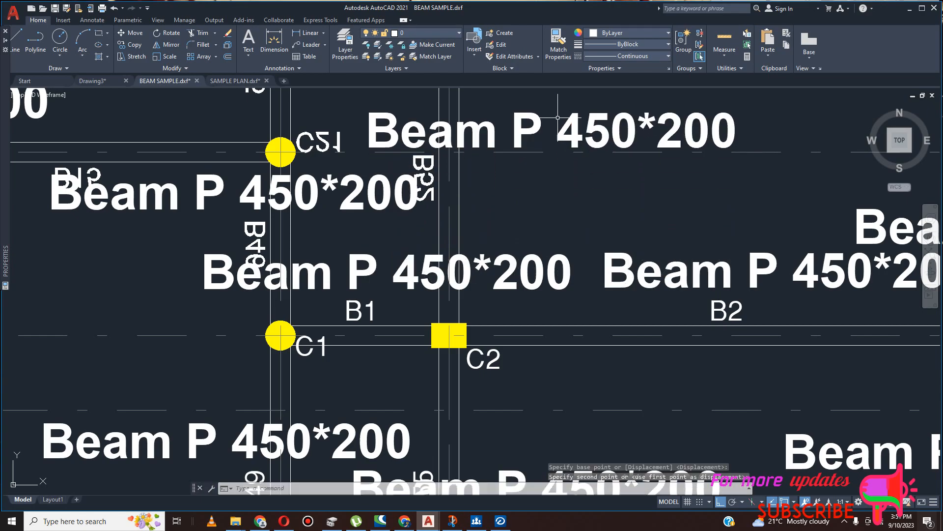
Mirror the two upside-down Beam P 450*200 labels on the vertical beams above C10 and C12 about a horizontal line, erasing the originals.
scroll(627, 161, "down", 4)
scroll(643, 222, "up", 4)
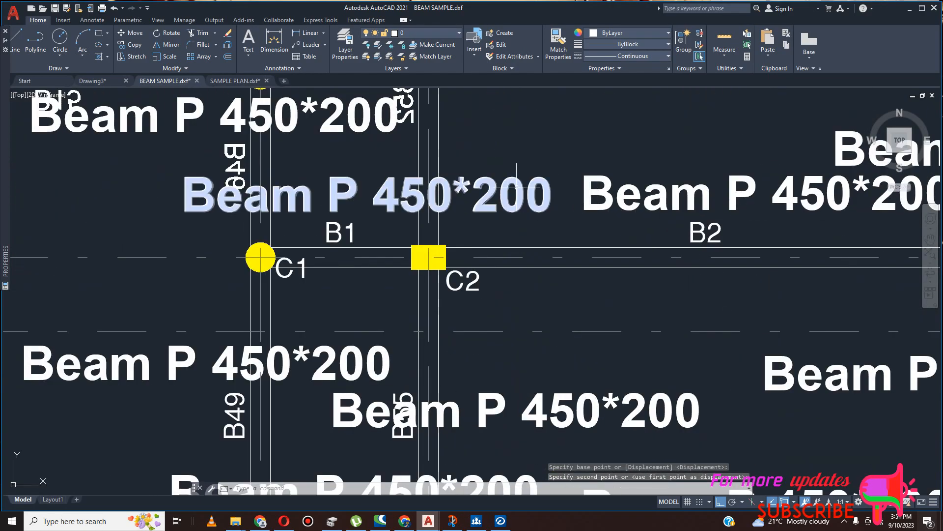
scroll(521, 213, "down", 2)
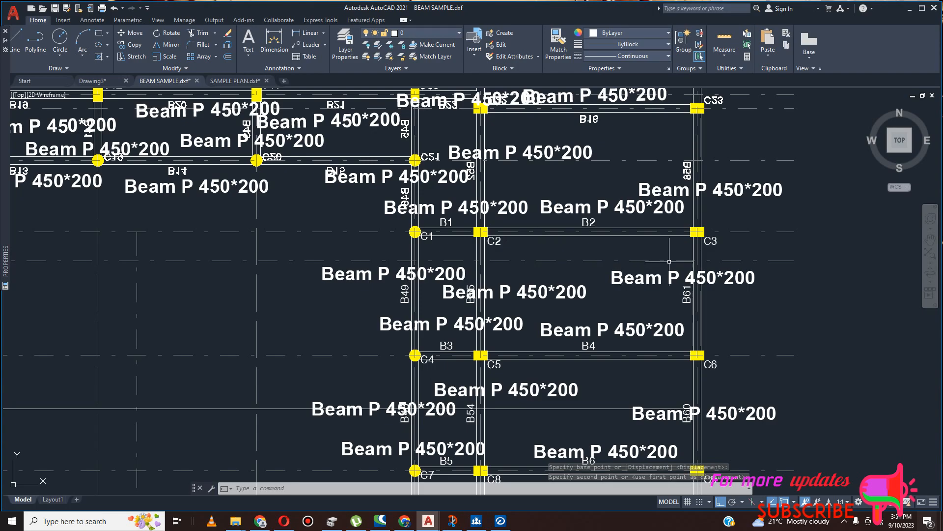
scroll(663, 262, "down", 2)
scroll(562, 266, "down", 2)
scroll(562, 266, "up", 2)
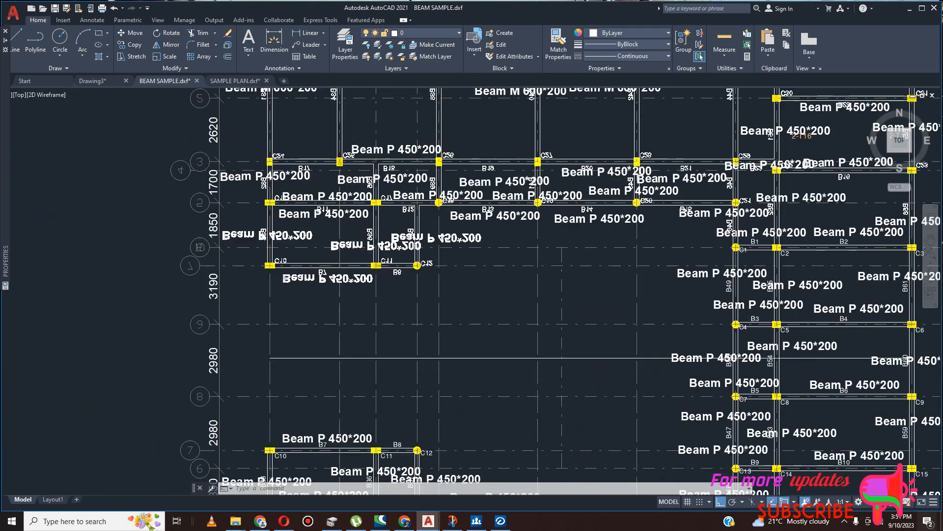
scroll(364, 240, "up", 2)
left_click(259, 227)
left_click(545, 231)
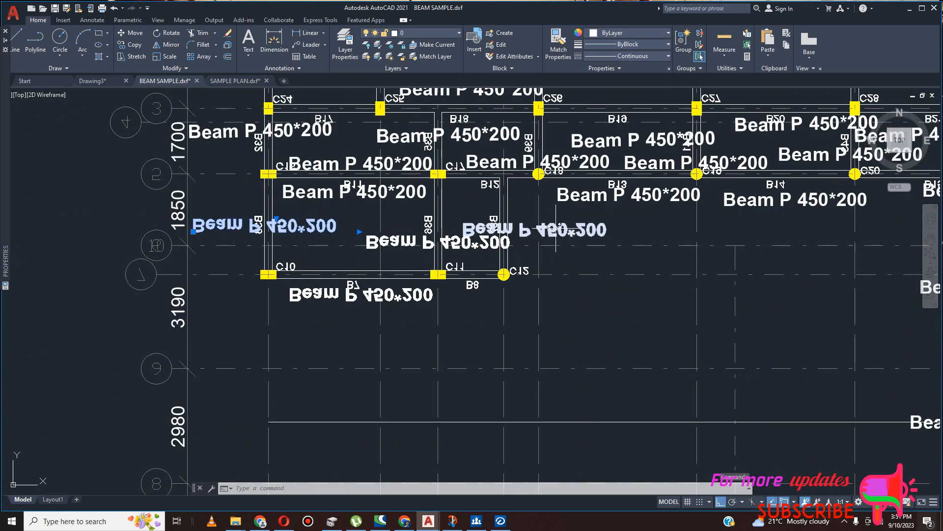
left_click(181, 45)
left_click(208, 227)
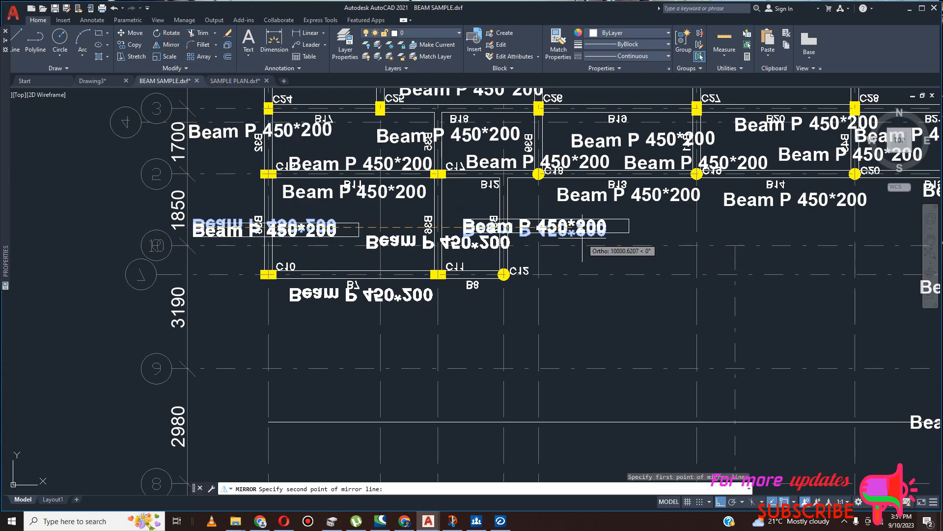
left_click(626, 230)
left_click(656, 256)
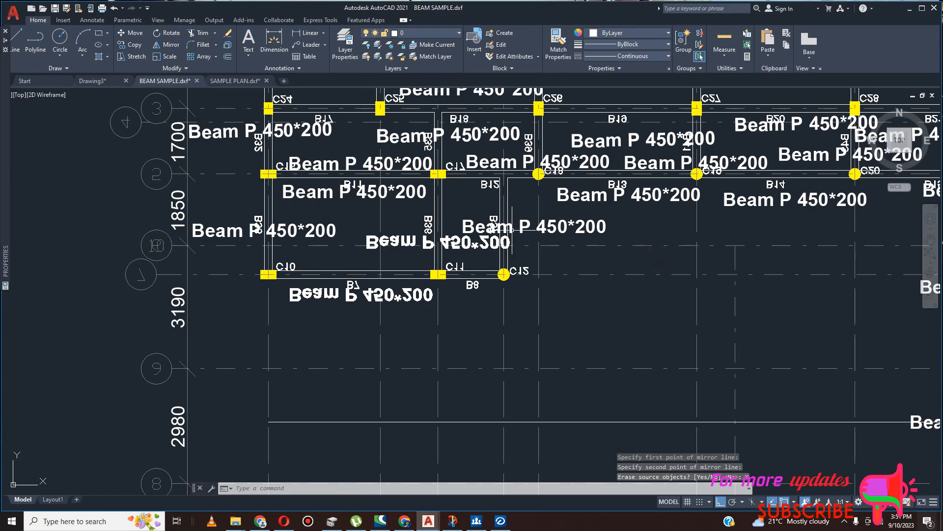
Mirror the upside-down Beam P 450*200 label on the vertical beam above C11 about a line along its lower edge, erasing the original.
scroll(332, 264, "down", 4)
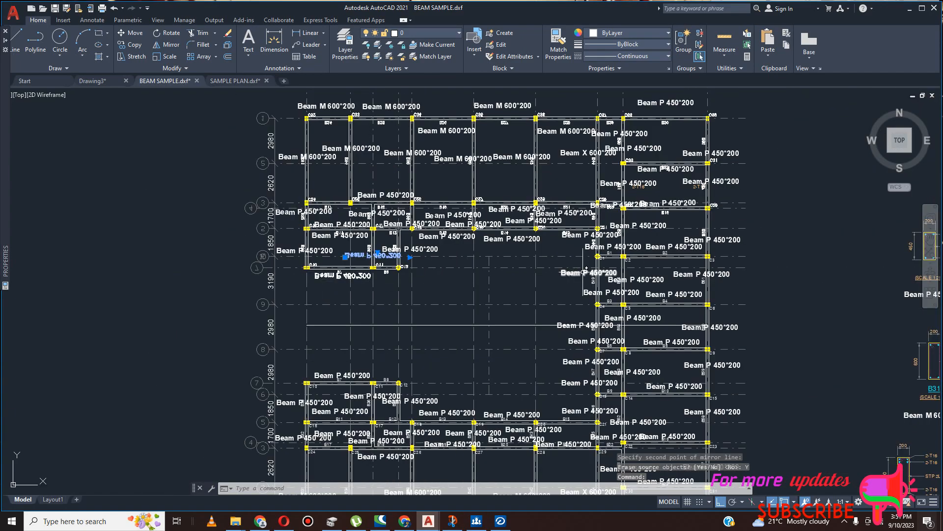
scroll(585, 271, "up", 2)
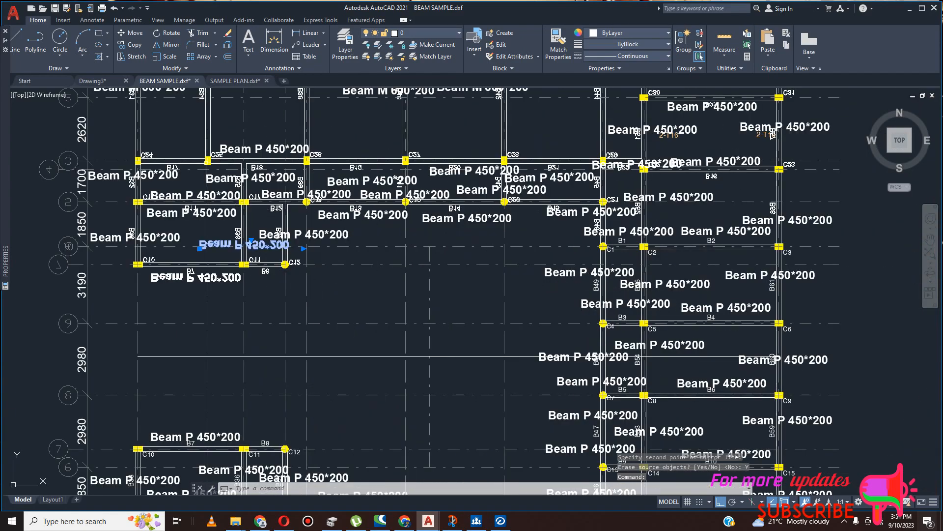
left_click(167, 45)
scroll(167, 256, "up", 4)
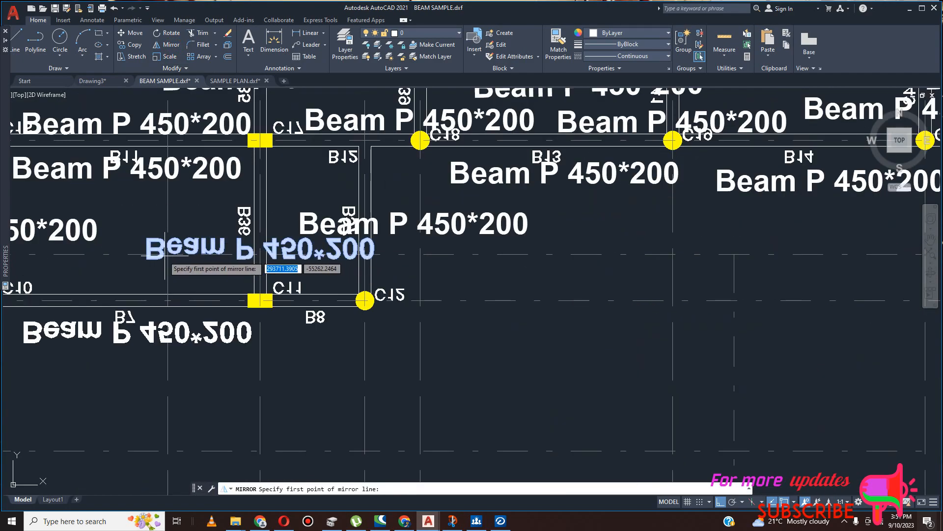
left_click(147, 256)
left_click(381, 267)
left_click(402, 294)
left_click(394, 284)
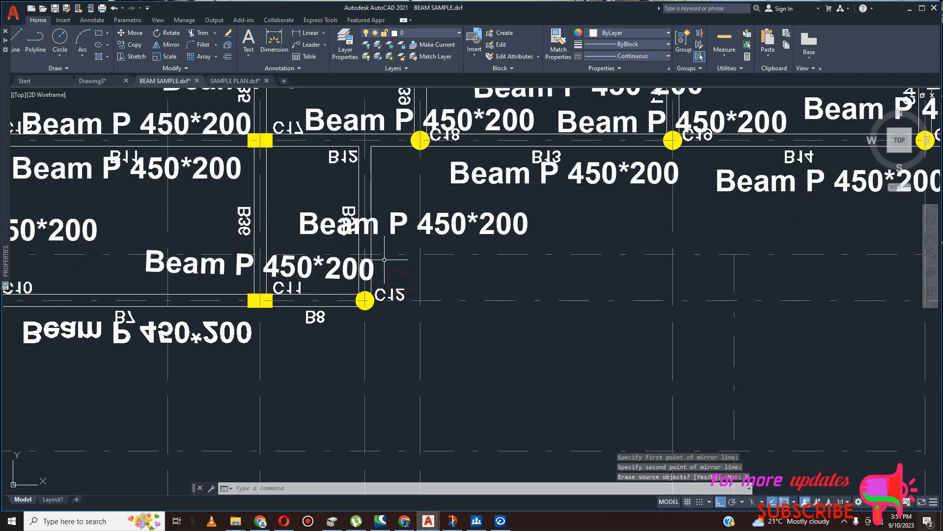
Mirror the upside-down Beam P 450*200 label below B7 about a horizontal line, erasing the original.
scroll(481, 292, "down", 4)
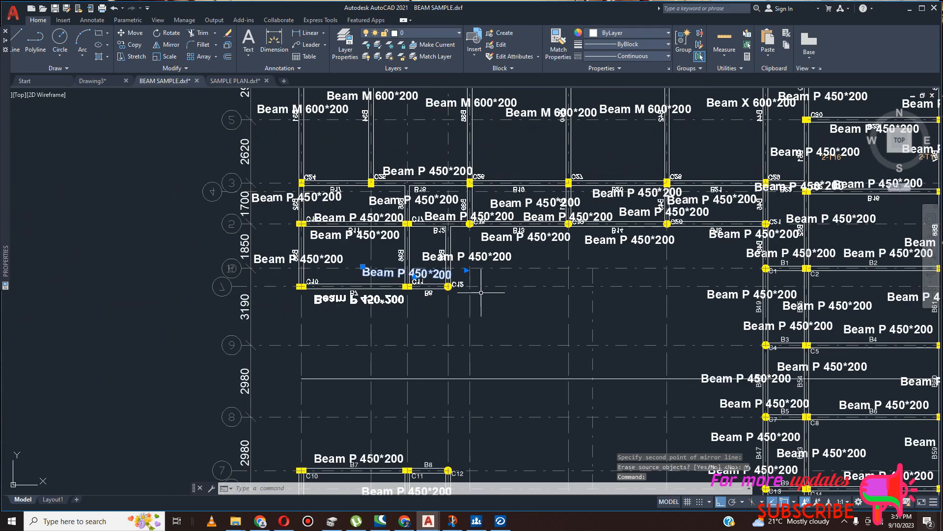
scroll(469, 305, "up", 4)
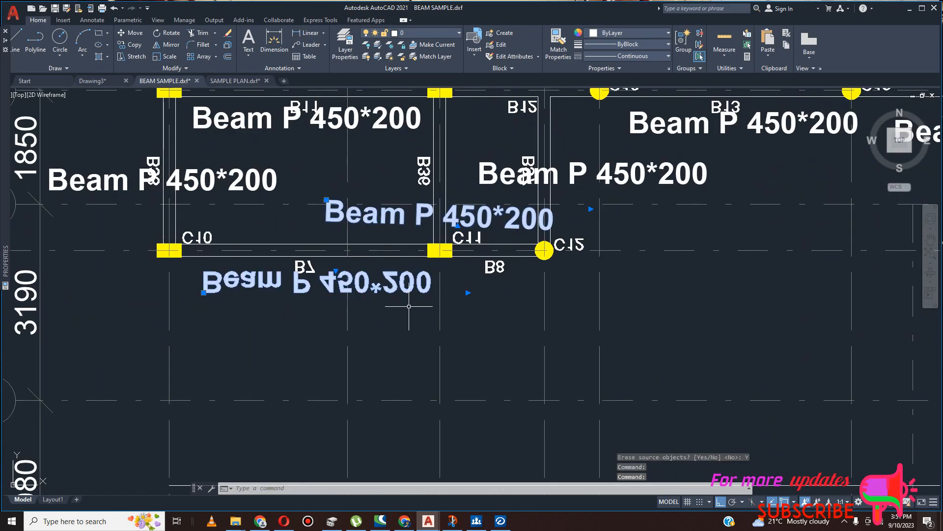
key("Escape")
left_click(409, 288)
scroll(412, 312, "down", 5)
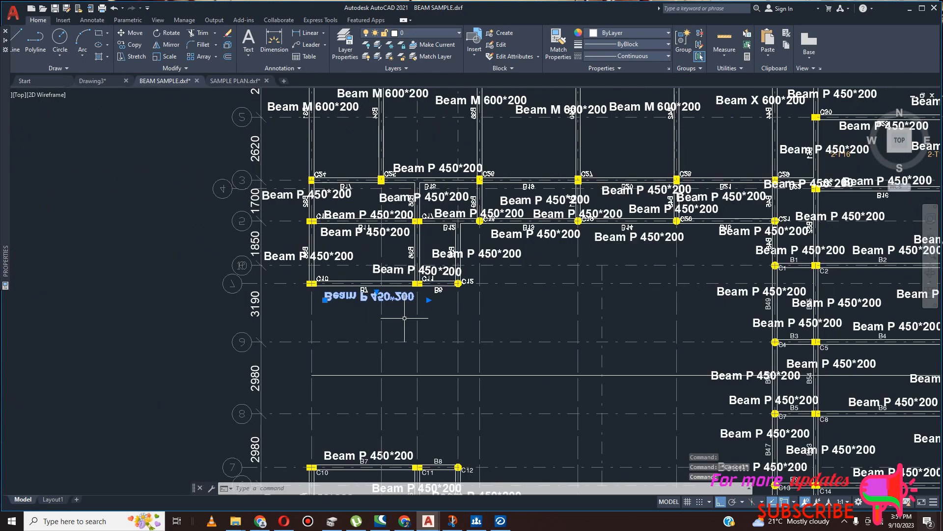
left_click(169, 46)
scroll(367, 295, "up", 4)
left_click(354, 320)
left_click(496, 325)
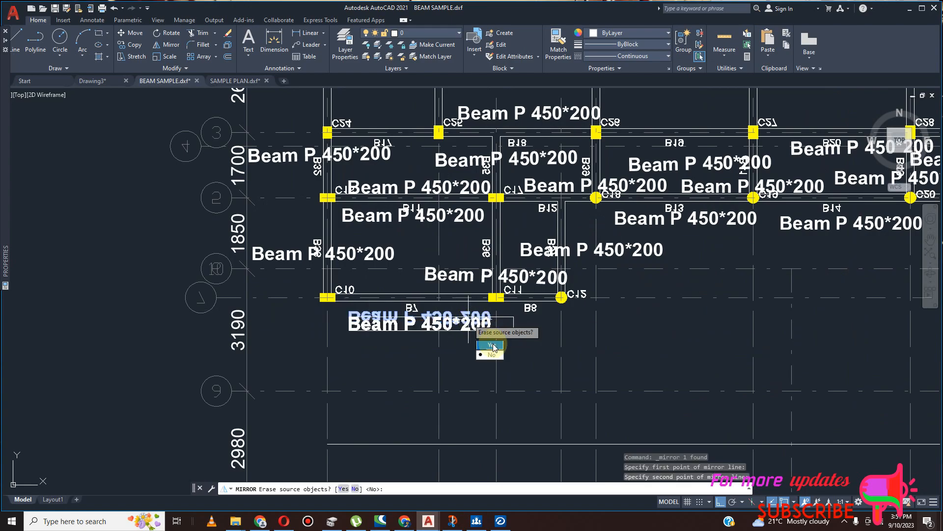
left_click(495, 345)
scroll(452, 300, "down", 5)
scroll(491, 383, "up", 2)
scroll(519, 303, "down", 6)
scroll(519, 302, "up", 3)
scroll(430, 262, "up", 3)
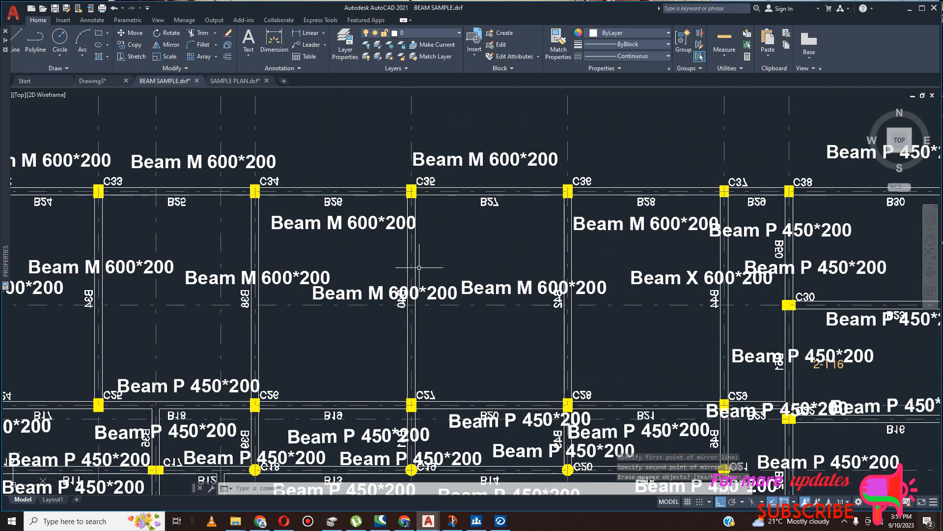
Select the B42 beam number and all similar beam numbers across the floor plan, and erase them.
scroll(448, 295, "up", 2)
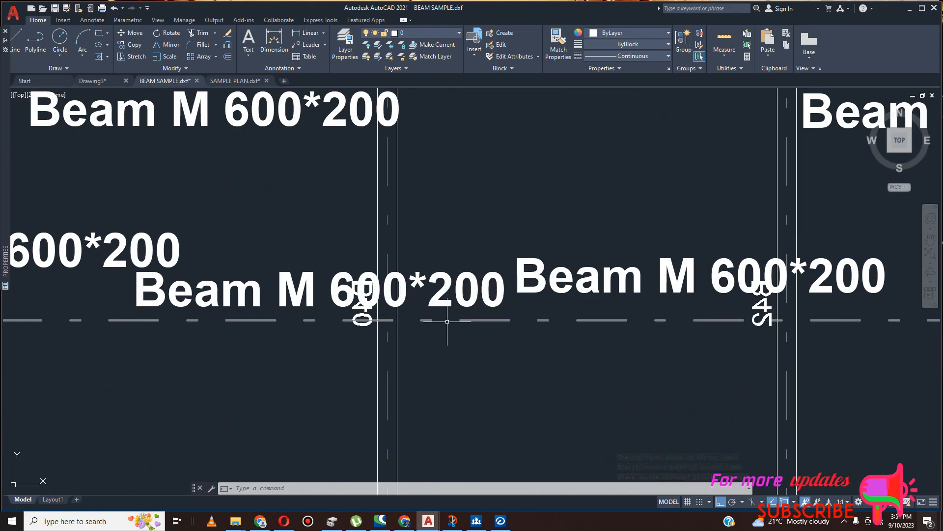
scroll(376, 322, "down", 4)
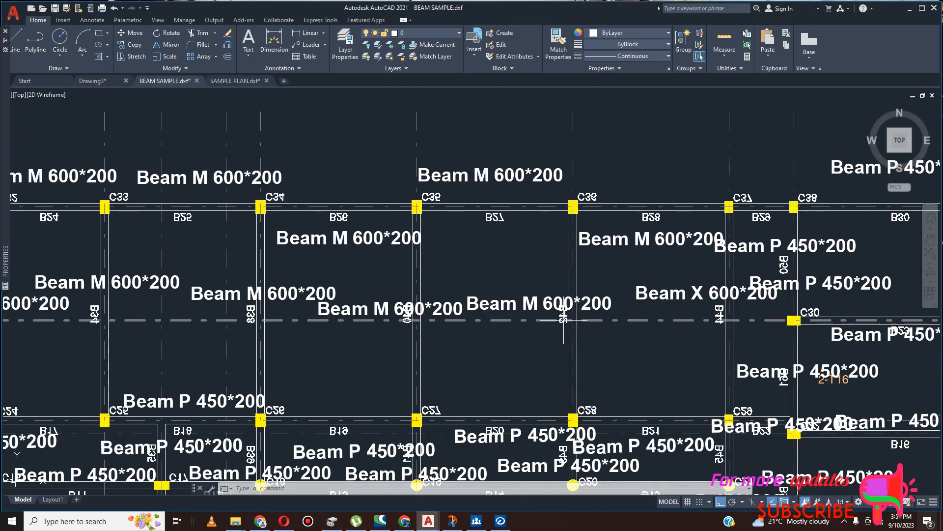
scroll(557, 325, "up", 6)
left_click(557, 325)
right_click(500, 317)
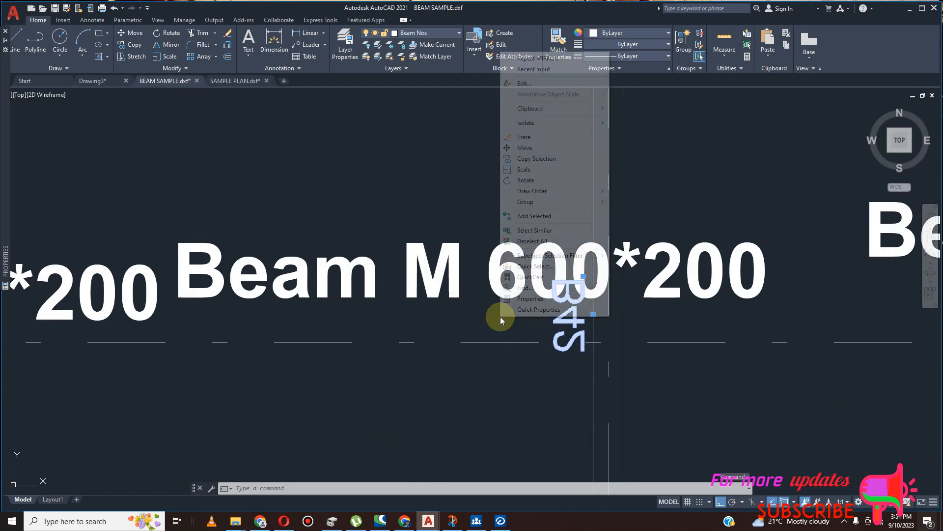
left_click(535, 231)
scroll(471, 263, "down", 8)
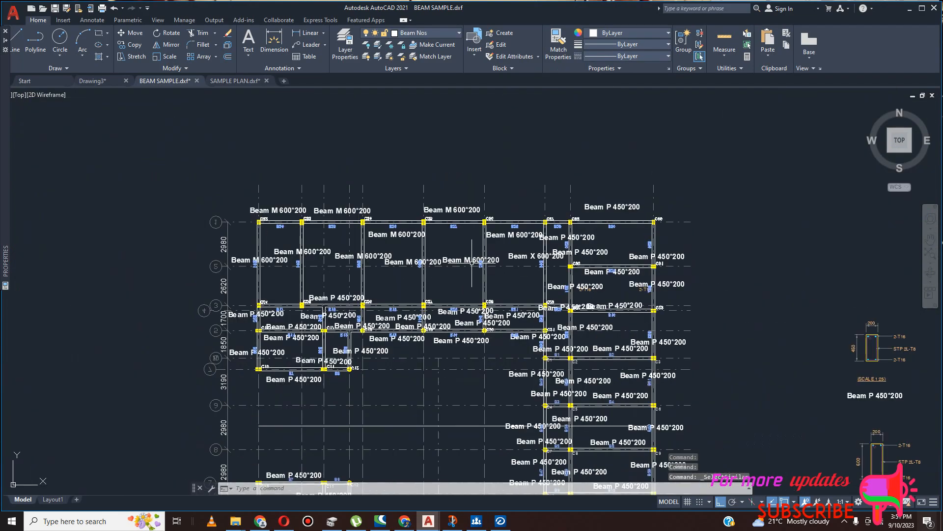
scroll(583, 379, "down", 5)
scroll(509, 421, "up", 6)
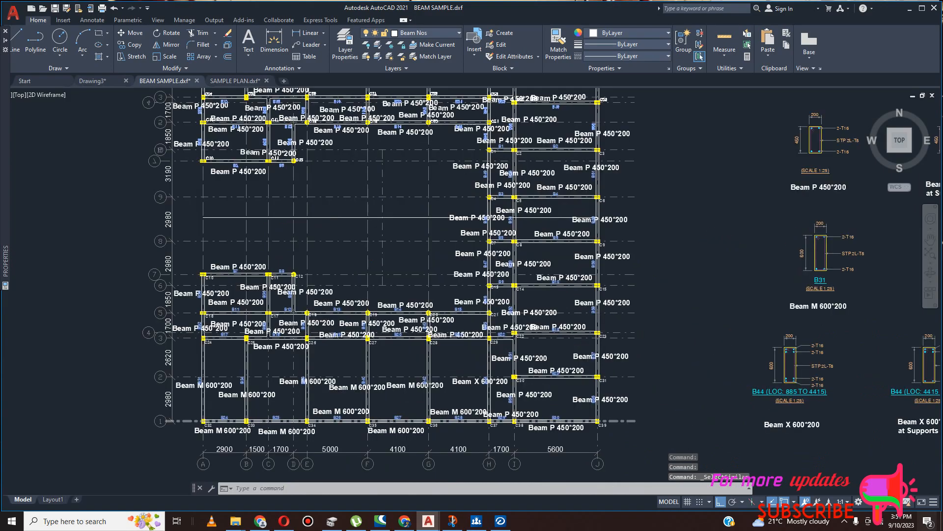
key("Delete")
Select all text similar to a Beam M 600*200 label and examine its text properties, including the rotation.
scroll(551, 405, "down", 6)
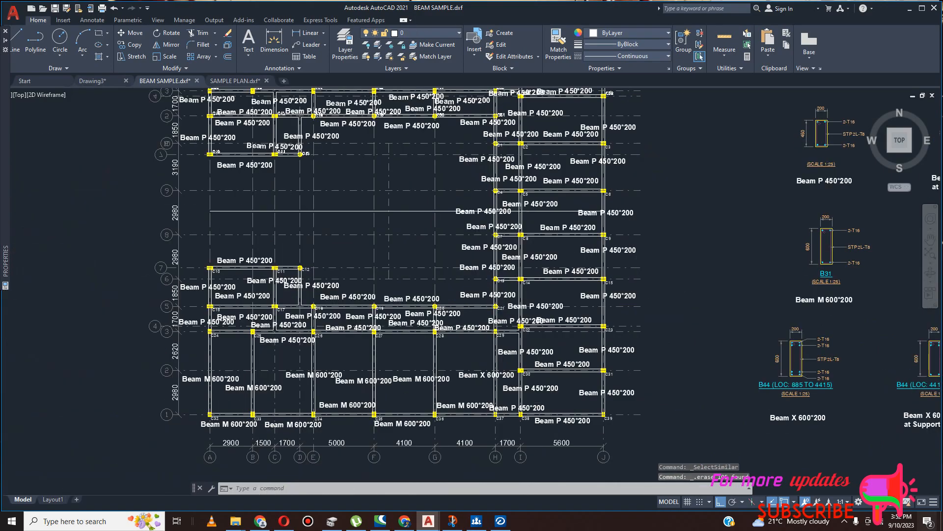
scroll(406, 168, "up", 6)
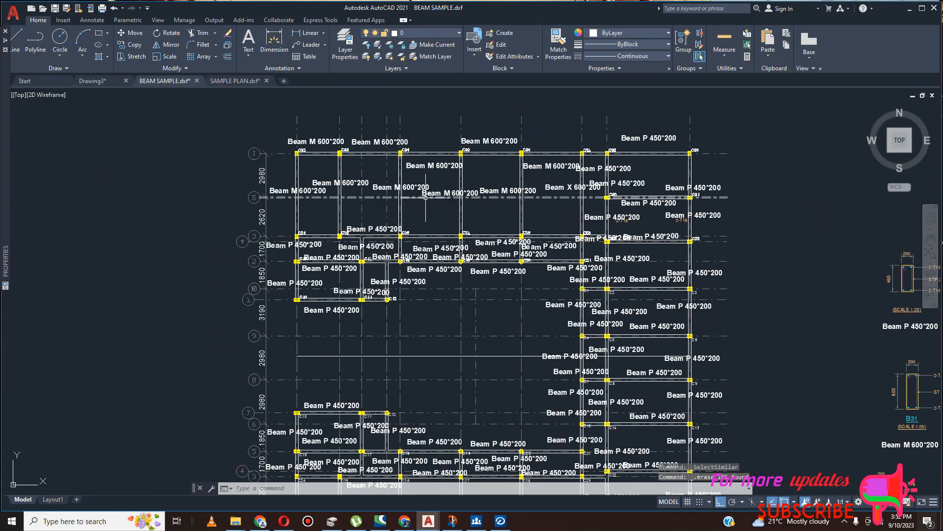
scroll(426, 190, "up", 3)
left_click(472, 185)
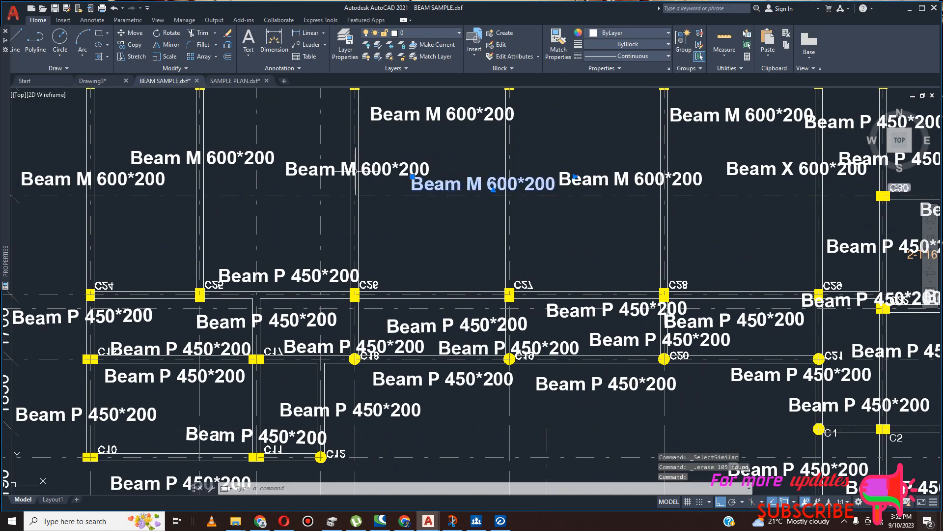
right_click(393, 210)
left_click(427, 390)
scroll(460, 266, "down", 2)
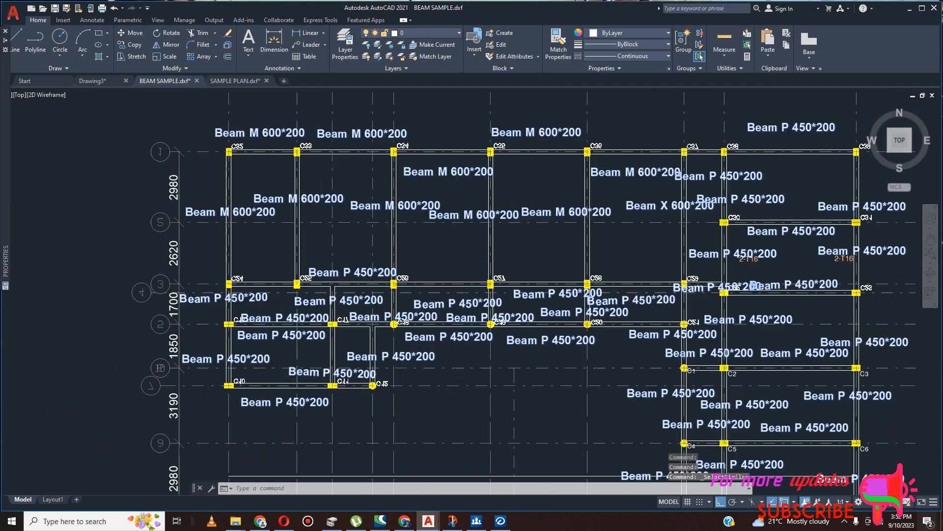
scroll(458, 266, "down", 3)
right_click(202, 216)
left_click(263, 425)
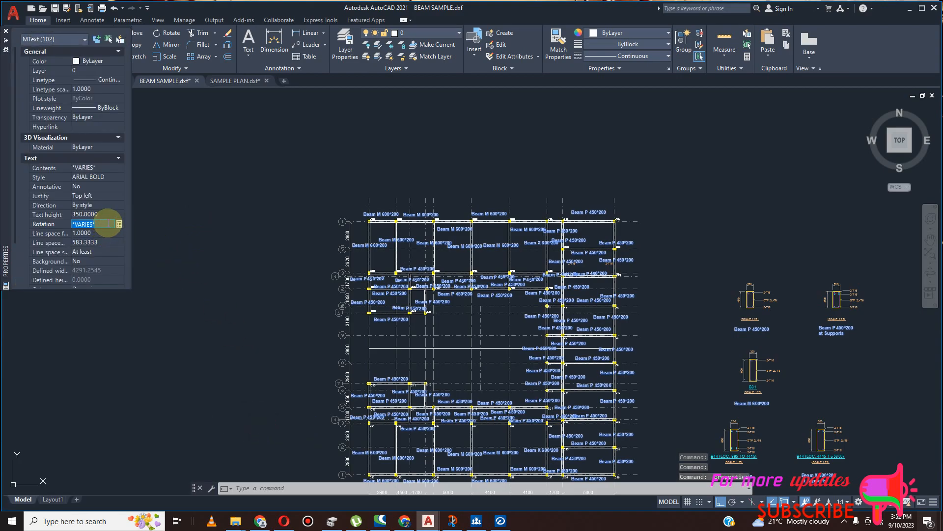
left_click(103, 234)
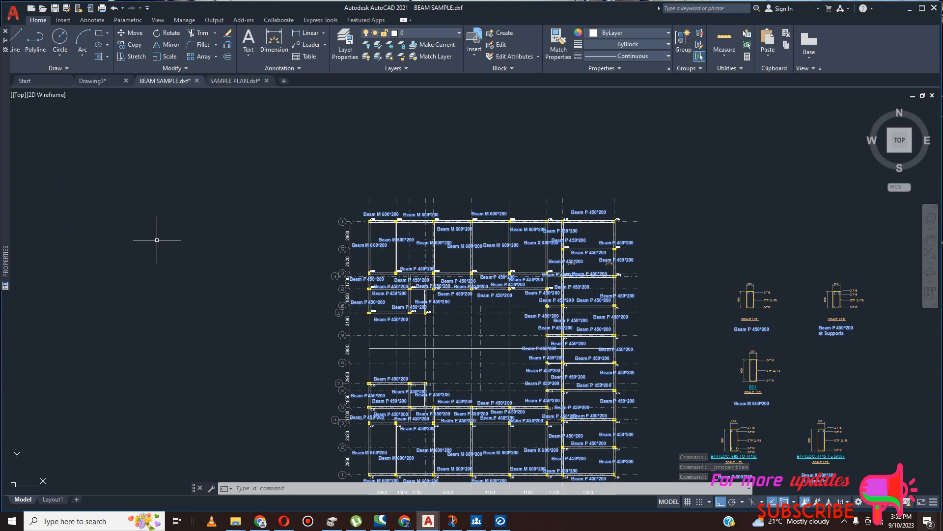
scroll(452, 292, "up", 4)
scroll(482, 304, "down", 4)
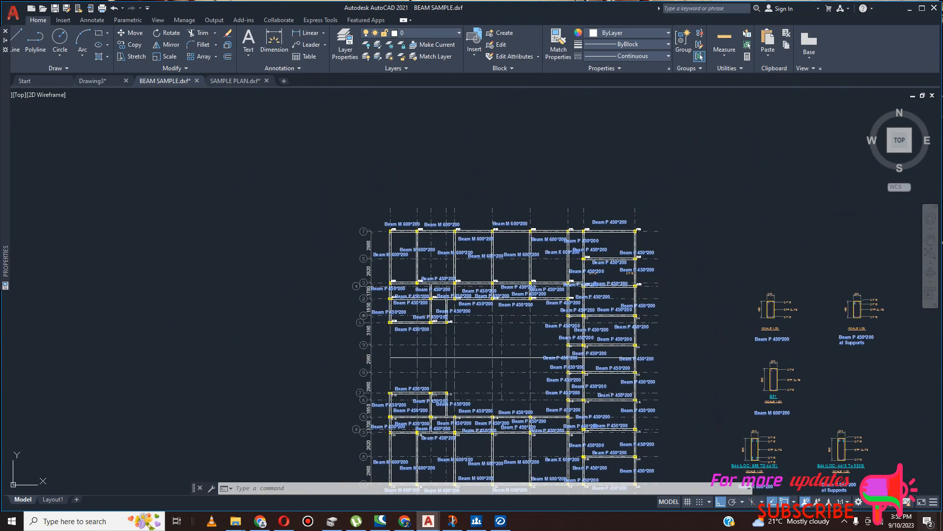
Erase the short vertical grid line in the open middle area between the two wings.
scroll(540, 319, "down", 4)
scroll(562, 334, "up", 5)
scroll(562, 334, "up", 2)
scroll(540, 350, "down", 2)
scroll(479, 279, "up", 4)
left_click(482, 243)
left_click(461, 255)
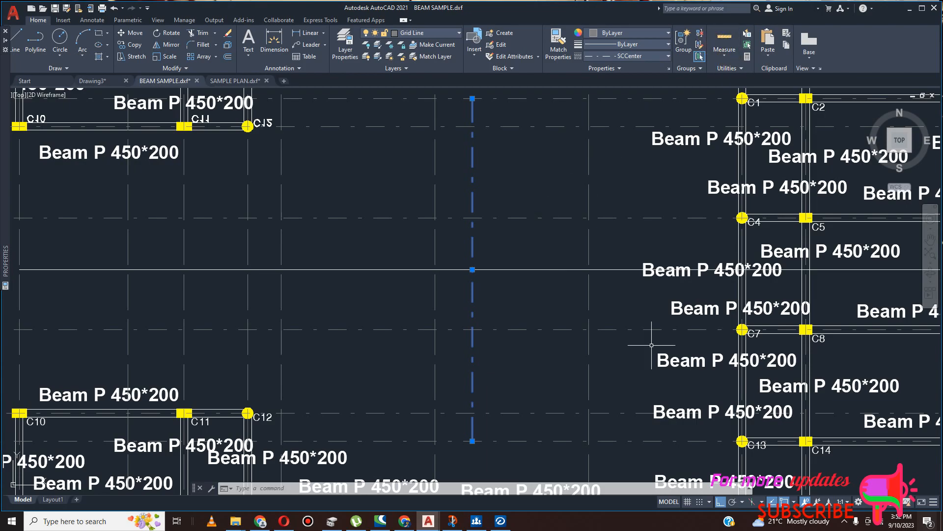
scroll(547, 252, "down", 4)
scroll(558, 301, "up", 2)
key("Delete")
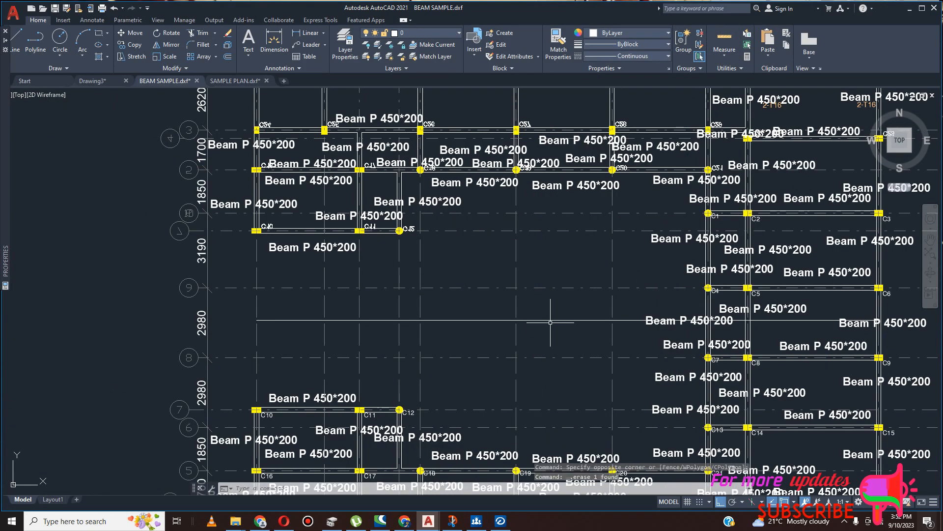
Erase the horizontal midline that served as the mirror axis between the two wings.
left_click(551, 319)
scroll(540, 344, "down", 3)
key("Delete")
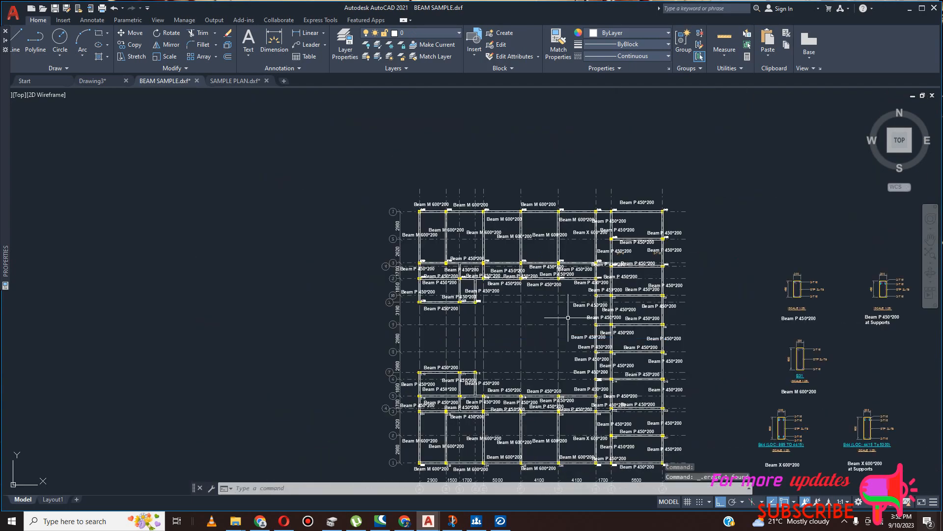
Review the complete floor plan with its beam labels and the captioned cross-sections beside it.
scroll(525, 348, "down", 3)
scroll(642, 345, "up", 3)
scroll(695, 262, "up", 2)
scroll(532, 264, "down", 3)
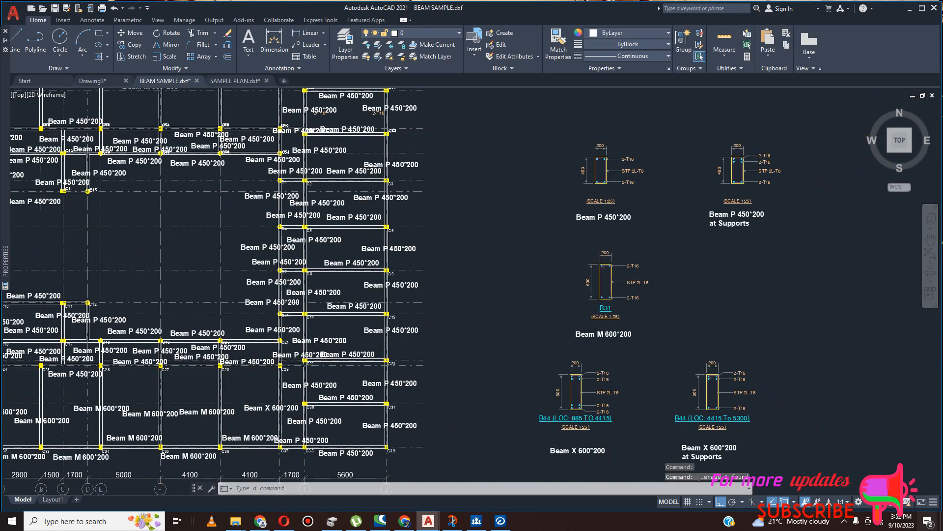
scroll(430, 313, "up", 2)
scroll(461, 348, "down", 2)
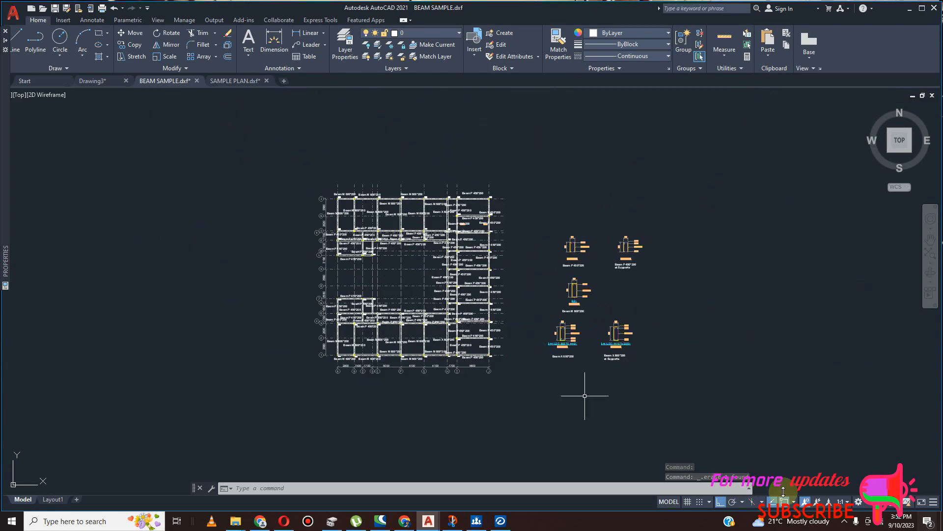
scroll(422, 196, "up", 2)
scroll(434, 221, "down", 3)
scroll(457, 218, "up", 4)
scroll(484, 201, "up", 5)
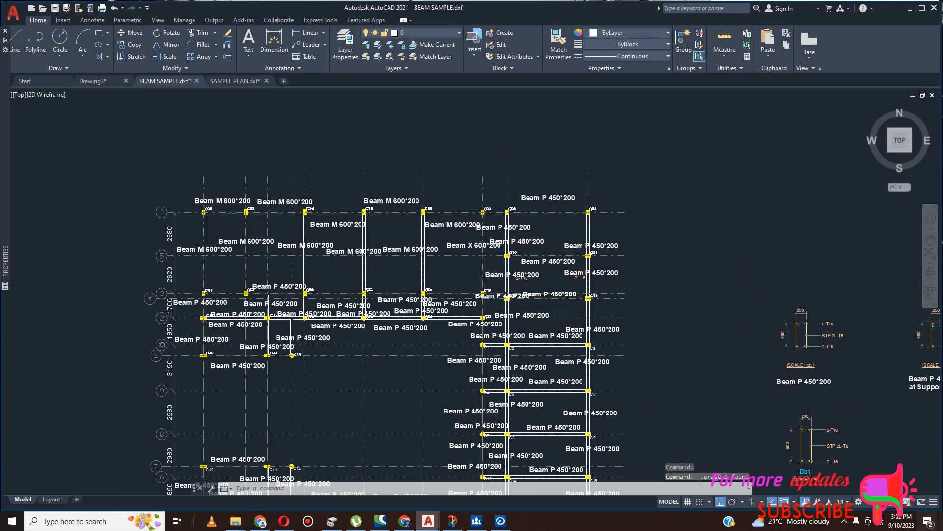
scroll(467, 215, "down", 3)
scroll(501, 313, "up", 4)
scroll(528, 282, "down", 6)
scroll(527, 288, "up", 6)
scroll(531, 296, "down", 4)
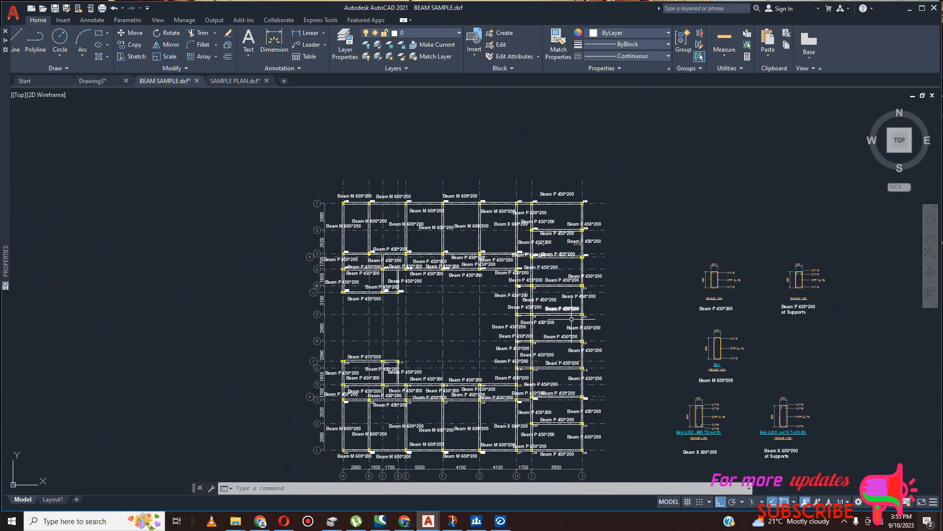
left_click(844, 521)
left_click(874, 502)
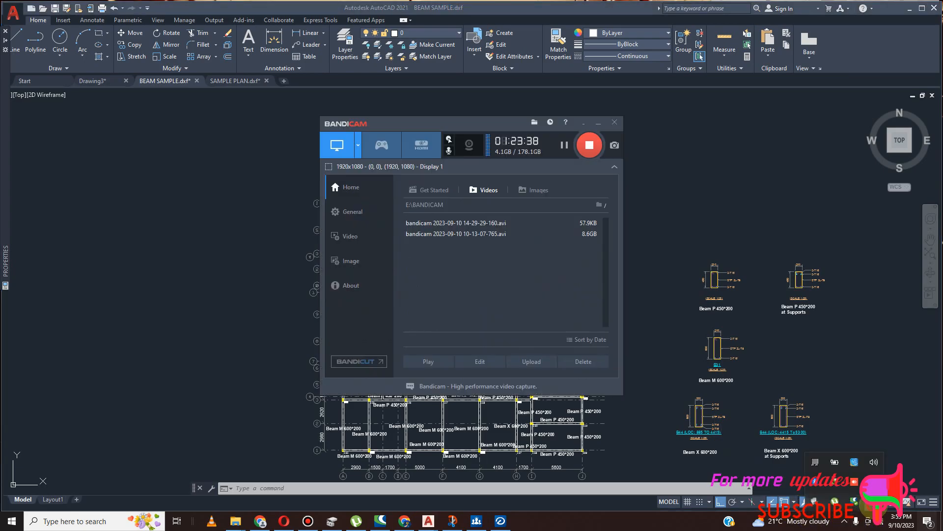